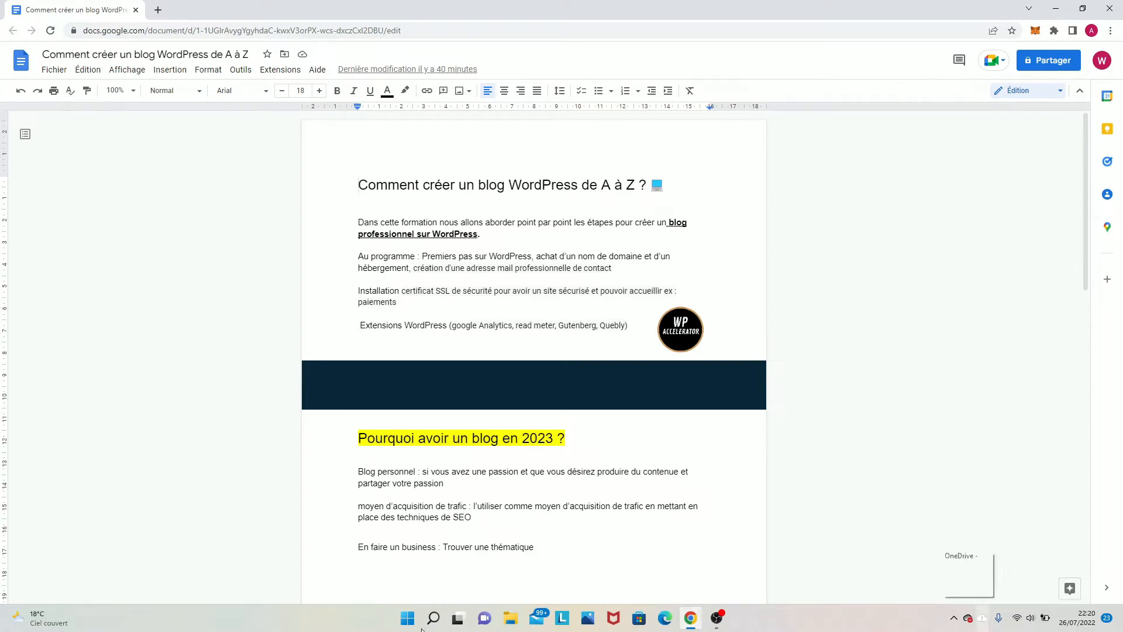
Skim the blog course outline from the introduction and programme down to the list of required tools.
scroll(357, 231, down, 15)
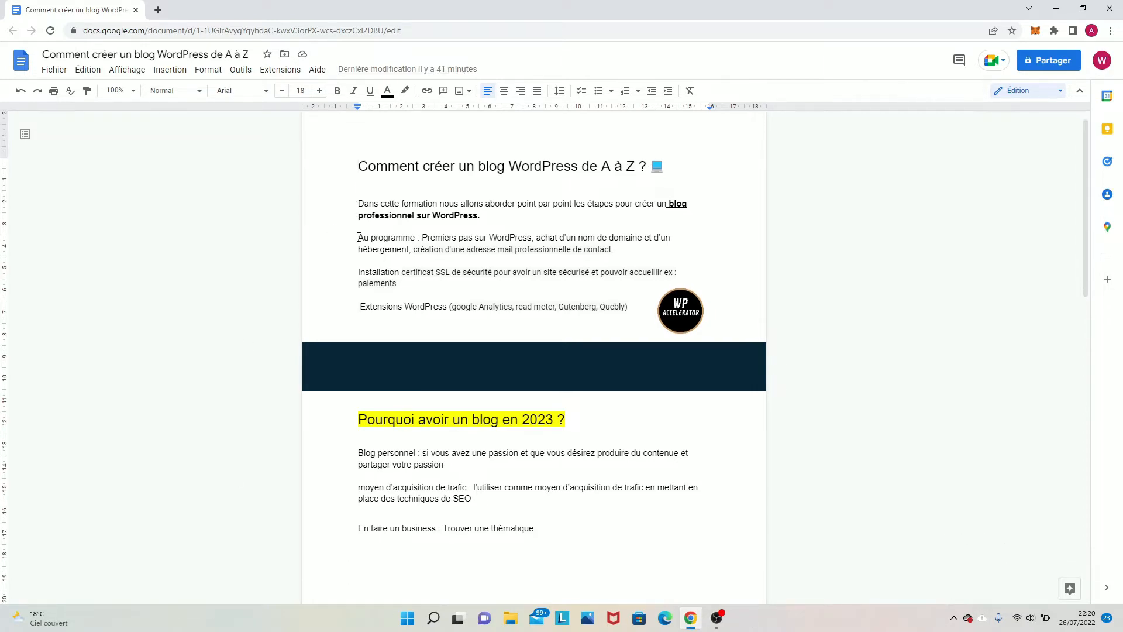
scroll(359, 237, up, 6)
scroll(359, 238, down, 4)
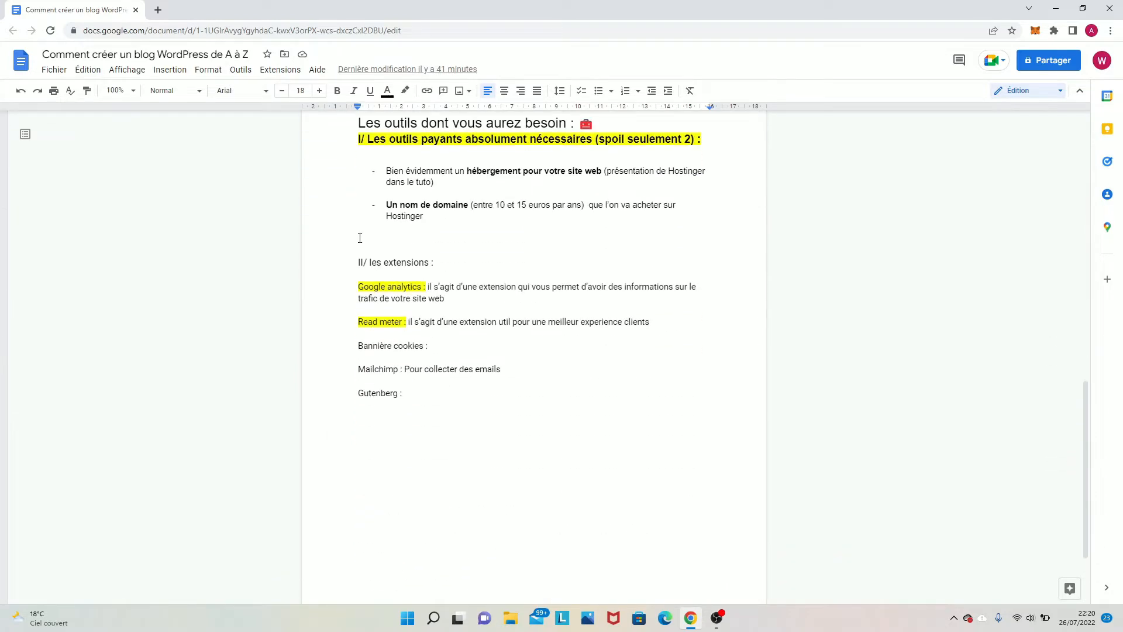
scroll(359, 237, up, 13)
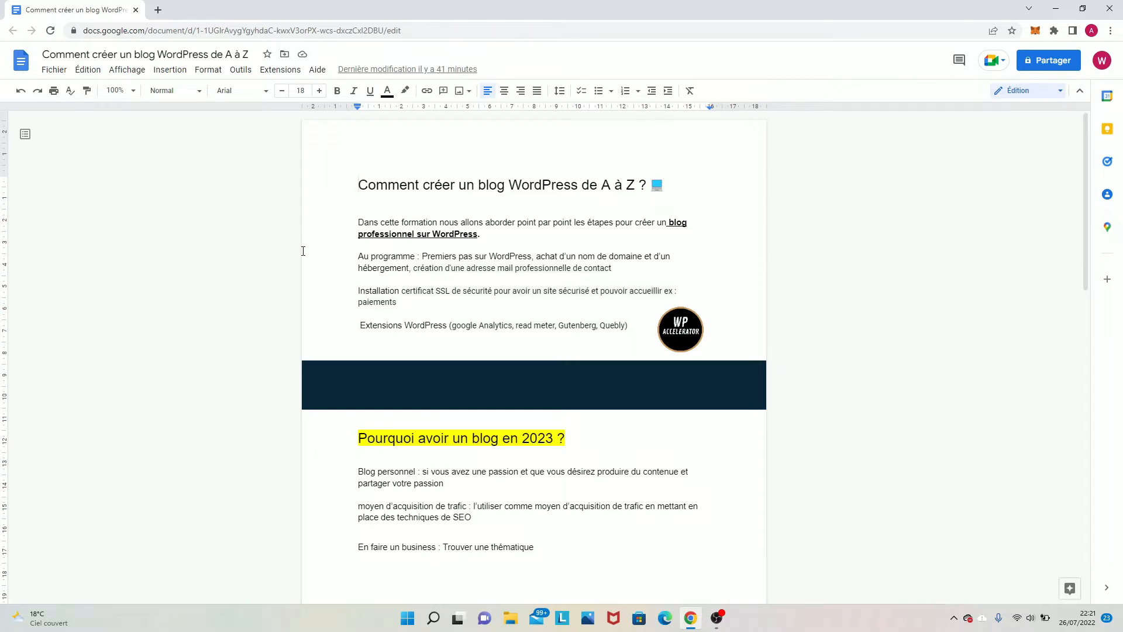
scroll(288, 296, down, 1)
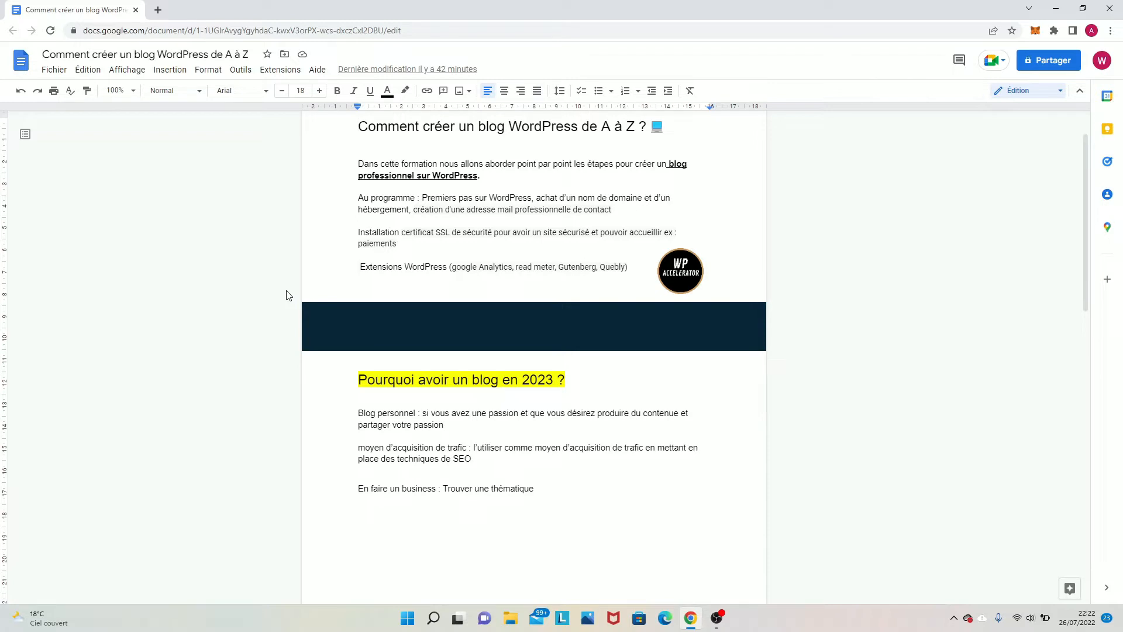
scroll(280, 301, down, 1)
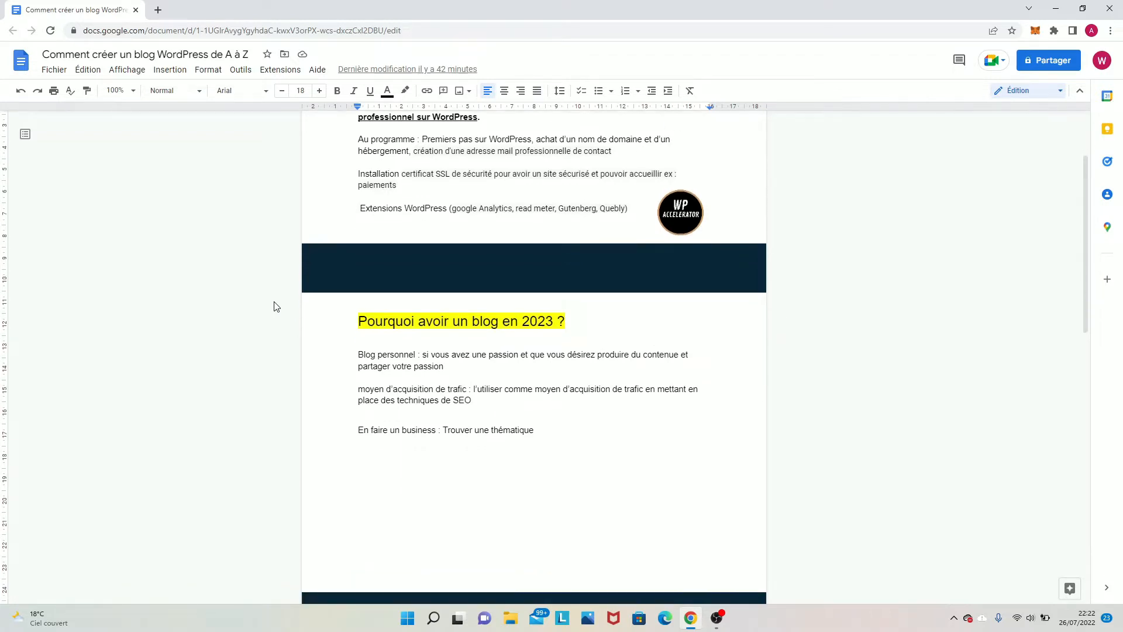
scroll(276, 306, up, 1)
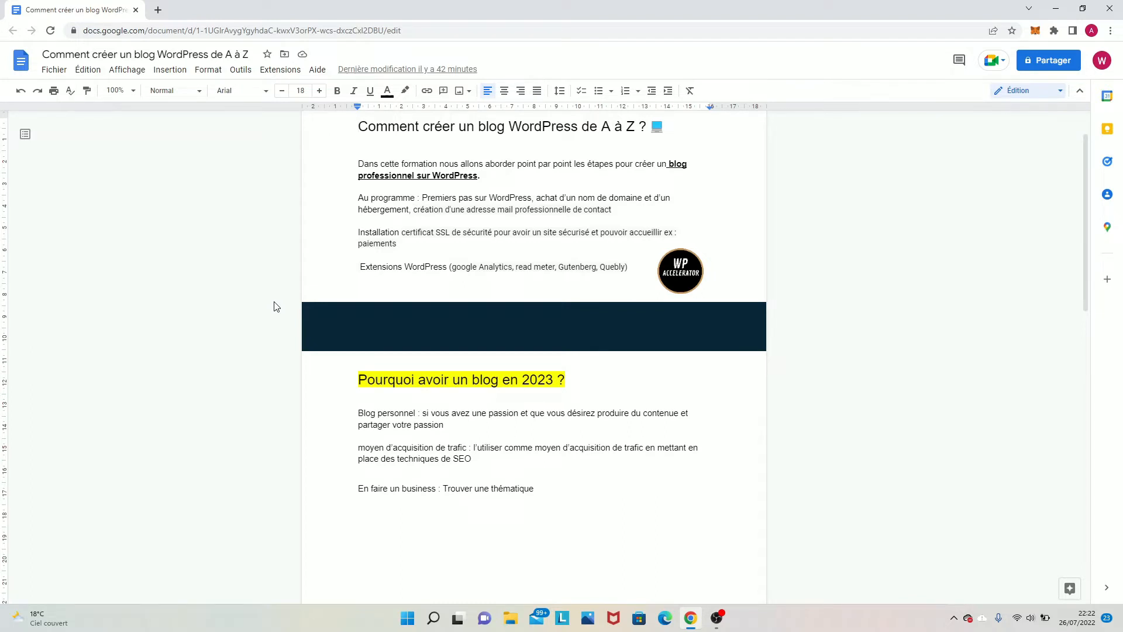
scroll(276, 307, up, 1)
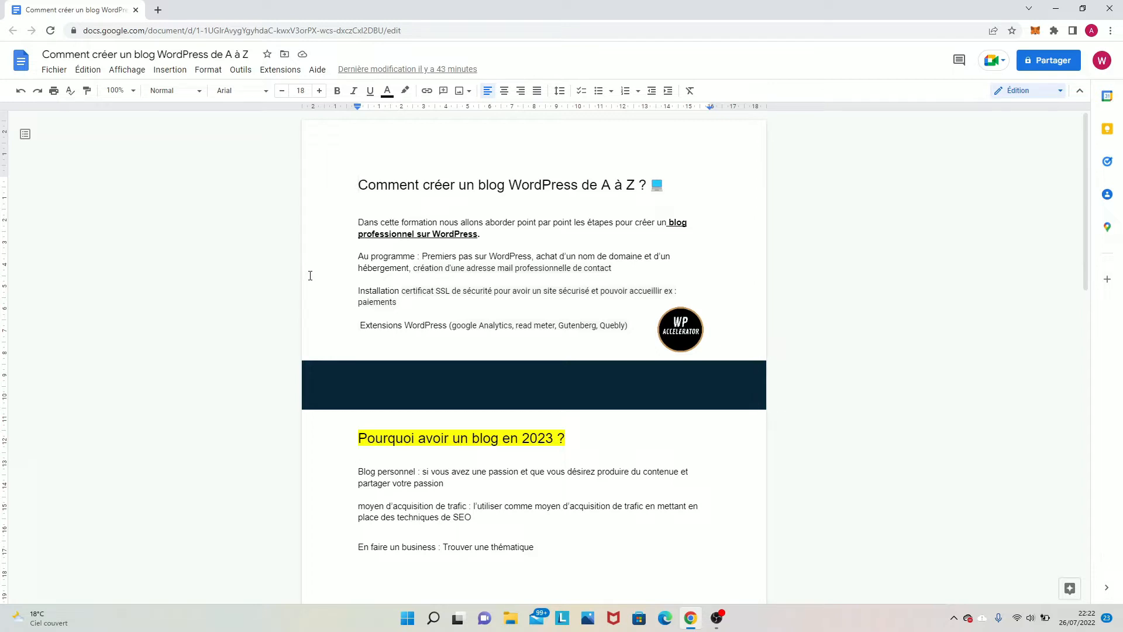
scroll(310, 275, down, 10)
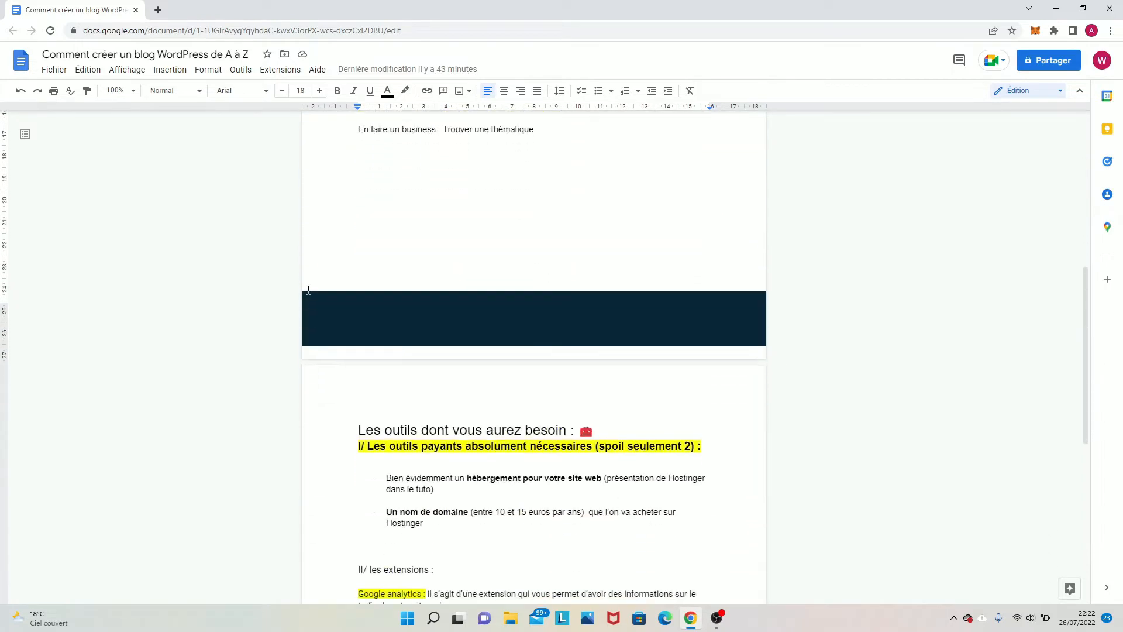
drag(384, 311, 441, 321)
click(547, 326)
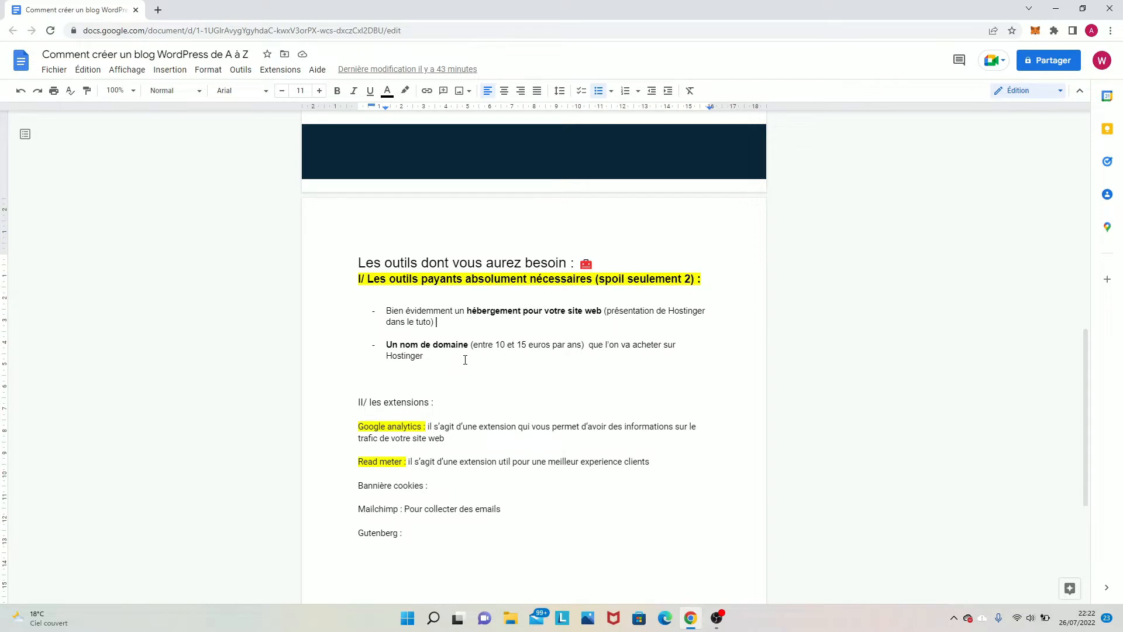
scroll(465, 360, up, 8)
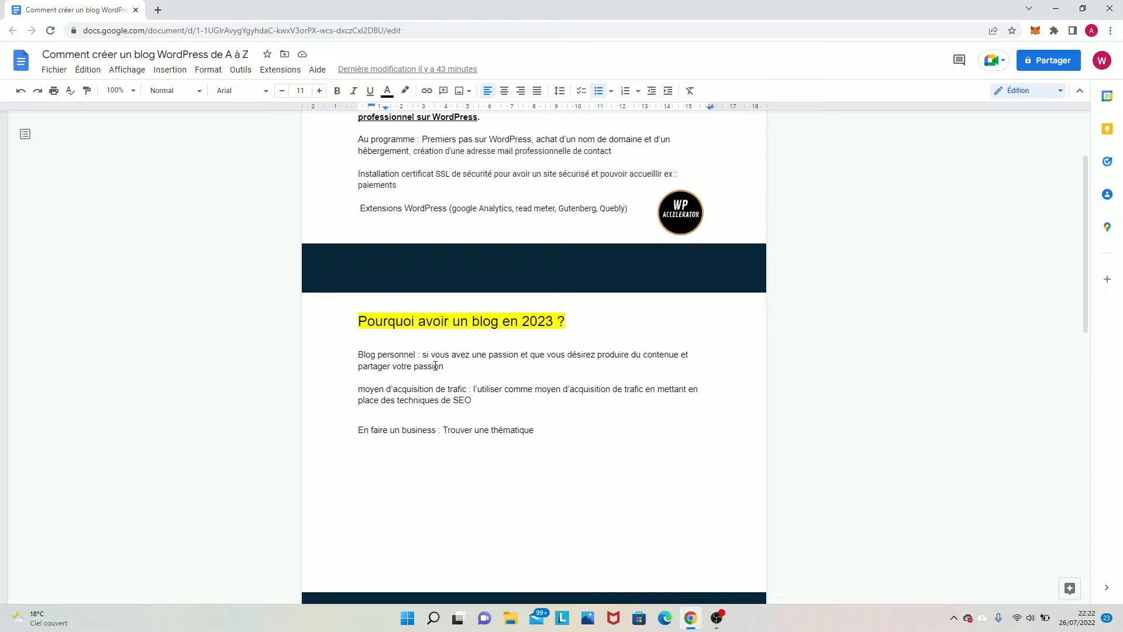
scroll(436, 365, up, 2)
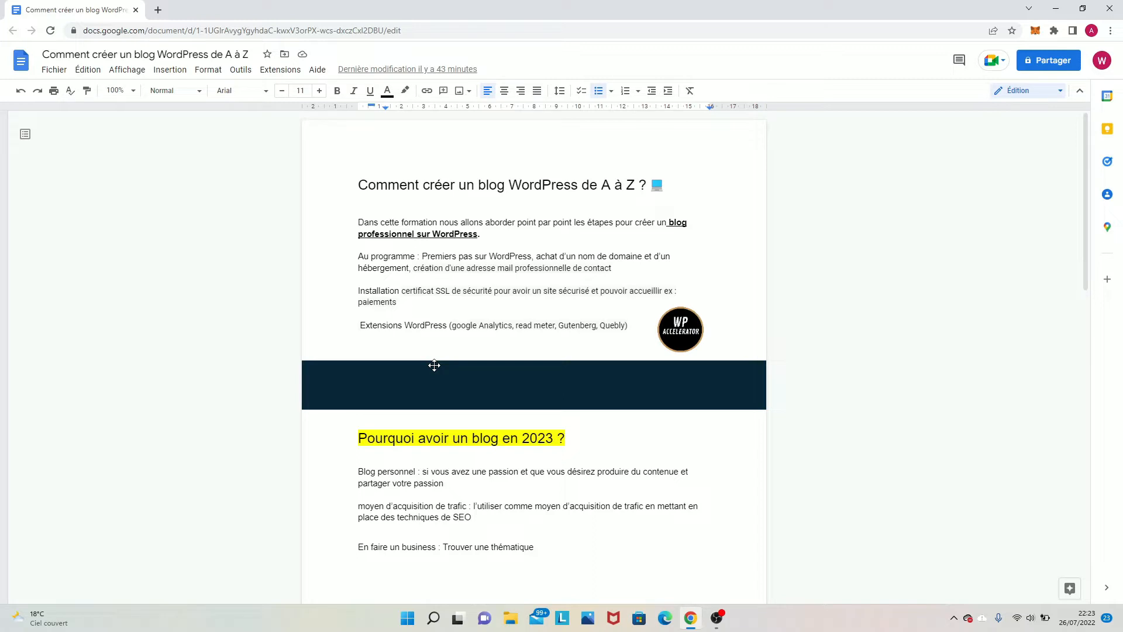
Review the outline's reasons for having a blog in 2023, the necessary paid tools and the list of extensions.
scroll(352, 384, down, 1)
scroll(344, 387, down, 1)
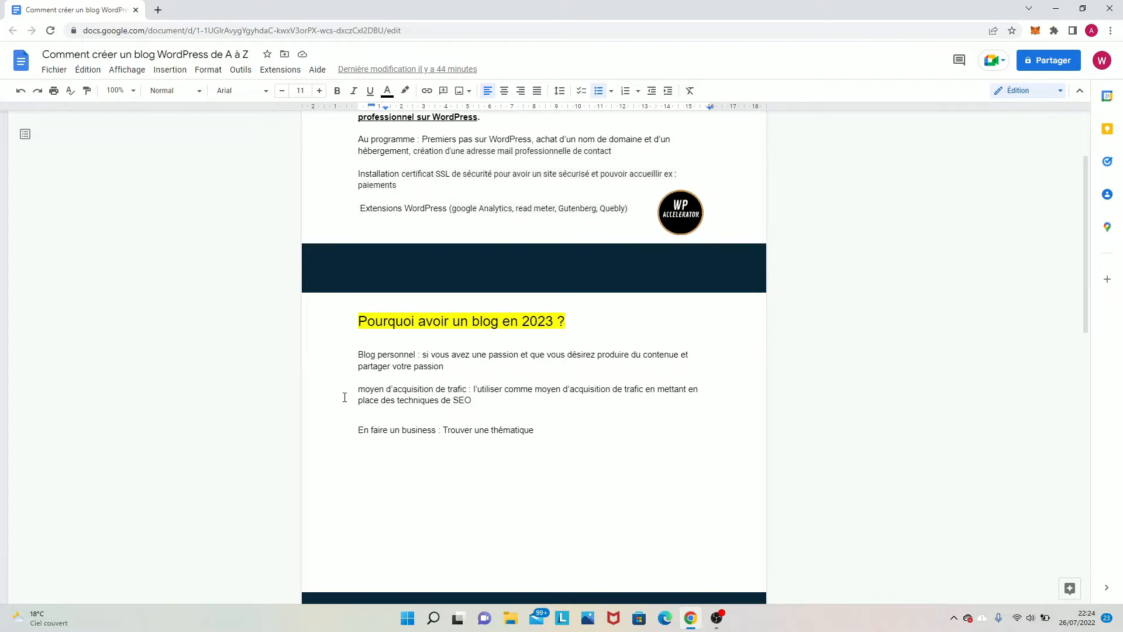
scroll(329, 427, down, 1)
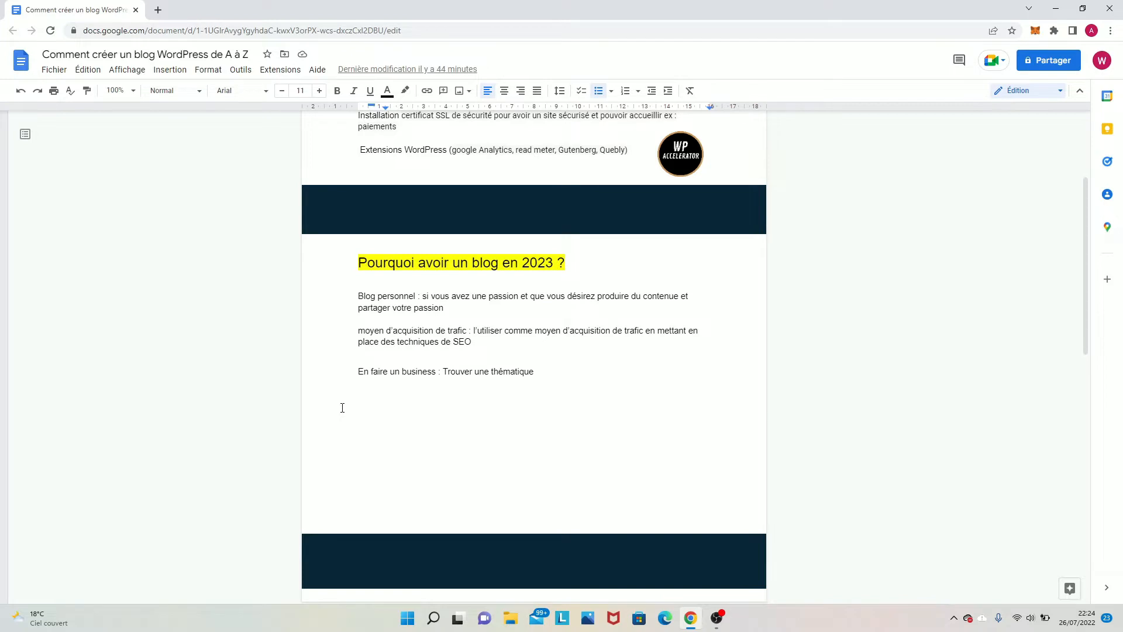
scroll(341, 407, down, 1)
scroll(342, 409, up, 1)
scroll(342, 408, down, 7)
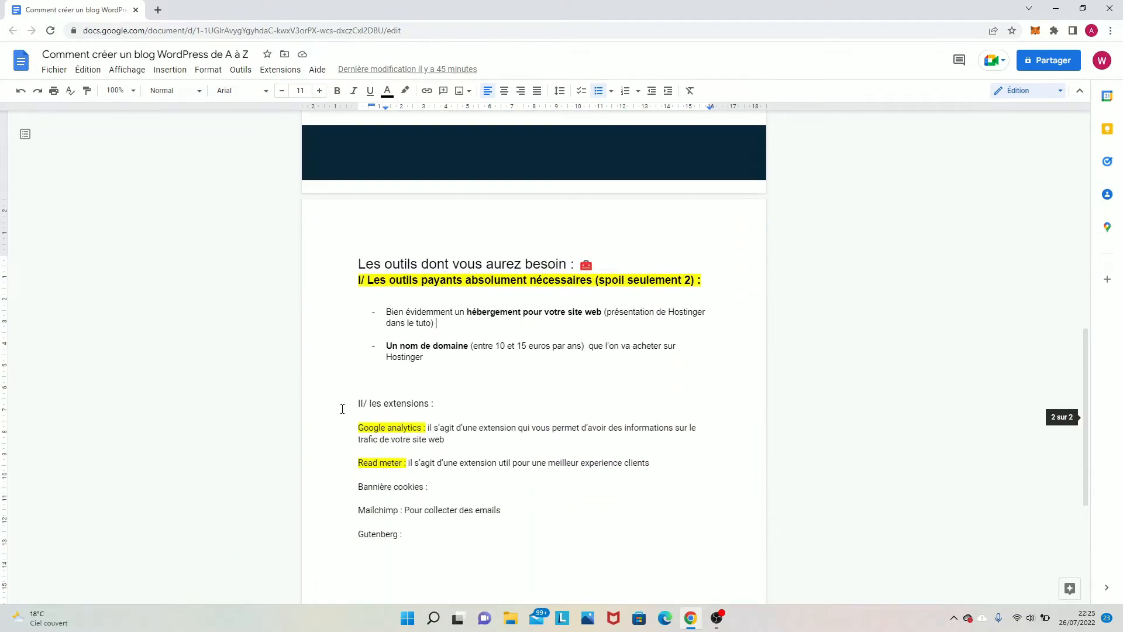
double_click(341, 343)
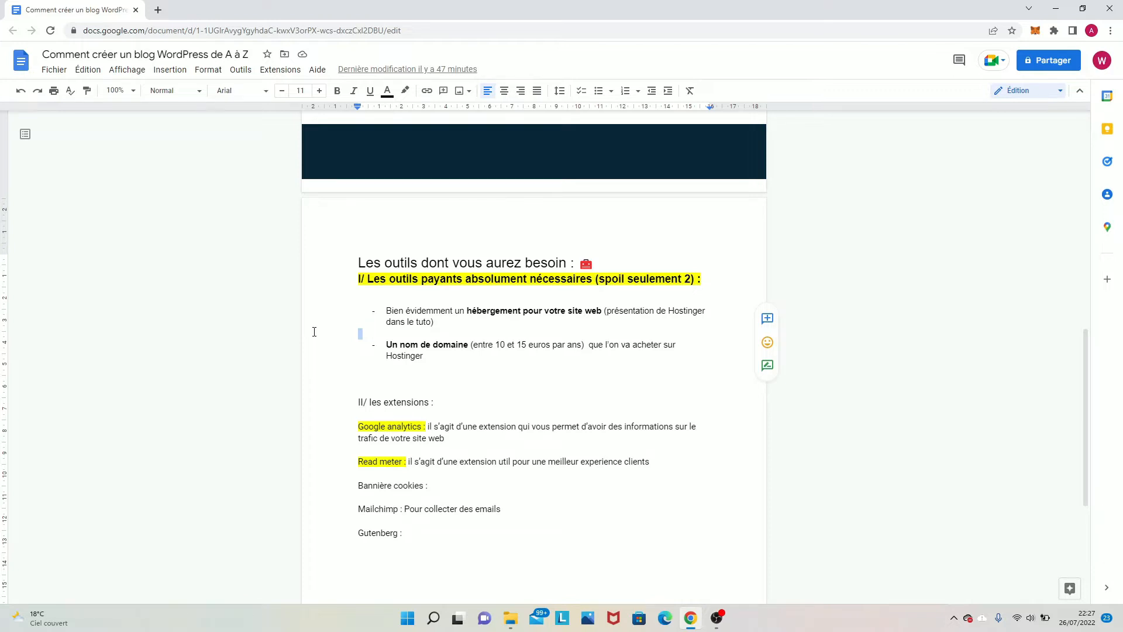
scroll(314, 332, down, 1)
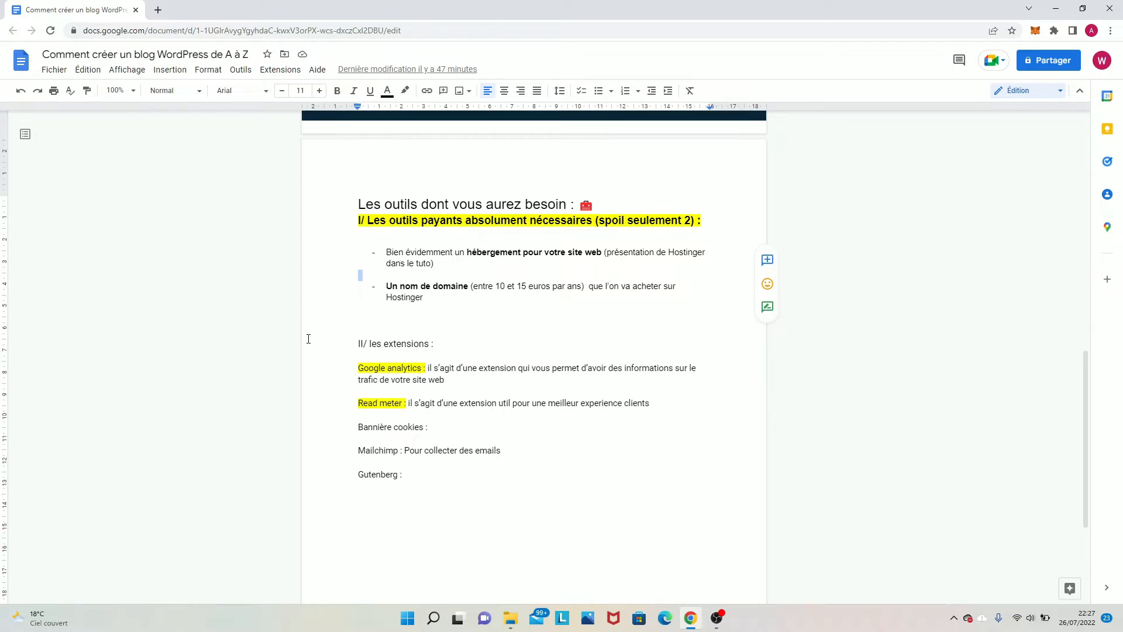
scroll(314, 333, down, 1)
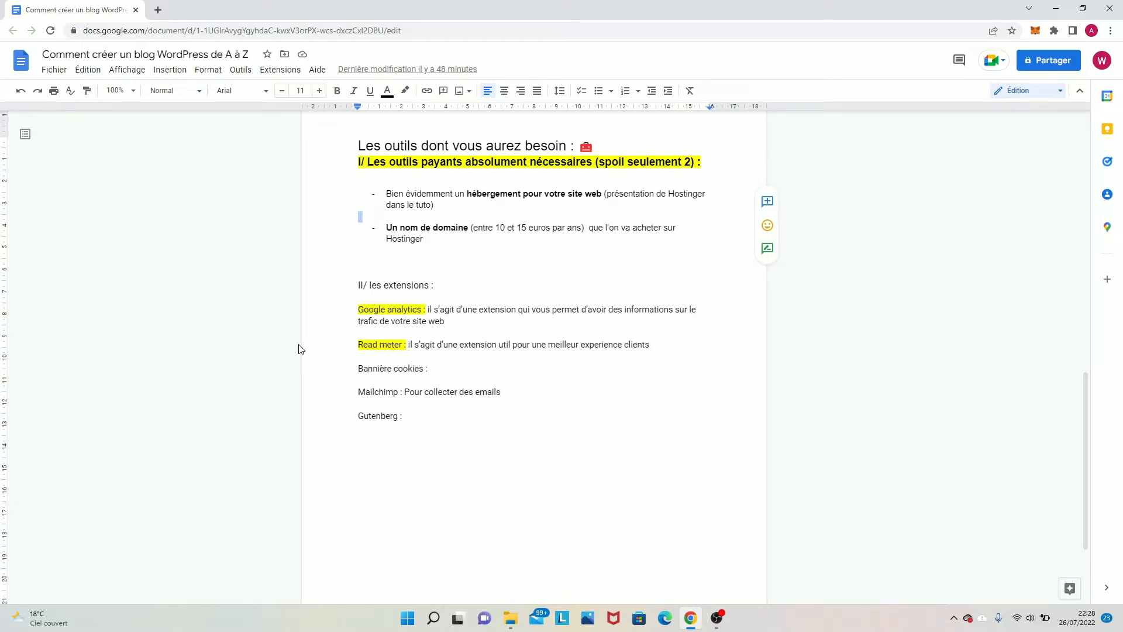
scroll(331, 366, down, 1)
scroll(332, 365, up, 1)
scroll(333, 365, up, 10)
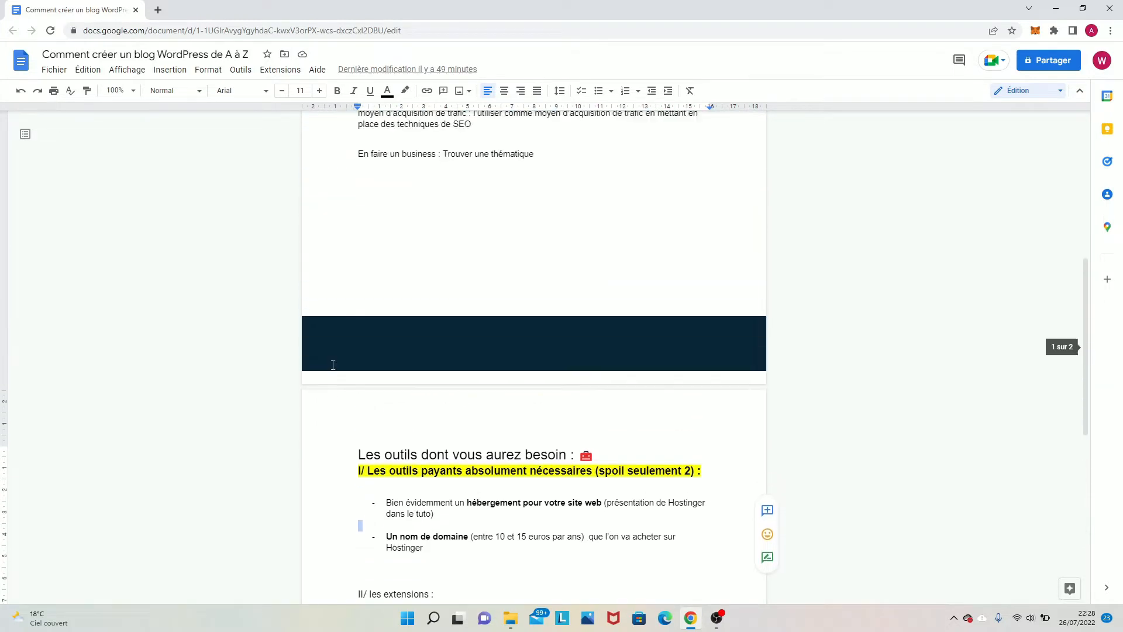
scroll(333, 365, up, 4)
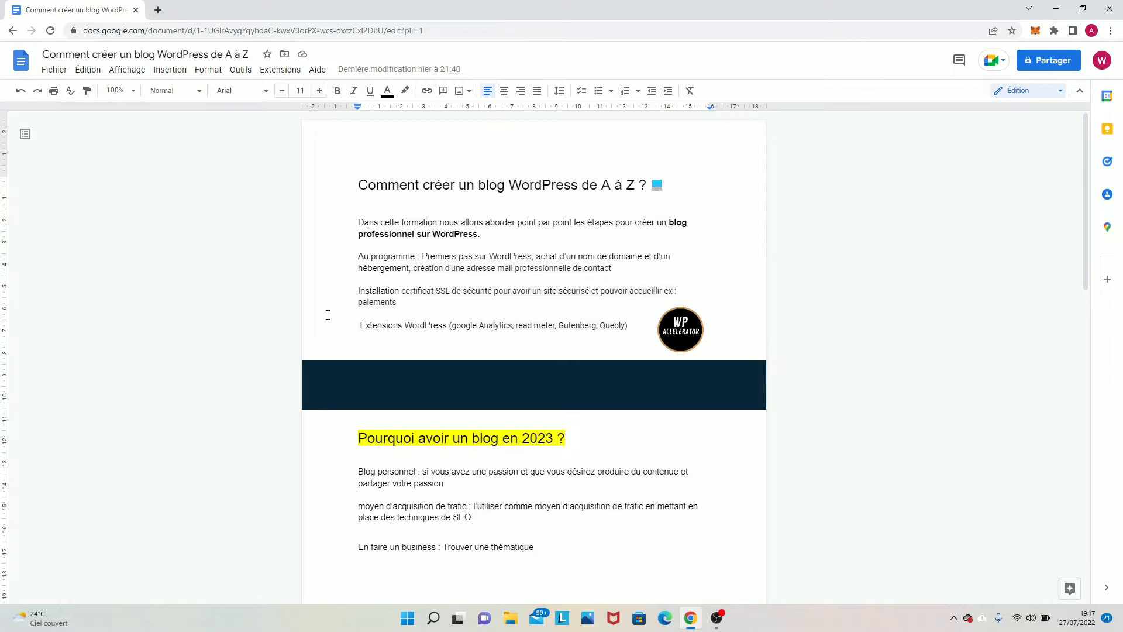
Open the Hostinger home page in a new browser tab.
click(157, 10)
text(hosy)
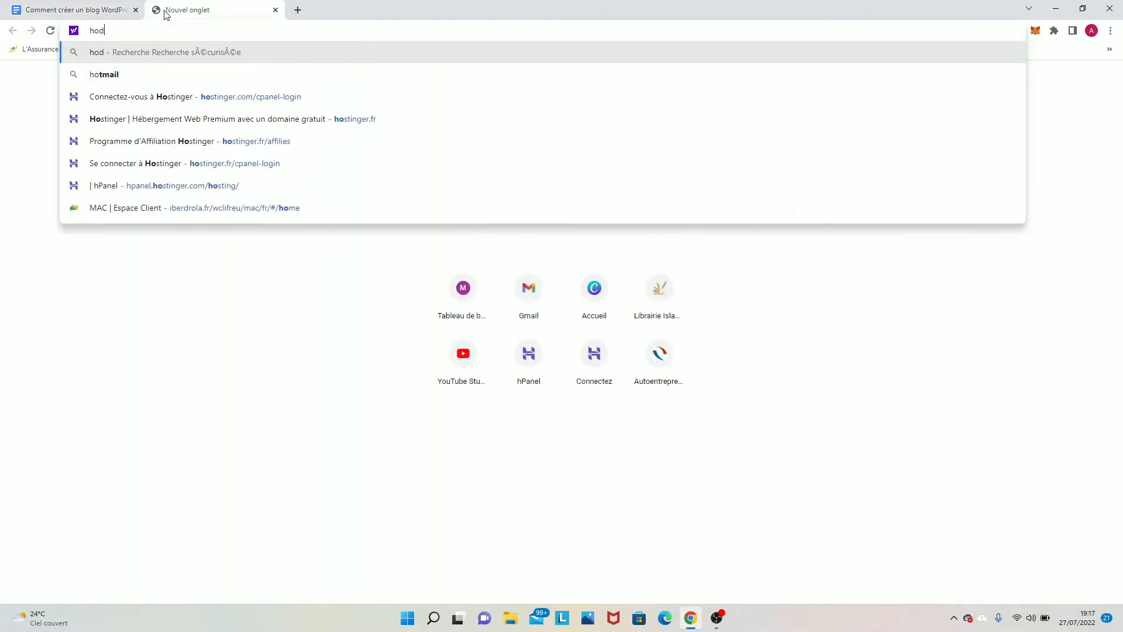
key(BackSpace)
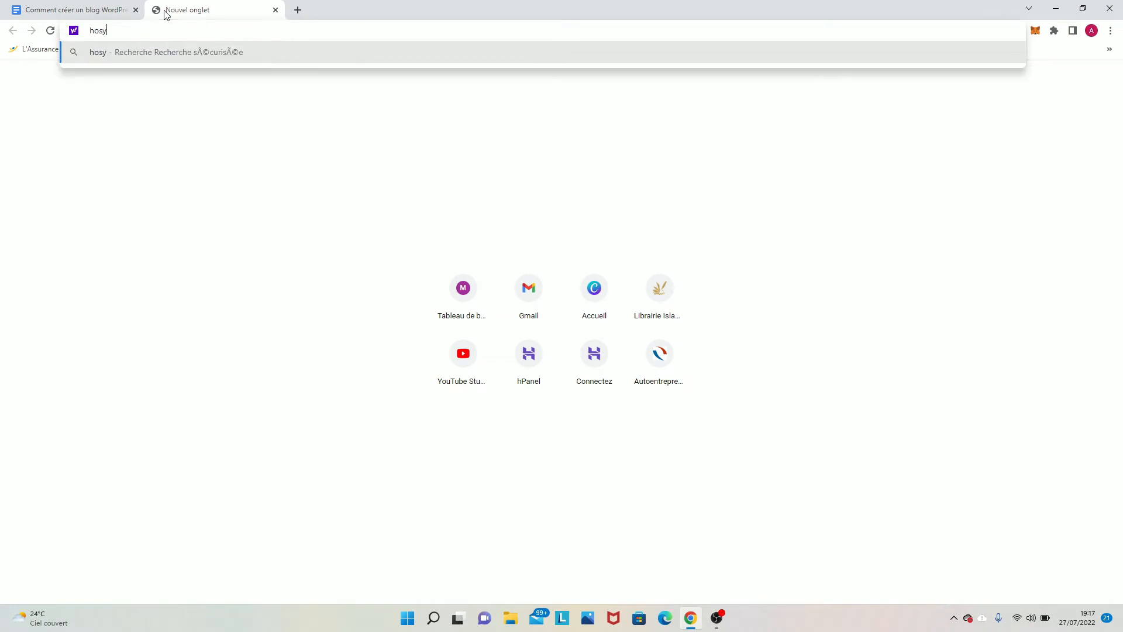
text(tinger.fr)
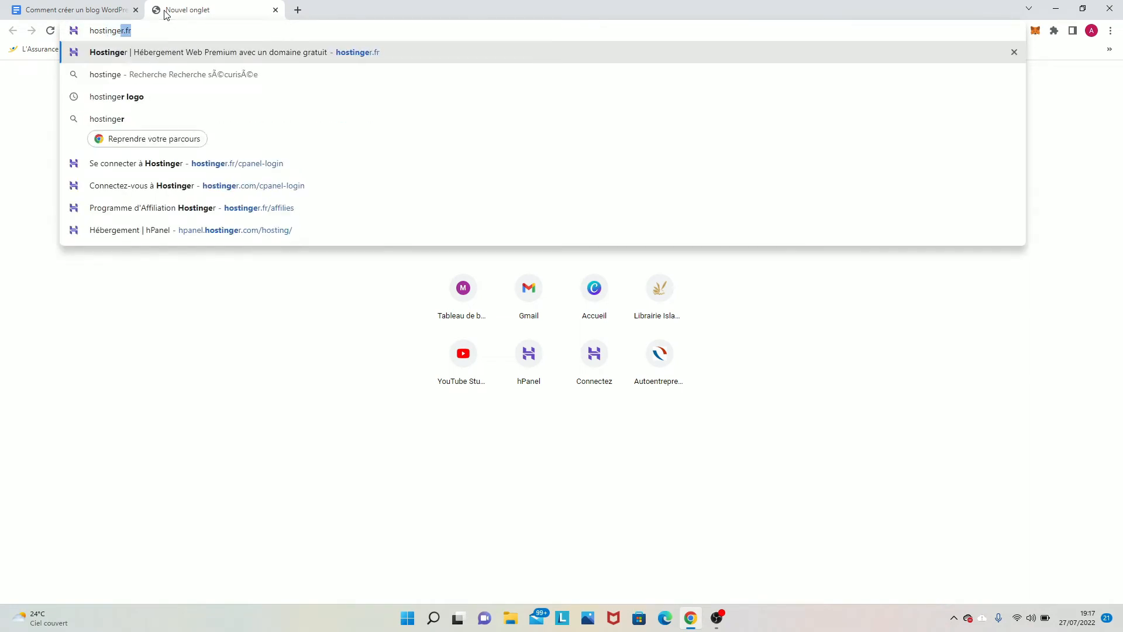
click(174, 231)
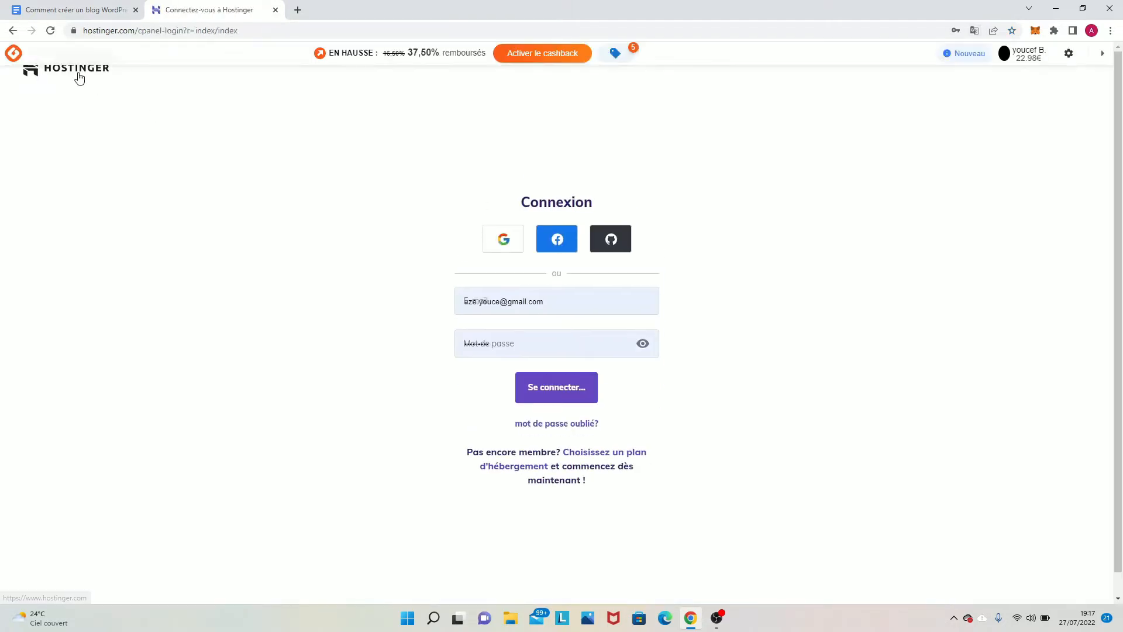
click(79, 76)
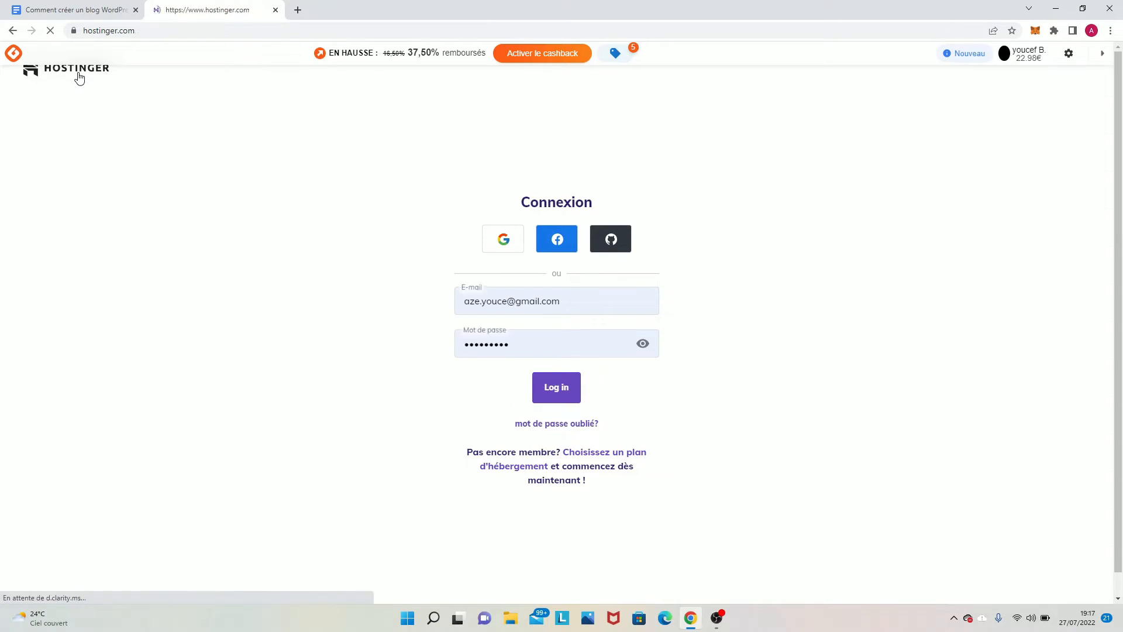
Dismiss the cashback offer and go to the plans on Hostinger's WordPress hosting page.
scroll(388, 314, down, 7)
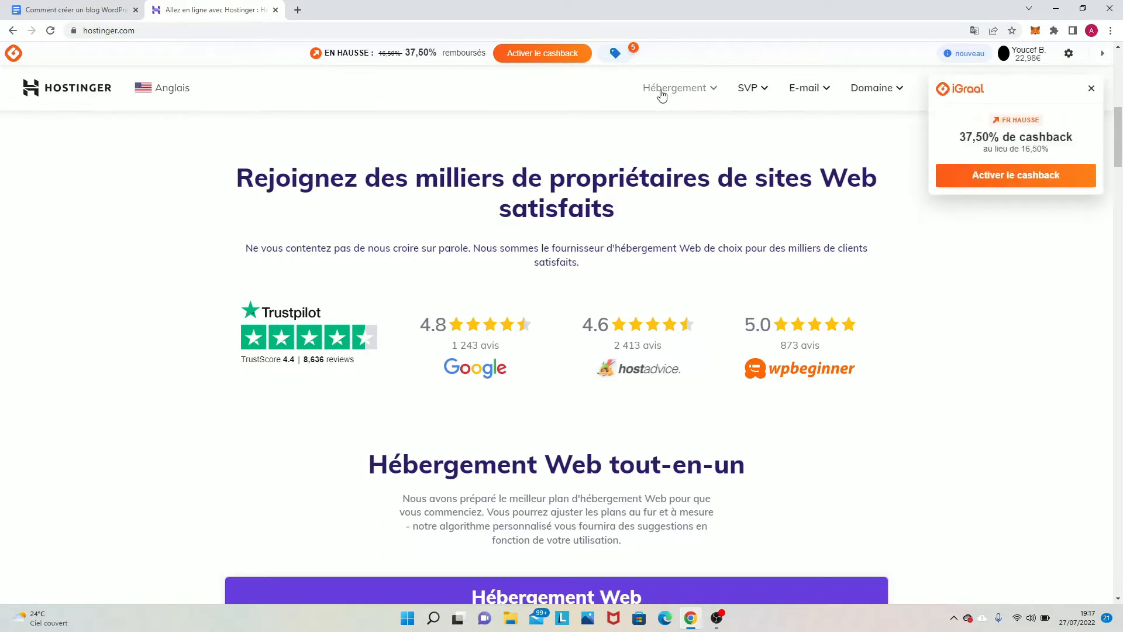
click(1092, 91)
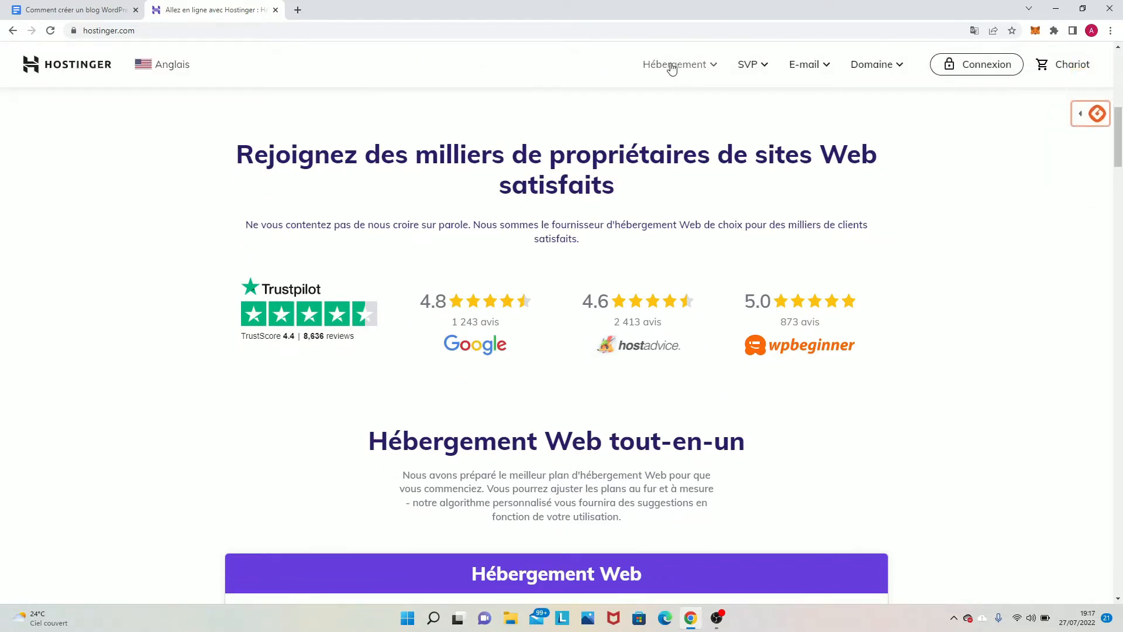
click(680, 69)
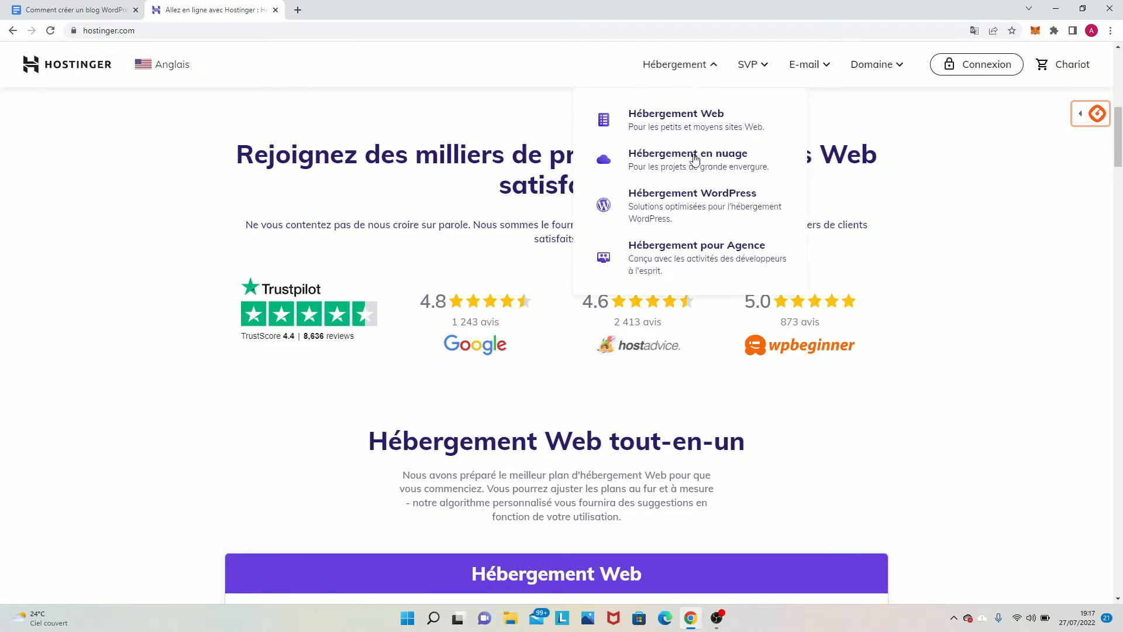
click(698, 202)
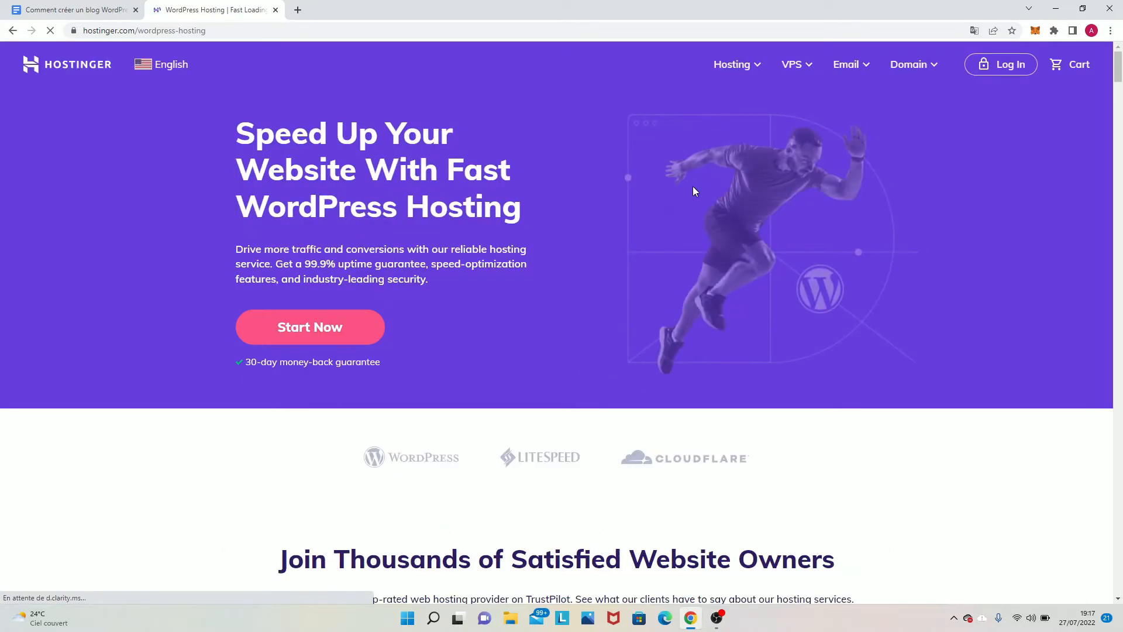
scroll(638, 197, down, 5)
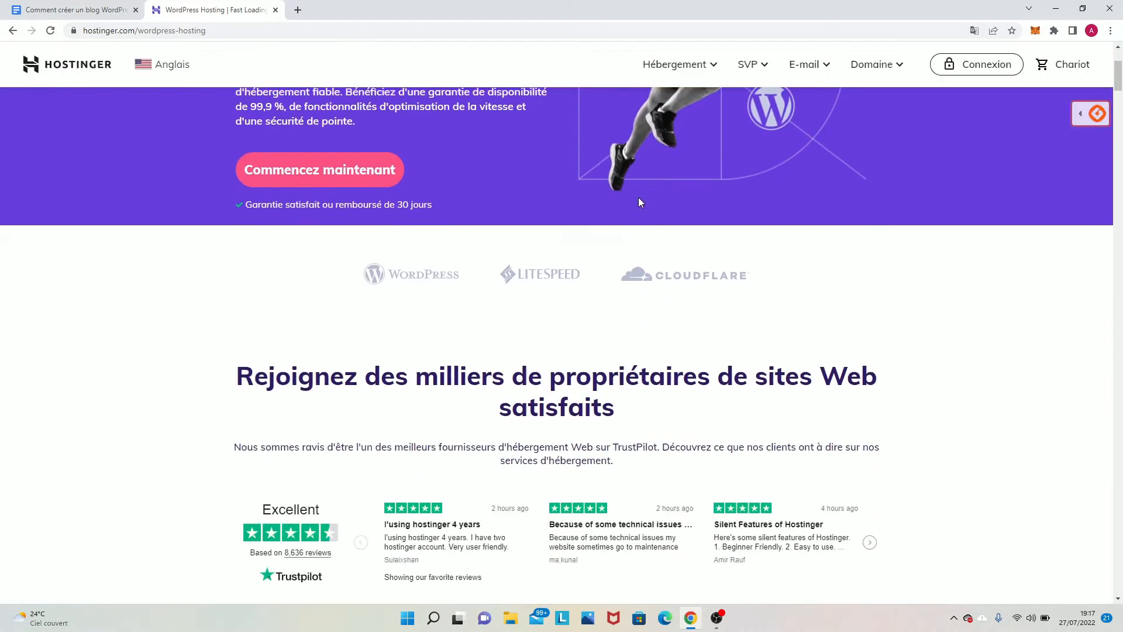
scroll(638, 202, down, 6)
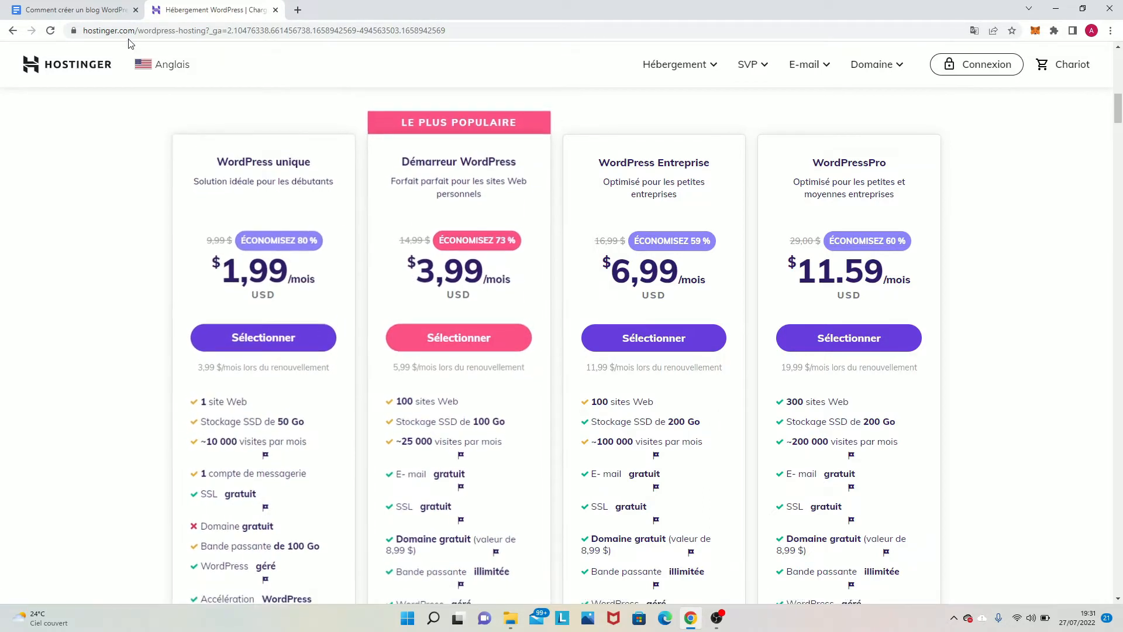
Switch the Hostinger site to the France (Français) version by searching the country list for "fr".
click(148, 65)
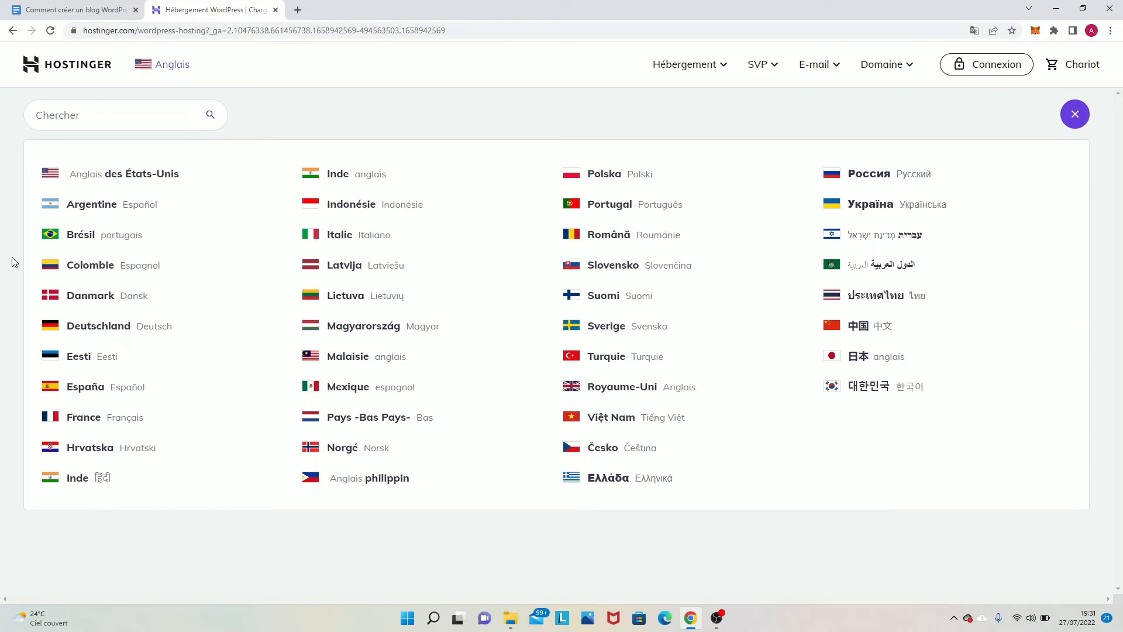
click(100, 115)
text(fr)
click(93, 177)
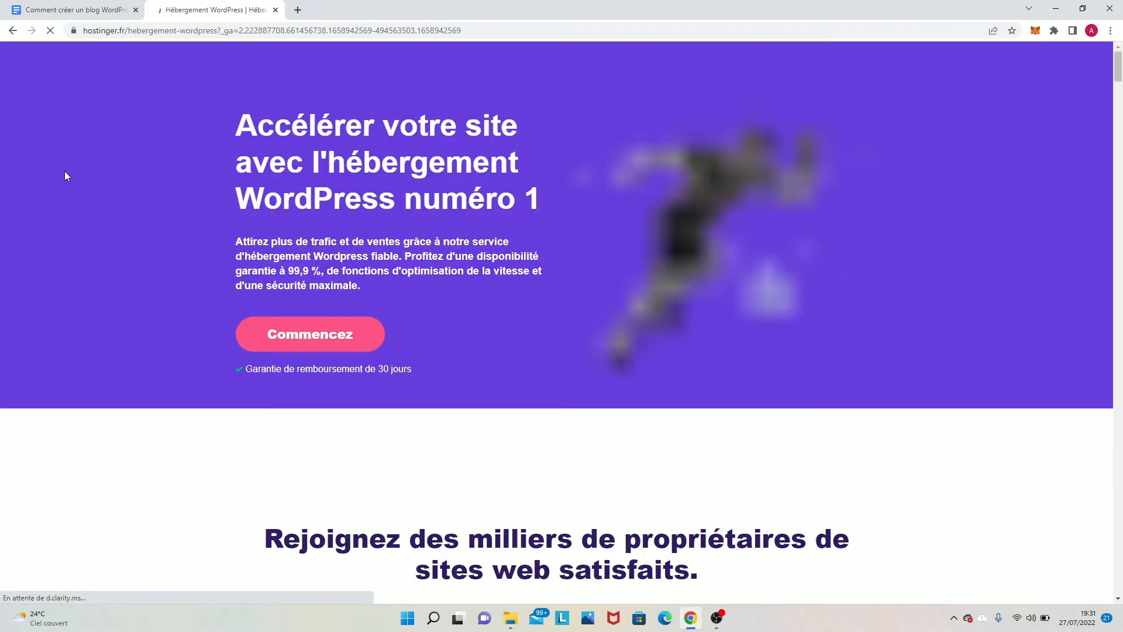
Order the WordPress Starter plan at 2,99 €/month from the WordPress hosting plans.
scroll(430, 273, down, 6)
scroll(432, 273, down, 6)
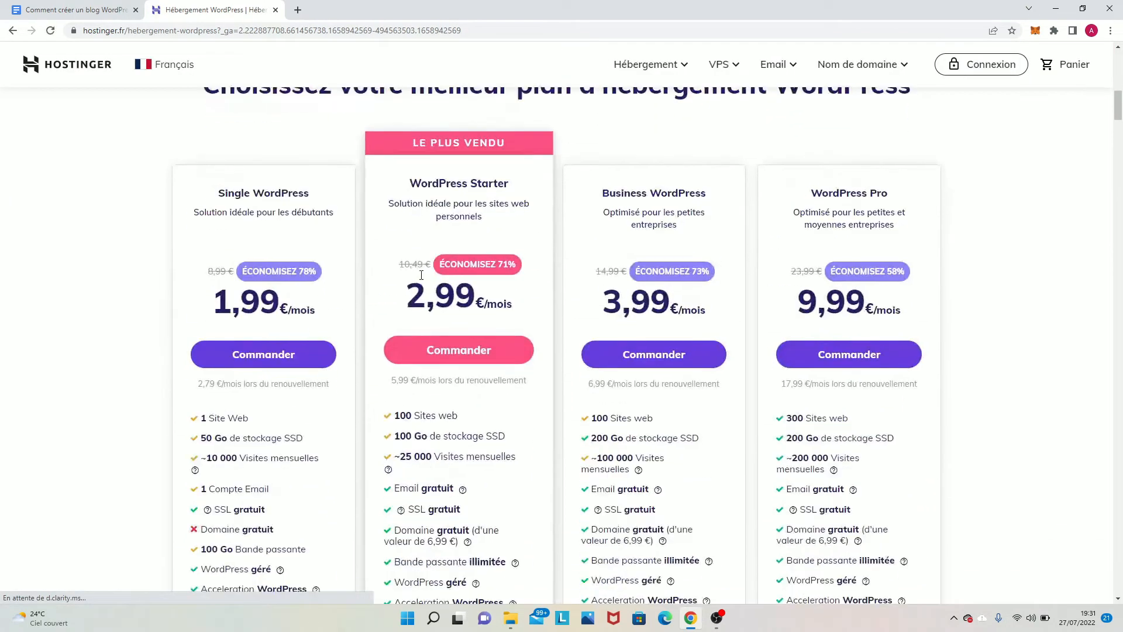
scroll(371, 325, down, 1)
scroll(370, 325, down, 1)
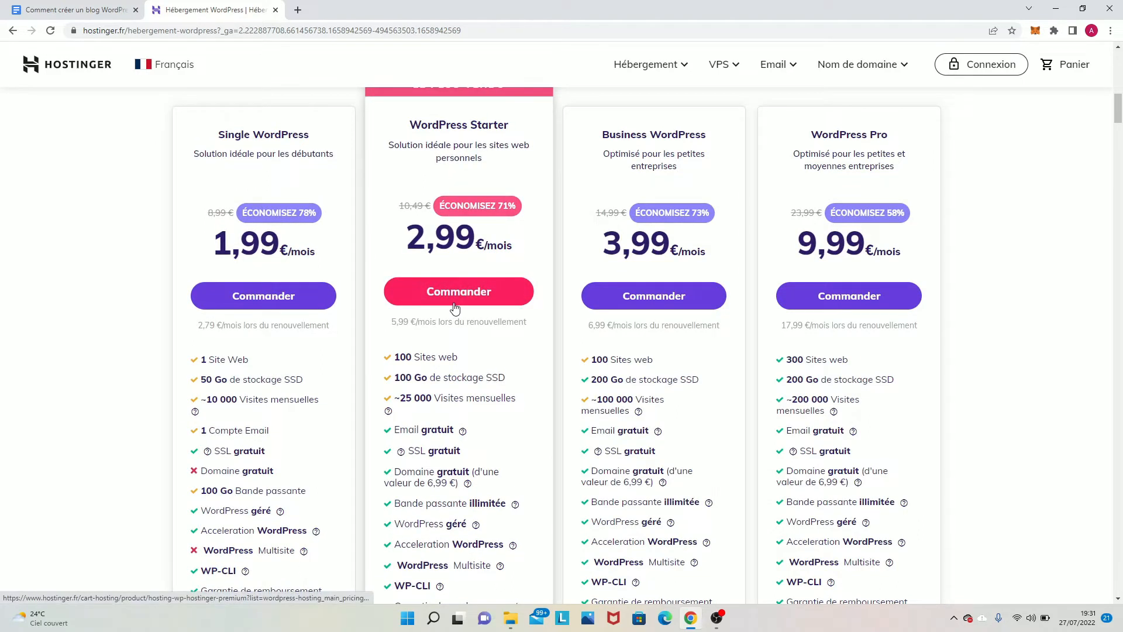
click(473, 293)
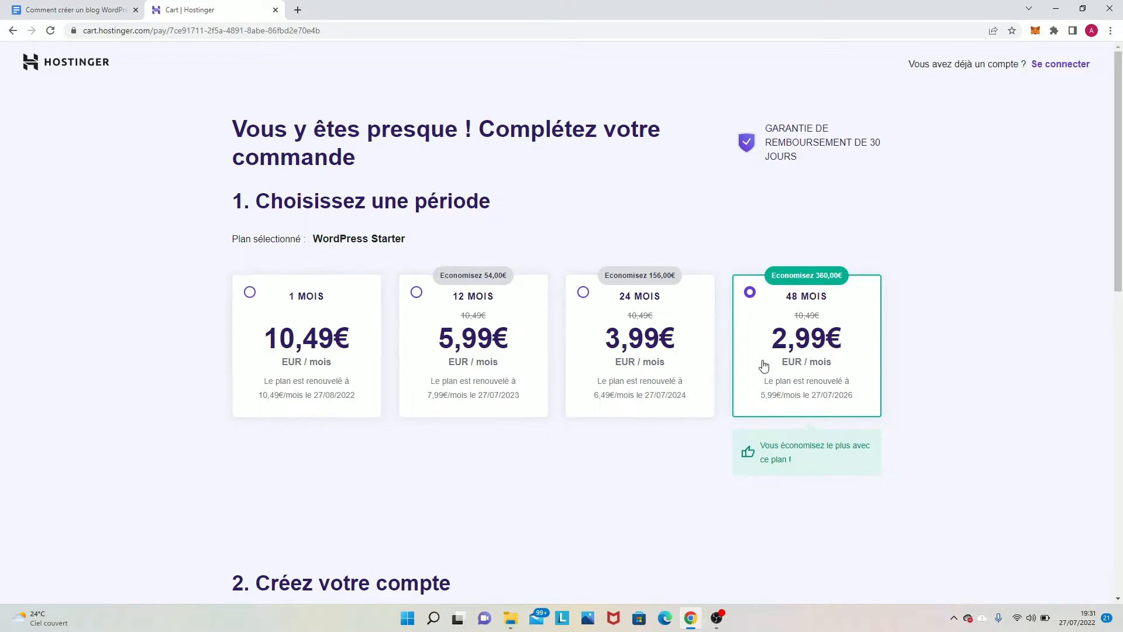
Try the 1-month and 12-month billing periods and settle on the 24-month period at 3,99 €/month for WordPress Starter.
scroll(768, 377, down, 2)
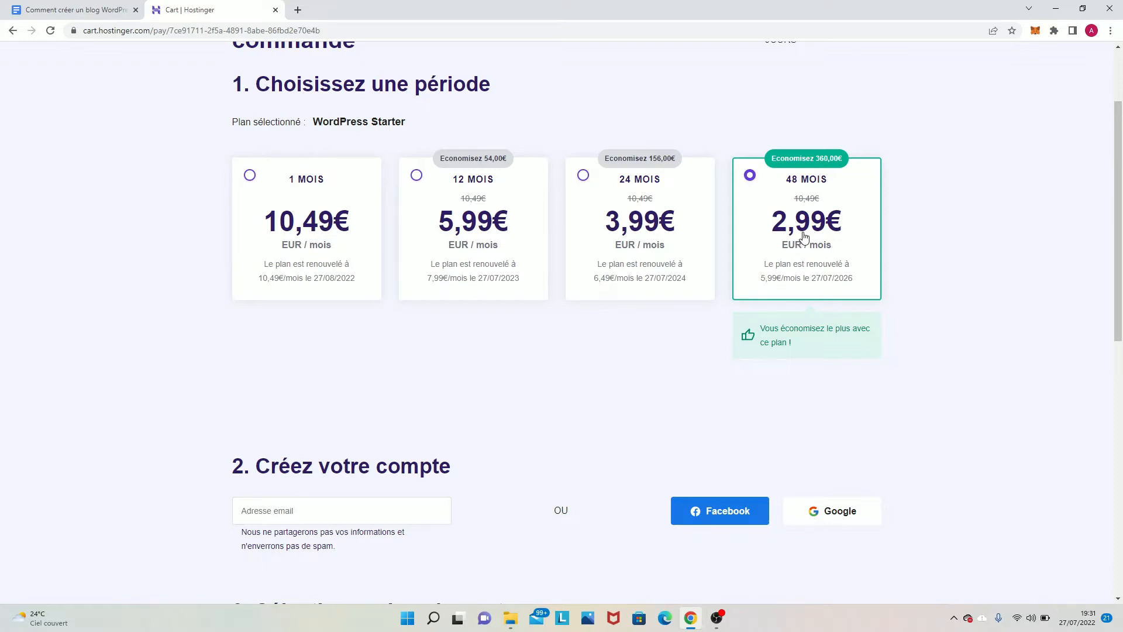
drag(294, 202, 264, 212)
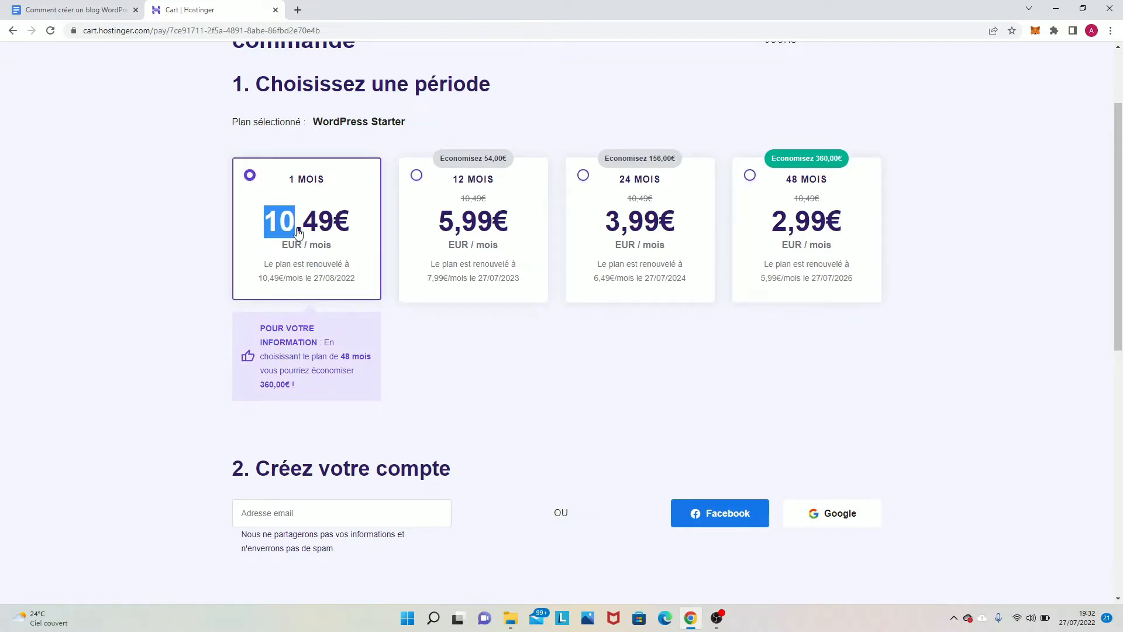
click(437, 218)
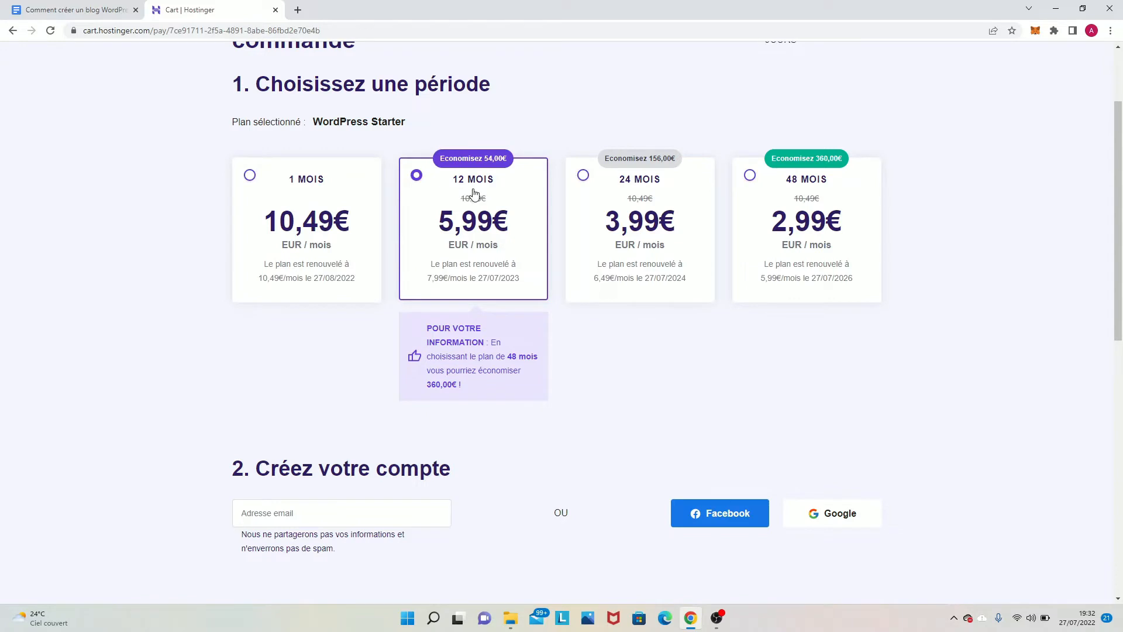
click(647, 204)
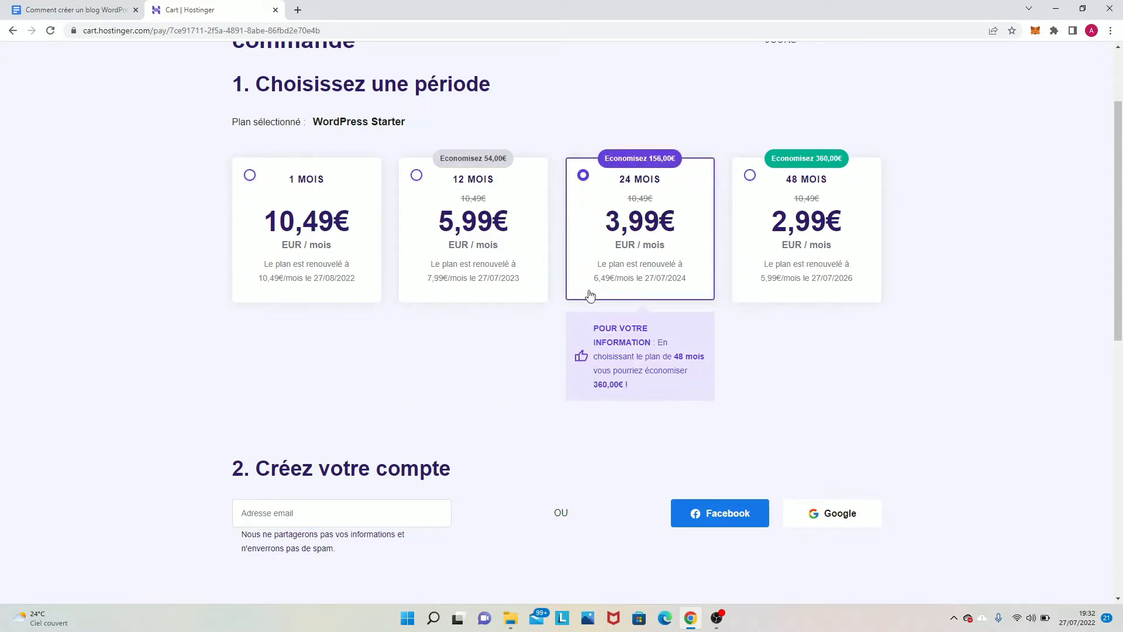
Examine the checkout's account creation options, payment methods, 24-month order summary and card form.
scroll(444, 314, down, 5)
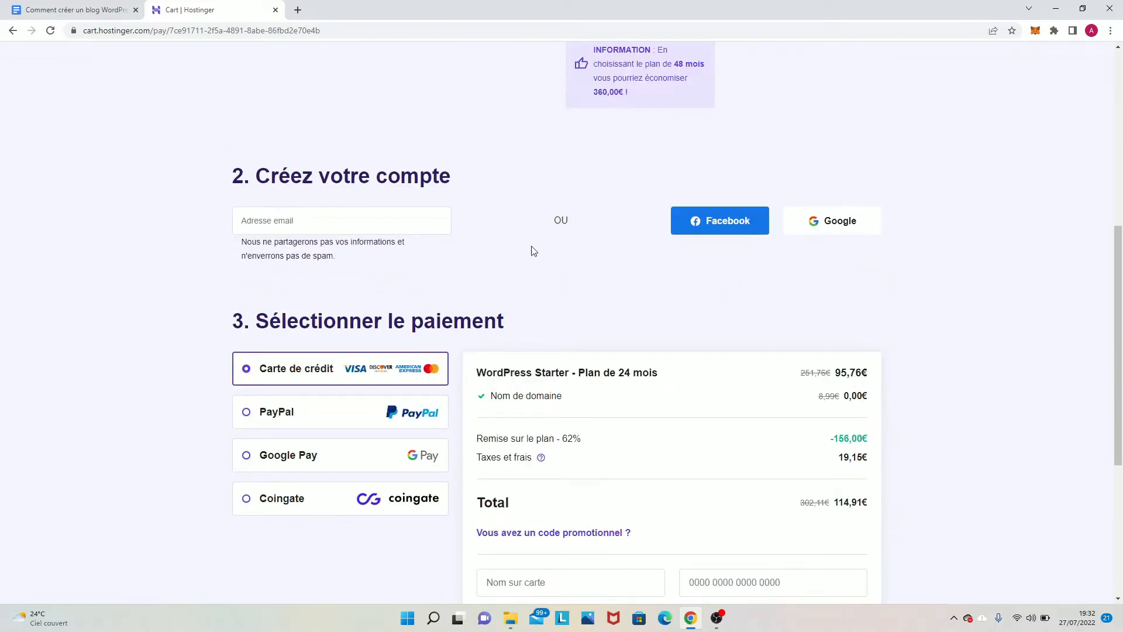
scroll(549, 267, down, 2)
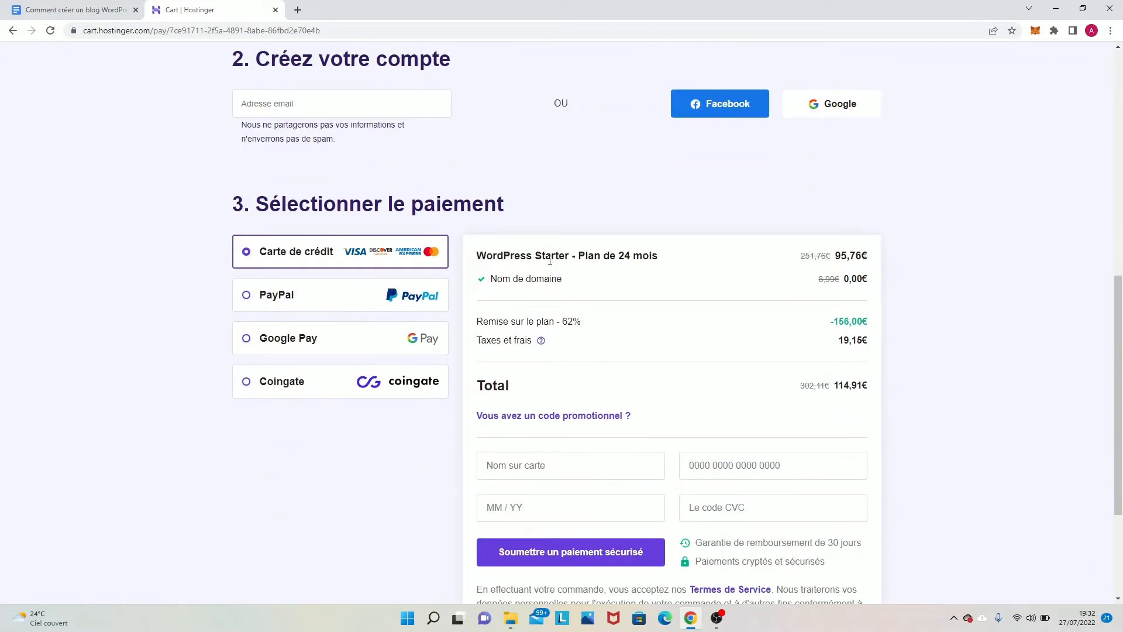
scroll(549, 266, down, 3)
scroll(551, 259, up, 1)
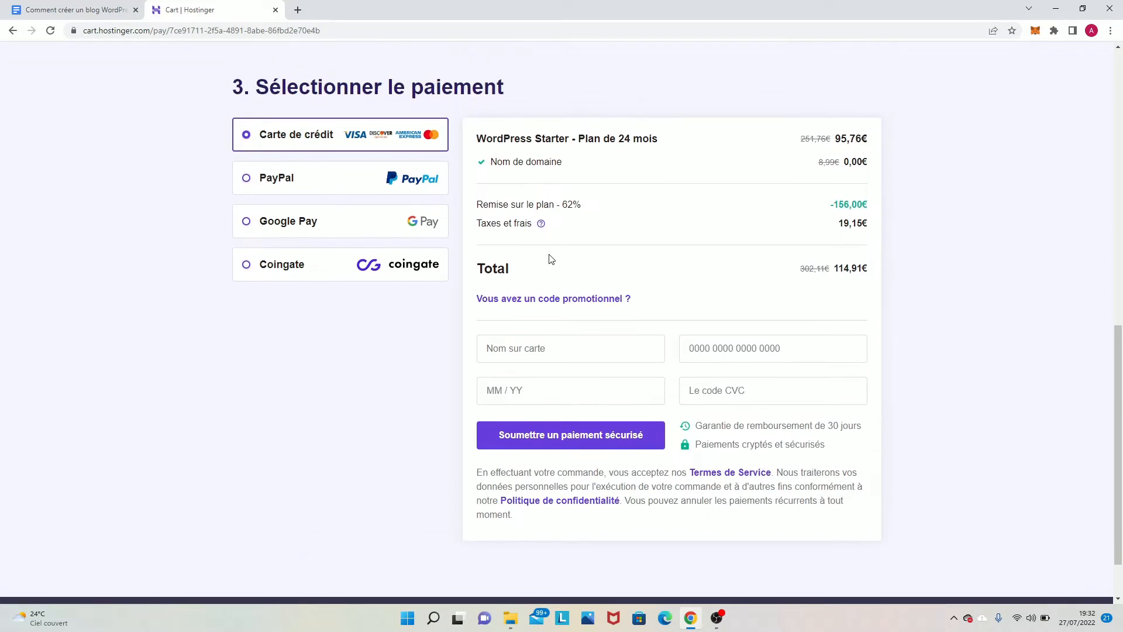
scroll(550, 257, up, 6)
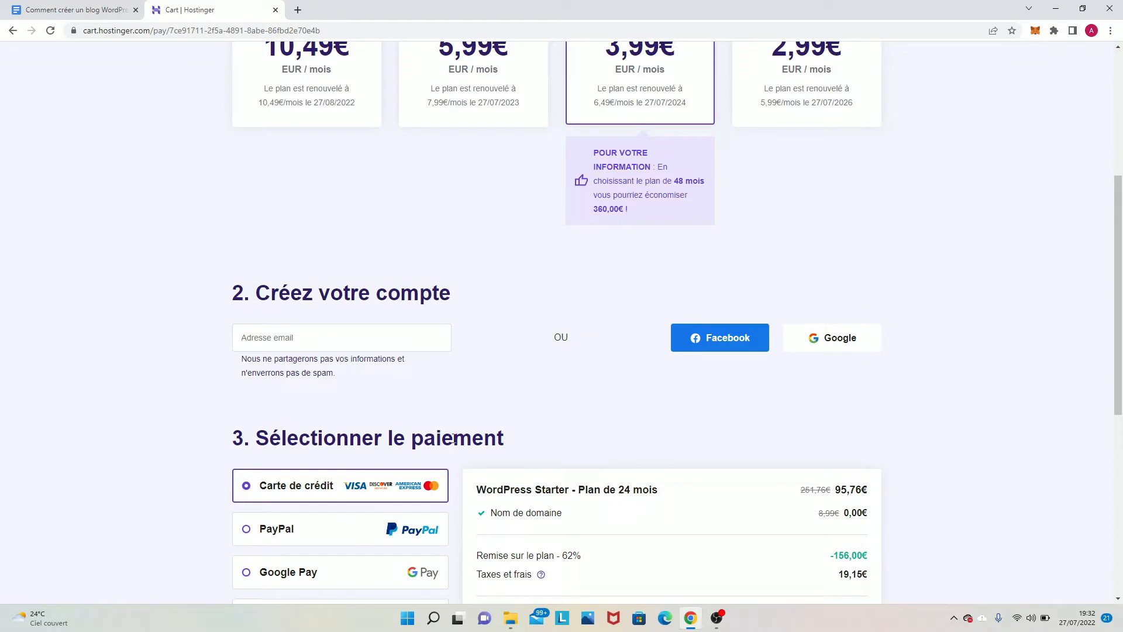
scroll(392, 396, up, 1)
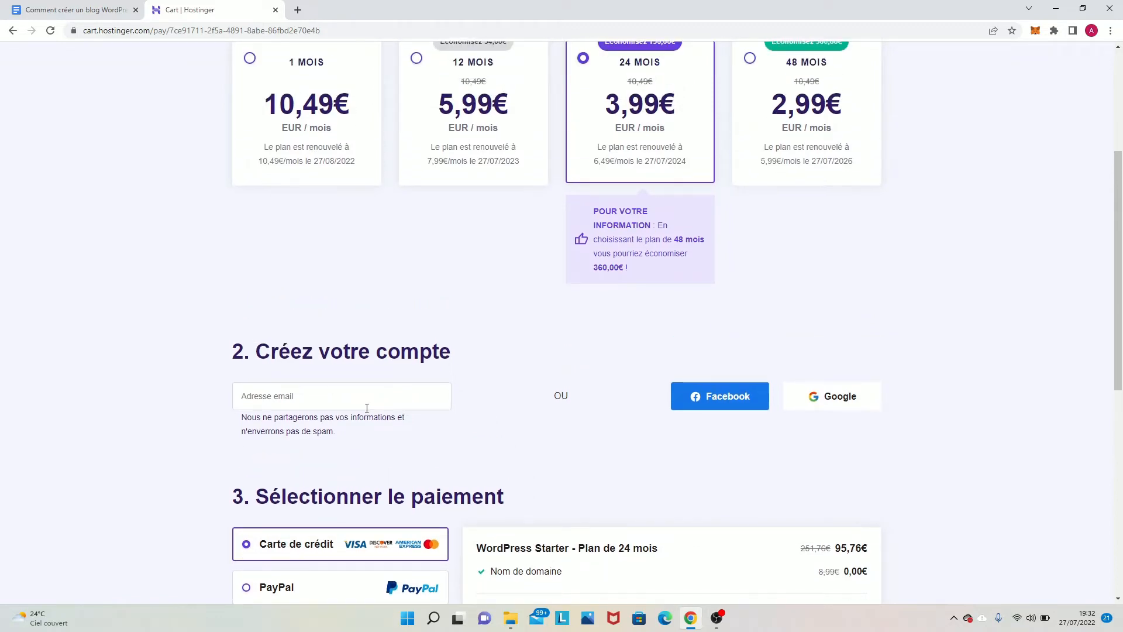
scroll(367, 407, down, 6)
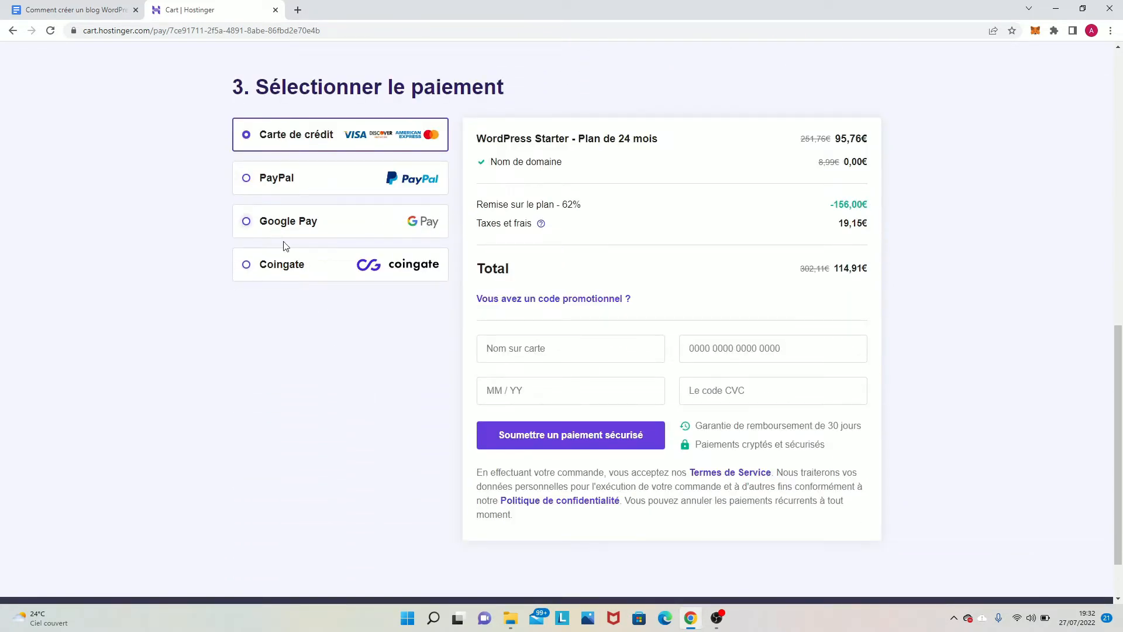
scroll(310, 265, up, 3)
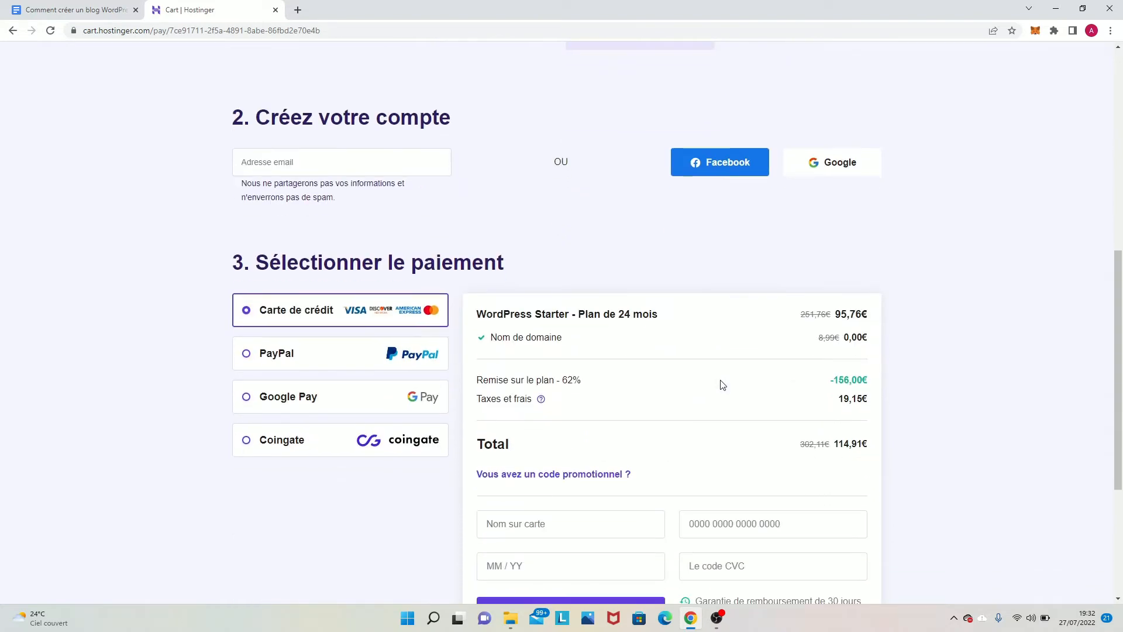
scroll(723, 385, down, 4)
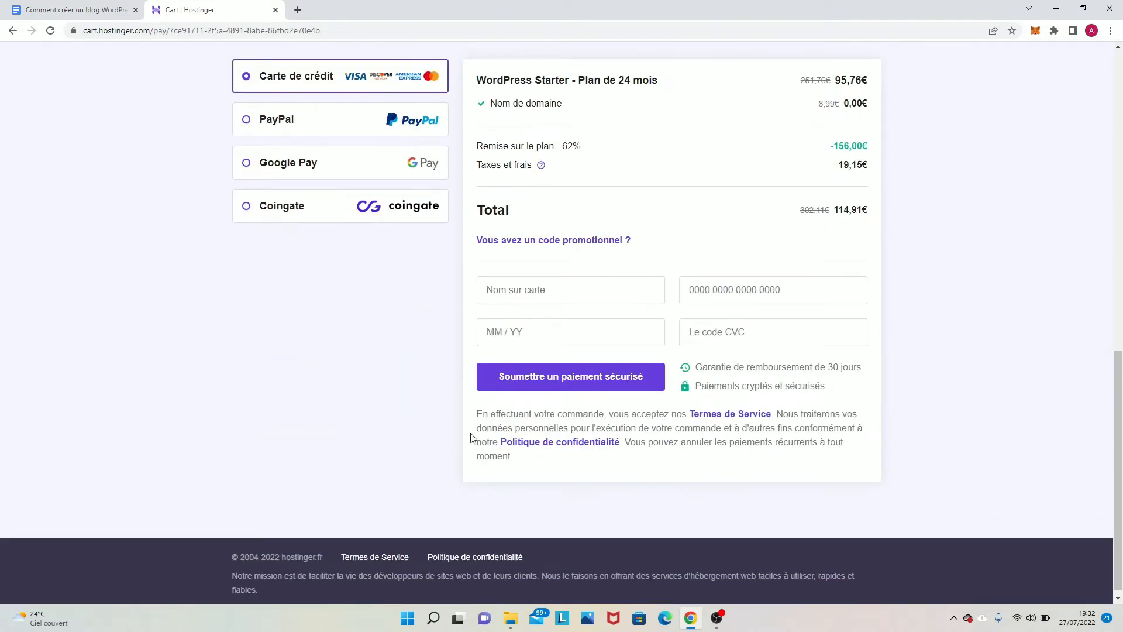
scroll(324, 360, down, 1)
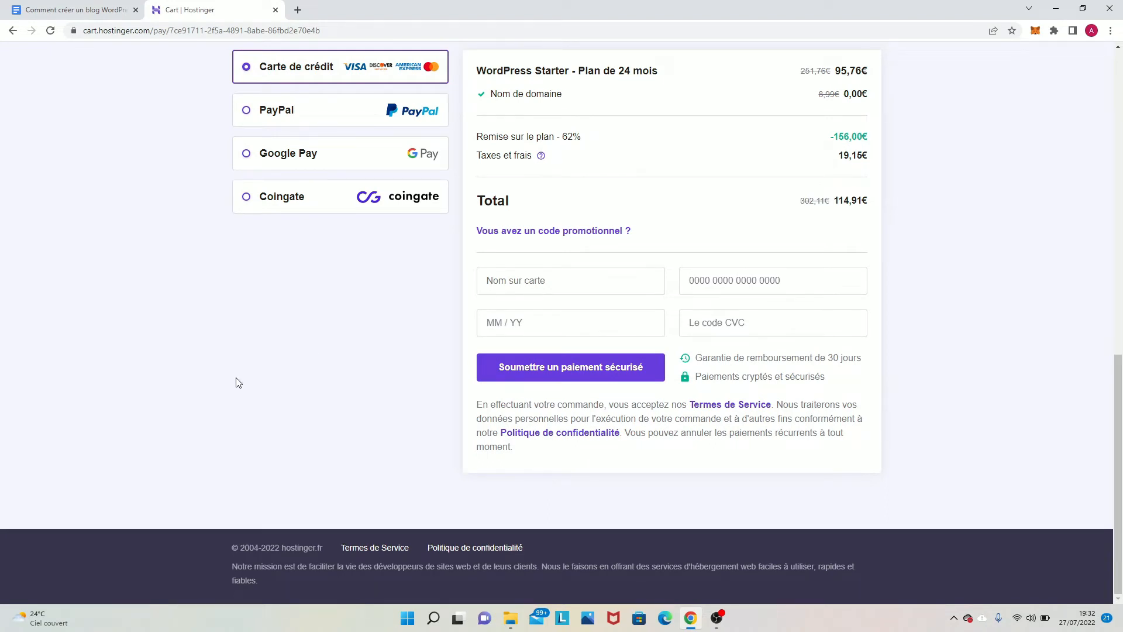
scroll(238, 381, up, 10)
scroll(178, 373, up, 3)
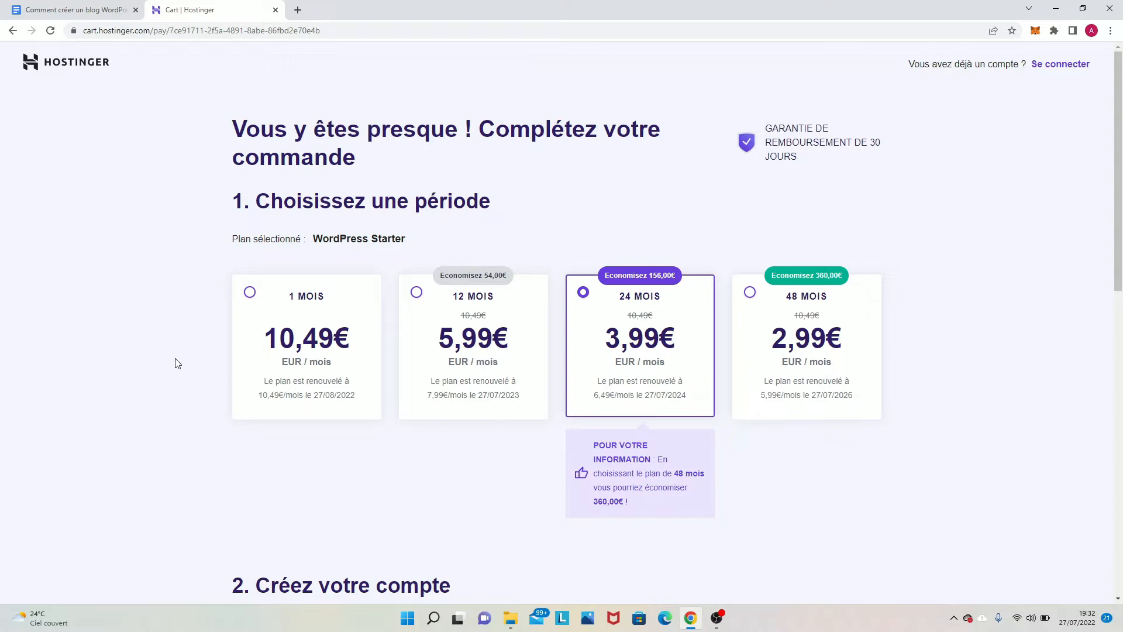
click(717, 618)
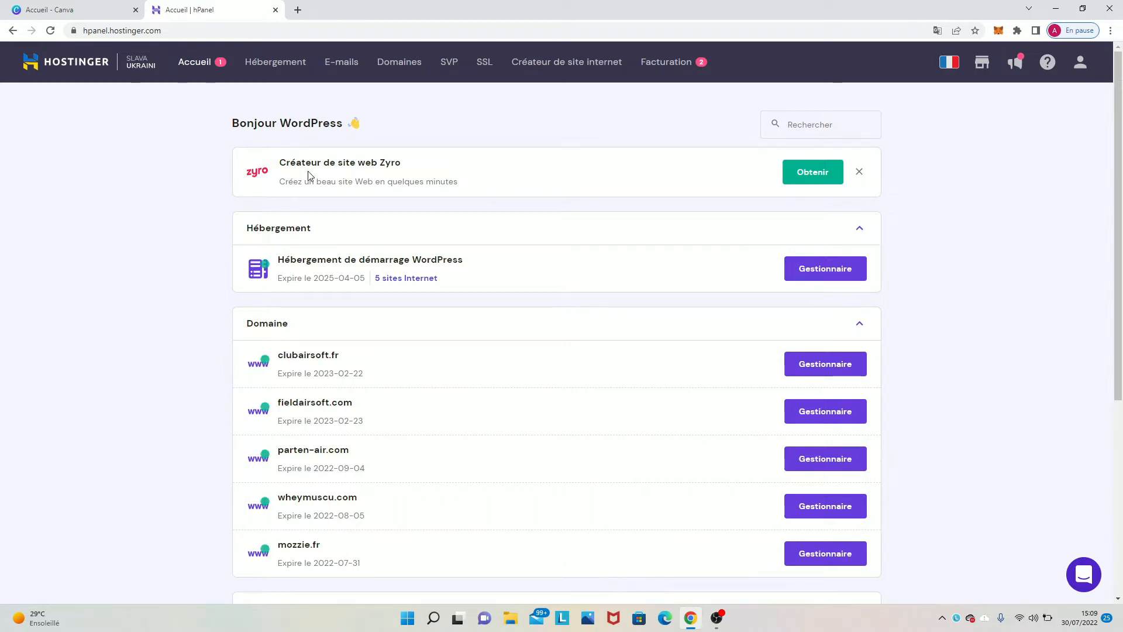
Examine the hosting, domain and e-mail lists on the hPanel home page.
scroll(160, 190, down, 5)
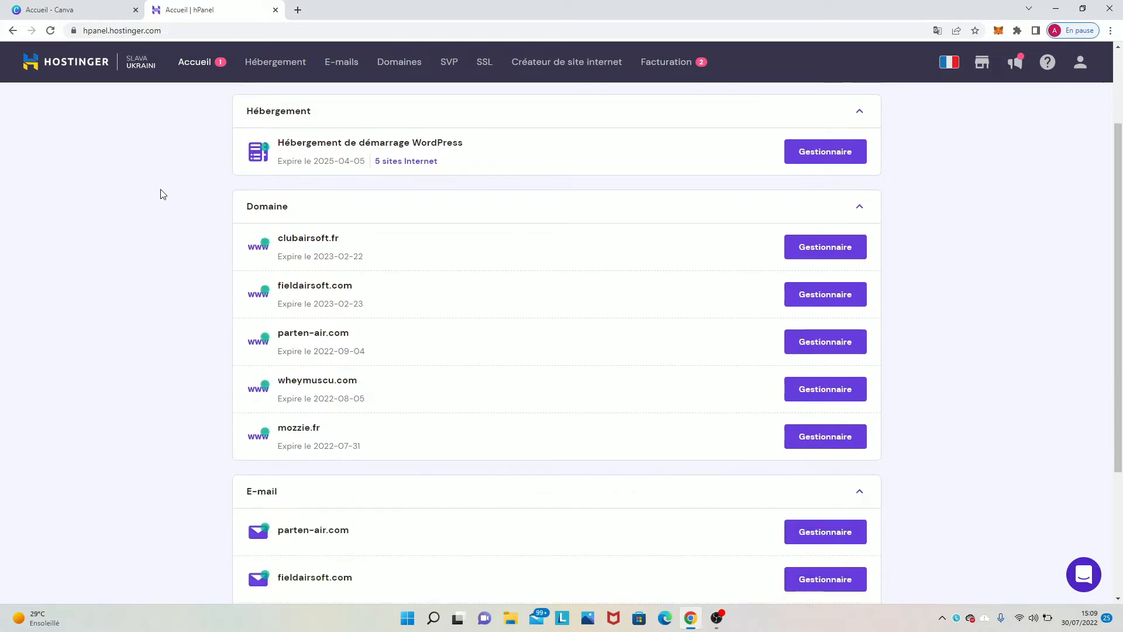
scroll(159, 190, up, 2)
scroll(159, 191, down, 2)
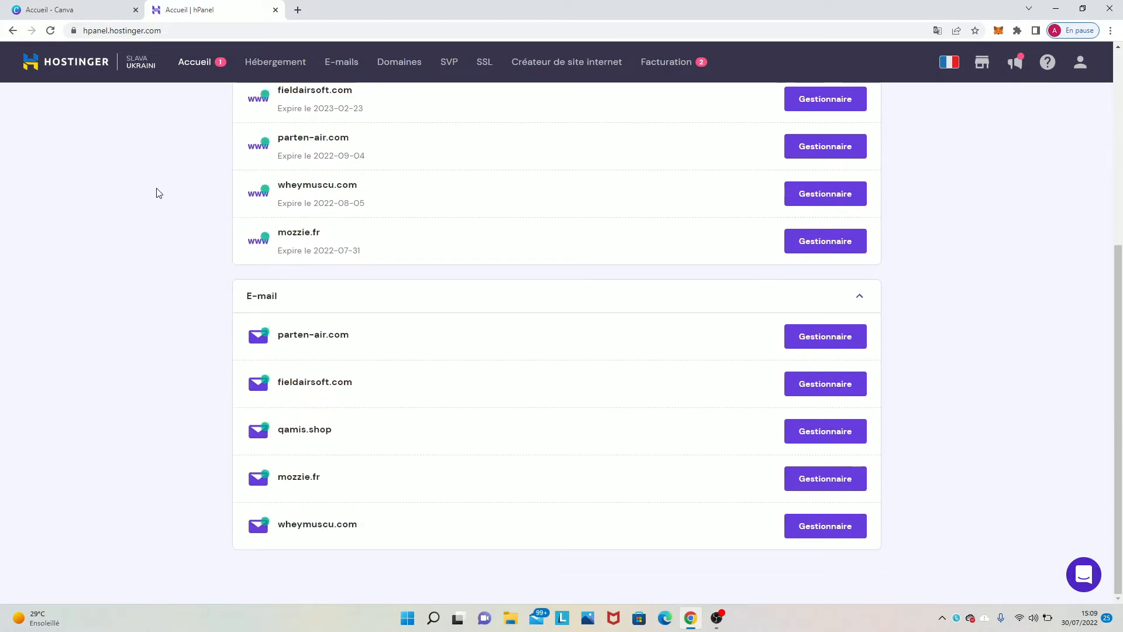
scroll(160, 192, up, 2)
scroll(159, 192, up, 3)
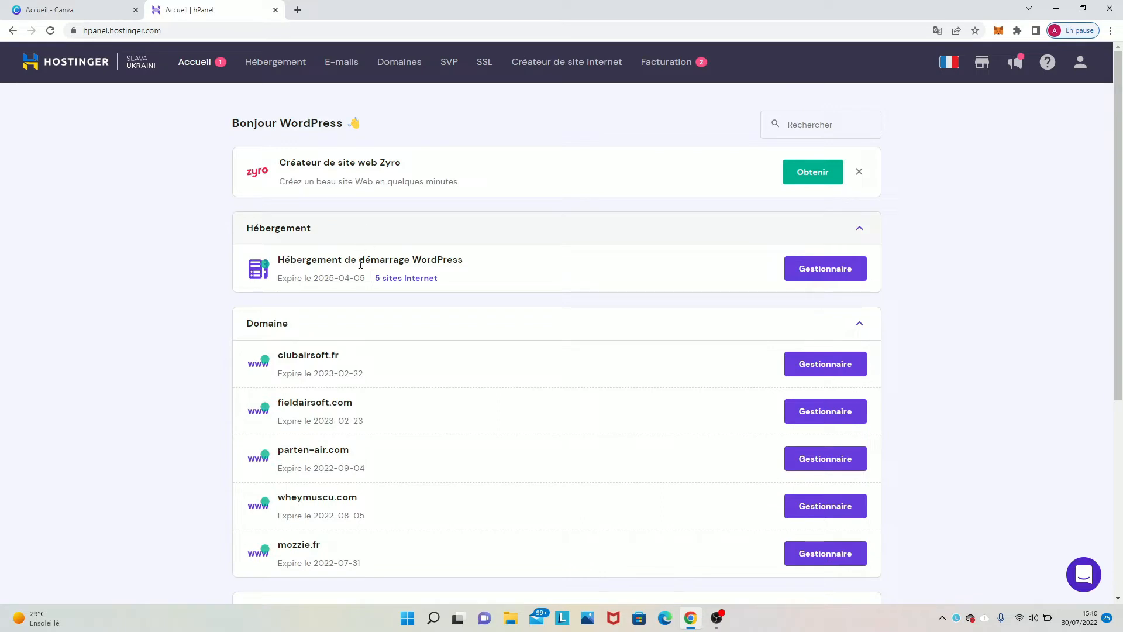
scroll(354, 263, down, 1)
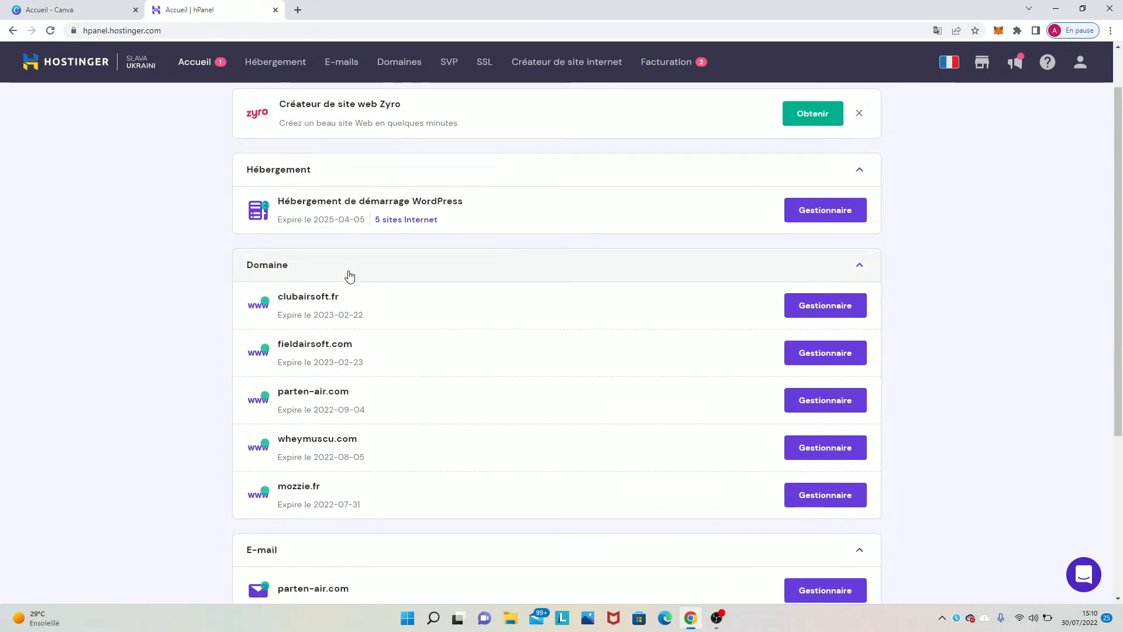
scroll(345, 287, down, 4)
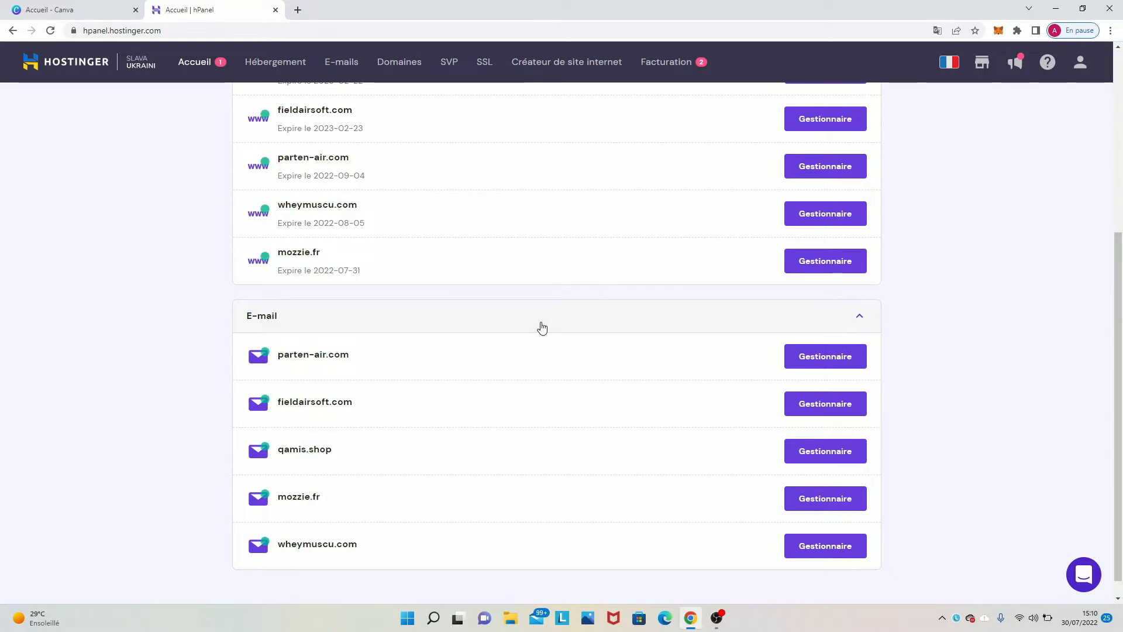
scroll(546, 326, up, 5)
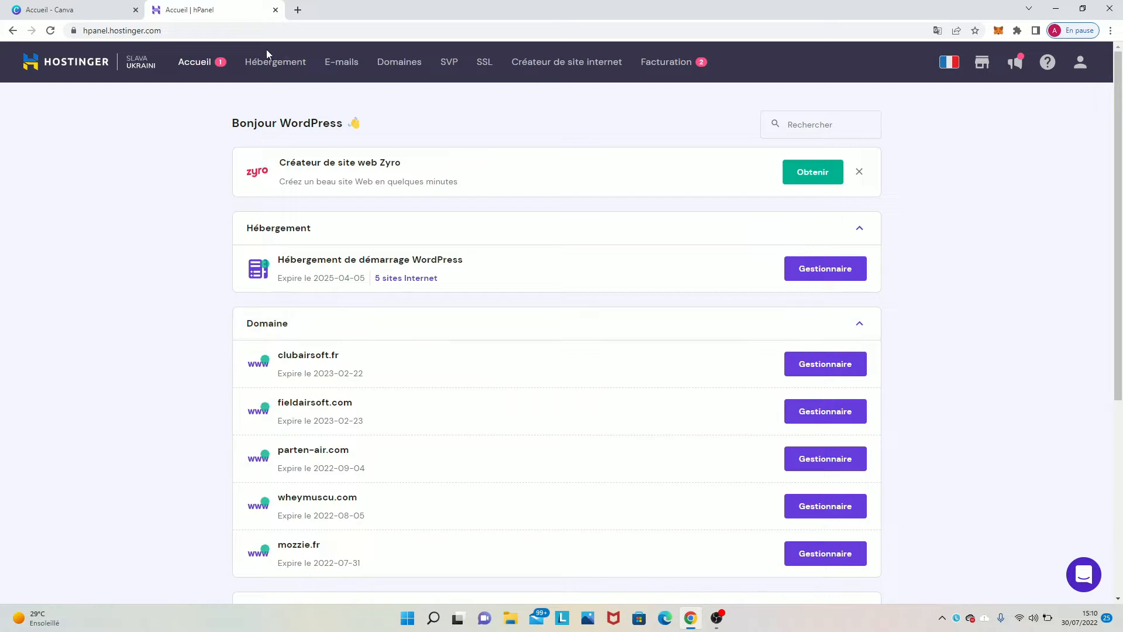
Clear the prefilled domain name in the hosting plan's add-site form and review the list of websites below it.
click(275, 66)
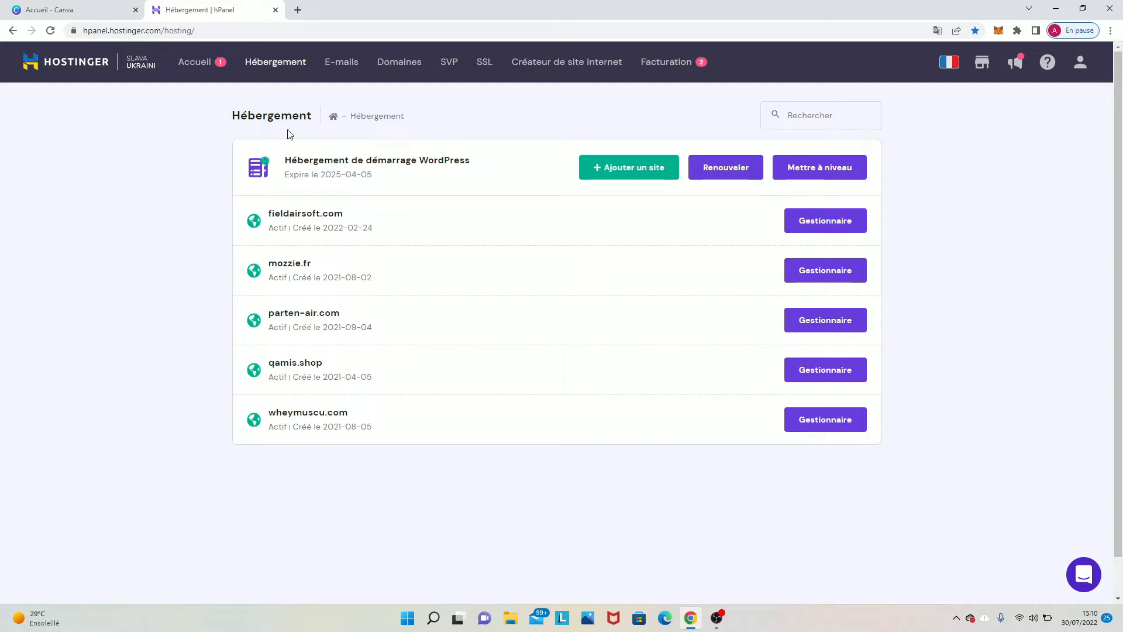
click(623, 181)
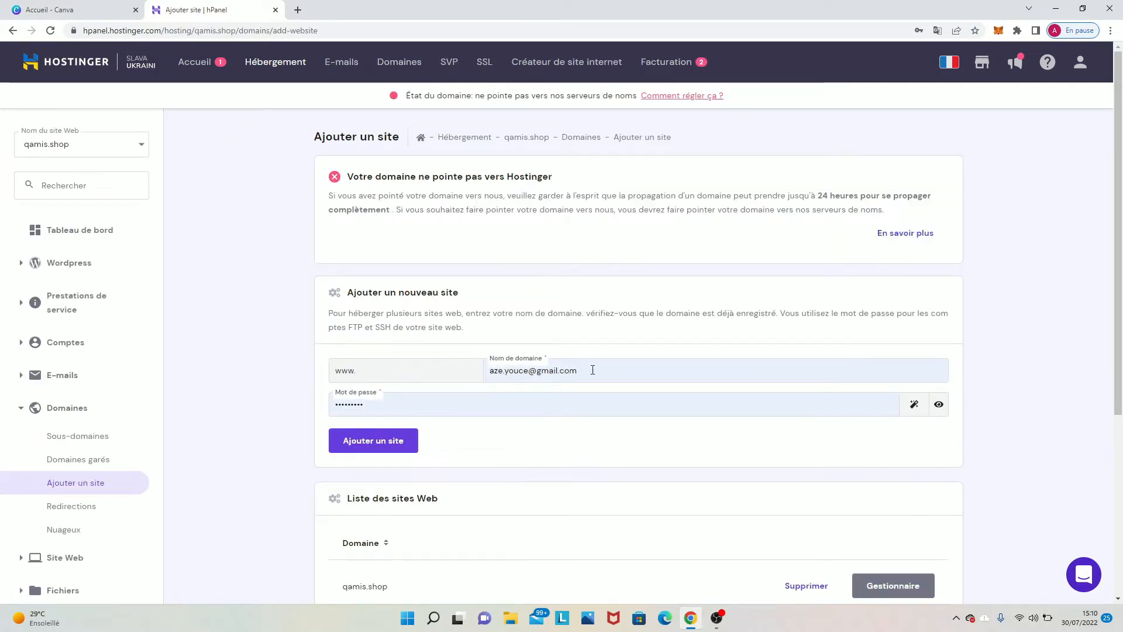
click(591, 369)
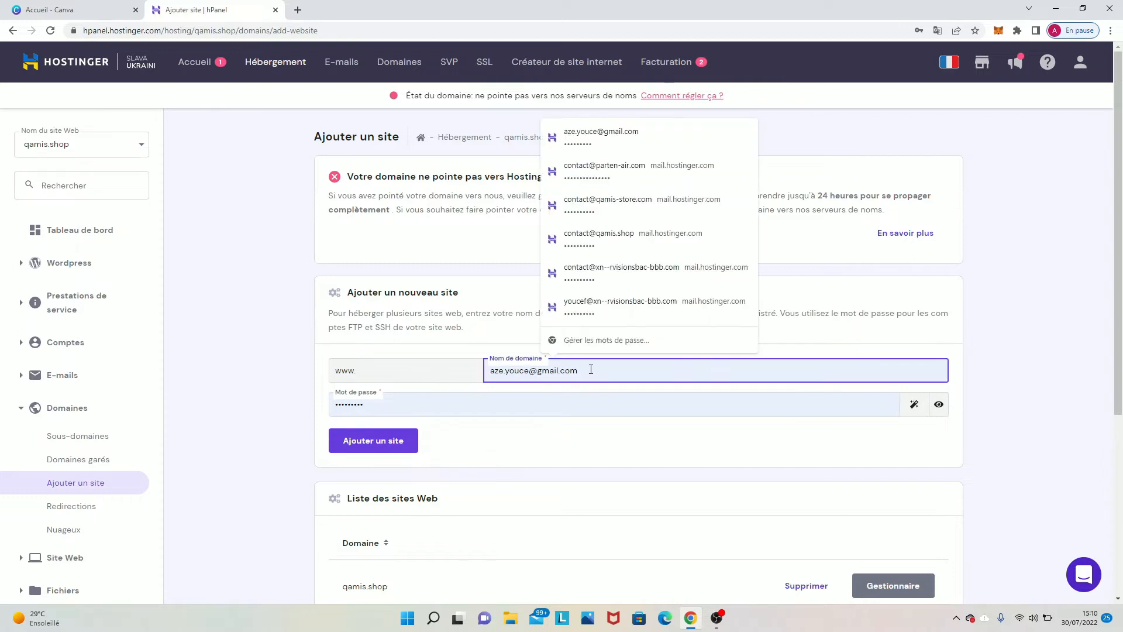
key(BackSpace)
key(BackSpace)
key(BackSpace)
key(BackSpace)
key(BackSpace)
key(BackSpace)
key(BackSpace)
key(BackSpace)
key(BackSpace)
key(BackSpace)
key(BackSpace)
key(BackSpace)
key(BackSpace)
key(BackSpace)
key(BackSpace)
key(BackSpace)
key(BackSpace)
key(BackSpace)
key(BackSpace)
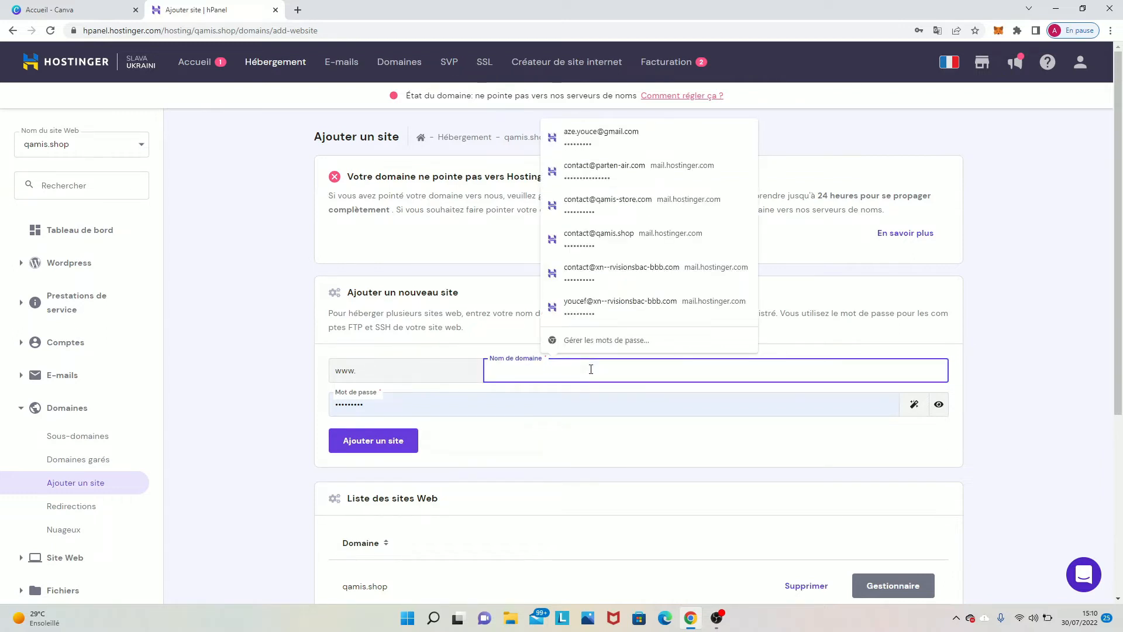
scroll(591, 369, down, 5)
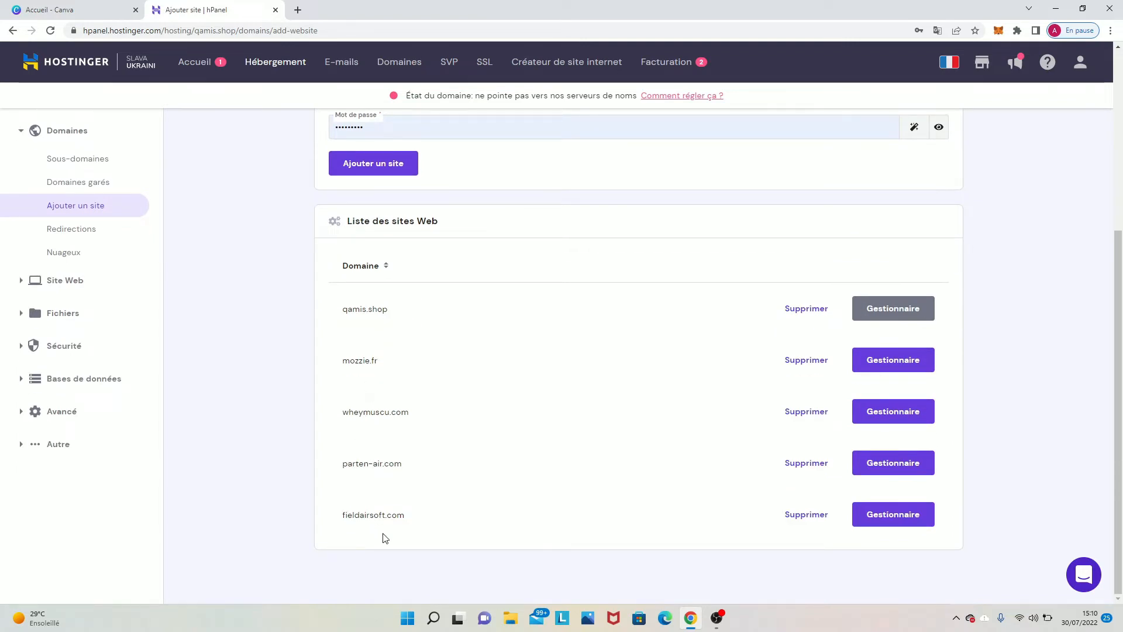
scroll(376, 330, up, 5)
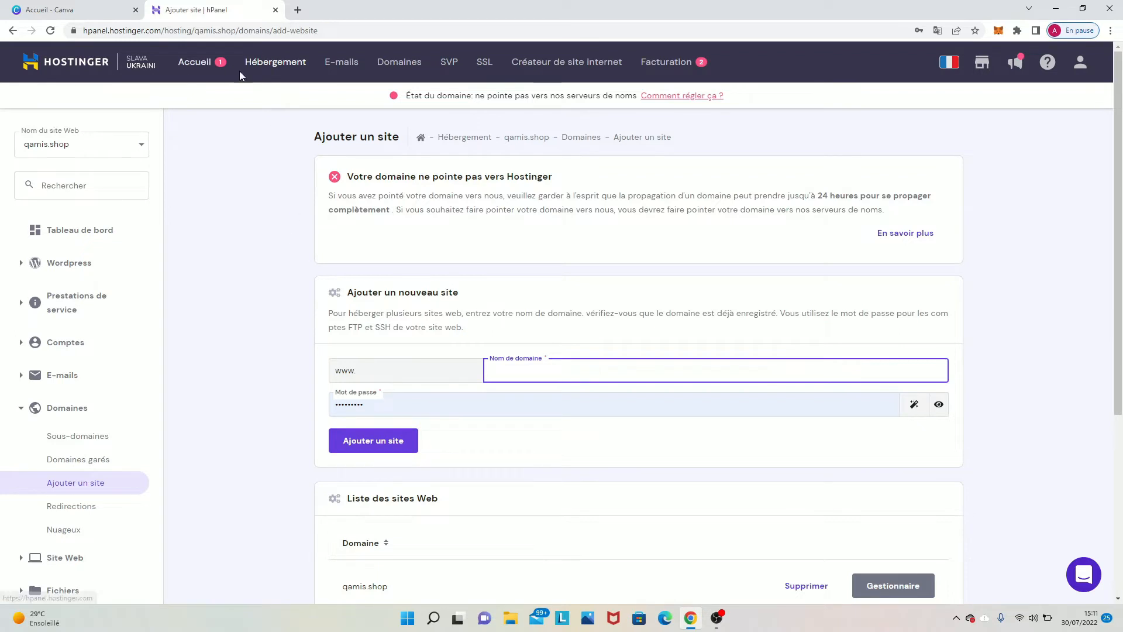
Return to the hosting overview and view the e-mail accounts page for fieldairsoft.com with its account, storage and alias limits.
click(276, 69)
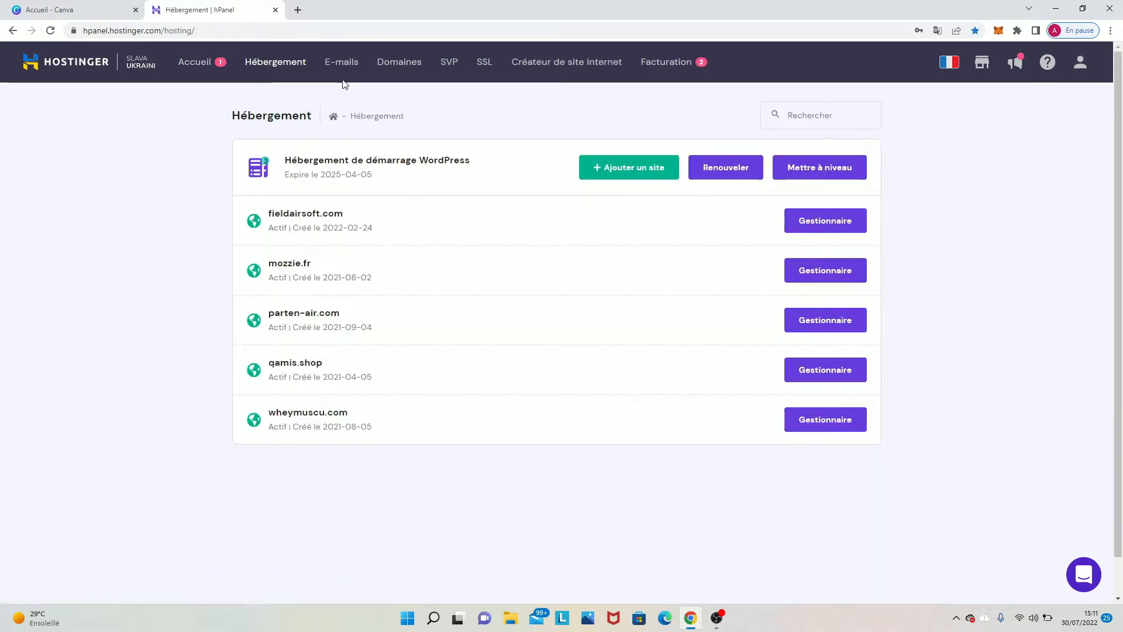
click(343, 64)
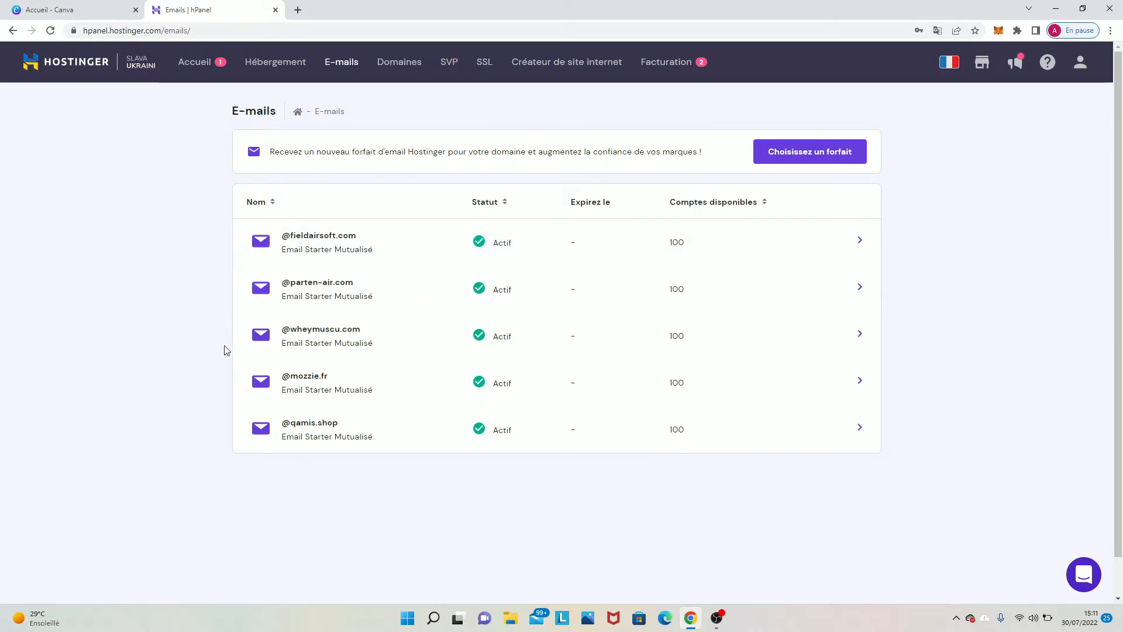
click(747, 252)
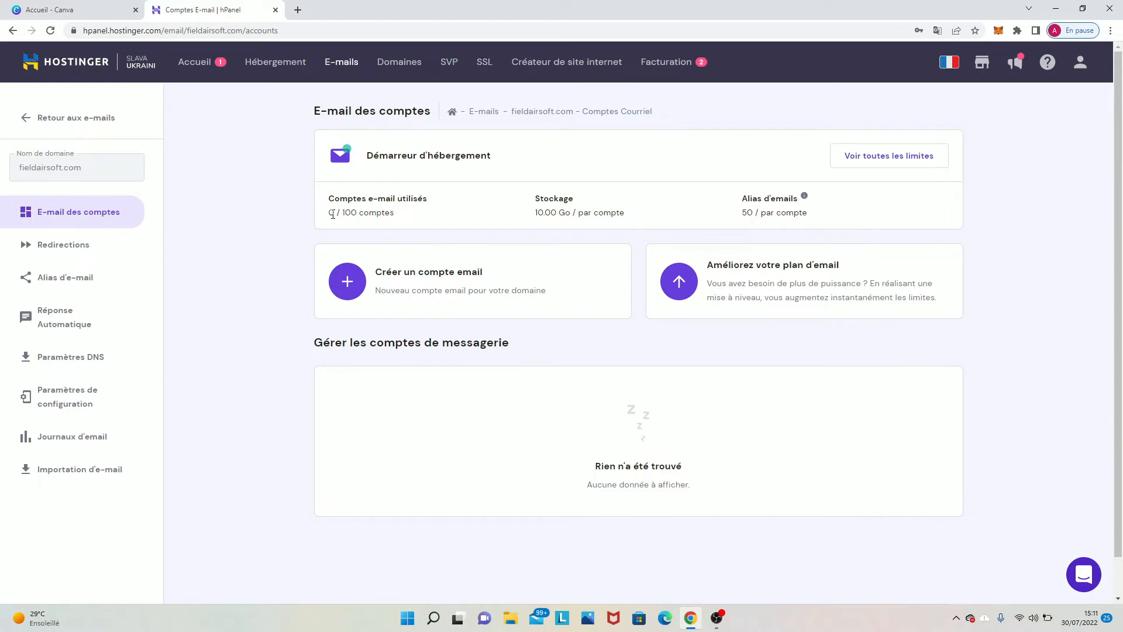
scroll(351, 218, down, 1)
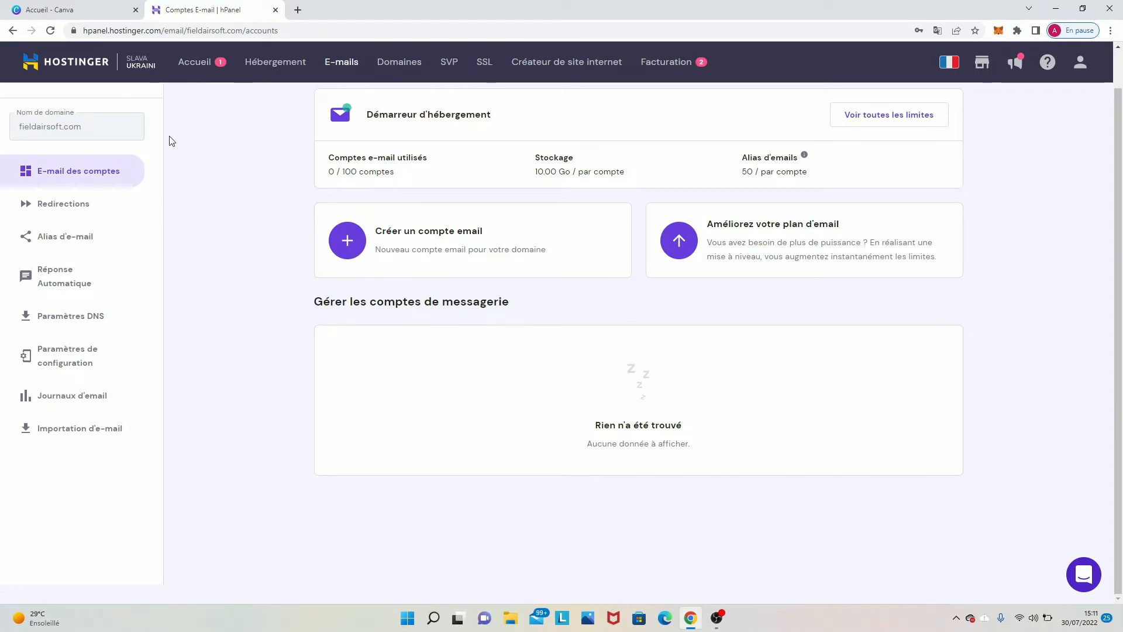
Open the domain overview and check the activation status of formationtutowordpress.com.
click(397, 63)
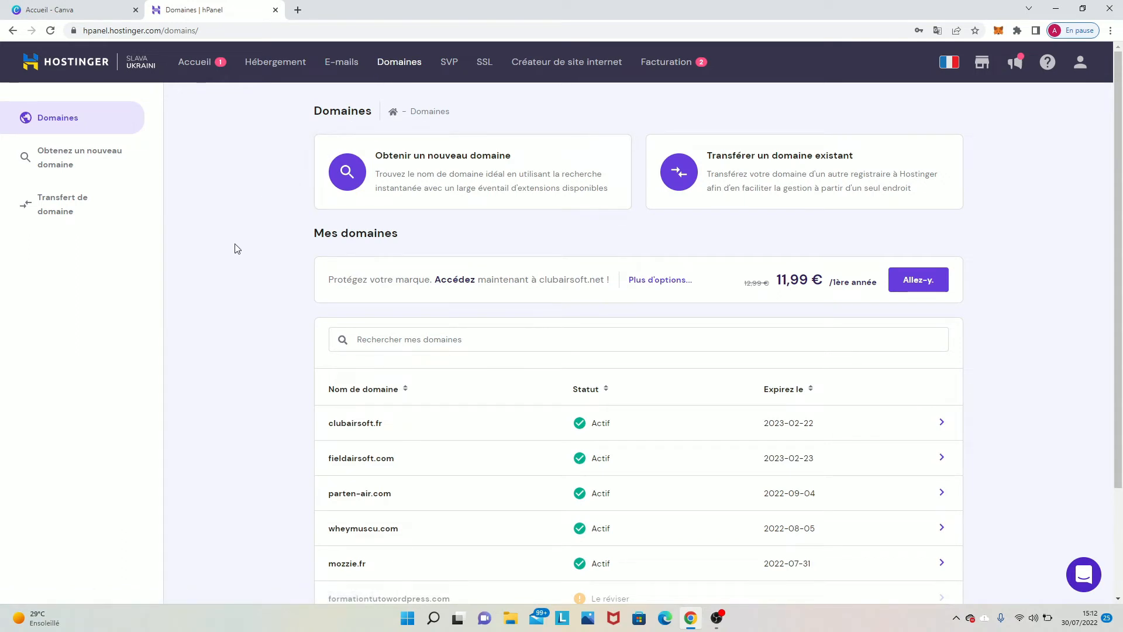
scroll(409, 328, down, 3)
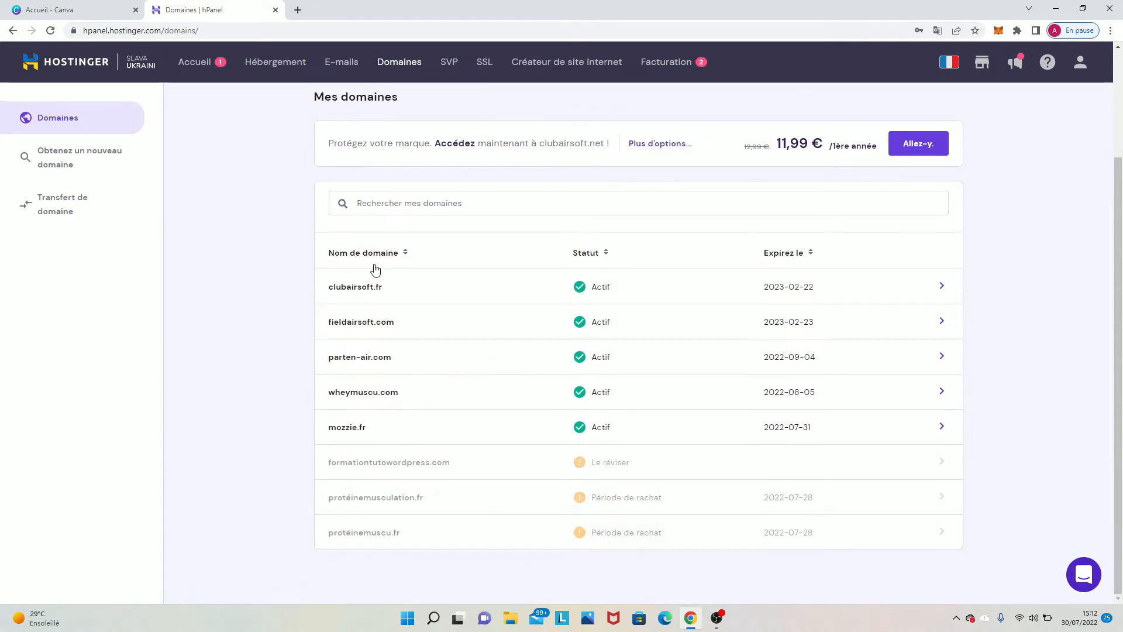
mouse_move(357, 475)
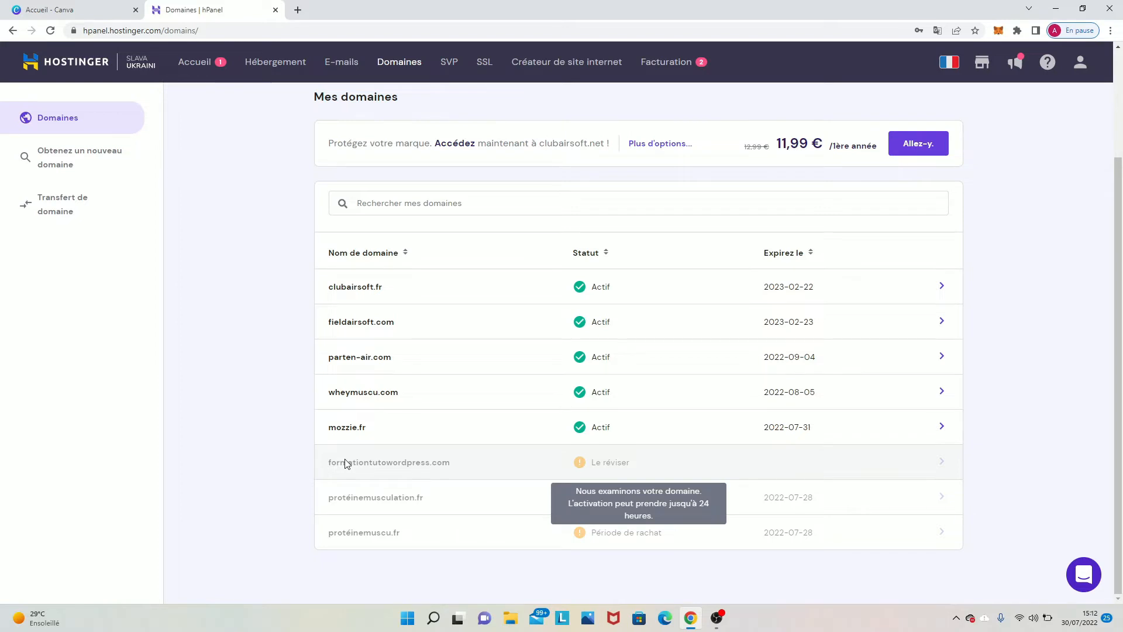
scroll(345, 462, up, 3)
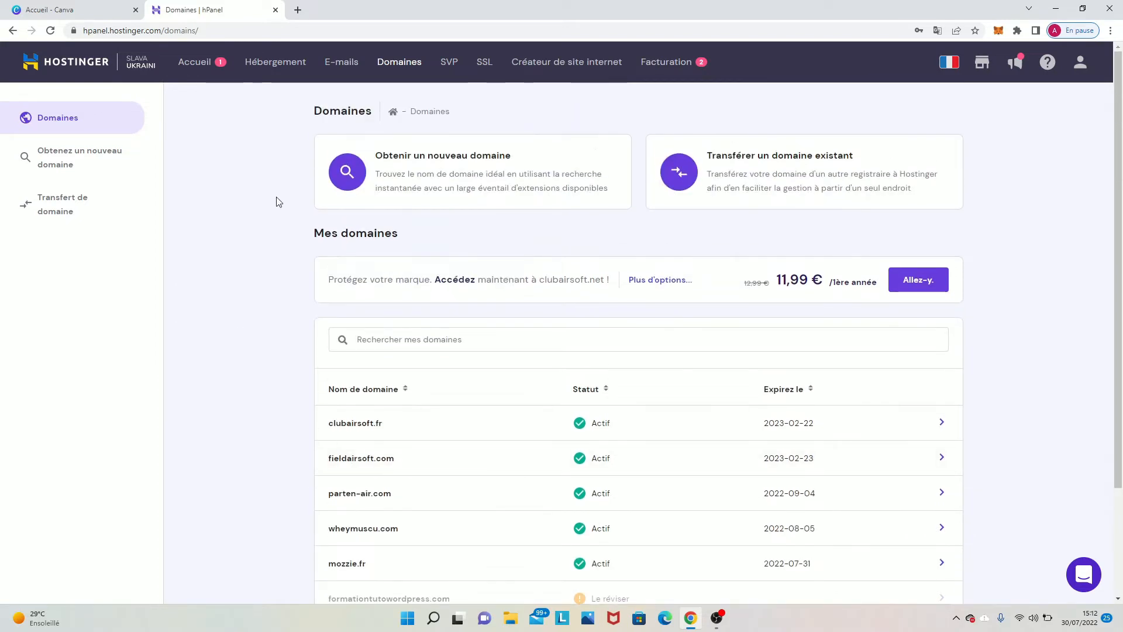
Open the hostinger.fr website in a new browser tab and go to its domain name checker.
click(298, 10)
text(hostin)
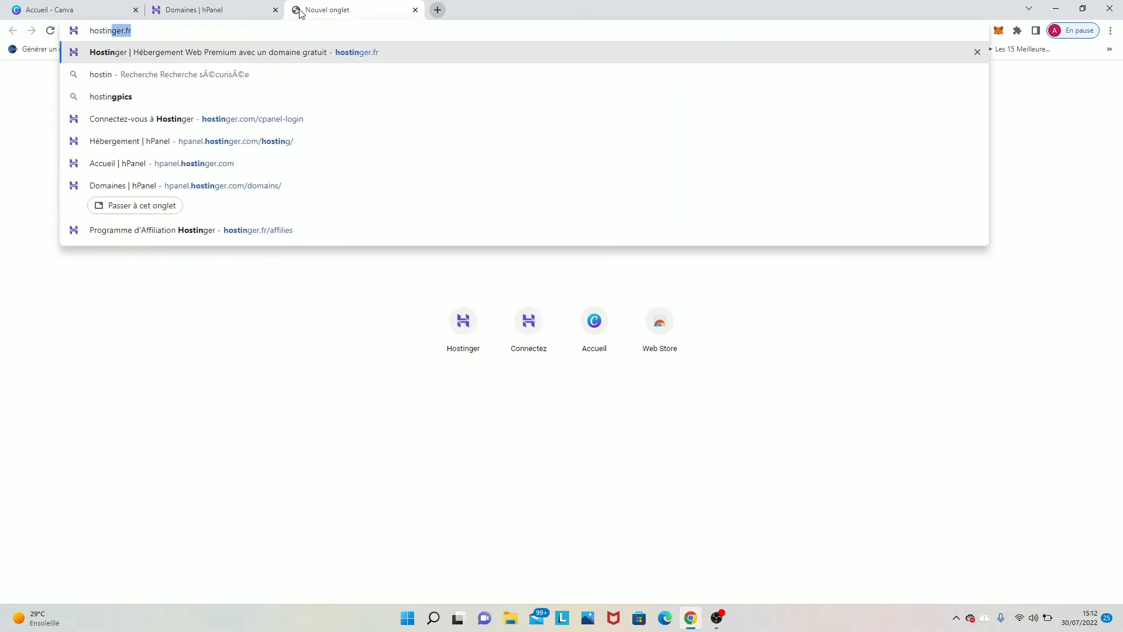
click(329, 51)
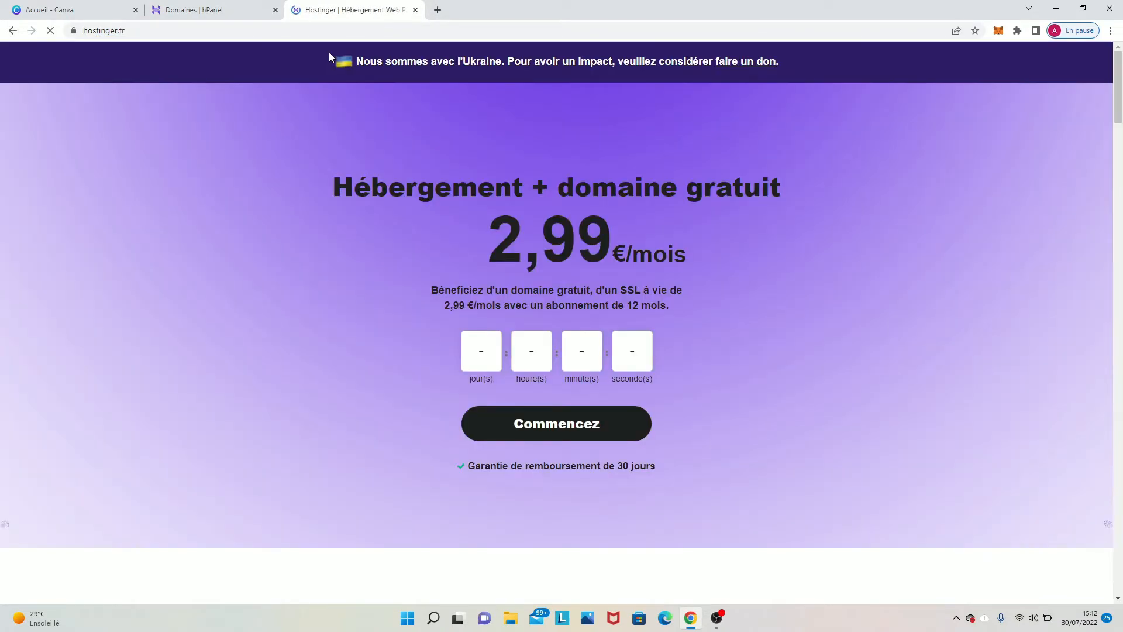
mouse_move(849, 117)
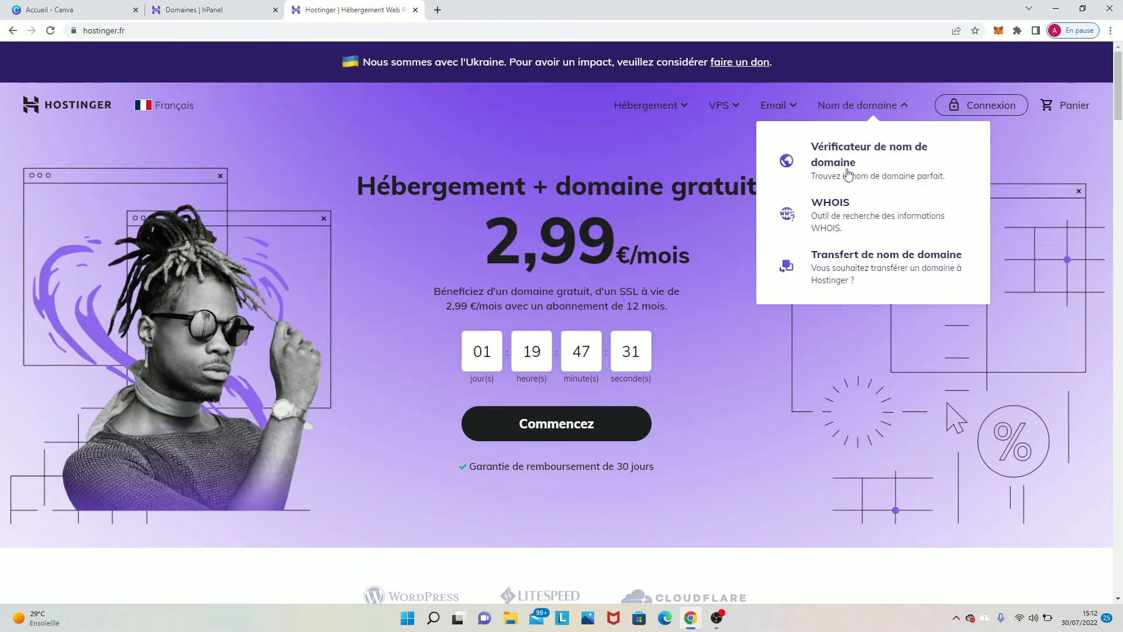
click(850, 166)
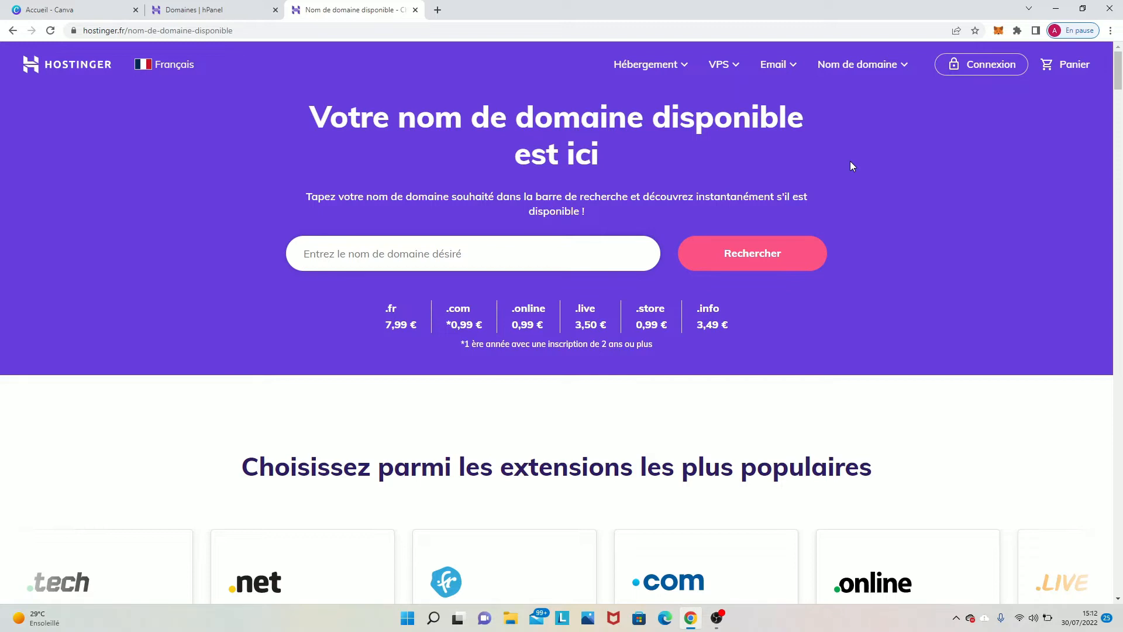
Check the availability of the domain airsoft.com and review the alternative extensions offered with their prices.
click(458, 251)
text(airsoft)
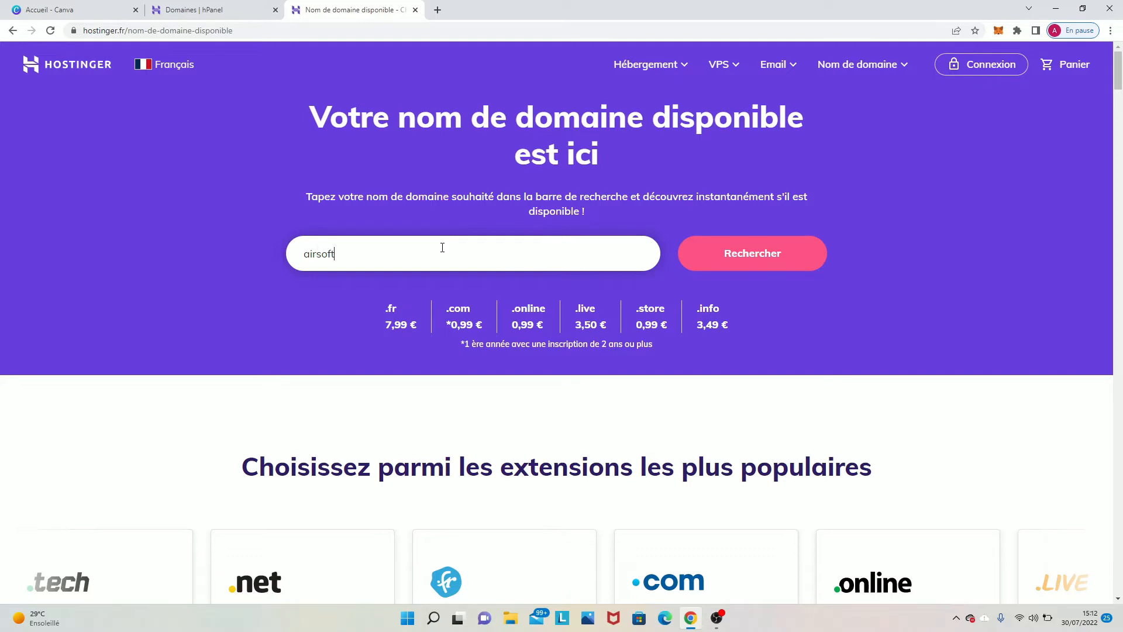
text(.com)
key(Return)
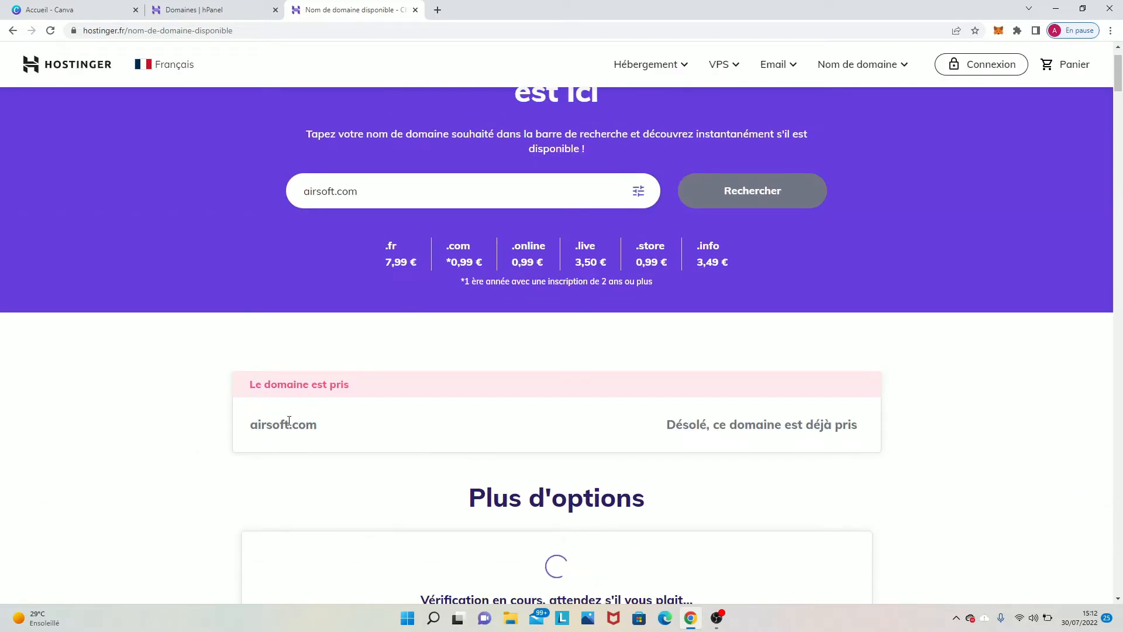
scroll(374, 421, down, 3)
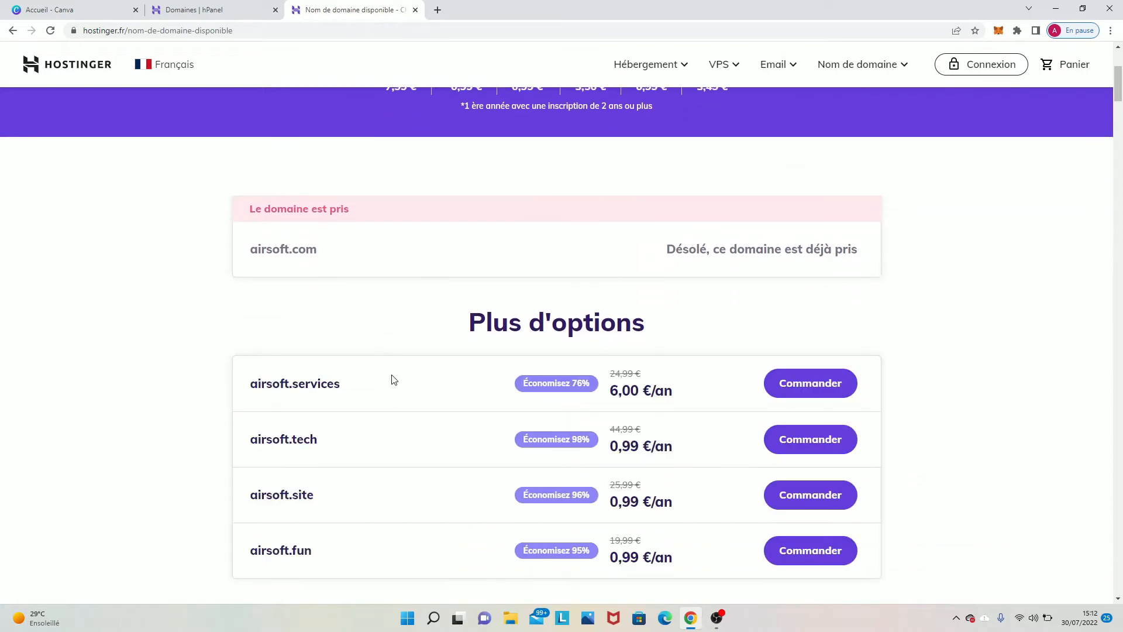
scroll(391, 377, down, 1)
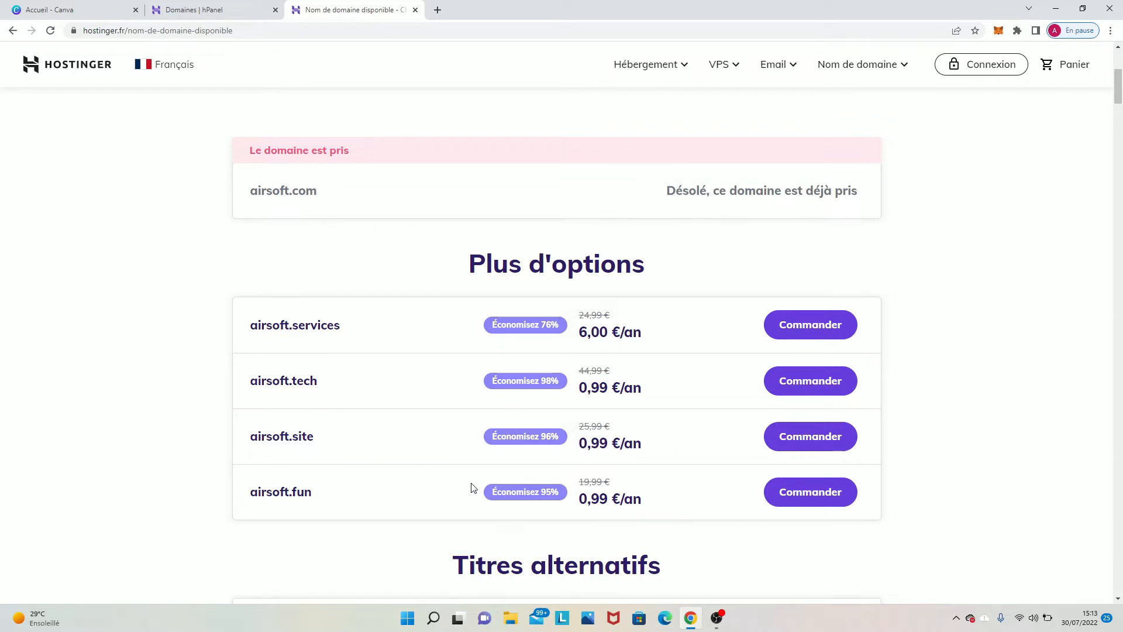
scroll(473, 488, up, 3)
scroll(351, 345, down, 4)
scroll(351, 346, up, 2)
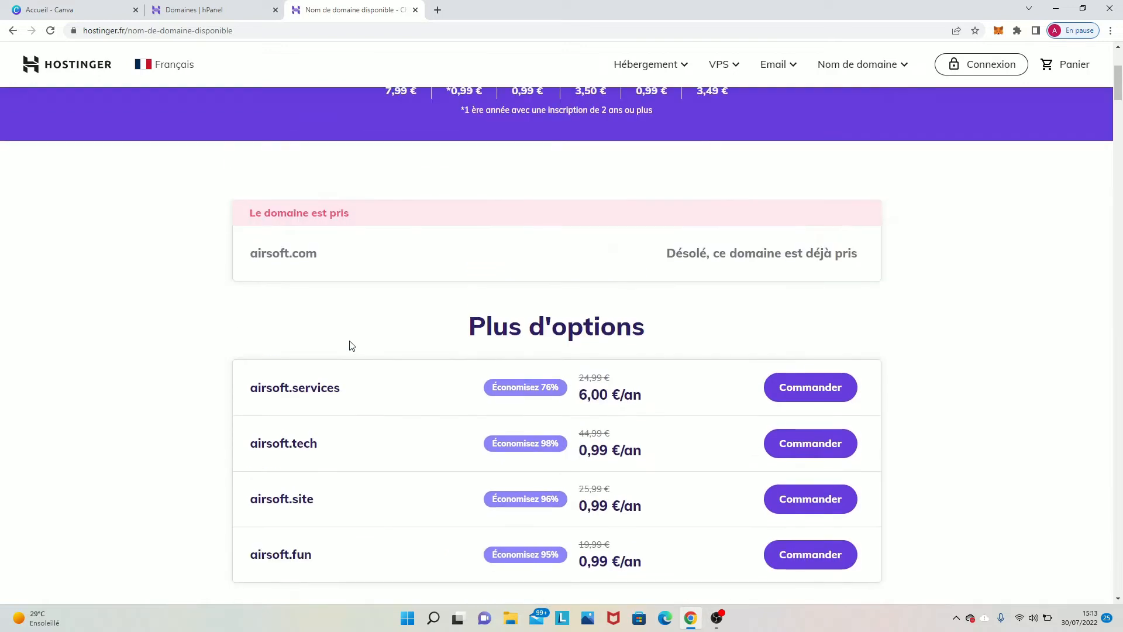
scroll(351, 346, down, 1)
Return to hPanel and view the VPS plans and the list of SSL certificates.
click(193, 9)
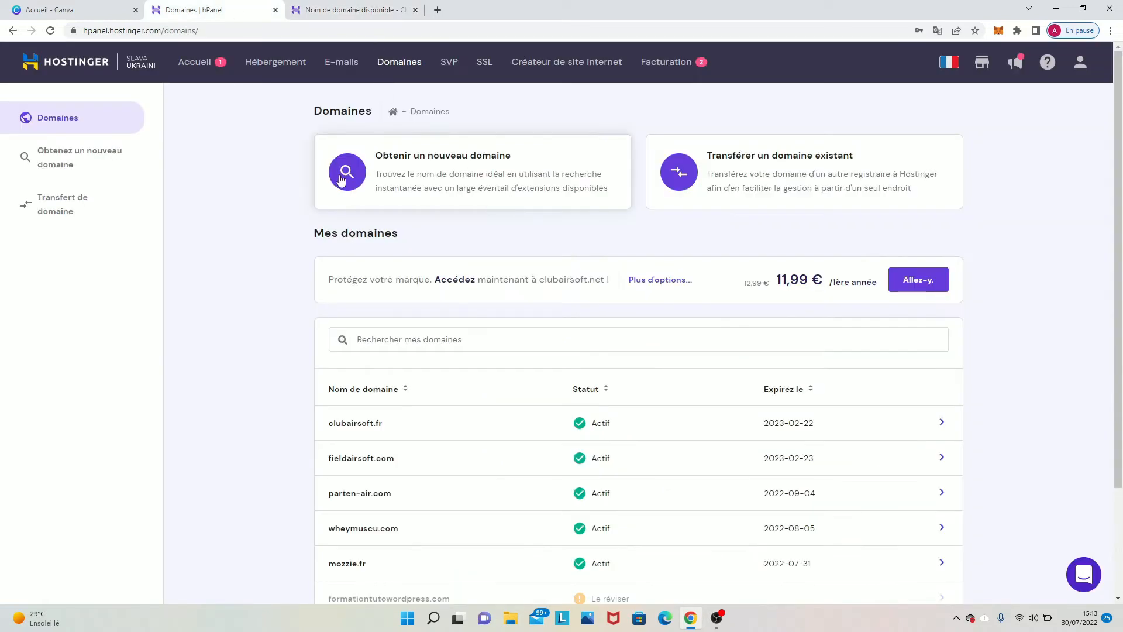
click(456, 69)
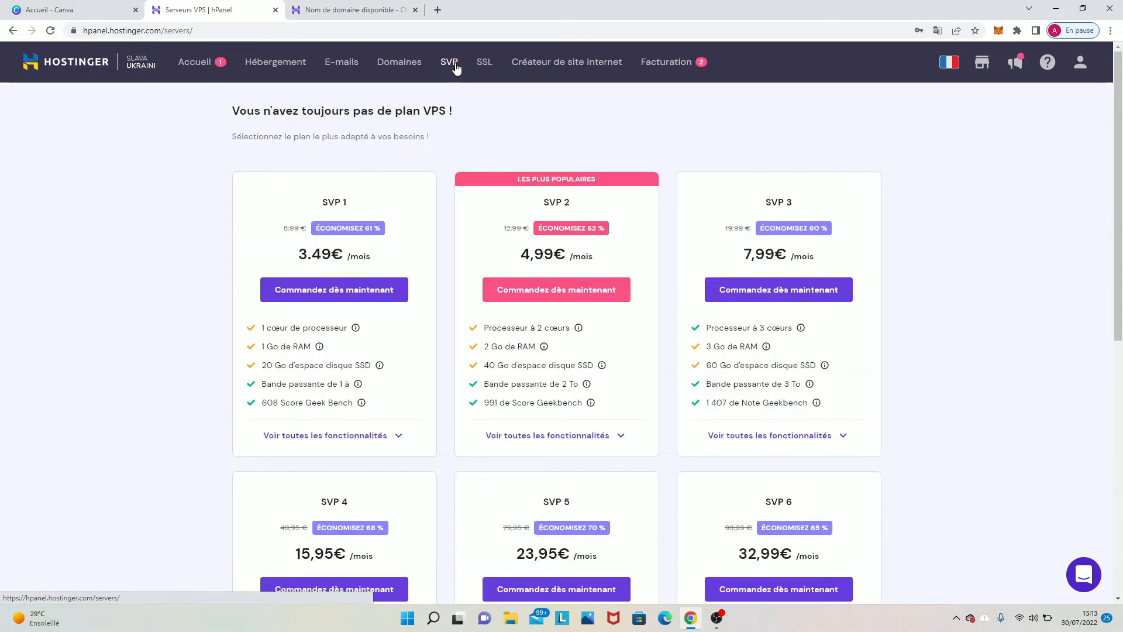
click(489, 64)
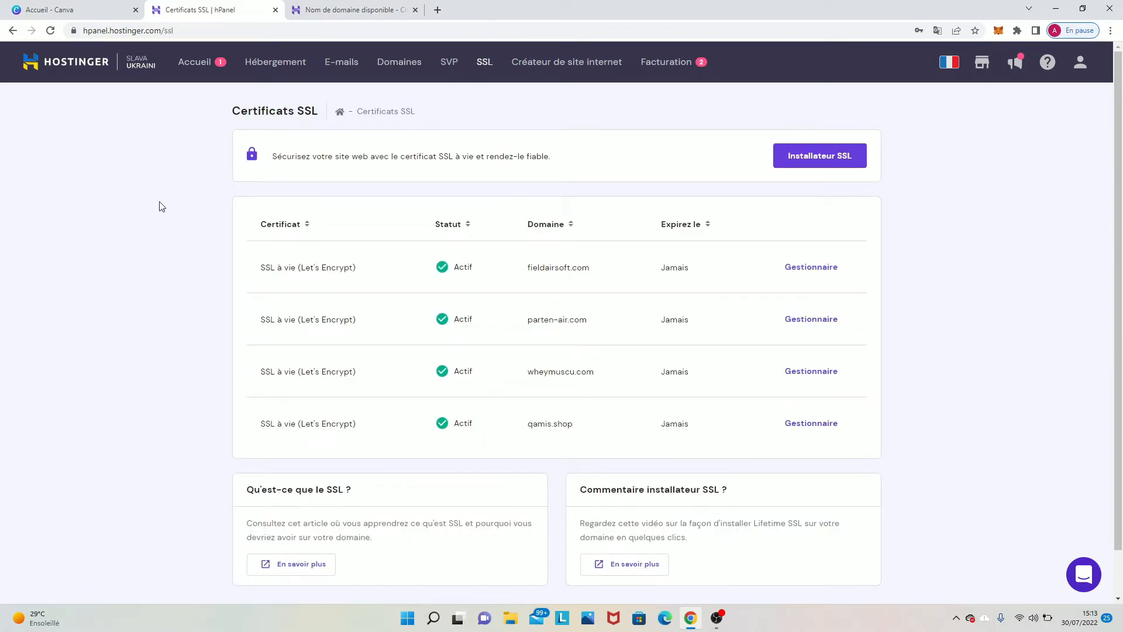
Show the full web address of the domain checker page and inspect its https prefix.
click(328, 10)
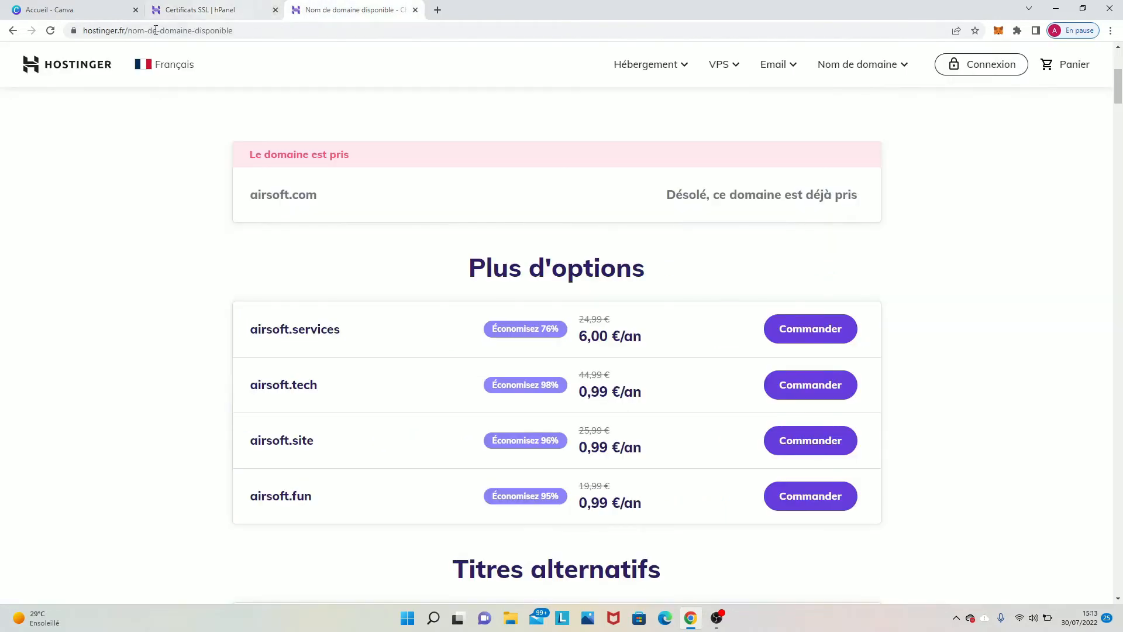
click(251, 33)
double_click(255, 32)
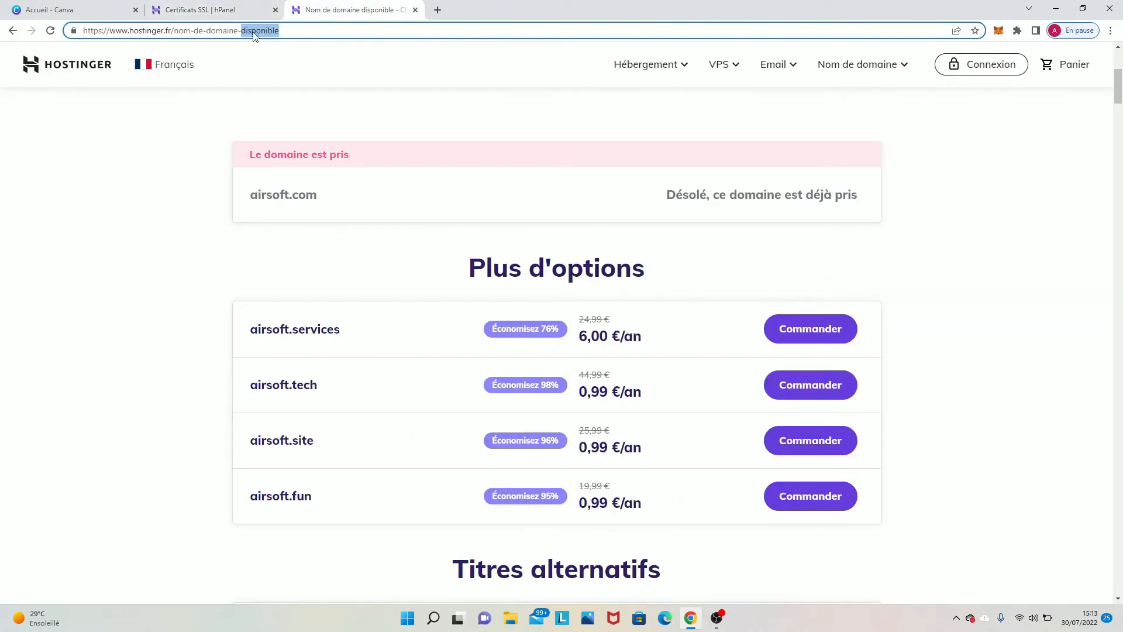
click(101, 31)
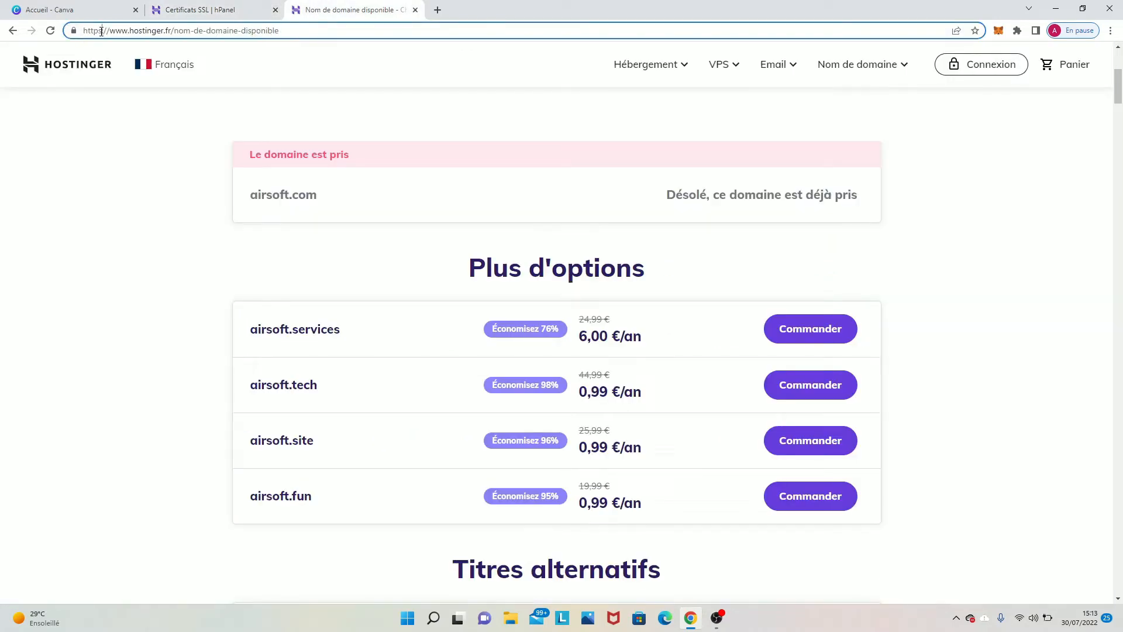
Return to hPanel, look at the Zyro website builder page, and revisit the domain and hosting overviews.
click(189, 5)
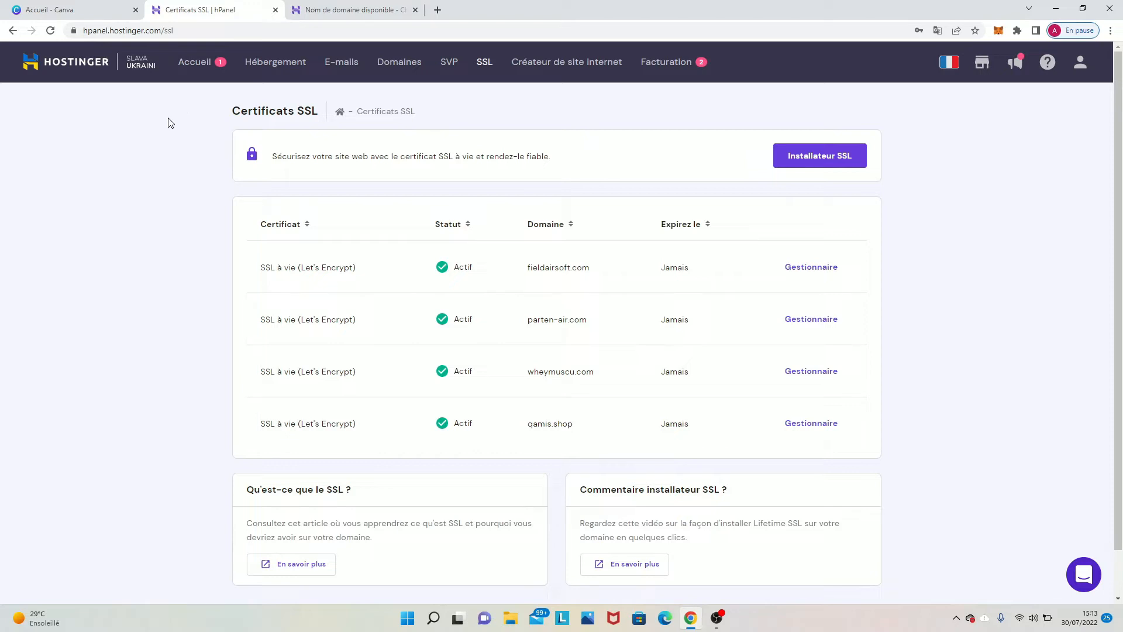
click(543, 71)
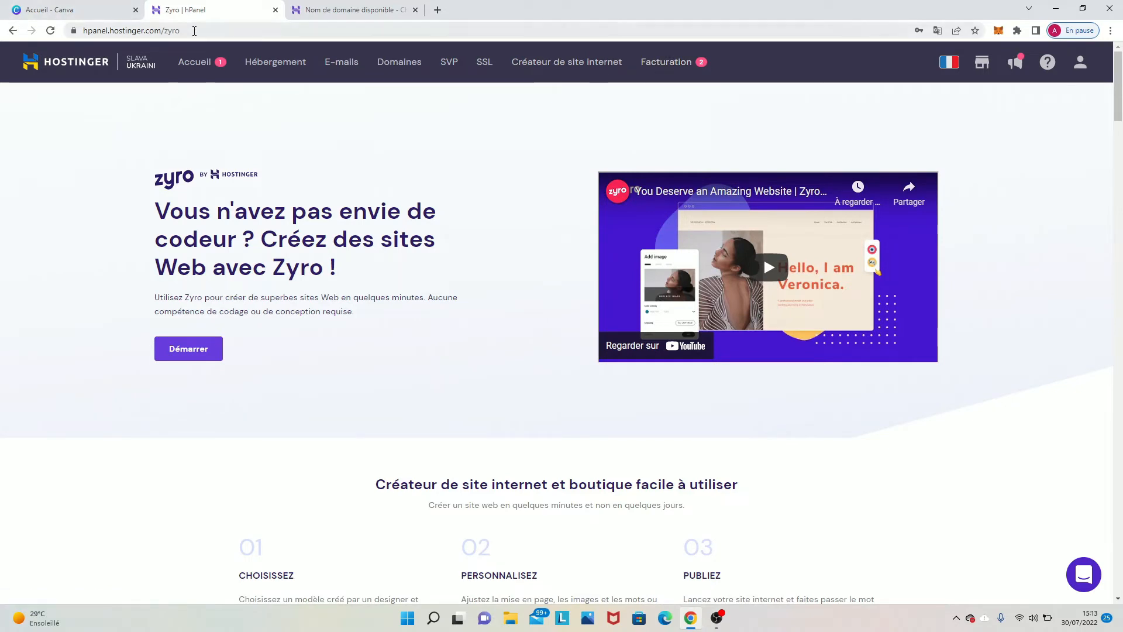
click(201, 68)
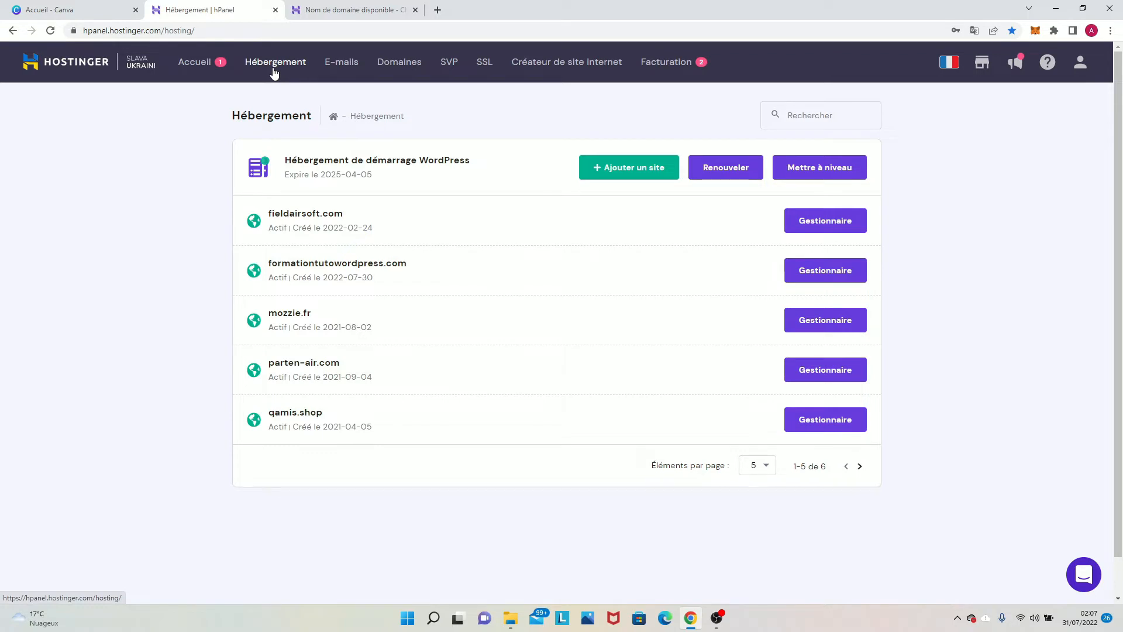
click(382, 69)
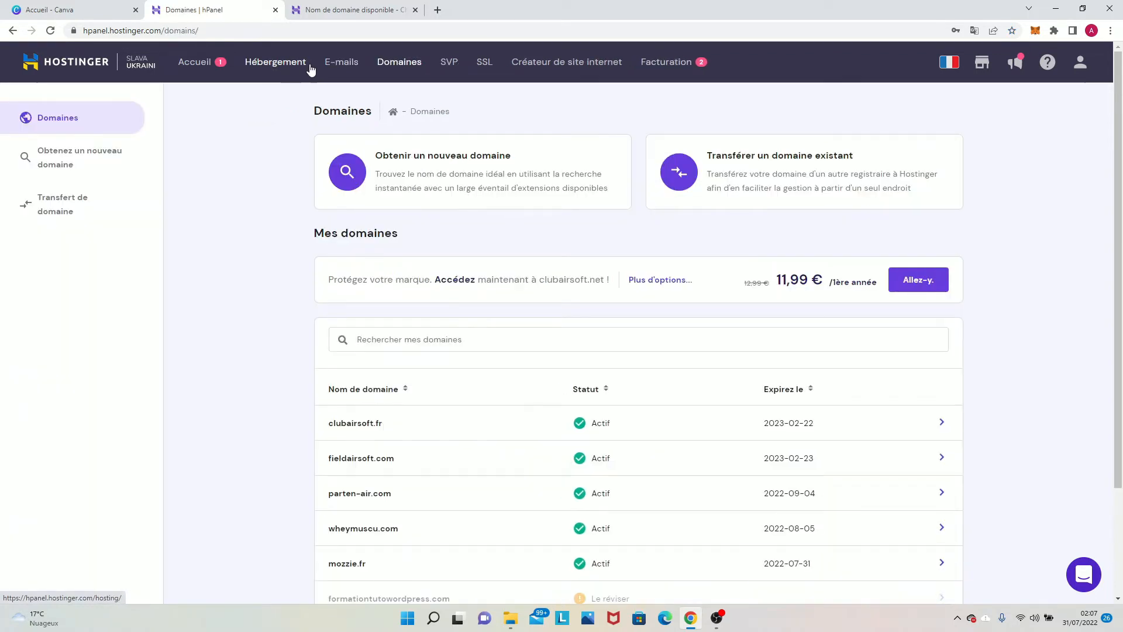
click(310, 65)
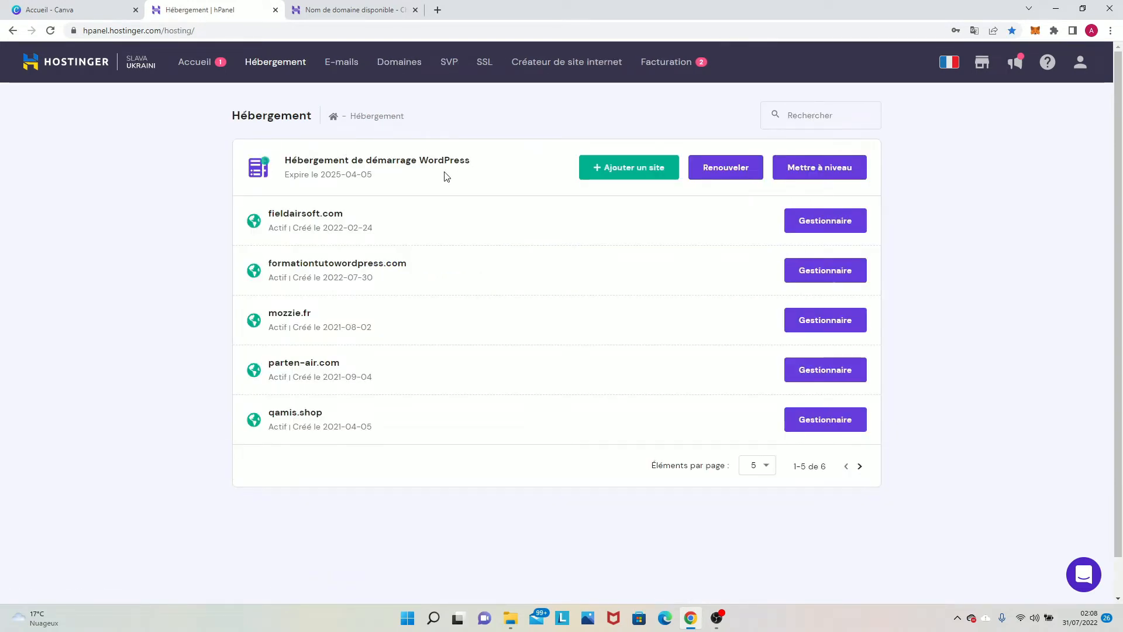
Open the add-site form of the WordPress Starter hosting plan and clear the prefilled domain name.
click(632, 170)
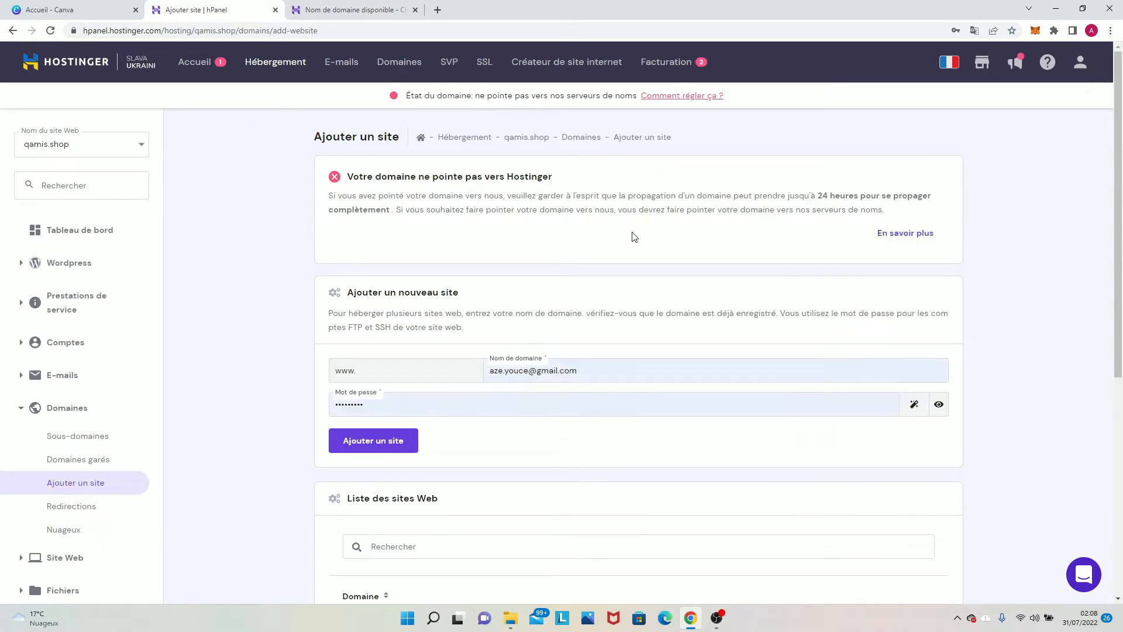
double_click(602, 371)
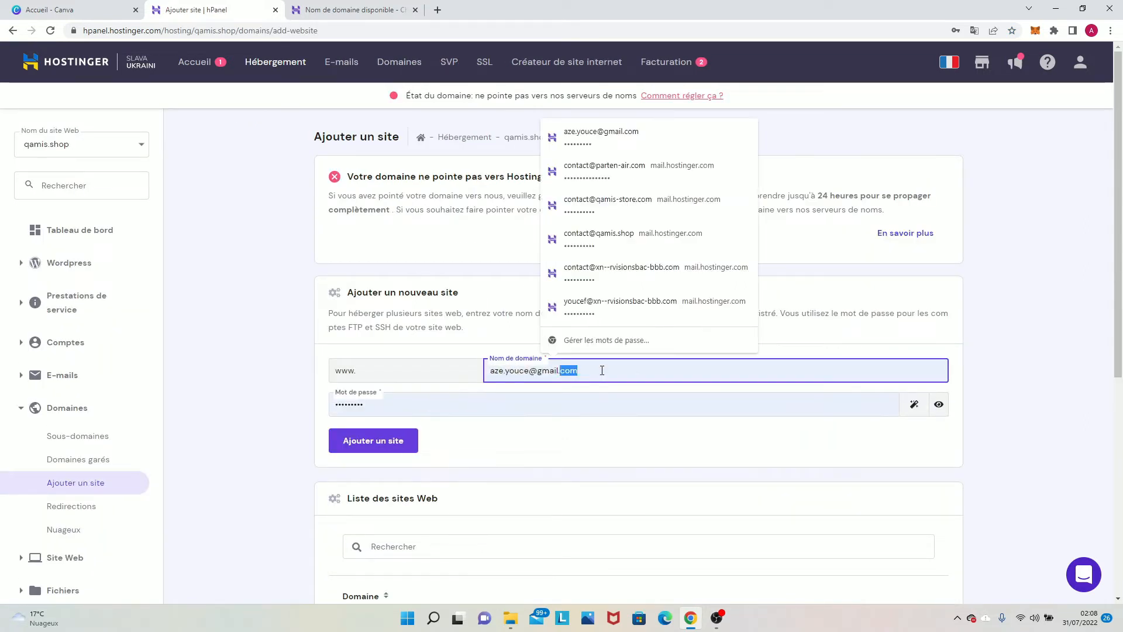
key(BackSpace)
key(BackSpace)
key(BackSpace)
key(BackSpace)
key(BackSpace)
key(BackSpace)
key(BackSpace)
key(BackSpace)
key(BackSpace)
key(BackSpace)
key(BackSpace)
key(BackSpace)
key(BackSpace)
key(BackSpace)
key(BackSpace)
key(BackSpace)
key(BackSpace)
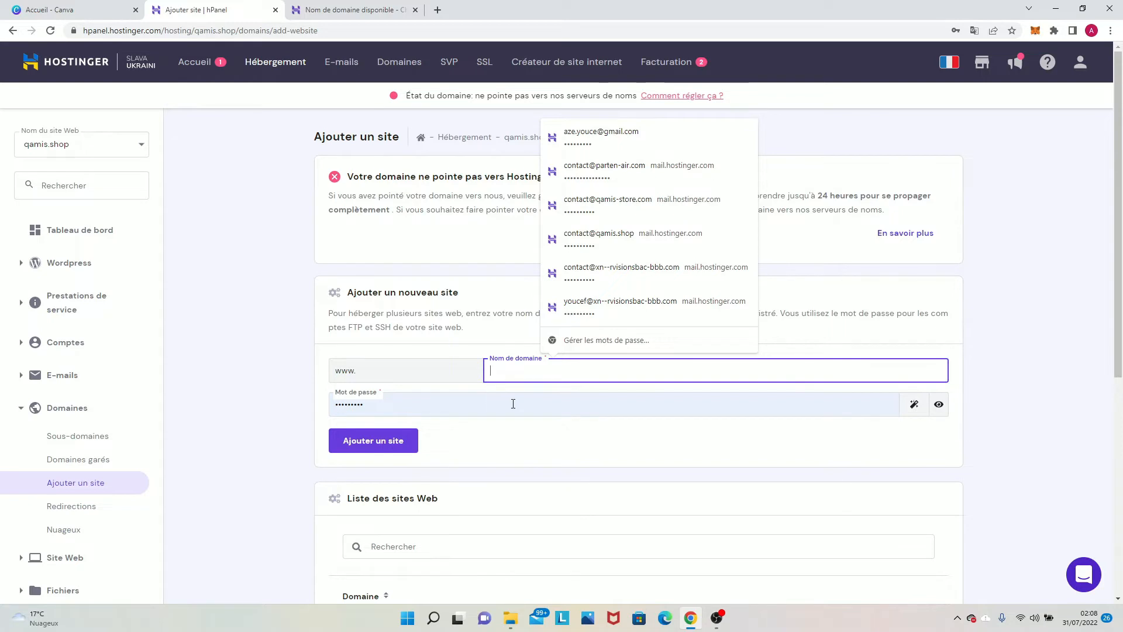
Find formationtutowordpress.com on the second page of the website list and open its hosting management.
scroll(513, 404, down, 6)
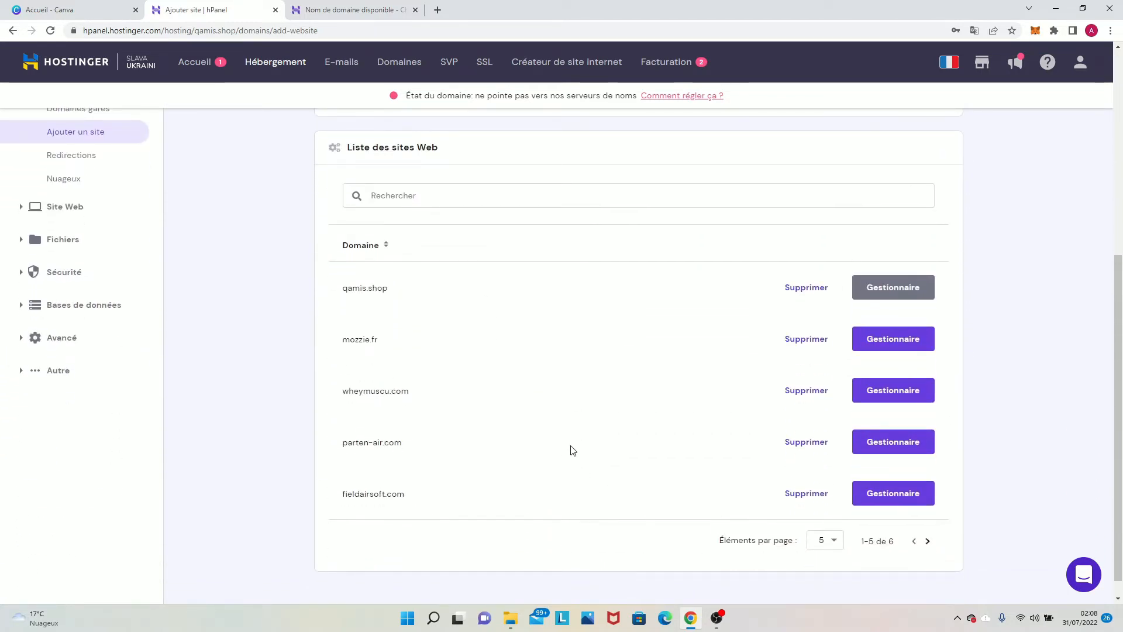
click(928, 541)
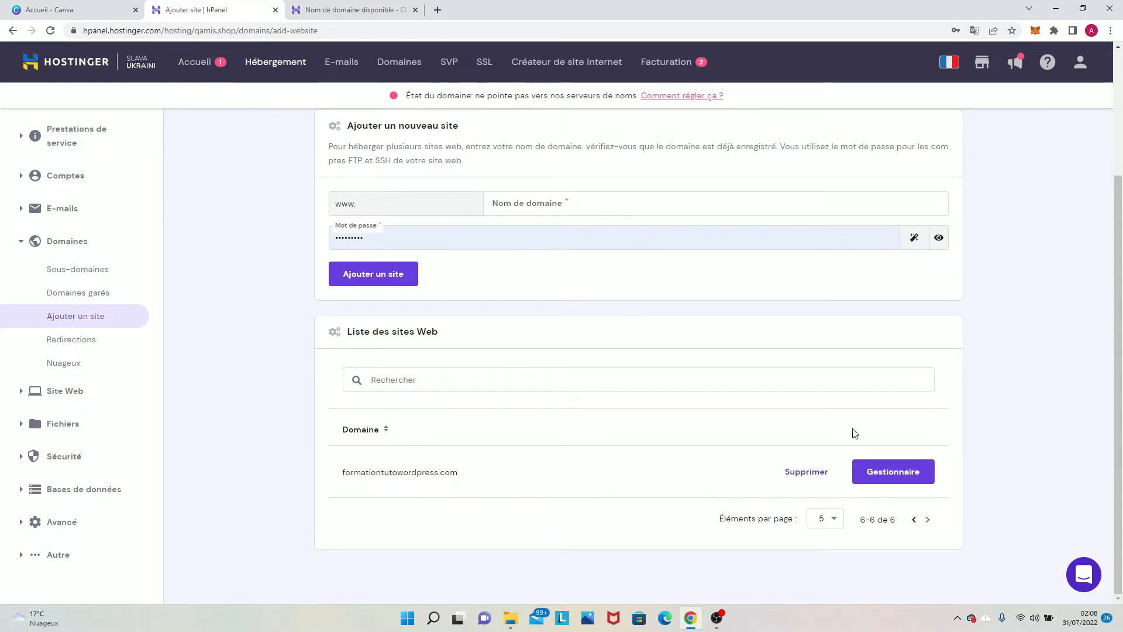
click(897, 478)
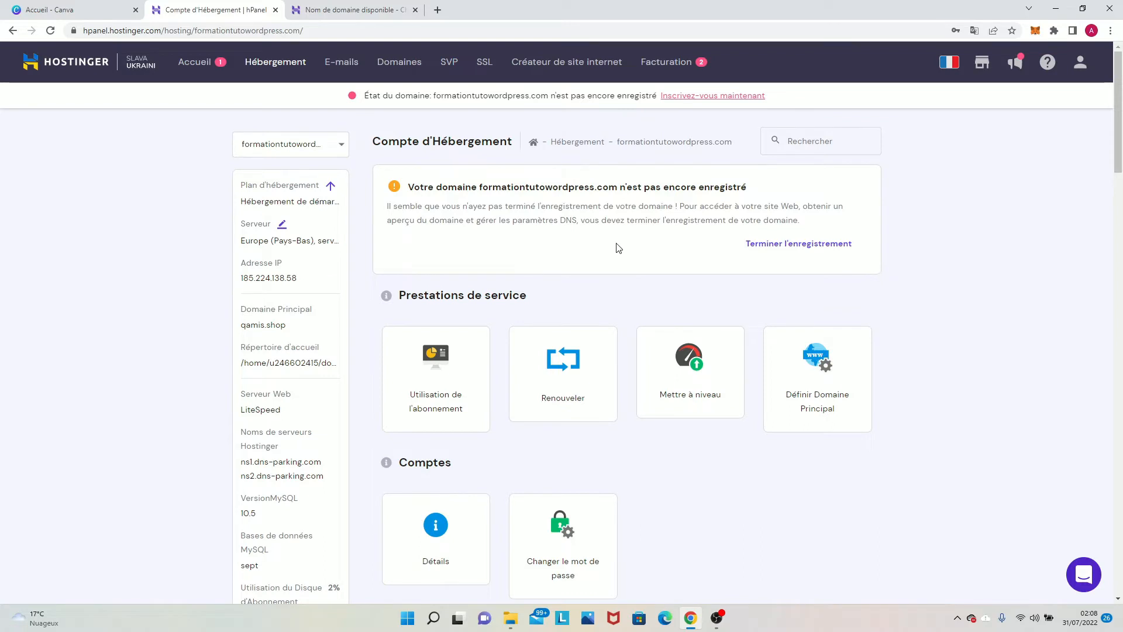
Try to finish registering formationtutowordpress.com and check its activation status in the domain list.
click(772, 256)
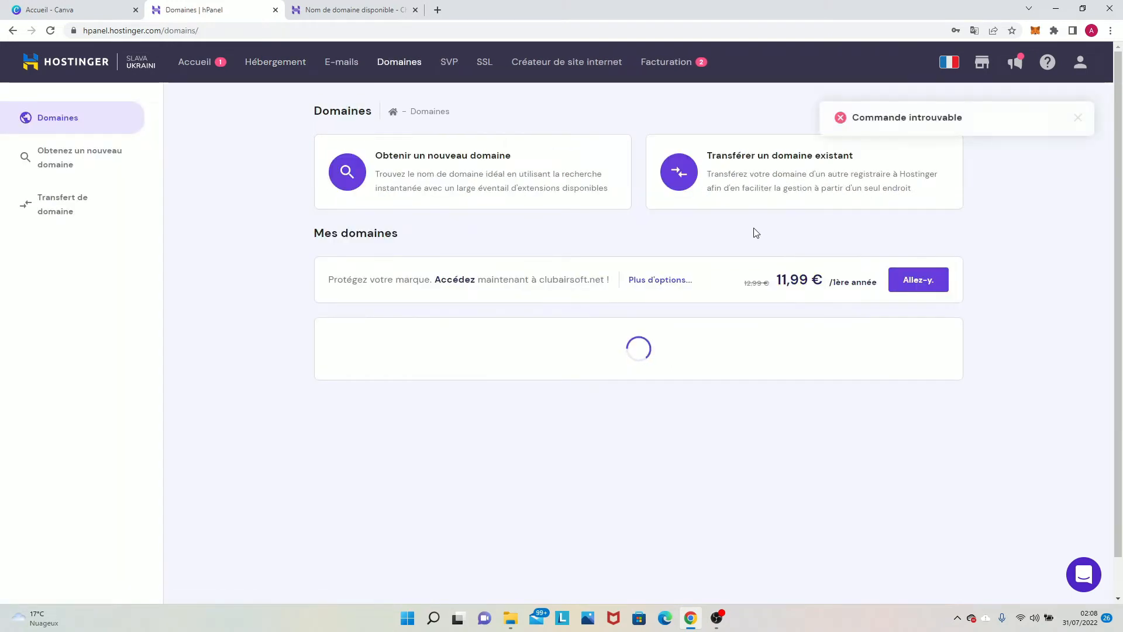
scroll(719, 243, down, 2)
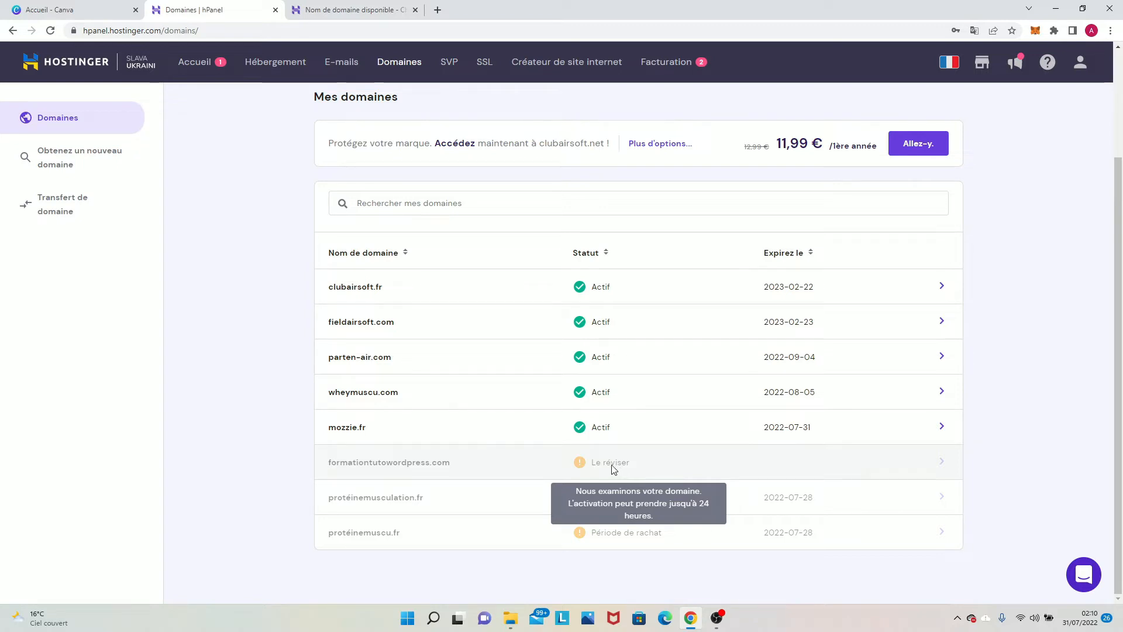
Open the hosting management of formationtutowordpress.com, preview its website, and return to the hosting account page.
click(269, 64)
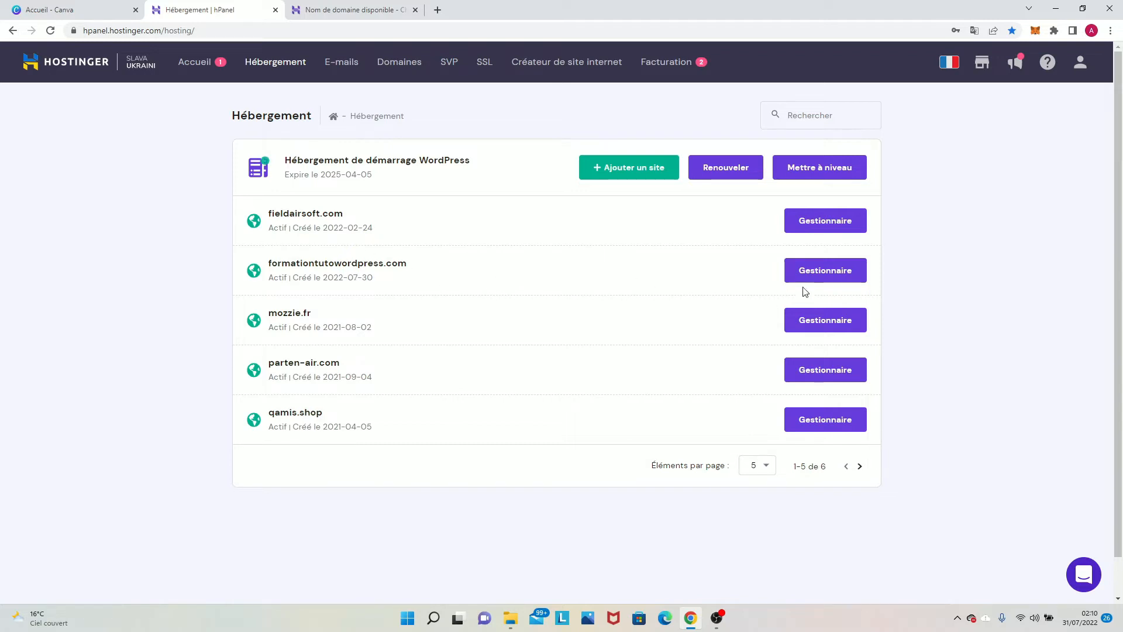
click(831, 275)
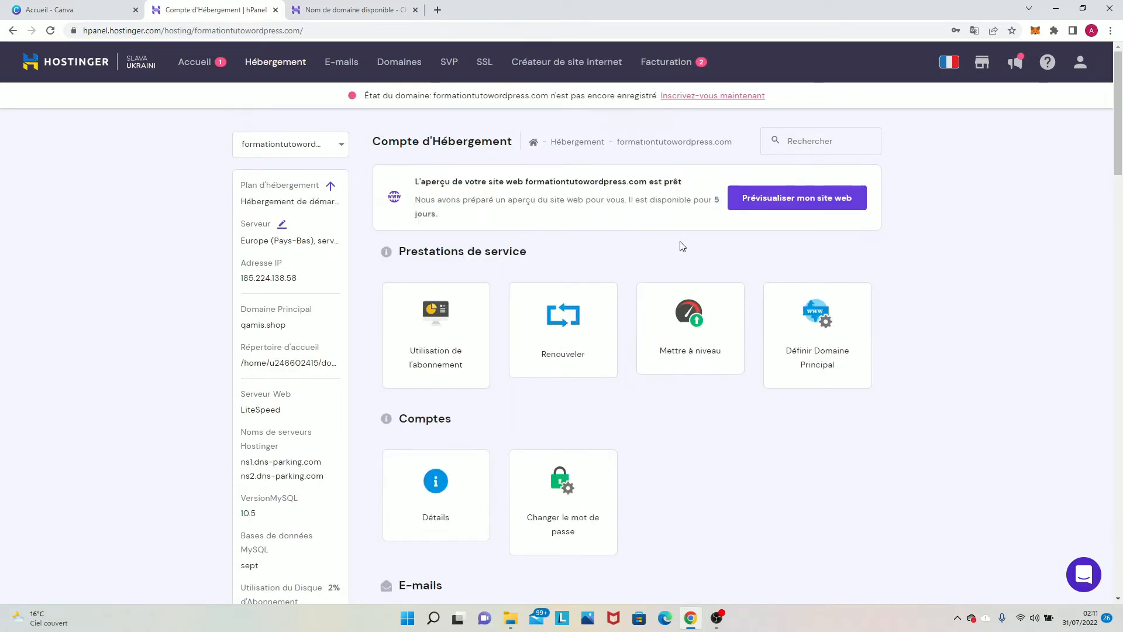
click(782, 208)
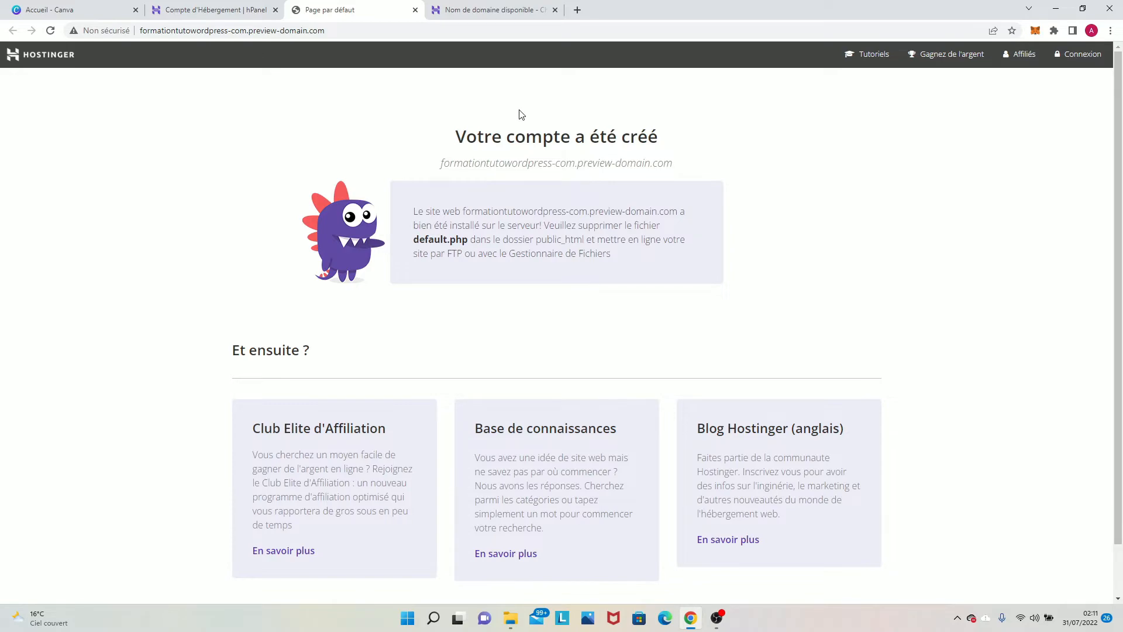
click(248, 16)
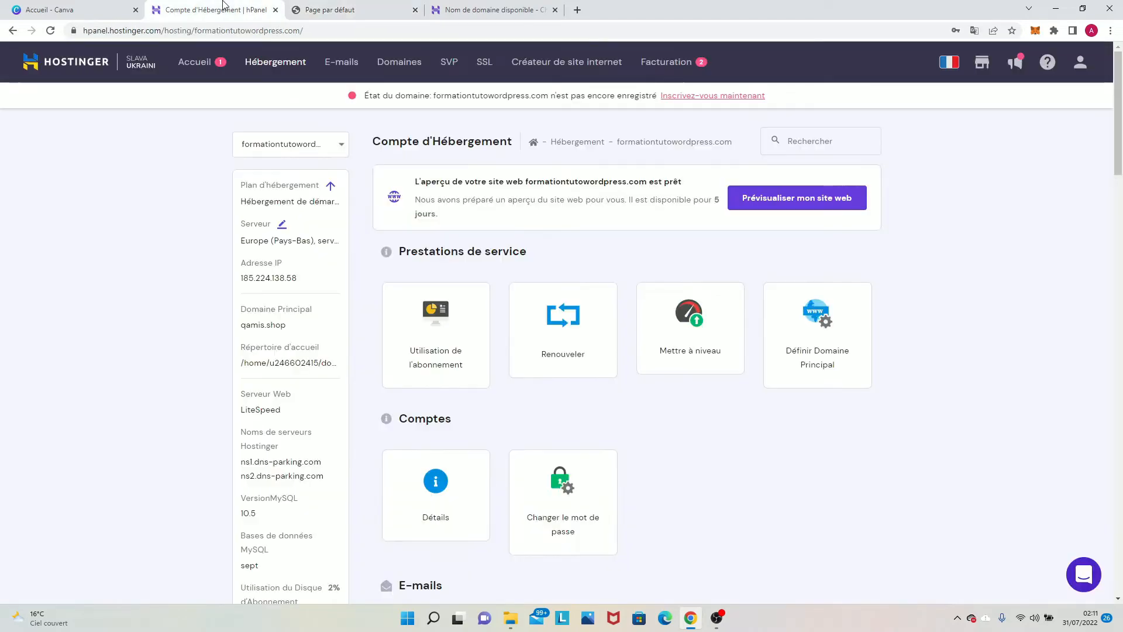
Open the WordPress dashboard of formationtutowordpress.com from the website tools of its hosting account.
scroll(729, 474, down, 3)
scroll(728, 471, down, 8)
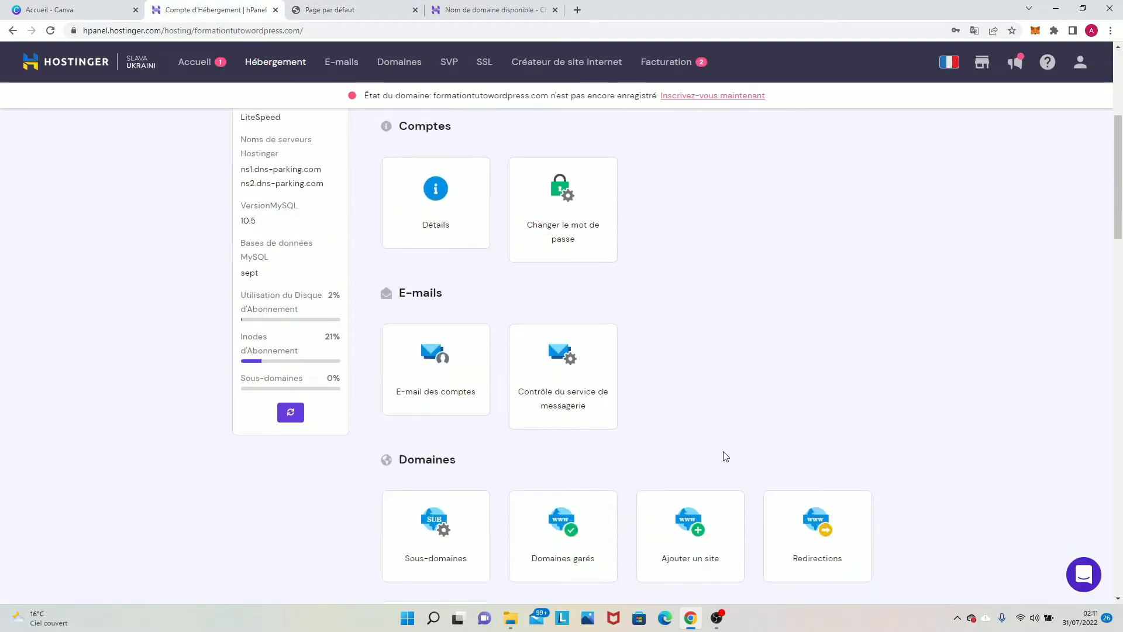
scroll(686, 350, down, 1)
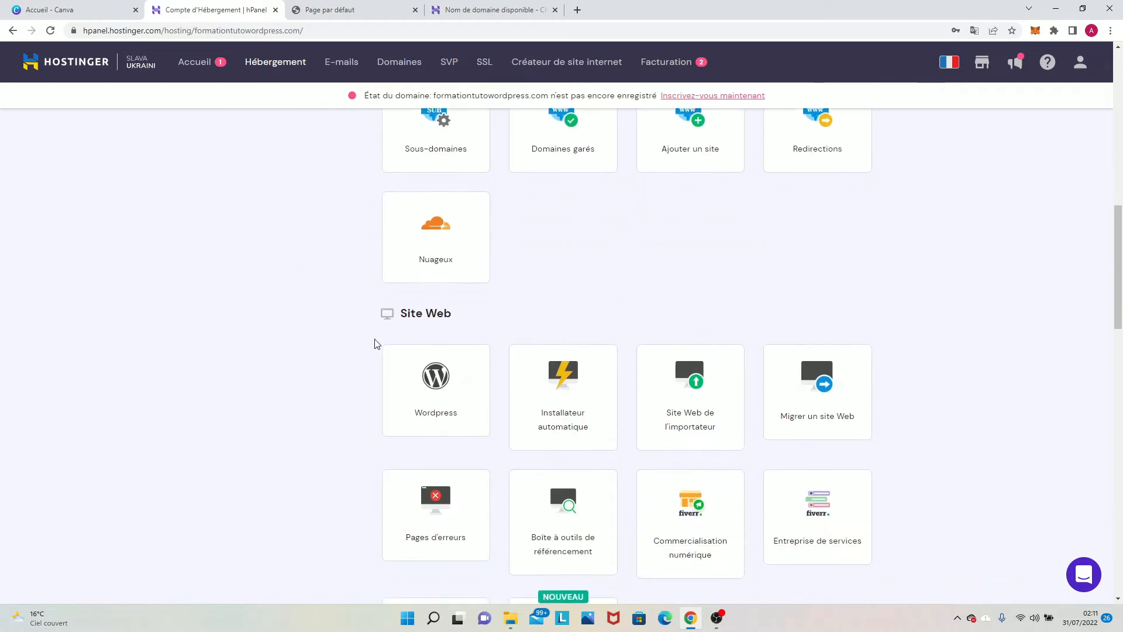
click(429, 410)
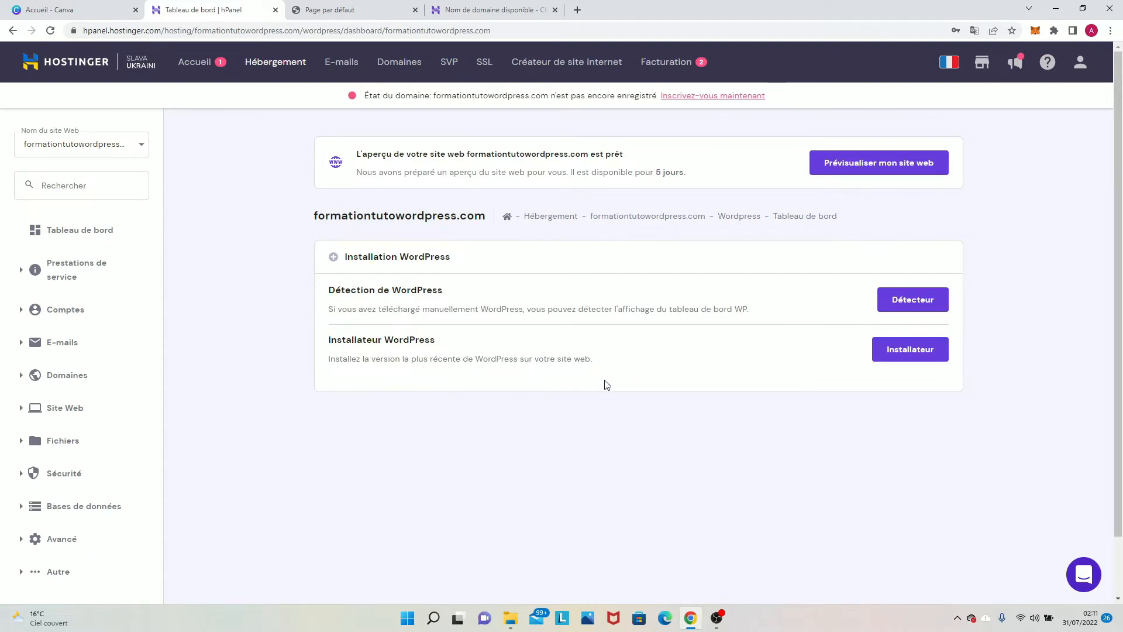
Start the WordPress installer for formationtutowordpress.com and replace the website title with "formation wordpress".
click(911, 350)
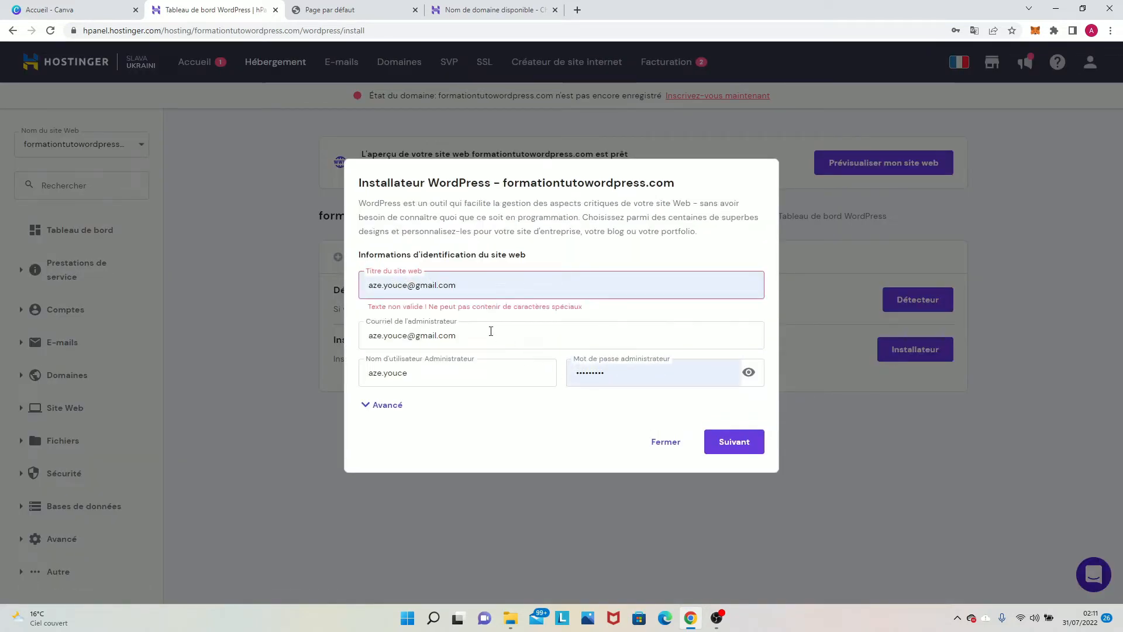
click(483, 283)
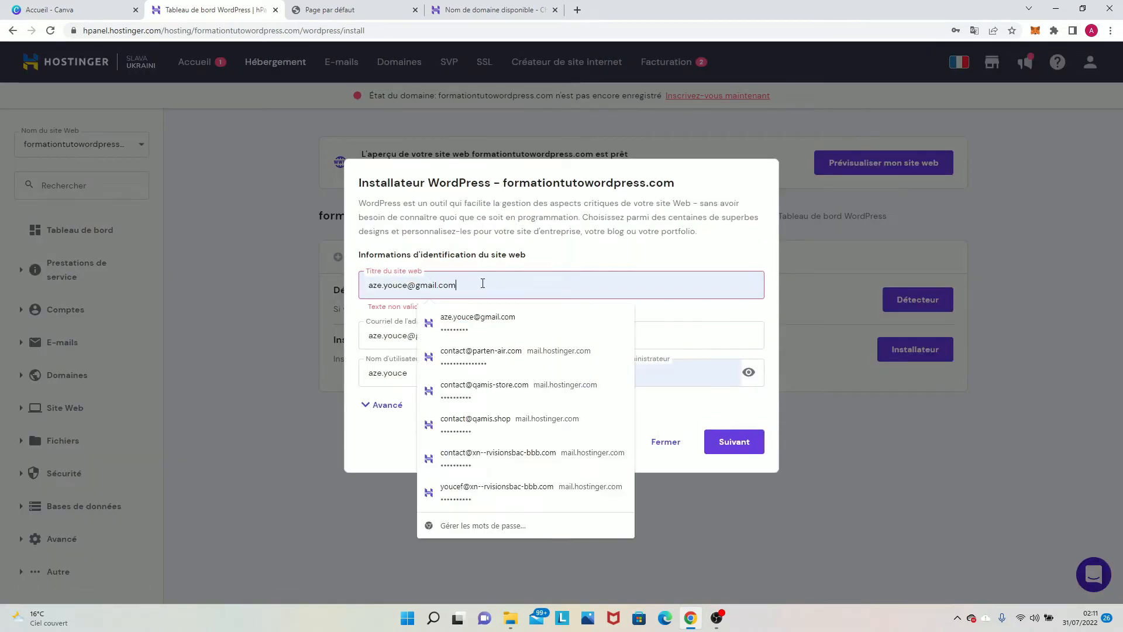
key(BackSpace)
key(BackSpace)
key(BackSpace)
key(BackSpace)
key(BackSpace)
key(BackSpace)
key(BackSpace)
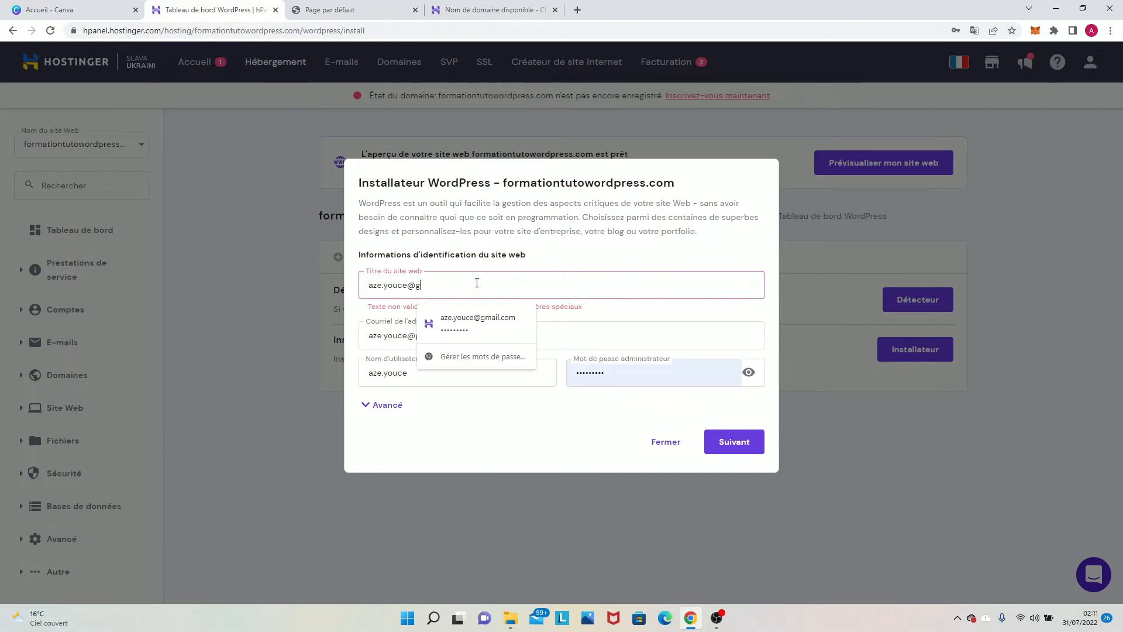
key(BackSpace)
key(BackSpace)
key(BackSpace)
key(BackSpace)
key(BackSpace)
key(BackSpace)
key(BackSpace)
key(BackSpace)
key(BackSpace)
key(BackSpace)
key(BackSpace)
key(BackSpace)
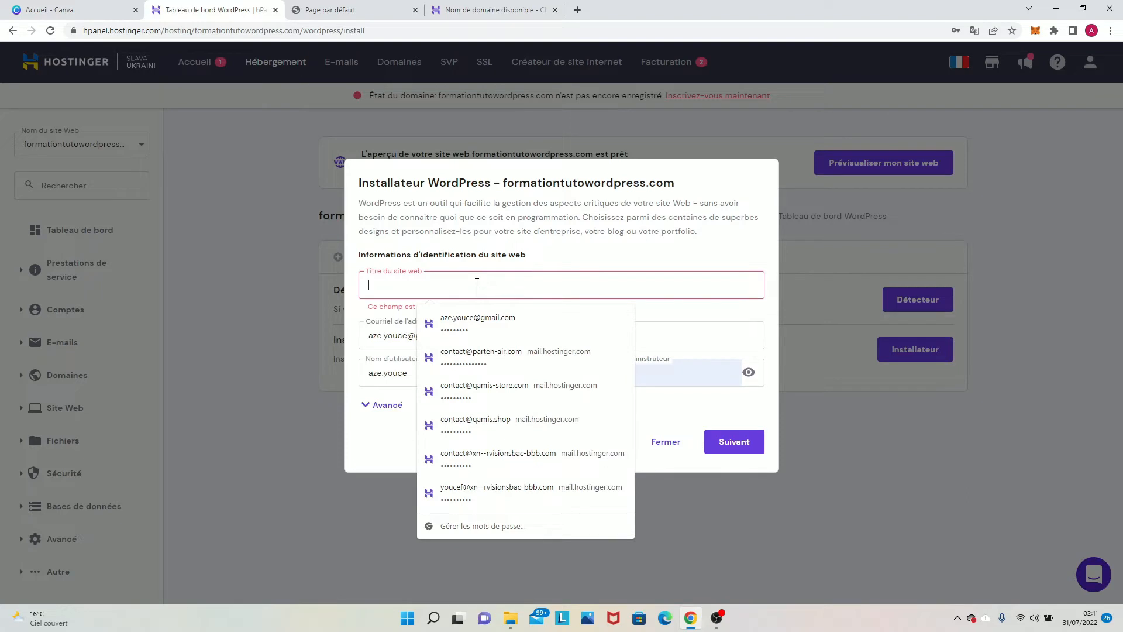
text(formation )
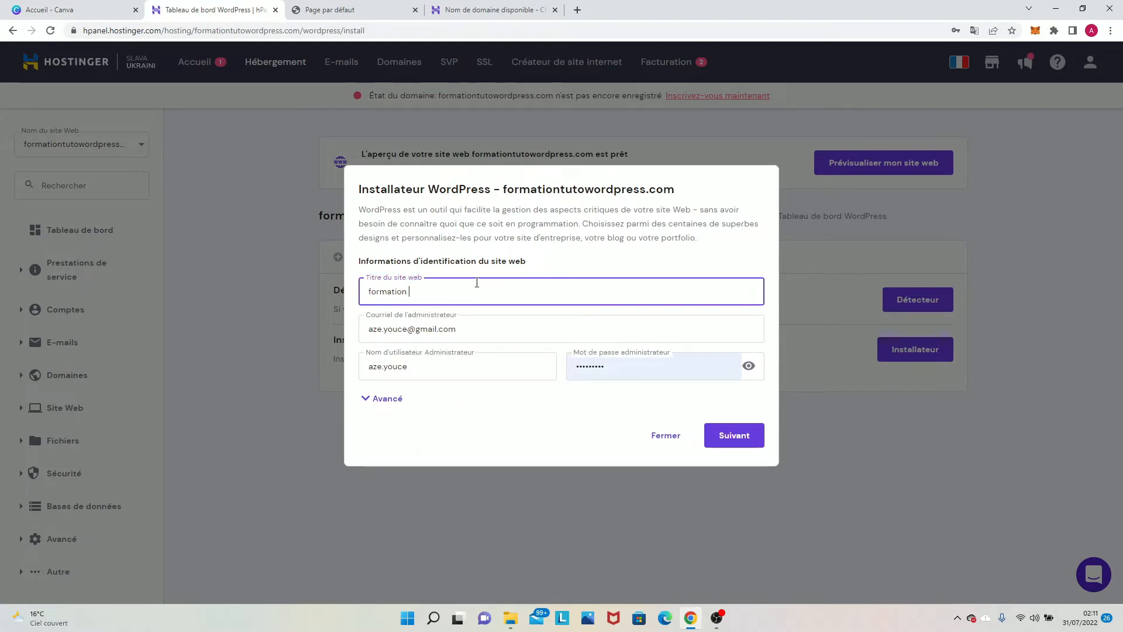
text(wordpress)
Change the administrator username to "formation wordpress", continue to the installation options, and decline saving the password in the browser.
click(425, 366)
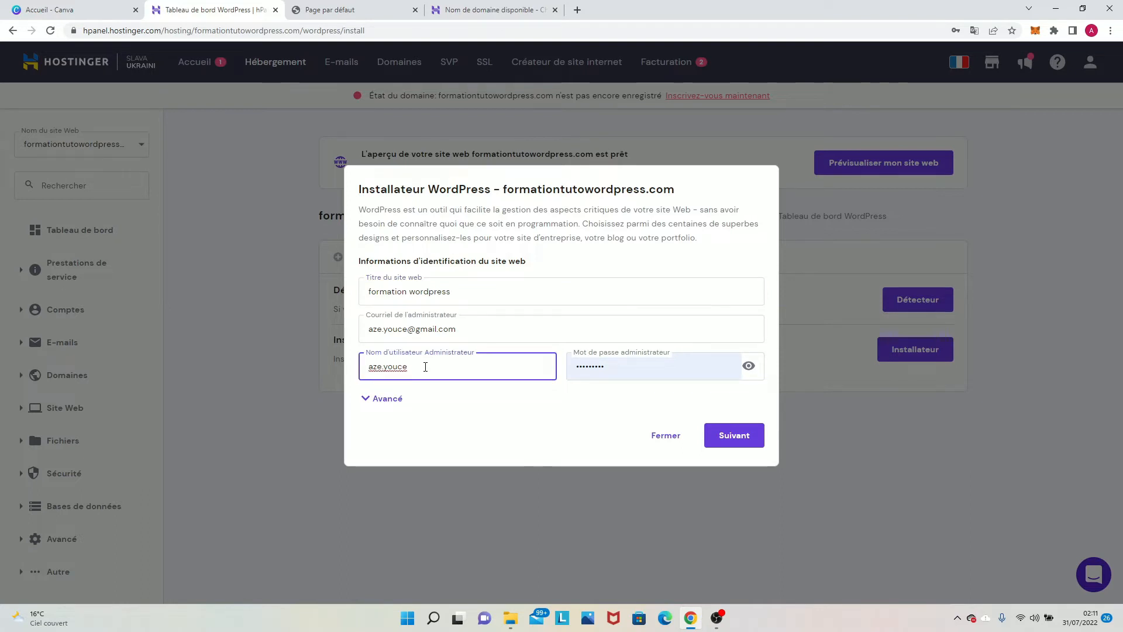
key(BackSpace)
key(BackSpace)
key(BackSpace)
key(BackSpace)
key(BackSpace)
key(BackSpace)
key(BackSpace)
key(BackSpace)
text(f)
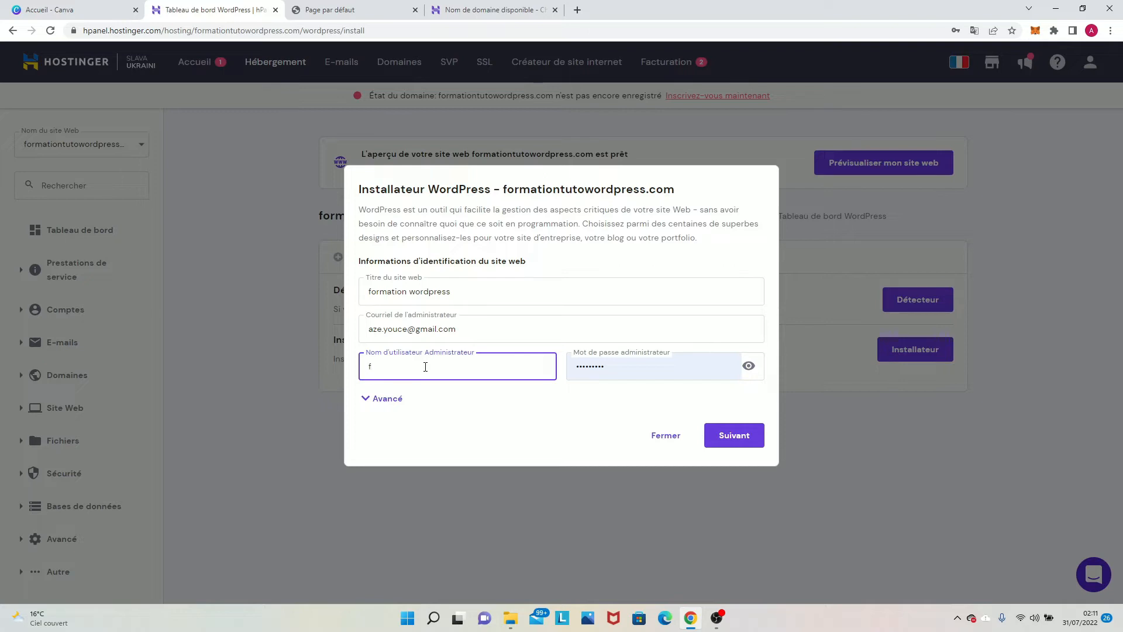
text(ormation wordpress)
click(730, 445)
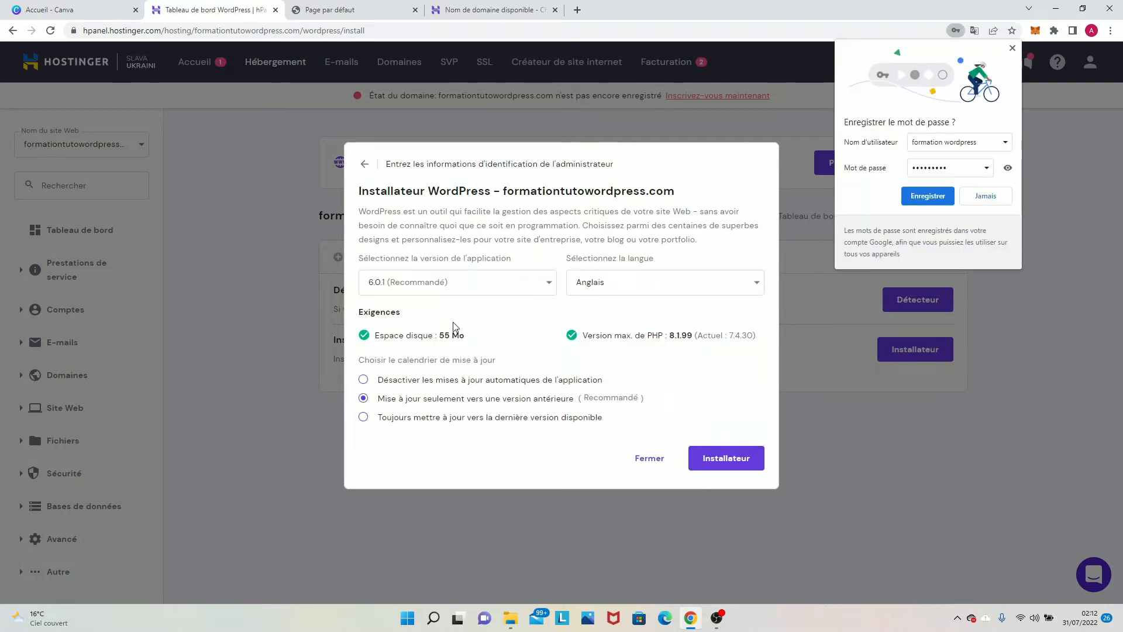
click(979, 200)
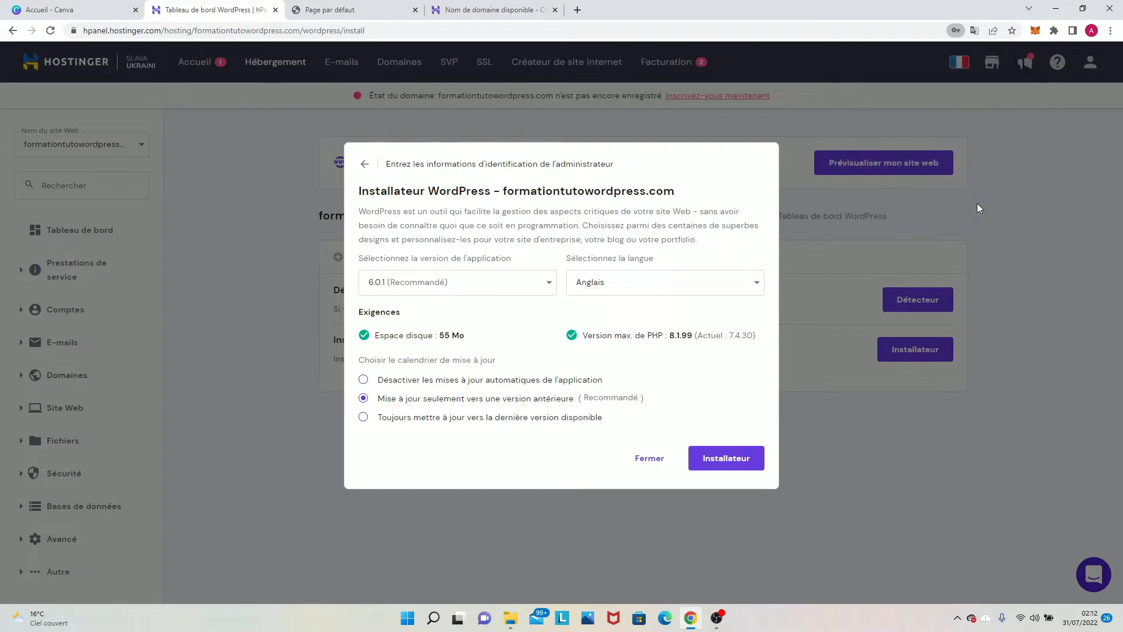
Choose French (France) as the WordPress language and launch the installation.
click(657, 283)
scroll(657, 432, up, 2)
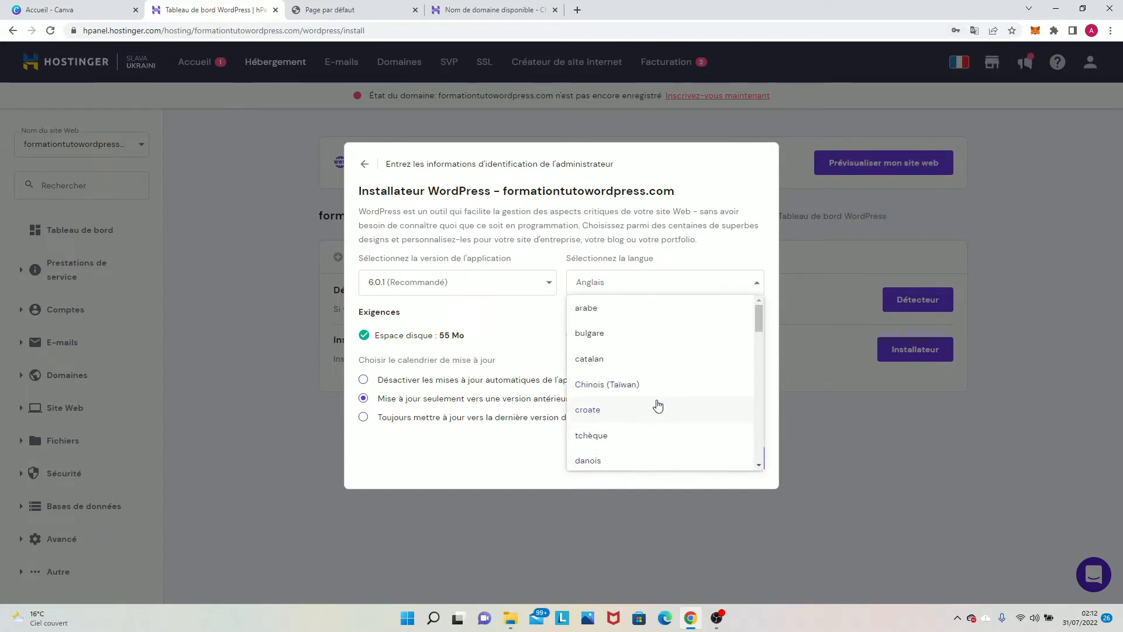
scroll(658, 389, down, 2)
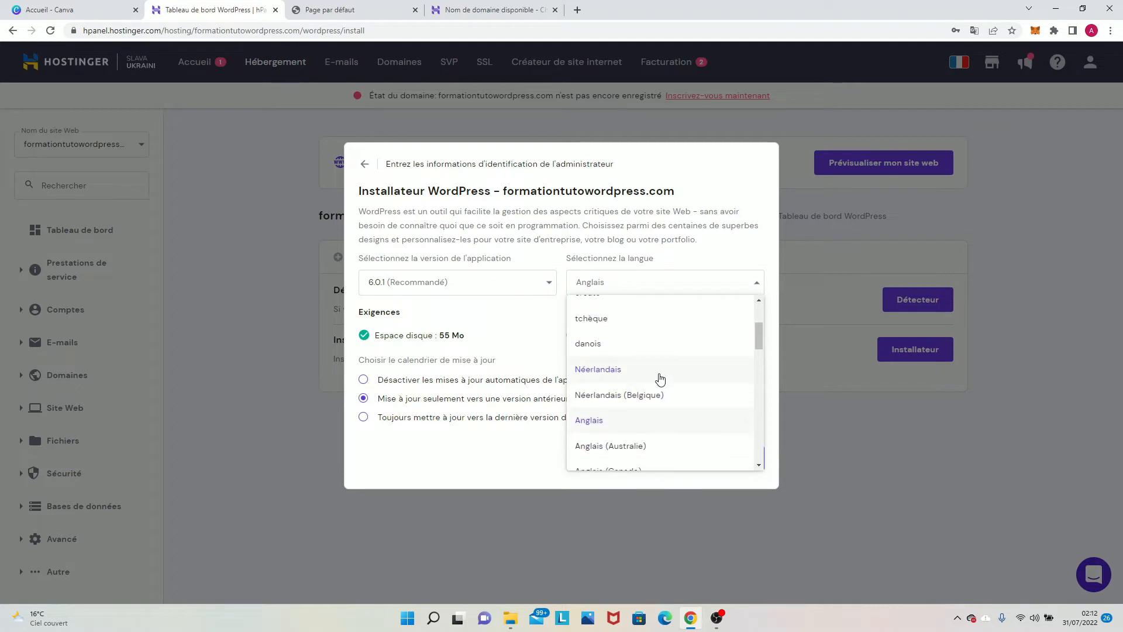
scroll(661, 380, down, 3)
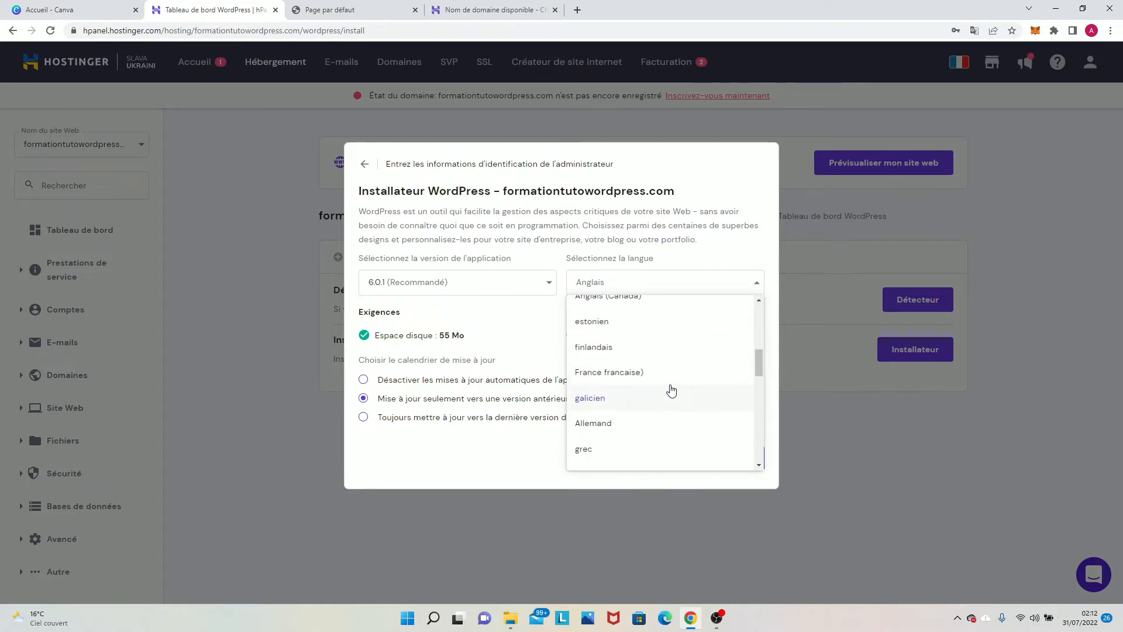
click(671, 376)
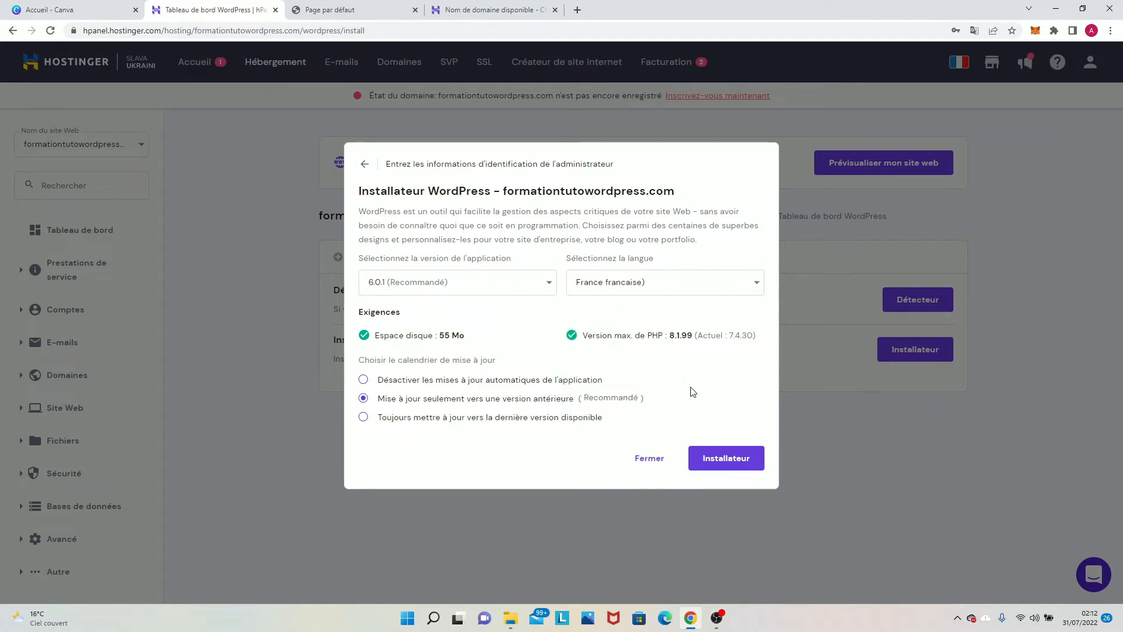
click(714, 461)
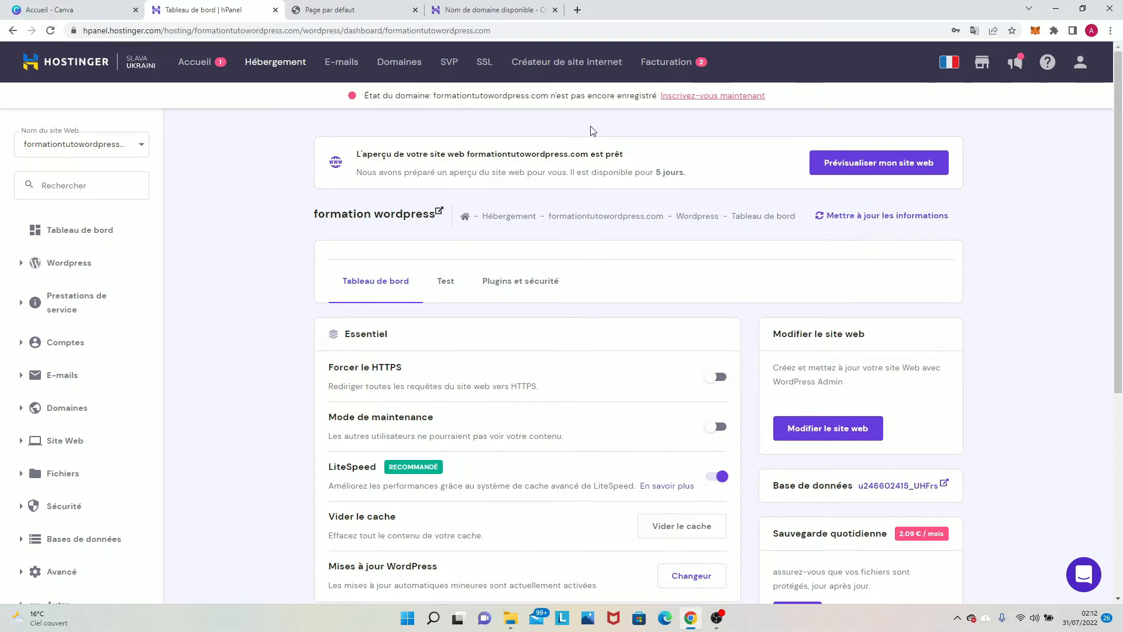
Preview the newly installed WordPress website and examine its default home page from header to footer.
scroll(594, 131, down, 1)
scroll(705, 155, up, 1)
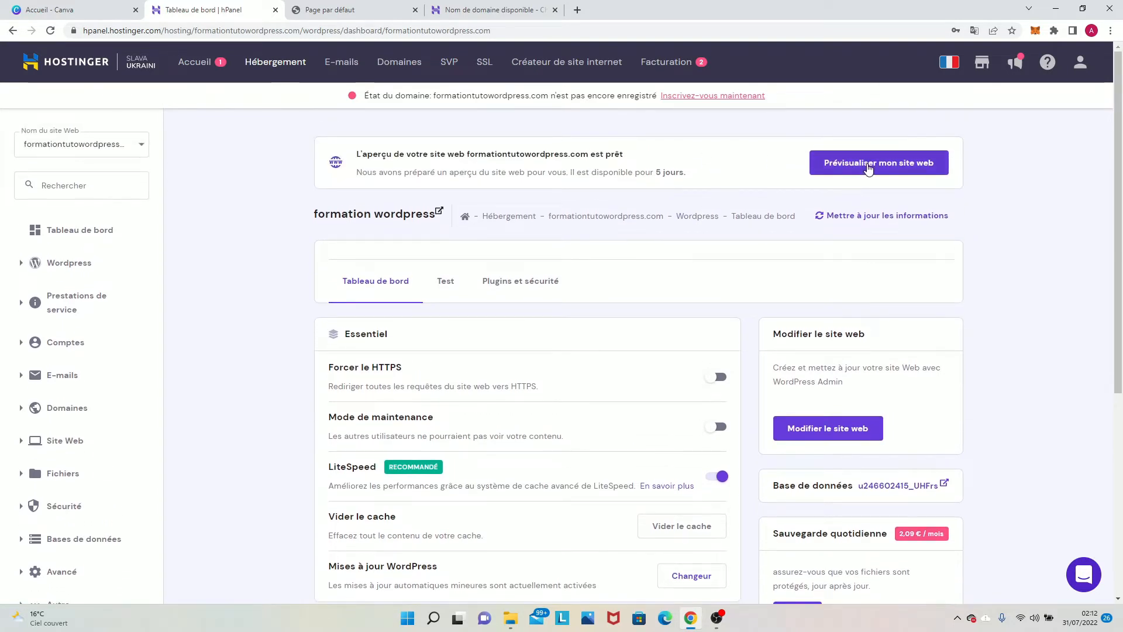
click(869, 166)
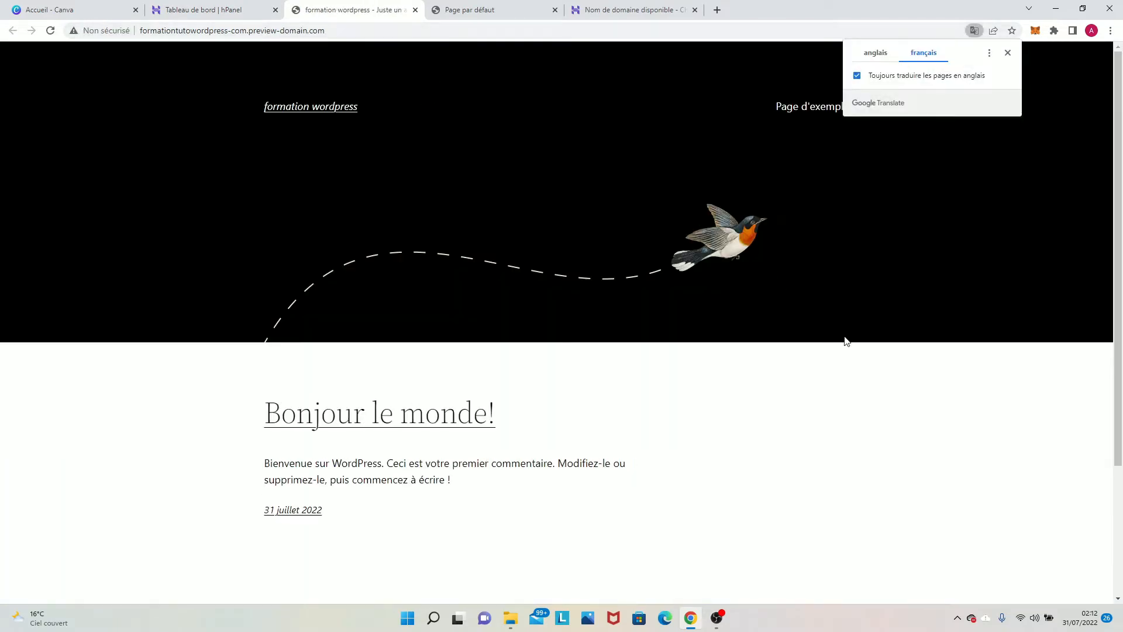
scroll(581, 140, down, 3)
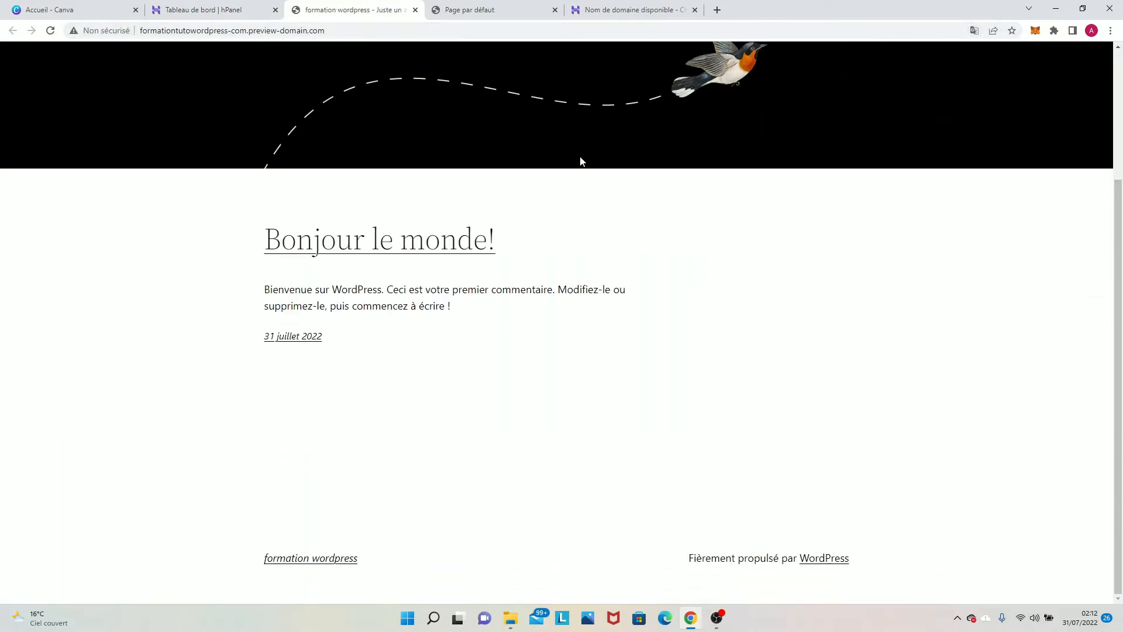
scroll(304, 181, up, 3)
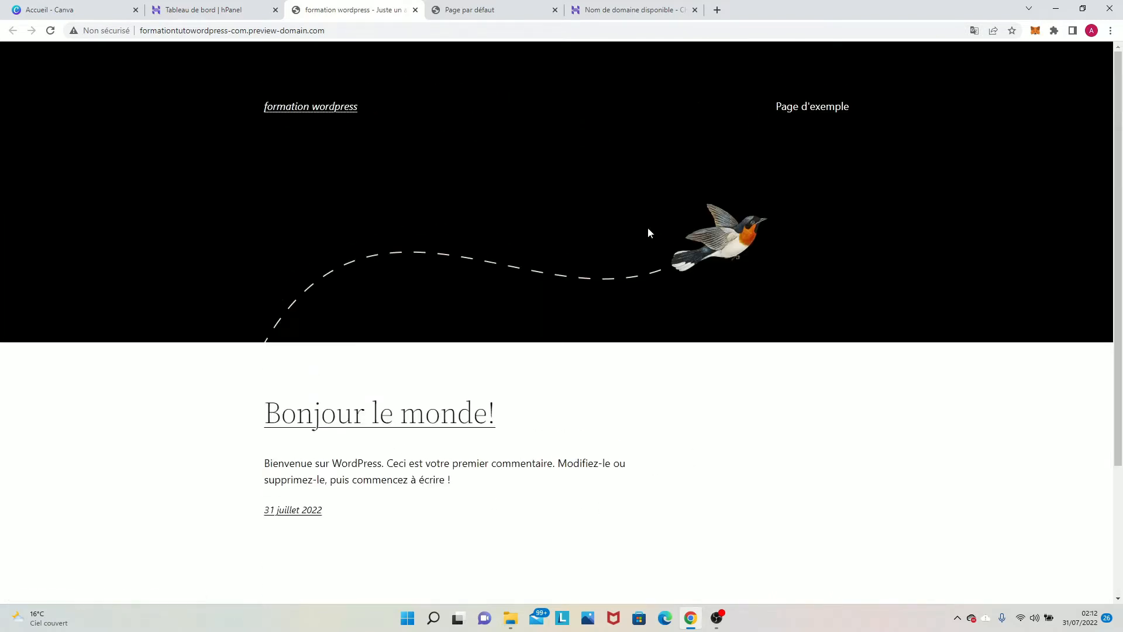
scroll(647, 228, down, 1)
scroll(570, 138, up, 1)
scroll(573, 186, down, 3)
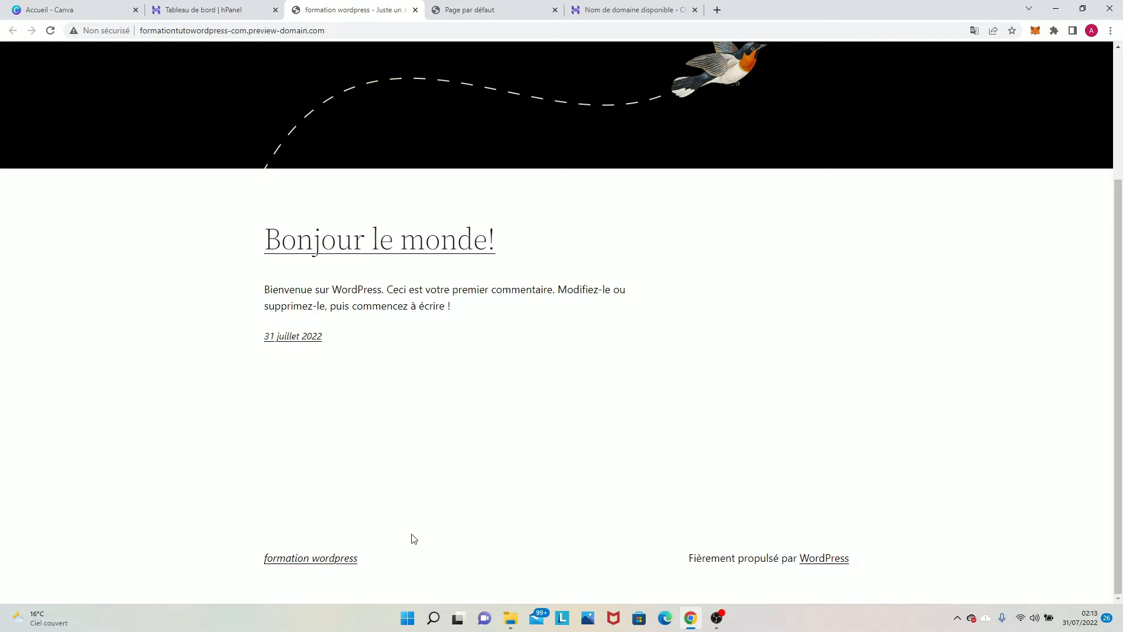
scroll(538, 330, up, 3)
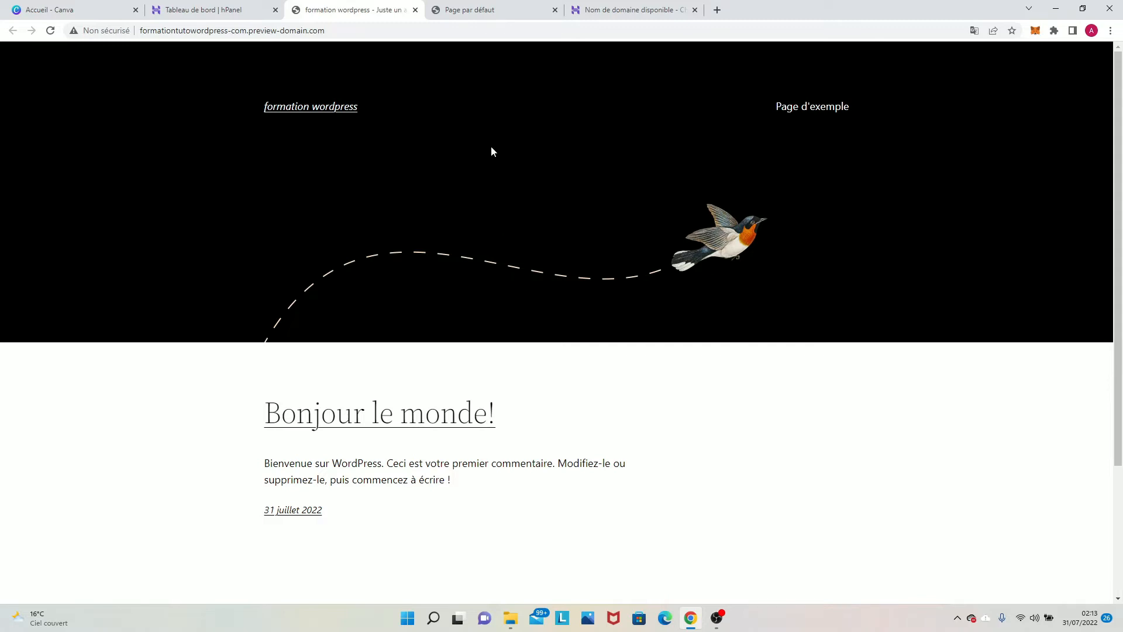
Close the old default-page preview and the domain-availability page, then return to the hPanel WordPress dashboard.
click(494, 6)
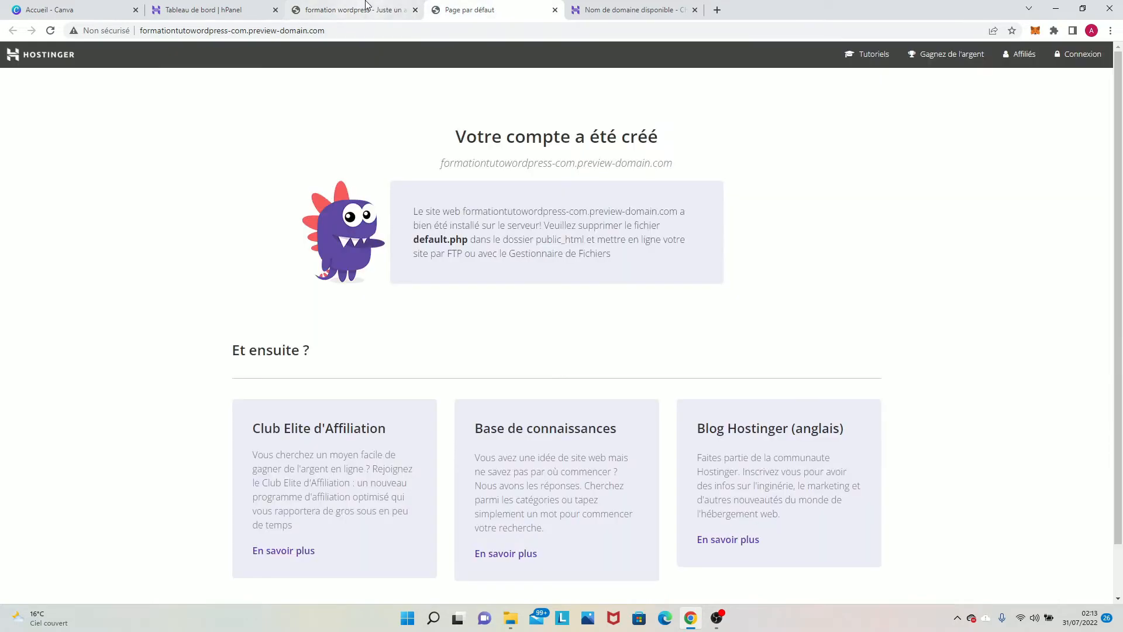
click(554, 11)
click(555, 11)
click(265, 6)
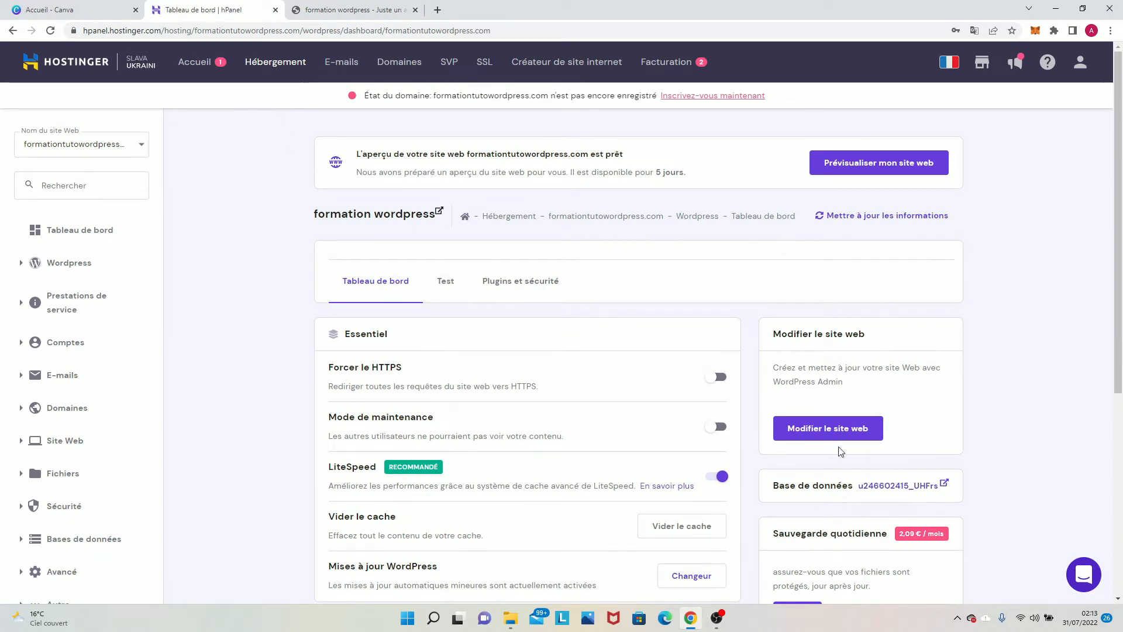
Open the WordPress admin to edit the website and look through the widgets on its dashboard.
click(827, 435)
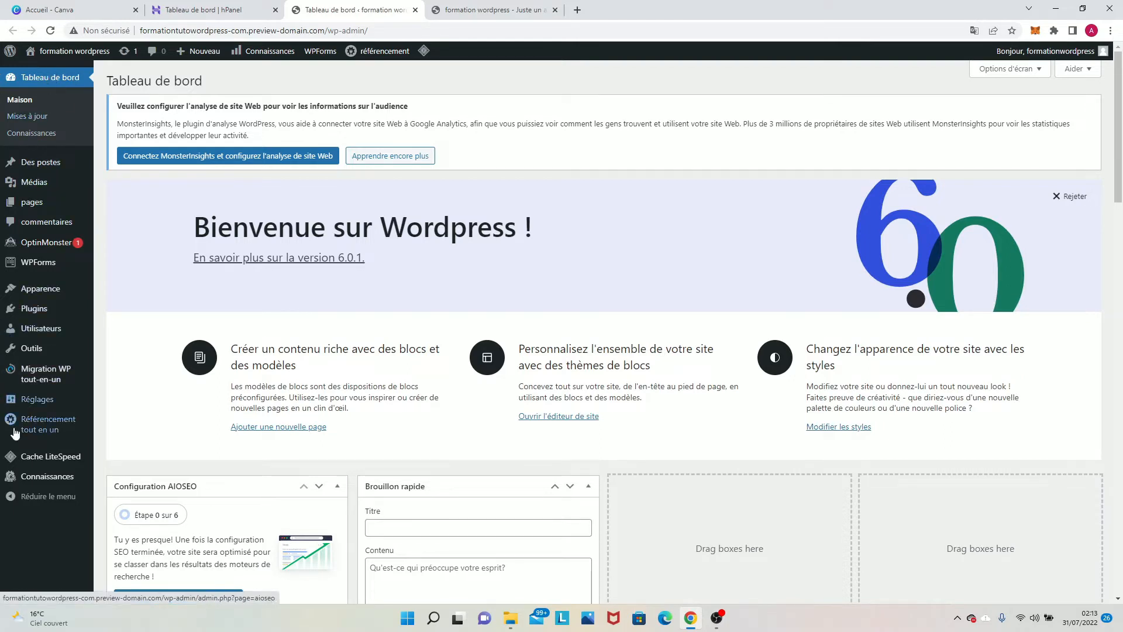
mouse_move(29, 443)
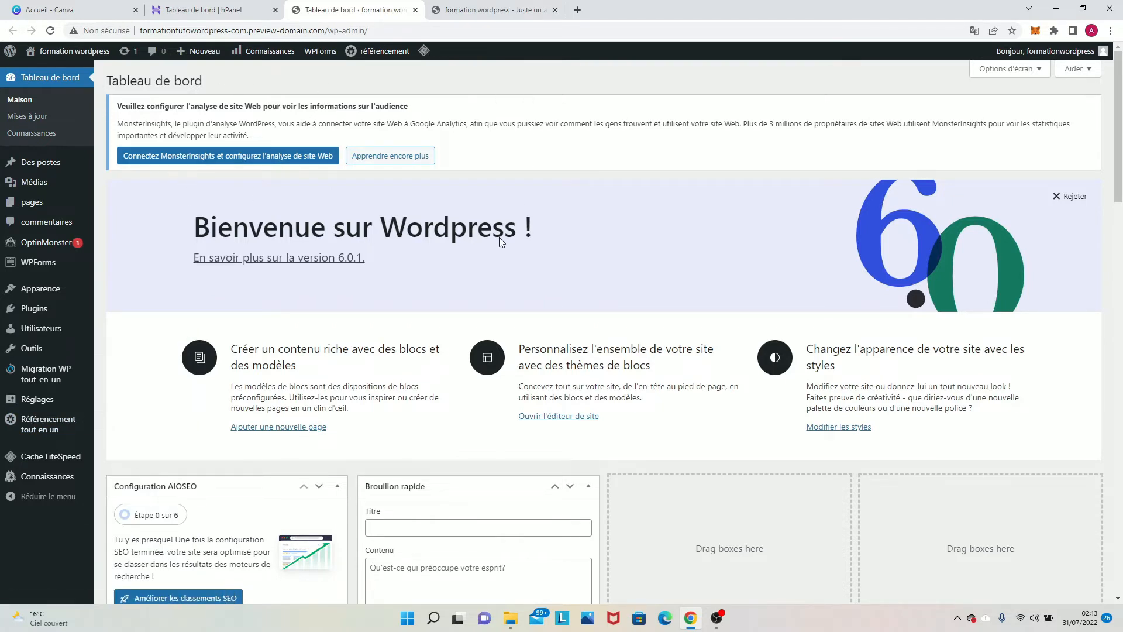
scroll(500, 237, down, 4)
scroll(491, 253, down, 9)
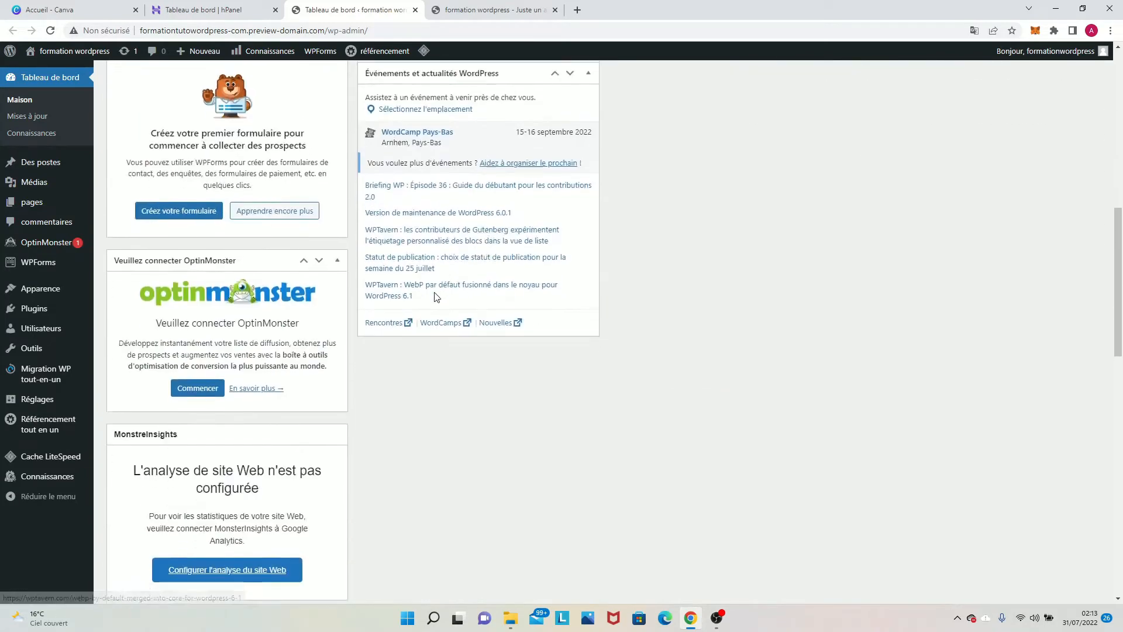
scroll(415, 307, down, 12)
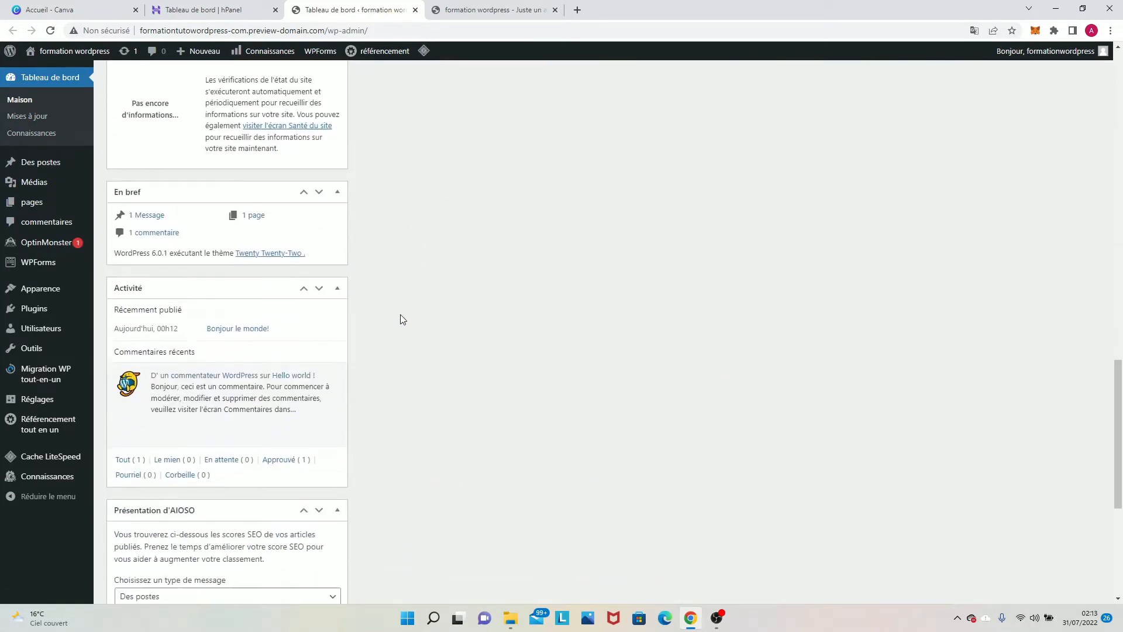
scroll(682, 322, up, 20)
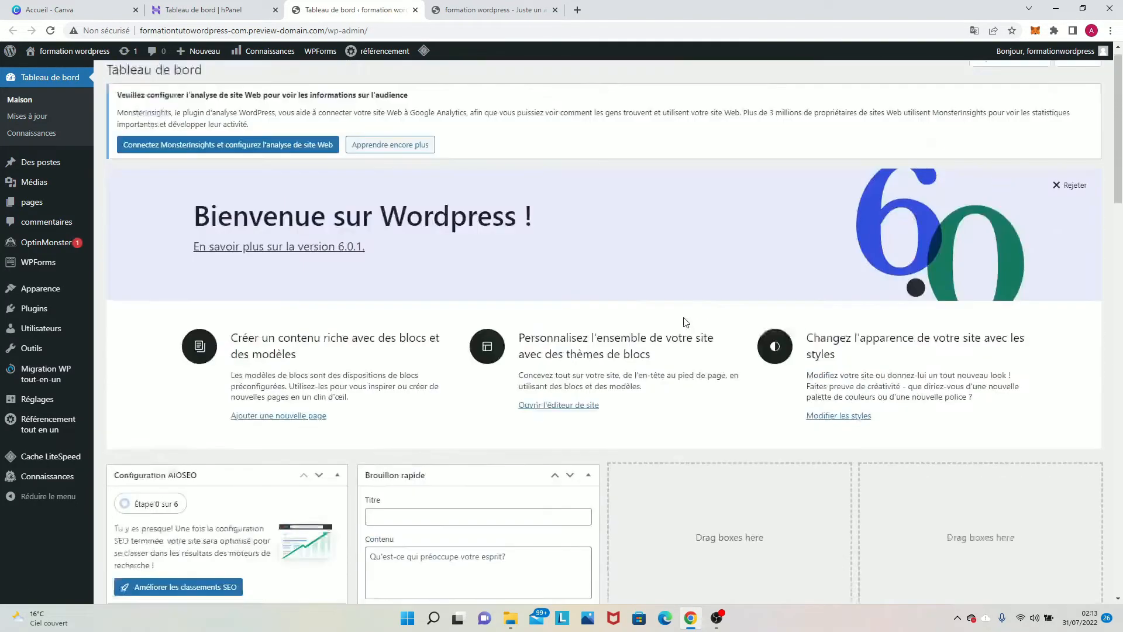
Hide every dashboard widget, including the welcome banner, through the screen options and close the options.
click(1005, 69)
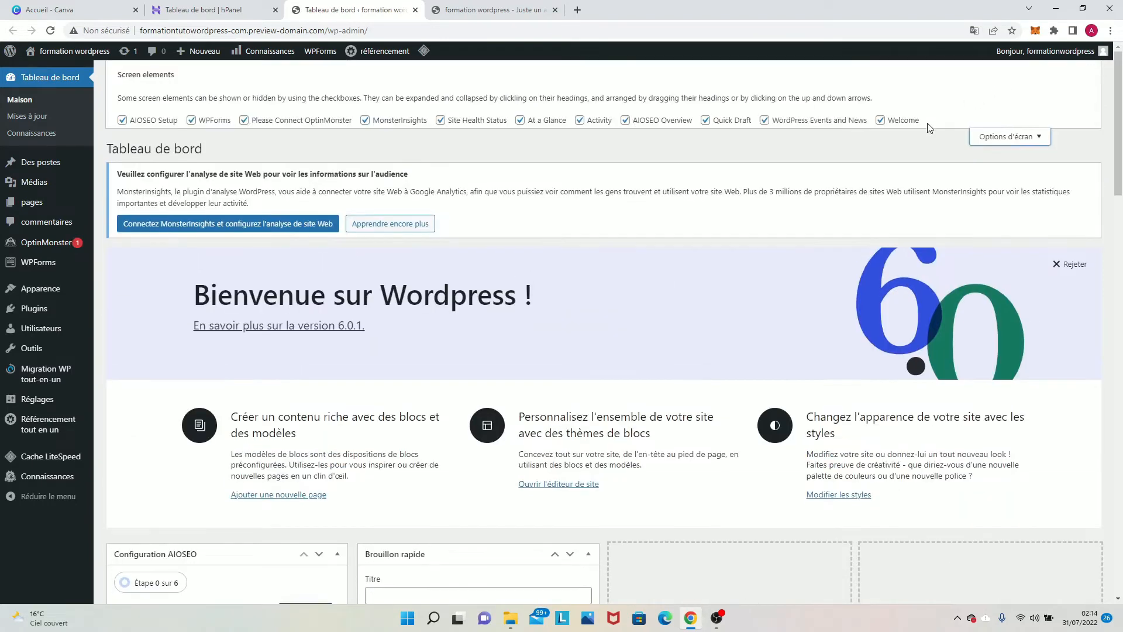
click(967, 121)
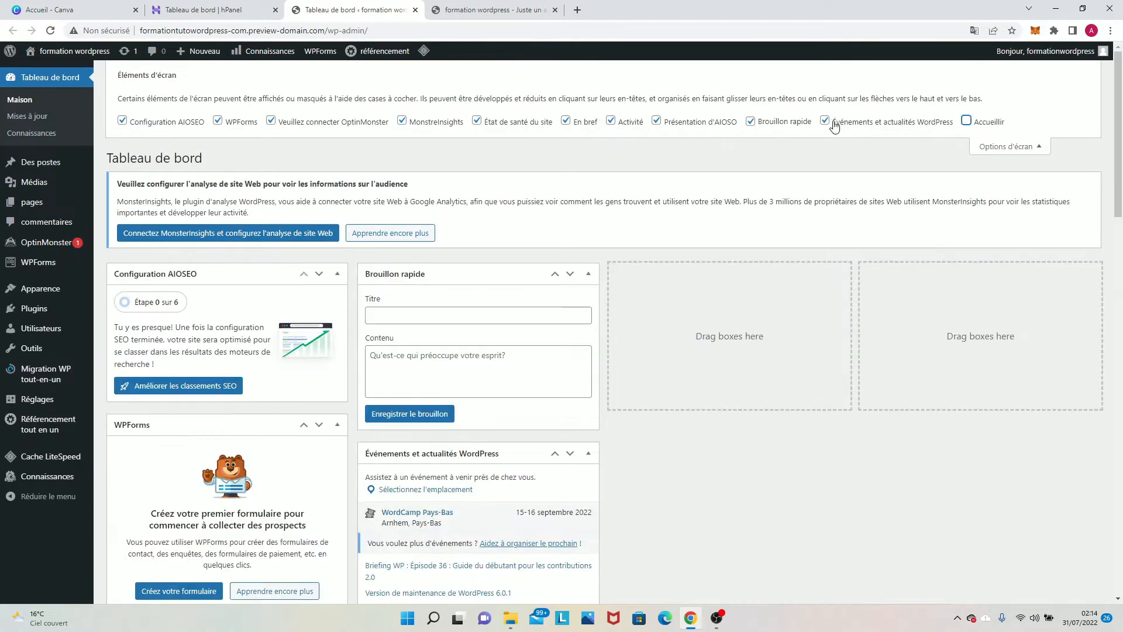
click(825, 121)
click(751, 121)
click(656, 121)
click(611, 122)
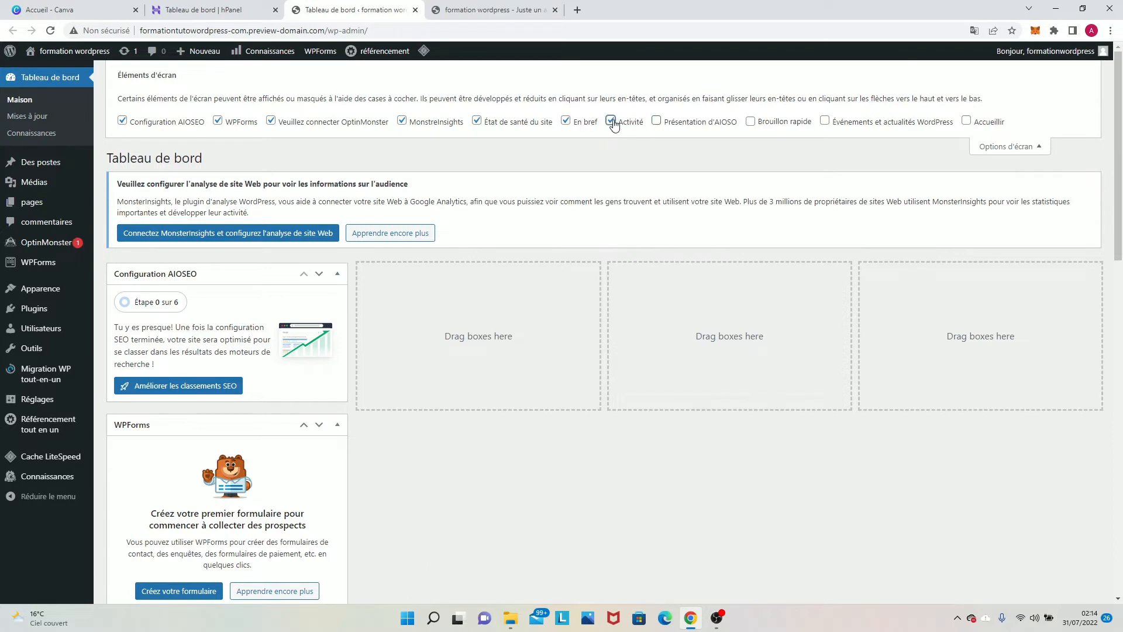
click(566, 121)
click(499, 125)
click(426, 123)
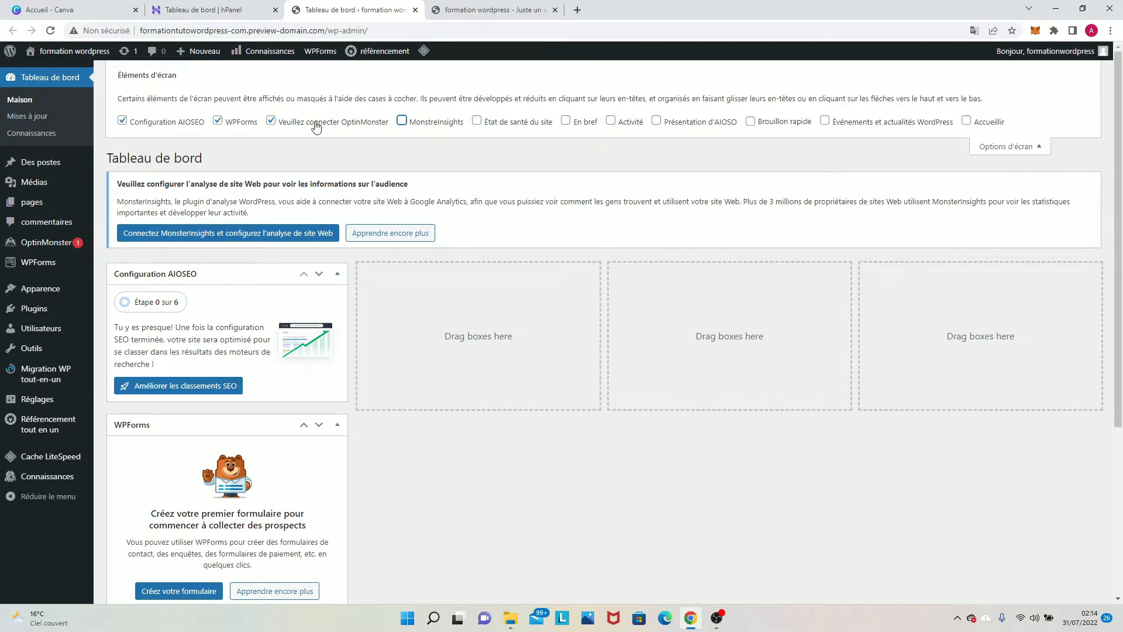
click(316, 123)
click(218, 121)
click(166, 122)
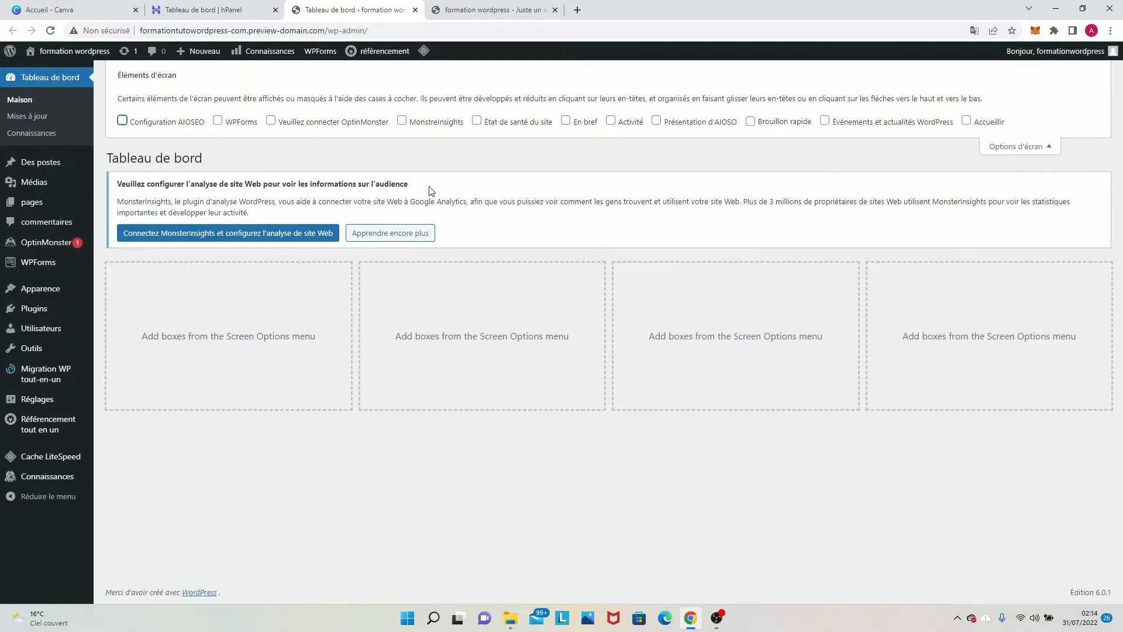
click(1005, 147)
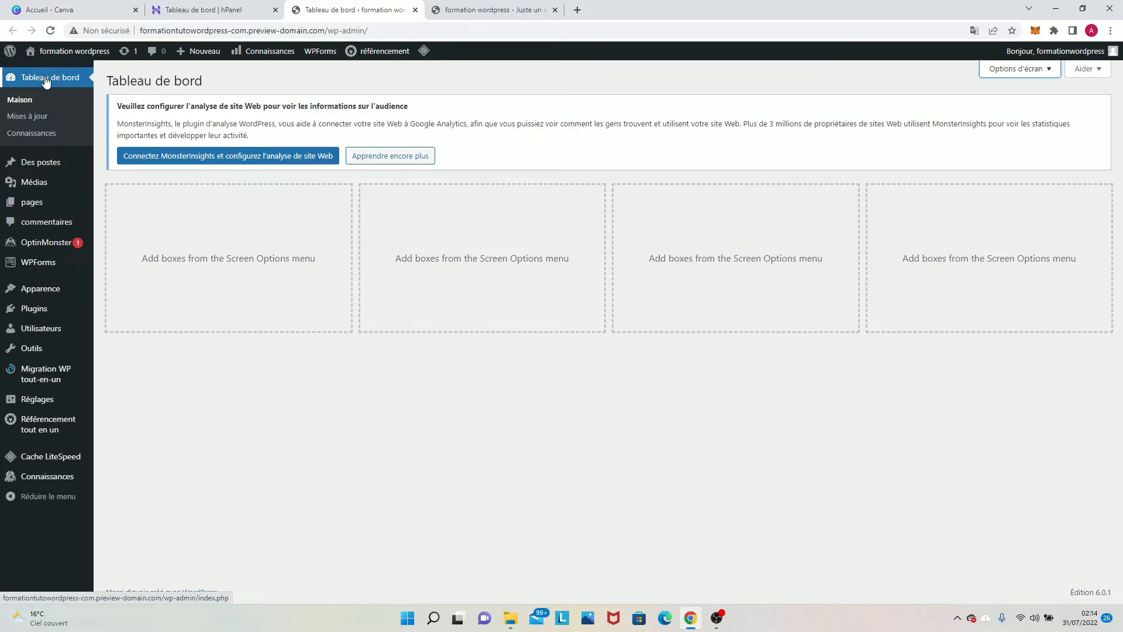
Open the WordPress updates page and review the core, plugin and theme update status.
click(21, 117)
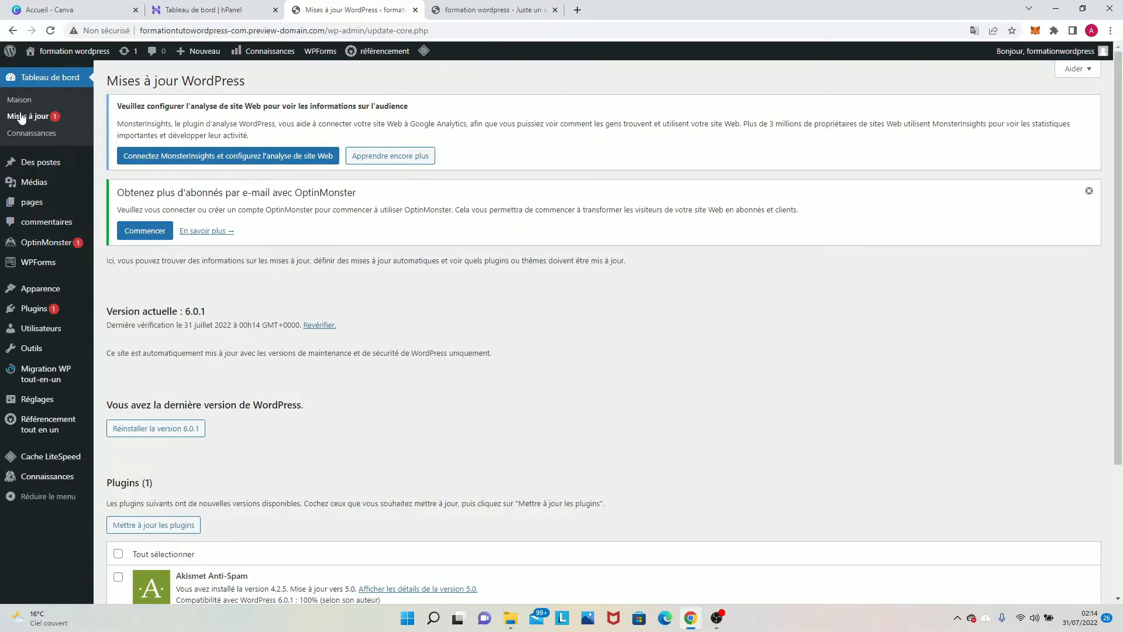
scroll(209, 223, down, 3)
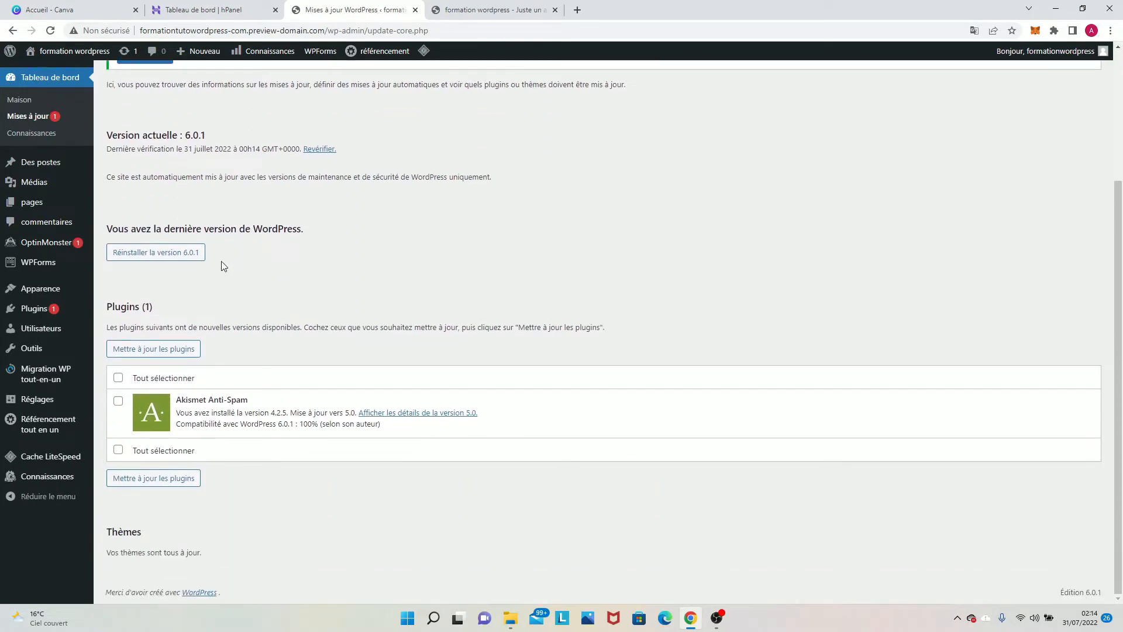
Finish reviewing the WordPress updates page, then open the list of all pages.
scroll(221, 261, up, 1)
scroll(207, 215, down, 1)
scroll(228, 256, up, 1)
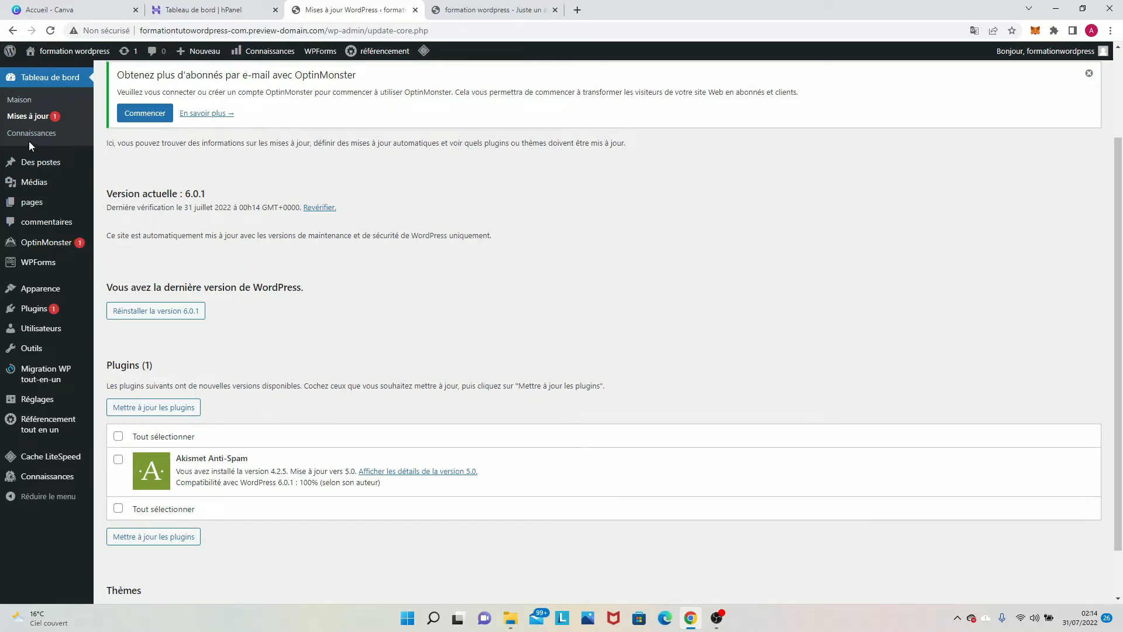
scroll(97, 188, up, 2)
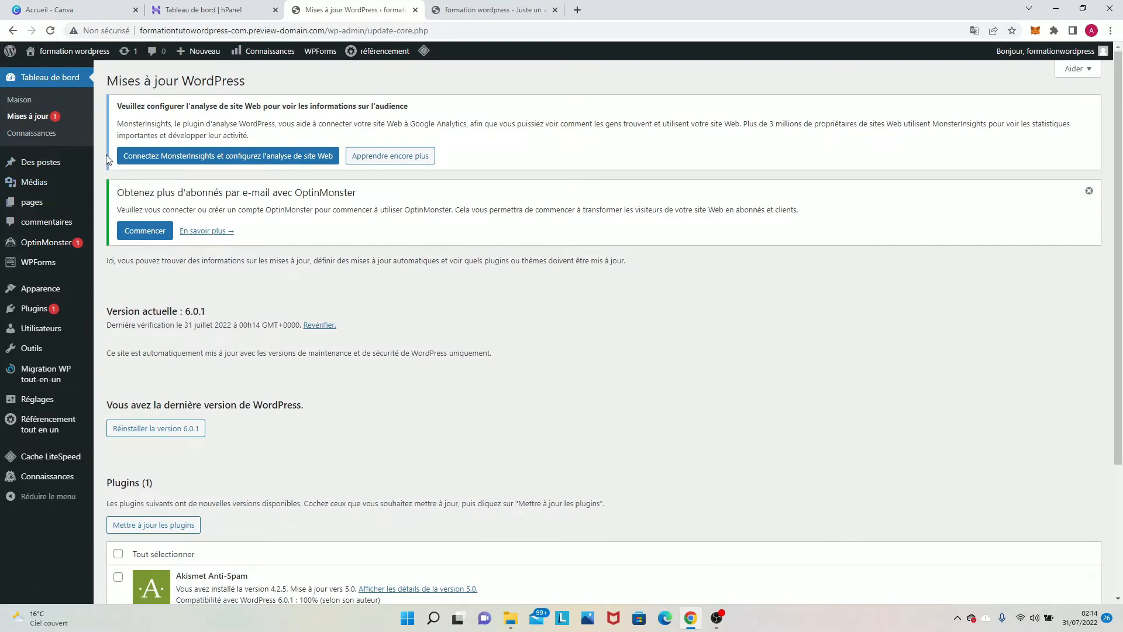
mouse_move(52, 166)
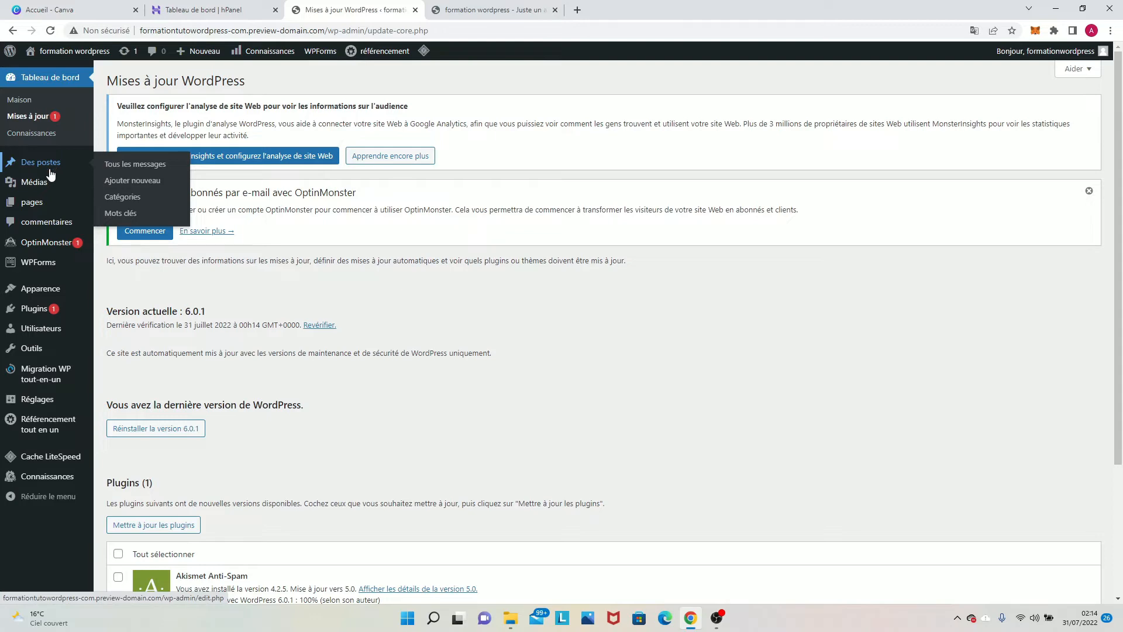
click(48, 209)
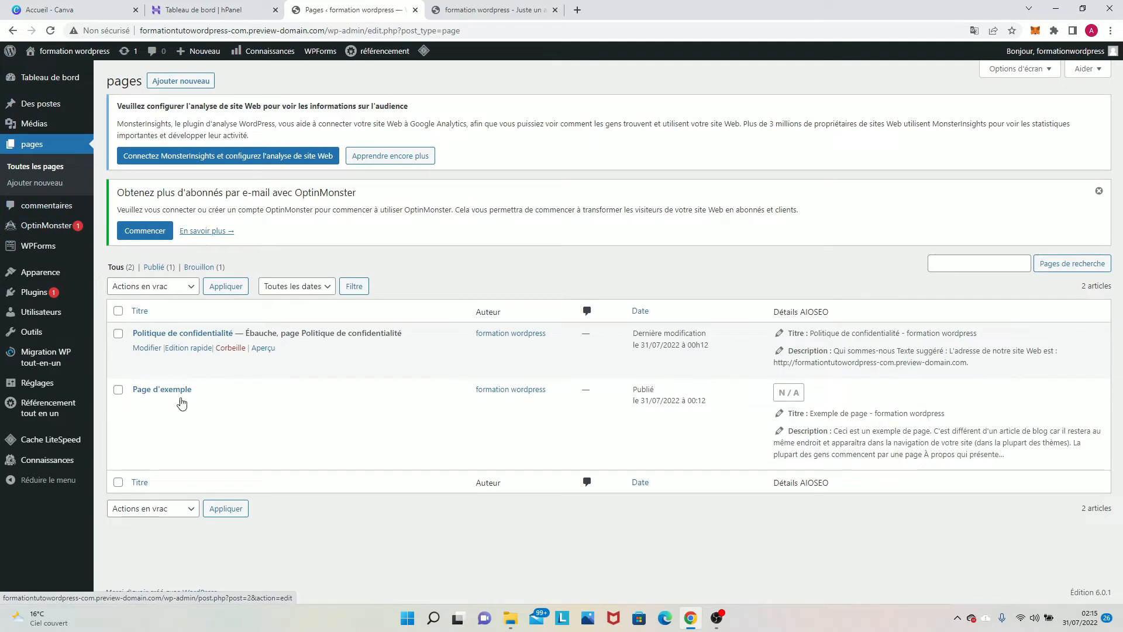
Examine the public site's home page down to its footer, then return to the admin and open the comments list.
click(473, 10)
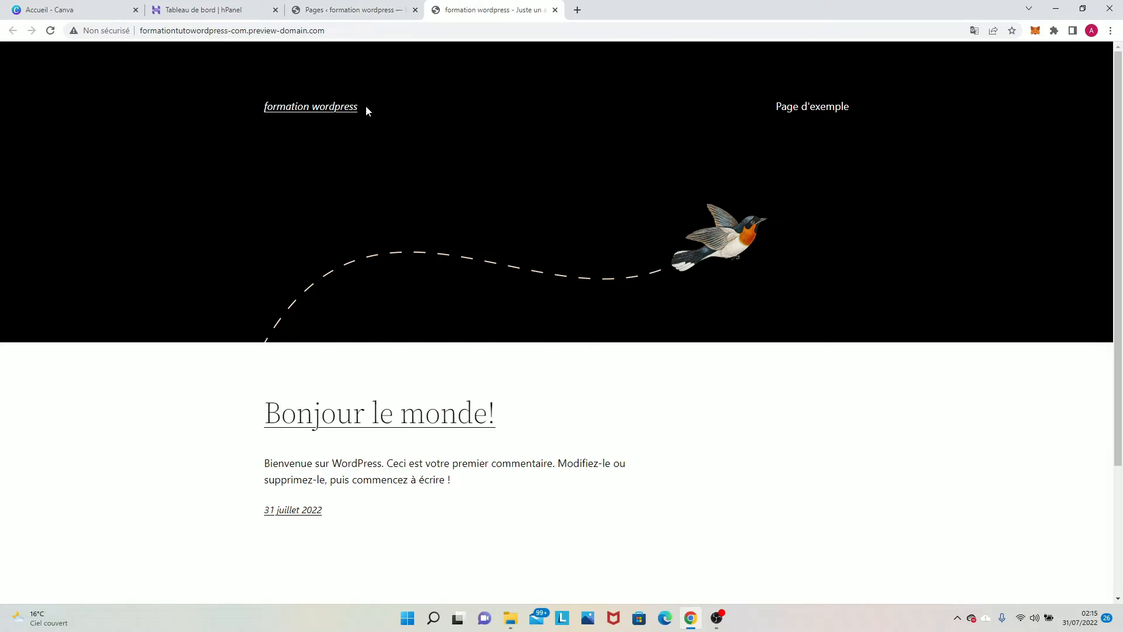
click(310, 108)
scroll(287, 195, down, 3)
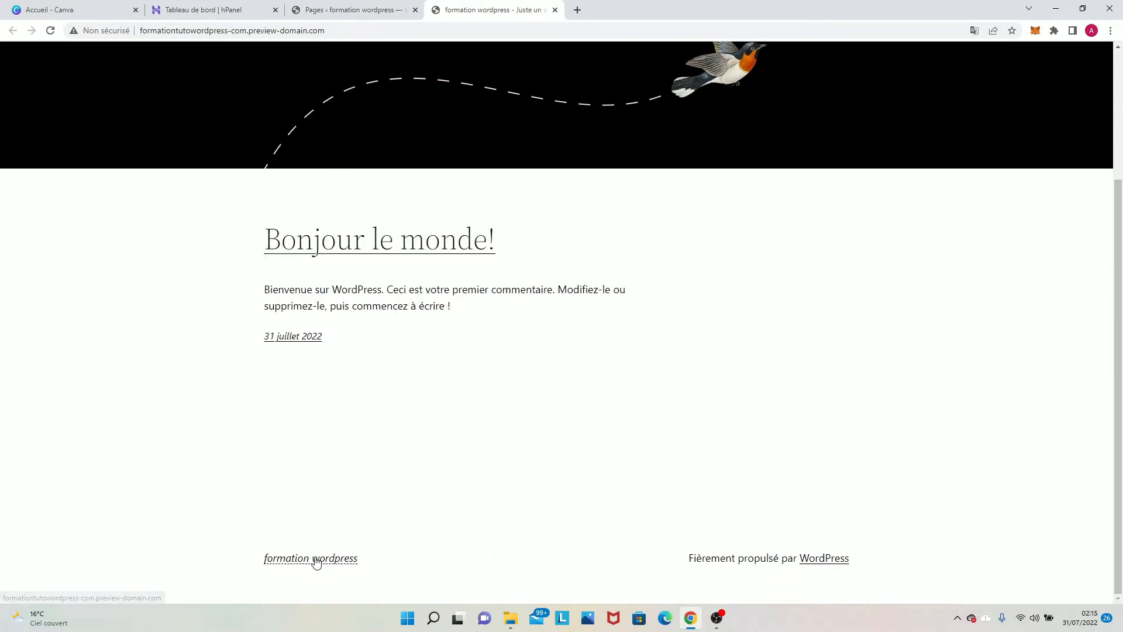
scroll(341, 521, up, 3)
click(322, 7)
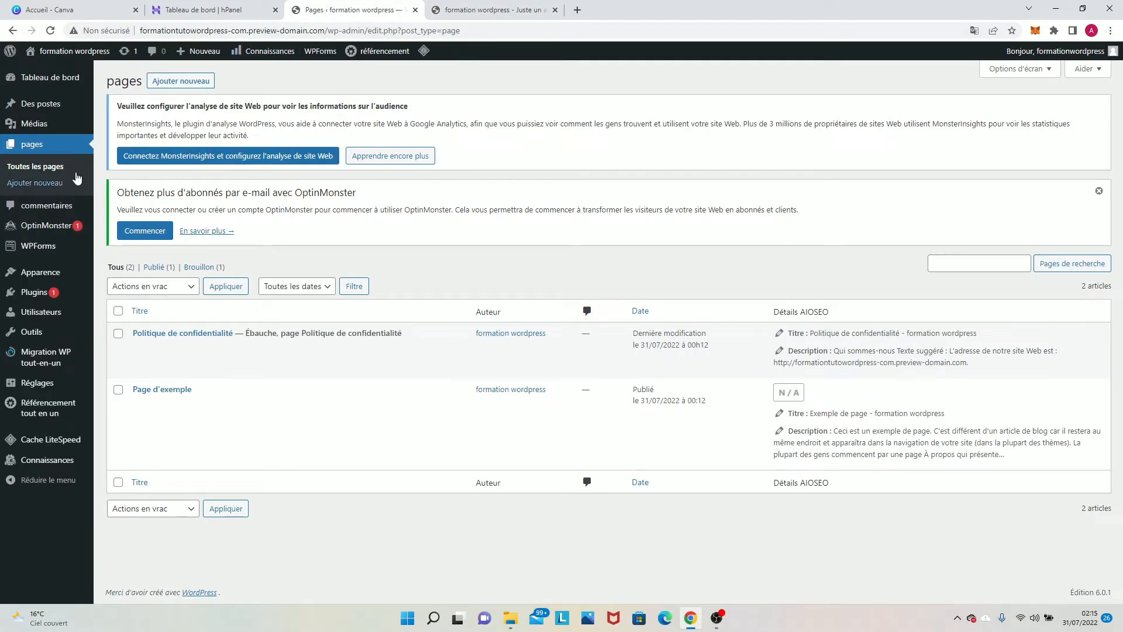
click(51, 208)
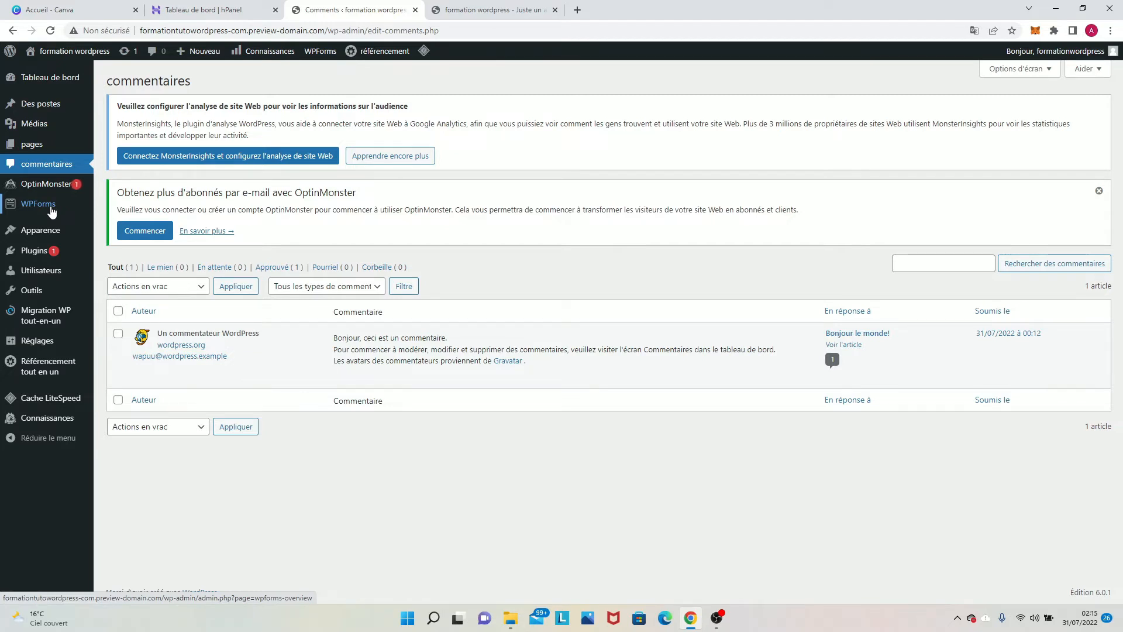
Open the installed themes and activate the "vingt vingt" (Twenty Twenty) theme.
mouse_move(52, 237)
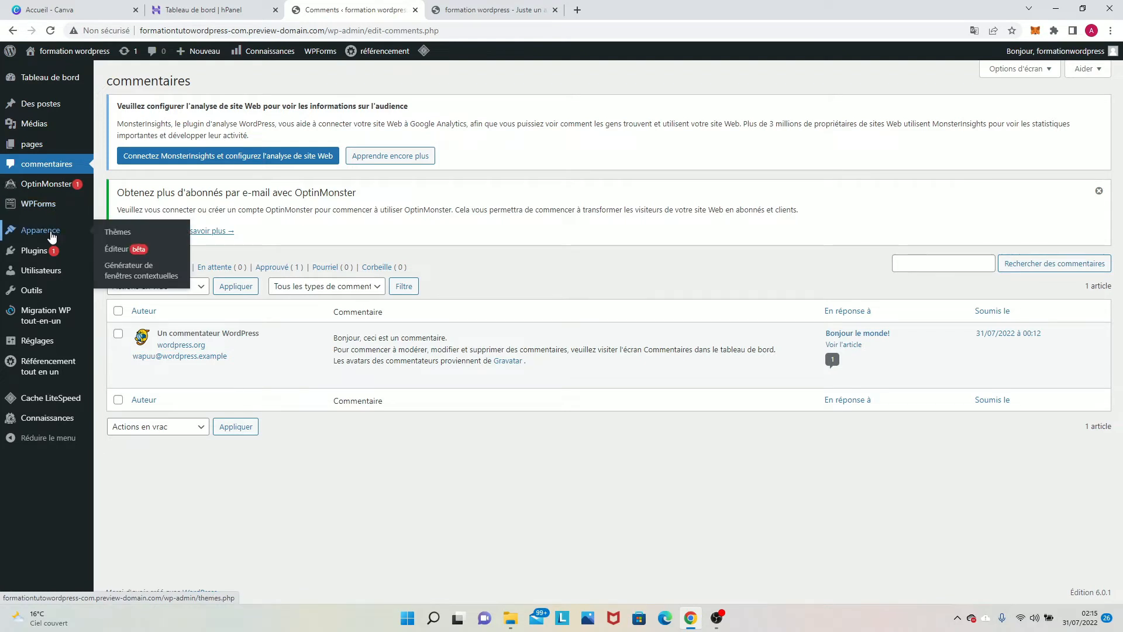
click(115, 234)
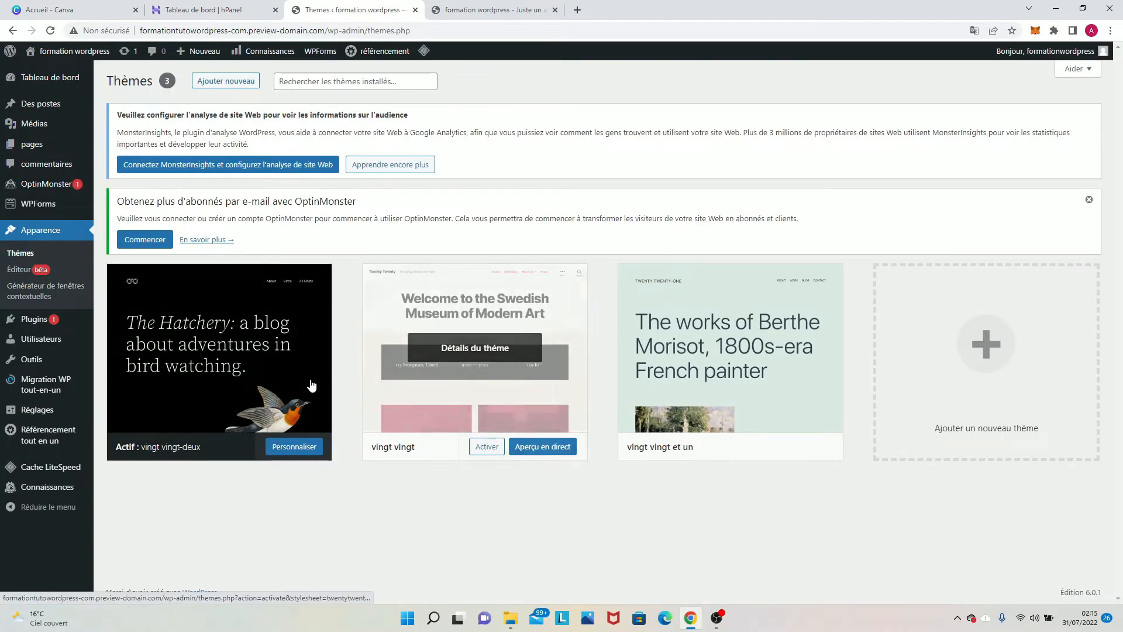
click(483, 451)
click(574, 574)
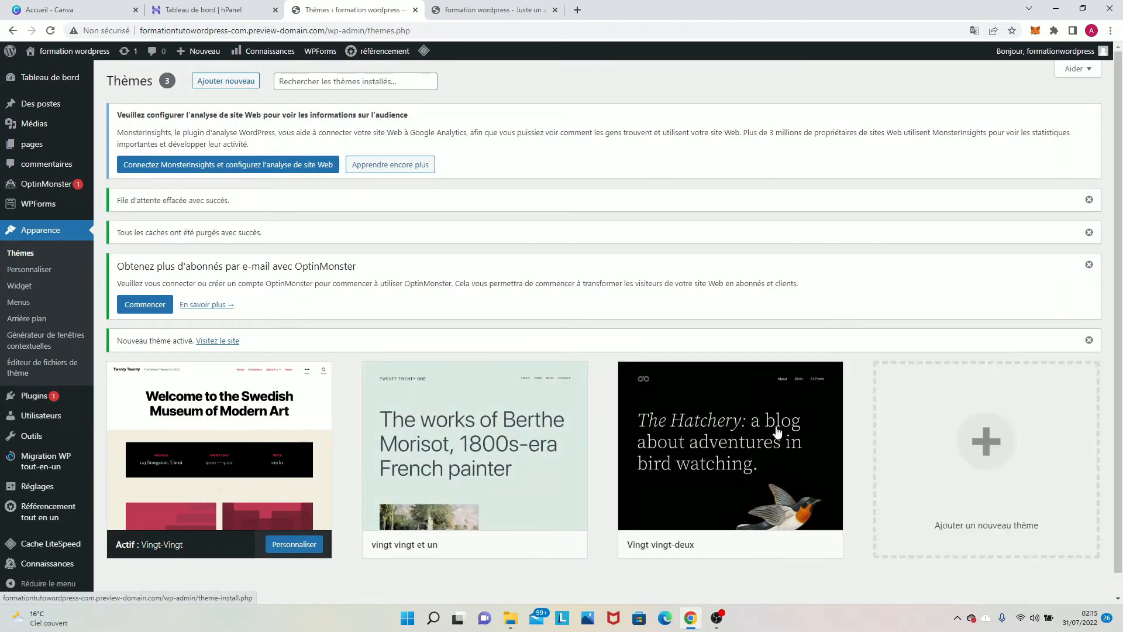
Open the site in a new tab, then reload the existing site preview and examine its design down to the footer.
right_click(94, 53)
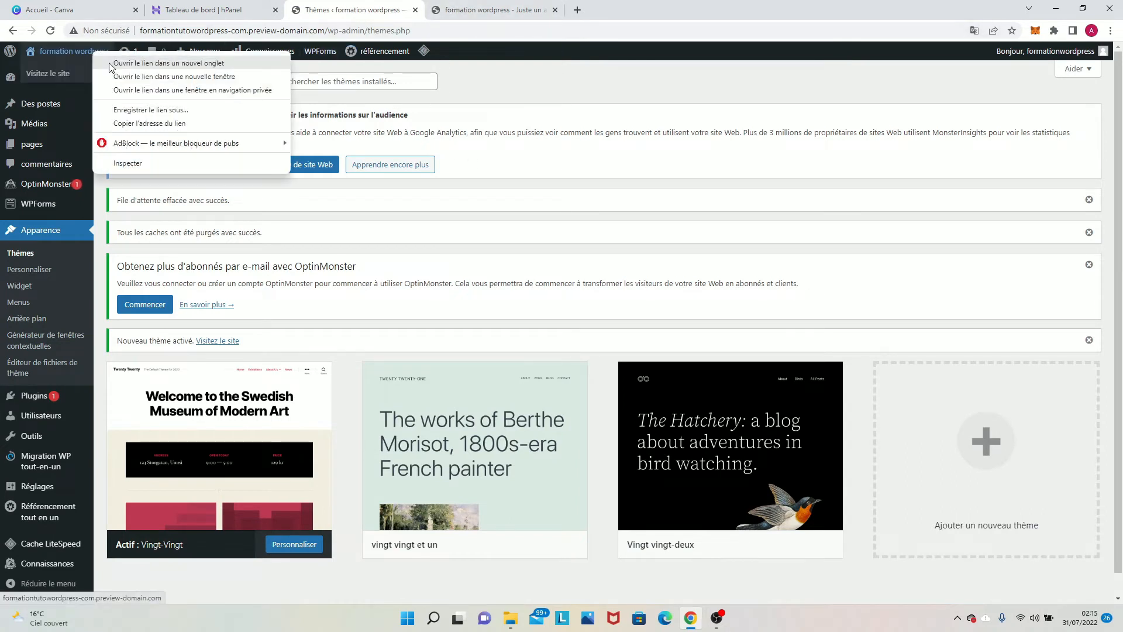
click(115, 65)
click(459, 9)
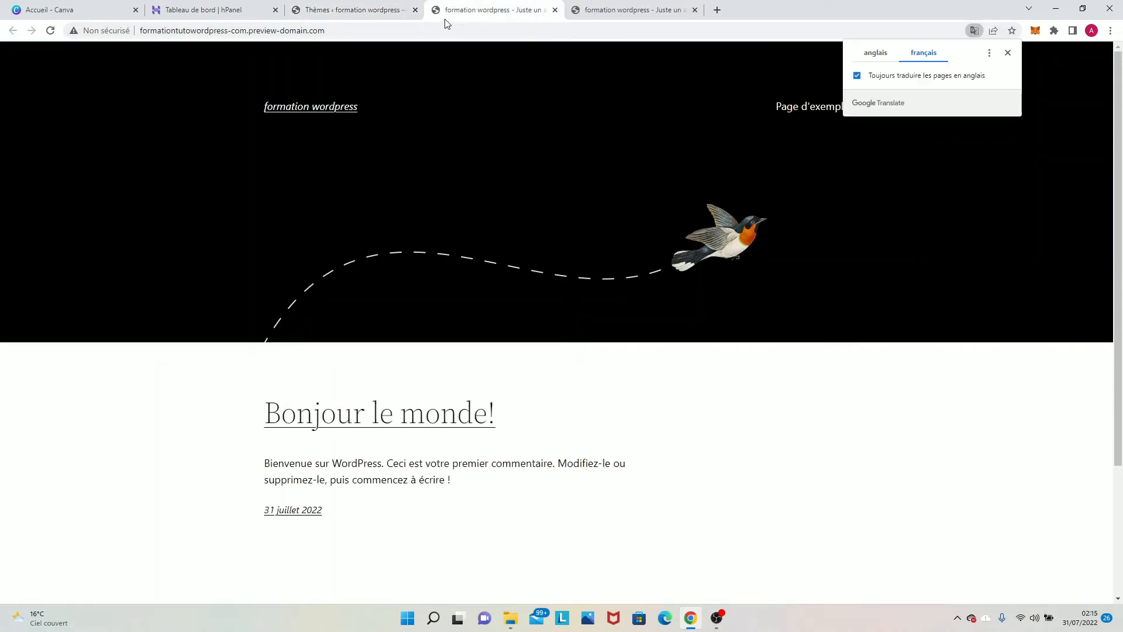
click(51, 31)
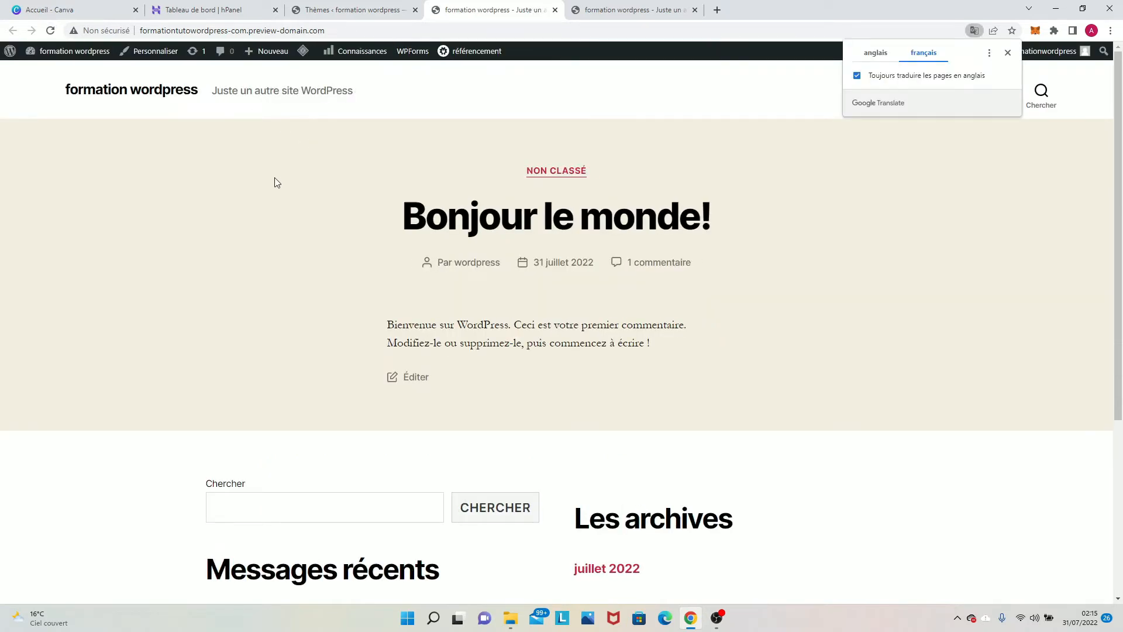
scroll(331, 196, down, 4)
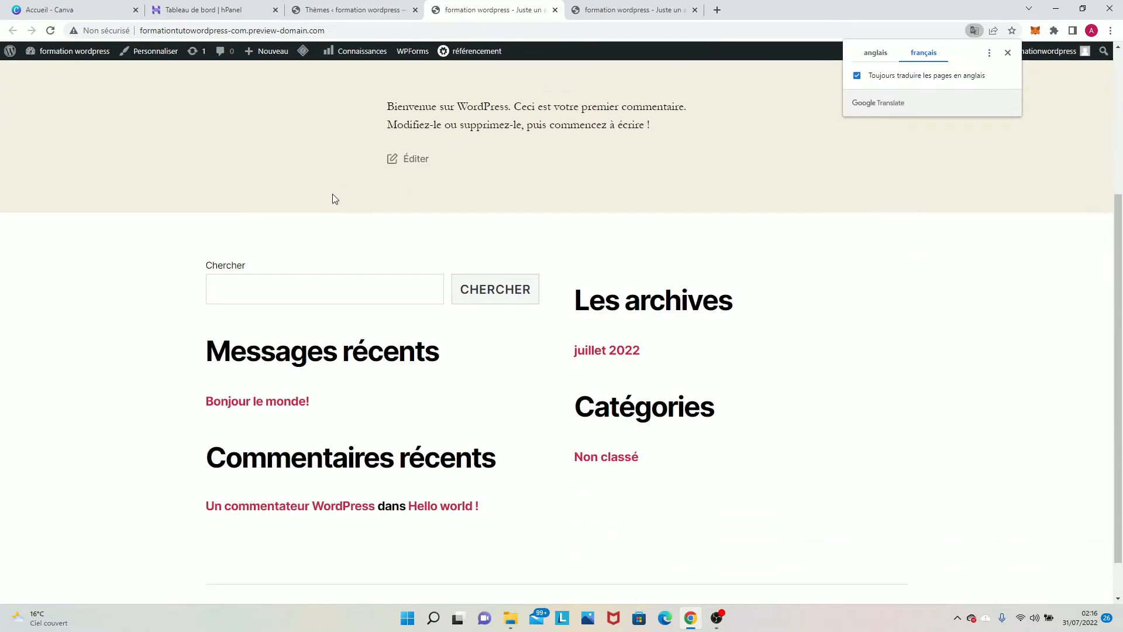
scroll(318, 302, down, 1)
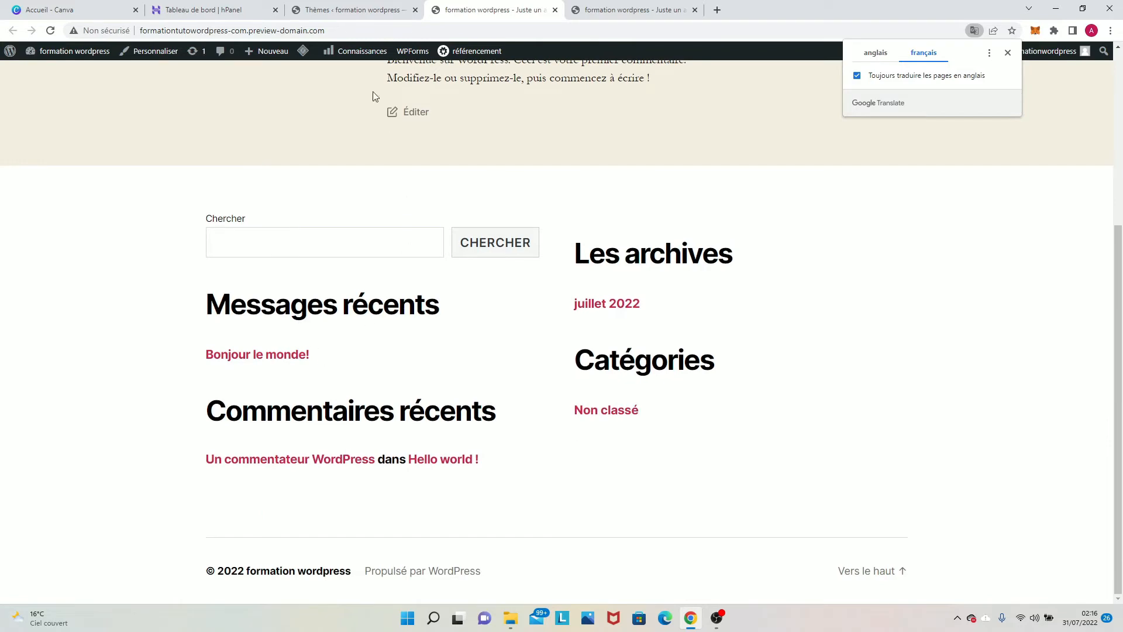
Check the hPanel dashboard and compare the two site previews, highlight the preview domain address, then return to the themes page.
click(261, 6)
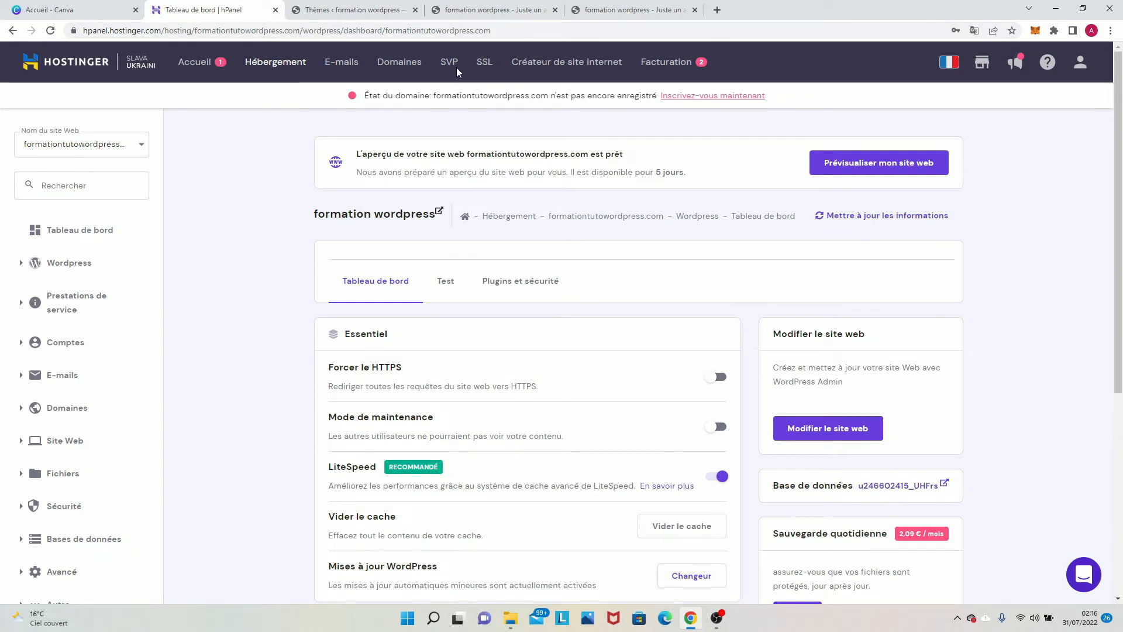
click(471, 10)
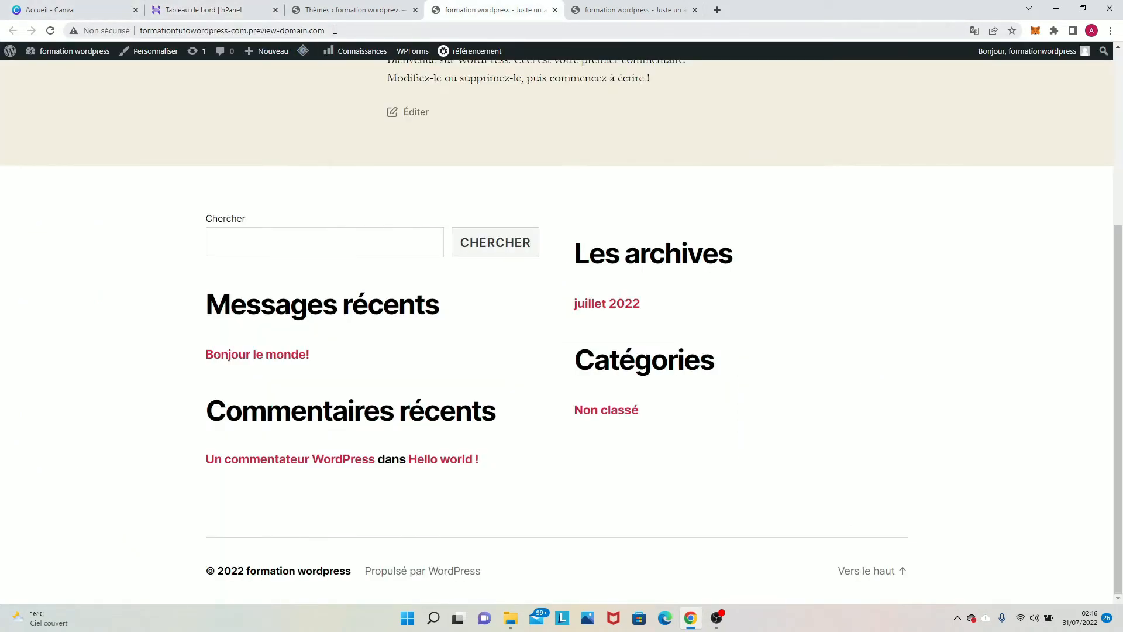
click(590, 10)
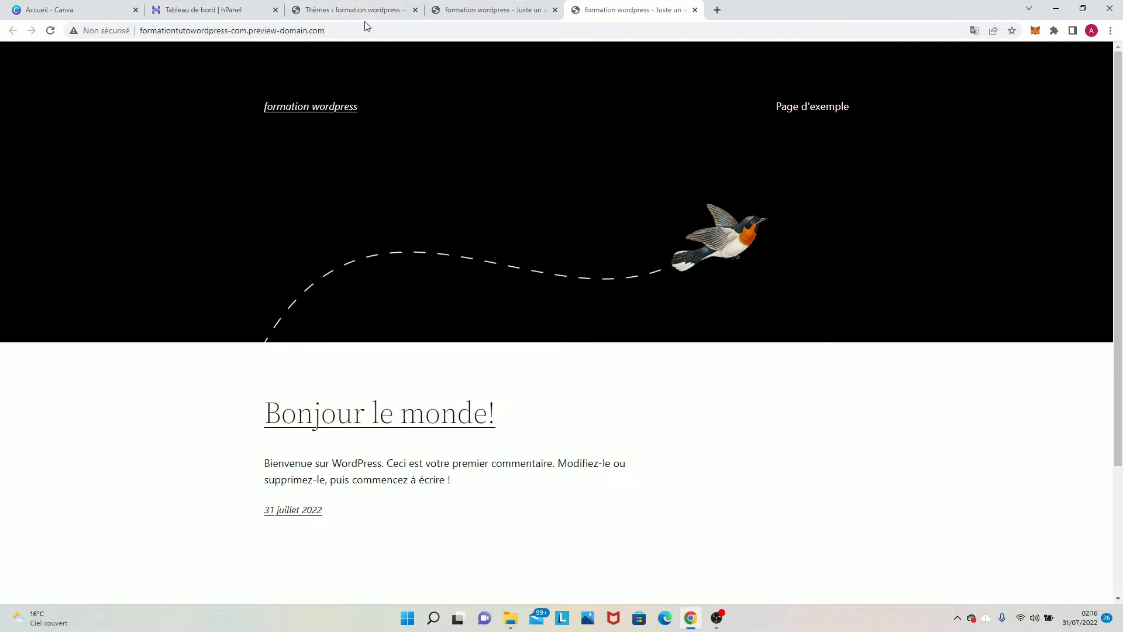
click(338, 37)
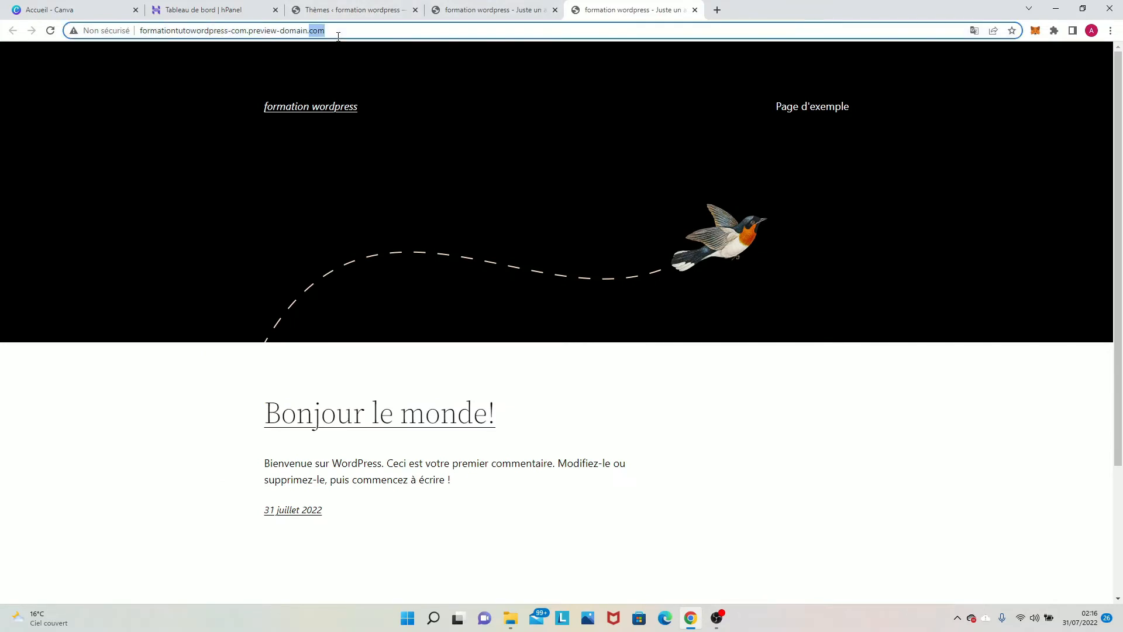
double_click(339, 37)
click(339, 36)
click(348, 8)
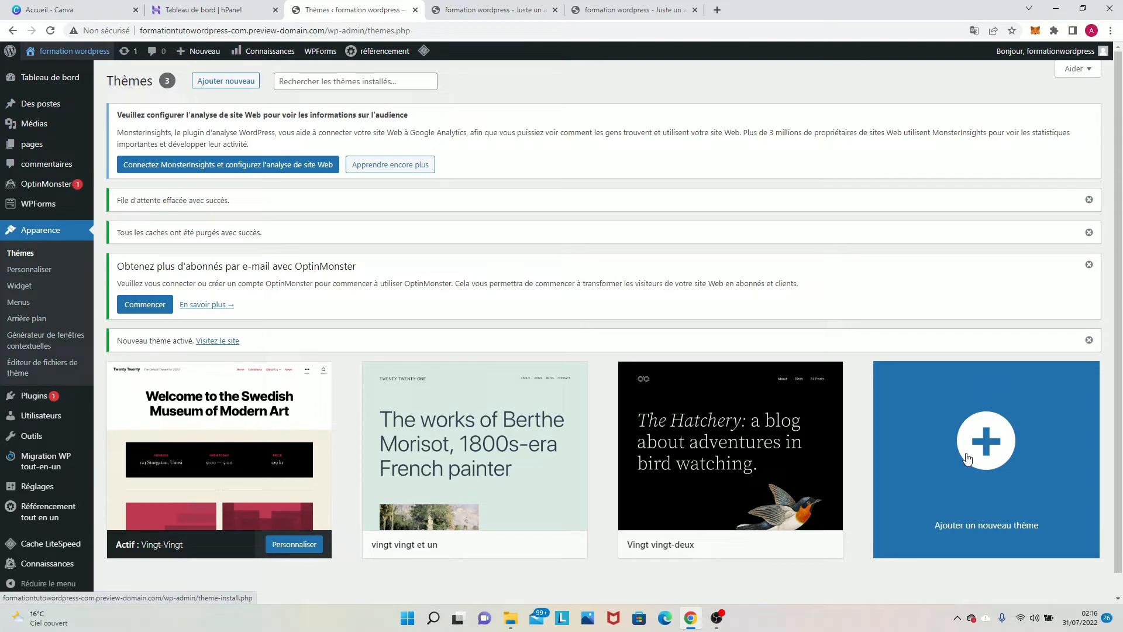
Open the theme directory to add a new theme, browse the popular themes and search for "blocksy".
click(967, 458)
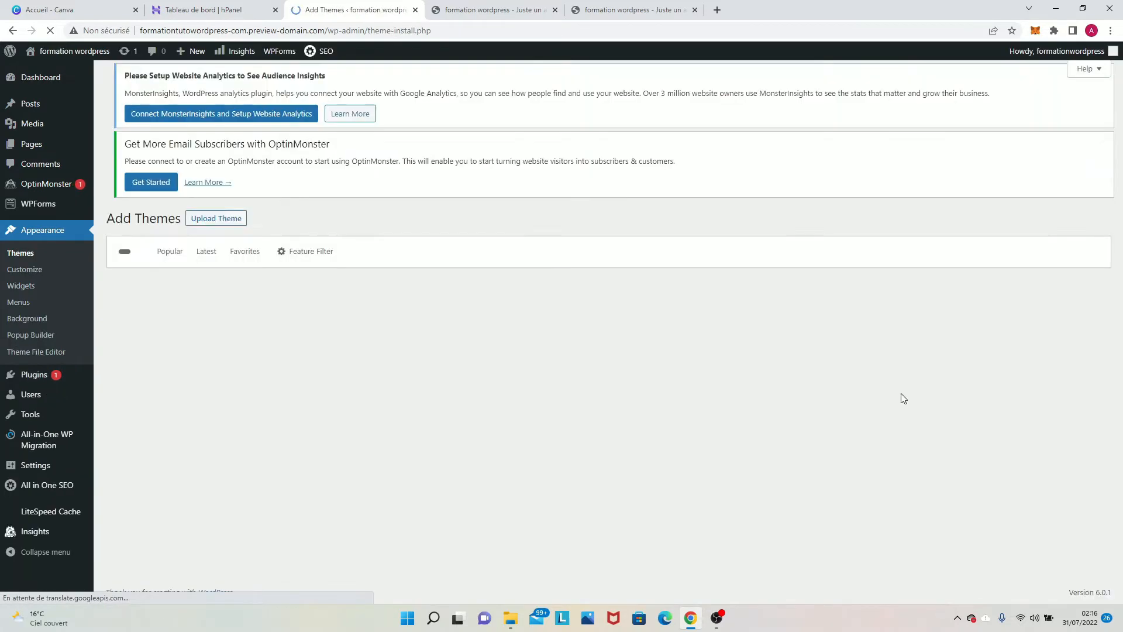
click(1033, 278)
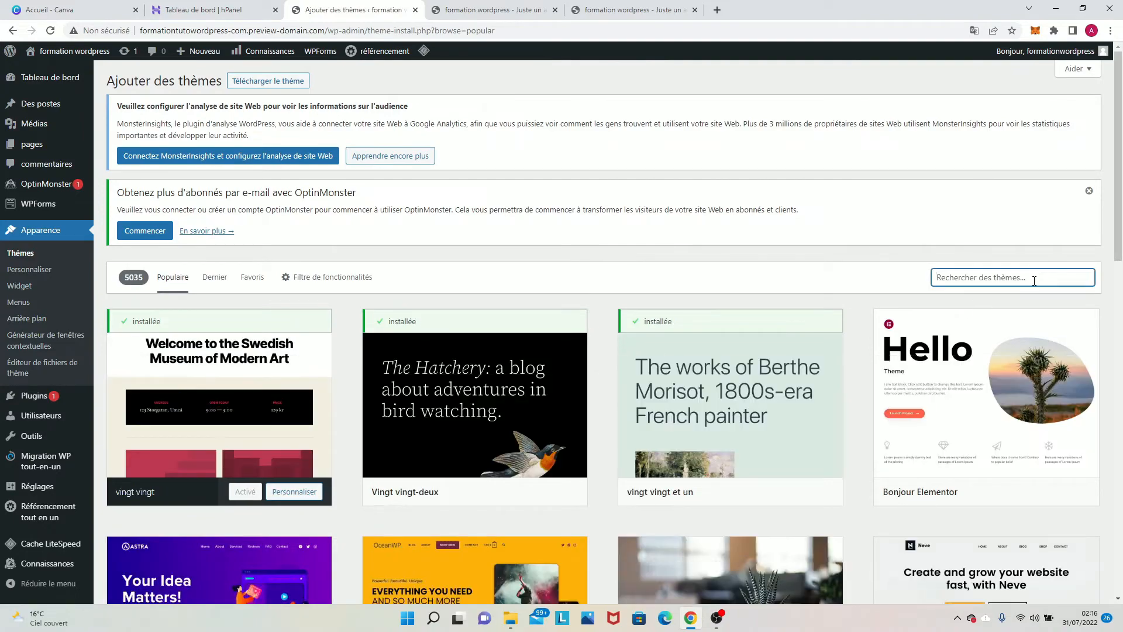
scroll(732, 429, down, 8)
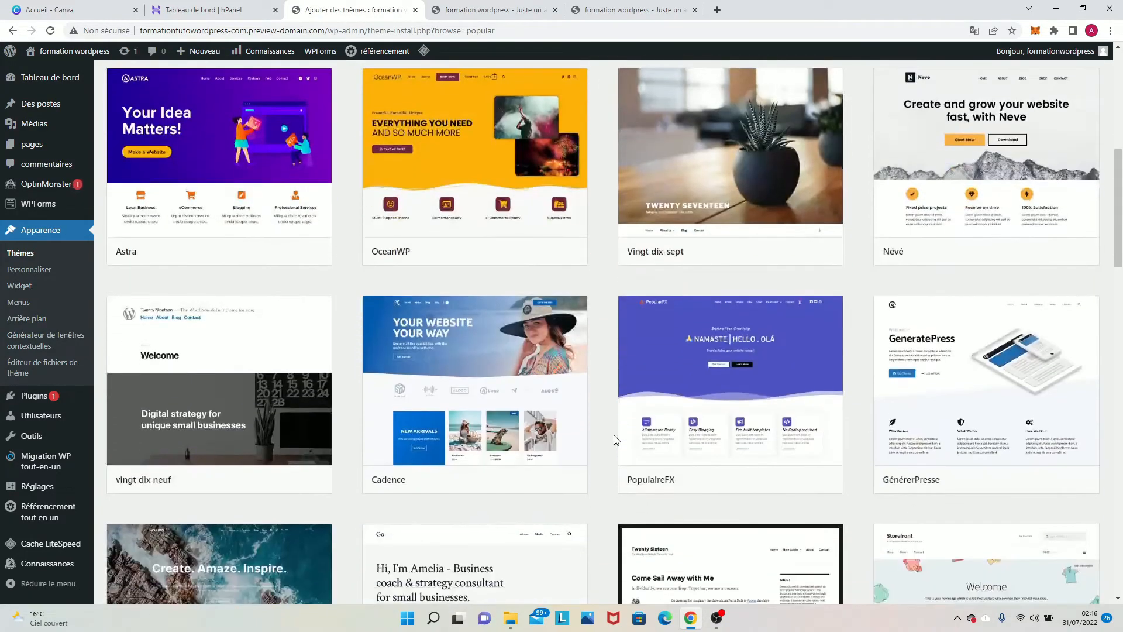
scroll(684, 443, up, 8)
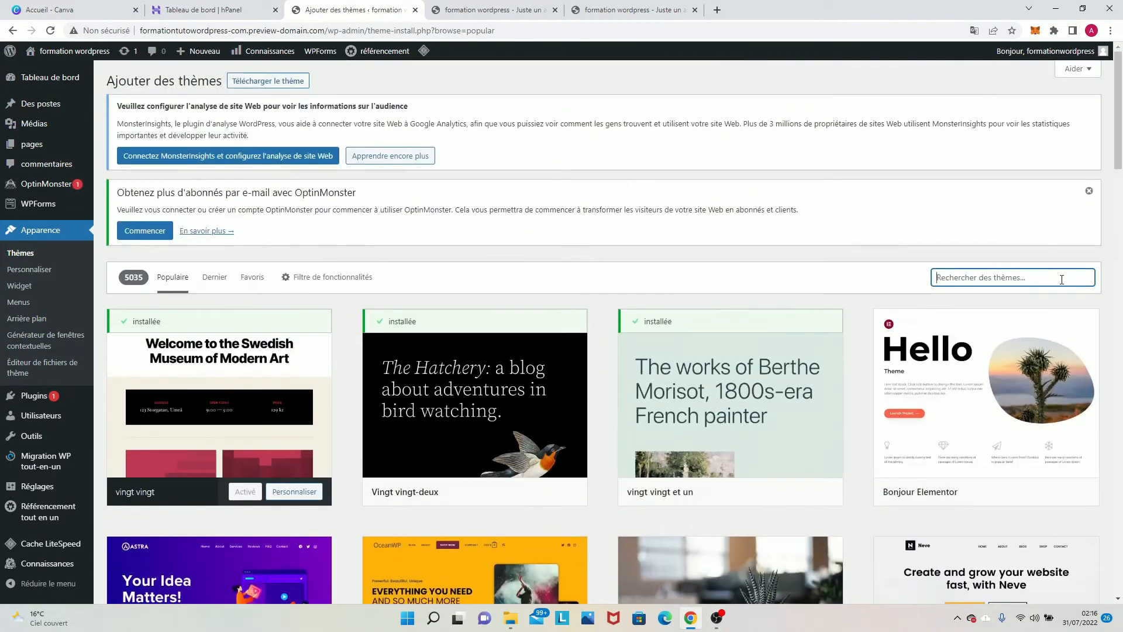
text(blocksy)
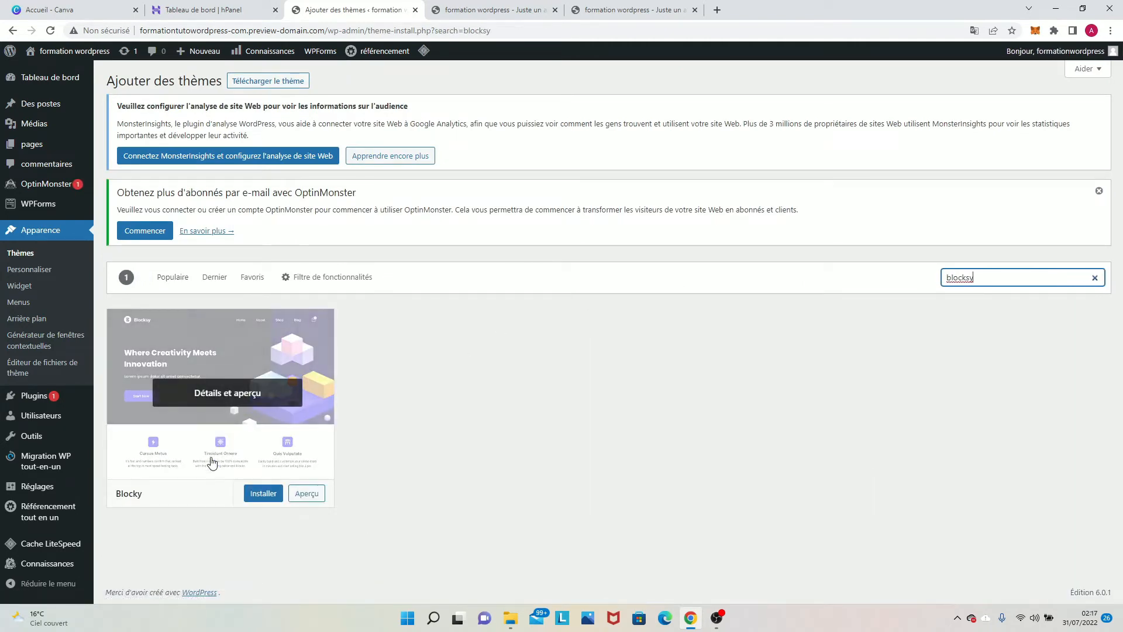
Install the Blocksy theme and try to activate it, then retry loading the activation page.
click(264, 496)
click(264, 494)
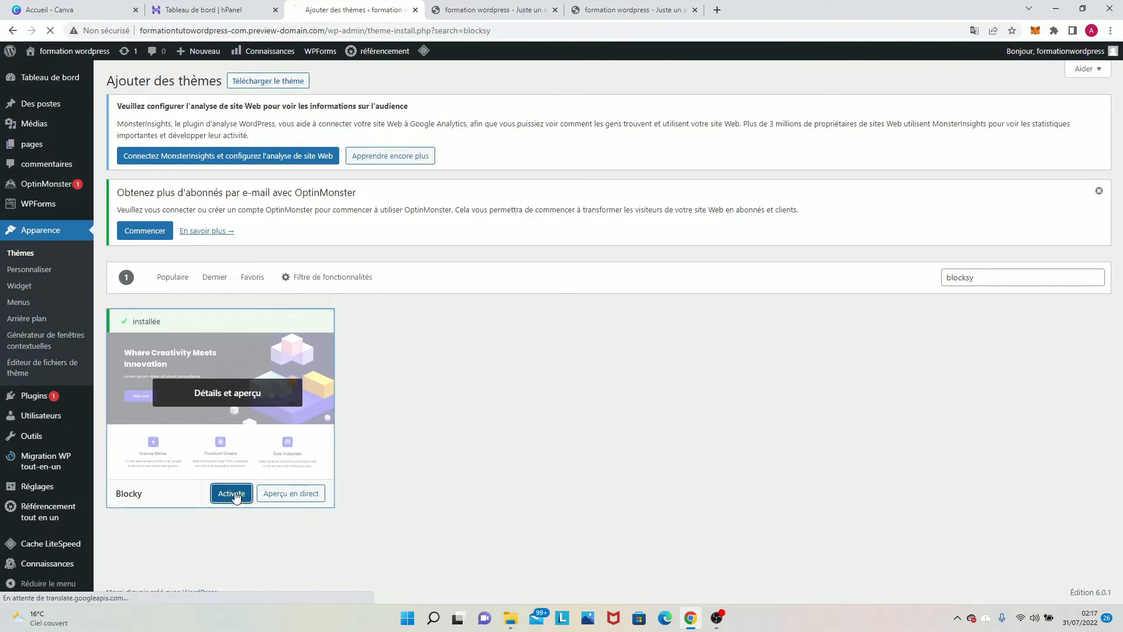
click(263, 494)
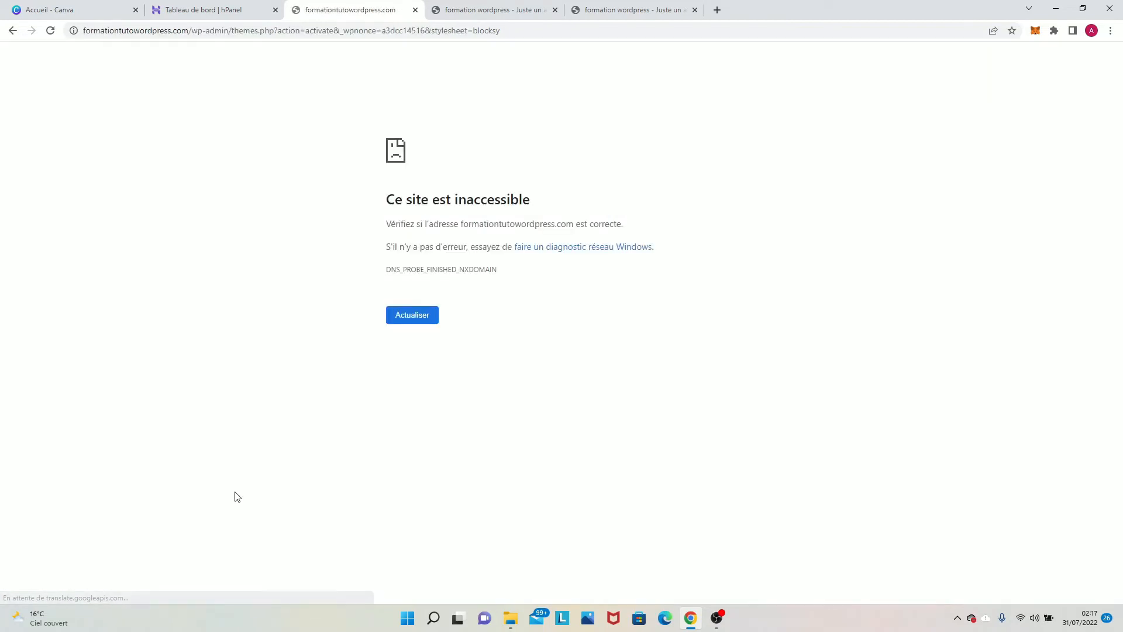
click(404, 317)
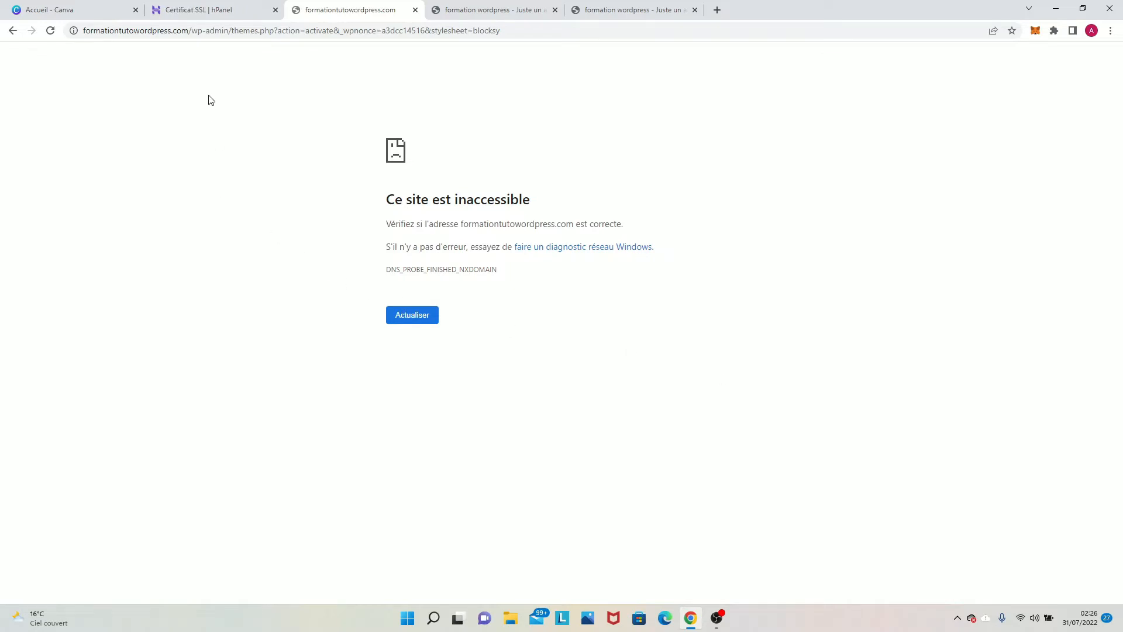
Switch to hPanel, review the SSL certificates and the websites offered by the SSL installer, and close the installer without choosing one.
click(198, 12)
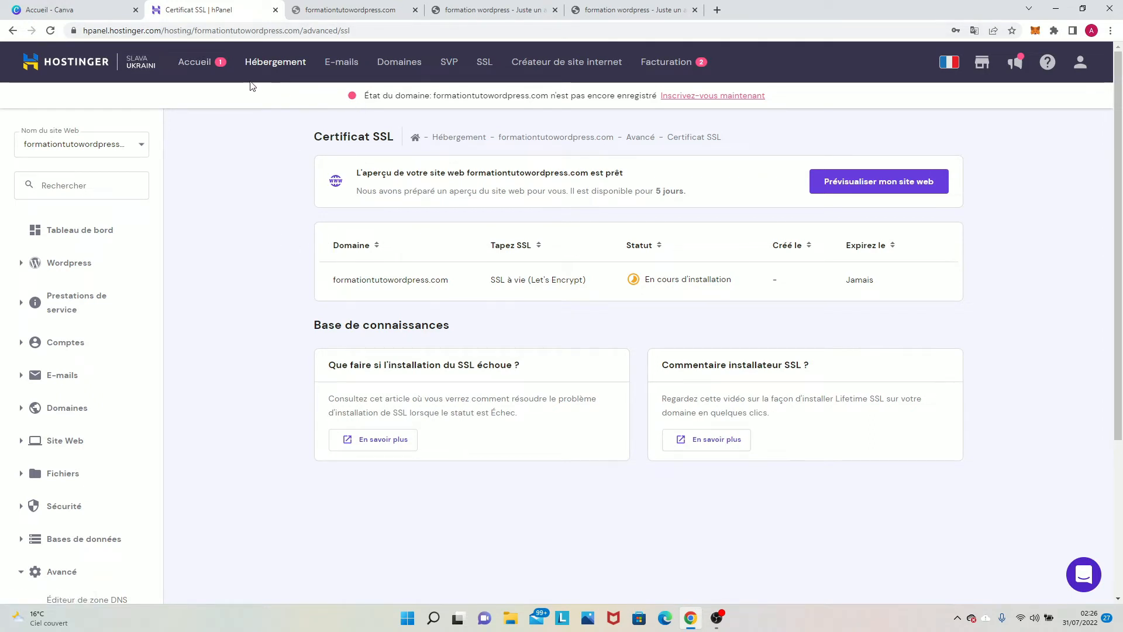
click(485, 63)
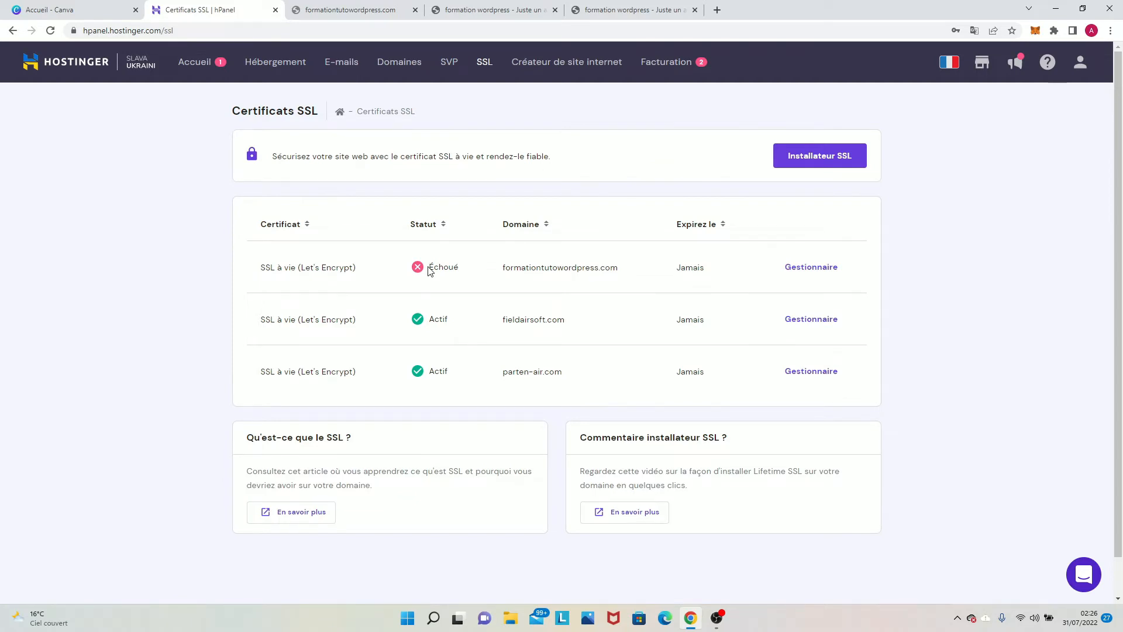
click(855, 158)
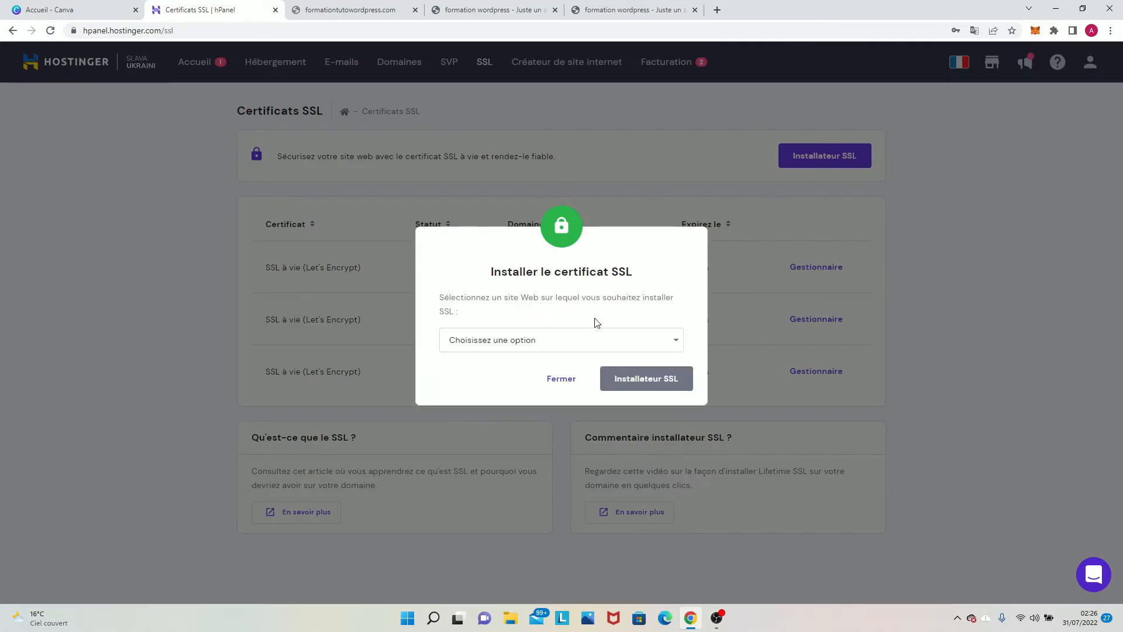
click(573, 350)
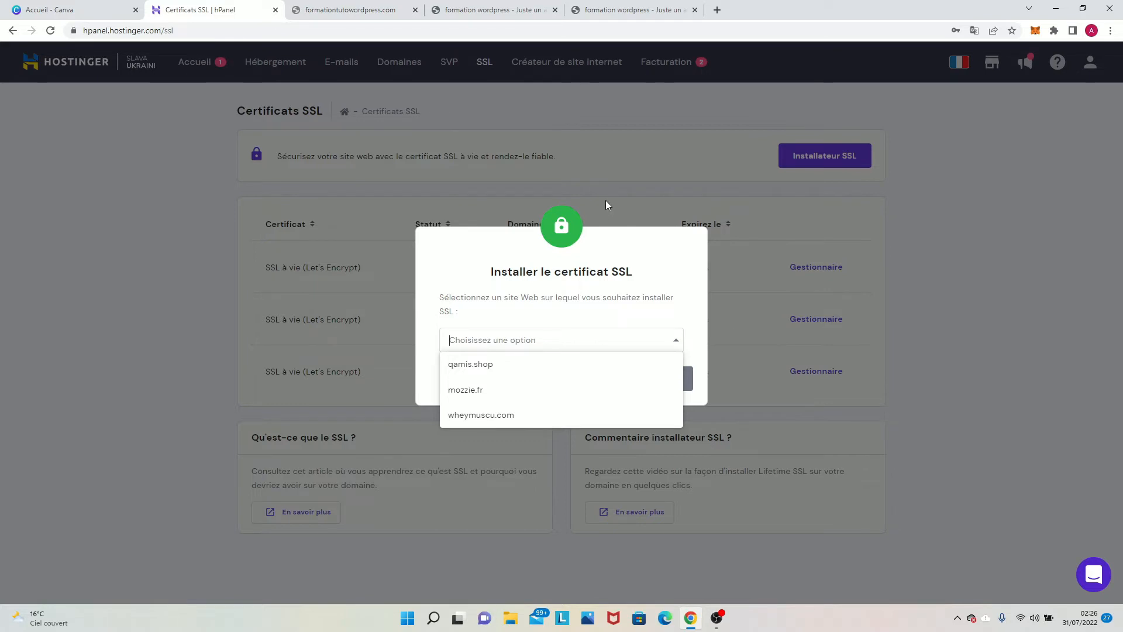
click(518, 268)
click(569, 384)
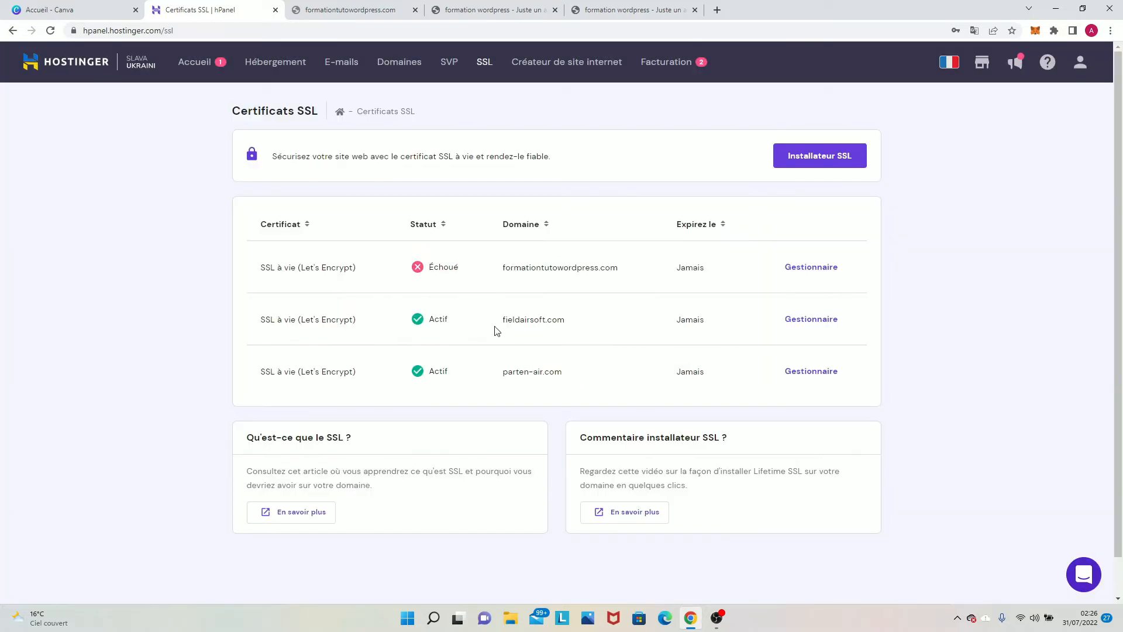
Open the hosting management page of formationtutowordpress.com and look through its WordPress, services, e-mail, domain and website tools.
click(275, 62)
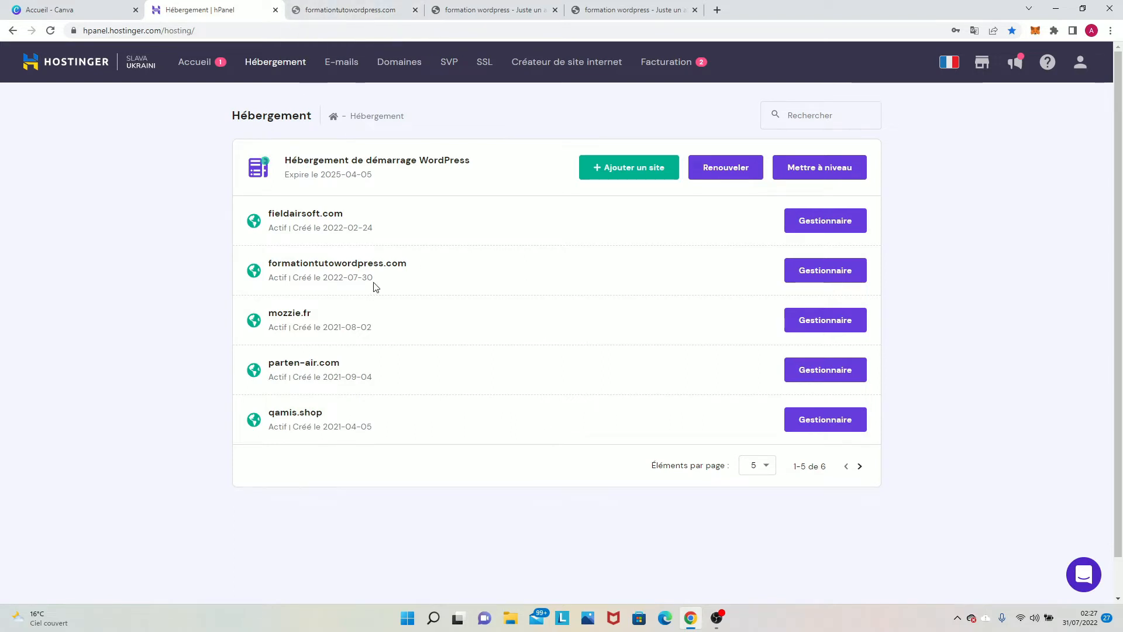
click(819, 280)
scroll(777, 321, down, 2)
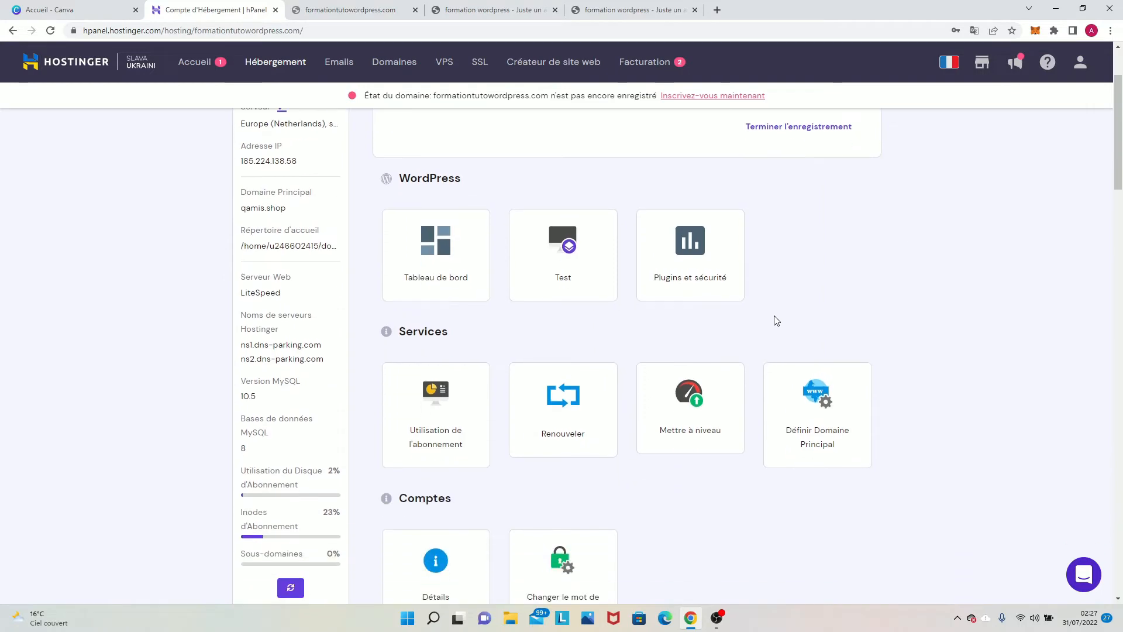
scroll(777, 321, down, 13)
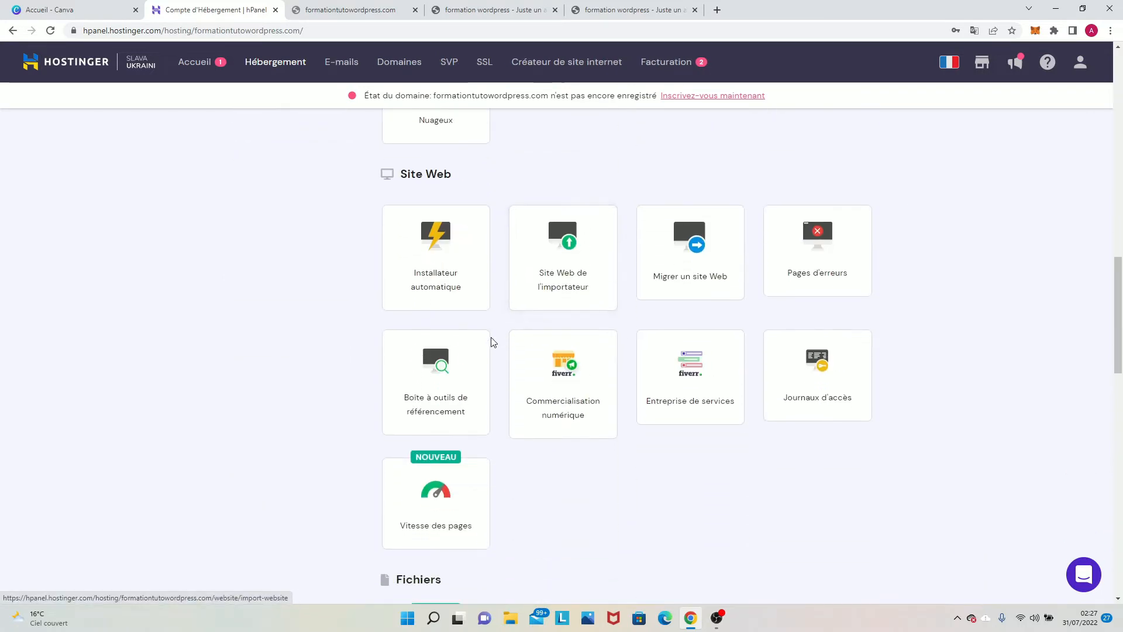
scroll(467, 346, down, 3)
scroll(467, 346, up, 11)
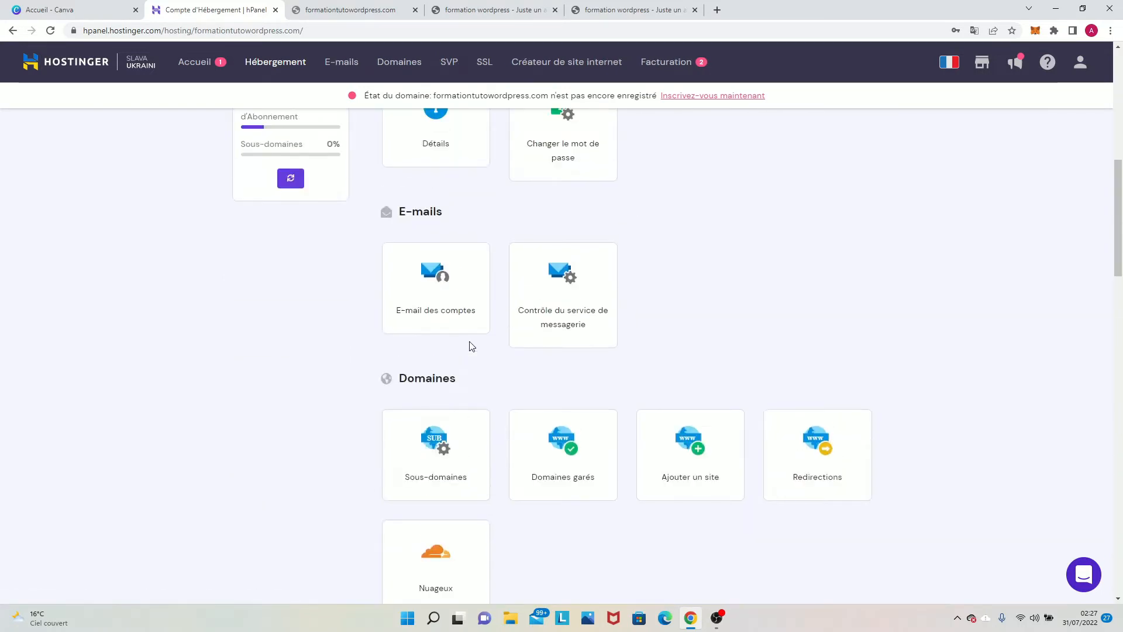
scroll(471, 346, up, 8)
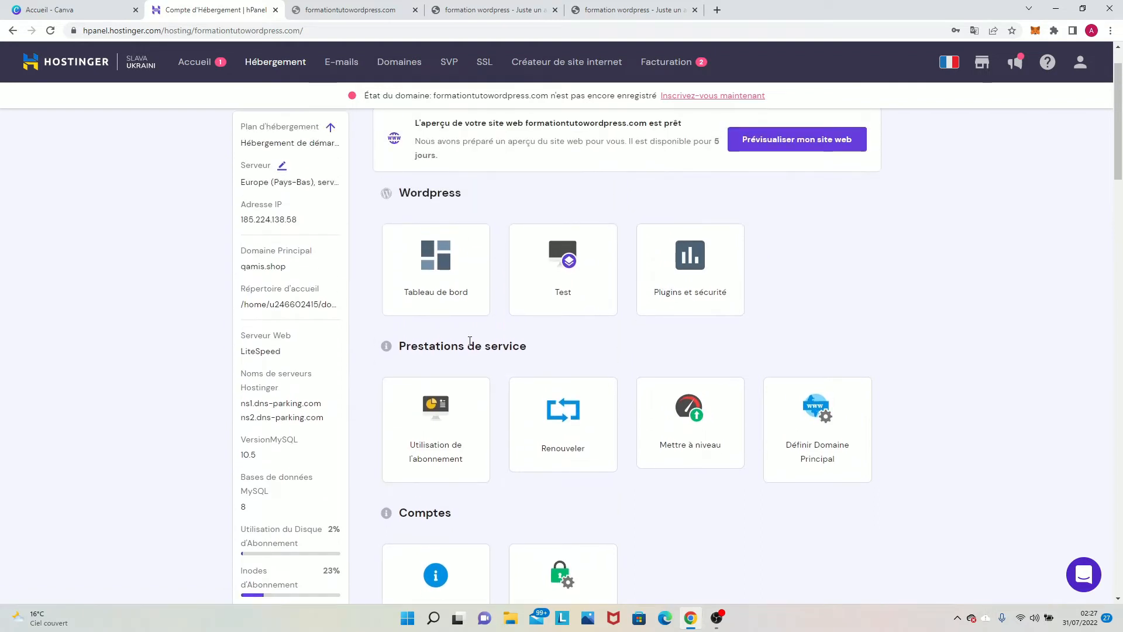
Open the site's WordPress overview in hPanel, launch its WordPress admin for editing, and close the old formationtutowordpress.com tab.
click(448, 271)
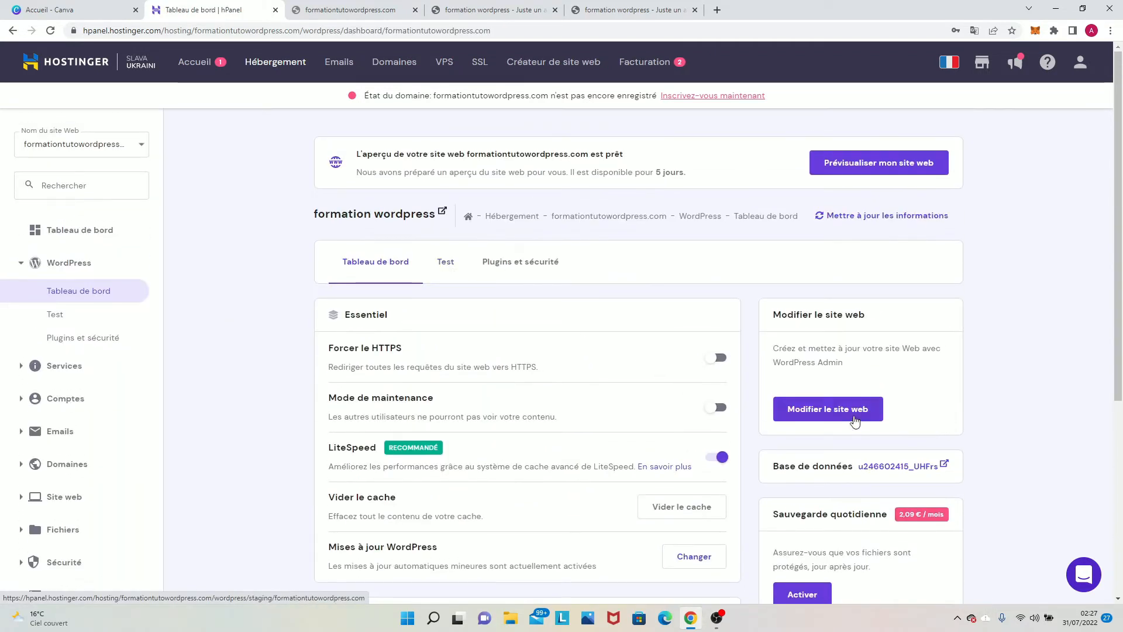
click(854, 416)
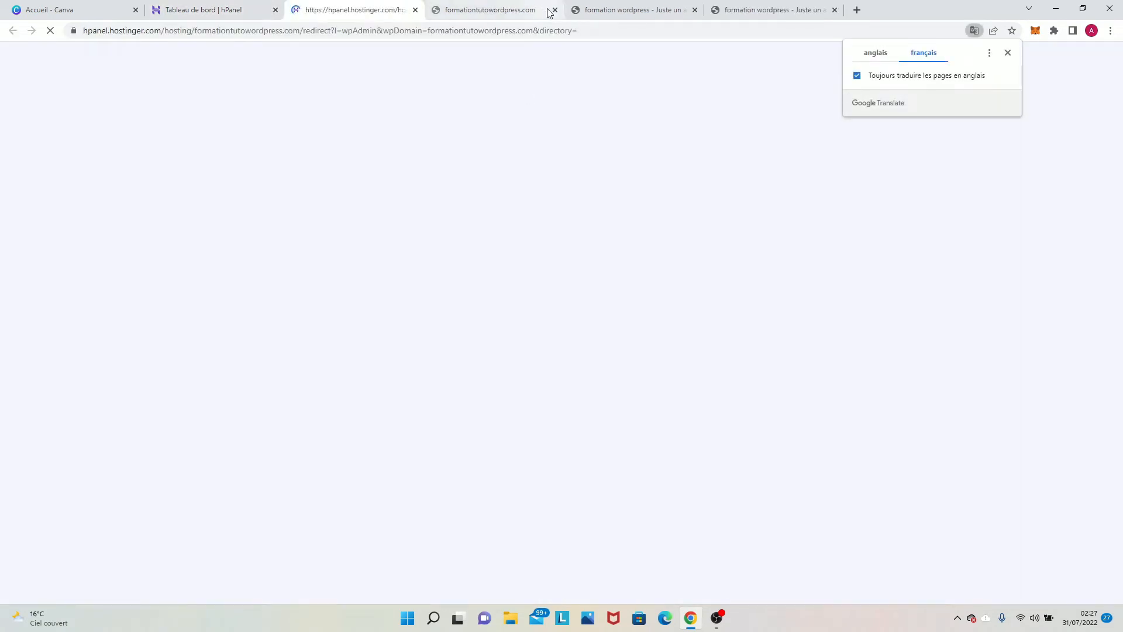
click(554, 10)
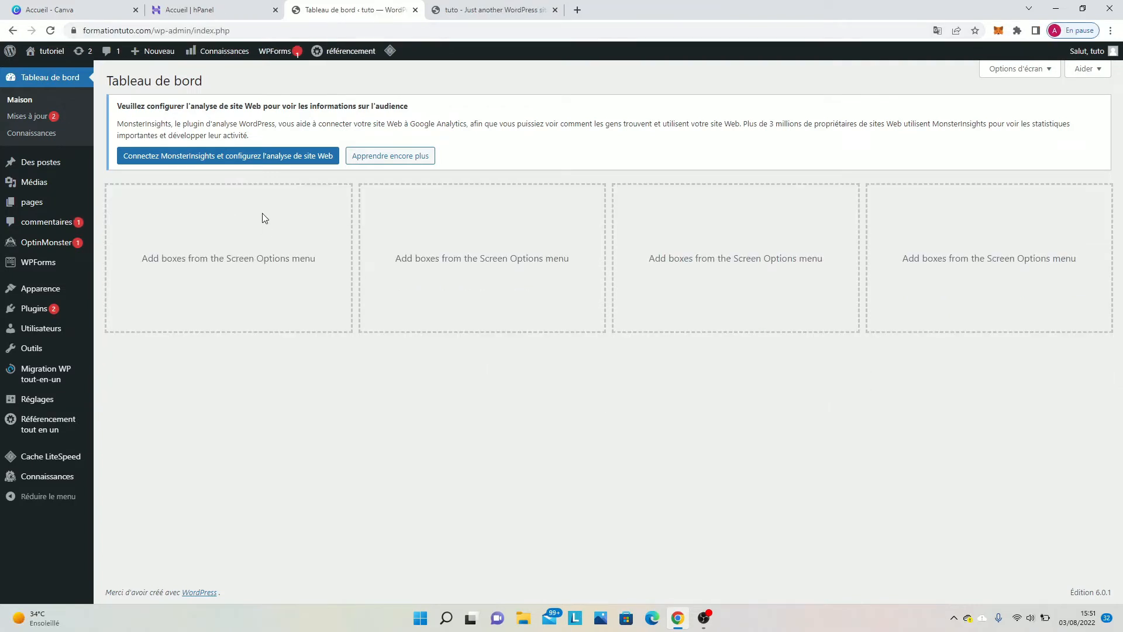
Inspect the https address of the formationtuto.com admin, then switch to hPanel and check the domain's SSL certificate status.
double_click(154, 30)
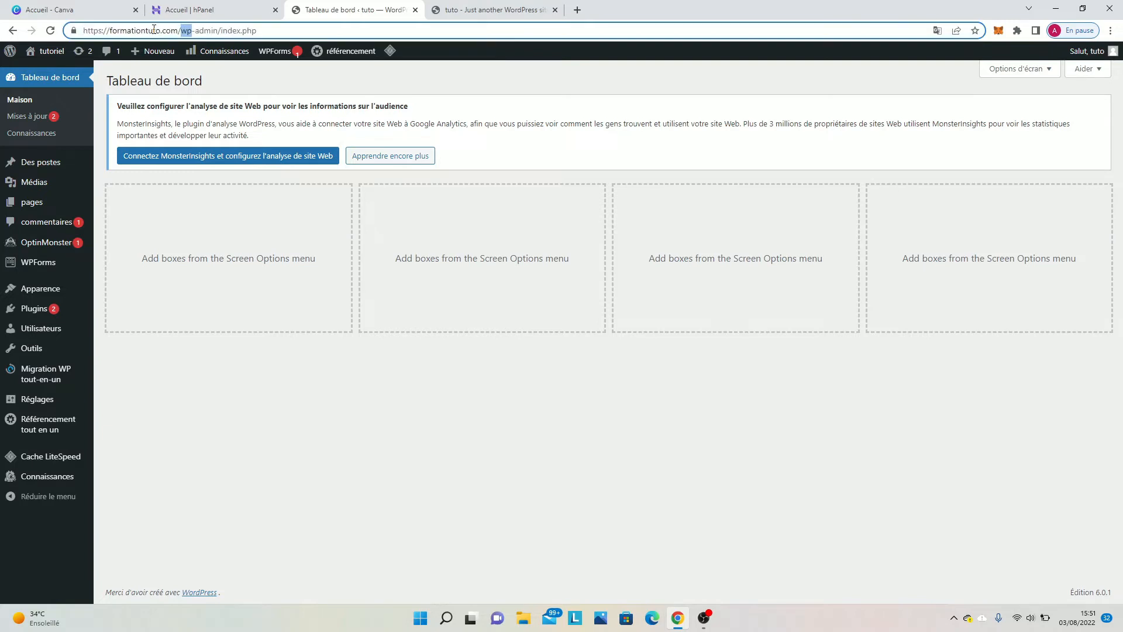
click(100, 31)
click(230, 12)
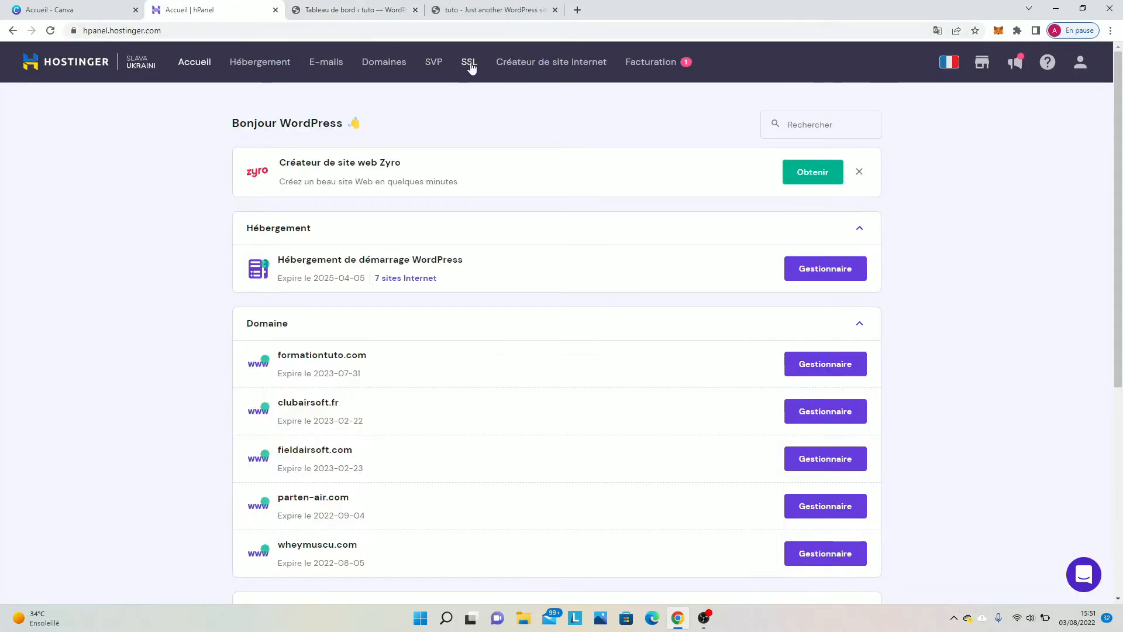
click(471, 65)
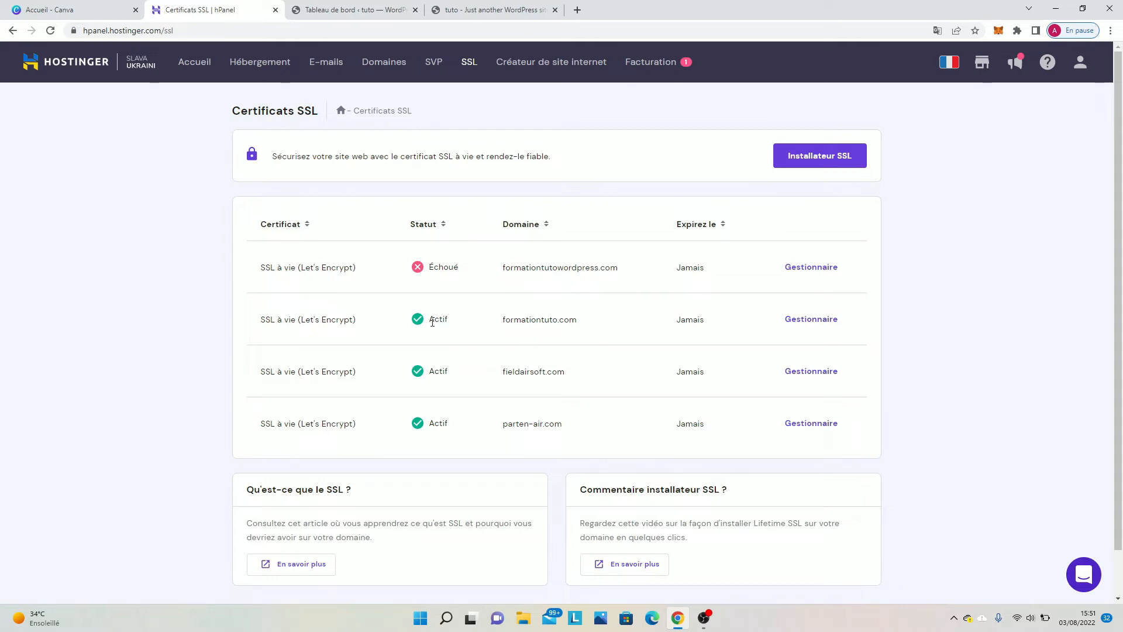
Switch to the formationtuto.com WordPress admin, view the public tuto site, and return to the admin dashboard.
click(381, 5)
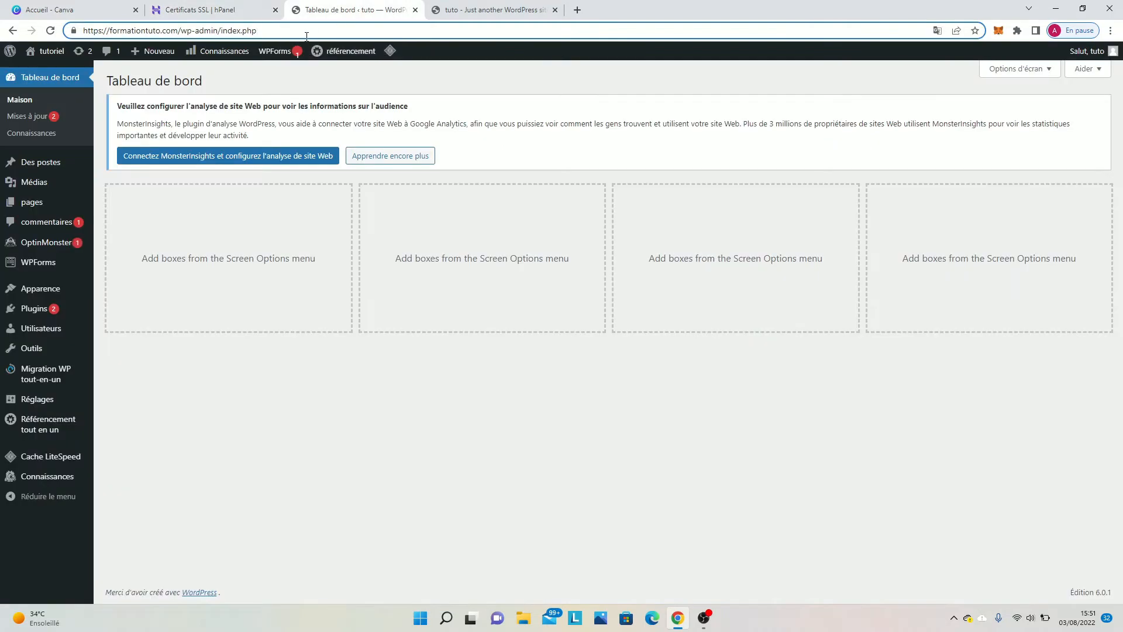
click(458, 6)
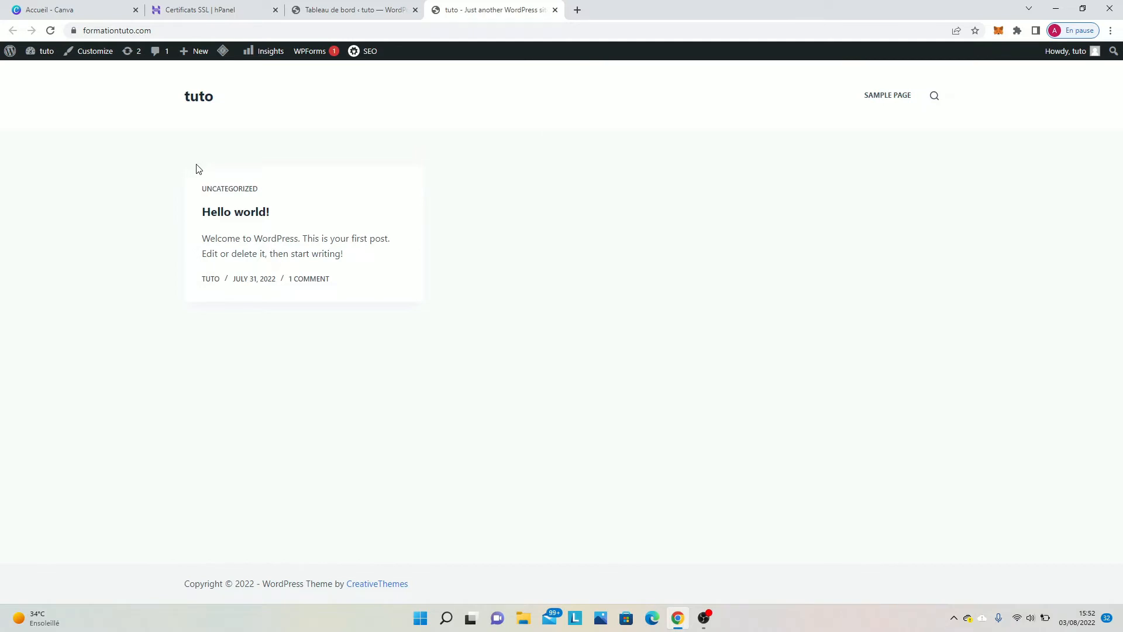
click(382, 9)
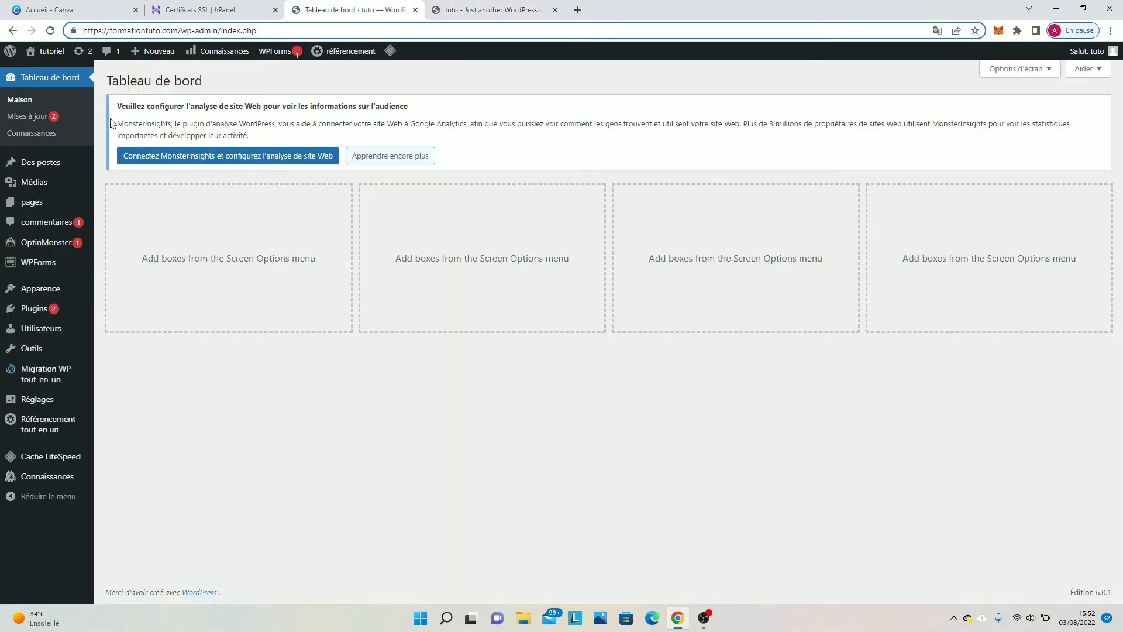
Open the list of all pages, add a new page, dismiss the backup notice and title the page "Accueil".
mouse_move(58, 208)
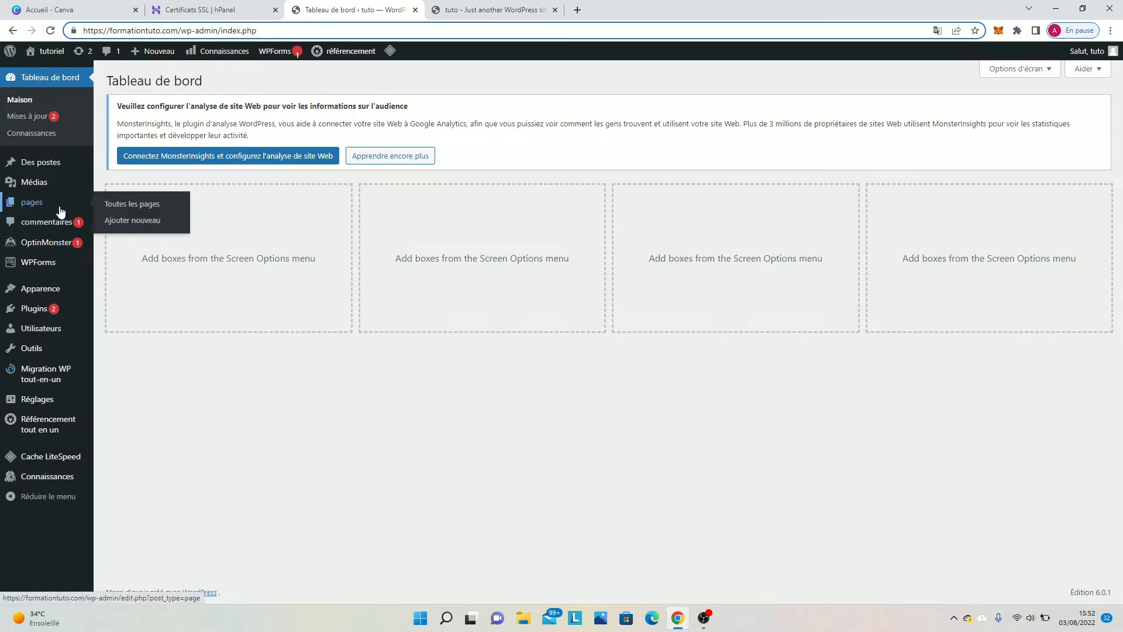
click(120, 212)
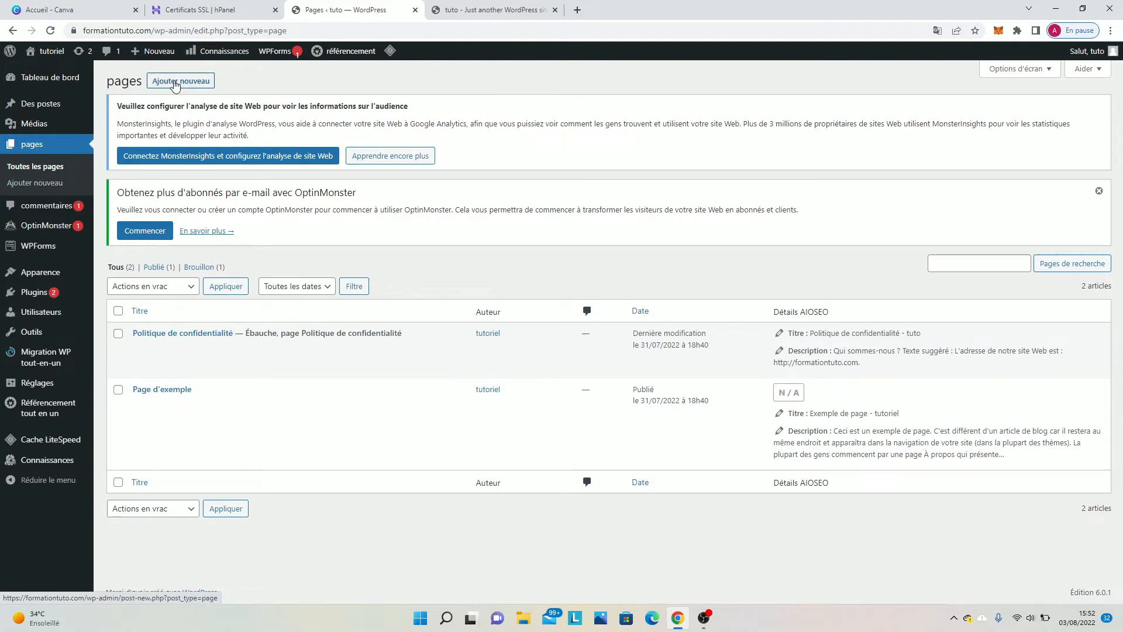
click(183, 83)
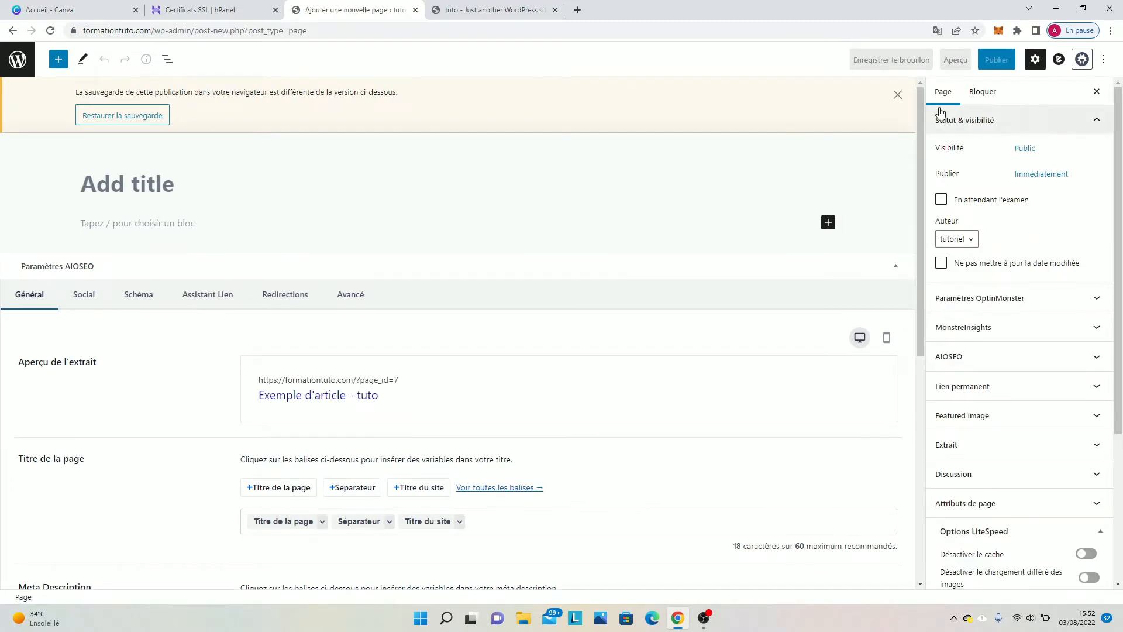
click(898, 95)
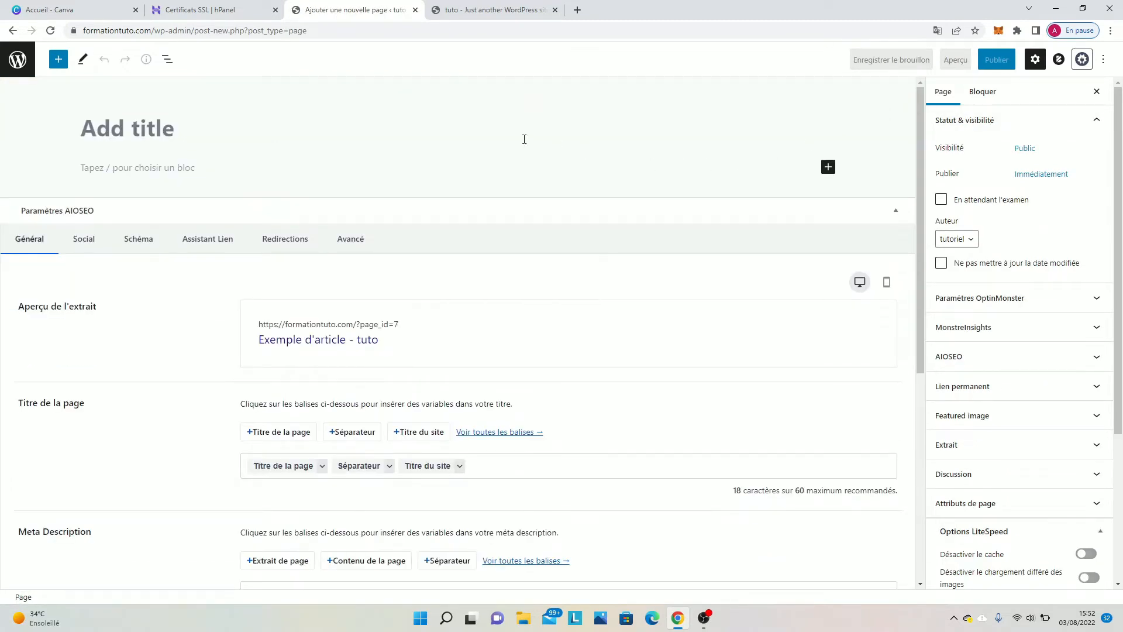
text(Acceu)
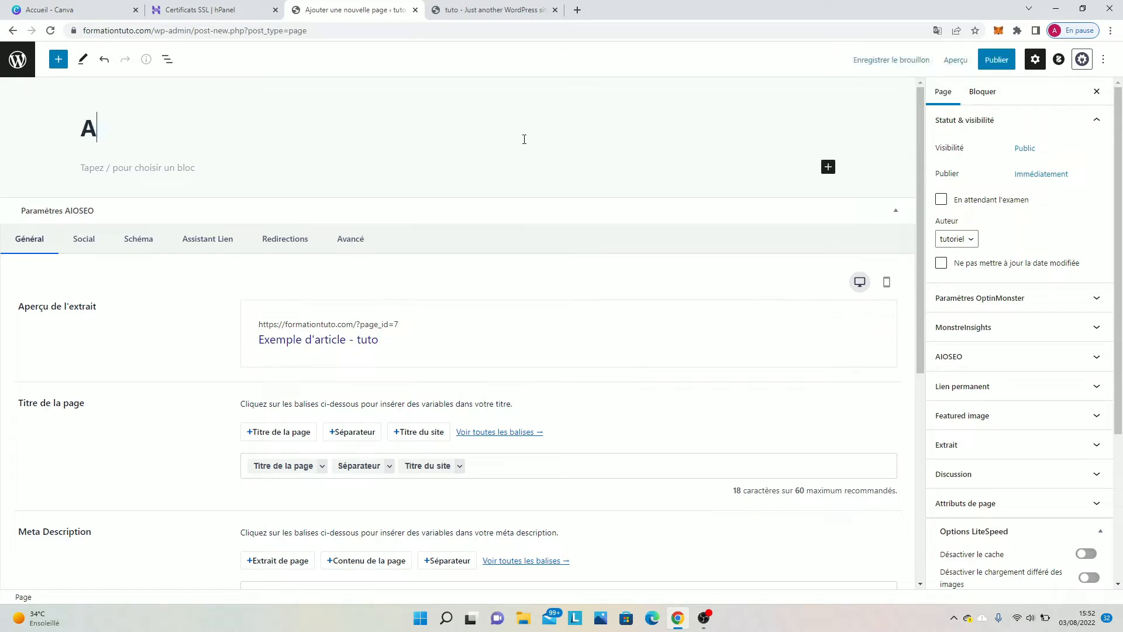
key(BackSpace)
key(BackSpace)
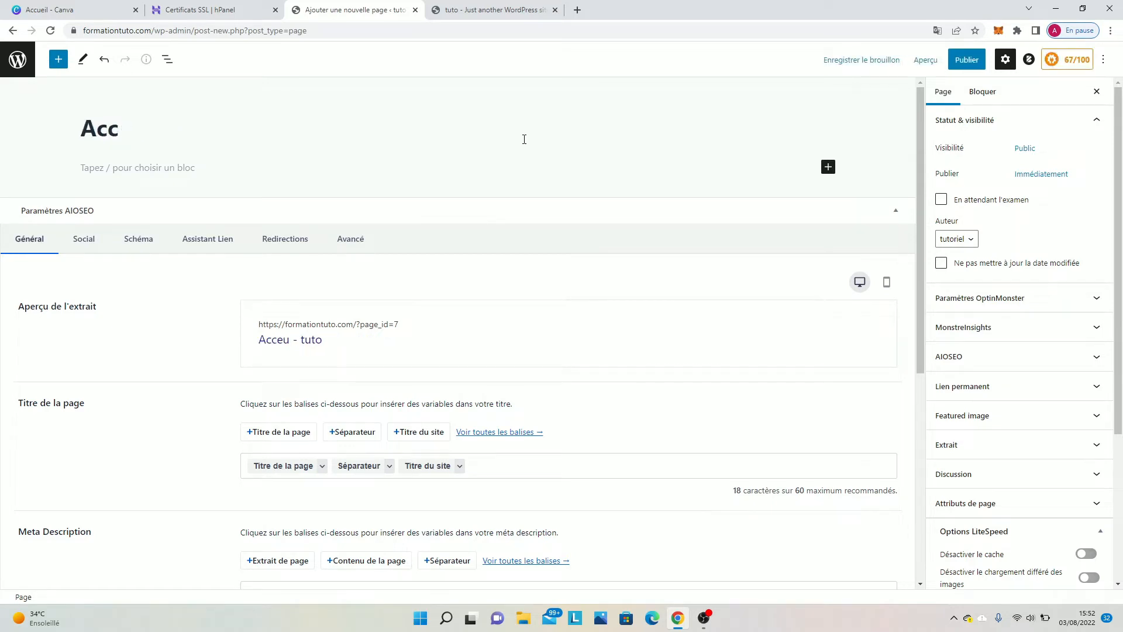
text(ueil)
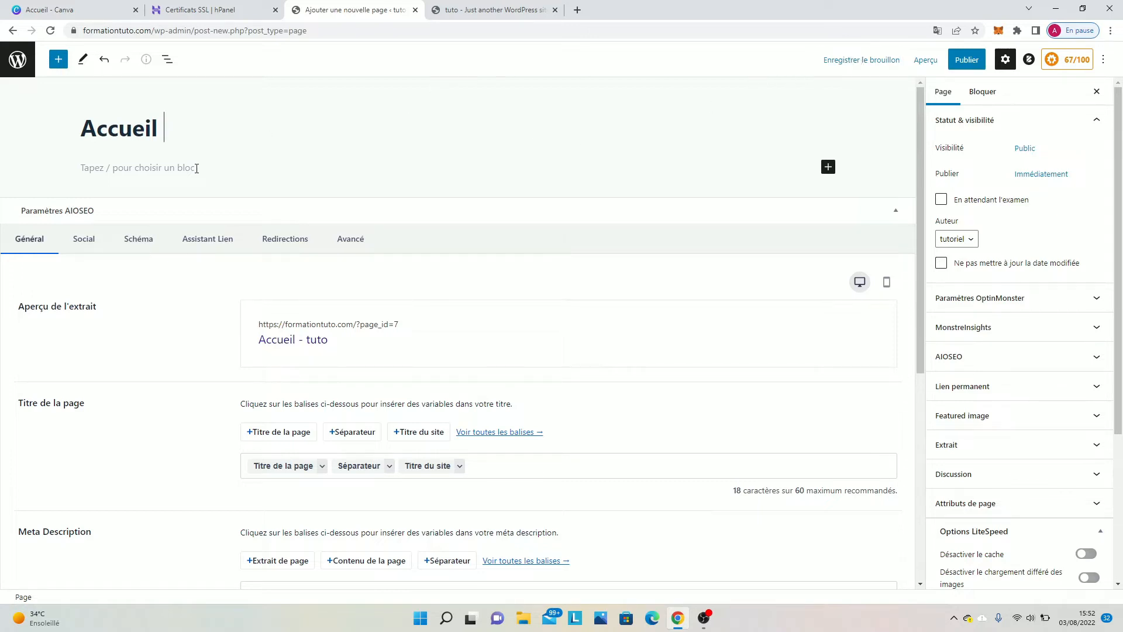
Preview the Accueil page in the mobile and tablet layouts, then return to the desktop layout.
click(917, 61)
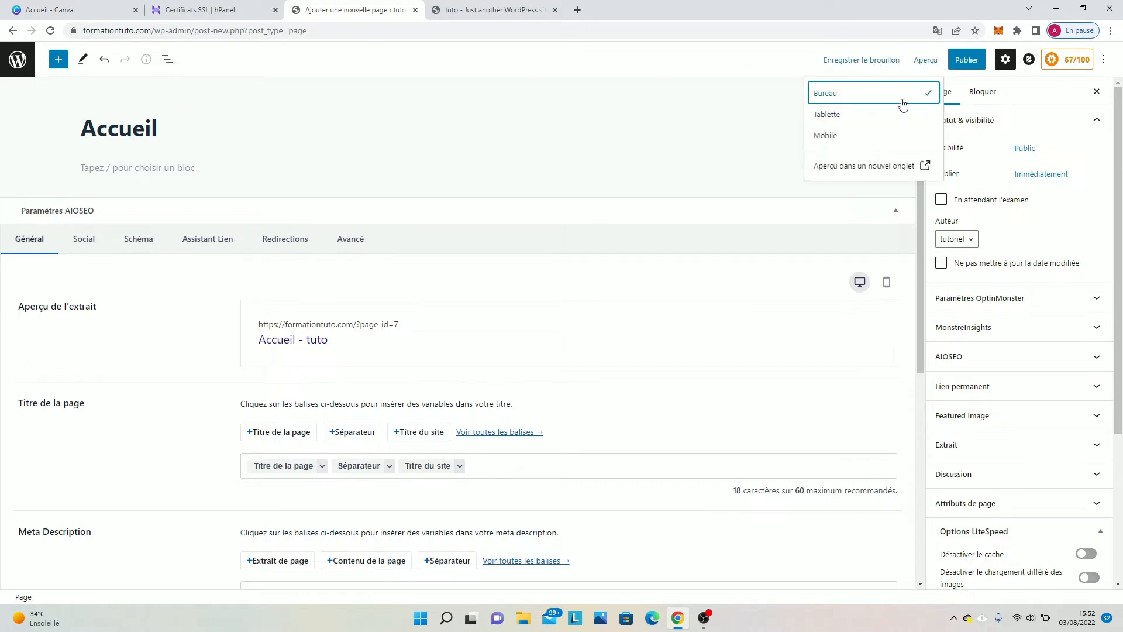
click(888, 139)
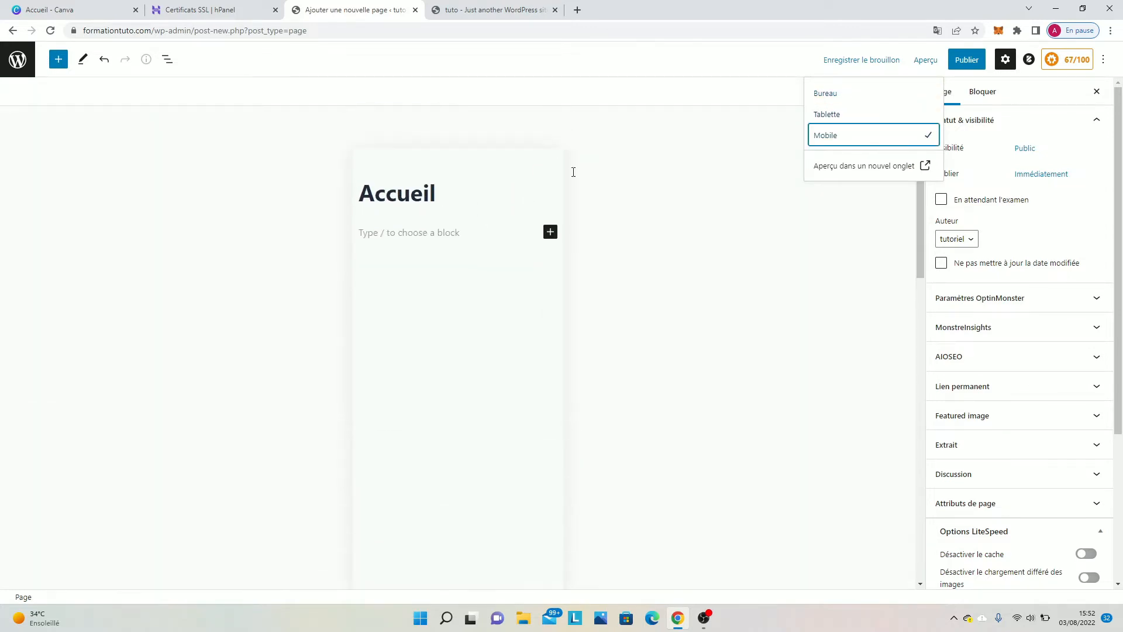
click(841, 114)
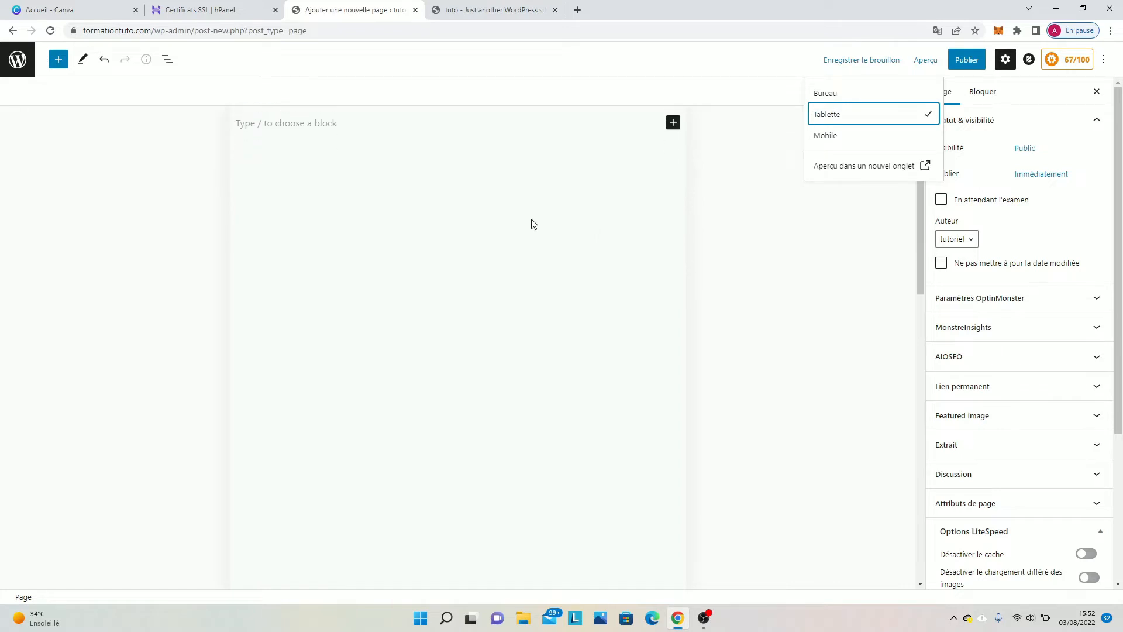
click(856, 93)
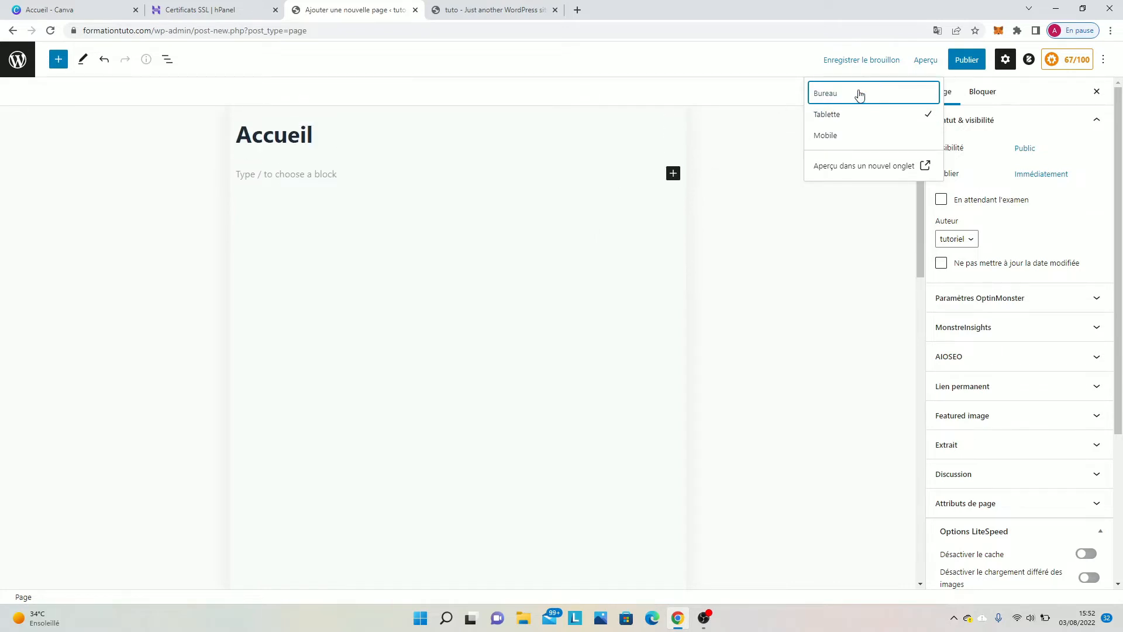
Publish the Accueil page after reviewing its visibility options, keeping it public.
click(964, 61)
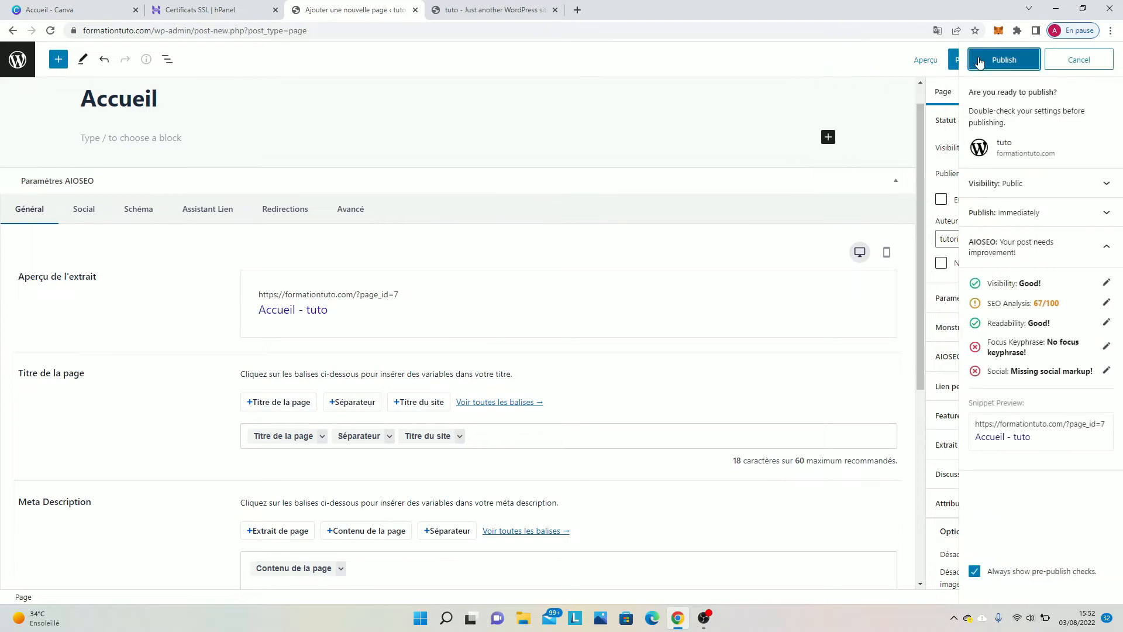
click(1021, 185)
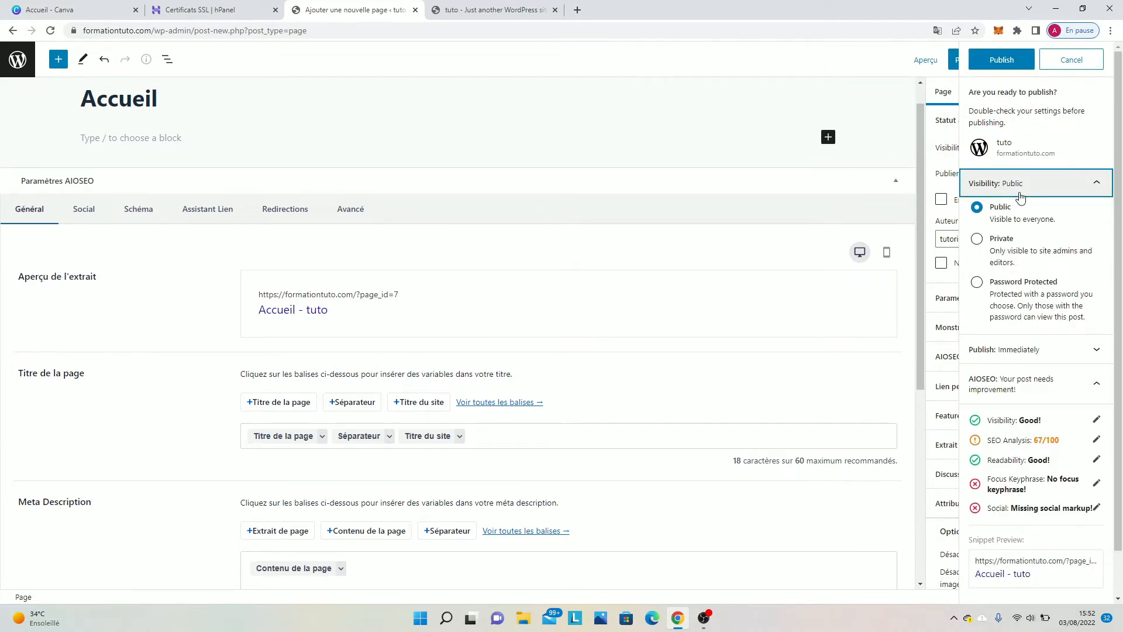
click(1021, 185)
click(1003, 62)
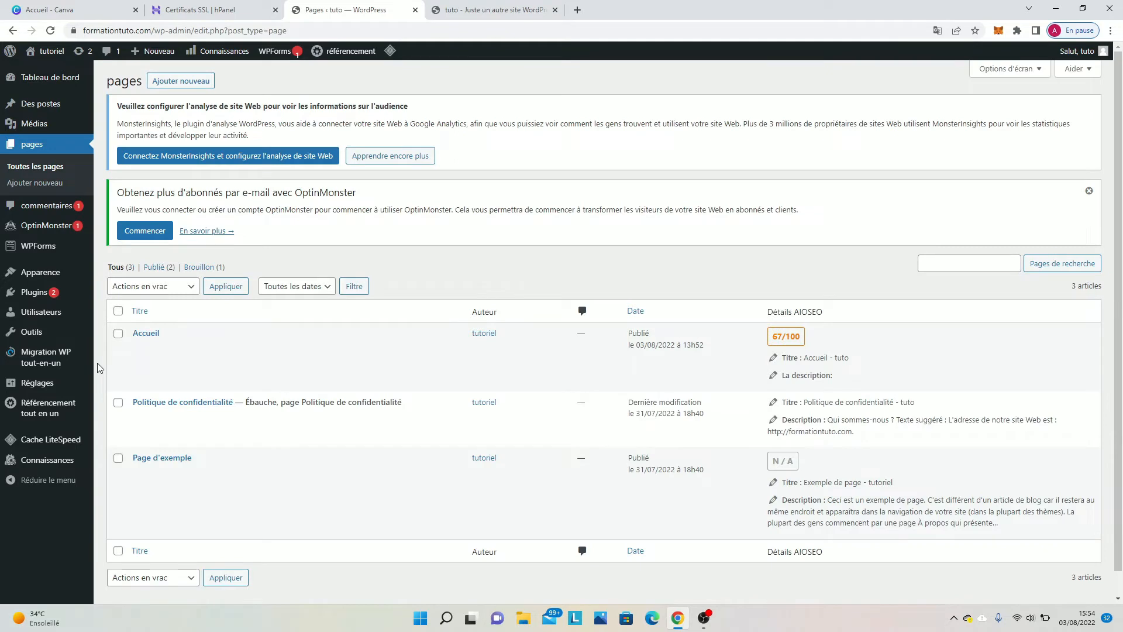
Open the published Accueil page in the editor, look over its content and SEO settings, and return to the pages list.
click(151, 334)
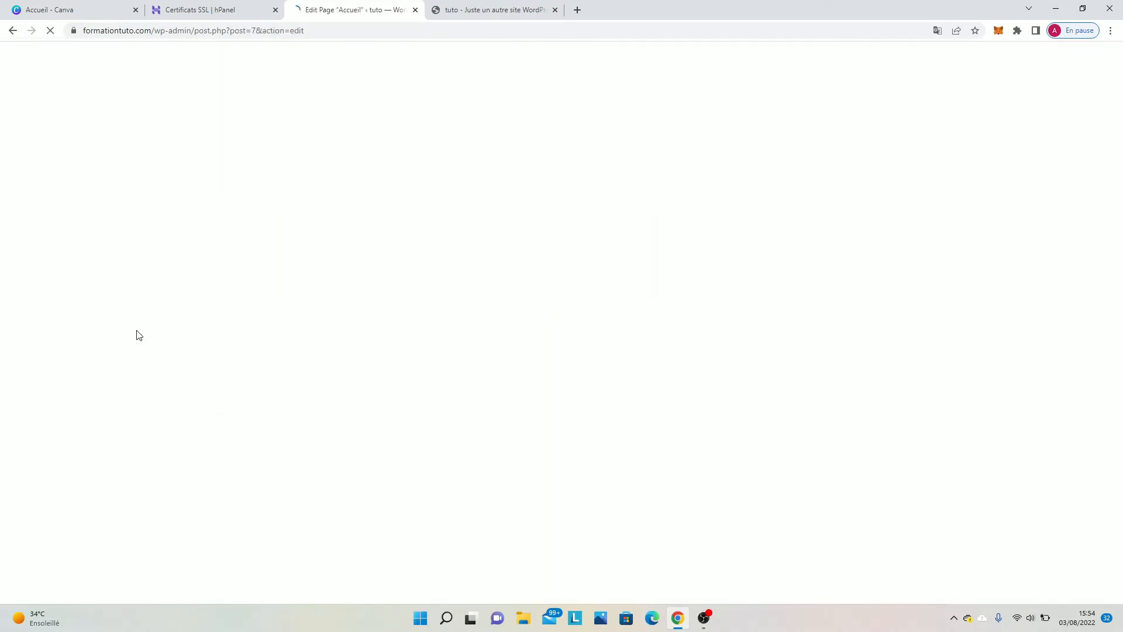
scroll(444, 155, down, 3)
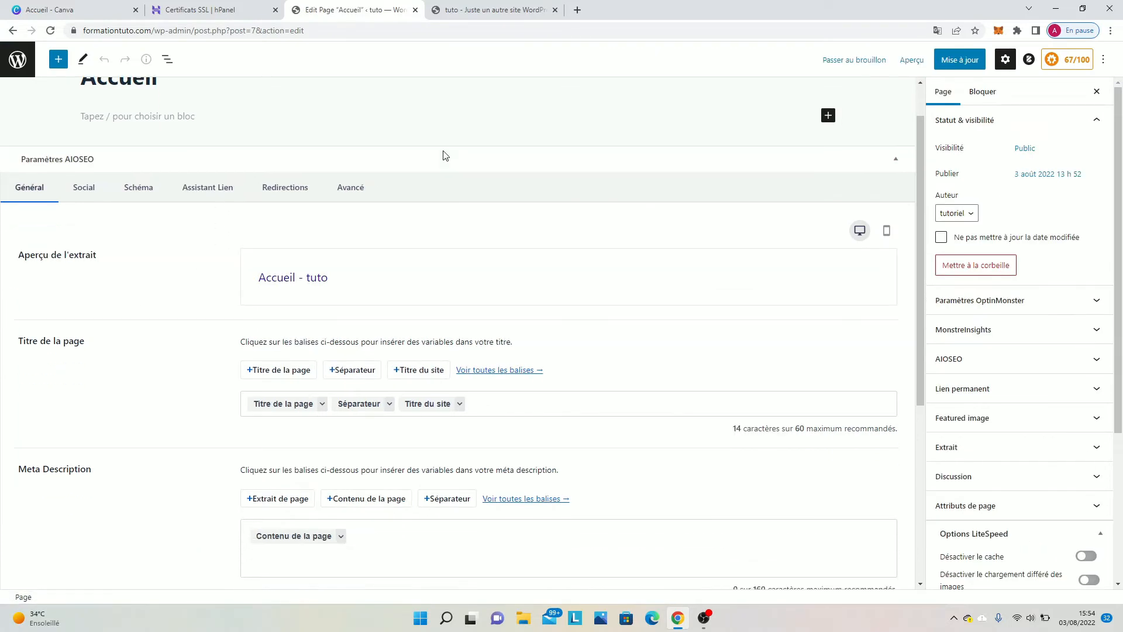
scroll(448, 158, up, 2)
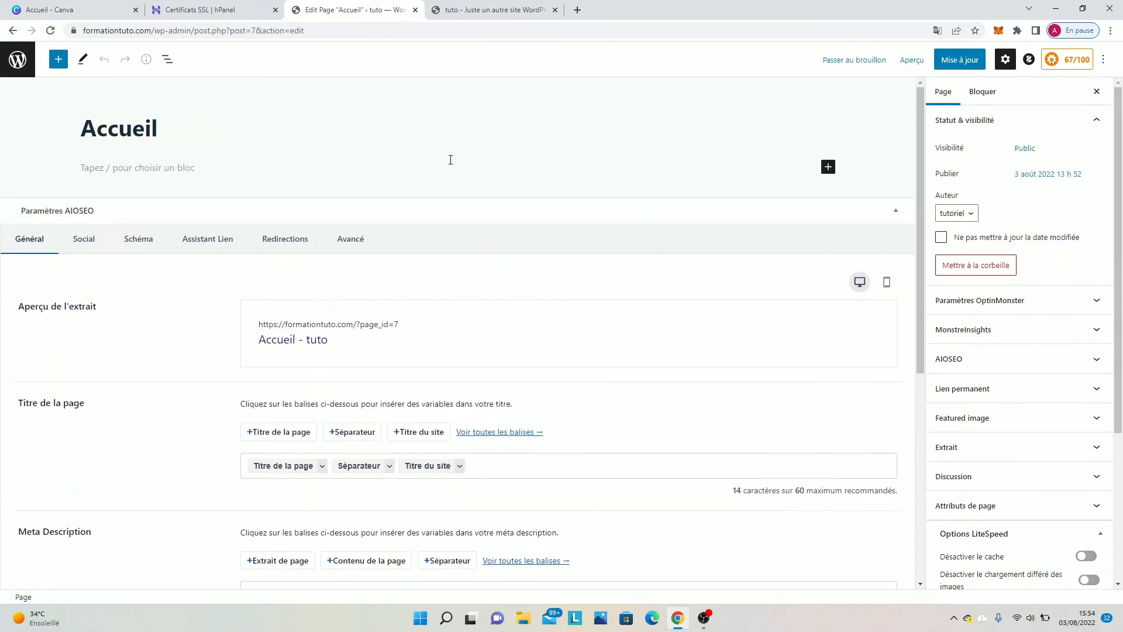
click(18, 59)
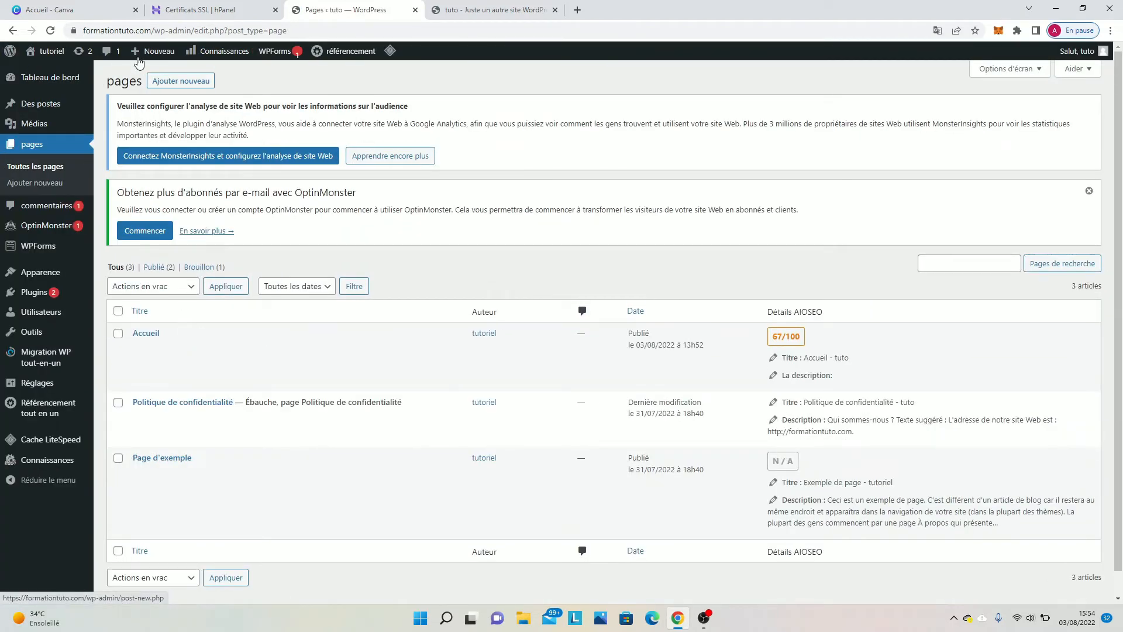
Add a new page titled "Contact", publish it, attempt the editor recovery and return to the pages list.
click(179, 83)
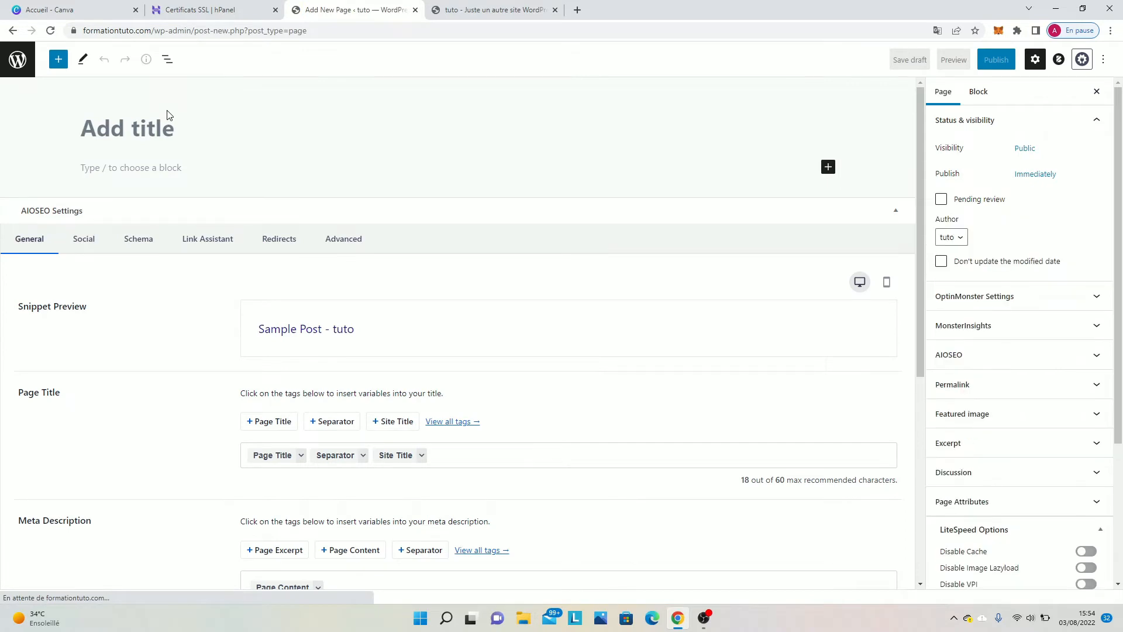
text(Contact)
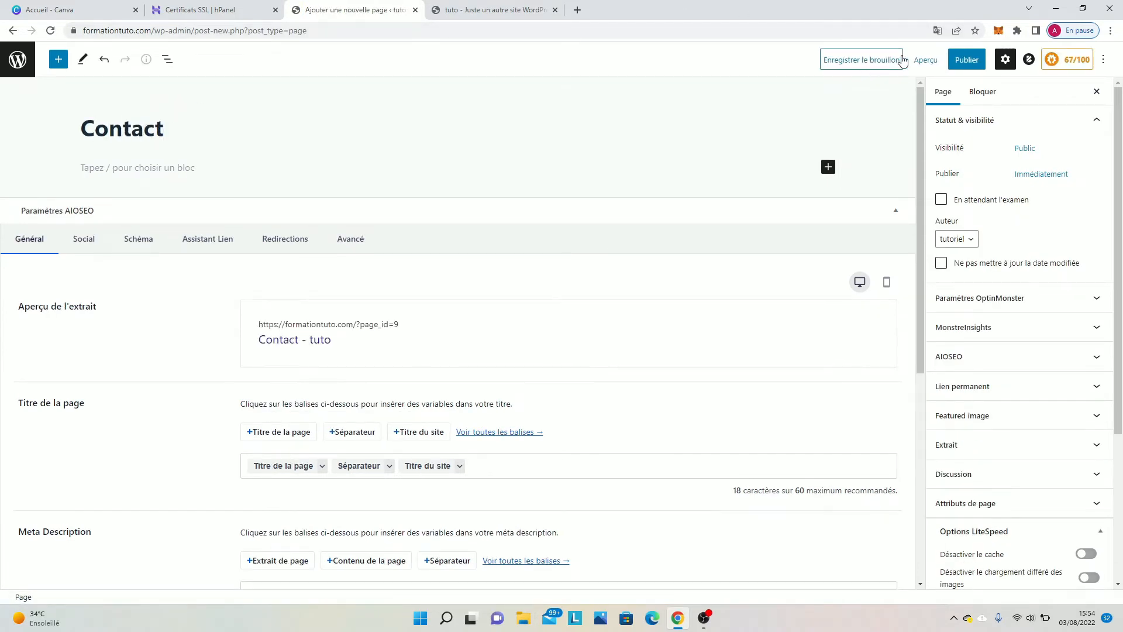
click(973, 69)
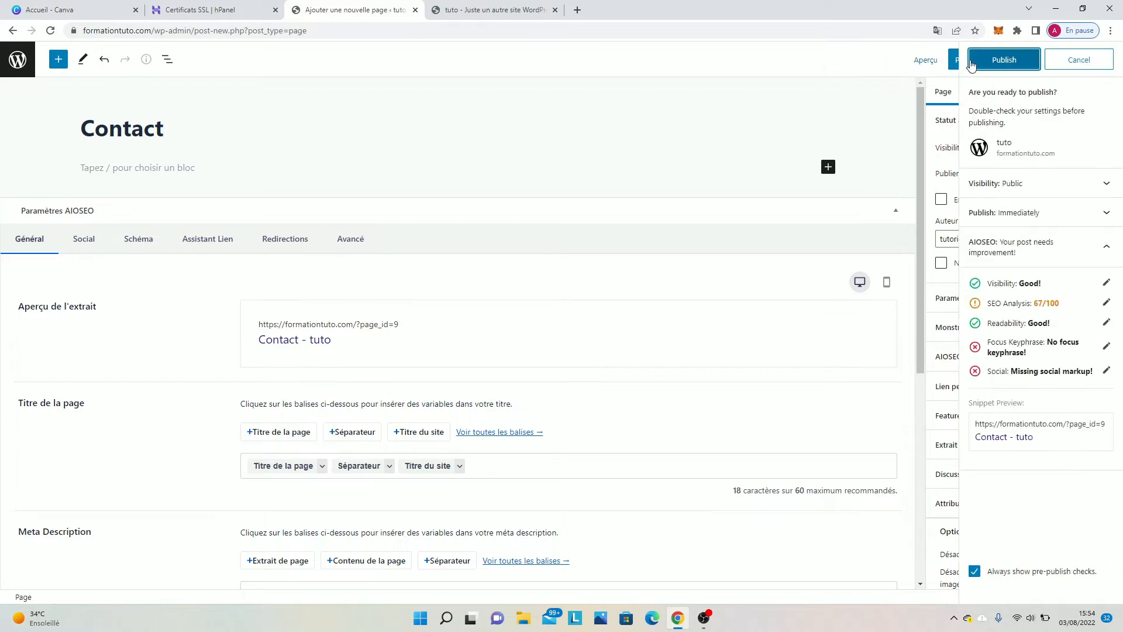
click(1001, 56)
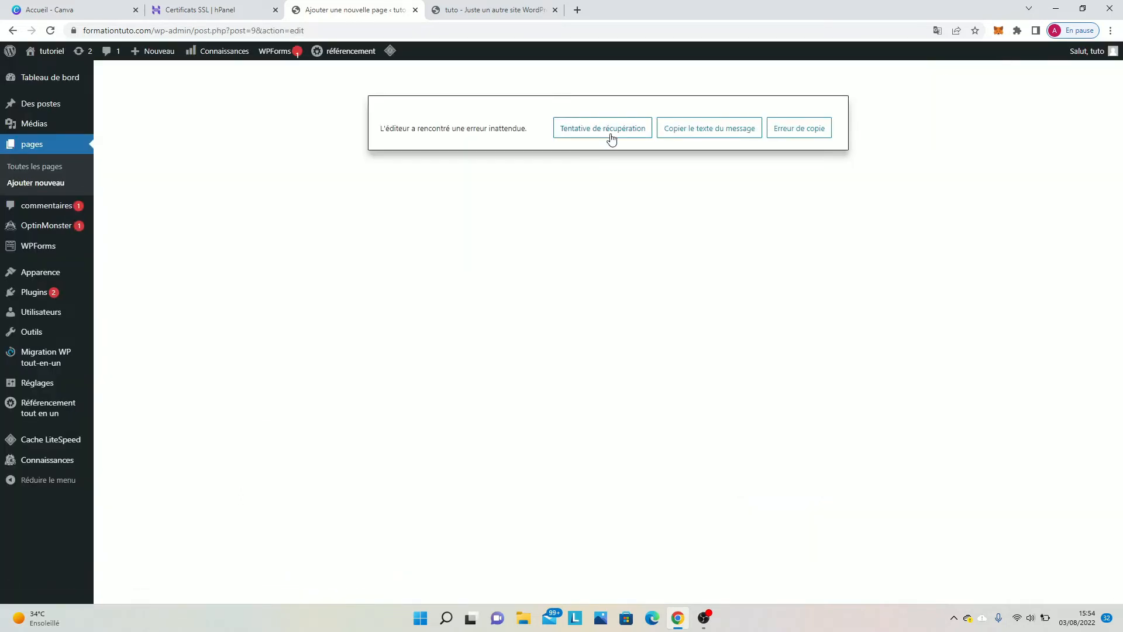
click(612, 138)
click(20, 152)
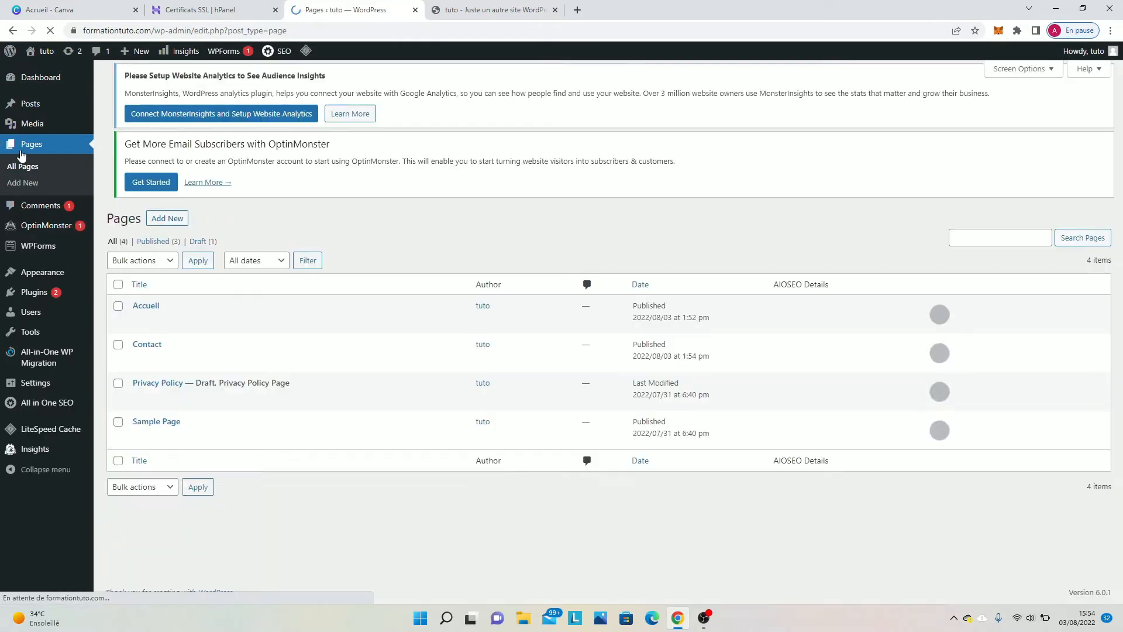
Check the pages list and add another new page titled "Mentions Légales".
scroll(170, 202, down, 1)
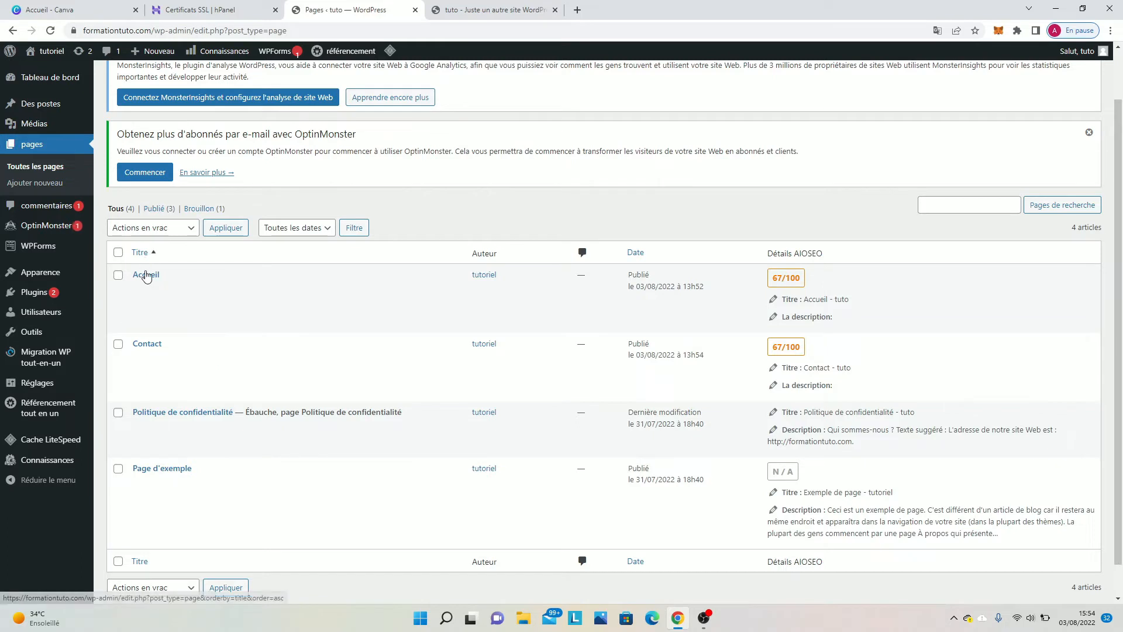
scroll(30, 169, up, 1)
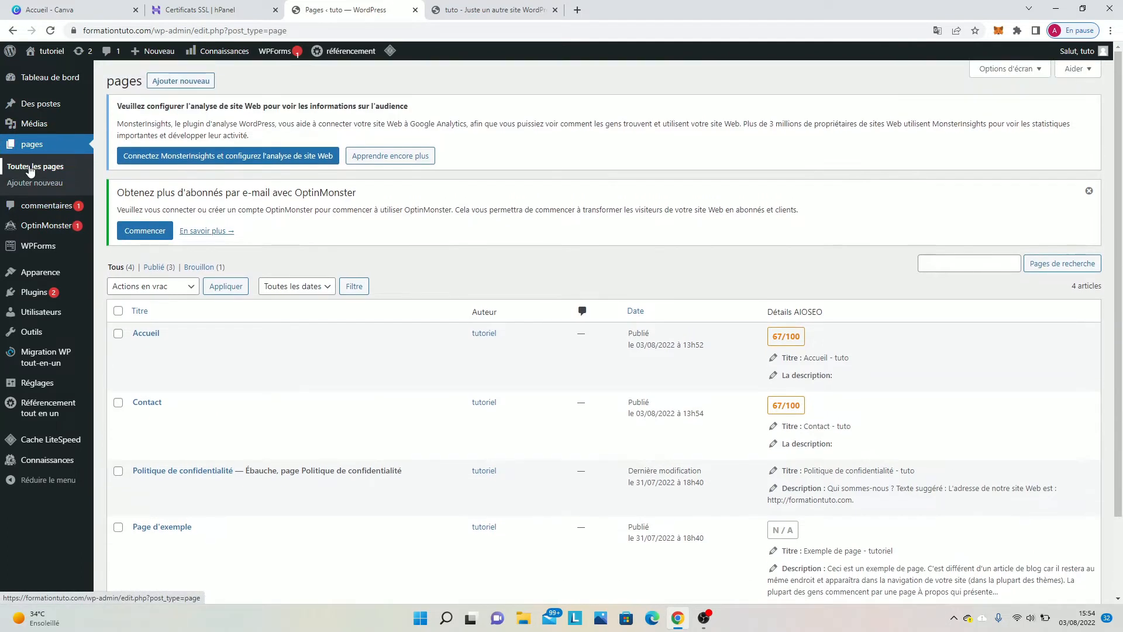
click(184, 81)
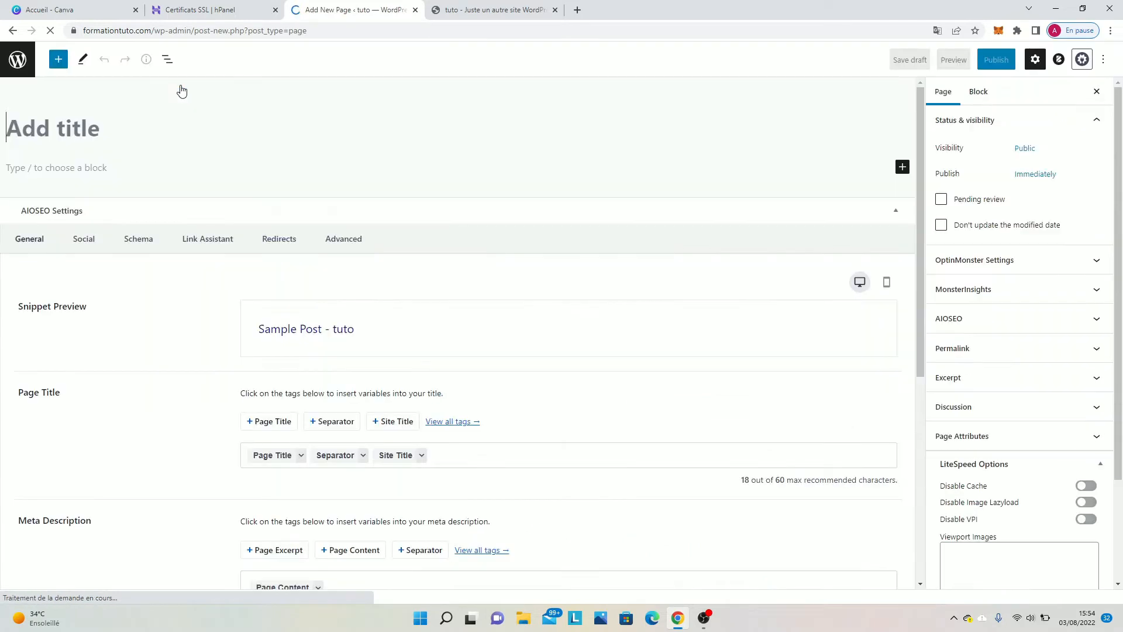
text(M)
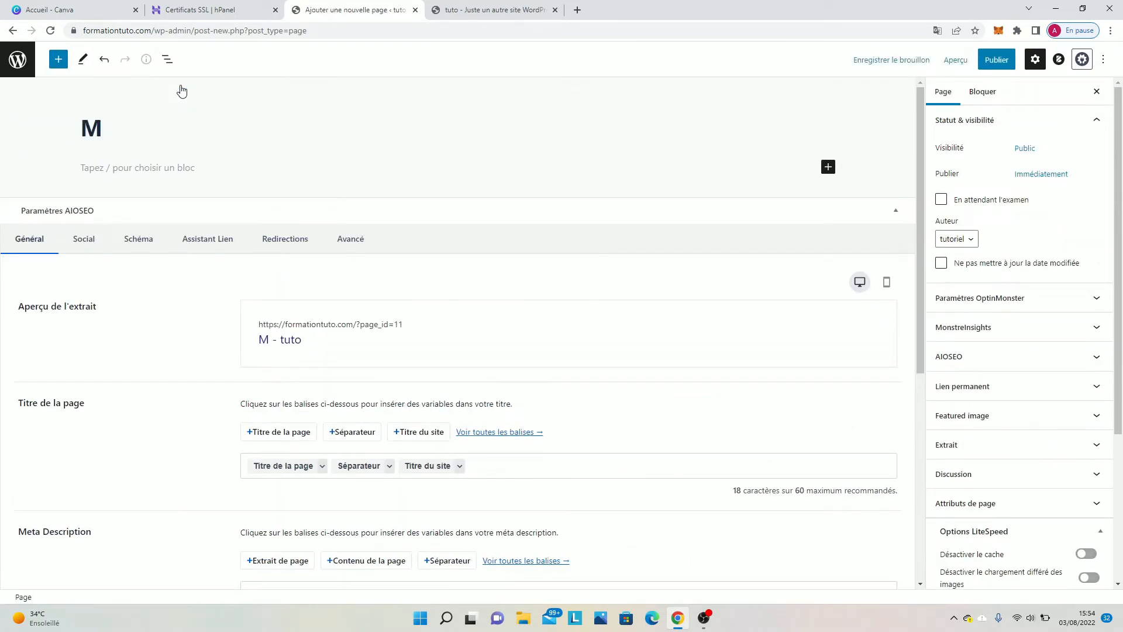
text(entions )
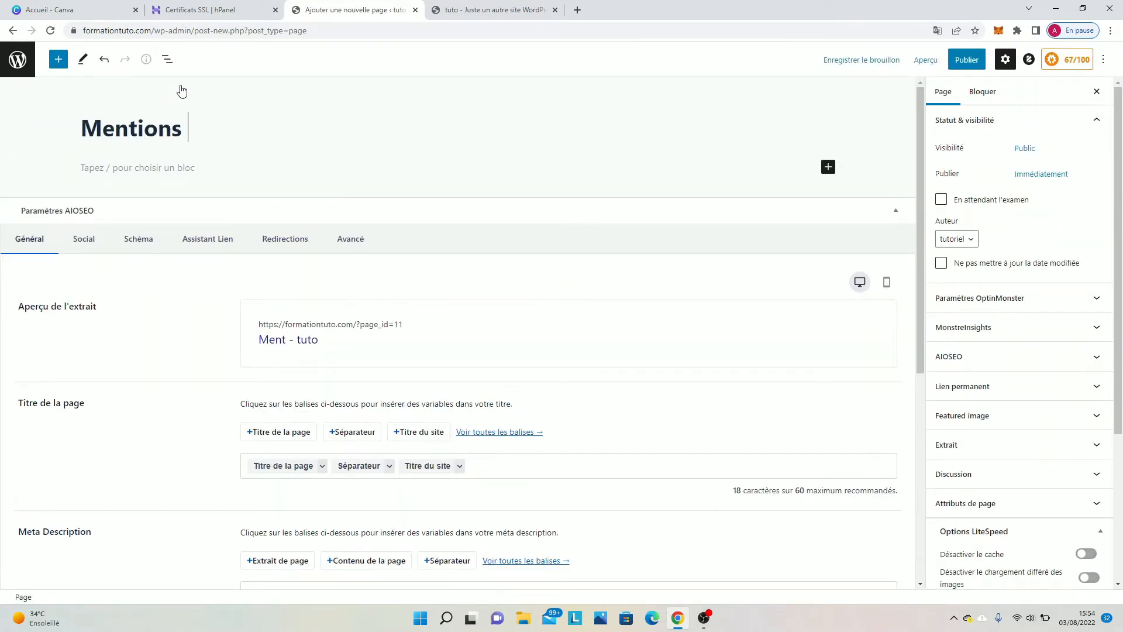
text(Lég)
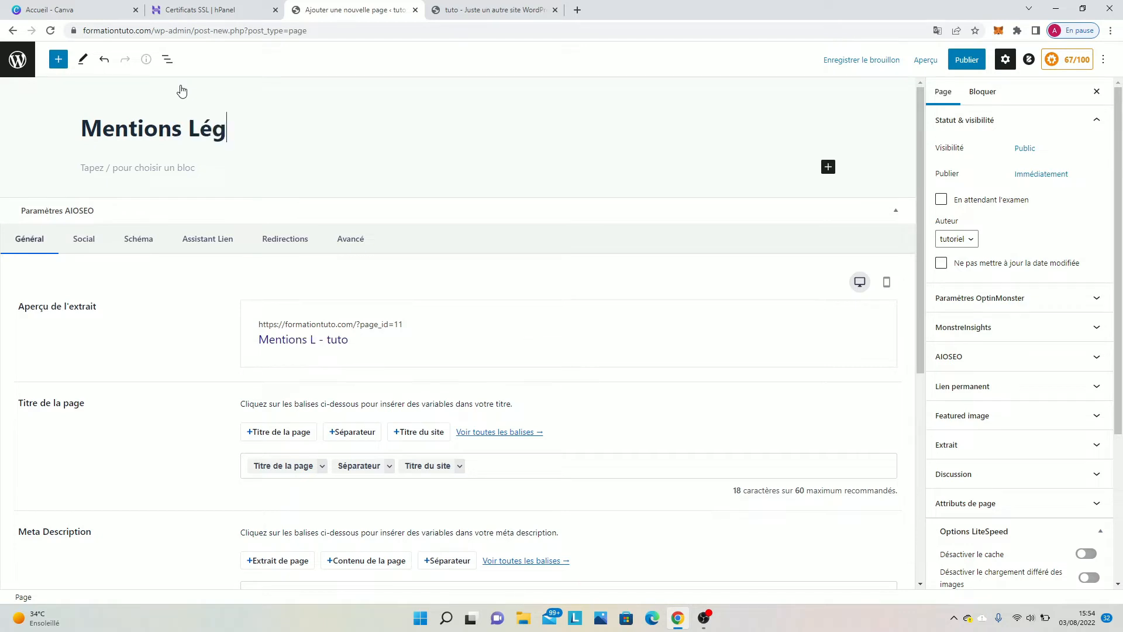
text(ales)
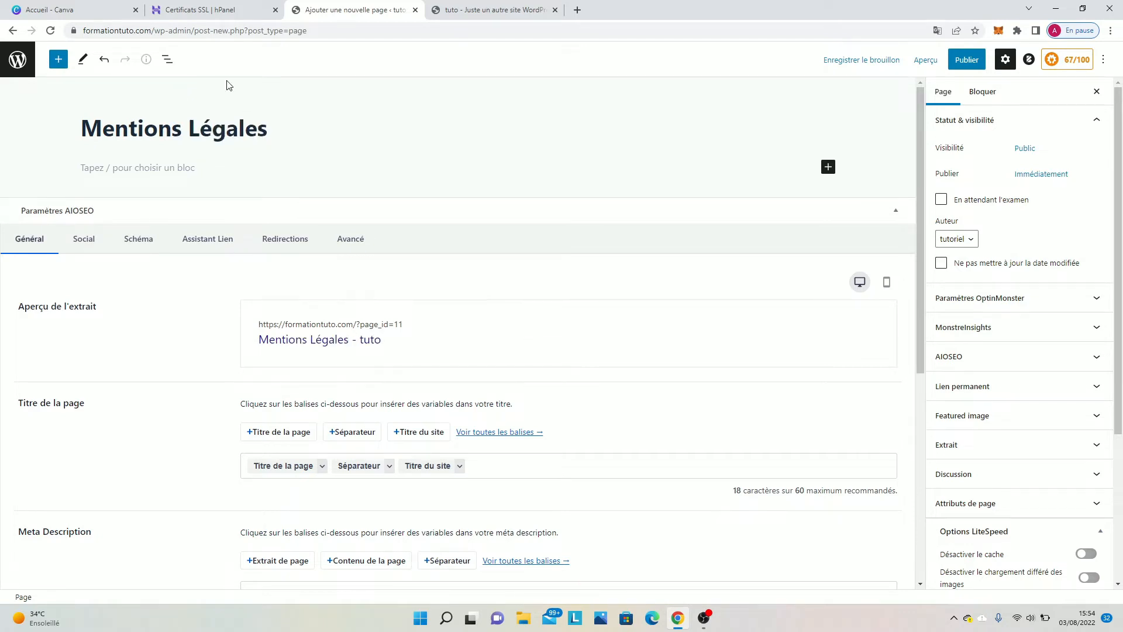
Publish the Mentions Légales page, attempt the editor recovery and return to the pages list.
click(964, 61)
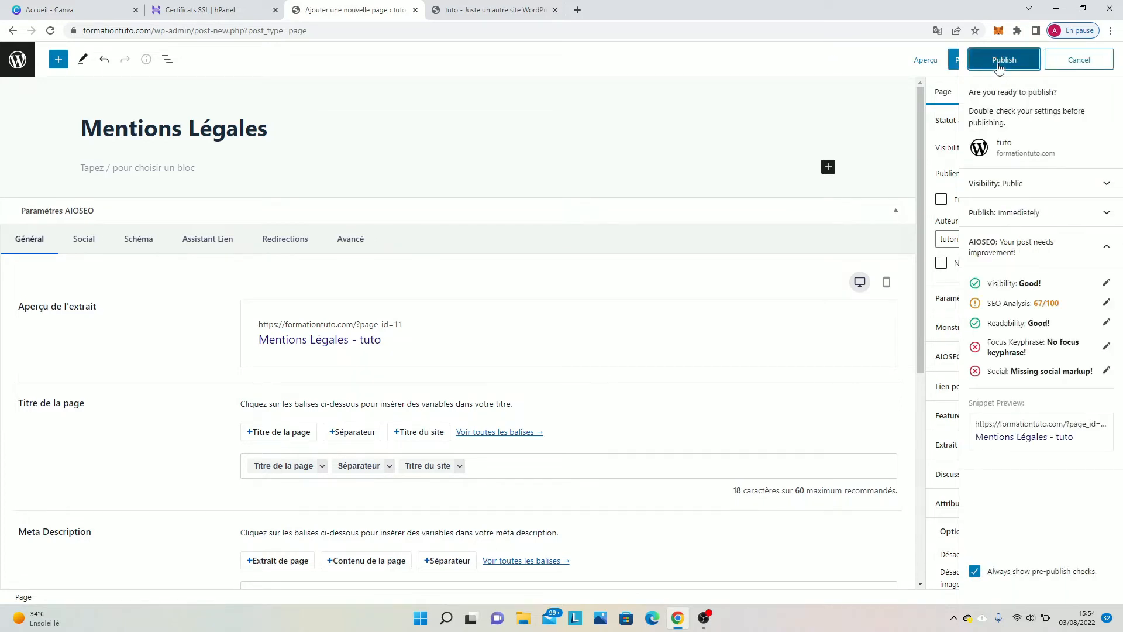
click(908, 123)
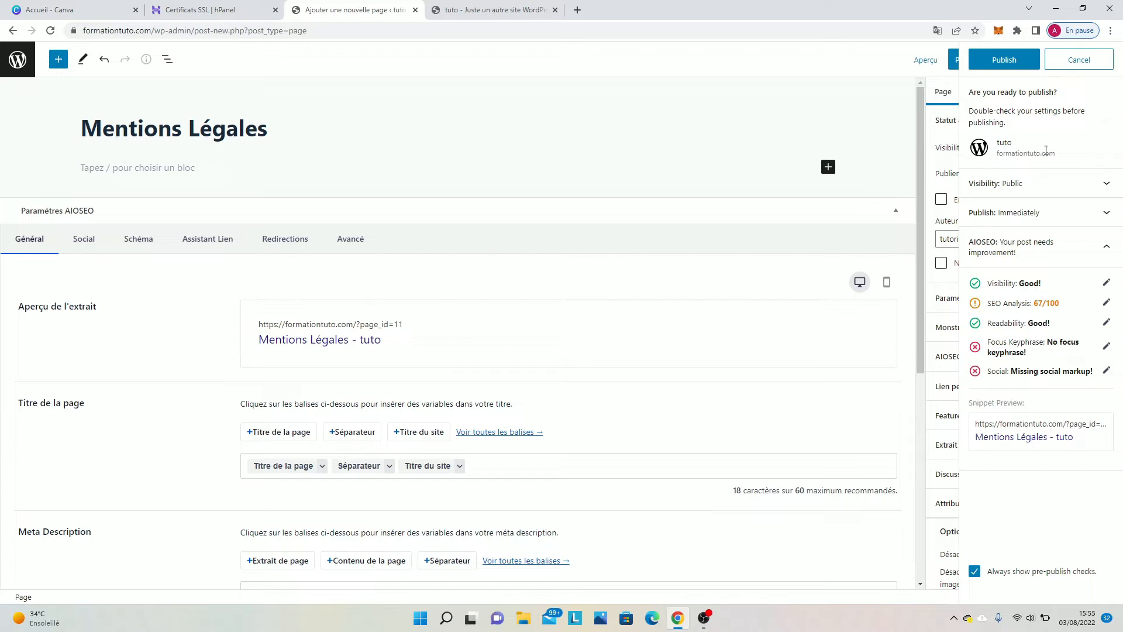
click(1001, 61)
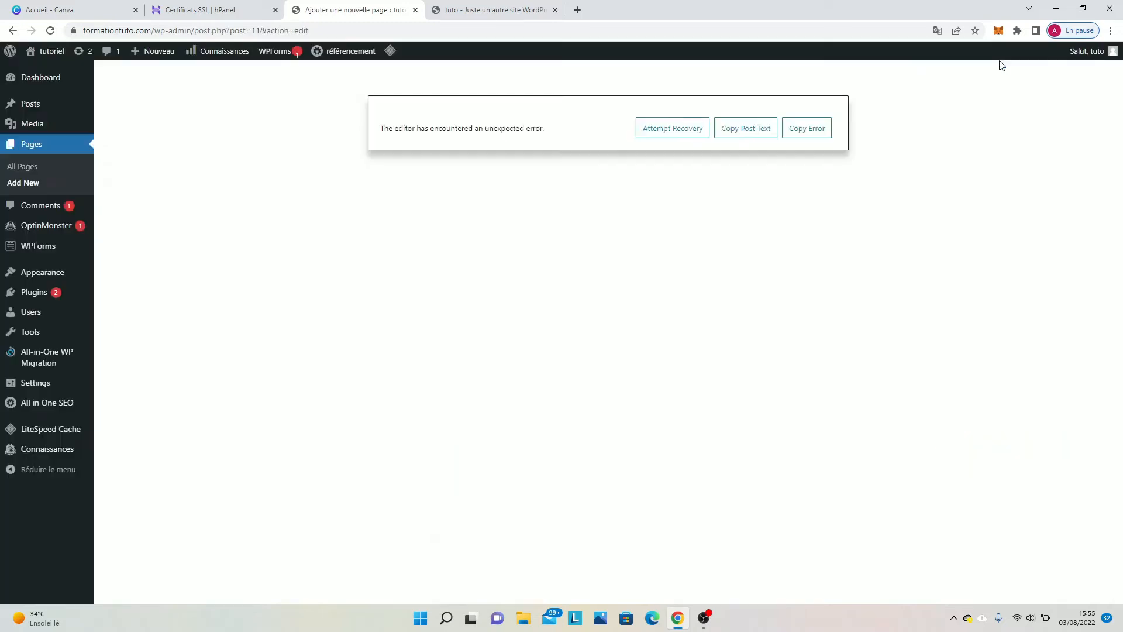
click(606, 135)
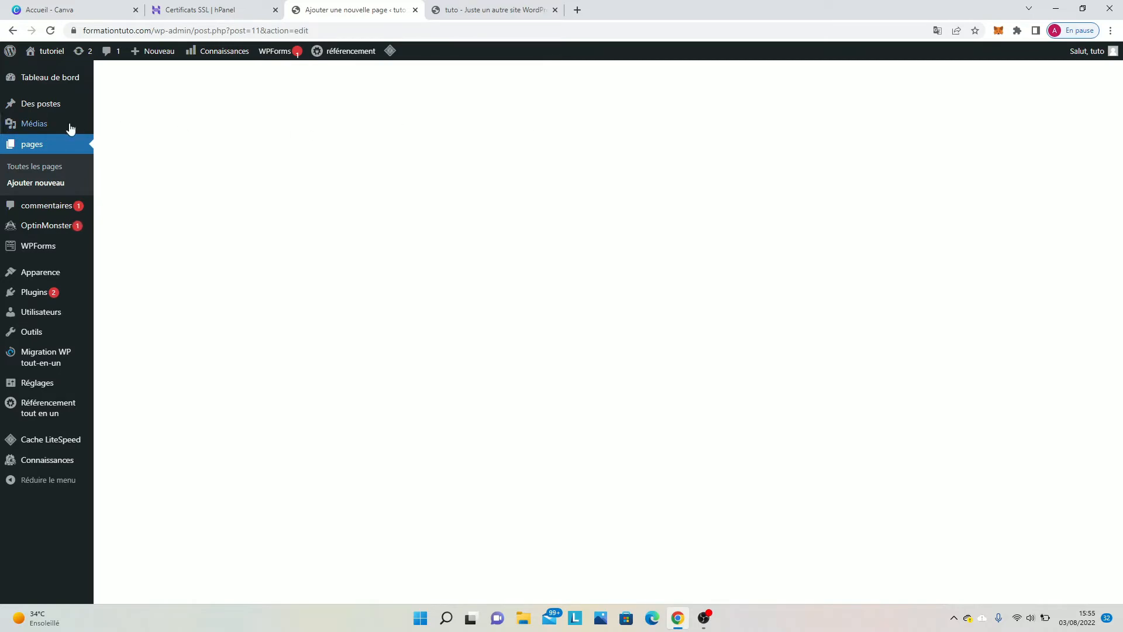
click(58, 146)
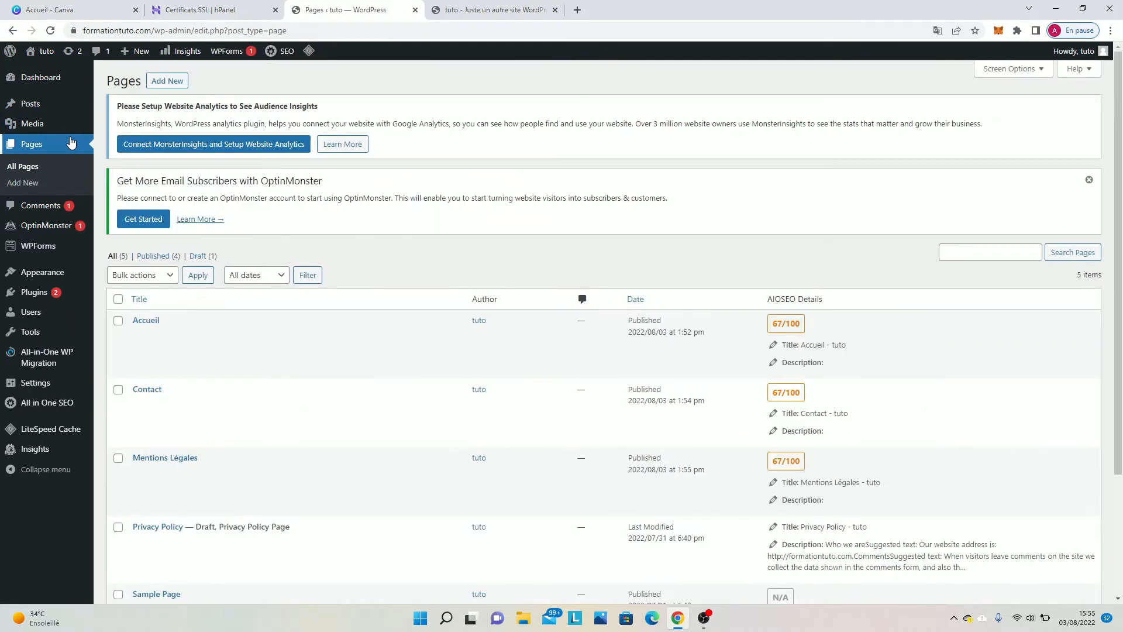
Open the draft Politique de confidentialité page, publish it after looking over its text, and return to the pages list.
scroll(542, 227, down, 2)
scroll(541, 227, down, 2)
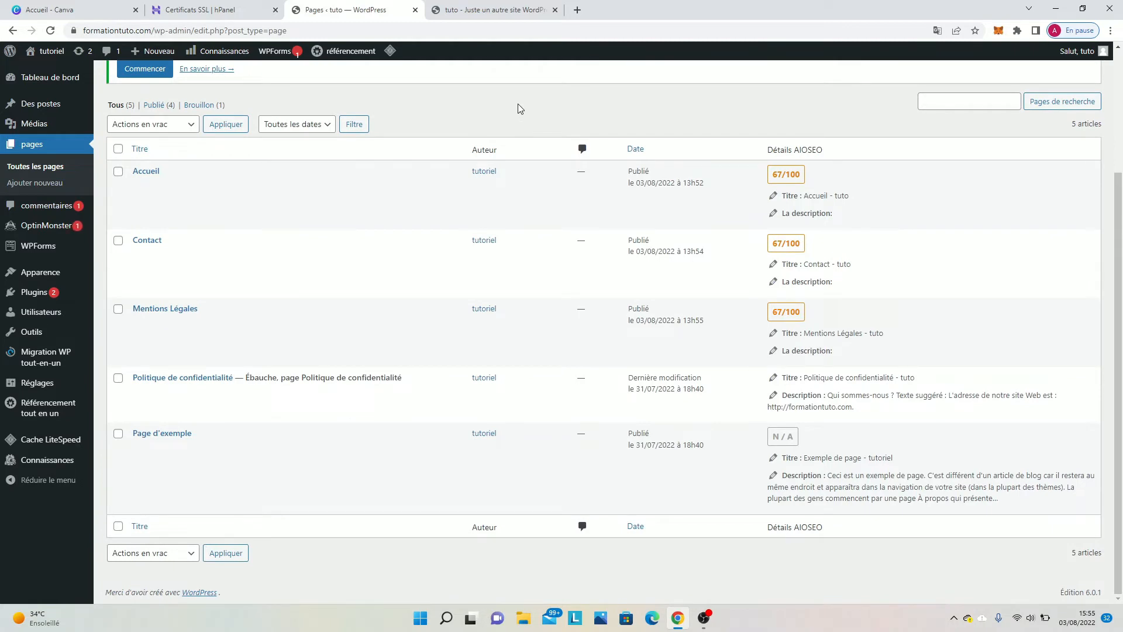
click(189, 378)
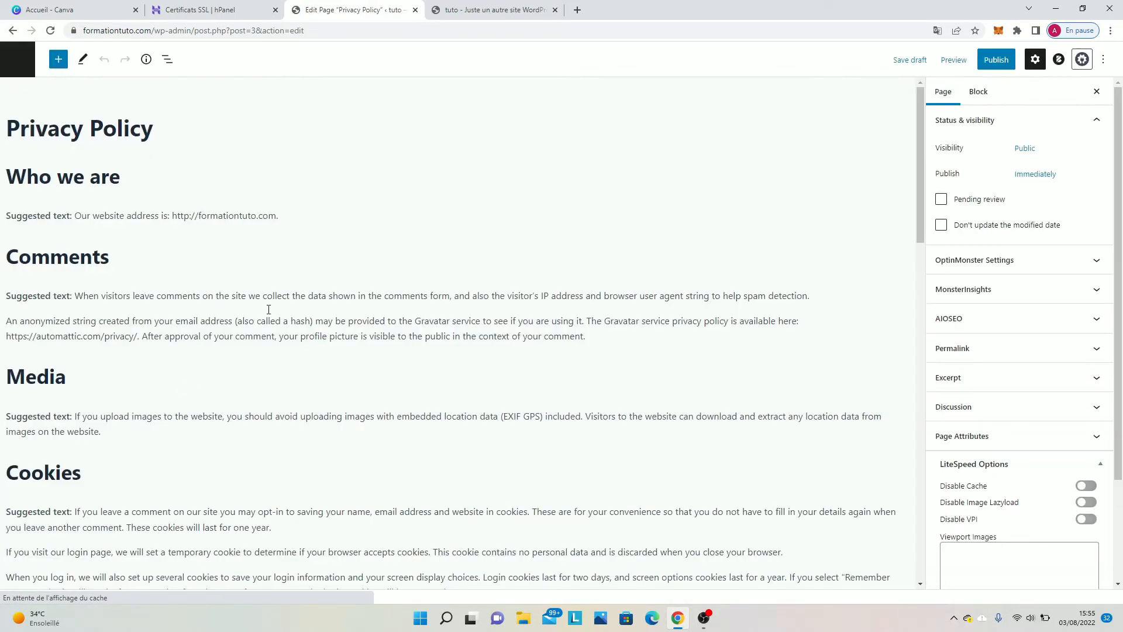
scroll(198, 253, down, 4)
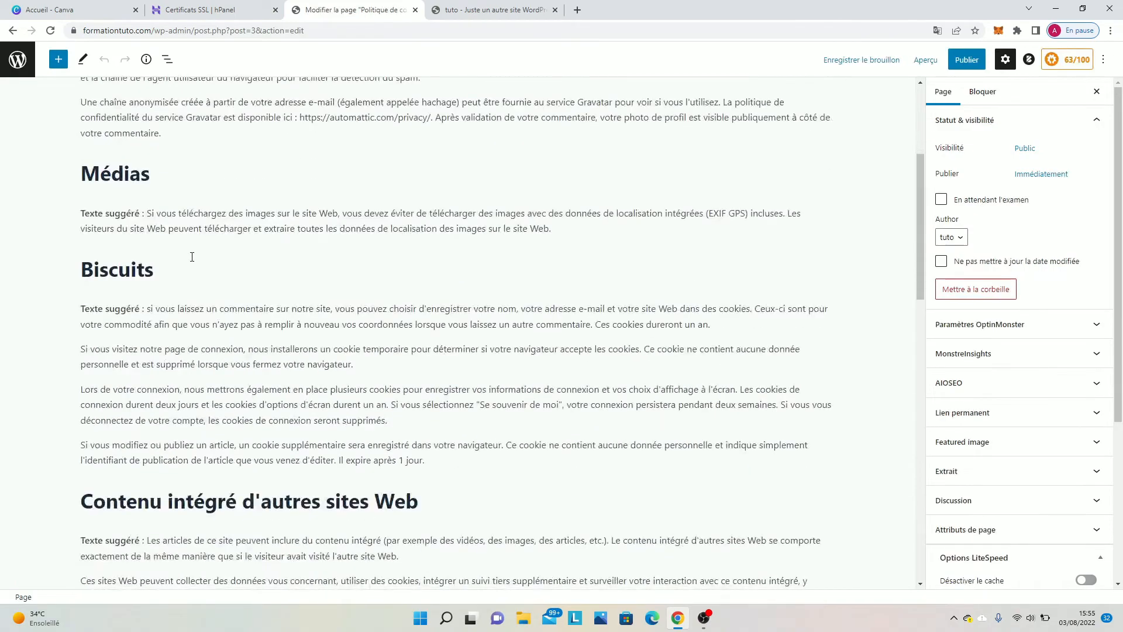
scroll(192, 256, down, 15)
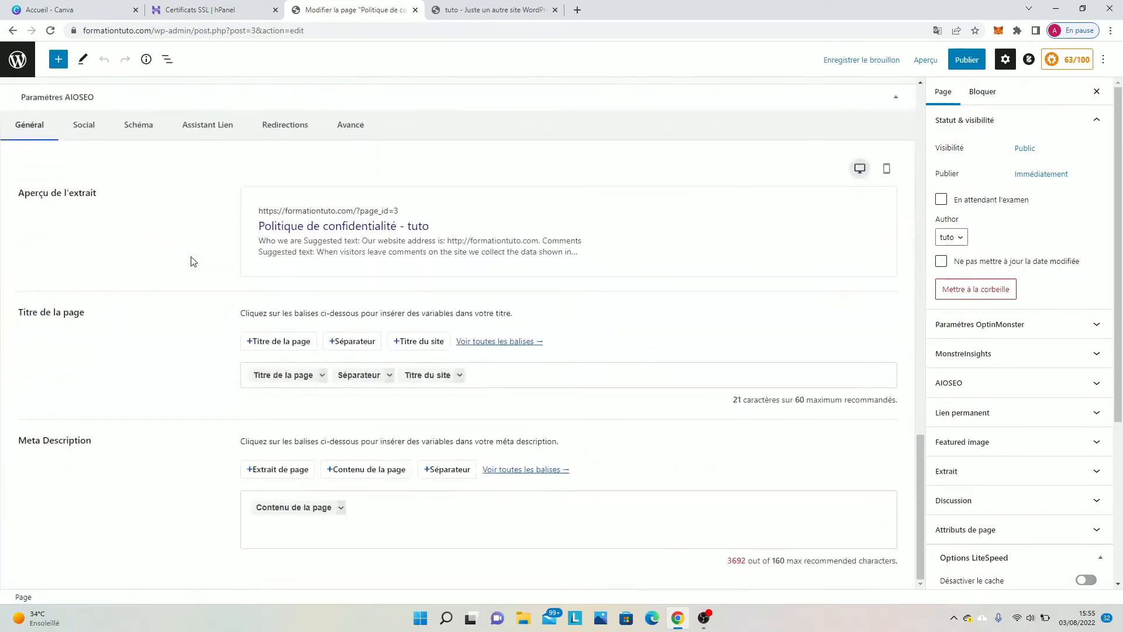
scroll(193, 261, up, 6)
click(966, 61)
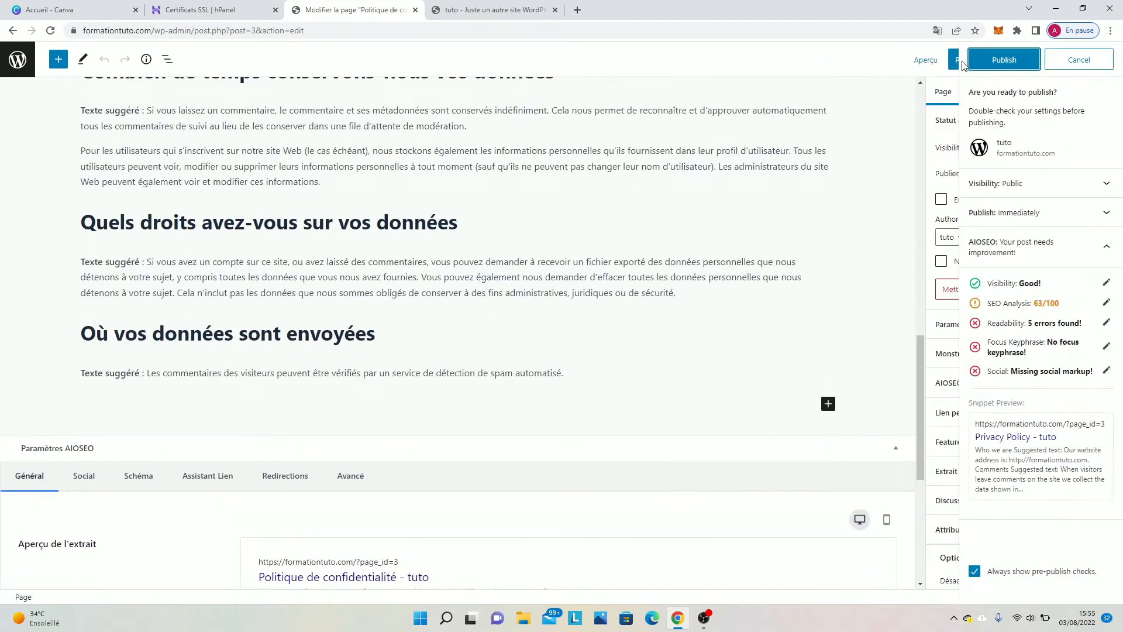
click(989, 61)
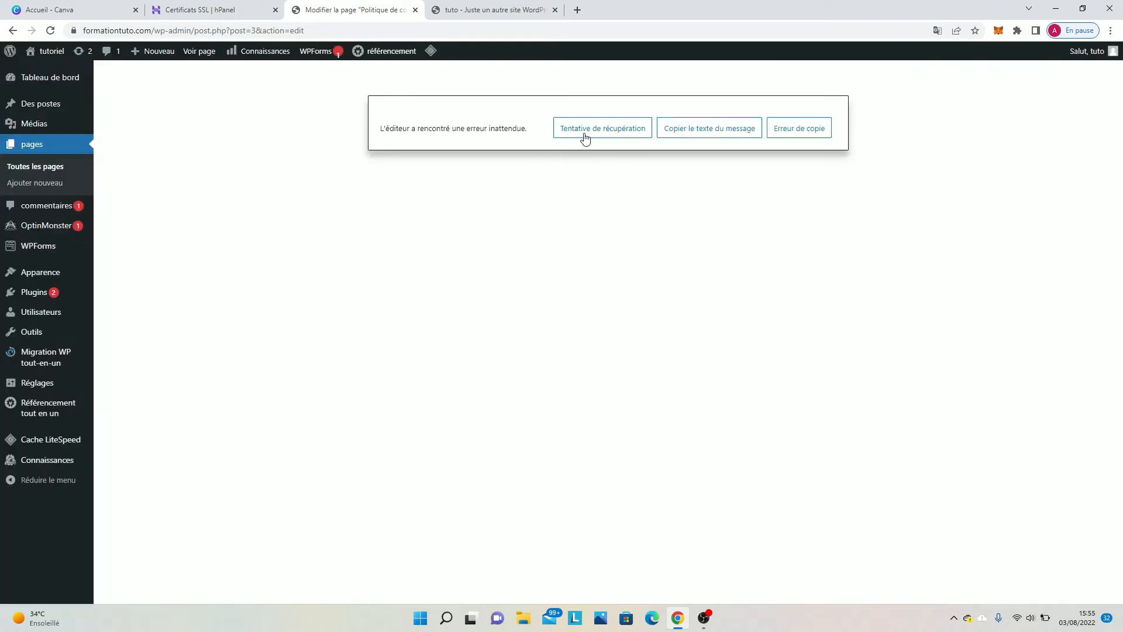
click(587, 132)
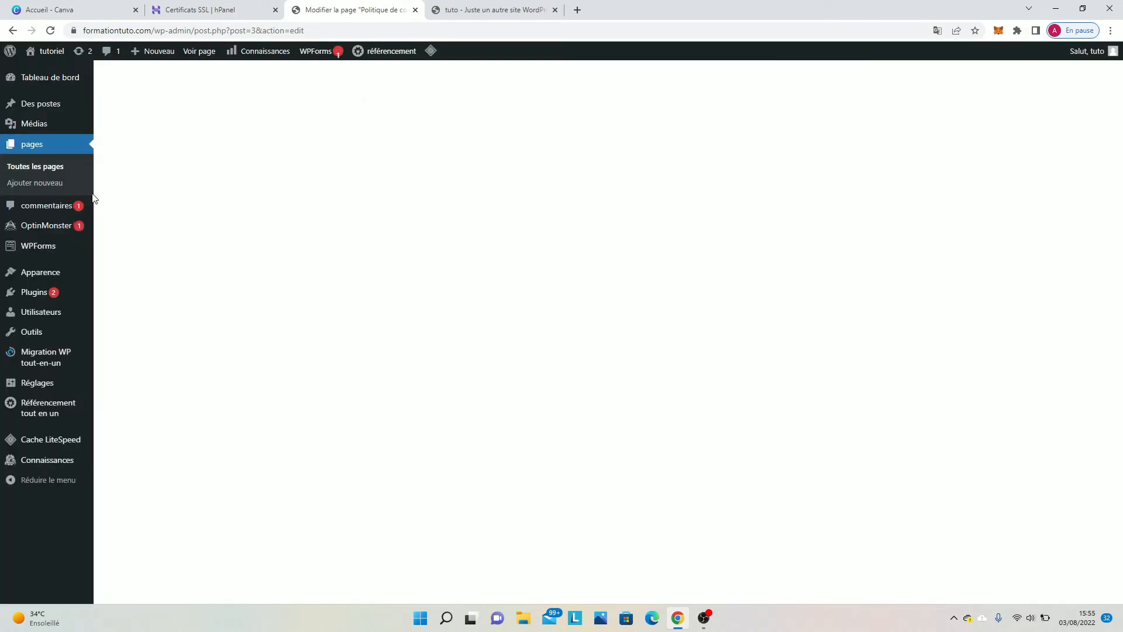
click(17, 152)
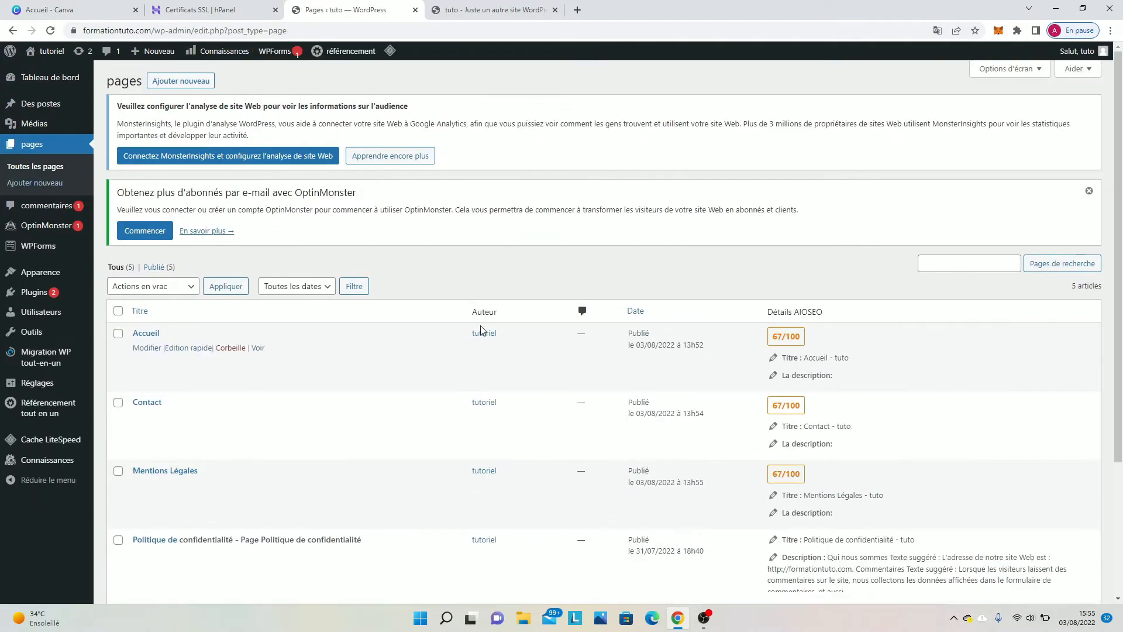
scroll(457, 298, down, 3)
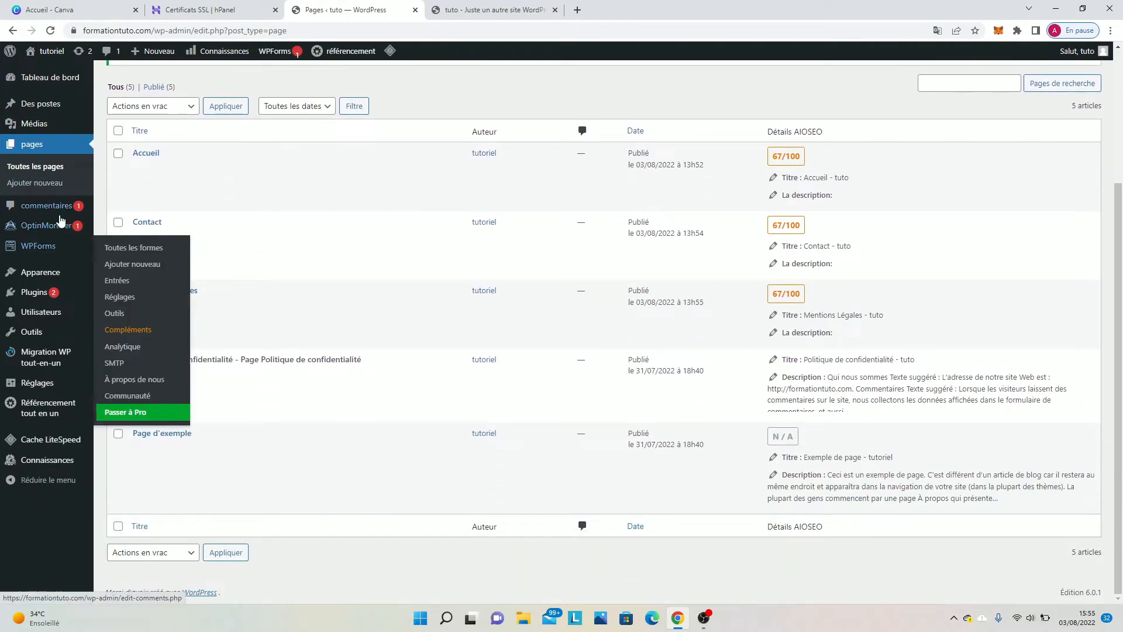
Switch to the live formationtuto.com site, reload it and check the page links in the header menu.
click(497, 9)
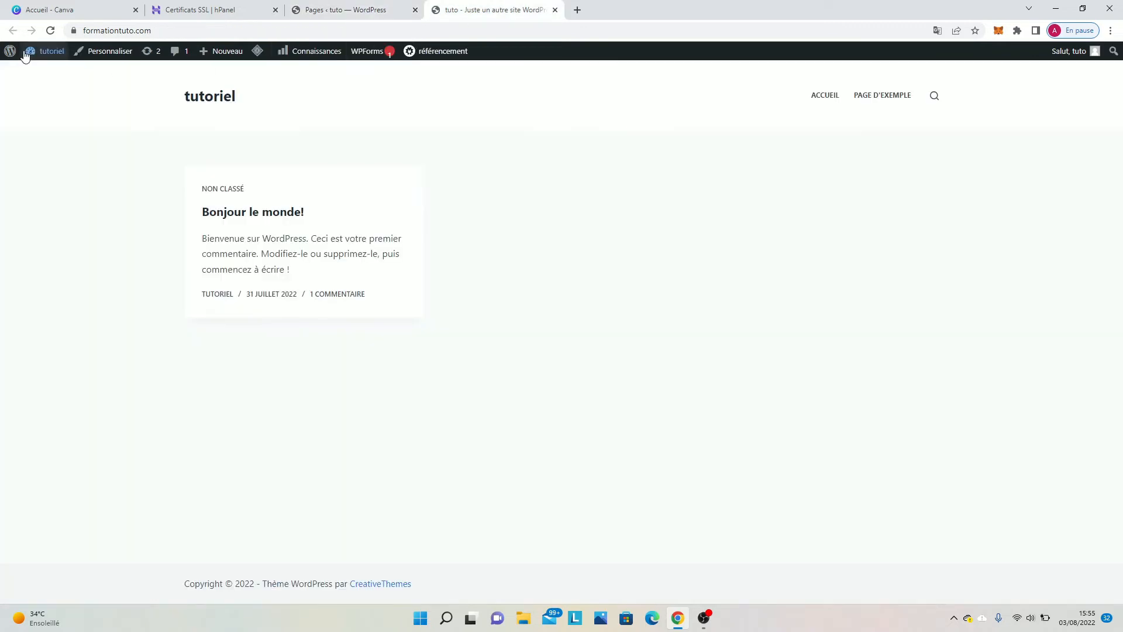
click(50, 30)
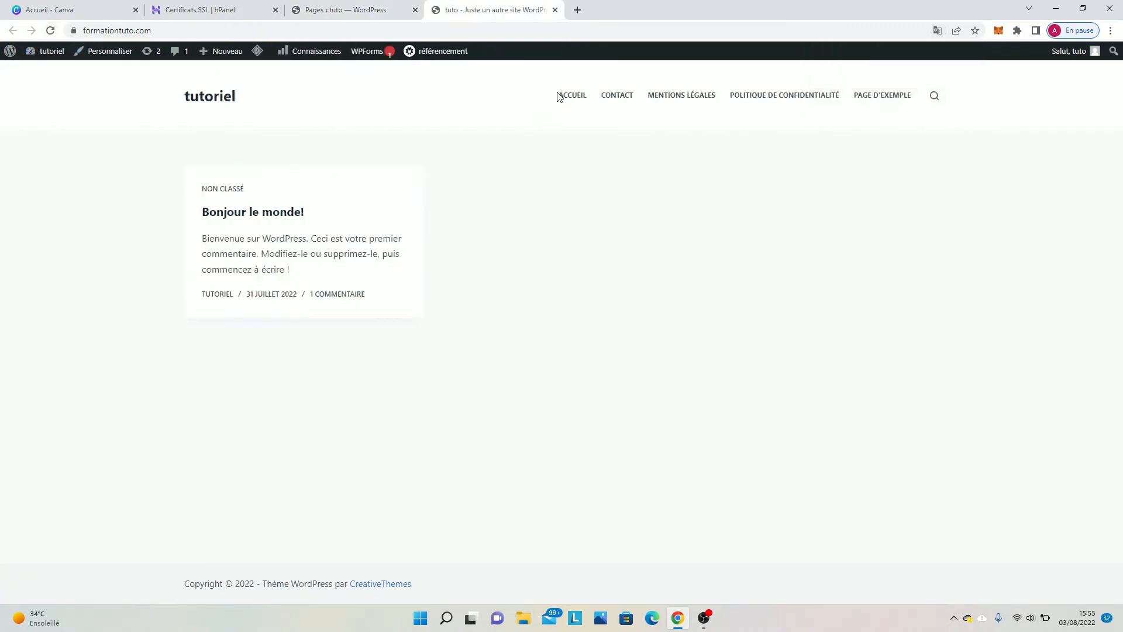
drag(559, 96, 735, 138)
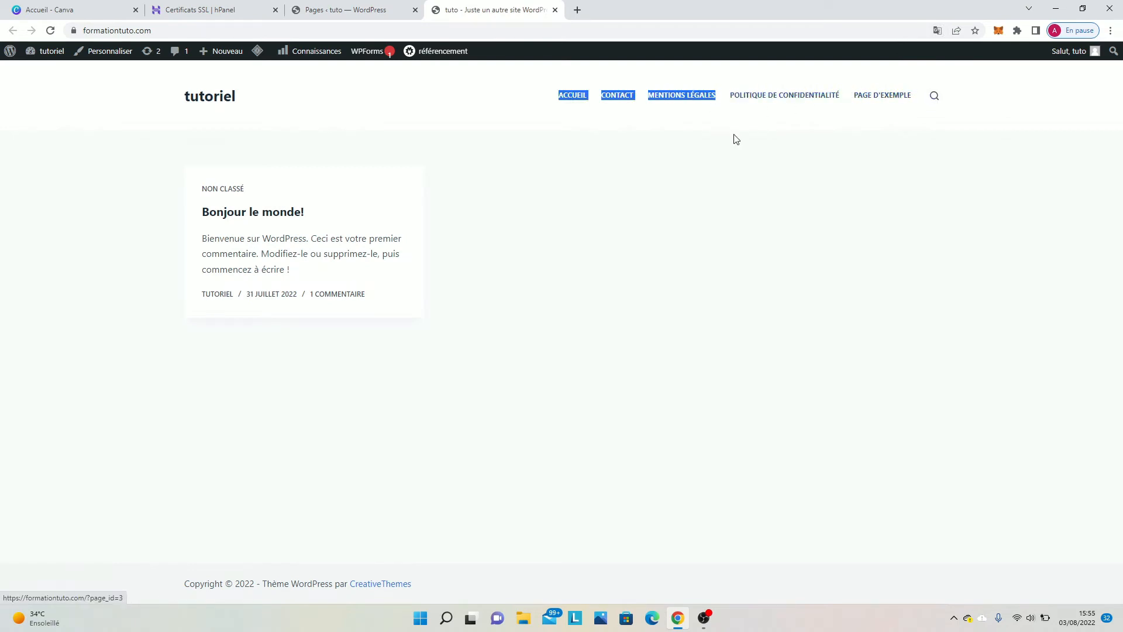
click(736, 139)
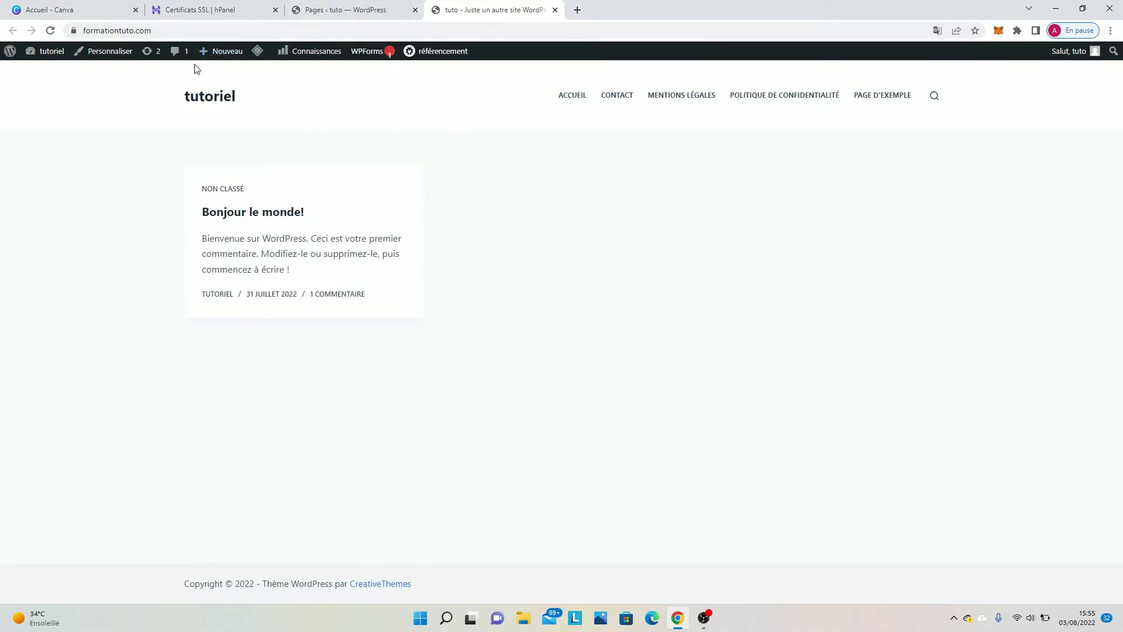
Open the theme customizer from the live site, look through its options and open the header's main row settings.
click(111, 60)
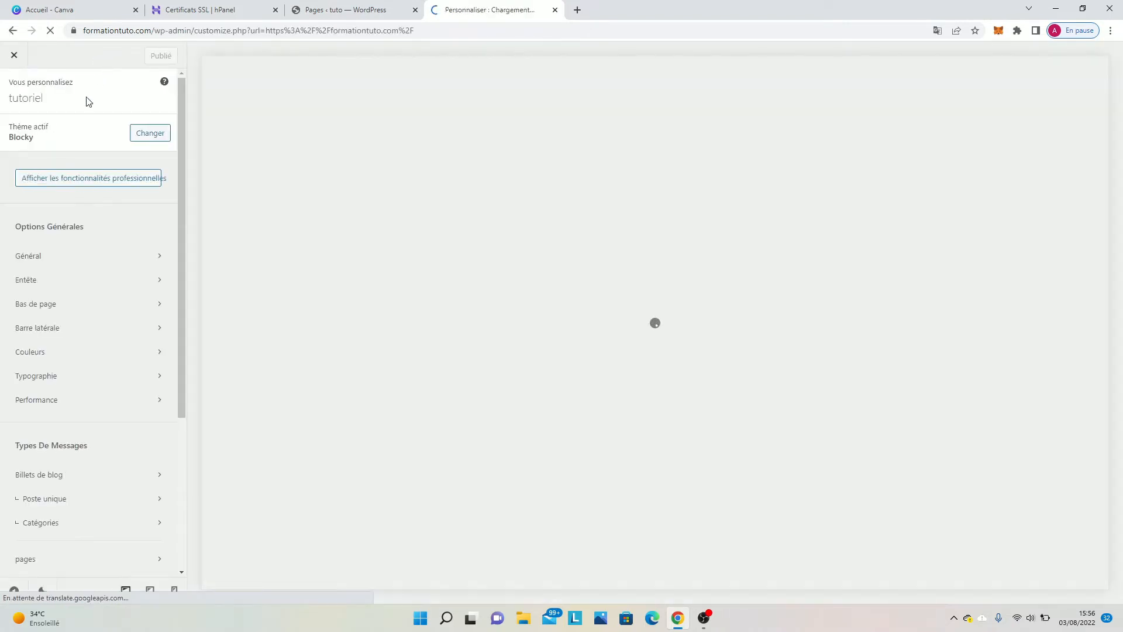
scroll(26, 440, down, 4)
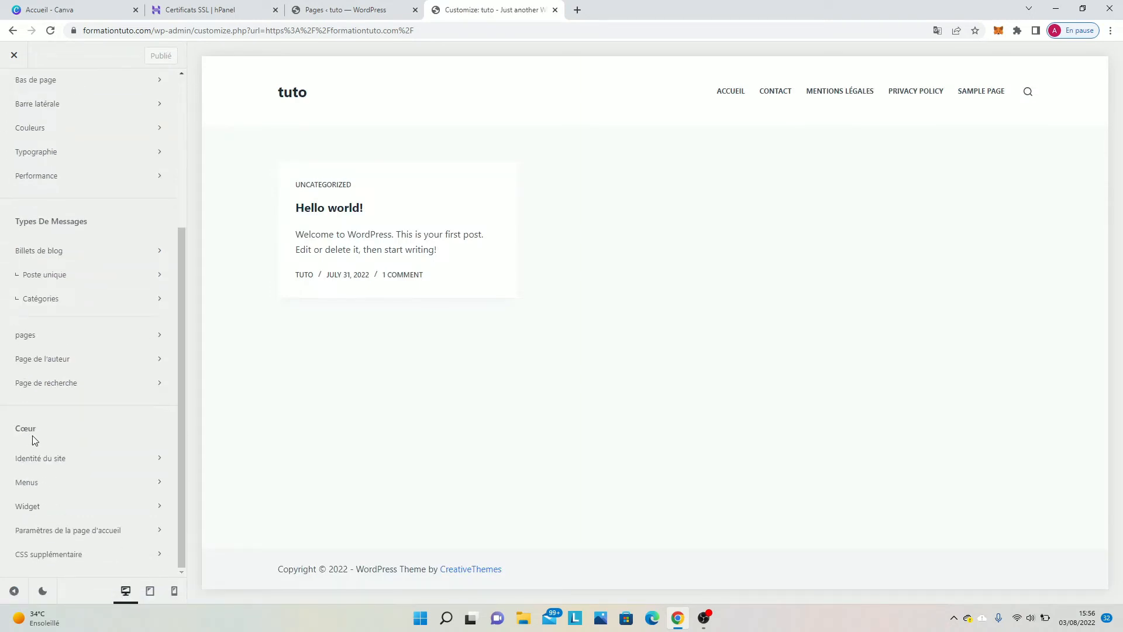
scroll(137, 184, up, 1)
scroll(136, 184, up, 3)
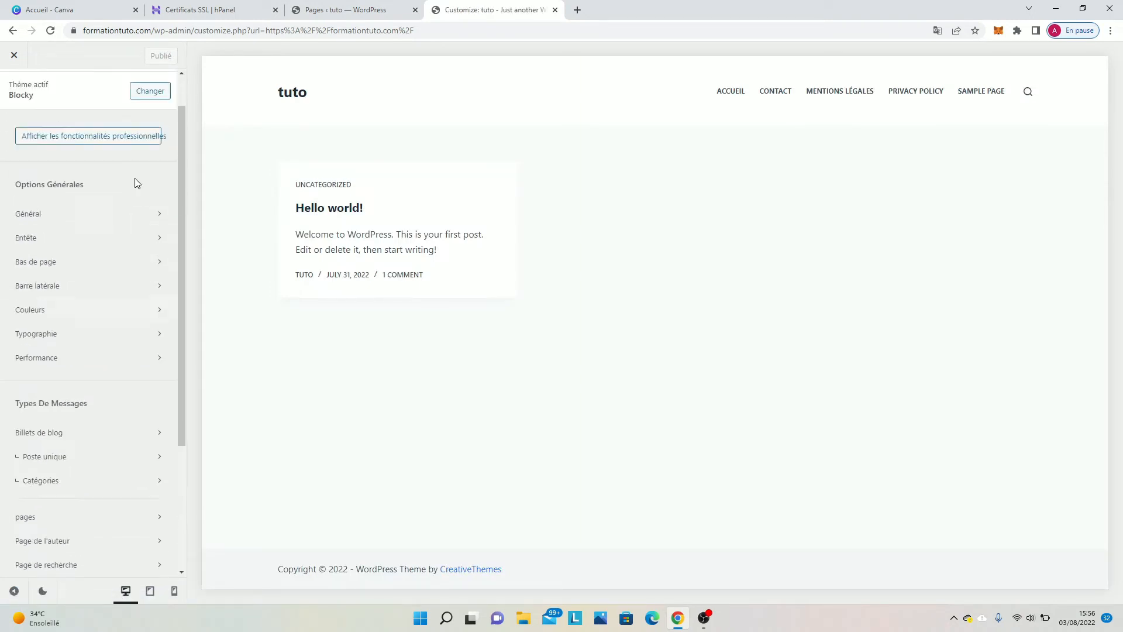
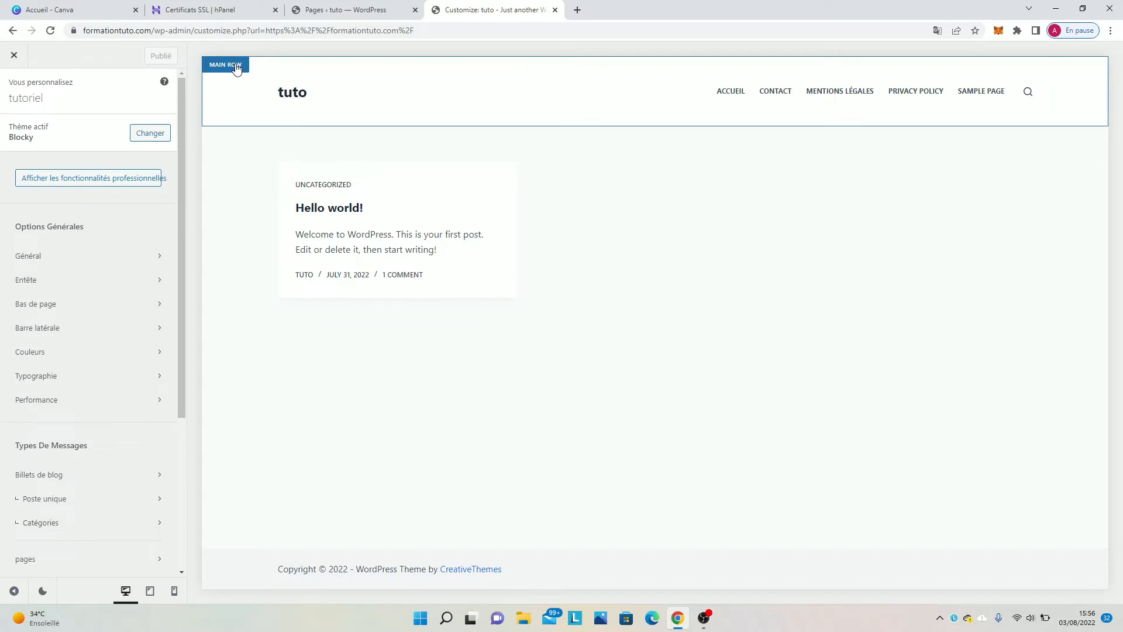
click(236, 66)
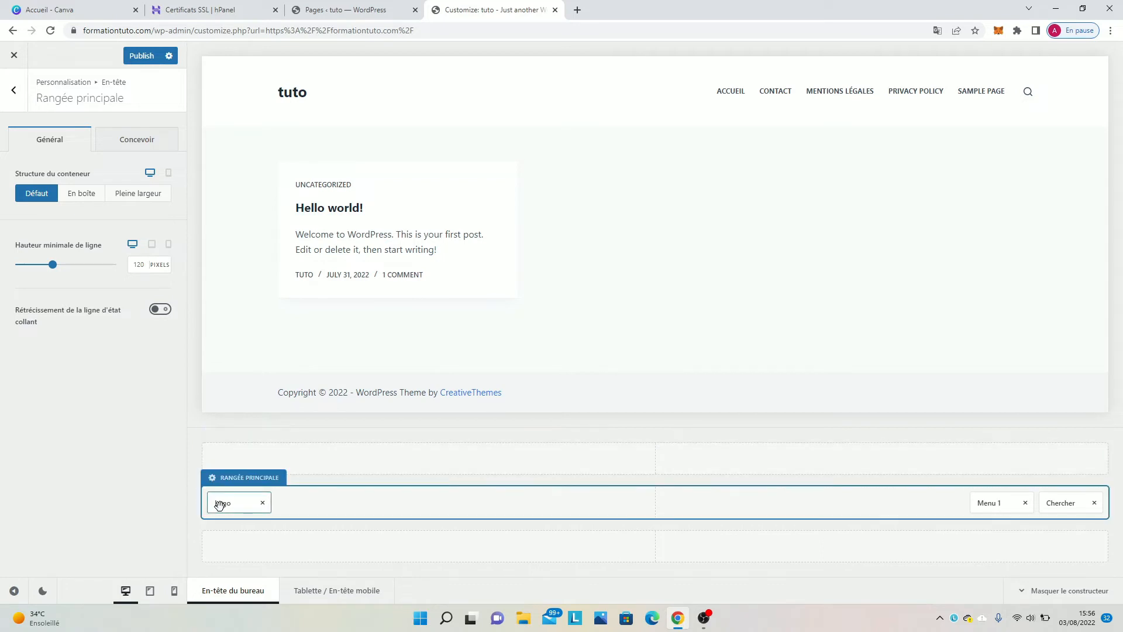
Try the header with the logo in the bottom row, the search in the top row and Menu 1 centred in the main row.
drag(219, 503, 221, 459)
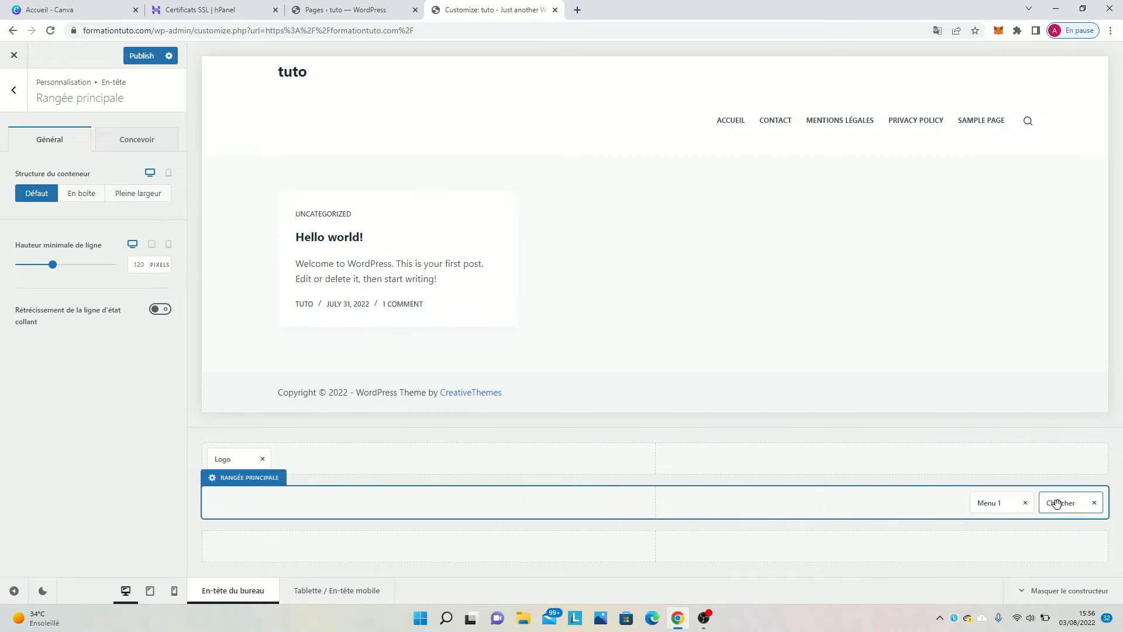
drag(1056, 504, 1057, 547)
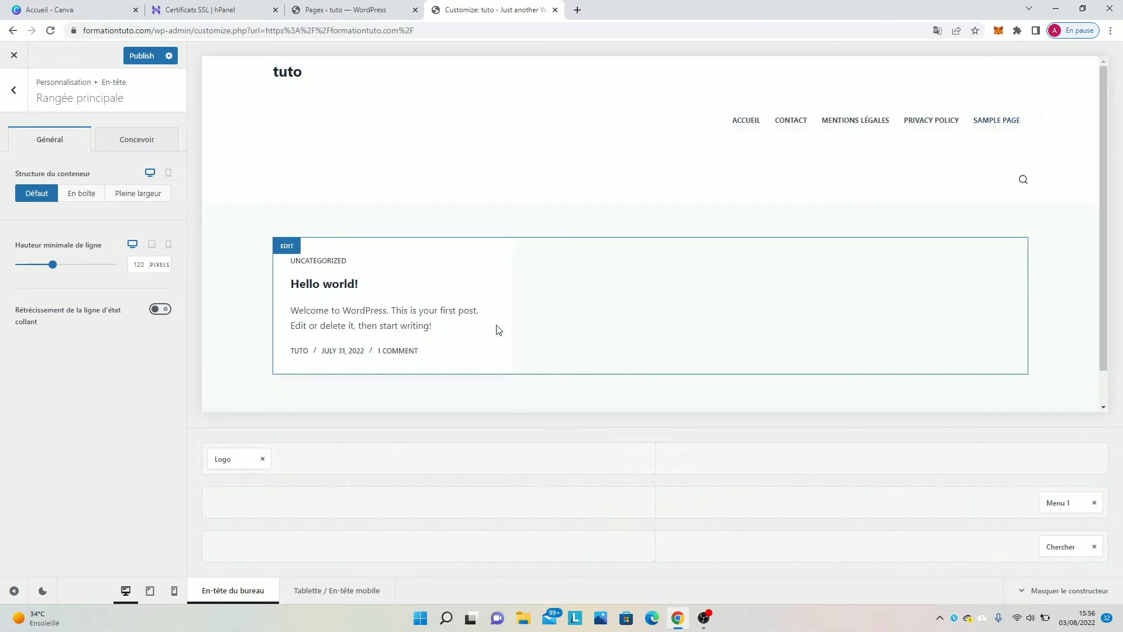
drag(238, 465, 246, 549)
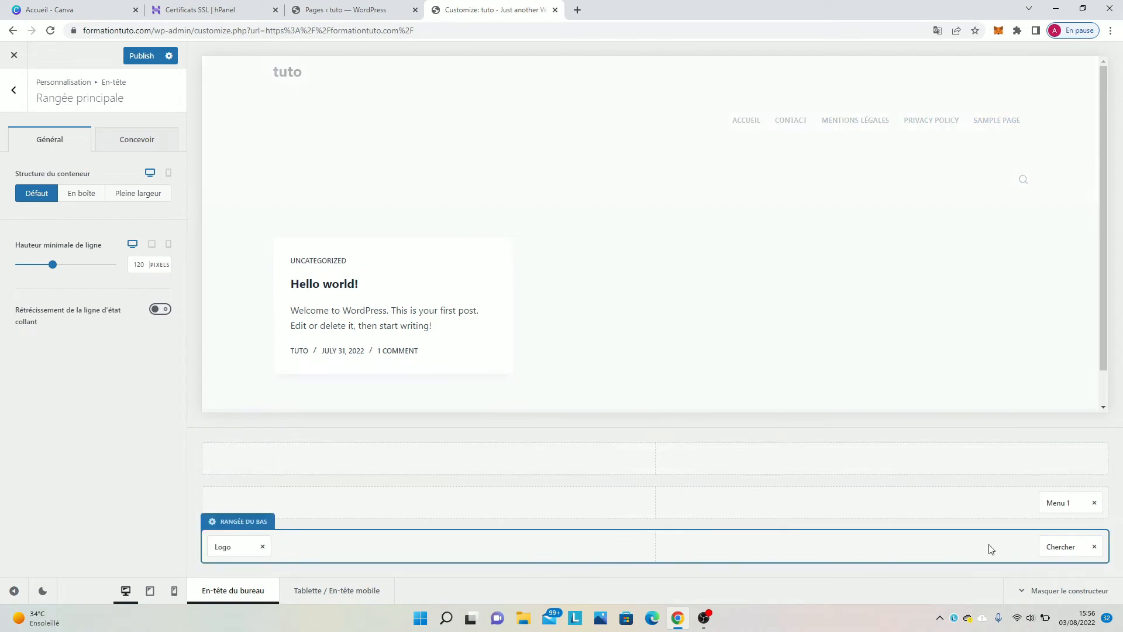
drag(1073, 553, 1072, 460)
drag(1071, 502, 667, 502)
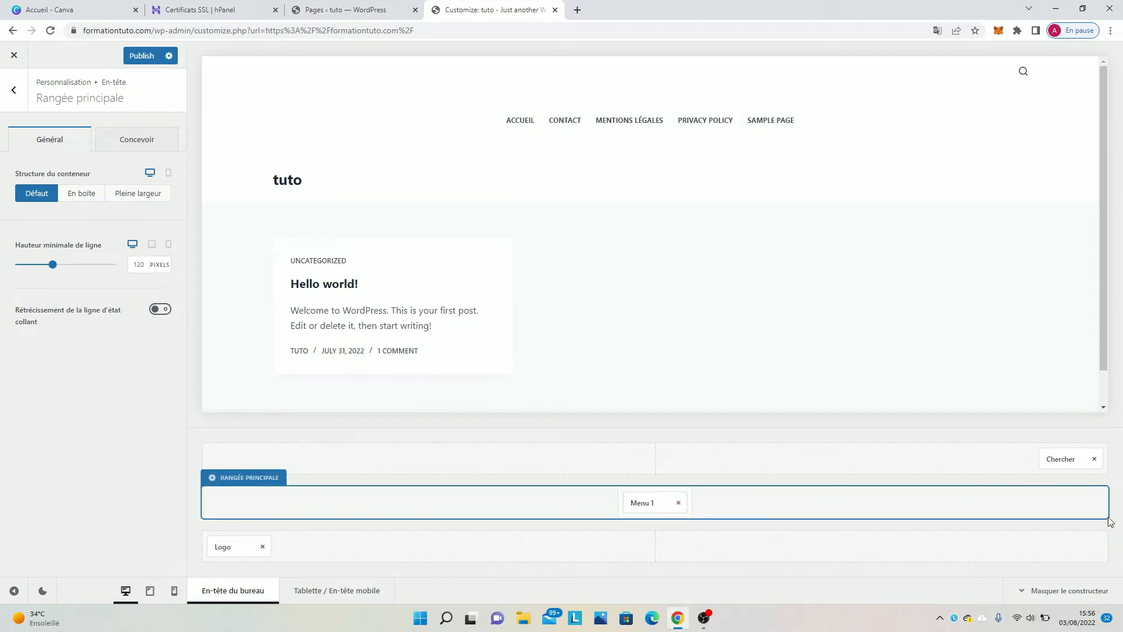
Return the search, Menu 1 and logo elements to their original places in the header's main row.
drag(1061, 461, 1062, 503)
drag(639, 502, 990, 503)
drag(226, 541, 231, 498)
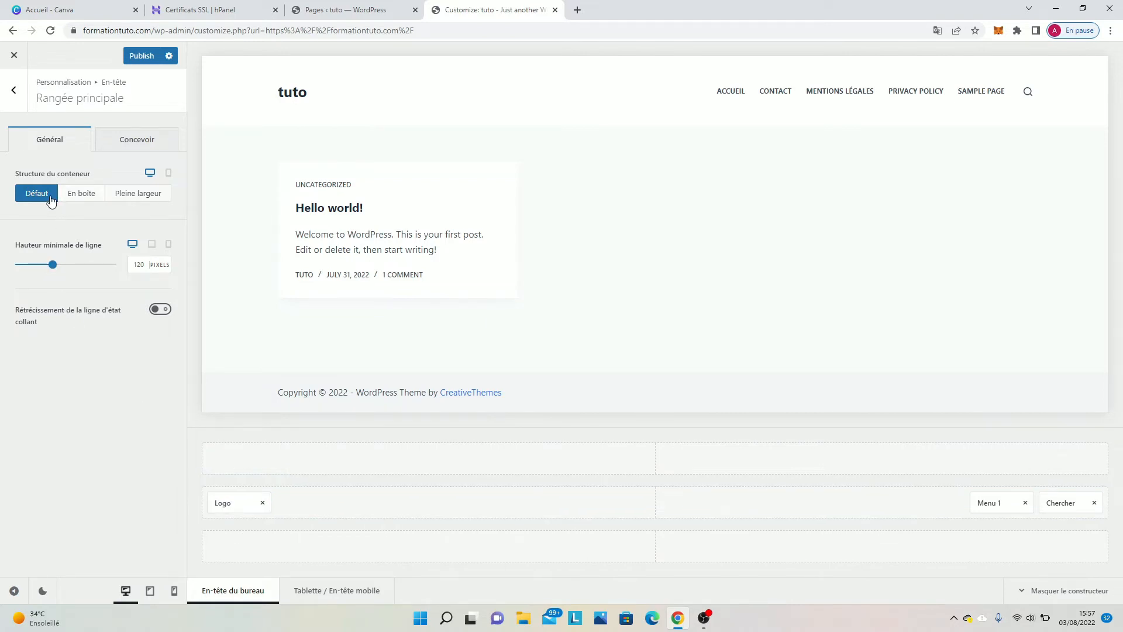
Try the Pleine largeur and En boîte container structures for the main row and restore Défaut.
click(121, 195)
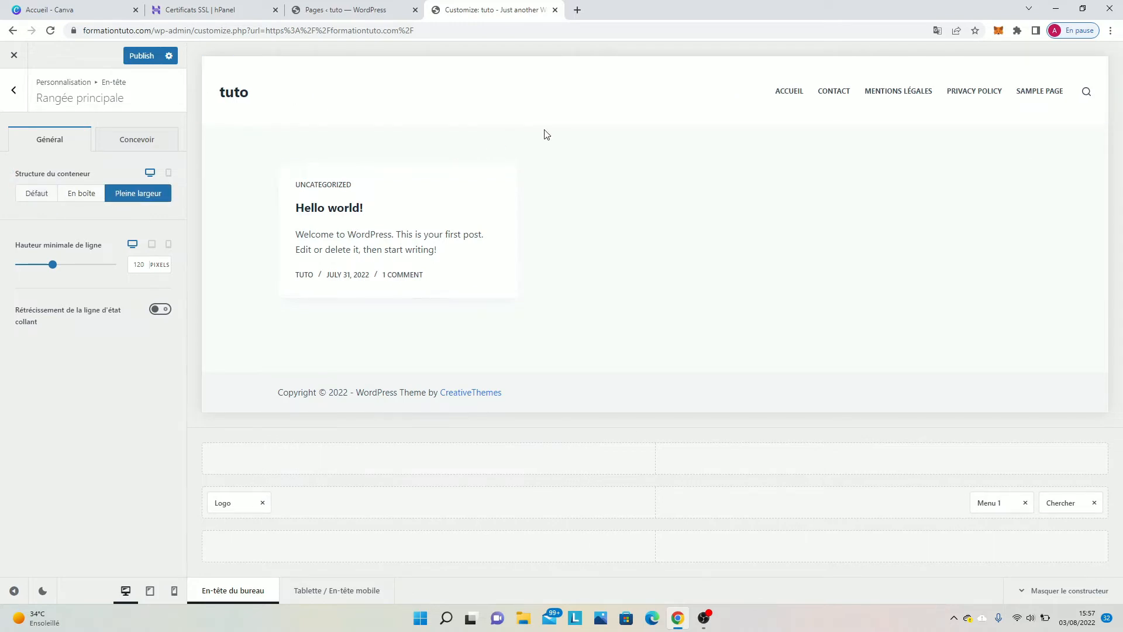
click(90, 197)
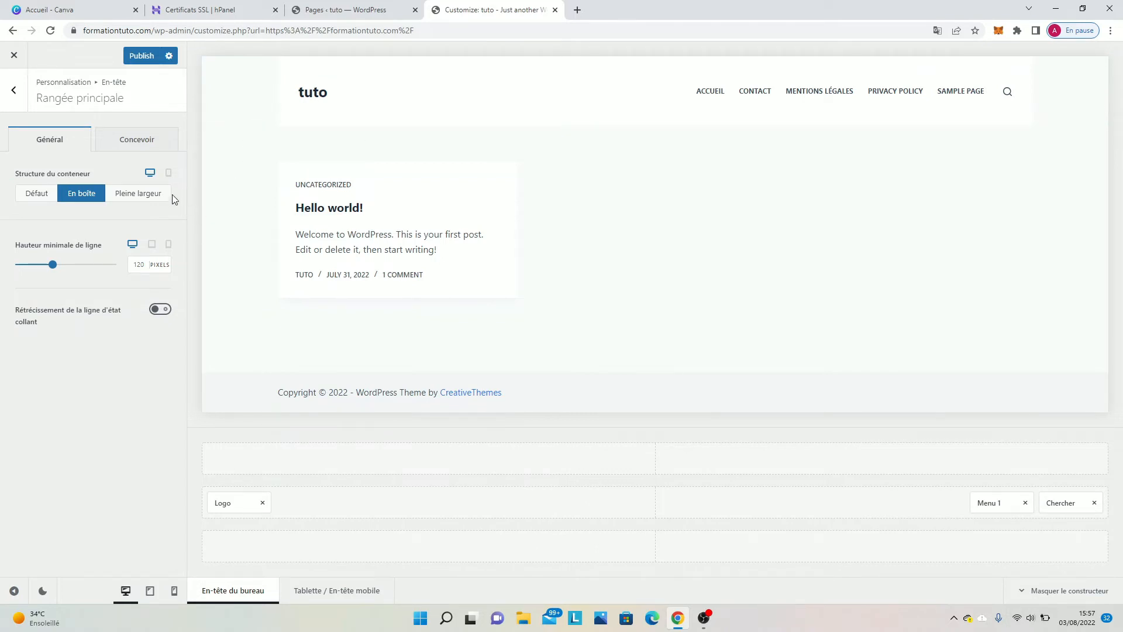
click(35, 194)
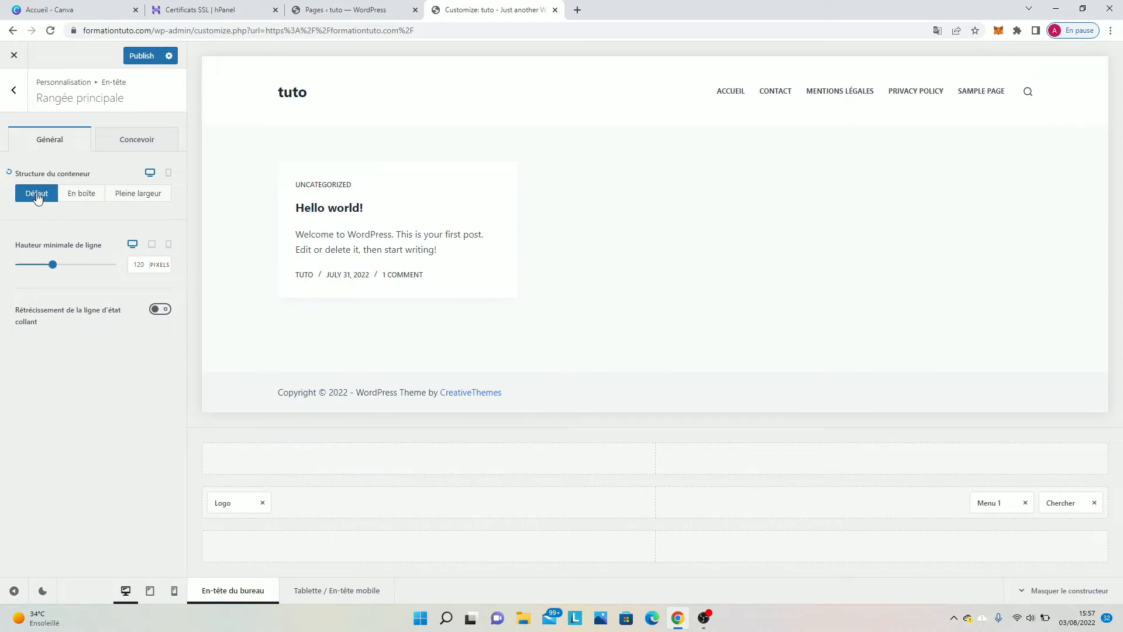
Set the main row's desktop background to the dark red #953737 and publish the change.
click(109, 145)
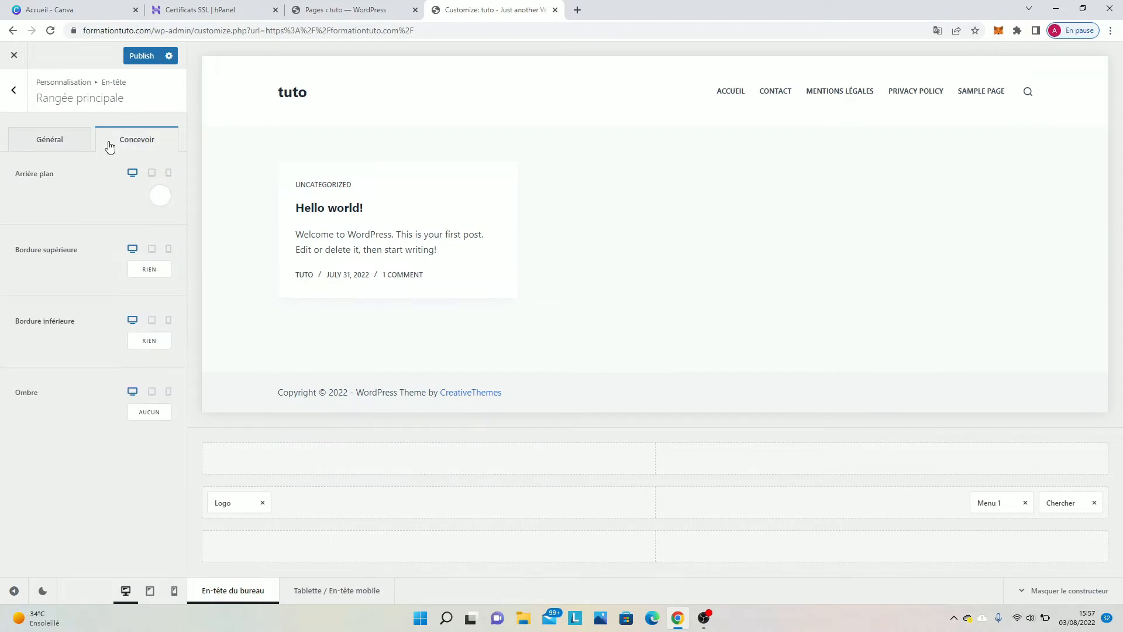
click(161, 195)
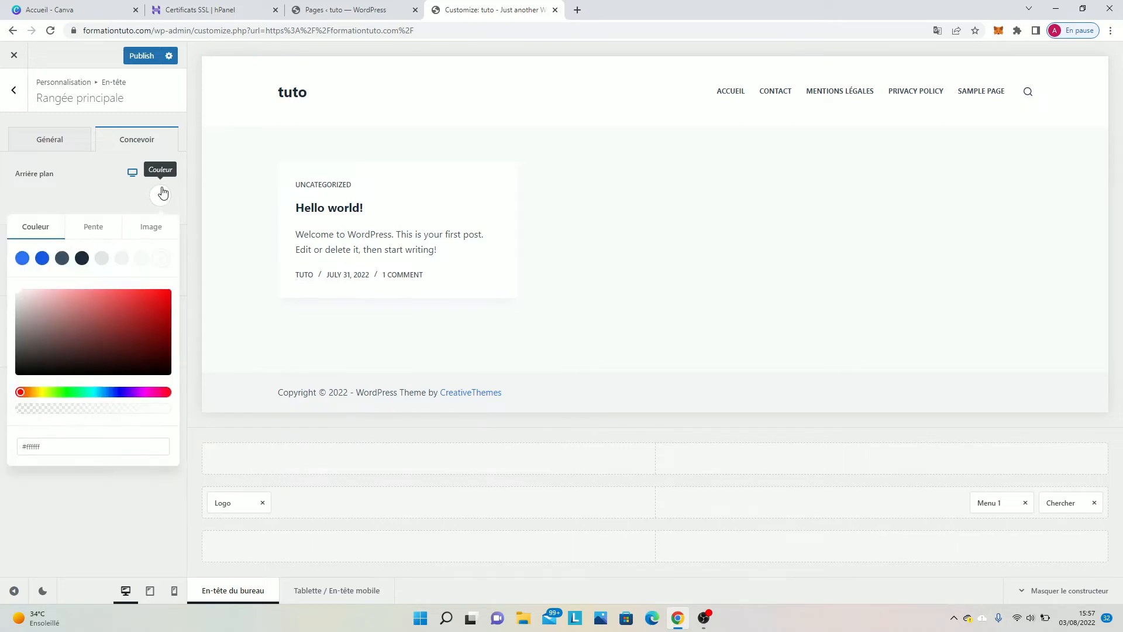
click(123, 307)
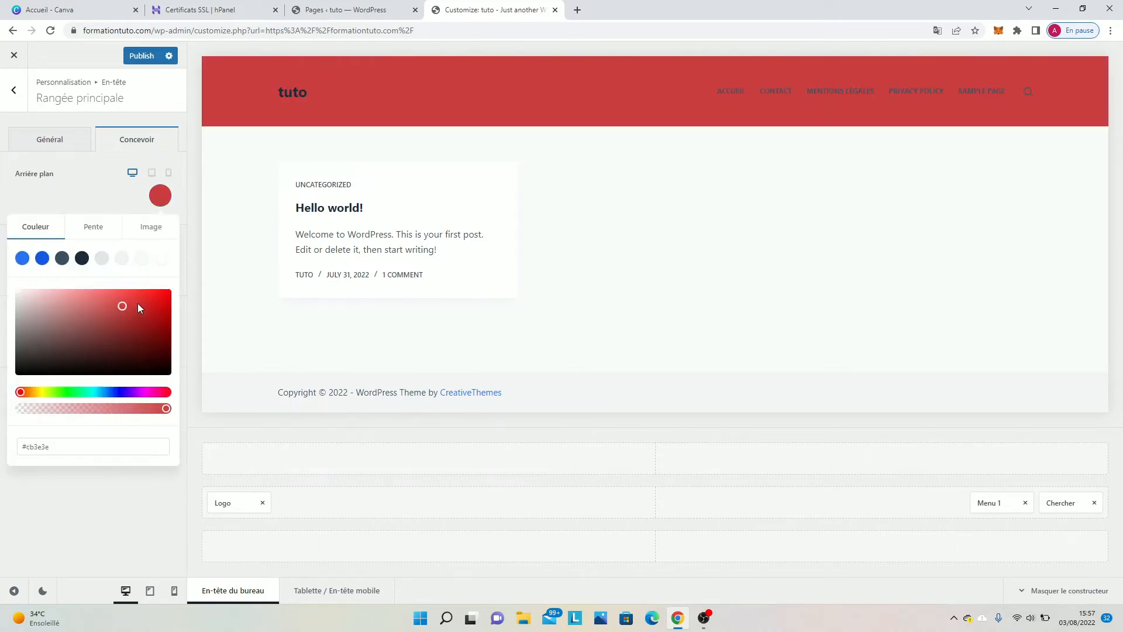
click(113, 314)
click(88, 333)
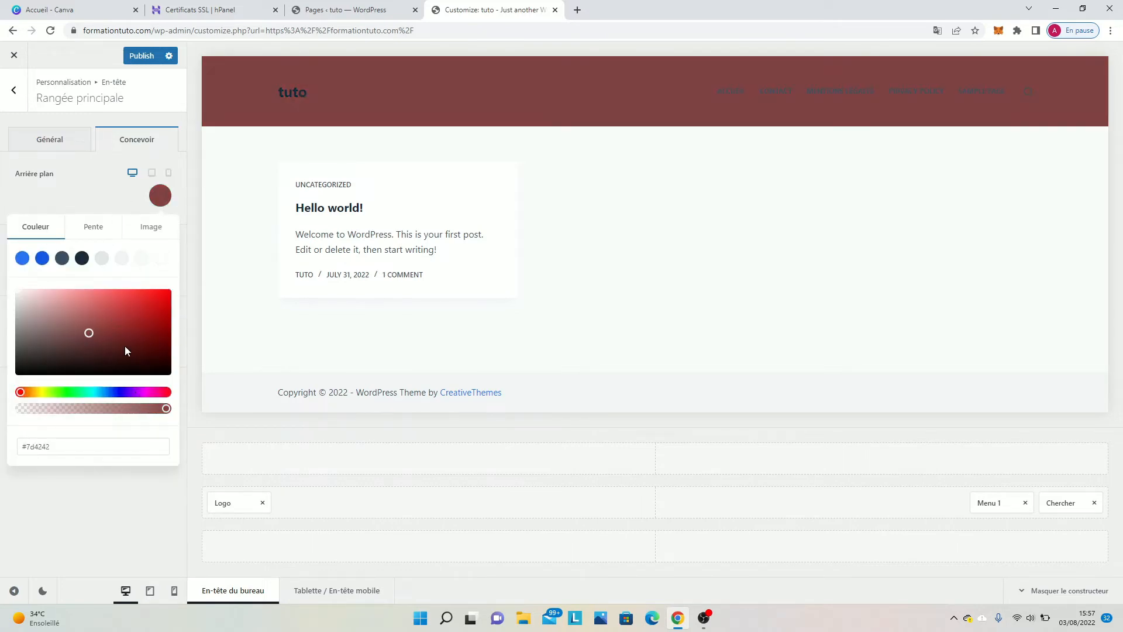
click(97, 314)
click(112, 313)
click(113, 325)
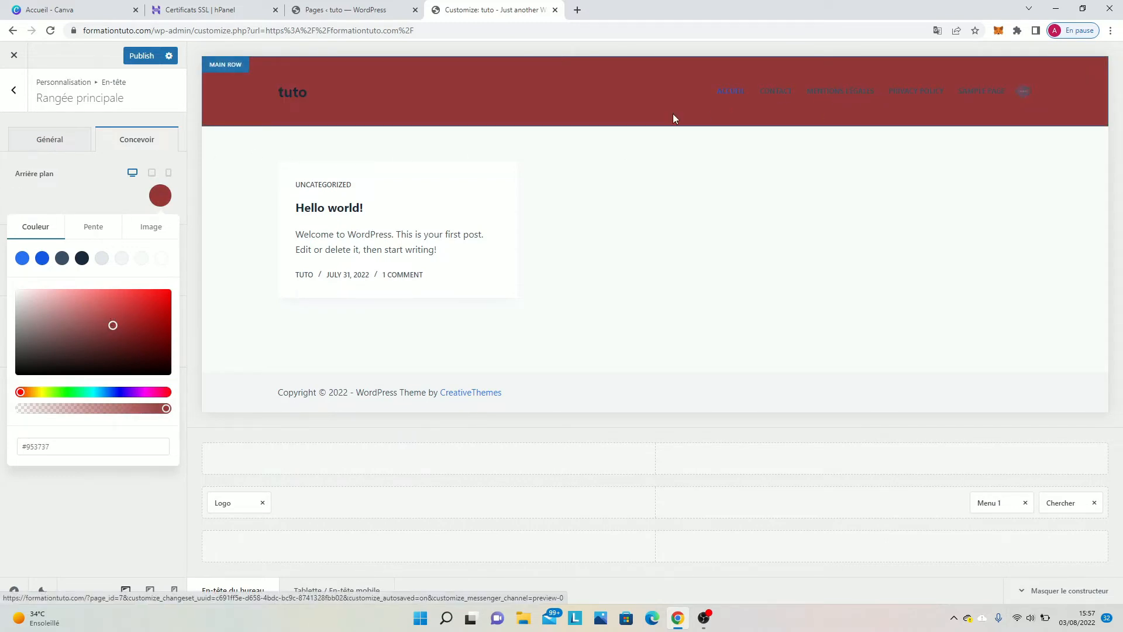
click(102, 195)
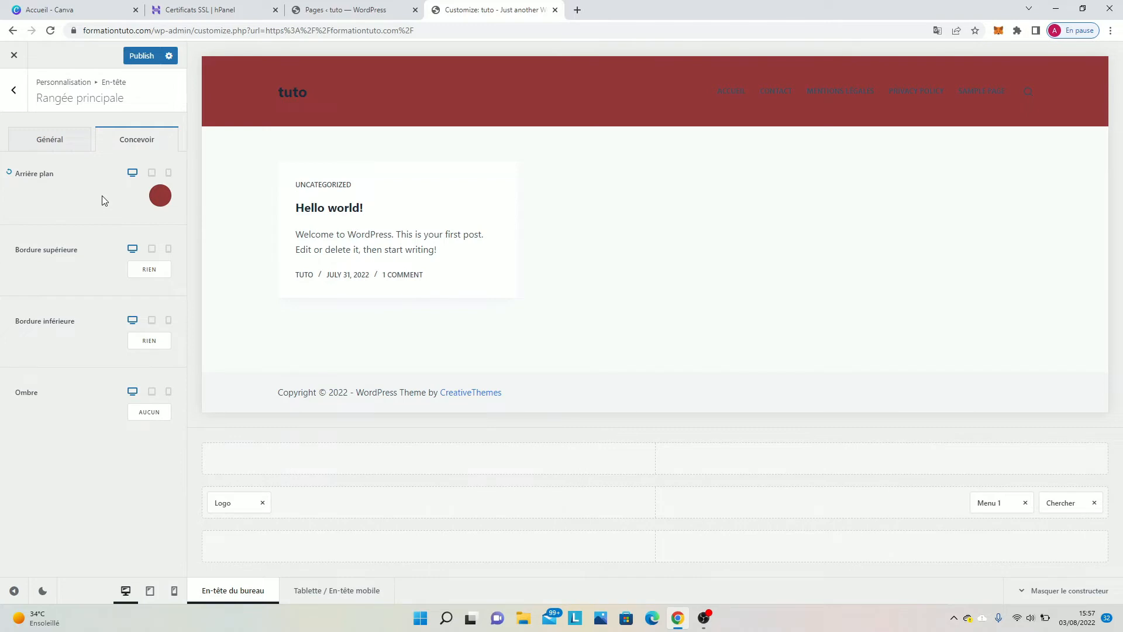
click(142, 56)
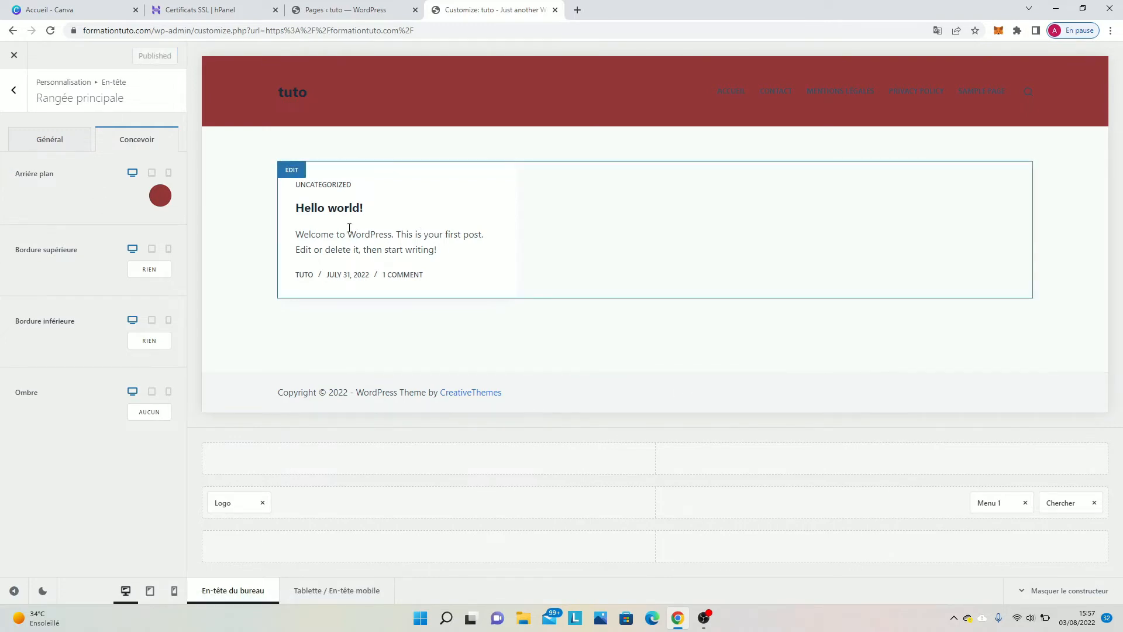
Open the general Disposition settings, try narrower maximum site widths including 700 pixels, and reset the width to its default.
click(5, 93)
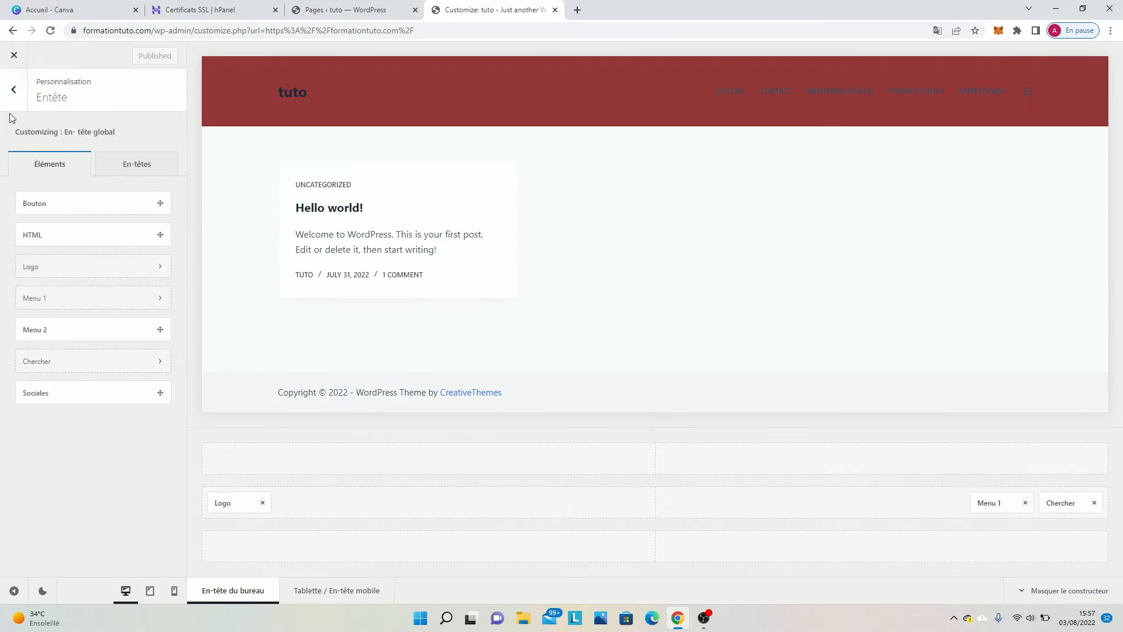
click(8, 98)
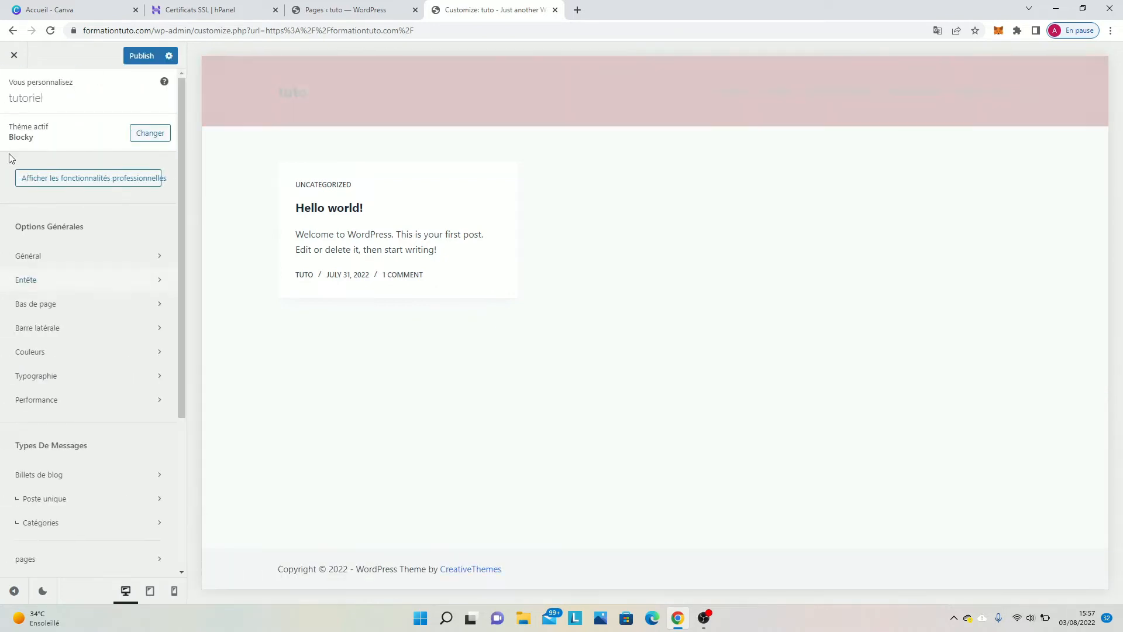
click(53, 257)
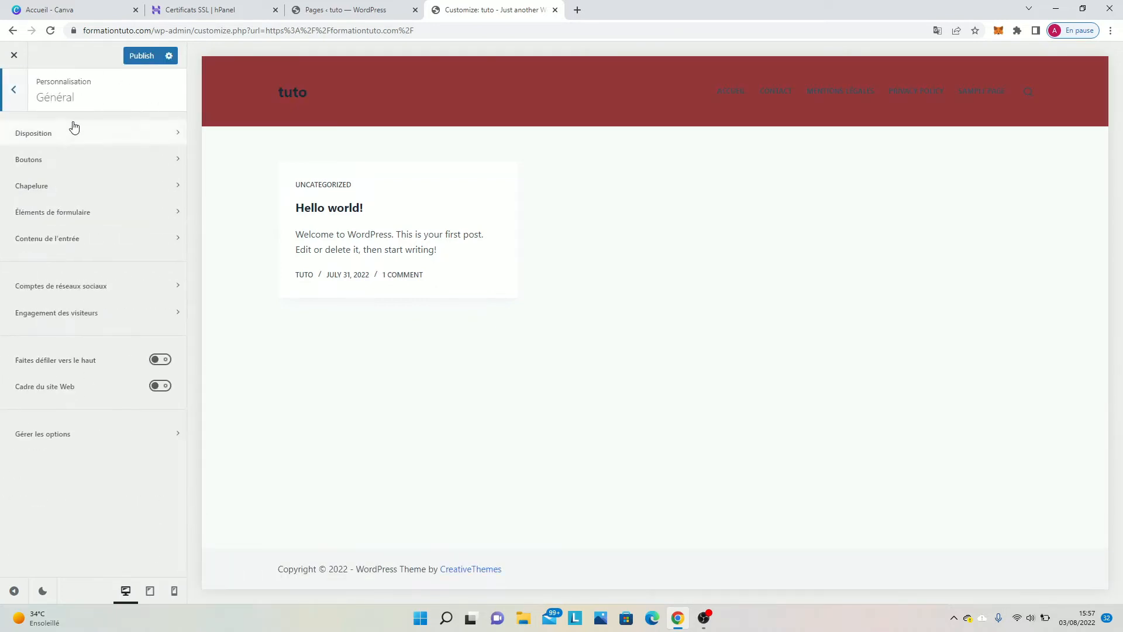
click(83, 140)
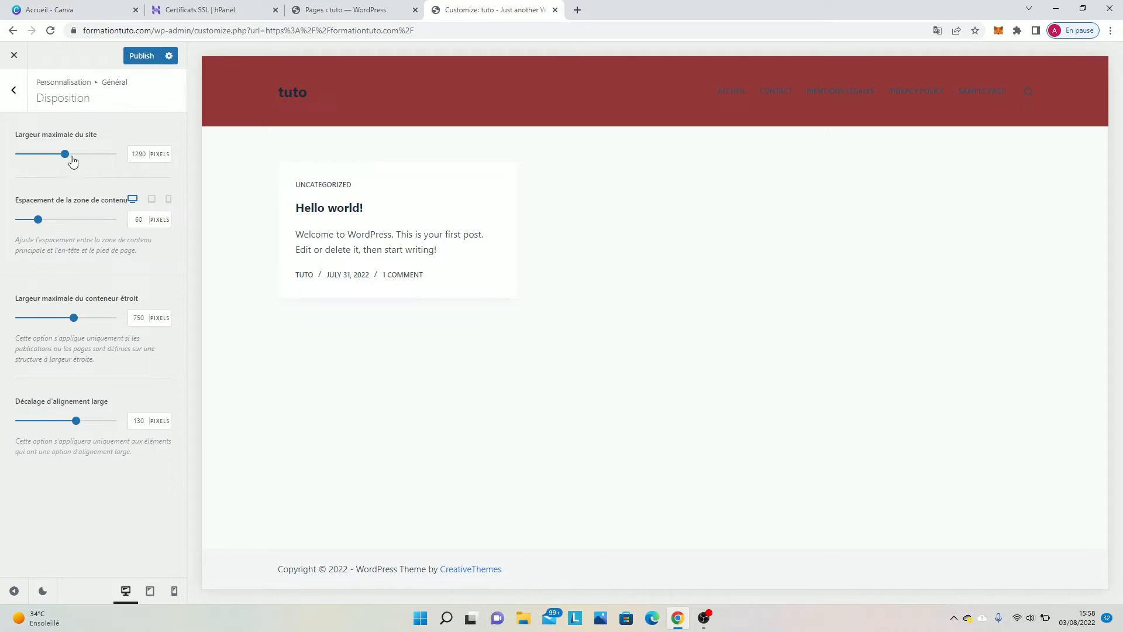
drag(65, 154, 17, 152)
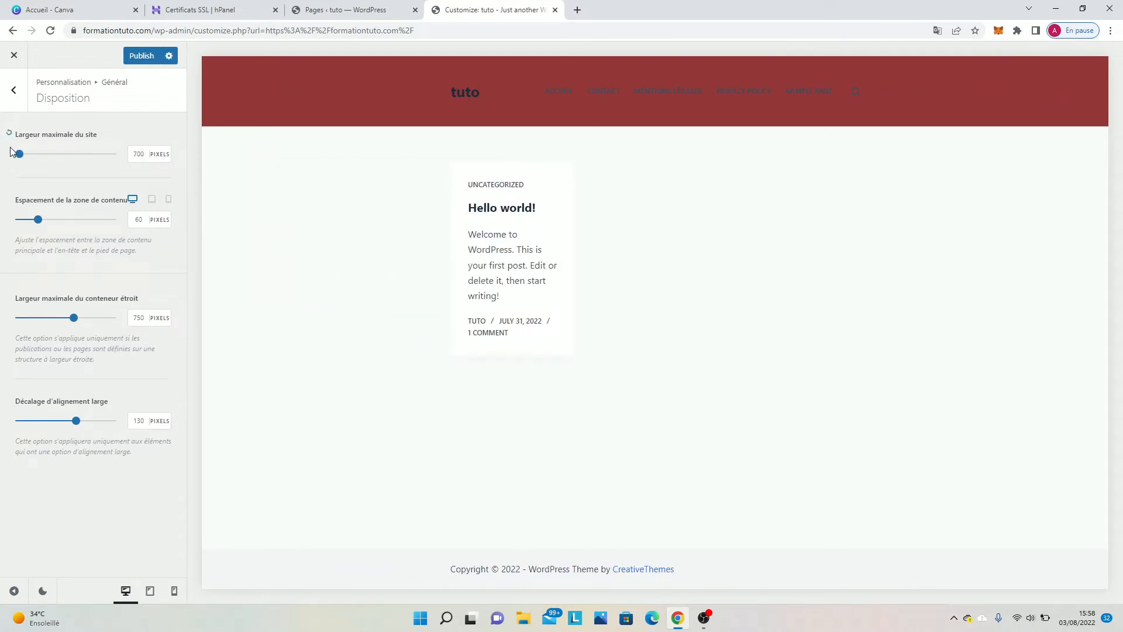
drag(19, 153, 56, 163)
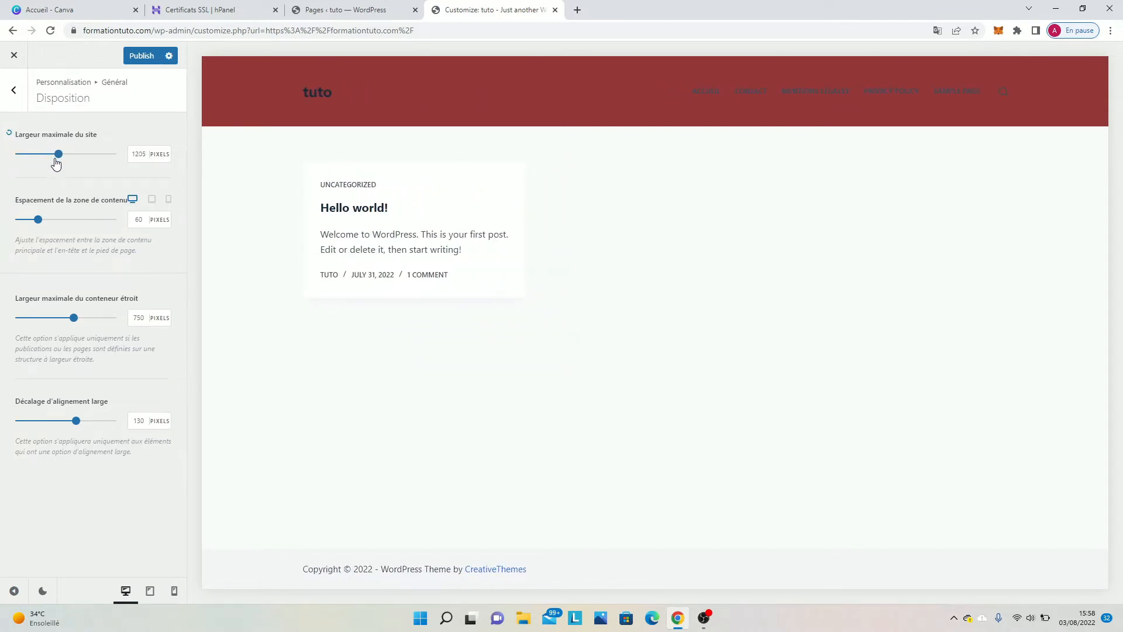
click(8, 132)
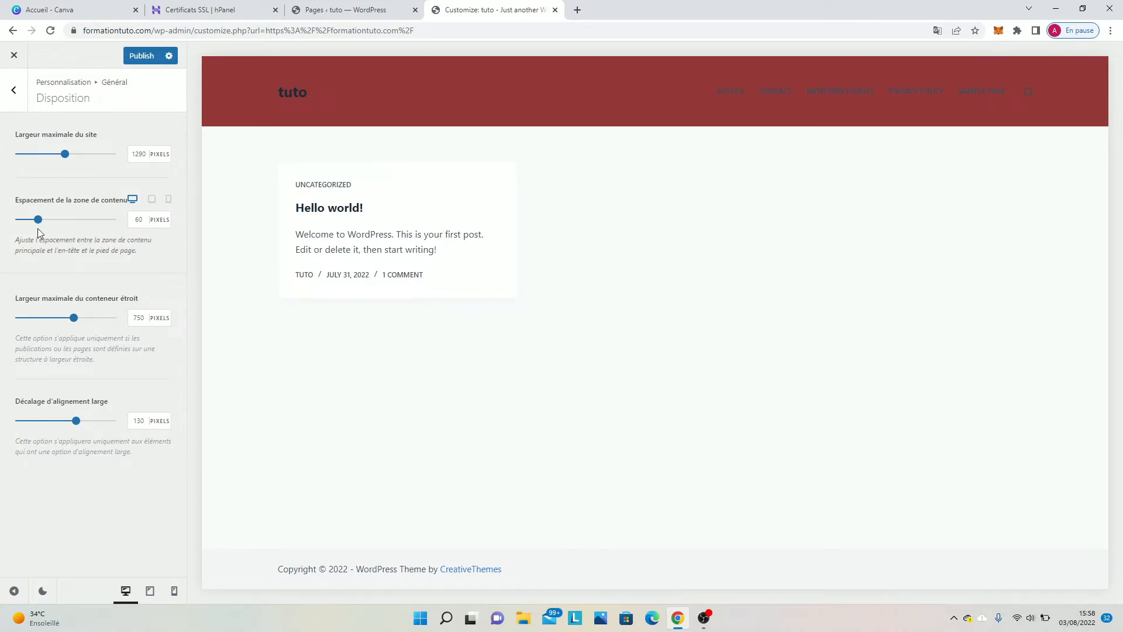
Try a larger content area spacing and a wide alignment offset of 123 pixels, reset both to default, and publish.
drag(36, 220, 102, 235)
click(9, 199)
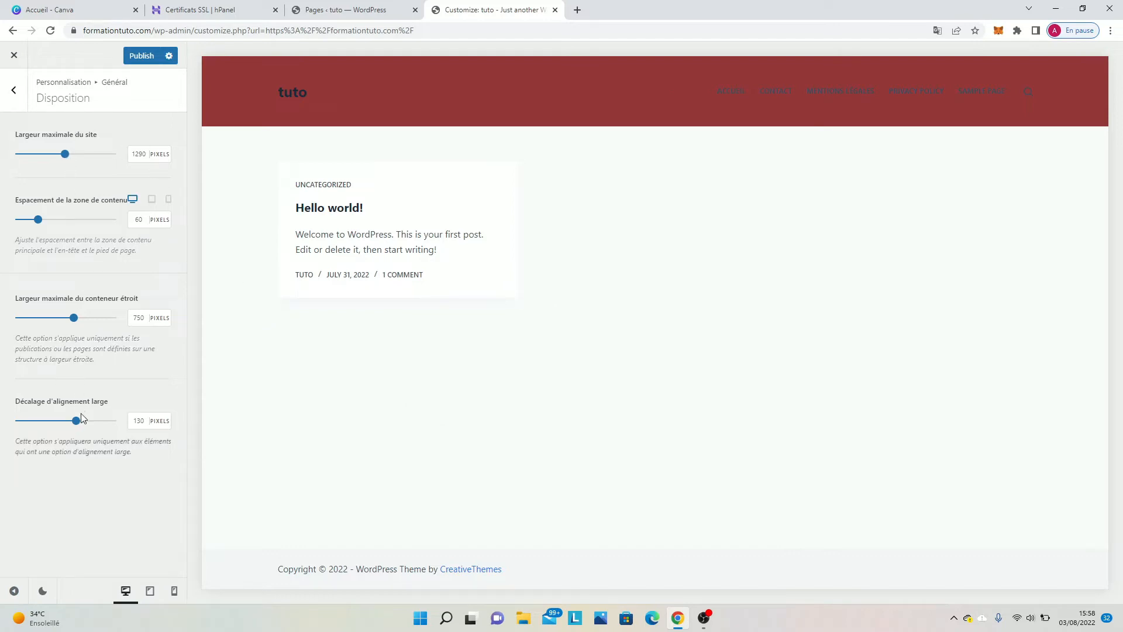
mouse_move(76, 421)
mouse_down()
mouse_move(111, 421)
mouse_move(73, 421)
mouse_up()
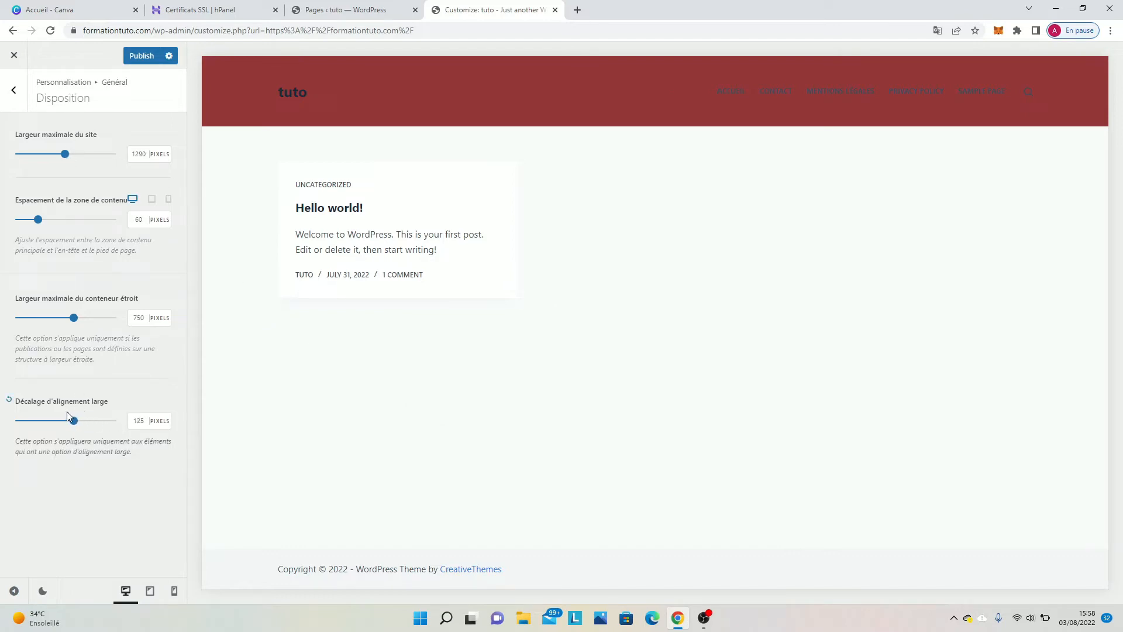
click(9, 401)
click(149, 54)
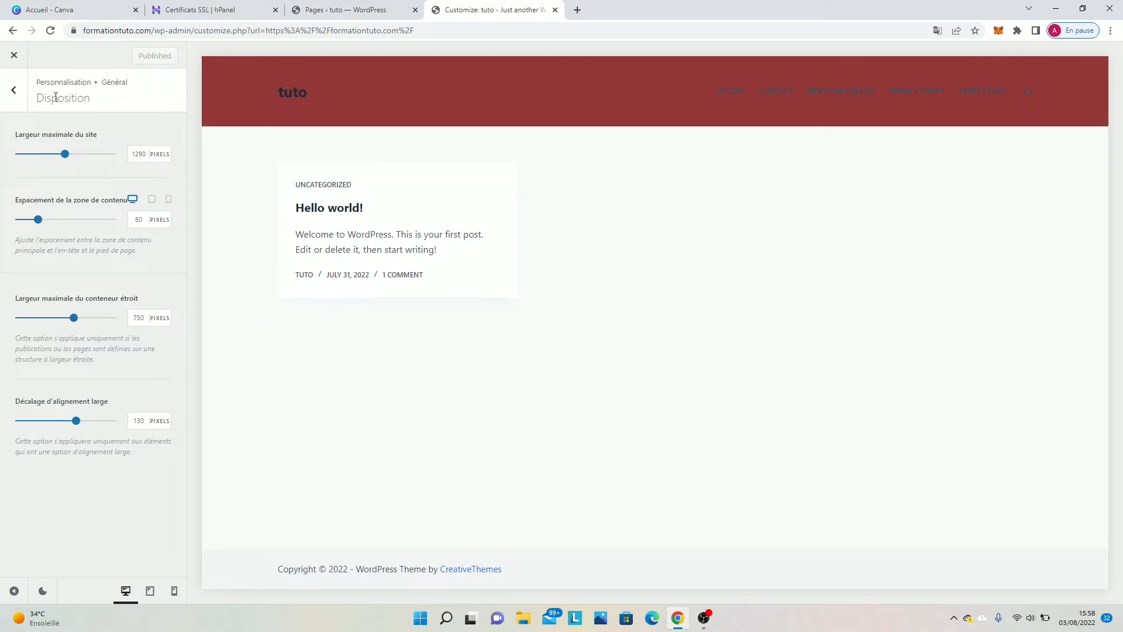
Look at the Boutons settings and return to the general options.
click(23, 102)
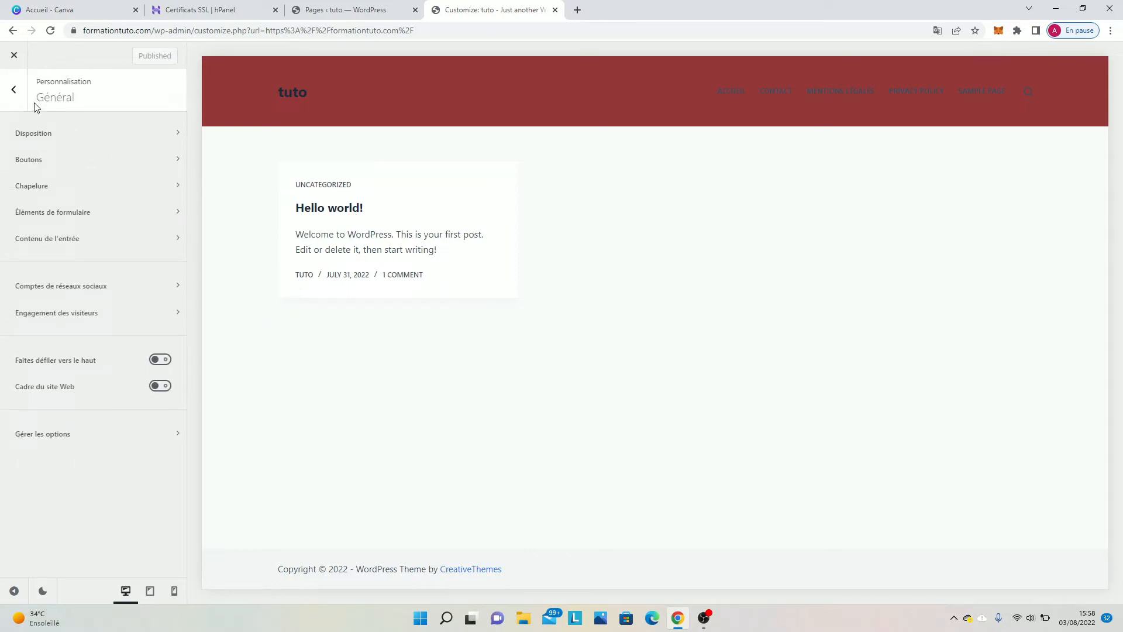
click(31, 162)
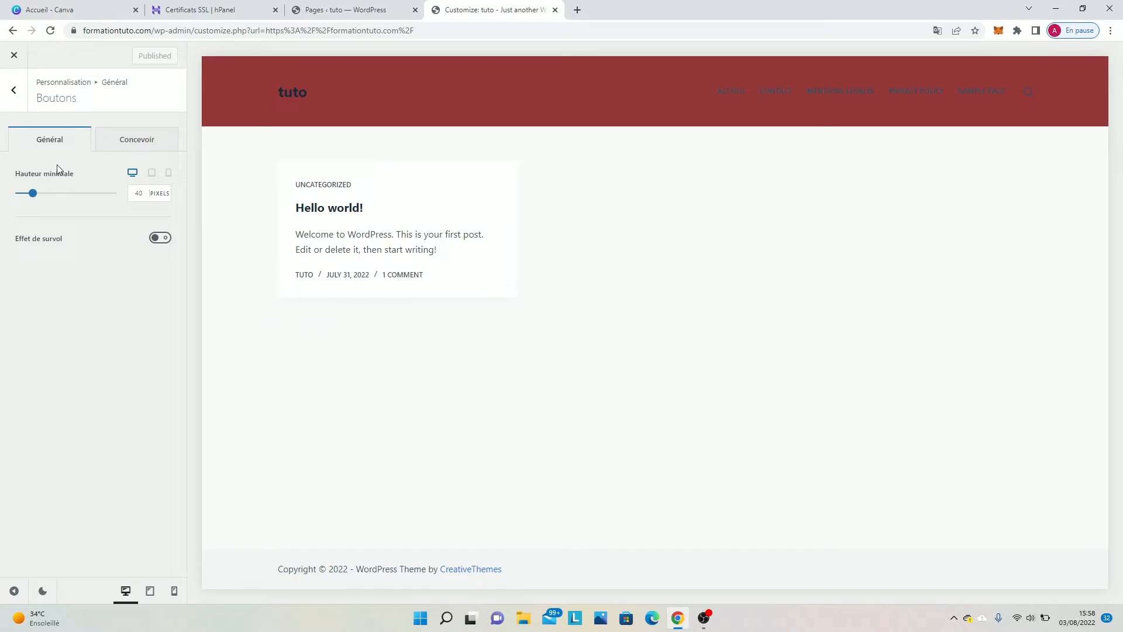
click(20, 103)
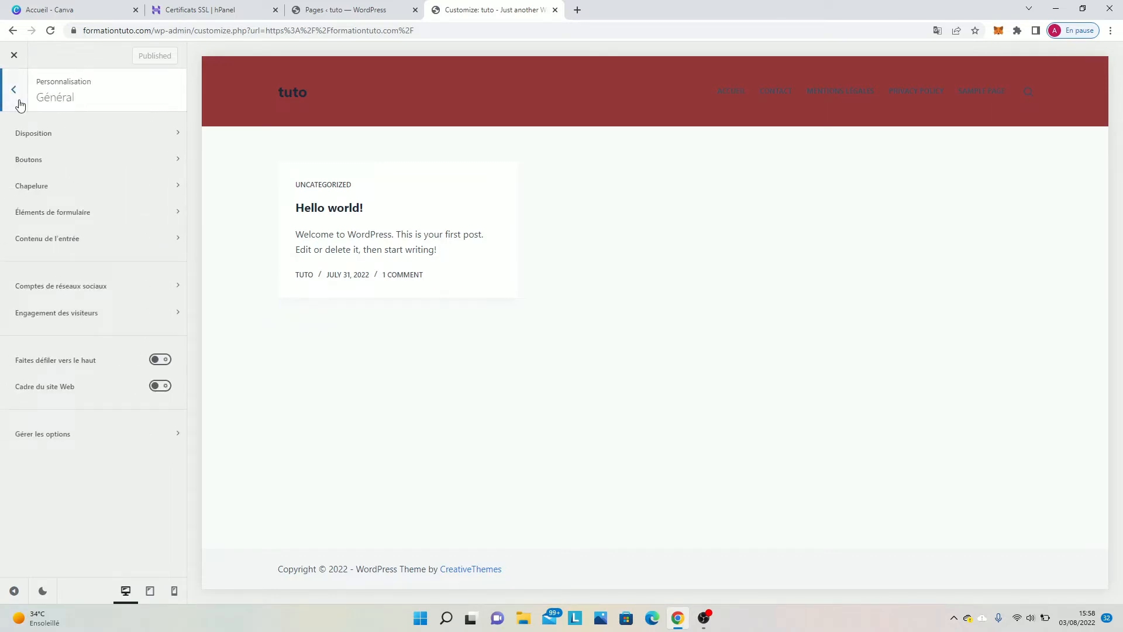
Open the social network accounts settings and look through the list of fields for linking the site's profiles.
click(36, 286)
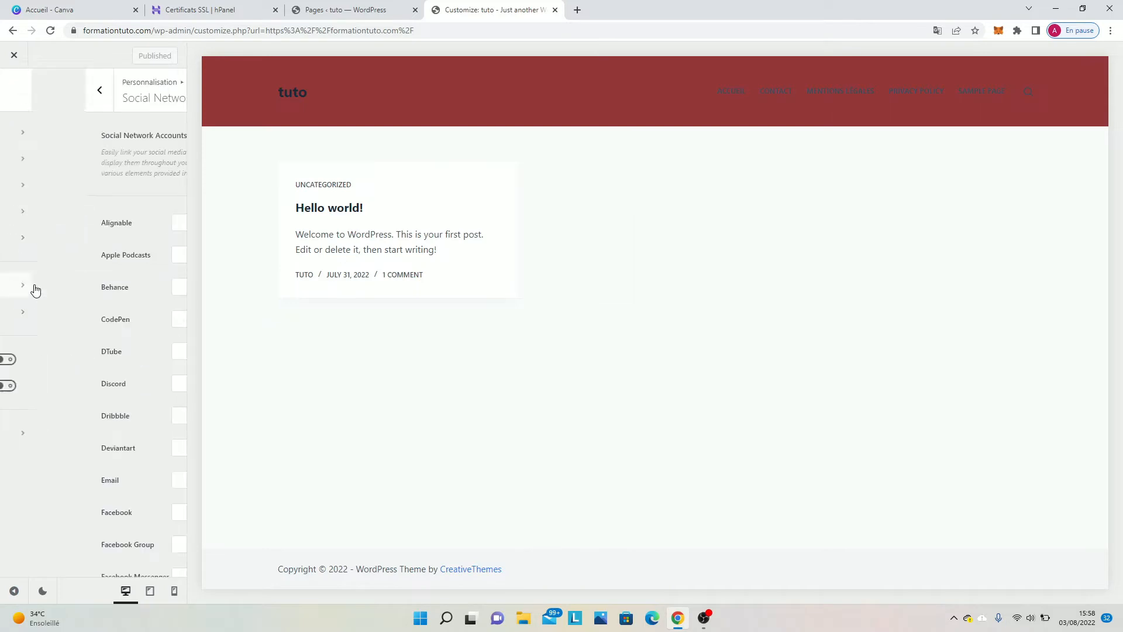
click(93, 229)
scroll(109, 241, down, 1)
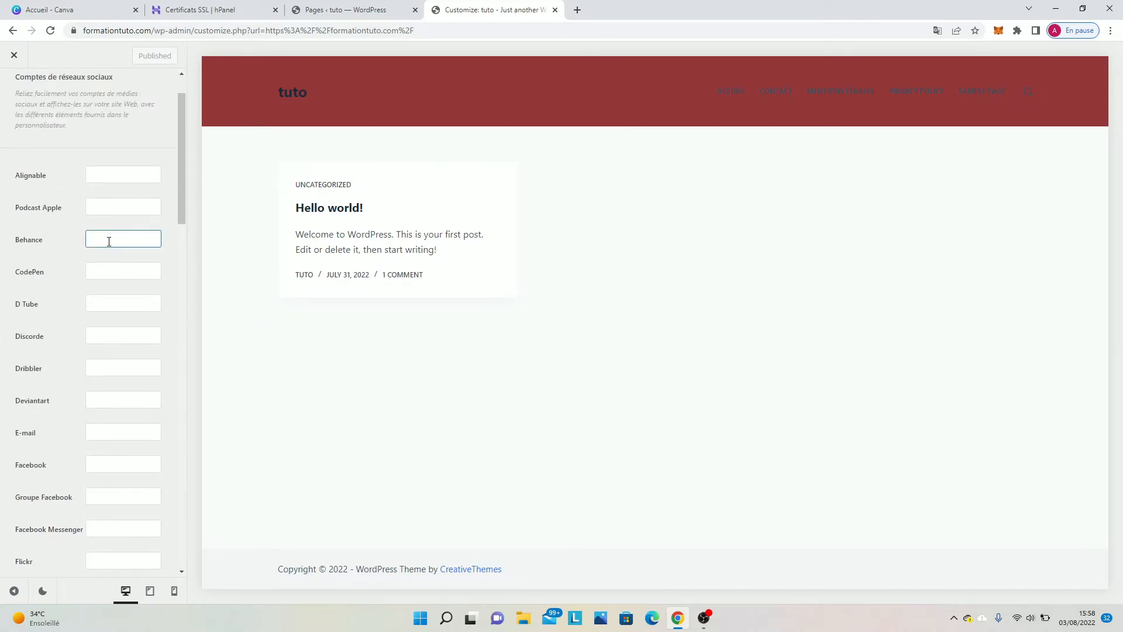
scroll(84, 278, down, 5)
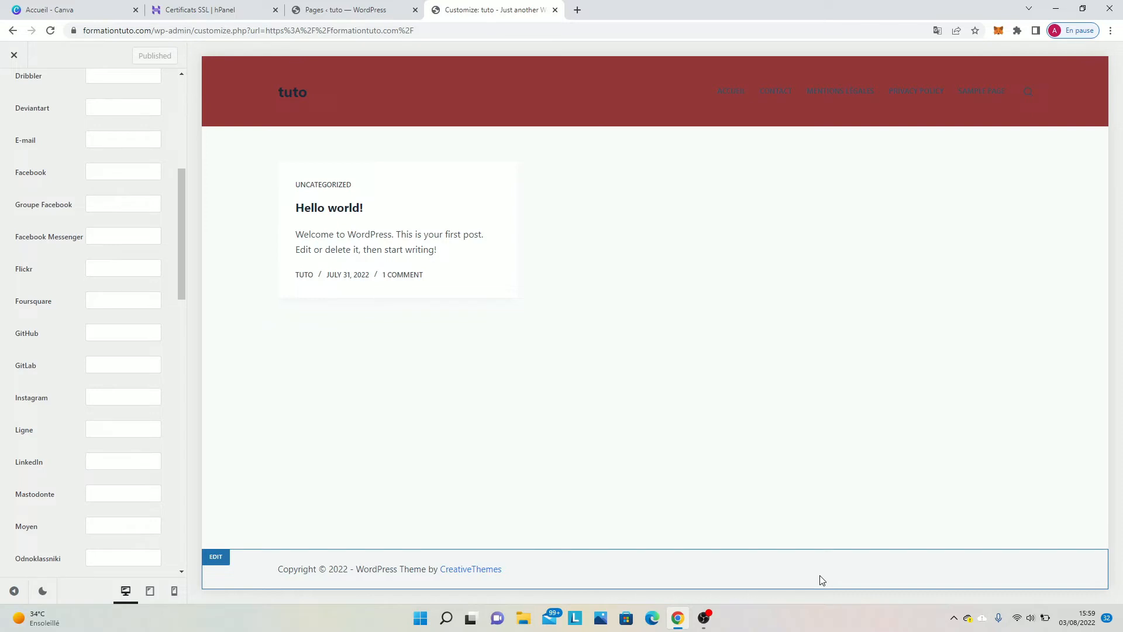
scroll(135, 414, up, 2)
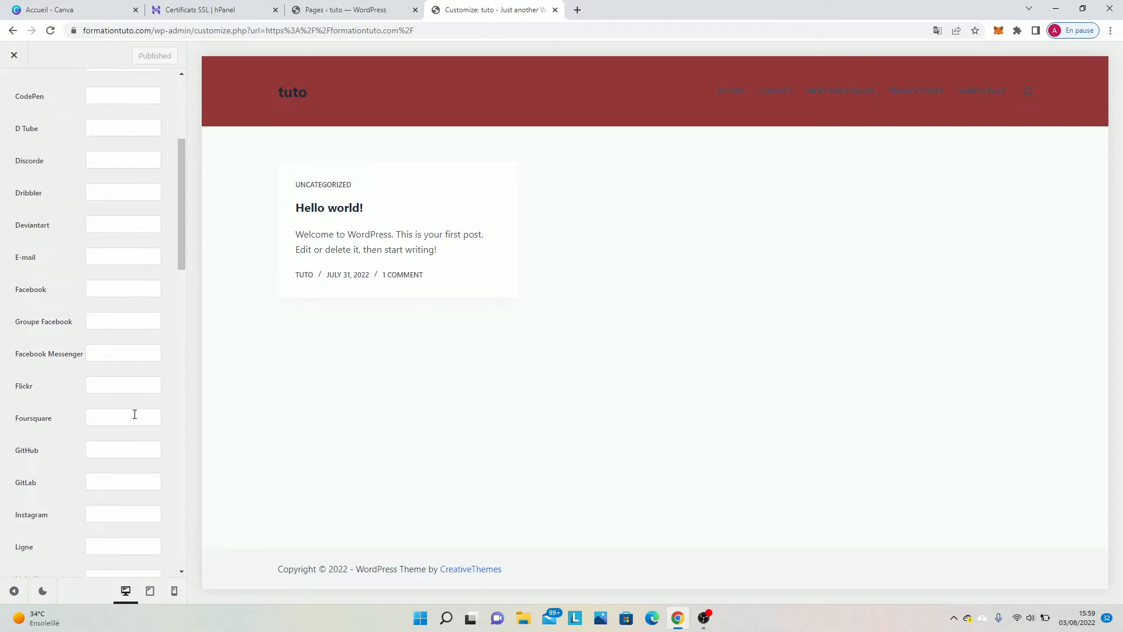
scroll(135, 414, up, 4)
scroll(82, 353, down, 20)
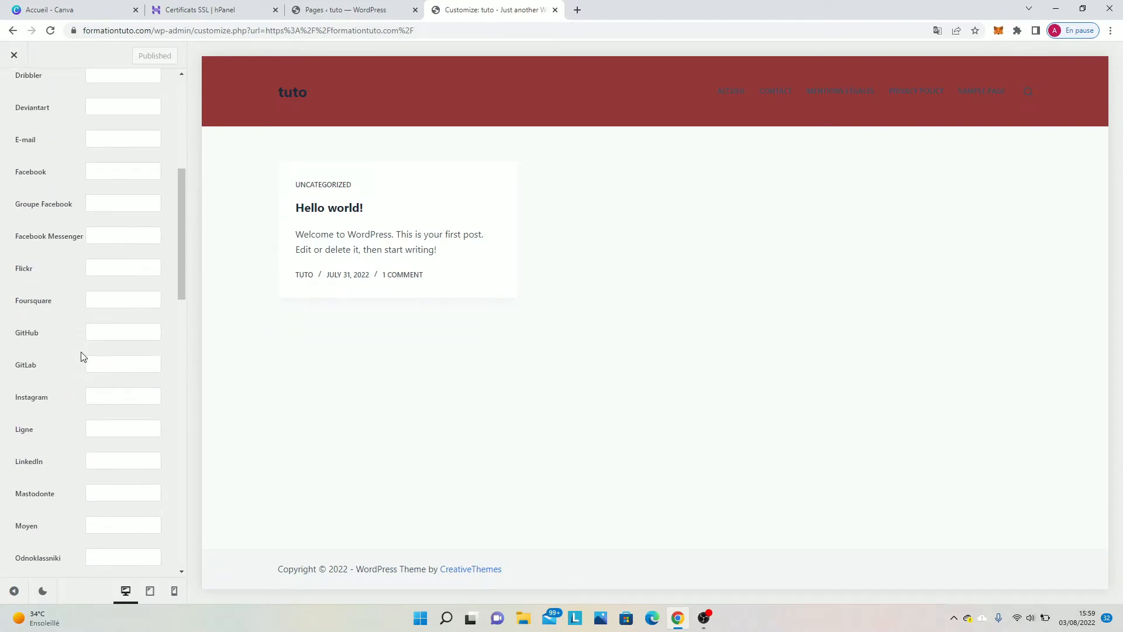
scroll(81, 352, down, 2)
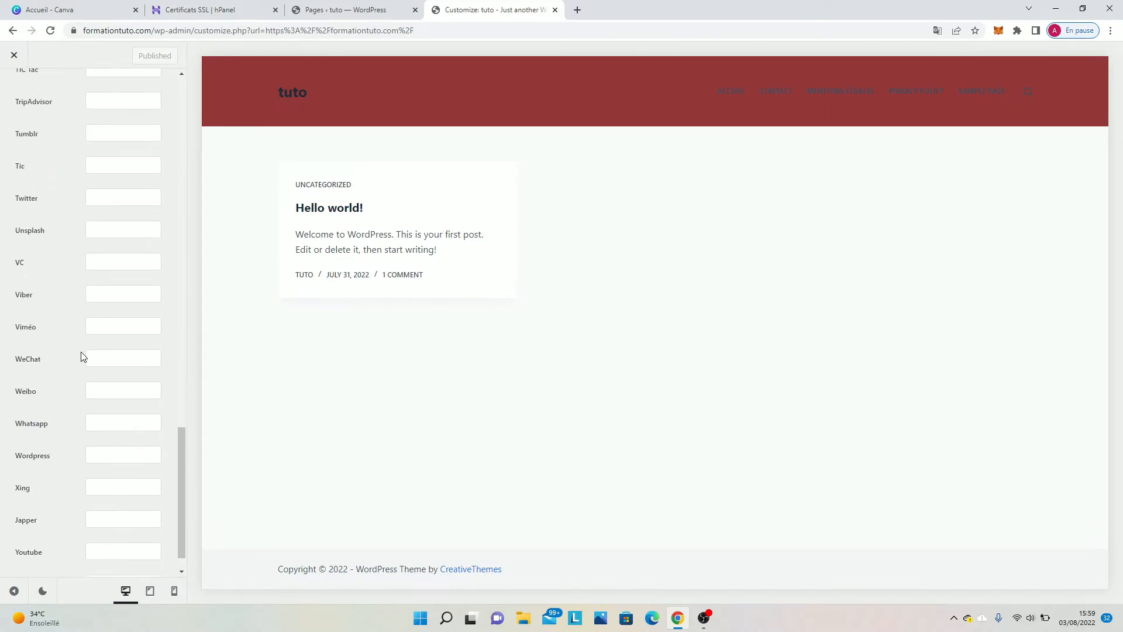
click(104, 427)
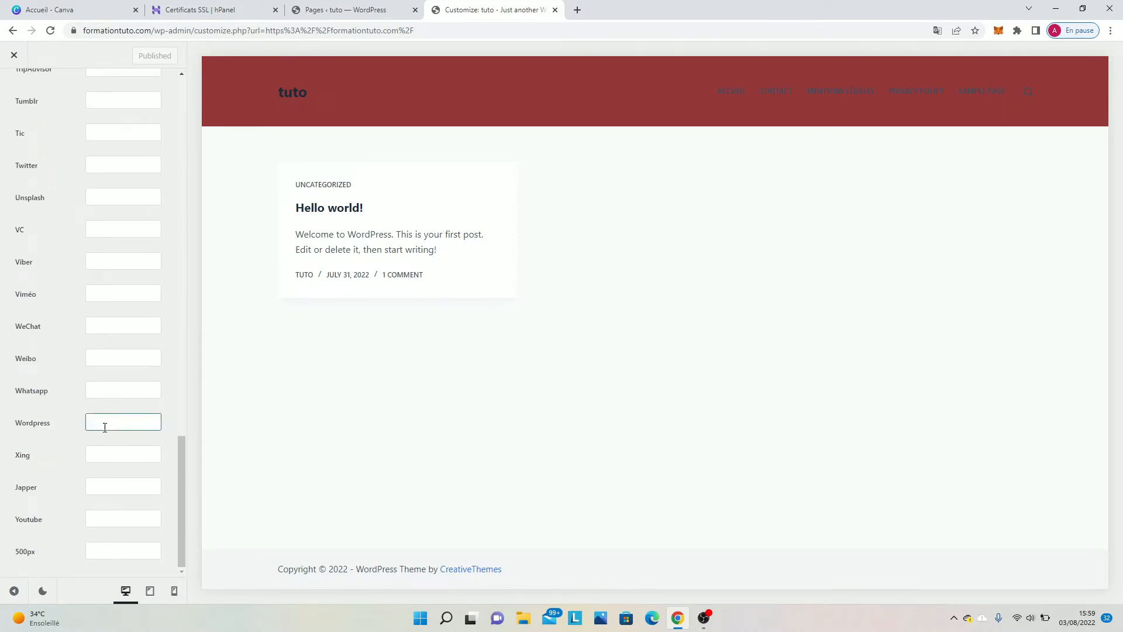
Leave the social network accounts settings, return to the main customization options, and open the Couleurs settings.
scroll(111, 248, up, 6)
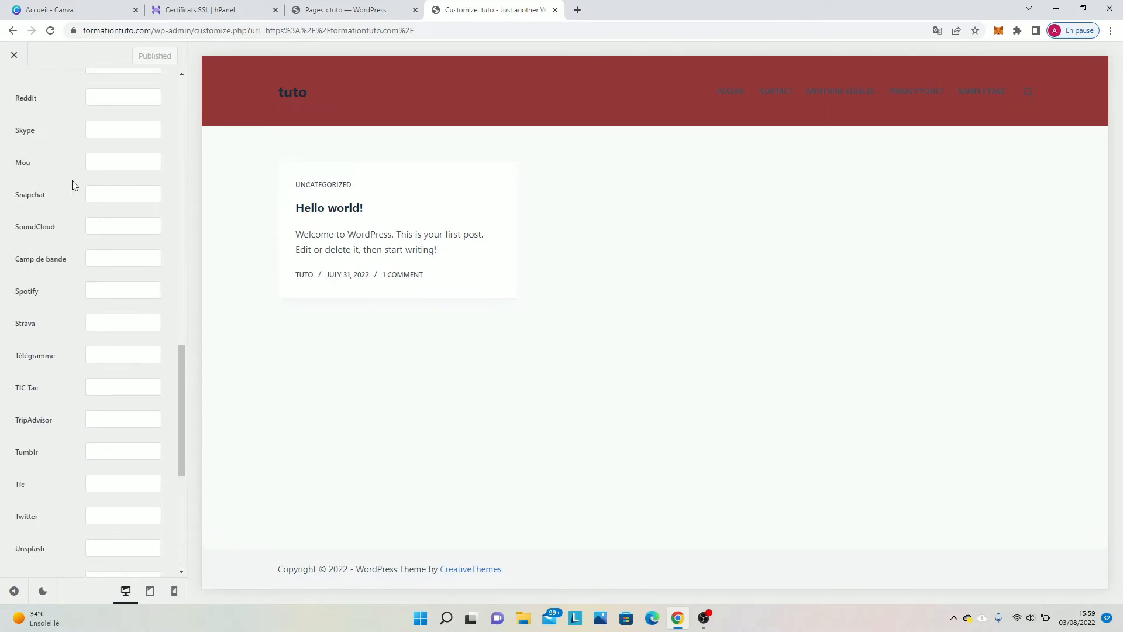
scroll(73, 193, up, 15)
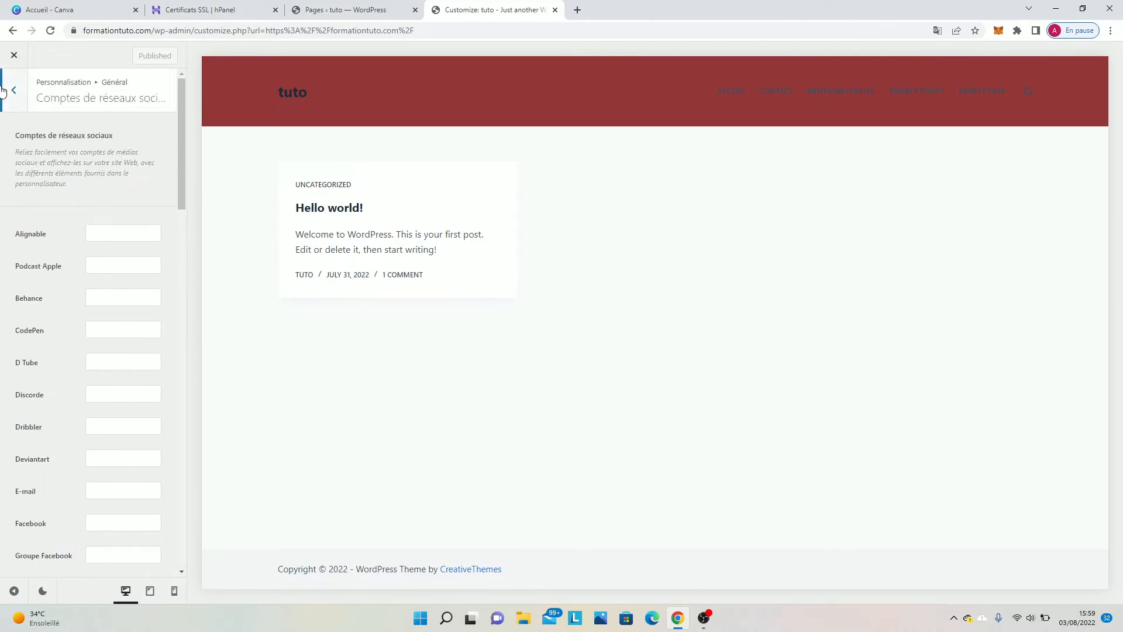
click(4, 91)
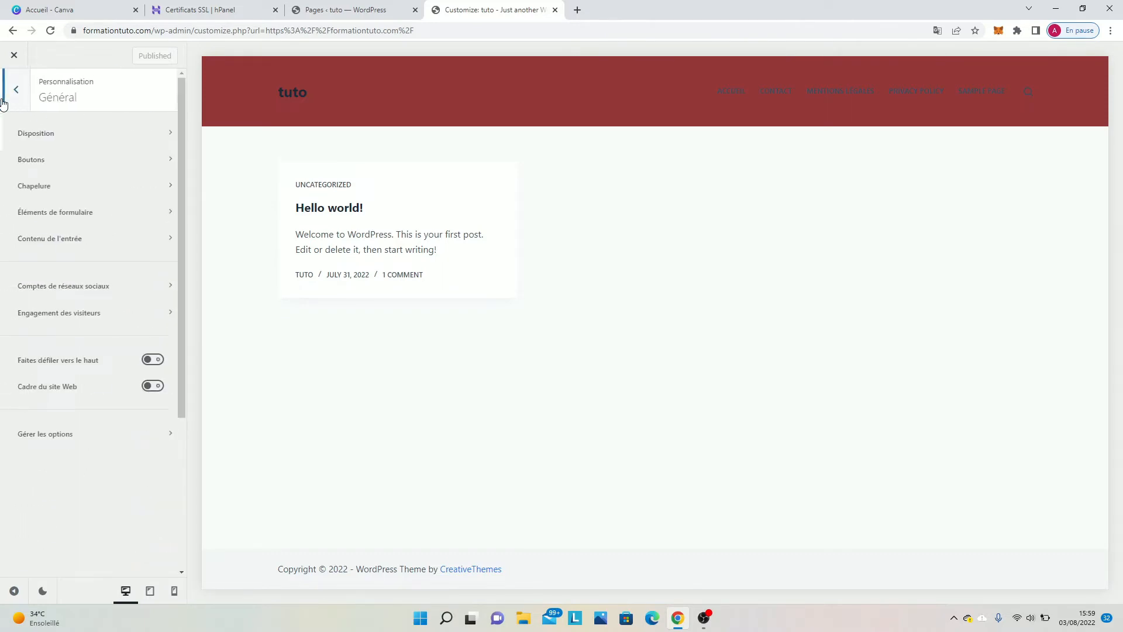
click(4, 99)
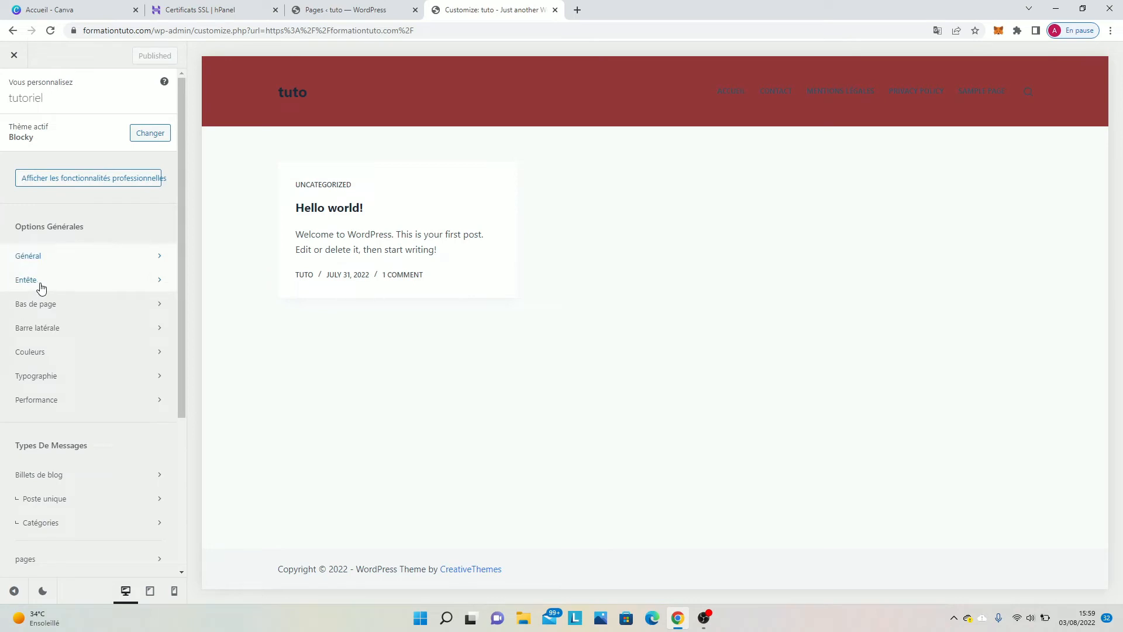
click(61, 349)
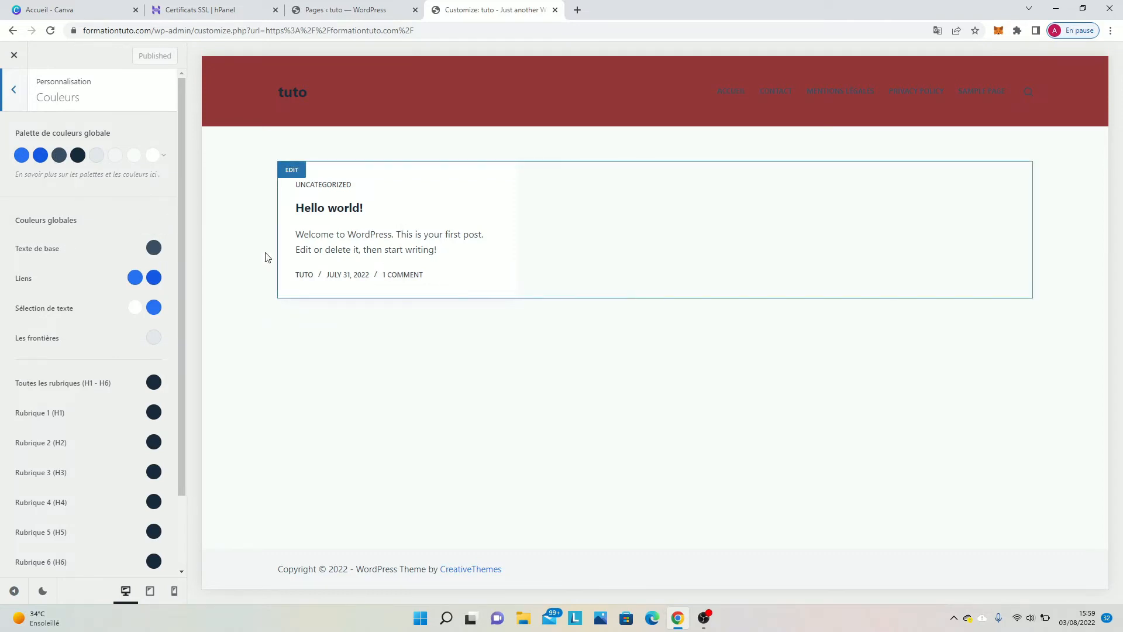
Try blue shades such as #286bb2 and #67a3e3 for the global base text color, and set it to the palette's white, #ffffff.
click(154, 248)
click(135, 336)
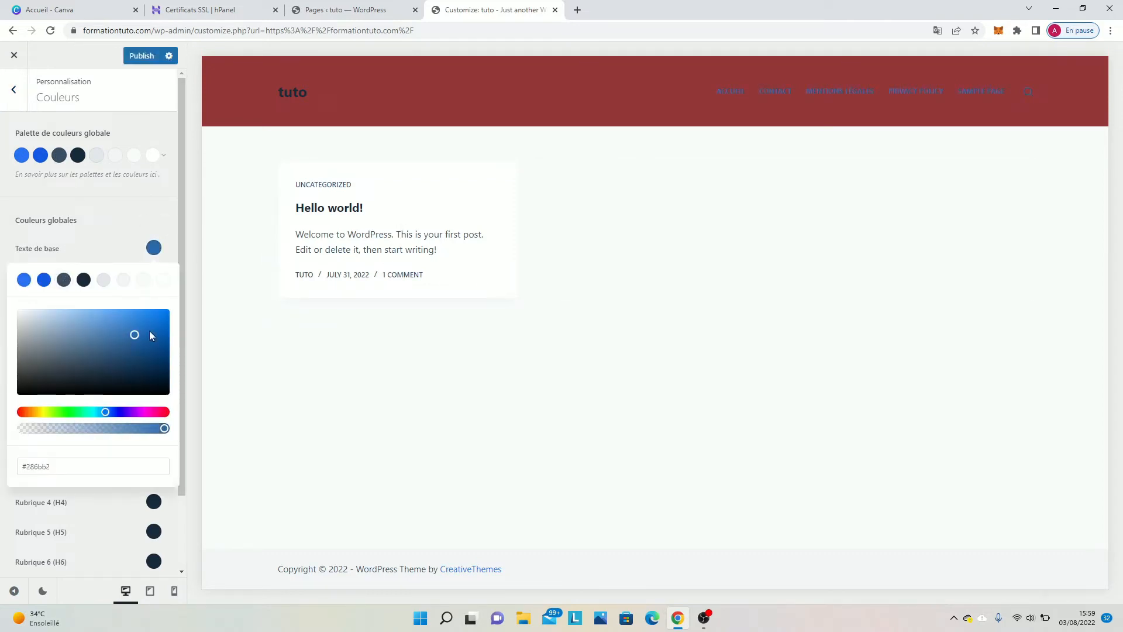
drag(162, 329, 103, 319)
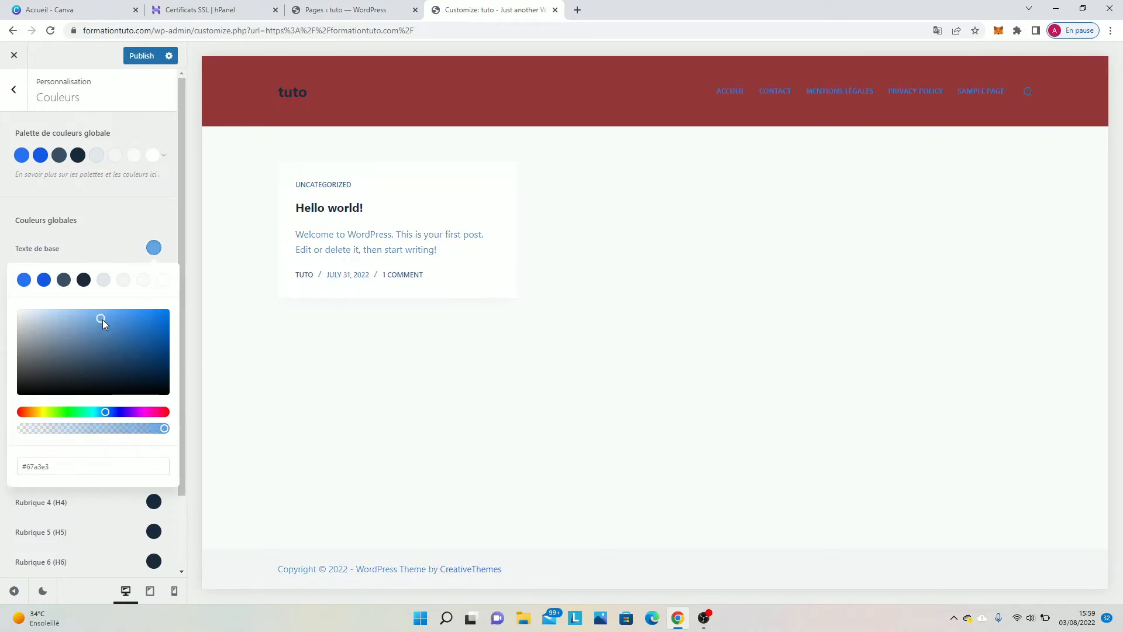
click(150, 328)
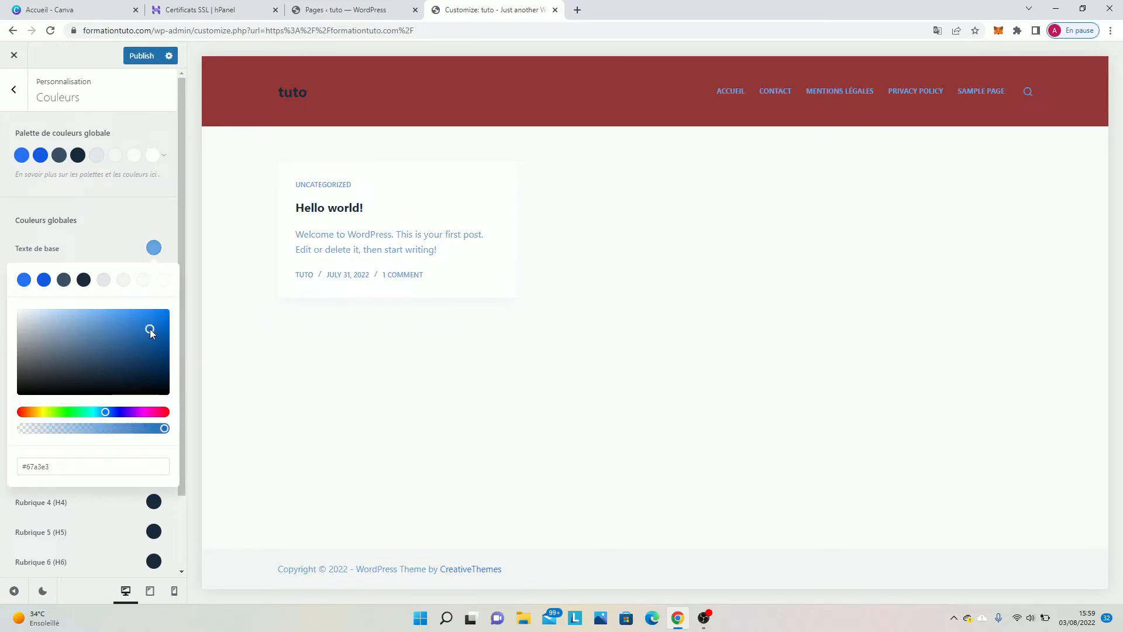
click(164, 281)
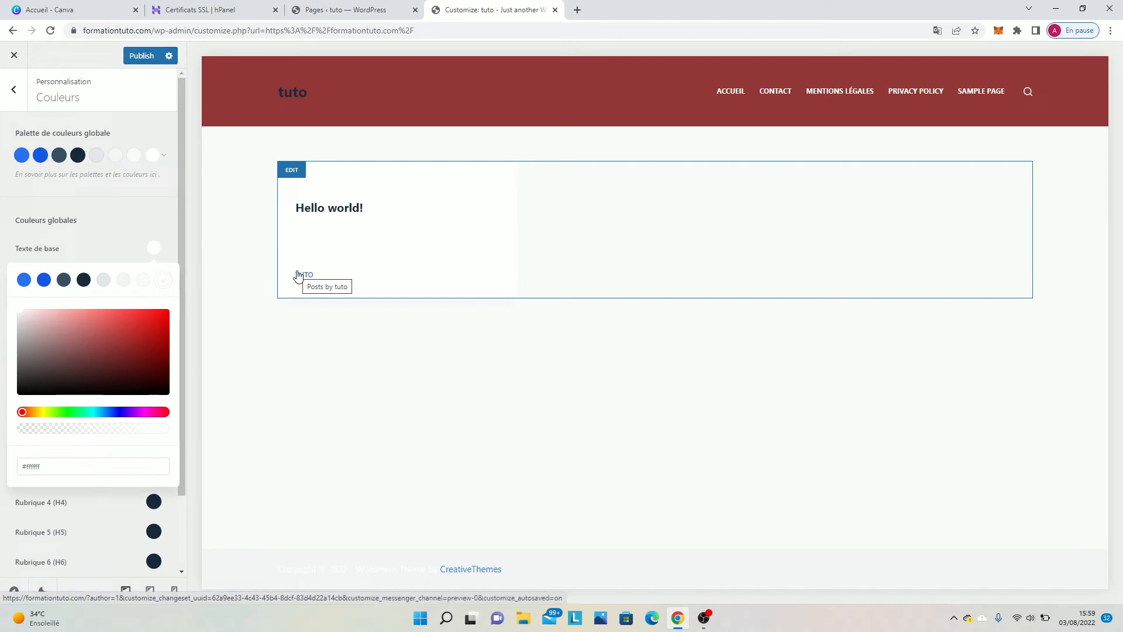
Set the global base text color (Texte de base) to the dark navy palette color #192a3d after trying a red shade.
click(126, 334)
click(90, 324)
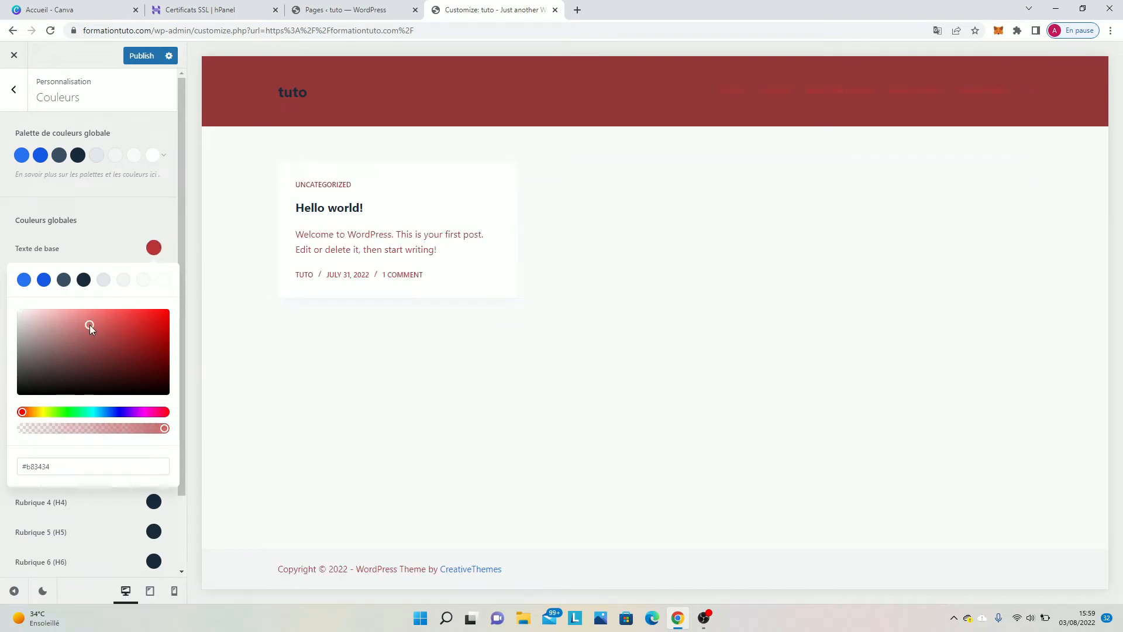
click(83, 285)
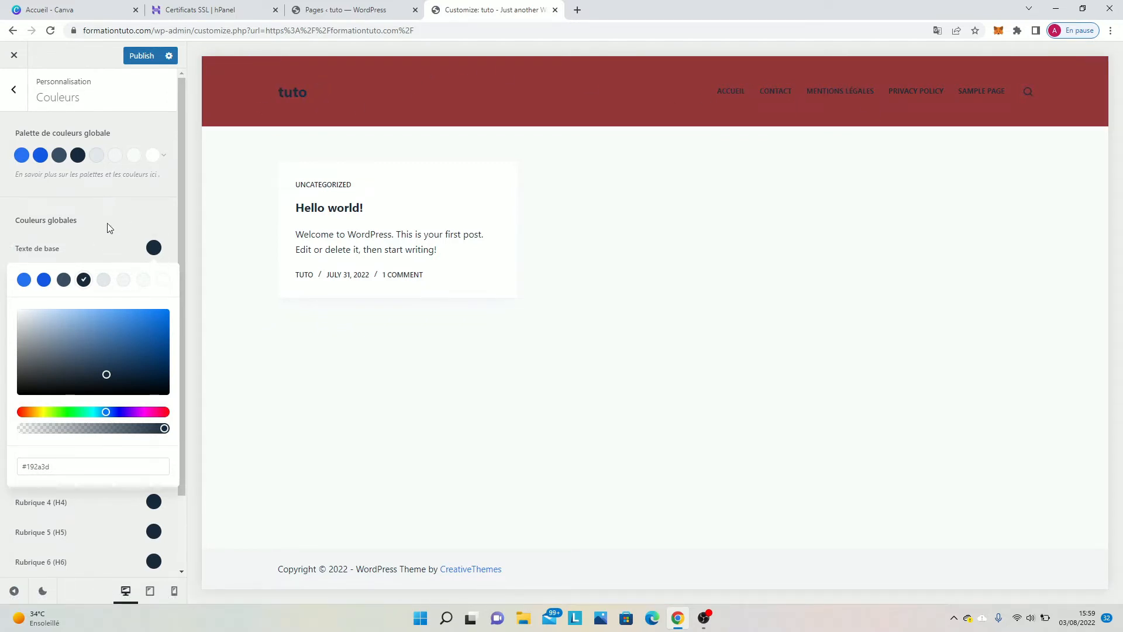
click(97, 250)
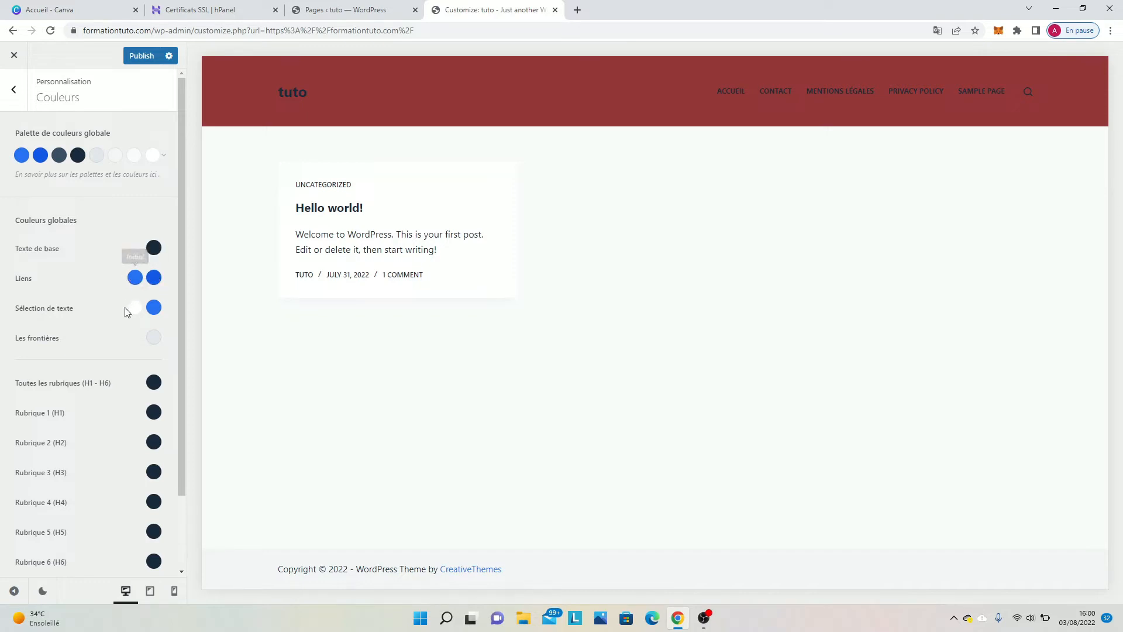
Try several colors for the site background (Contexte du site), set it to white #ffffff (Couleur 8), and publish the changes.
scroll(124, 310, down, 2)
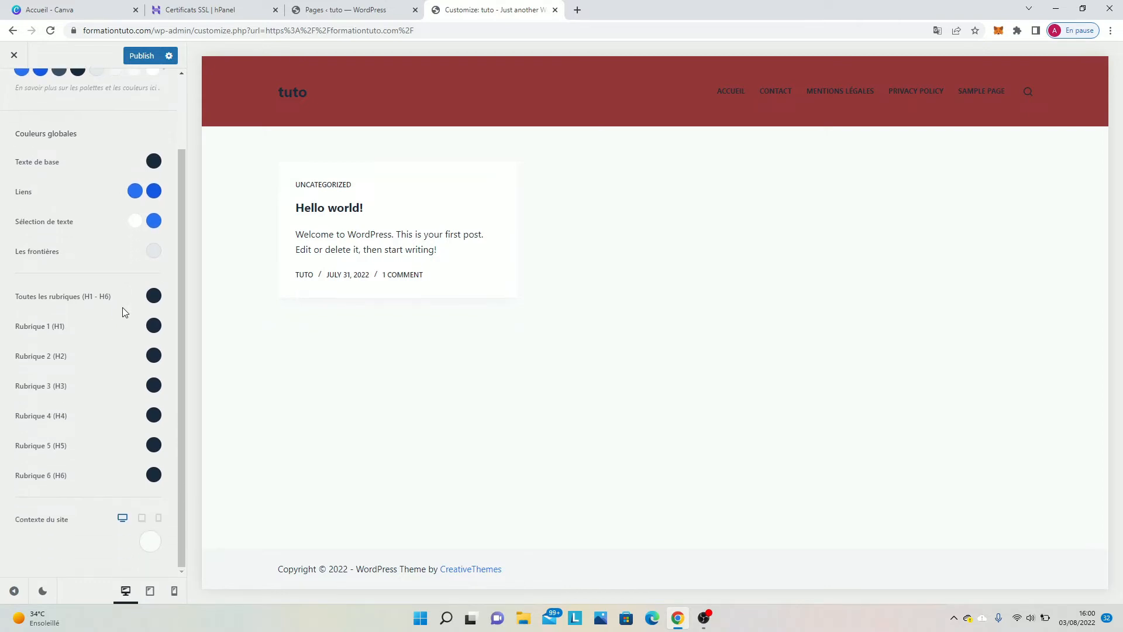
click(151, 543)
drag(82, 352, 50, 364)
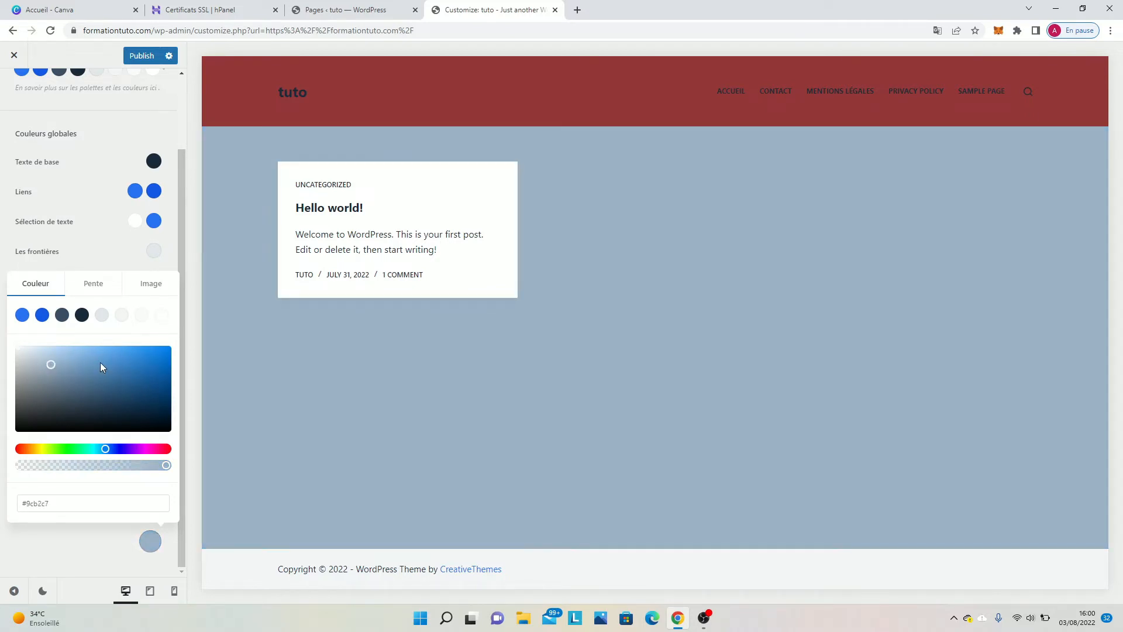
click(161, 322)
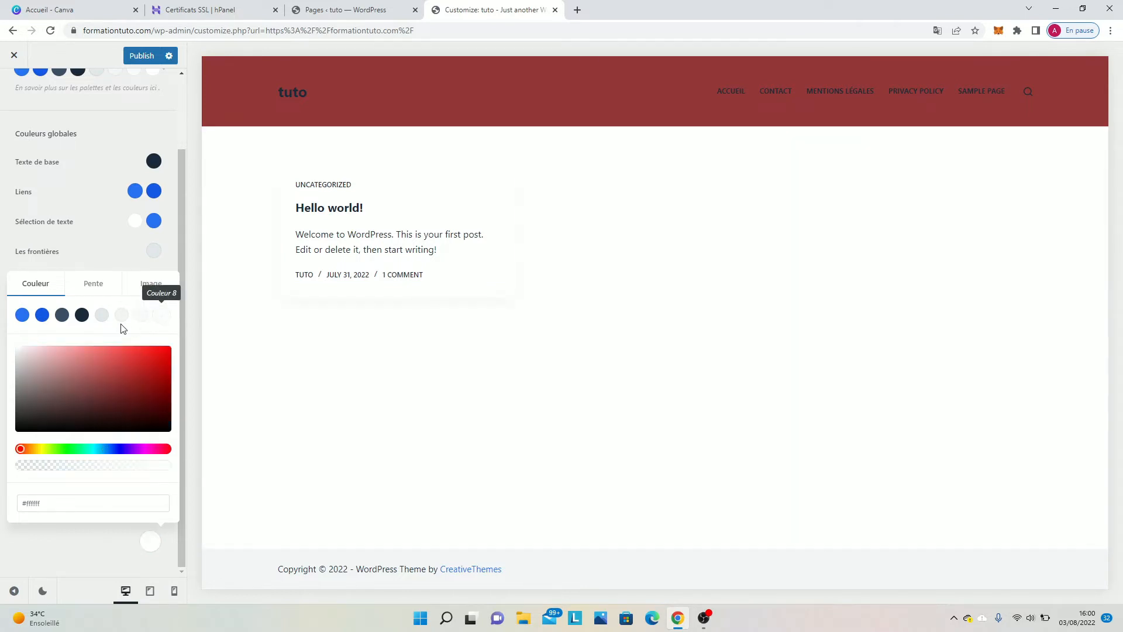
click(83, 315)
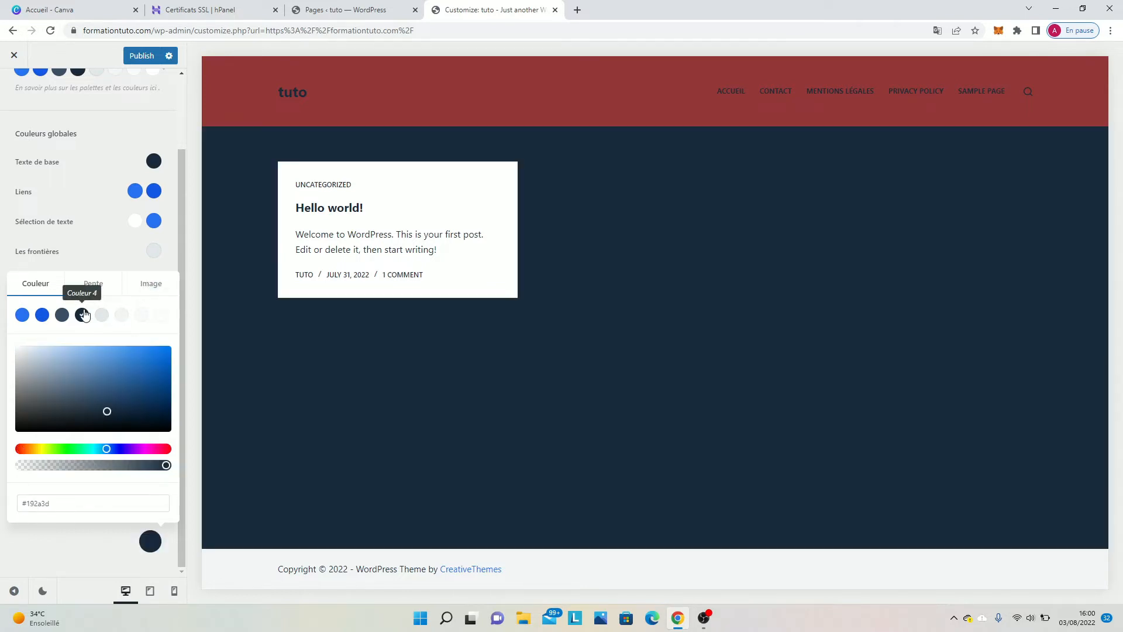
click(161, 316)
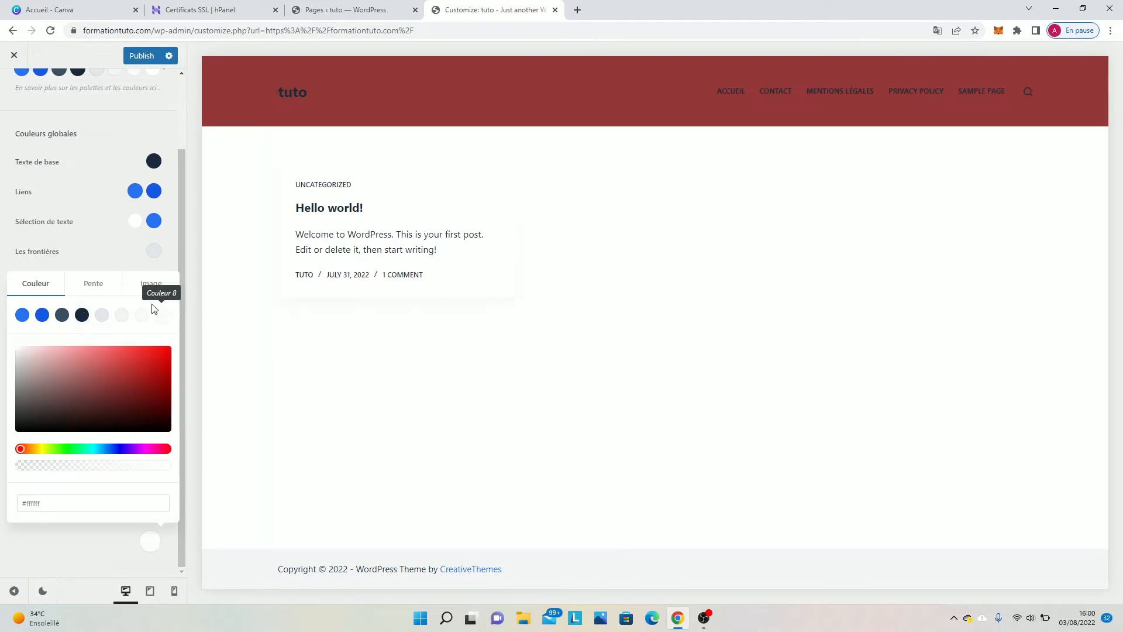
click(141, 56)
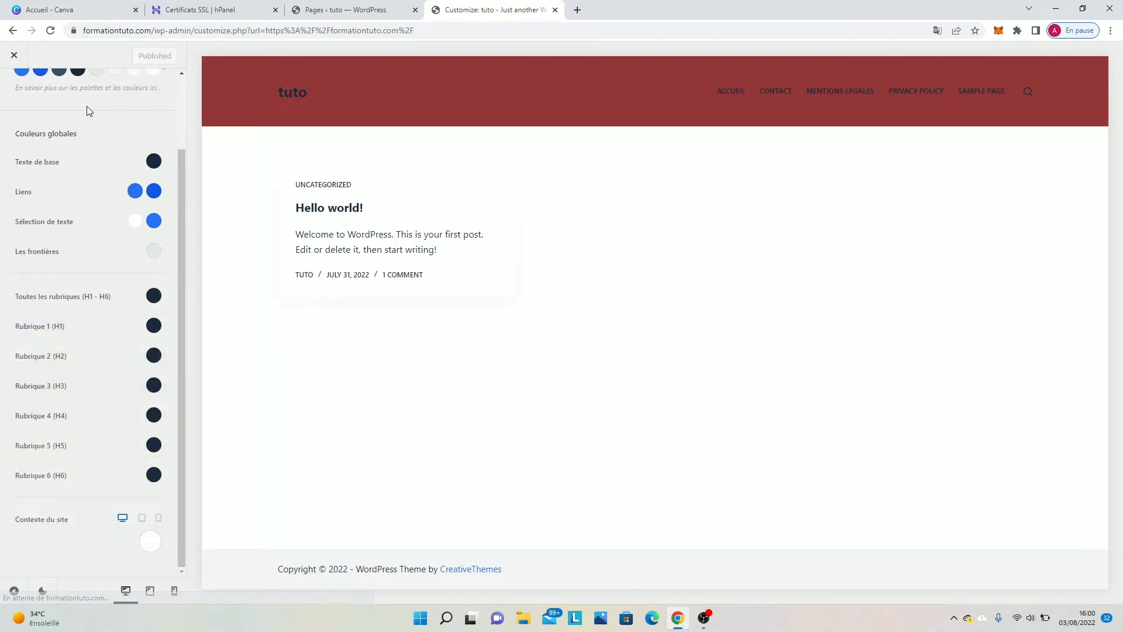
scroll(78, 192, up, 2)
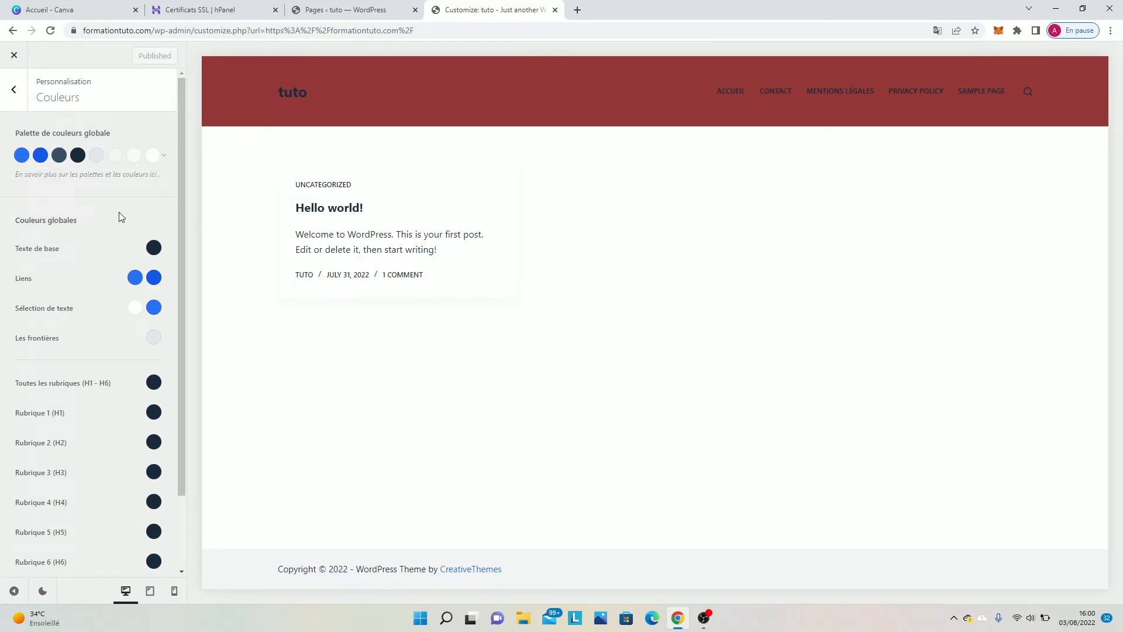
Open coolors.co in a new browser tab, accept all cookies, dismiss the news window, and open the trending palettes.
click(577, 10)
text(coolors.co)
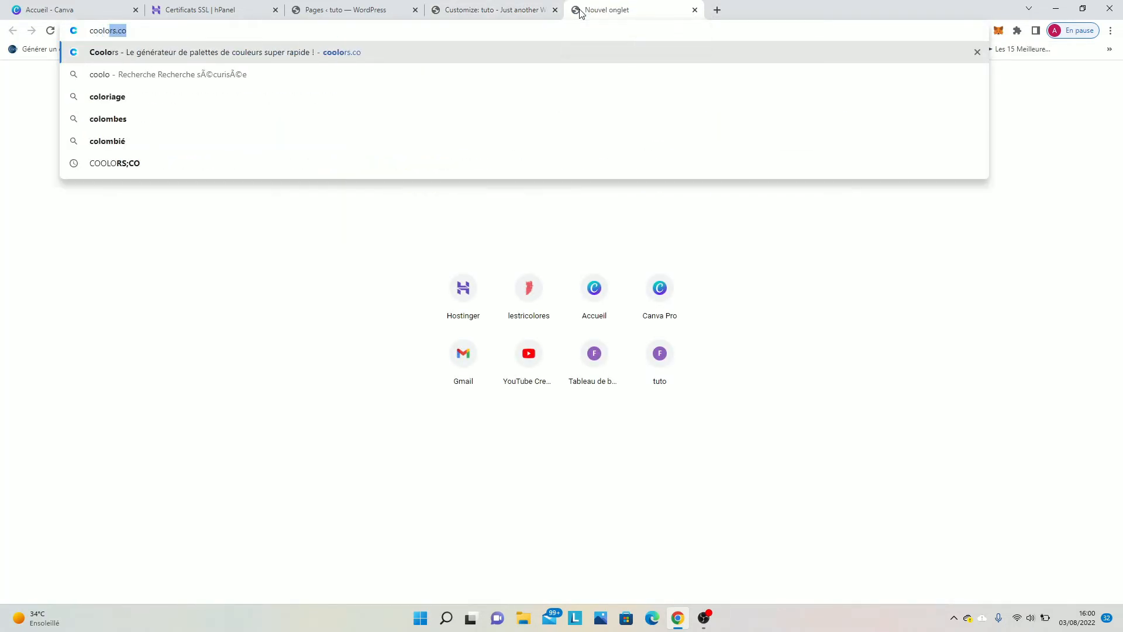
click(560, 54)
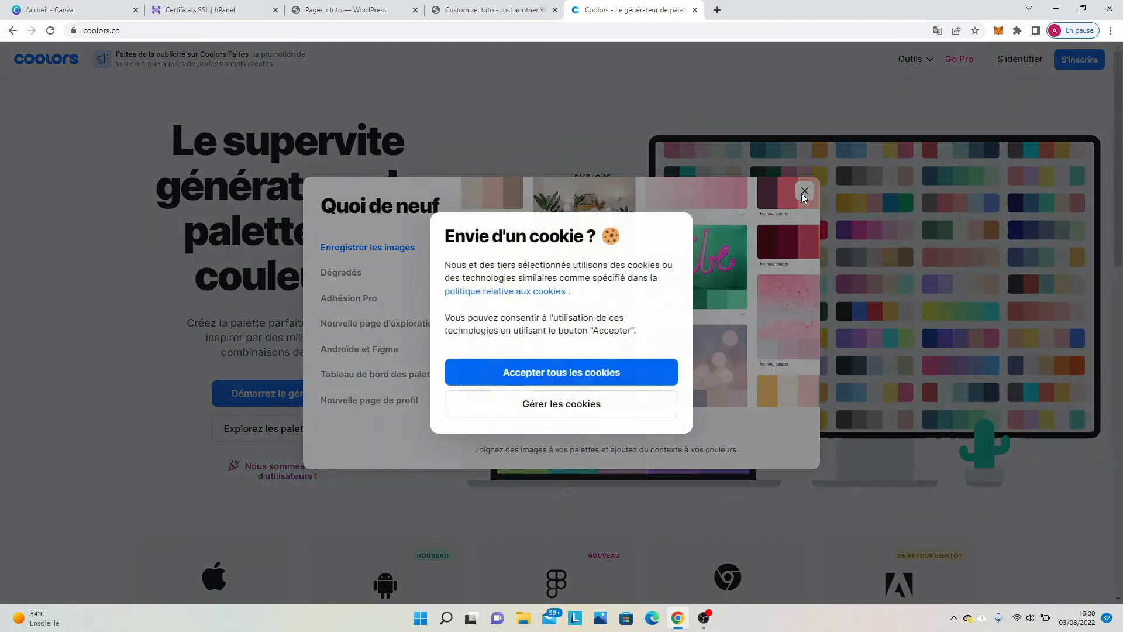
click(621, 380)
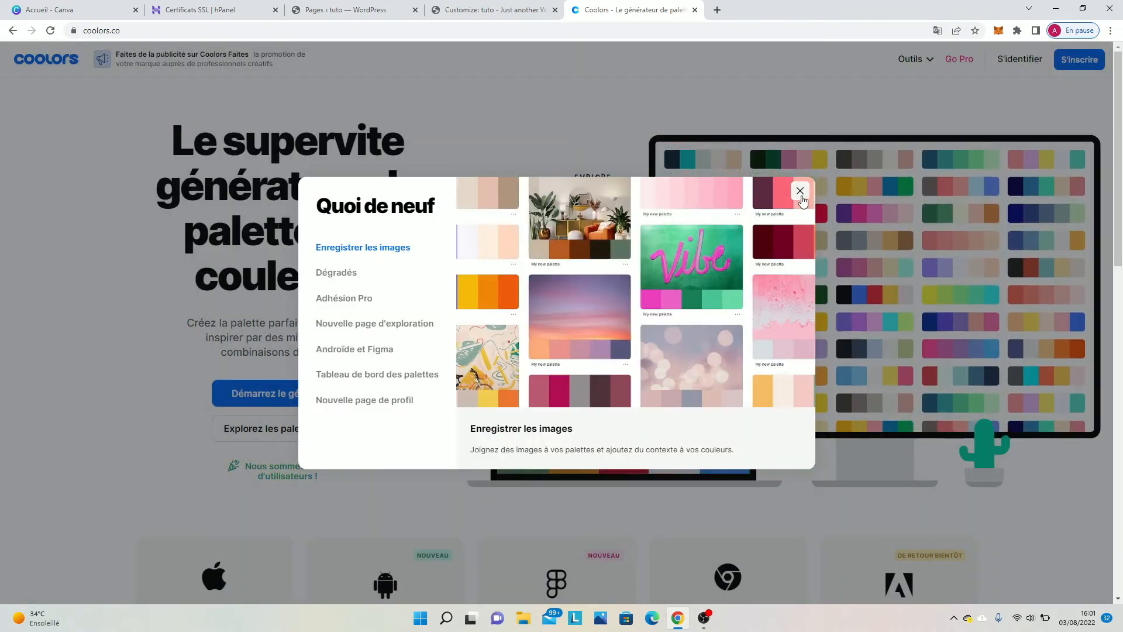
click(804, 191)
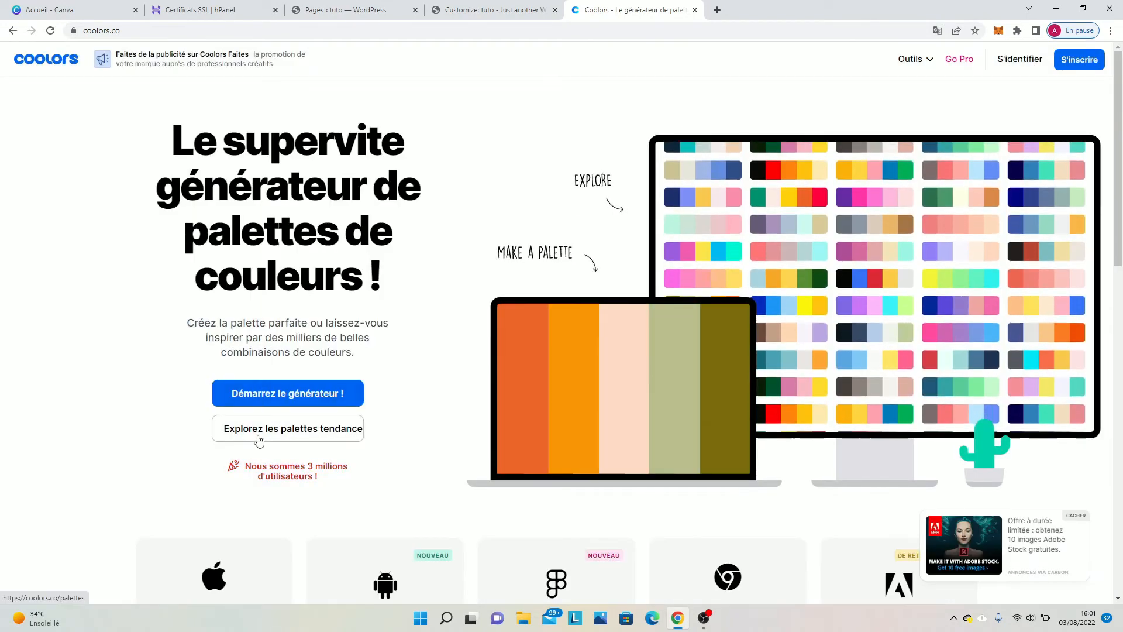
click(261, 435)
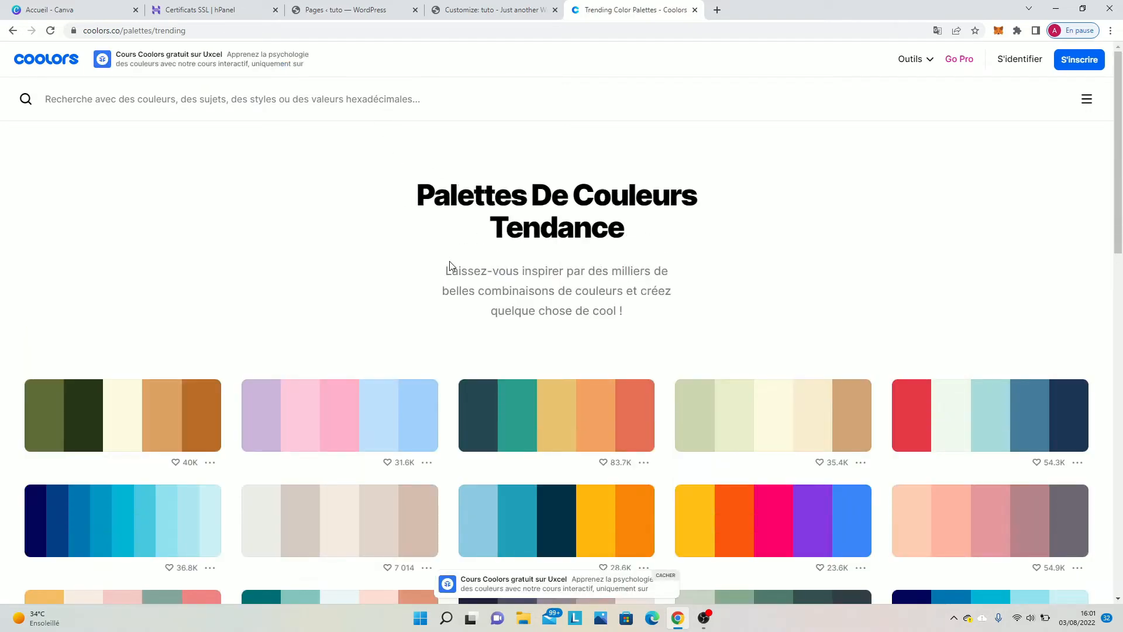
Browse the trending Coolors palettes and copy the hex code of the hot pink ff006e in the yellow-to-blue palette.
scroll(451, 269, down, 2)
scroll(576, 329, down, 2)
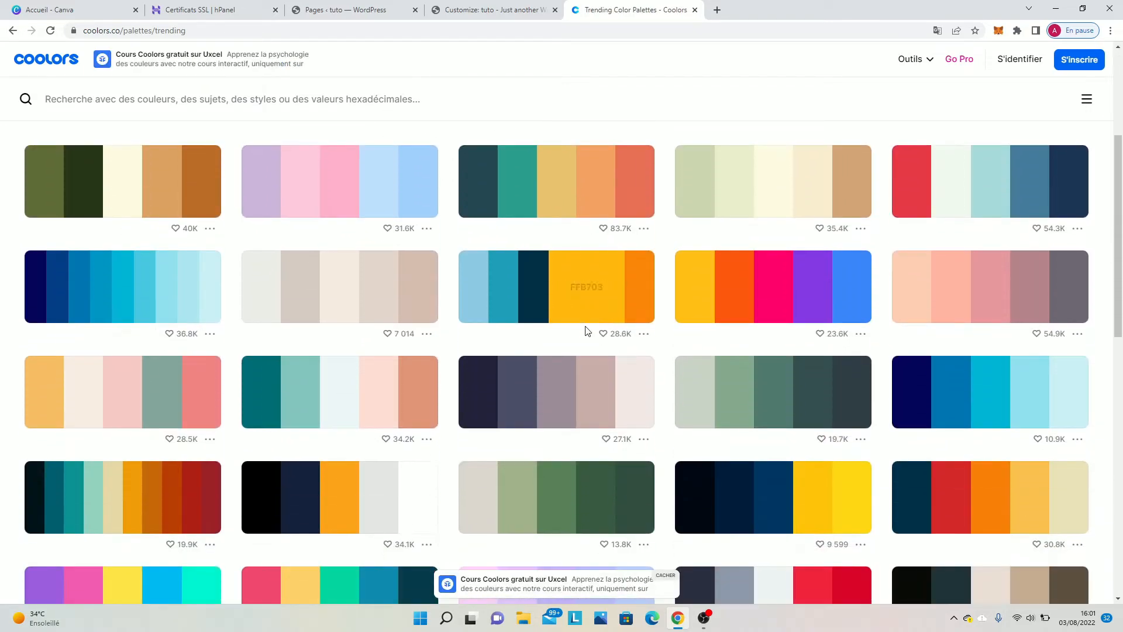
click(773, 295)
Switch back to the WordPress Customizer and try to set the base text color to the hex code ff006e.
click(465, 6)
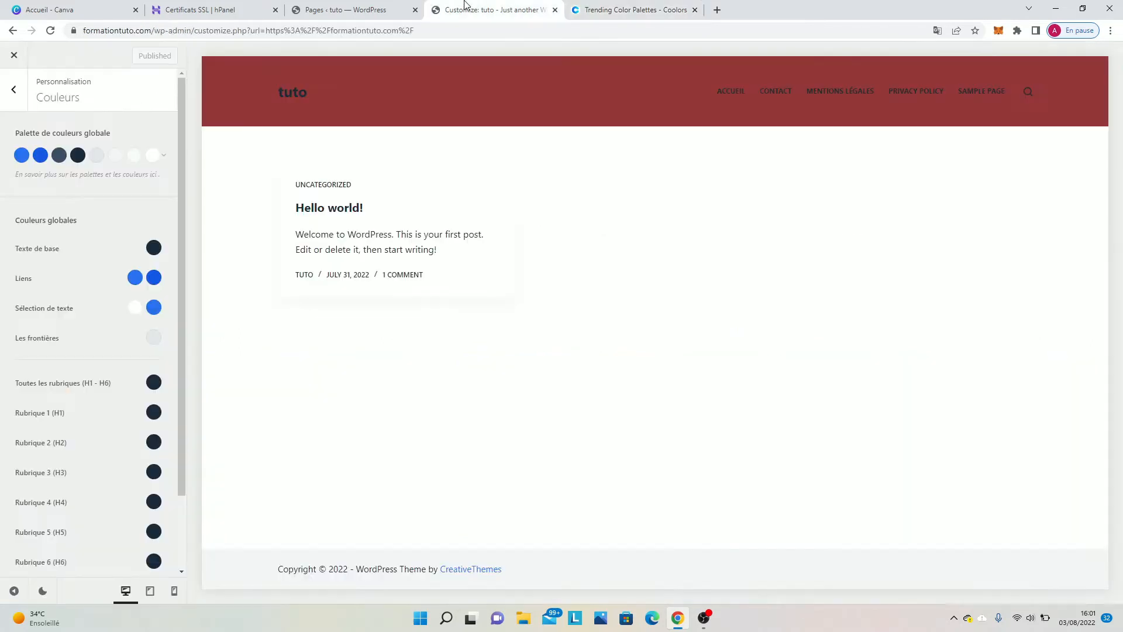
click(154, 247)
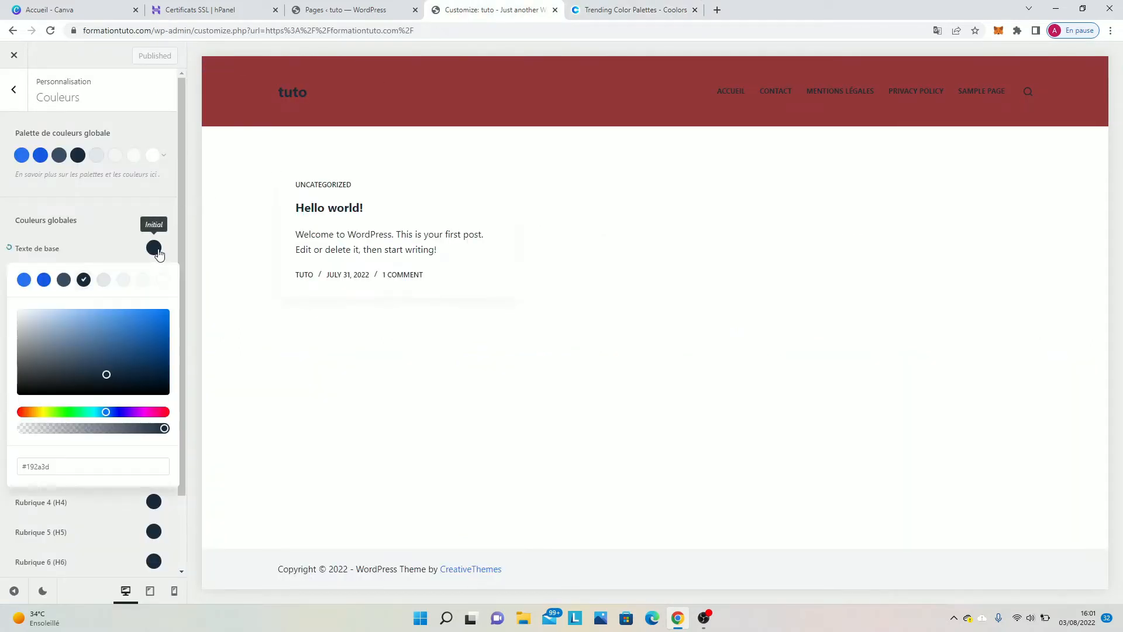
click(77, 467)
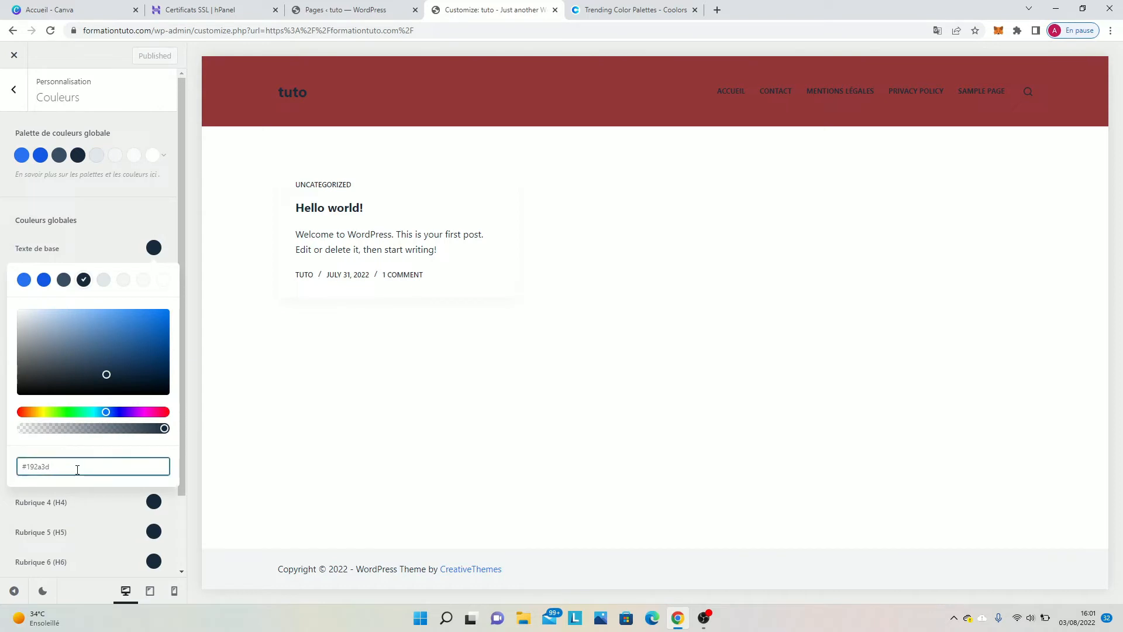
key(BackSpace)
key(BackSpace)
key(BackSpace)
key(BackSpace)
key(BackSpace)
key(BackSpace)
key(BackSpace)
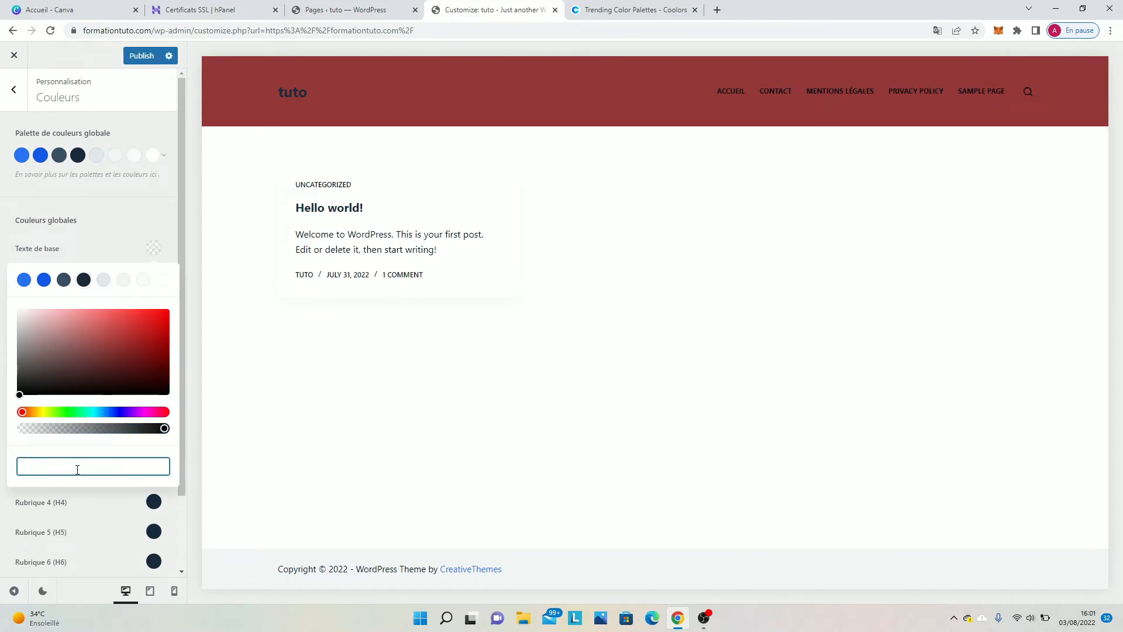
text(ff006e)
click(89, 239)
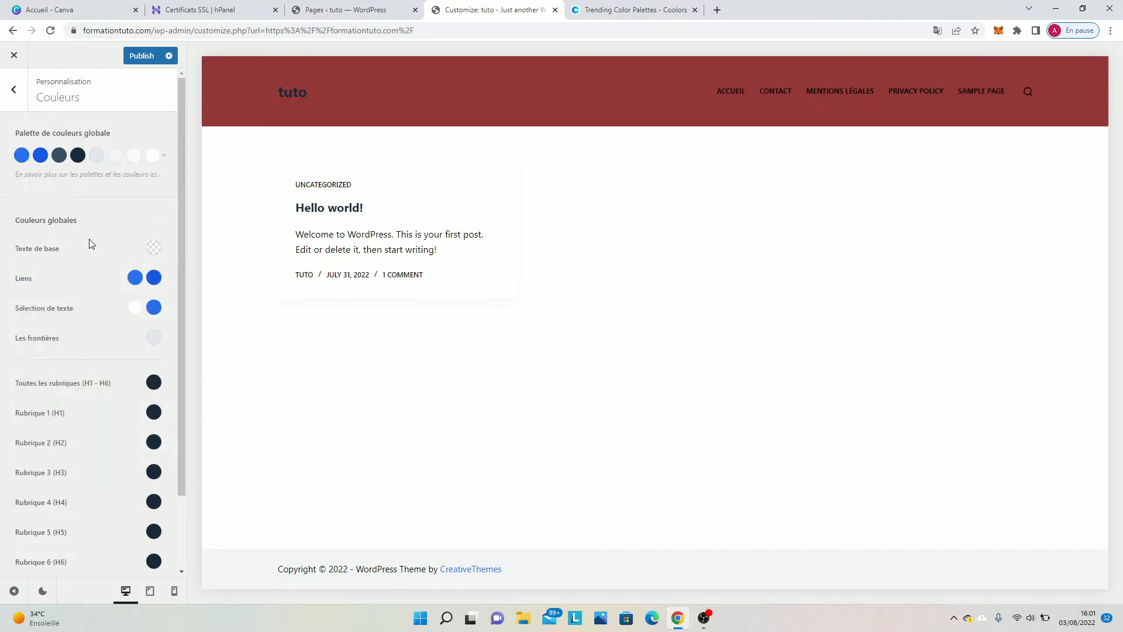
click(156, 252)
click(46, 472)
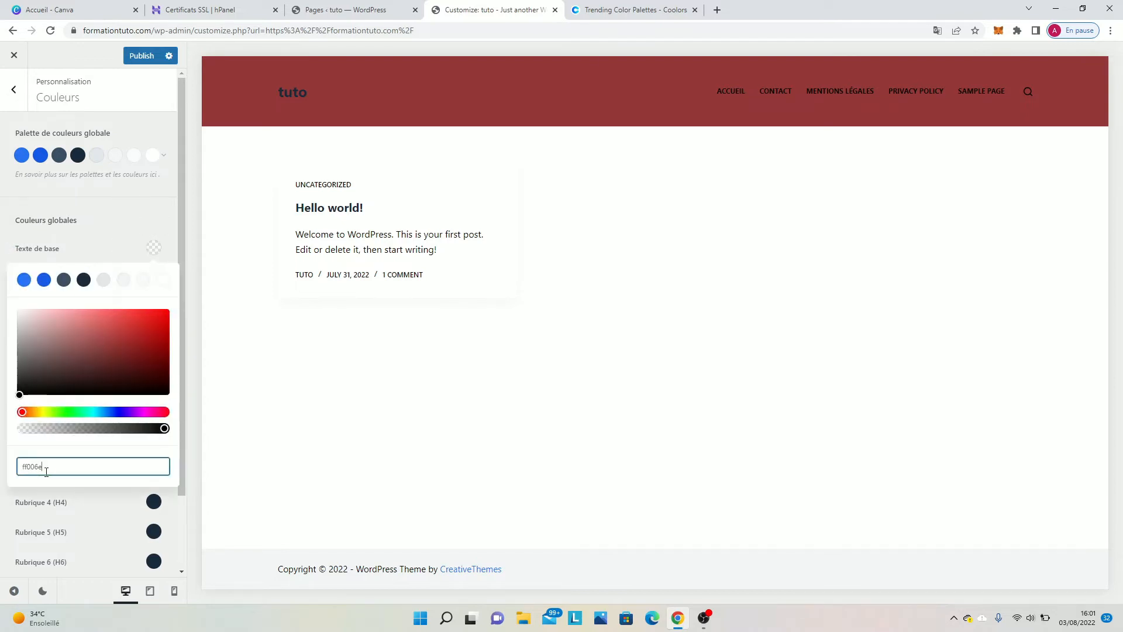
Copy the yellow ffbe0b from the same Coolors palette and try it as the base text color in the WordPress Customizer.
click(598, 8)
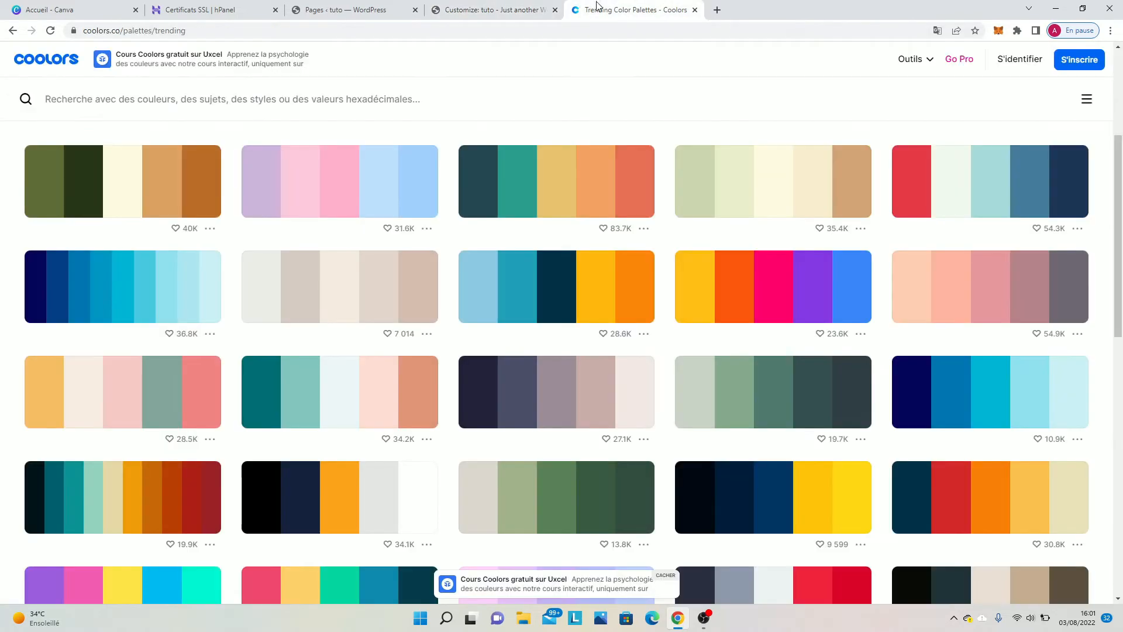
click(709, 297)
click(475, 7)
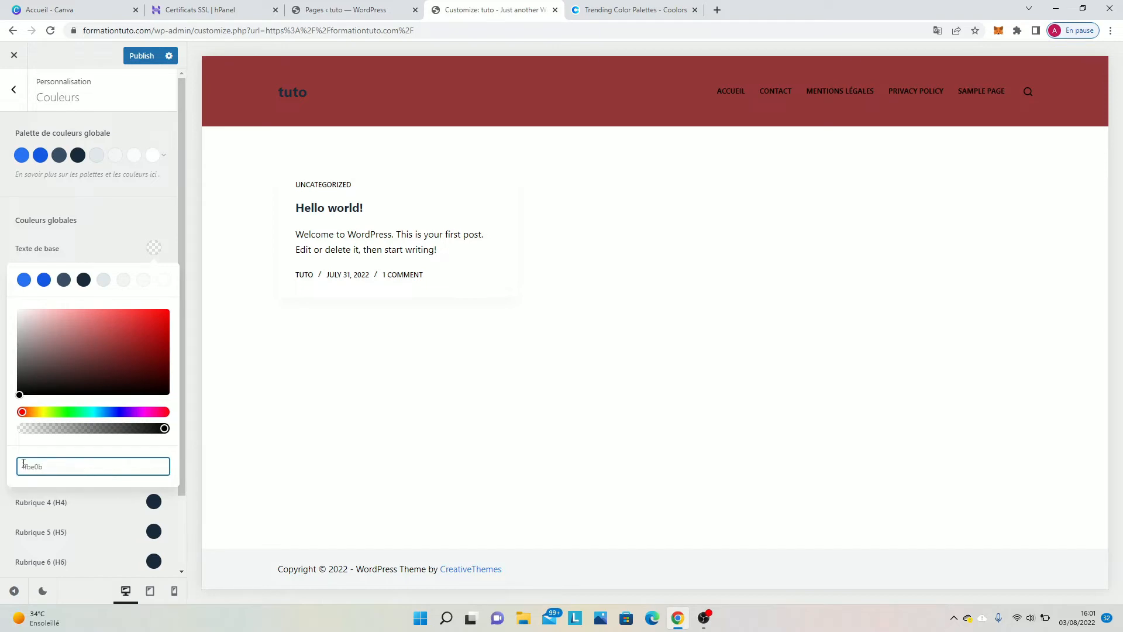
key(ctrl+3)
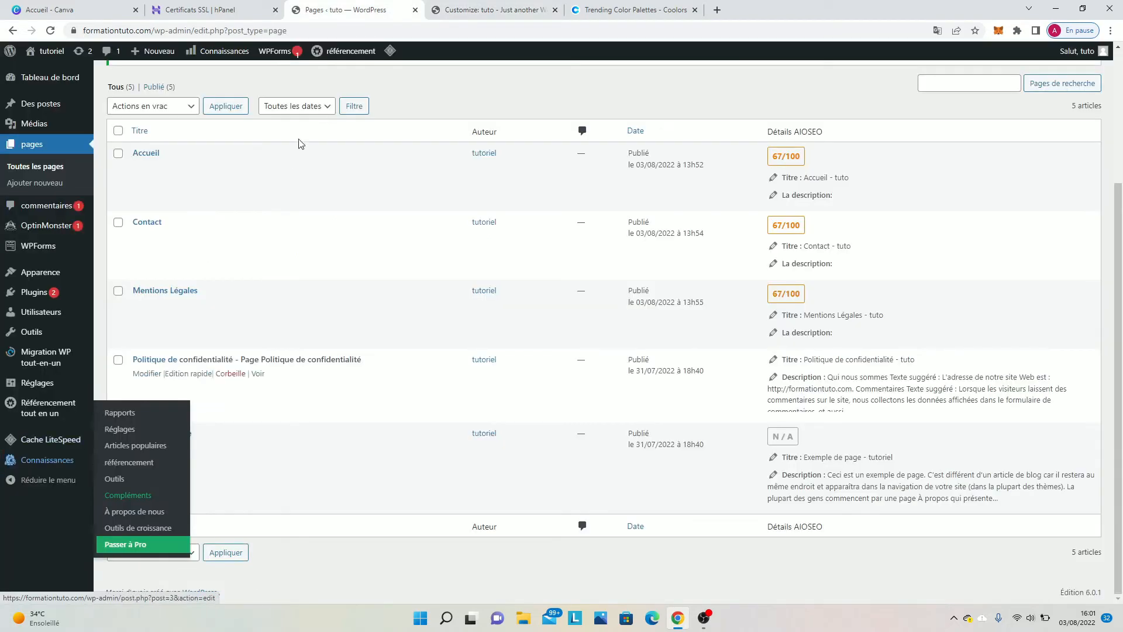
click(541, 8)
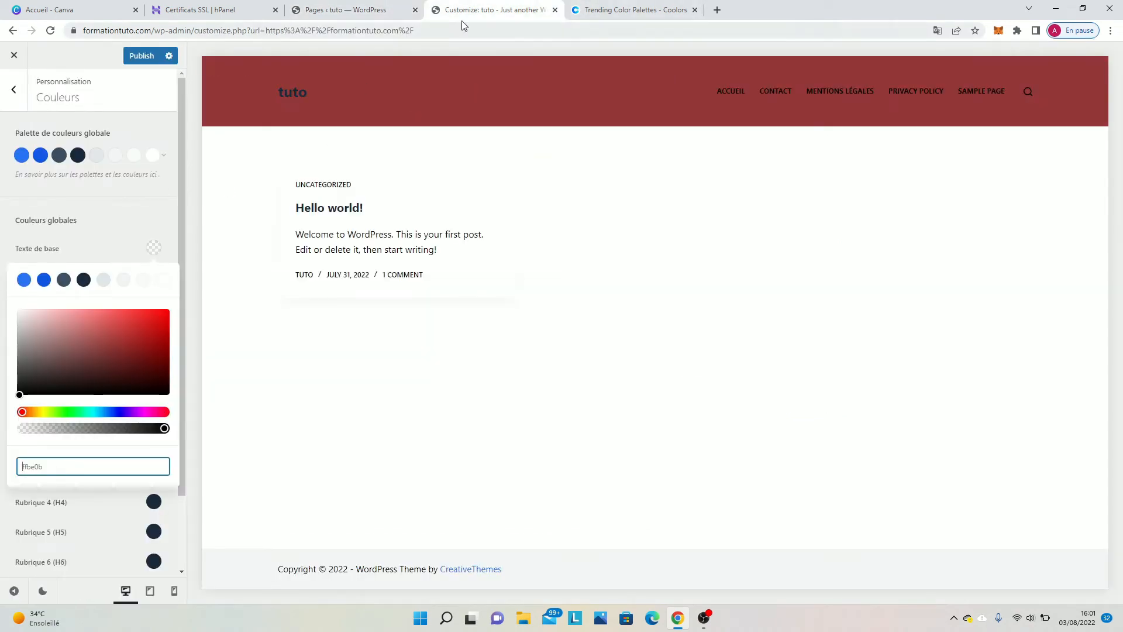
click(104, 234)
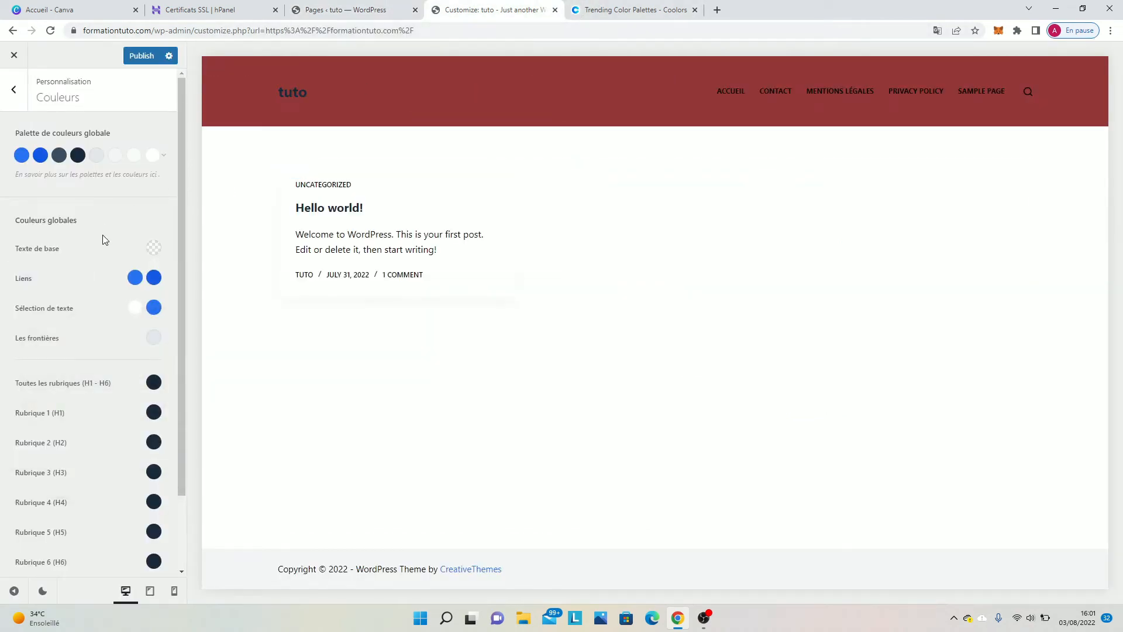
Try white for the base text, set it to the dark navy palette color, and publish the changes.
click(158, 249)
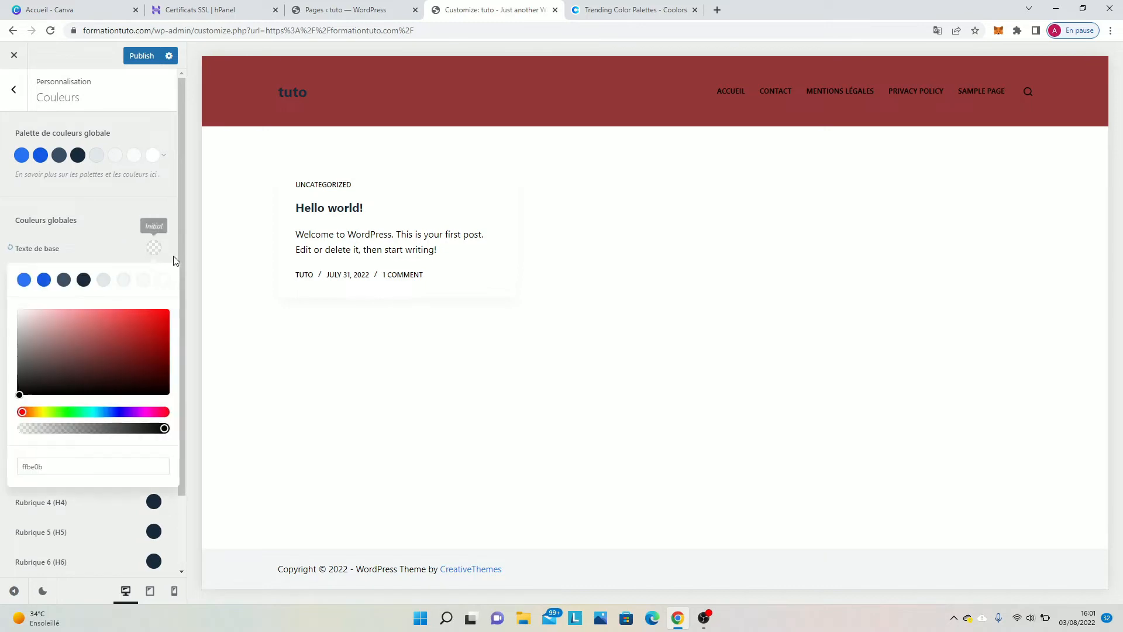
click(163, 284)
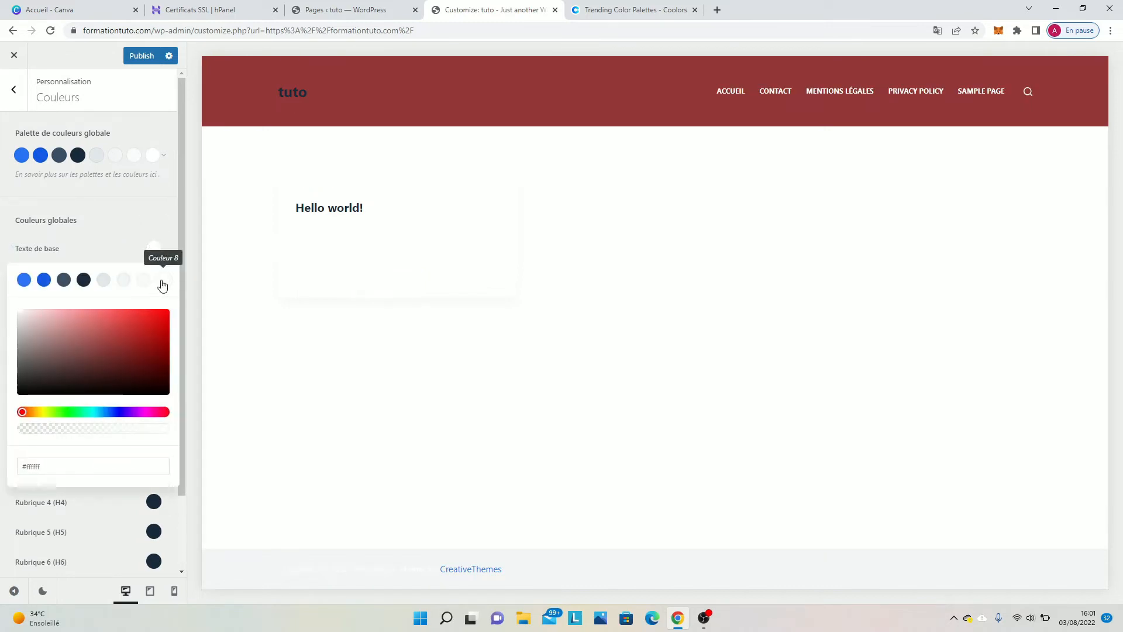
click(81, 279)
click(141, 58)
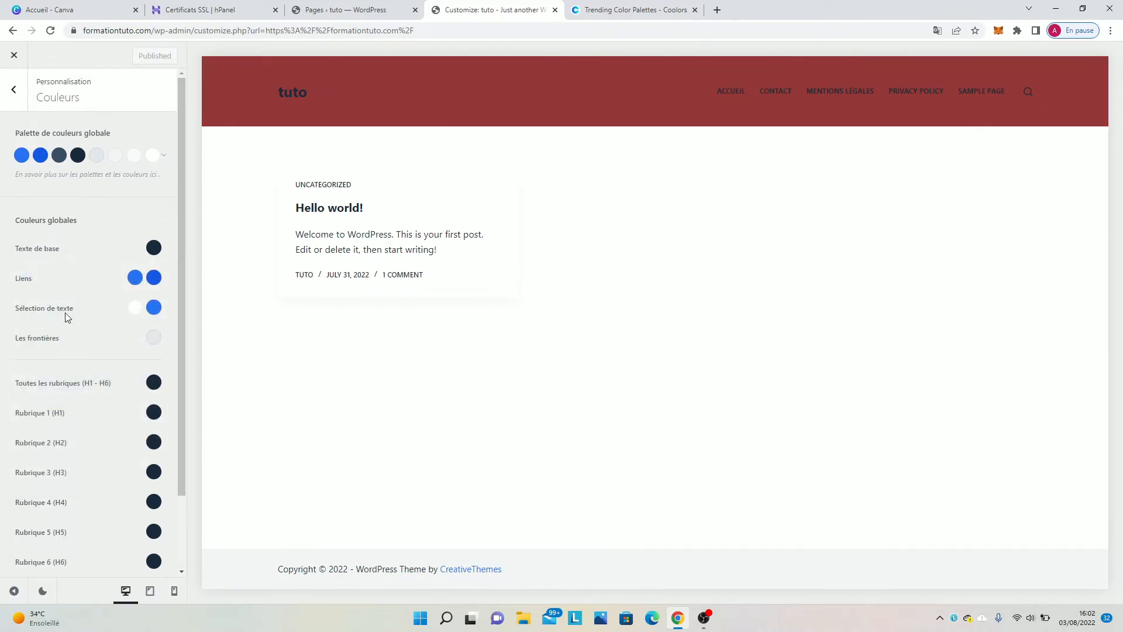
Leave the global color settings and try Arial and Verdana as the base font in the global typography settings.
scroll(141, 381, down, 2)
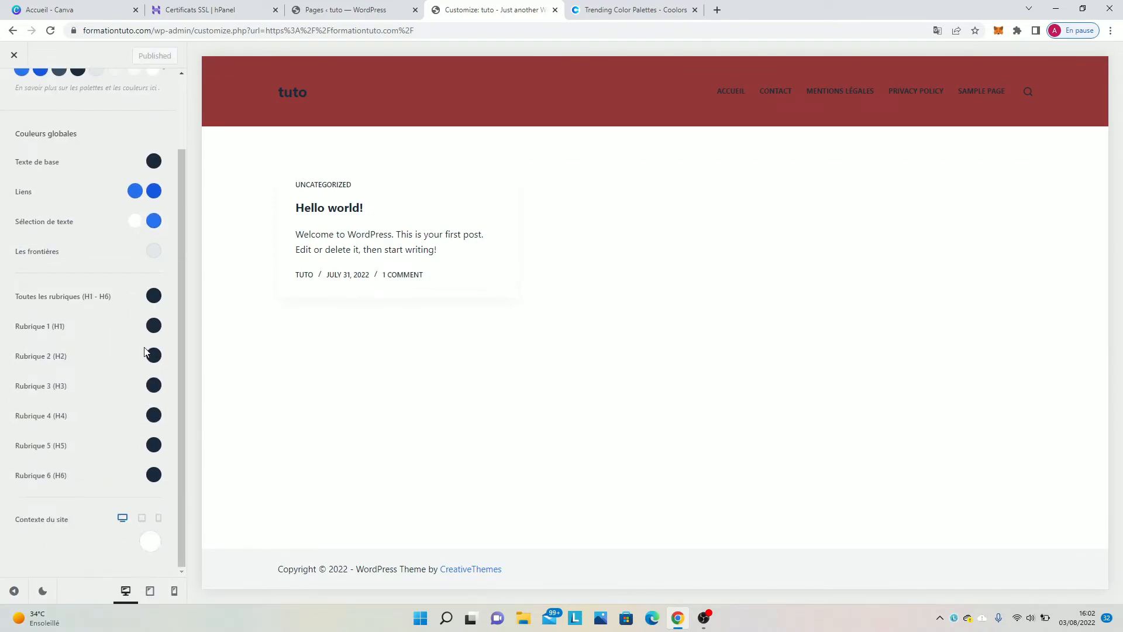
scroll(141, 358, up, 3)
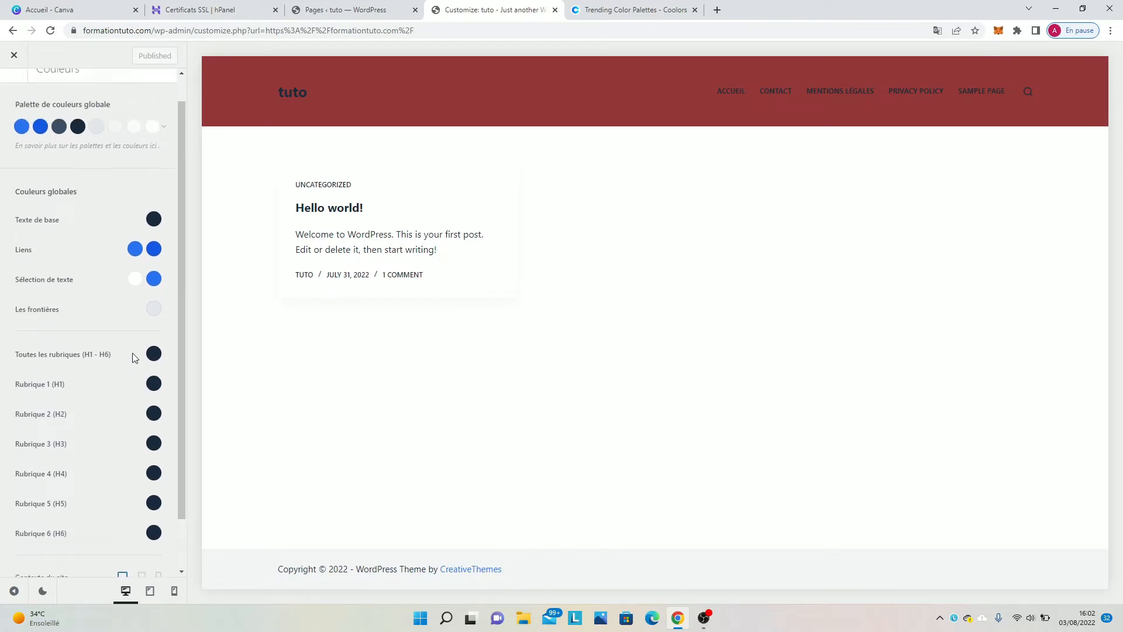
click(16, 90)
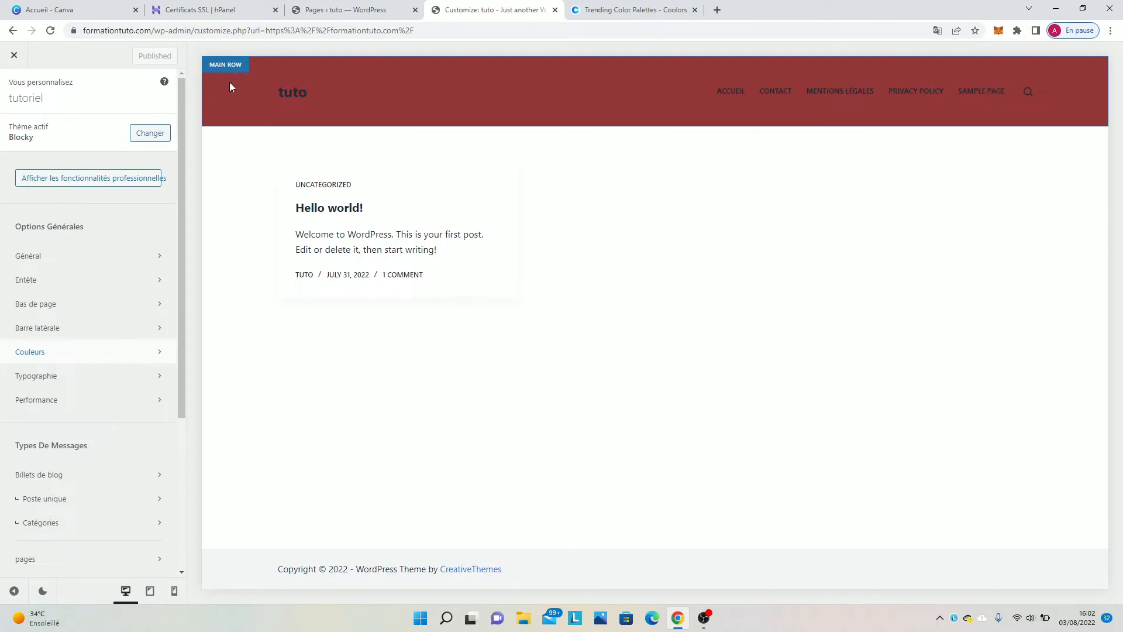
click(89, 378)
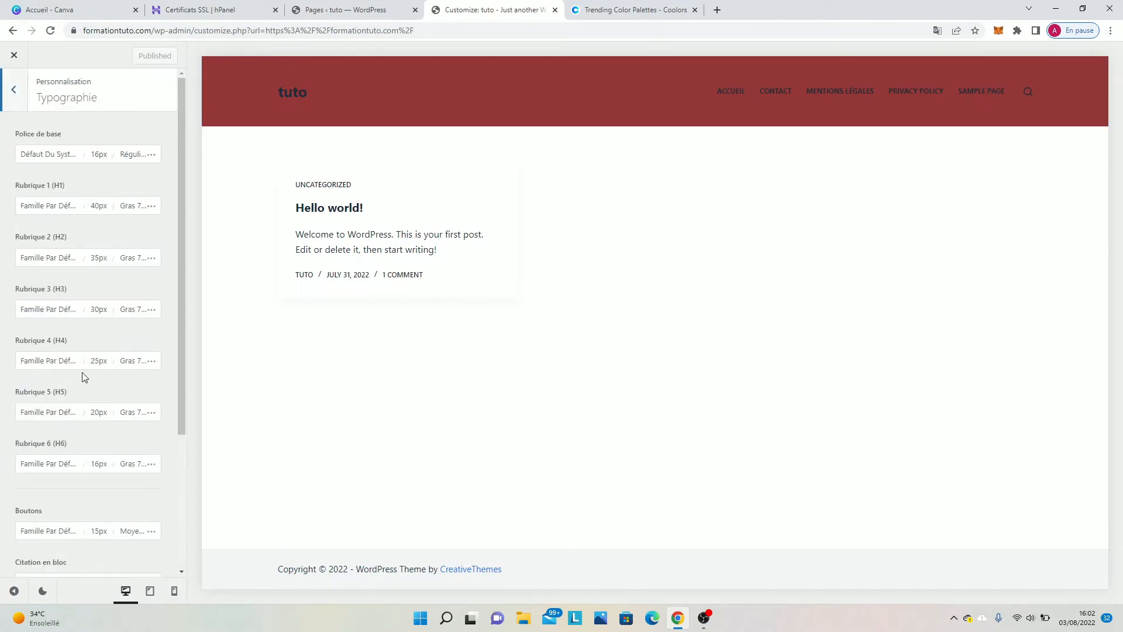
click(53, 155)
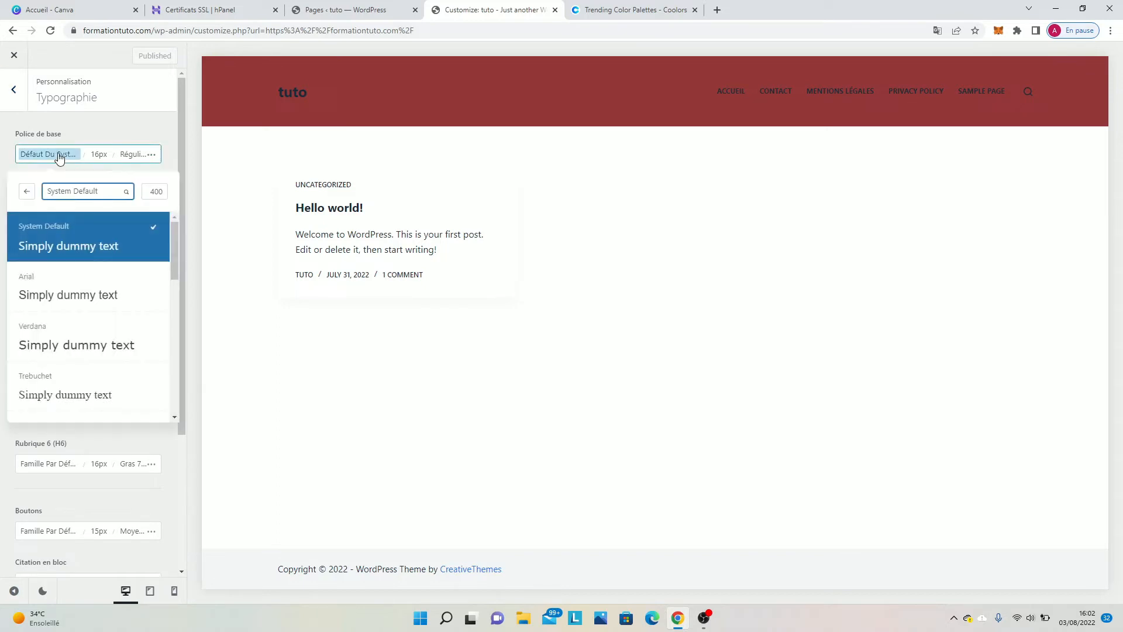
click(62, 286)
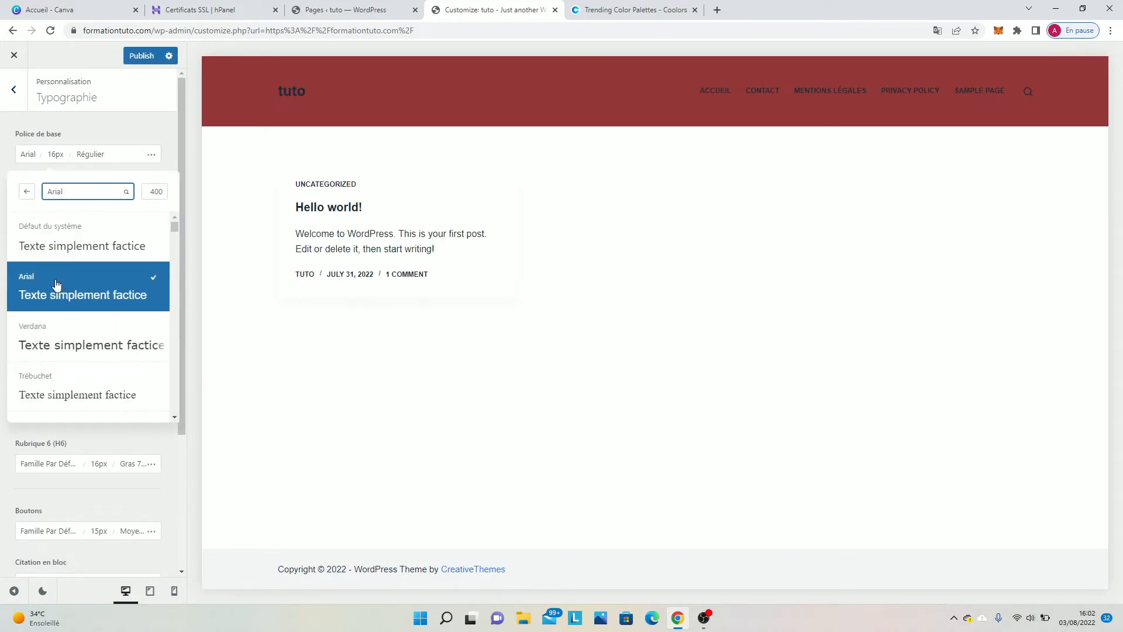
click(68, 346)
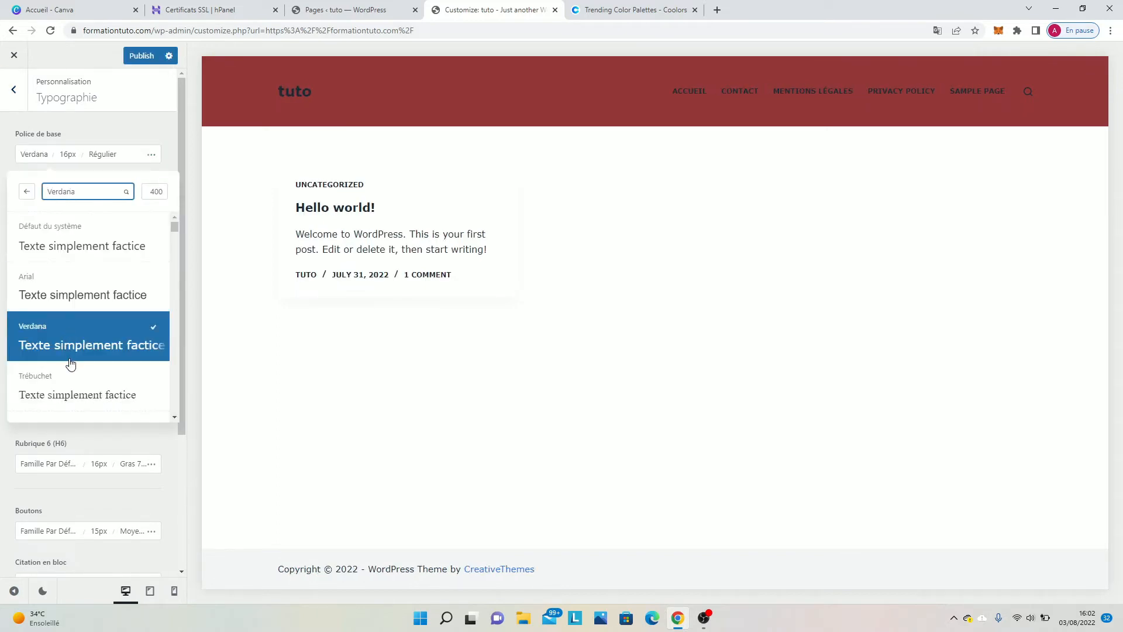
Set the base font back to the system default and publish the changes.
click(76, 259)
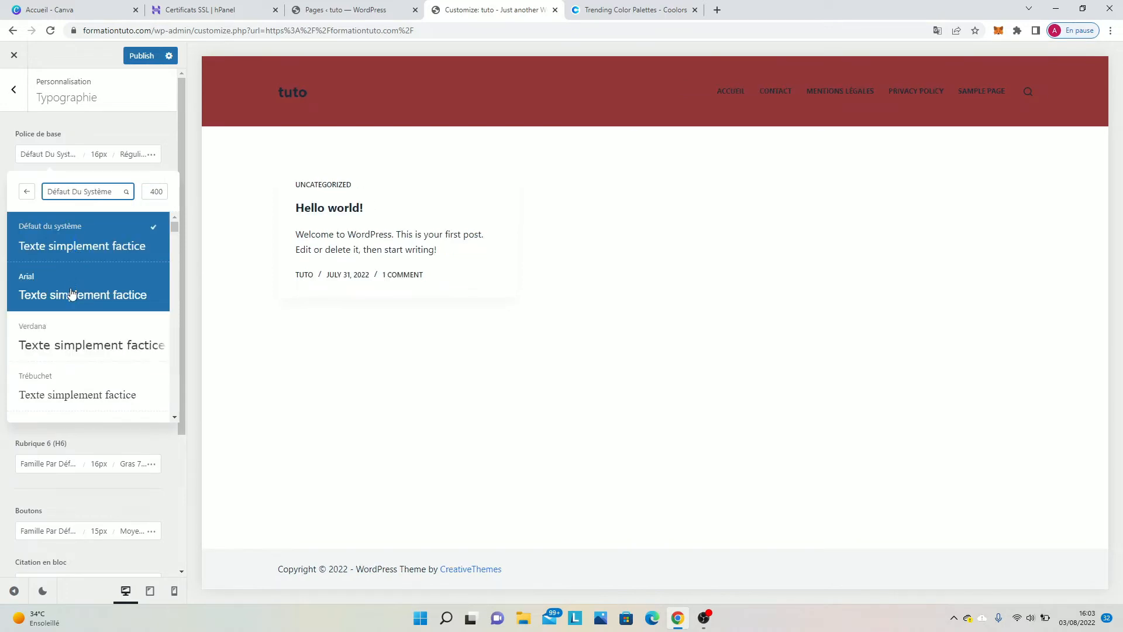
click(15, 172)
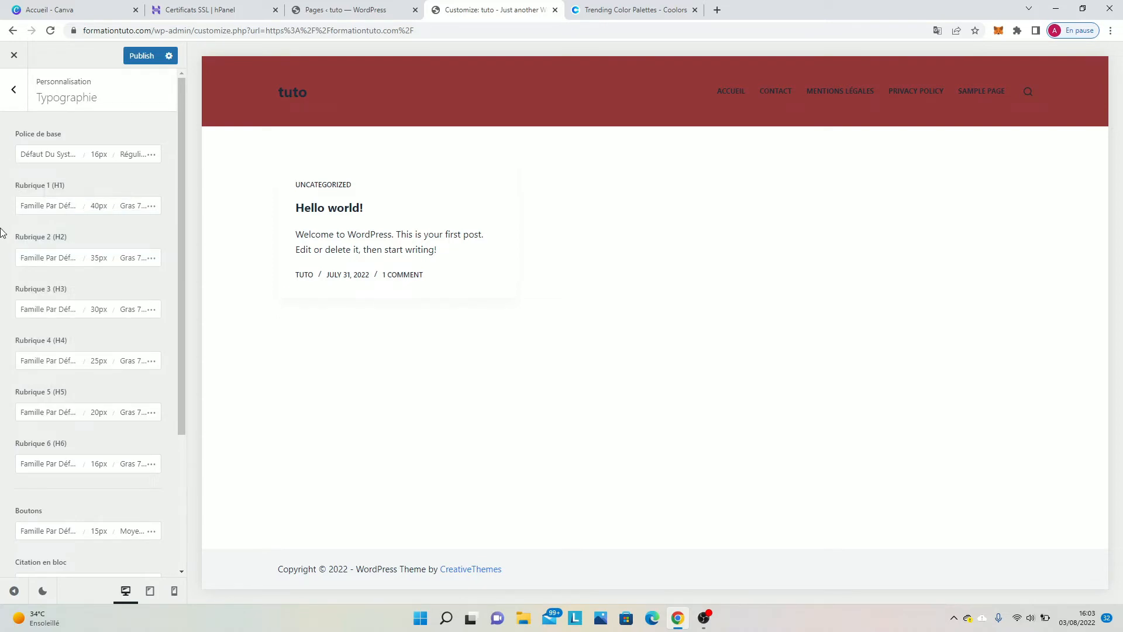
scroll(9, 300, down, 3)
scroll(9, 300, up, 3)
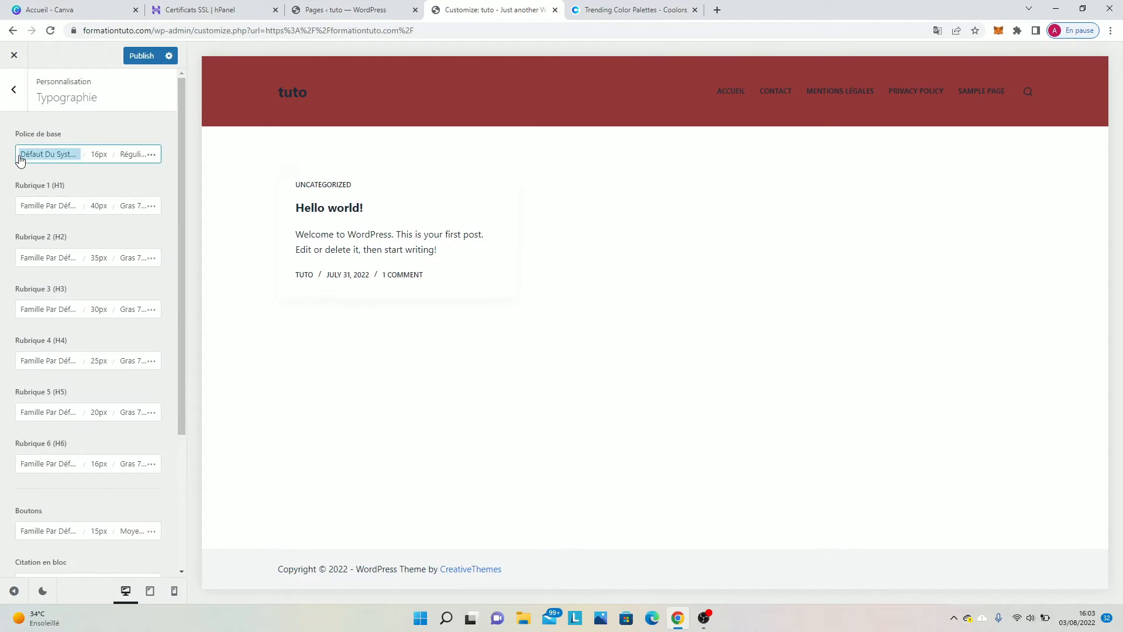
click(134, 57)
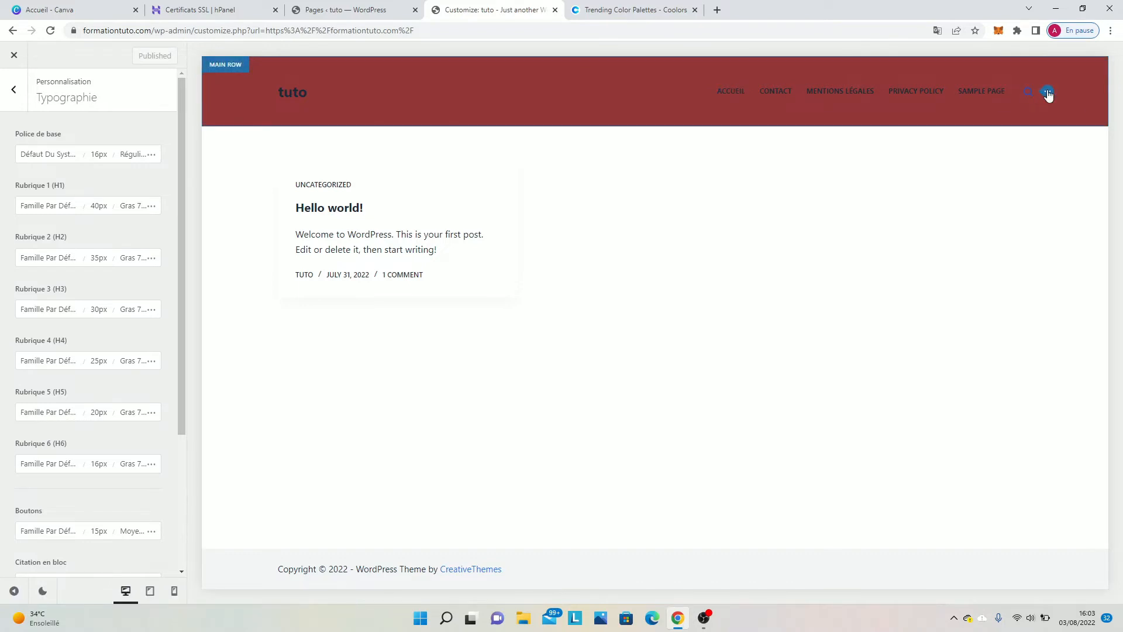
Open the header's search element and examine its design settings.
click(1047, 93)
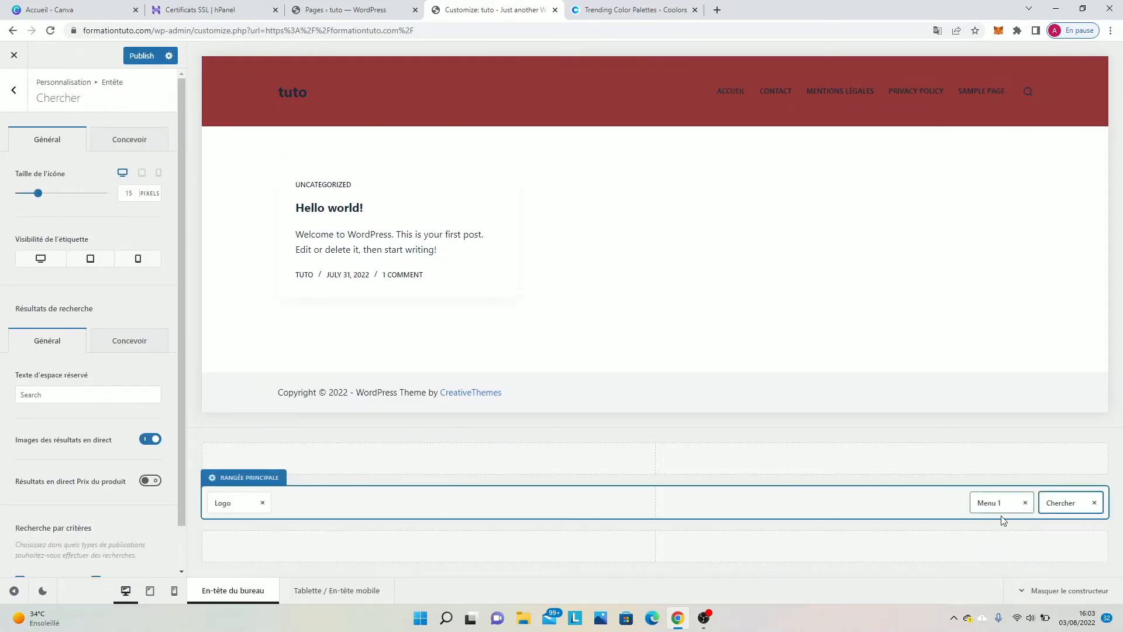
click(118, 142)
scroll(72, 334, down, 1)
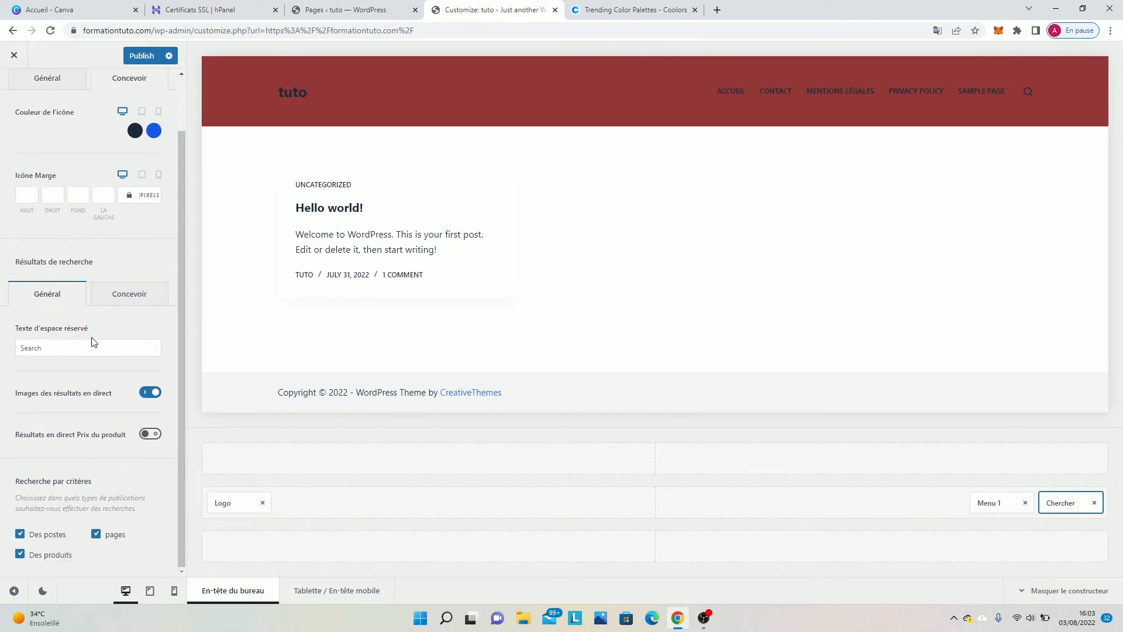
Open the top-level design options of the header's Menu 1 and try the system default and Verdana fonts.
click(995, 503)
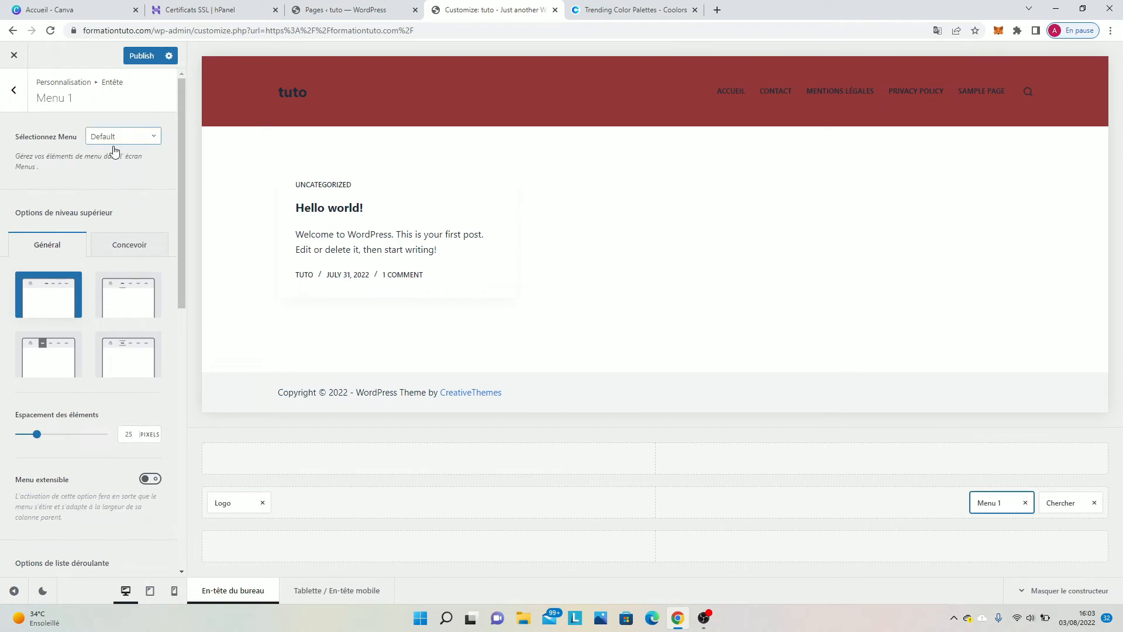
click(122, 243)
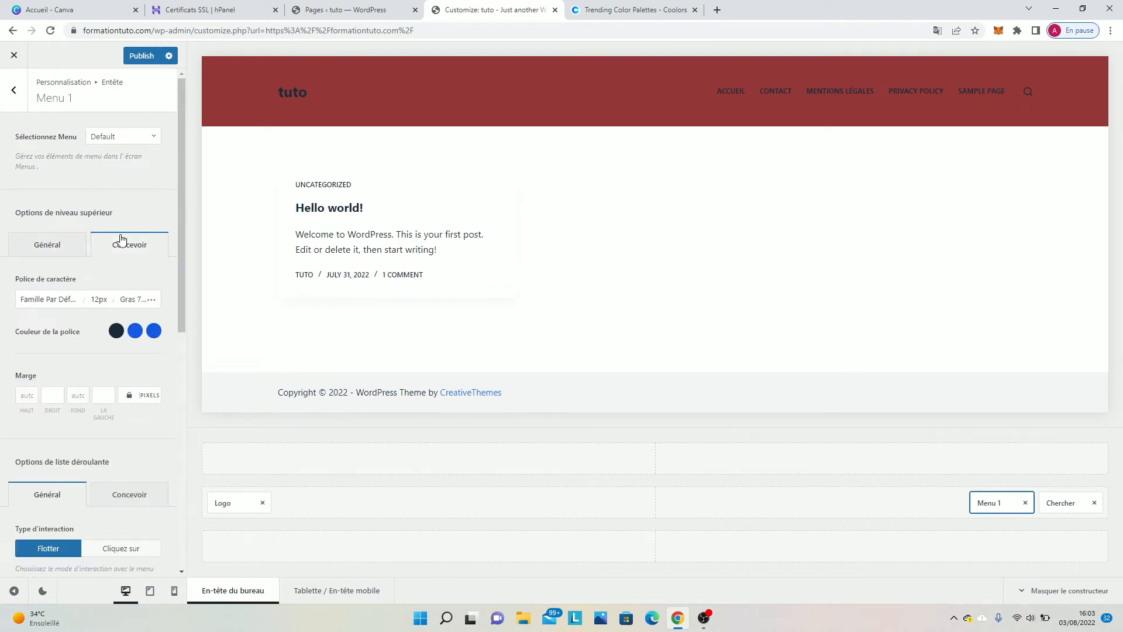
click(41, 301)
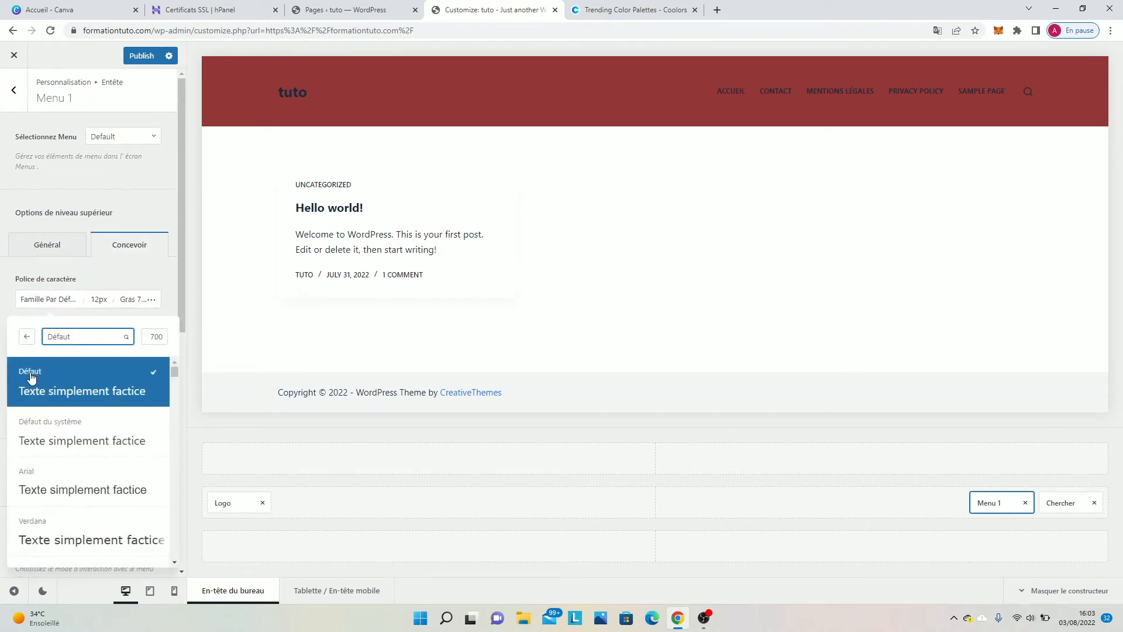
click(32, 450)
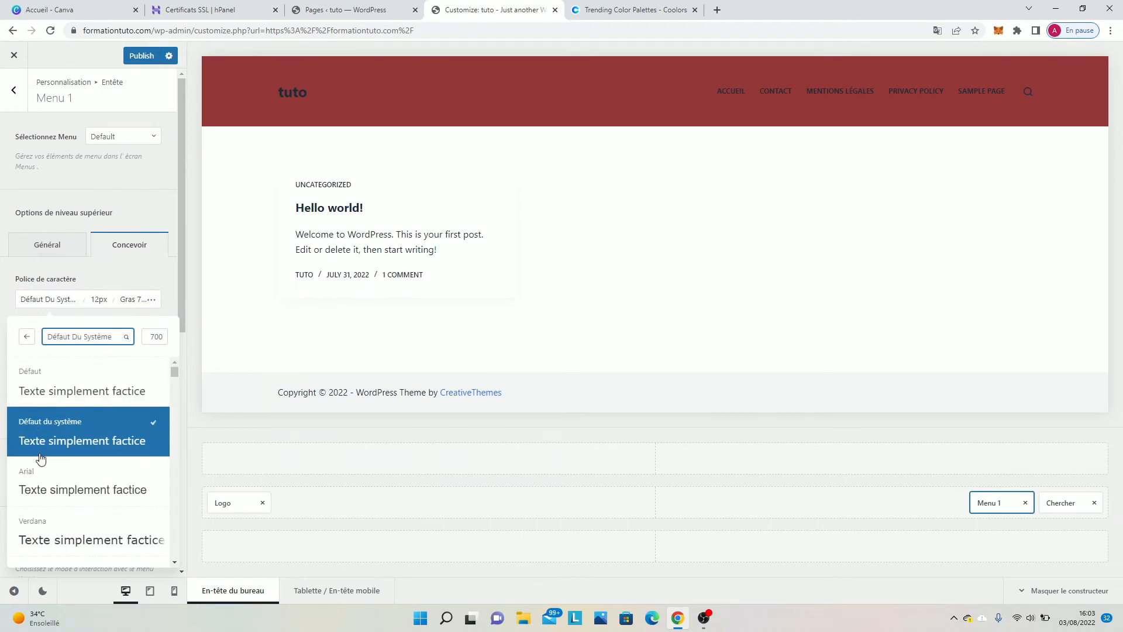
click(41, 538)
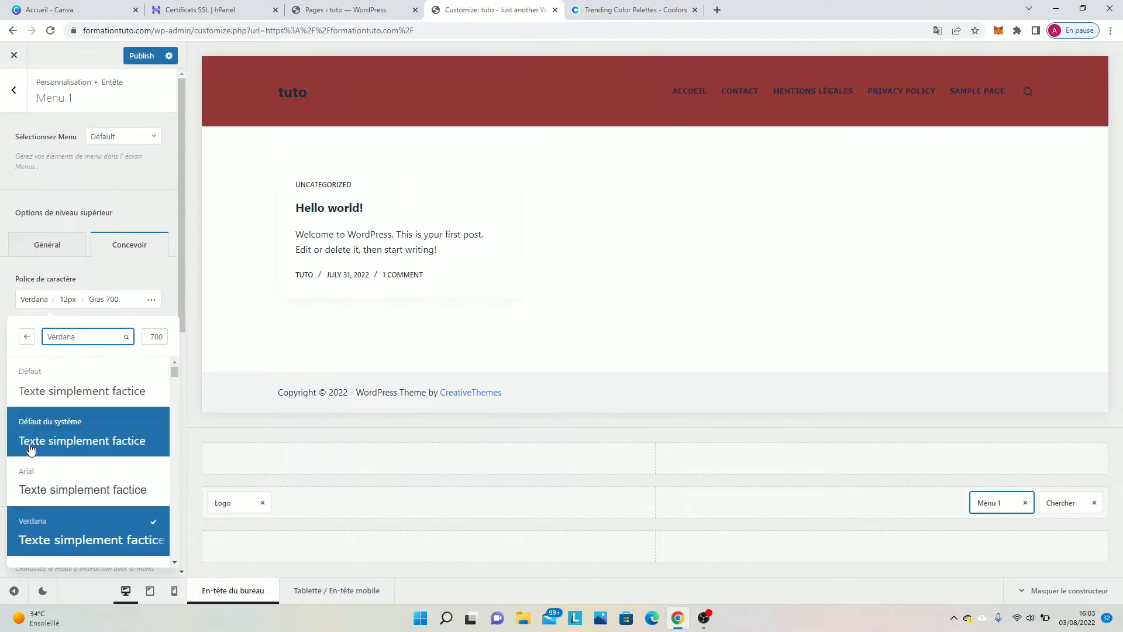
Browse further through the font list and set the Menu 1 font to Abel.
scroll(120, 451, down, 2)
scroll(118, 447, down, 6)
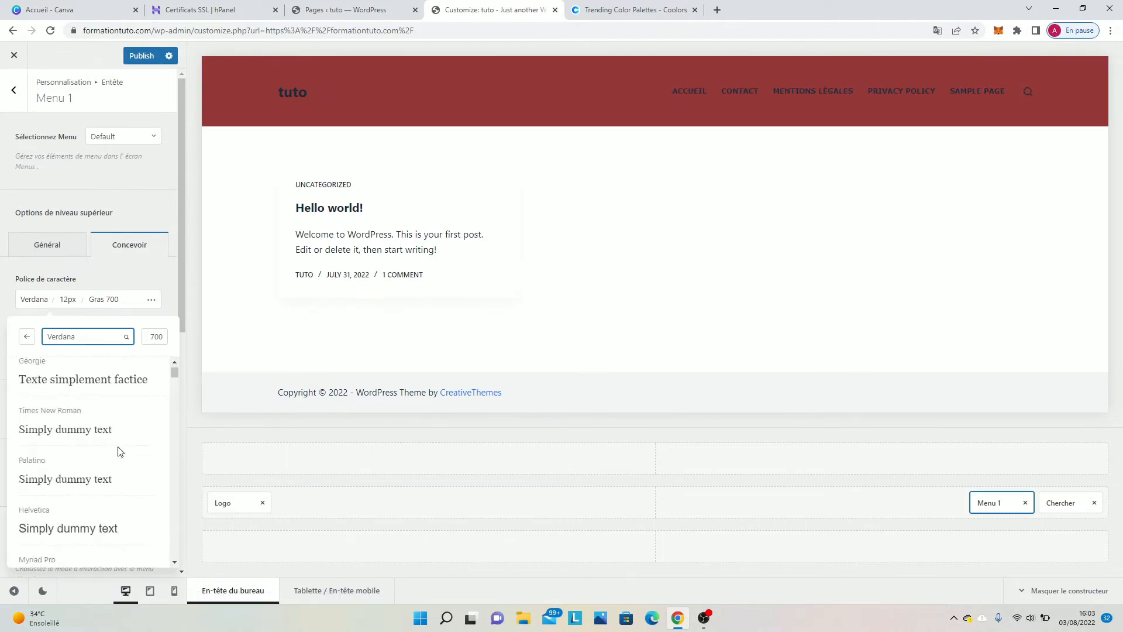
scroll(102, 468, down, 5)
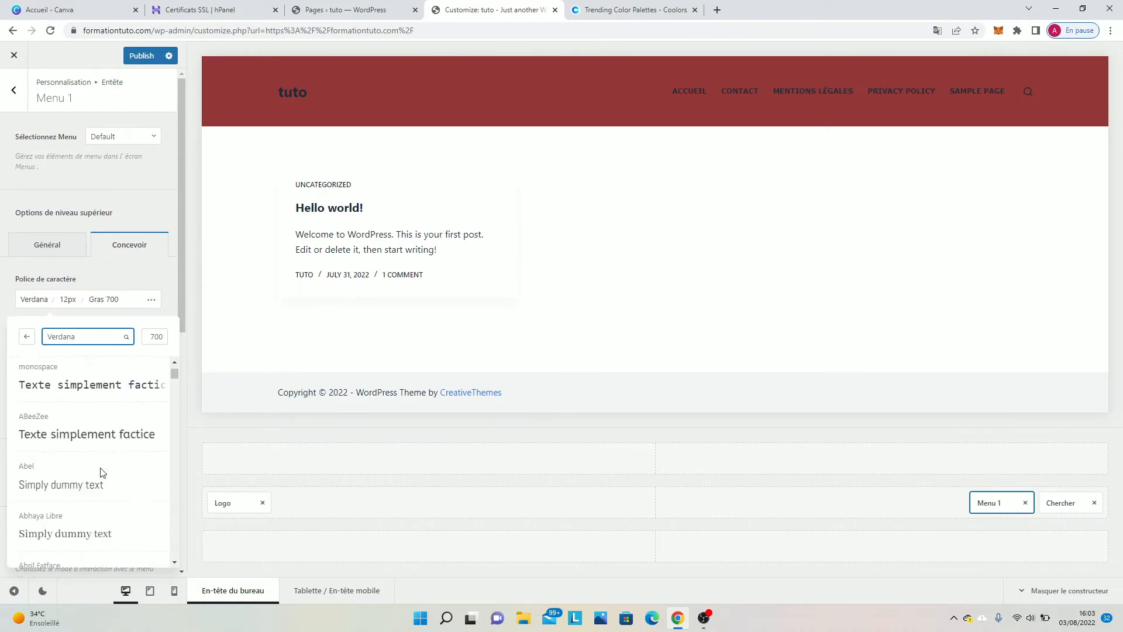
click(103, 486)
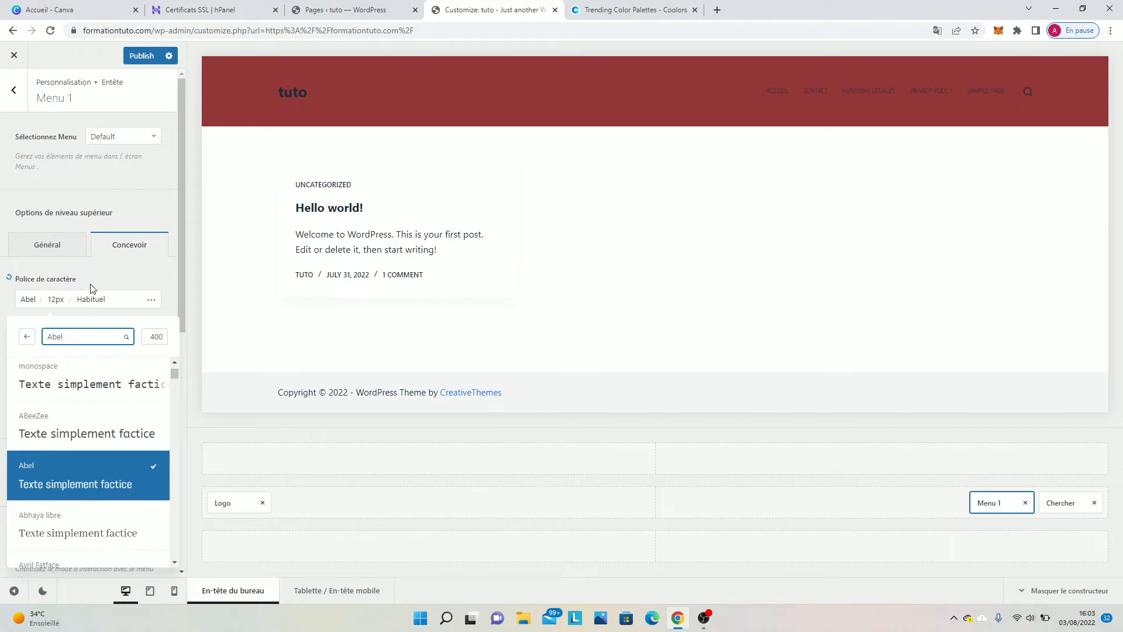
Set the desktop font size of Menu 1 to 15 pixels.
click(55, 299)
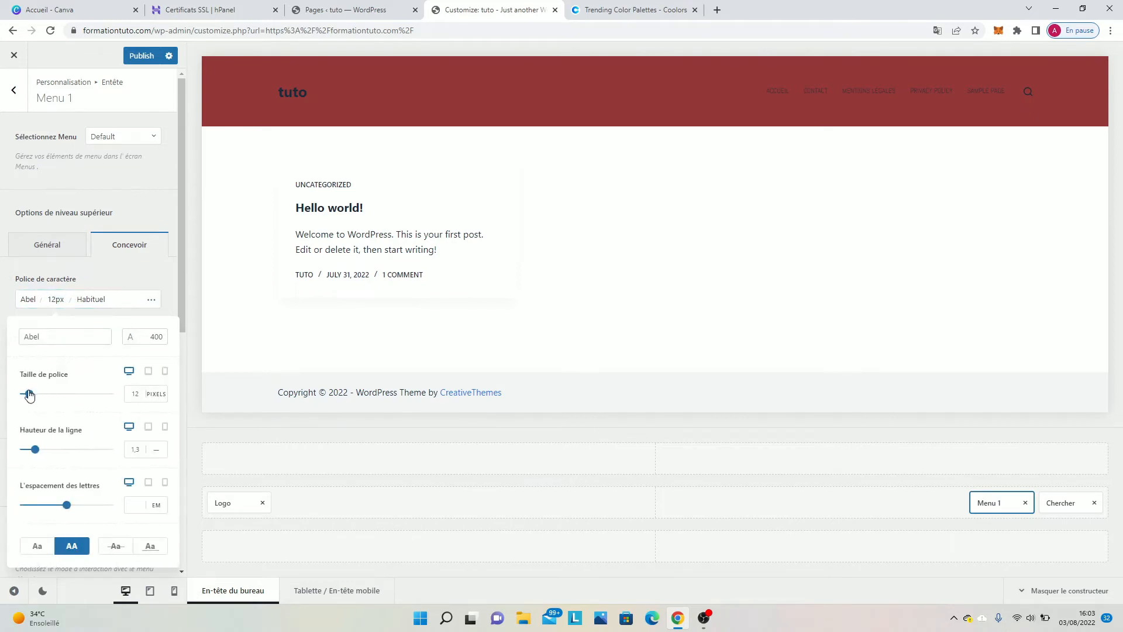
mouse_move(29, 396)
mouse_down()
mouse_move(58, 397)
mouse_move(28, 388)
mouse_up()
click(143, 392)
key(Up)
key(Up)
key(Up)
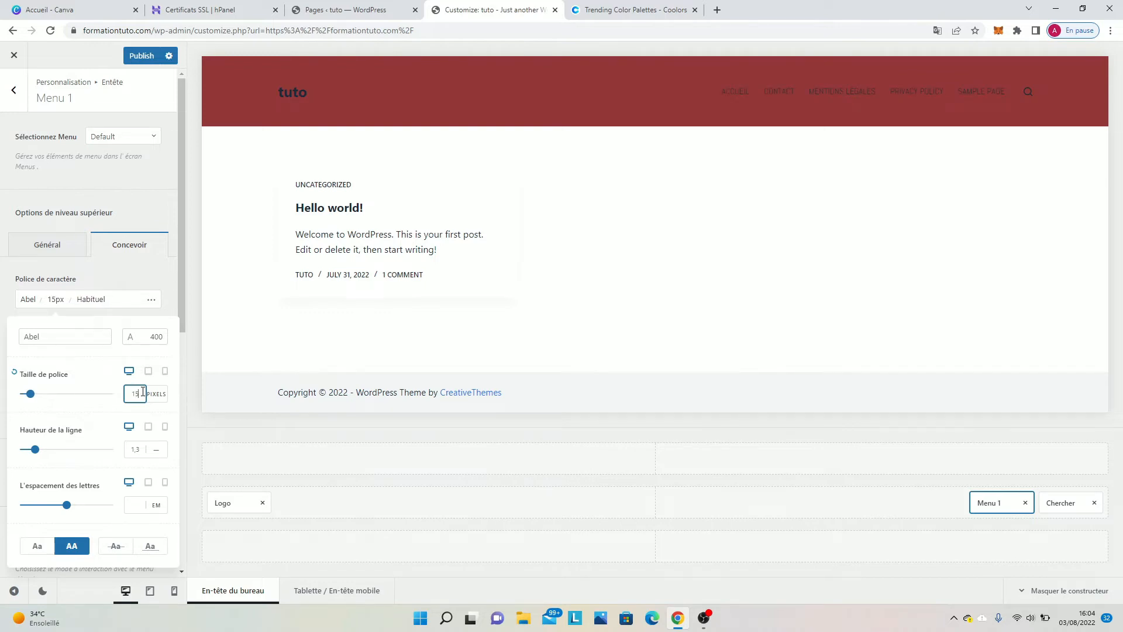
Change the Menu 1 font to Acme and check its available font weights.
click(27, 300)
scroll(69, 527, down, 2)
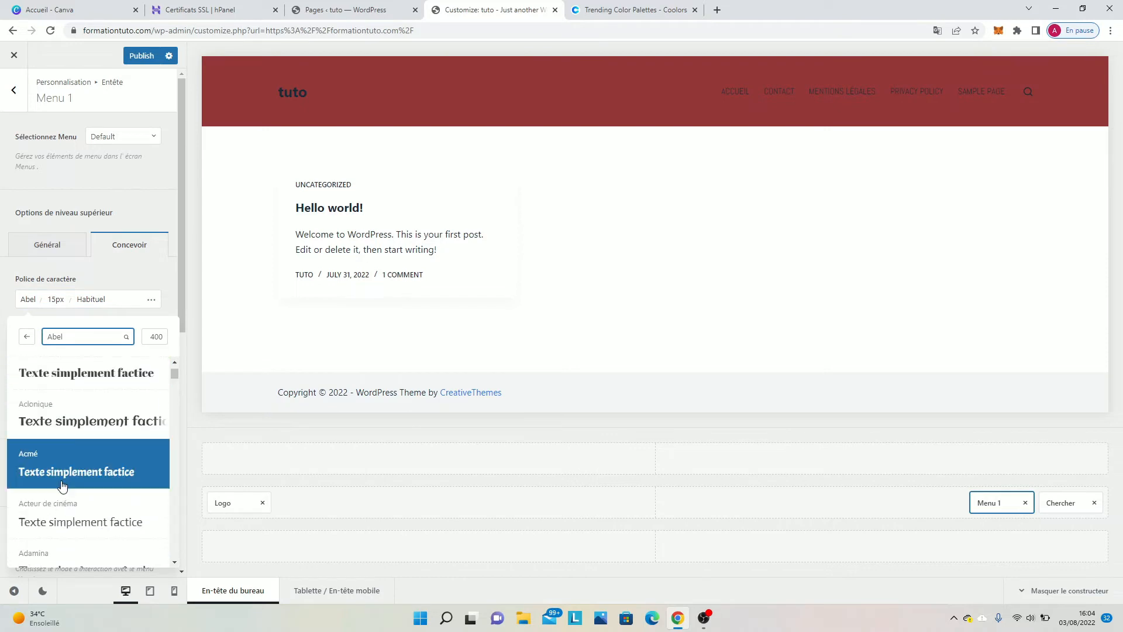
click(73, 479)
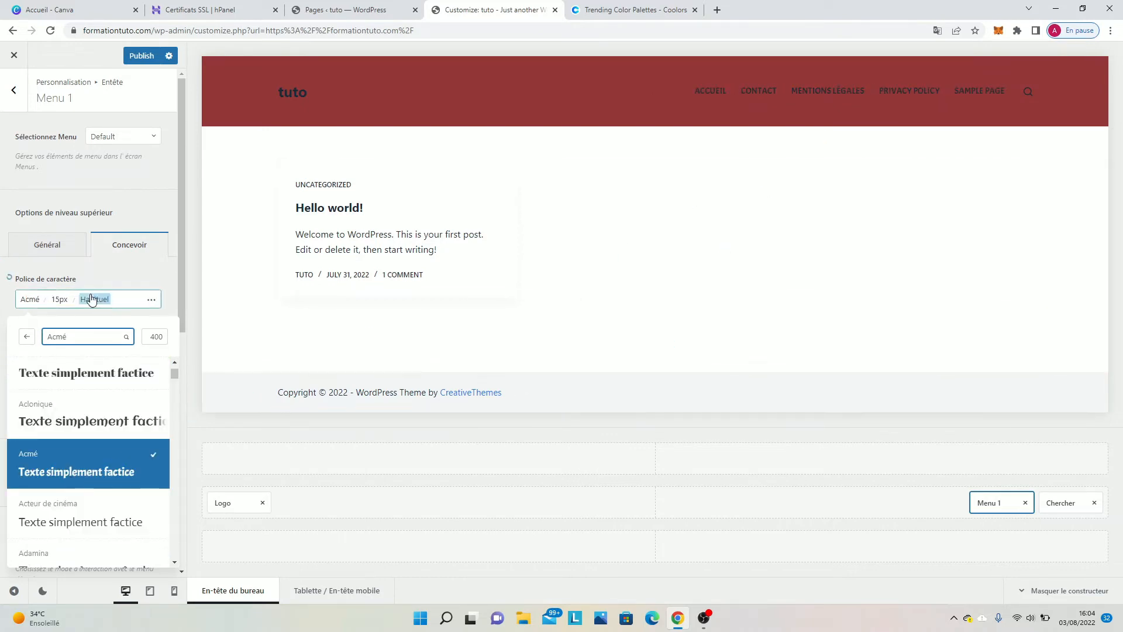
click(92, 300)
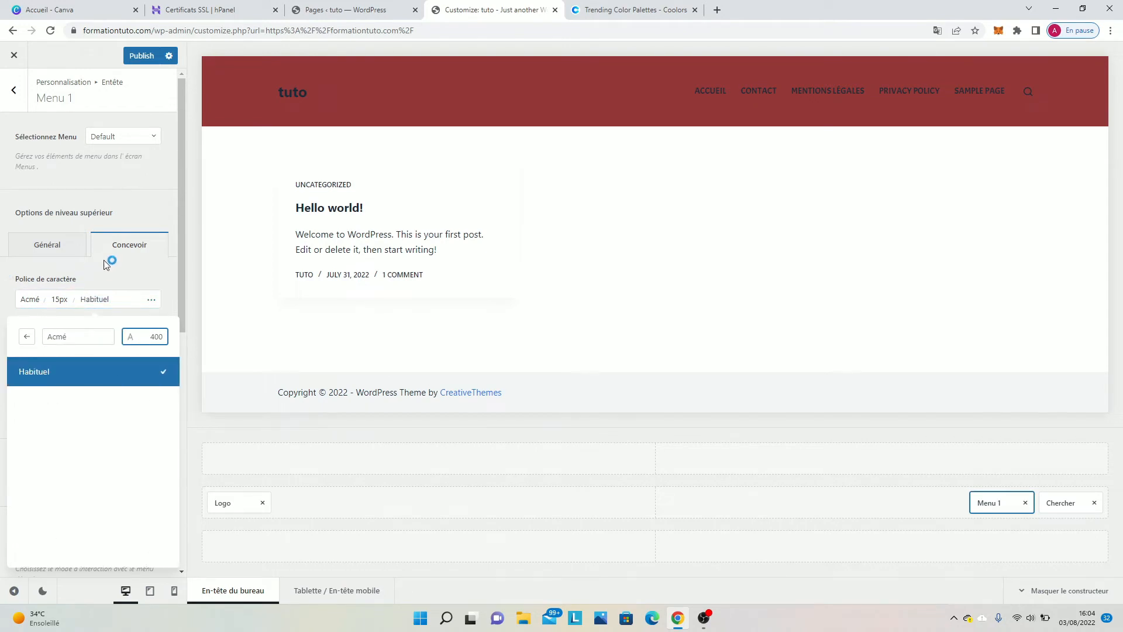
click(104, 272)
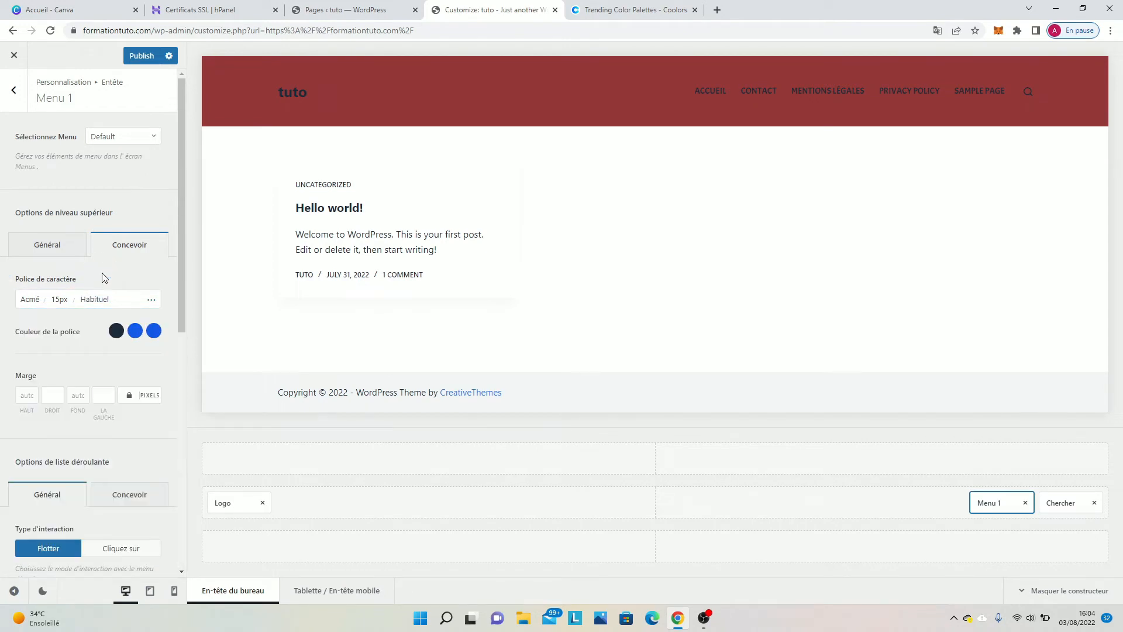
Set all three Menu 1 font colors, including the initial one, to the white palette color (#ffffff).
click(116, 331)
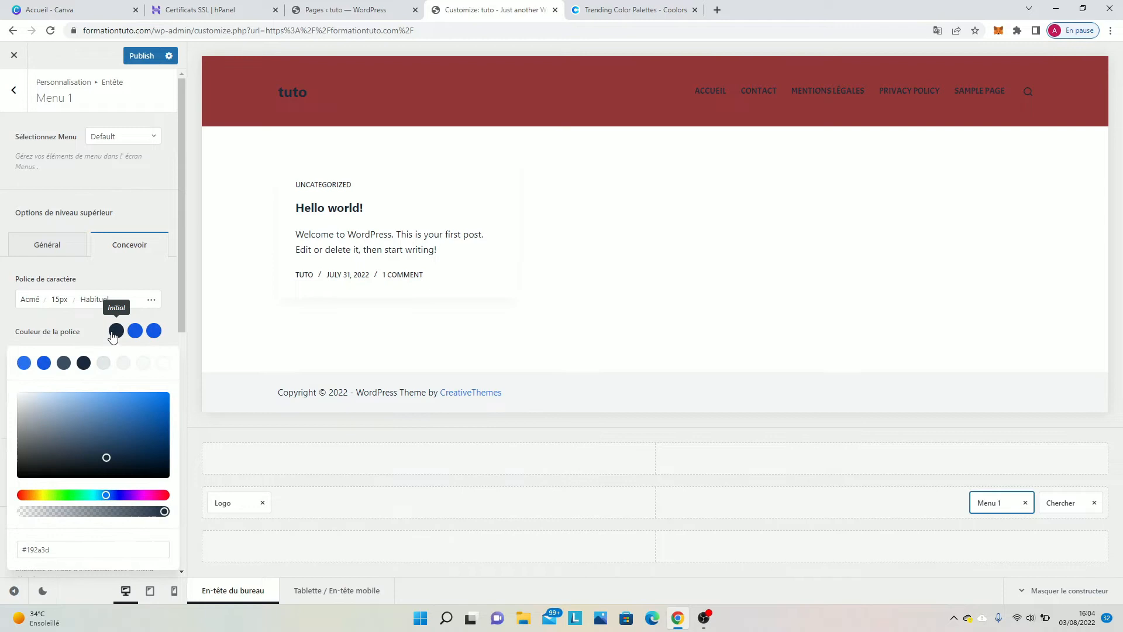
click(162, 364)
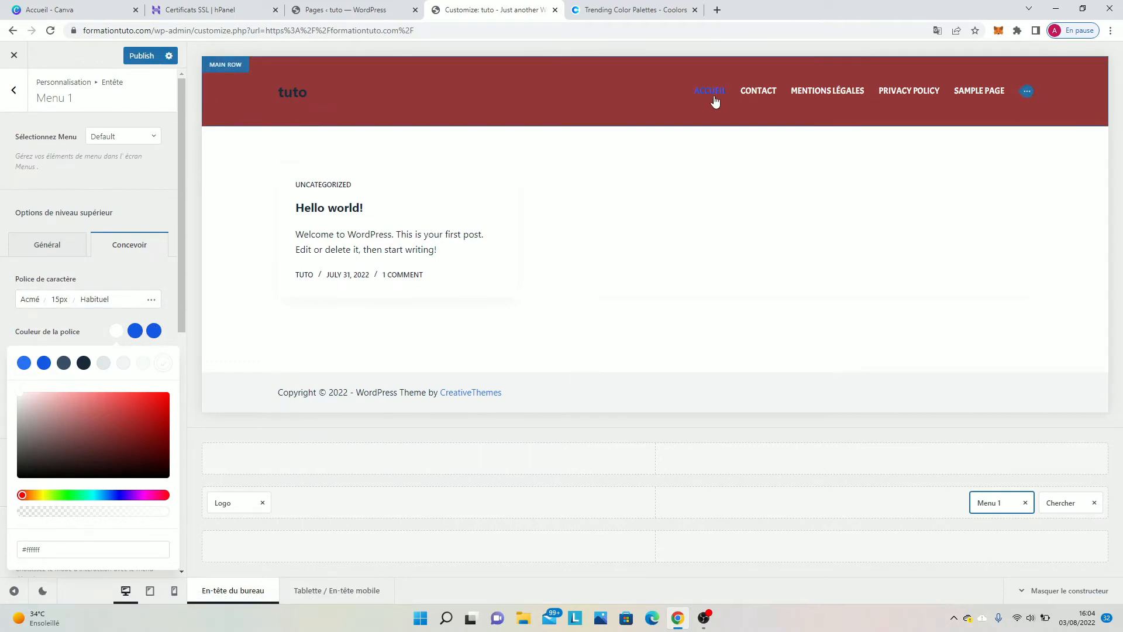
click(154, 329)
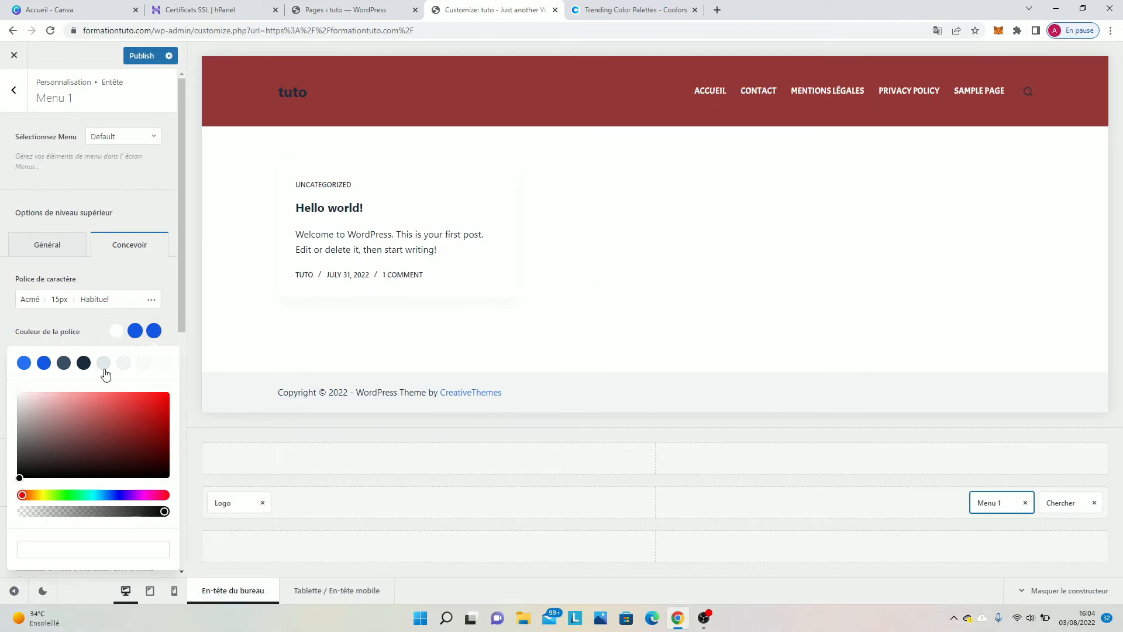
click(161, 364)
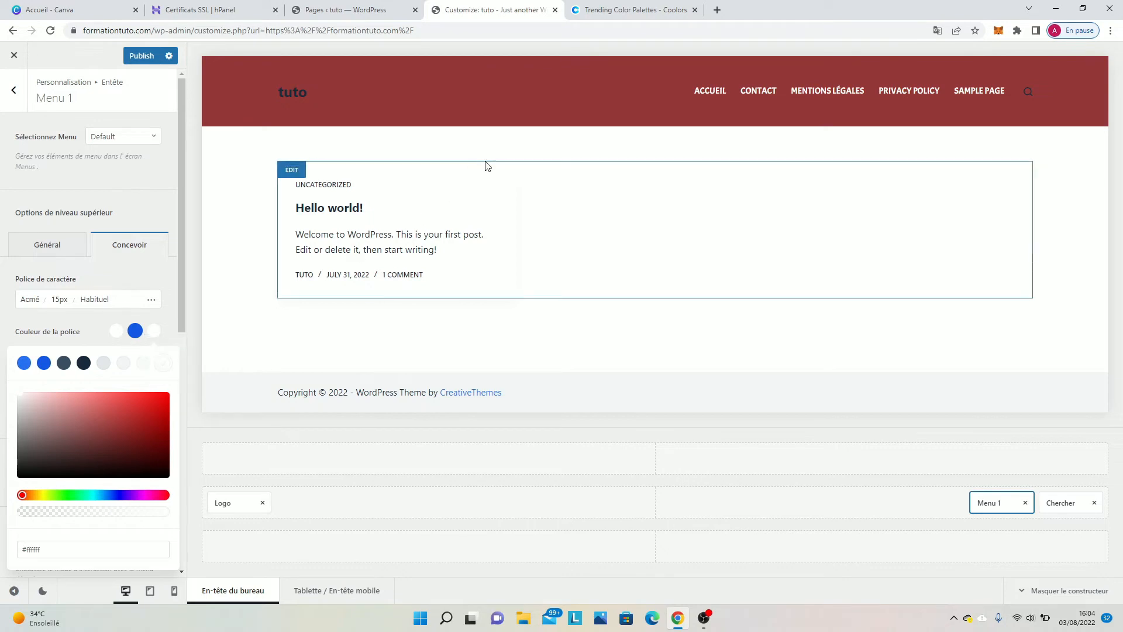
click(134, 331)
click(159, 367)
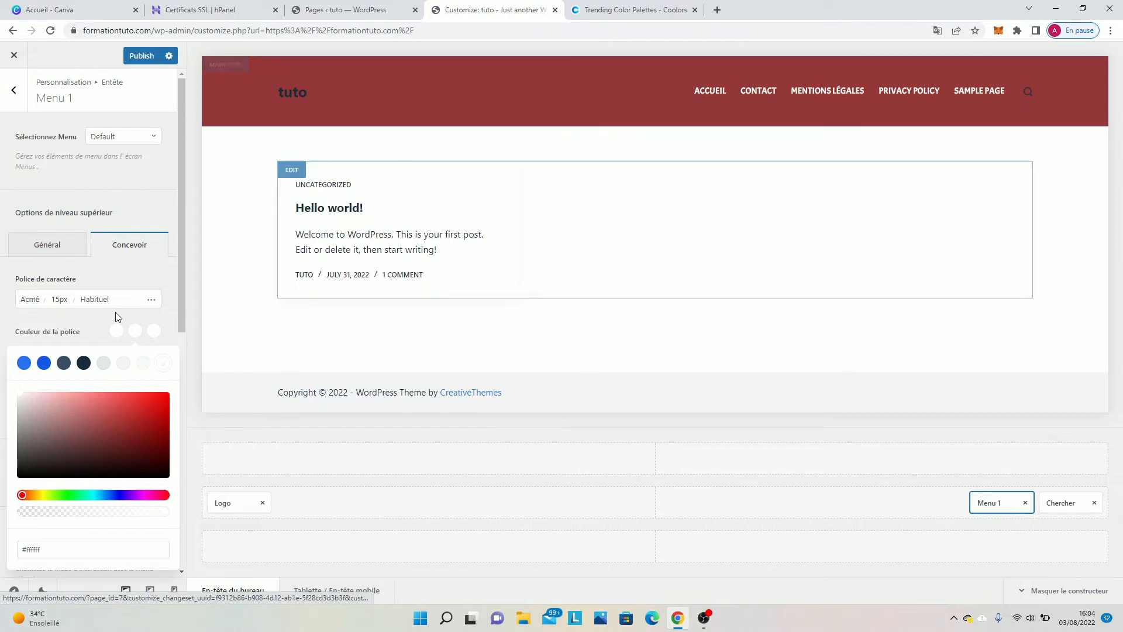
click(91, 327)
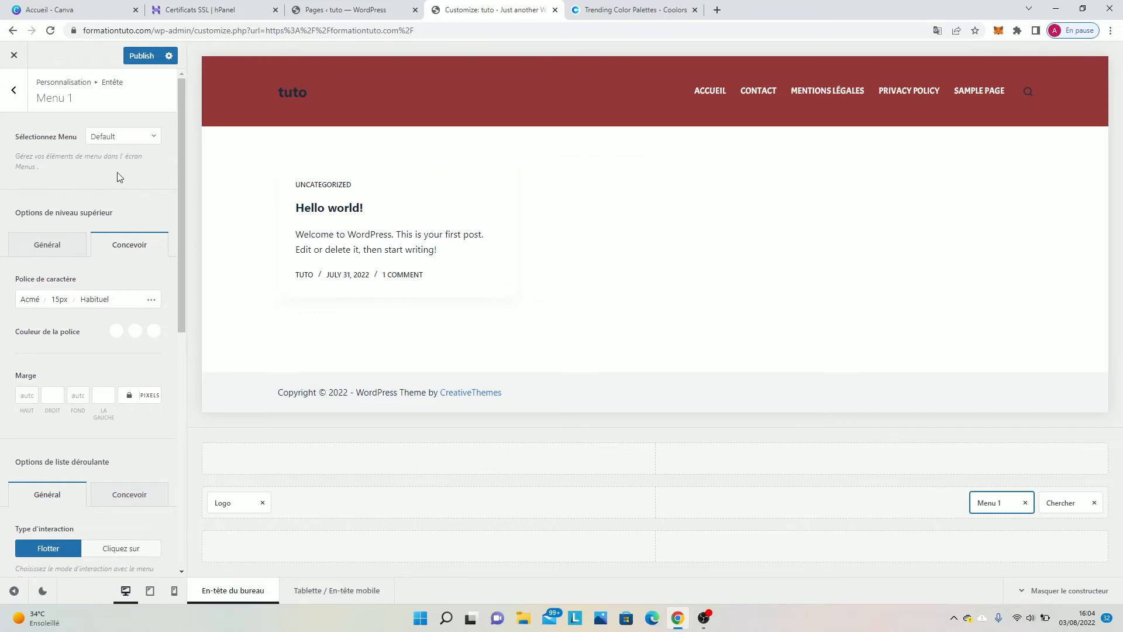
Reduce the item spacing in Menu 1's dropdown options to 12 pixels.
scroll(73, 221, down, 5)
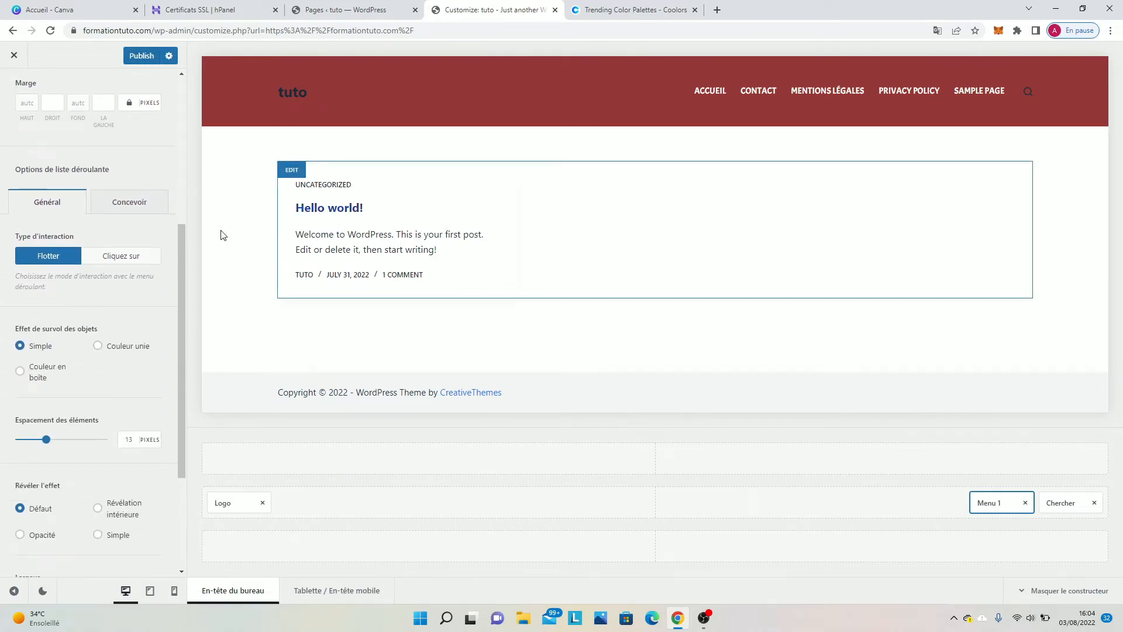
scroll(91, 246, down, 2)
drag(47, 326, 41, 323)
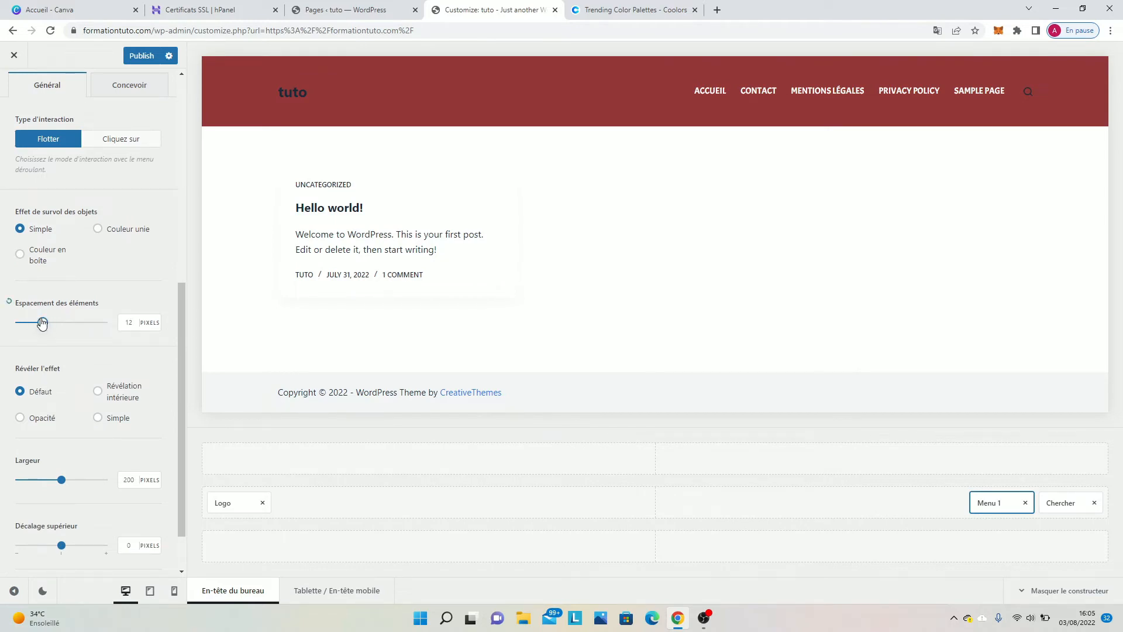
Publish the Menu 1 styling changes.
click(141, 56)
scroll(103, 162, down, 1)
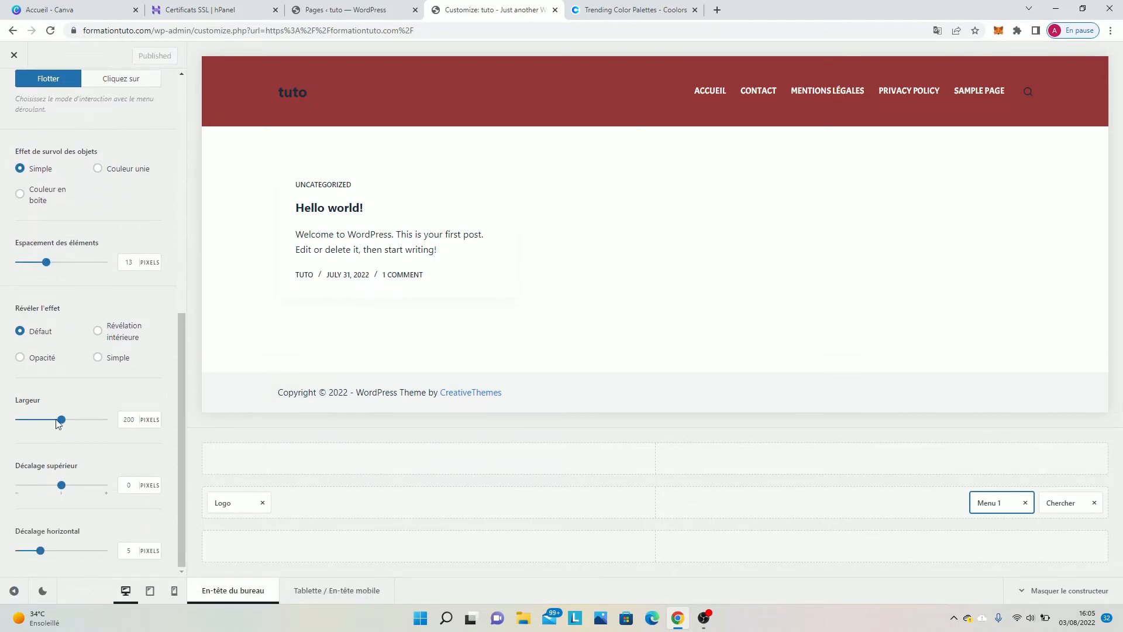
scroll(26, 512, up, 8)
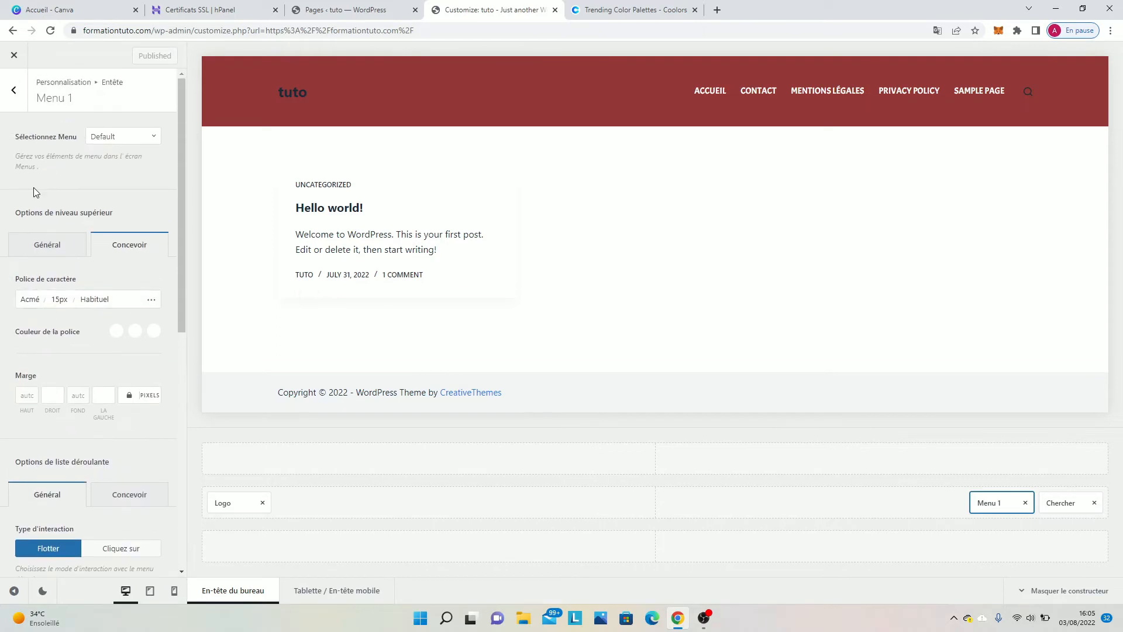
Add the Bouton element to the far right of the header's bottom row.
click(11, 94)
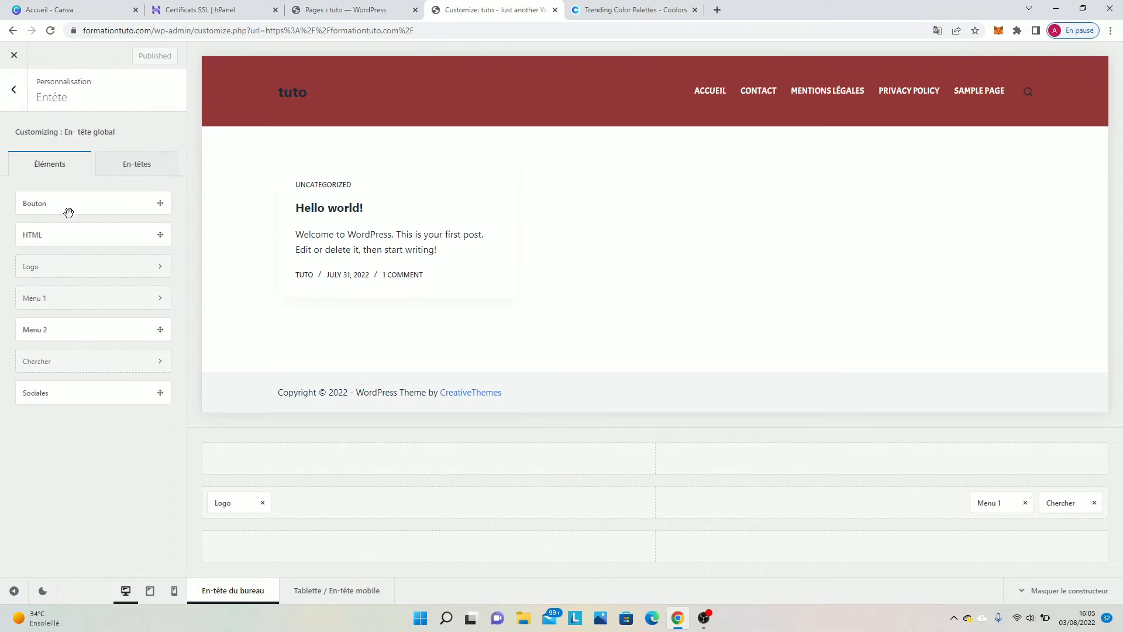
drag(68, 212, 1079, 553)
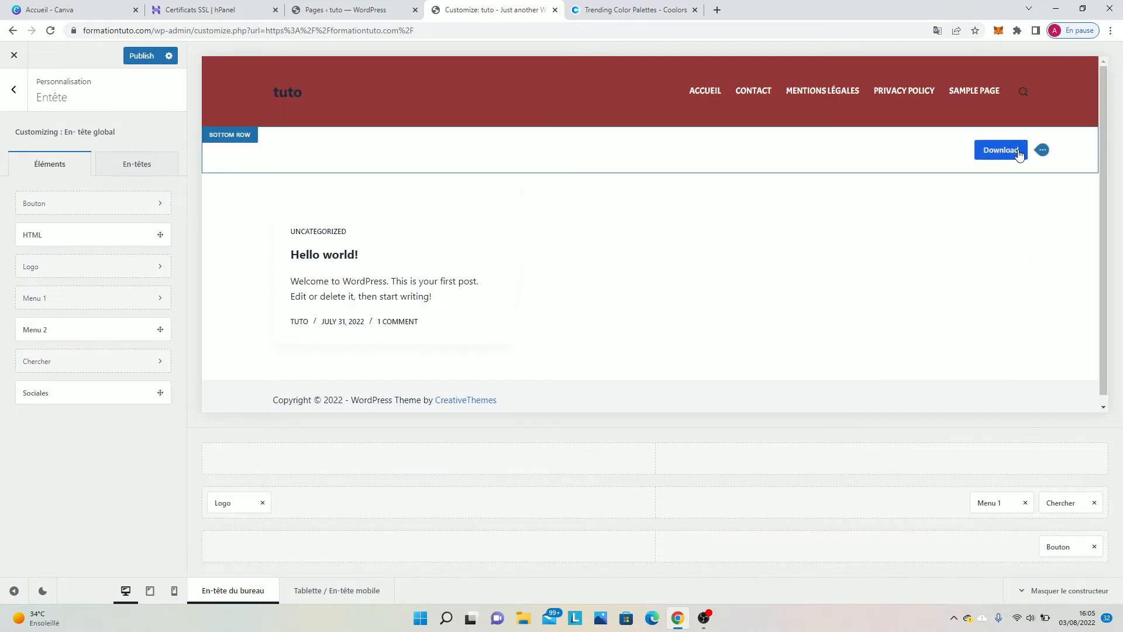
Copy the main header row's background color code, #953737, for reuse in the bottom row.
click(242, 143)
click(119, 146)
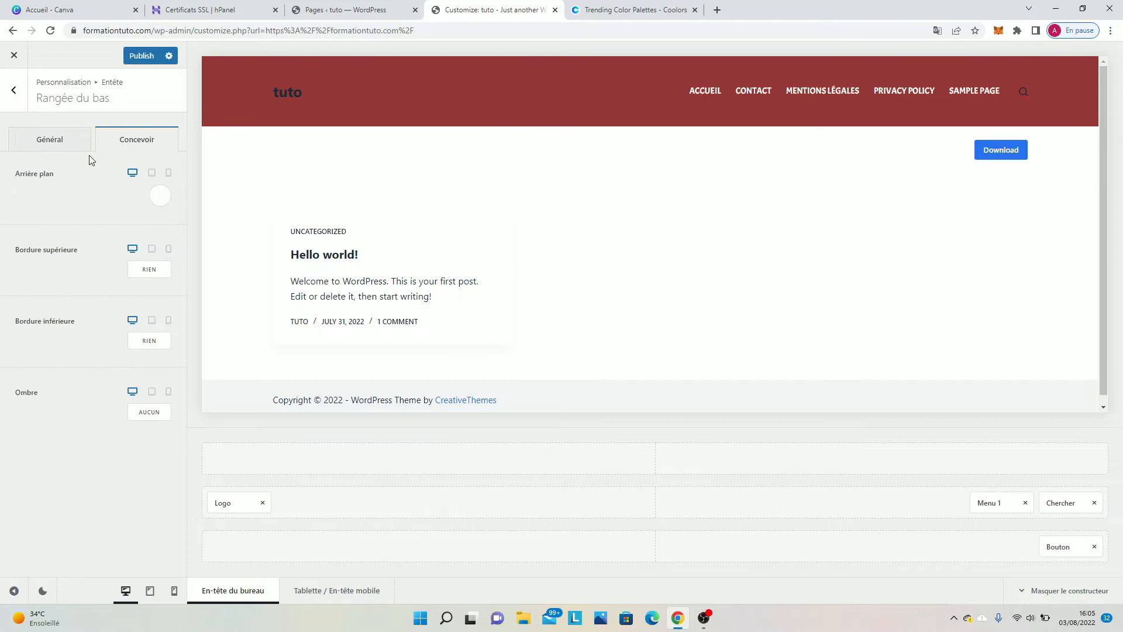
click(159, 196)
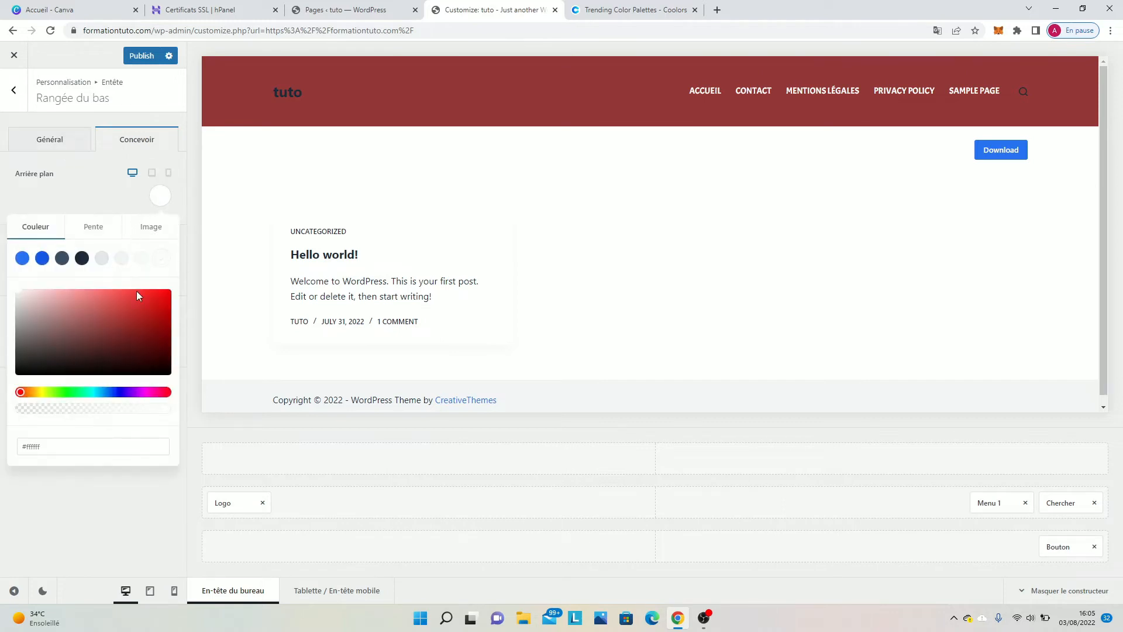
click(228, 72)
click(136, 139)
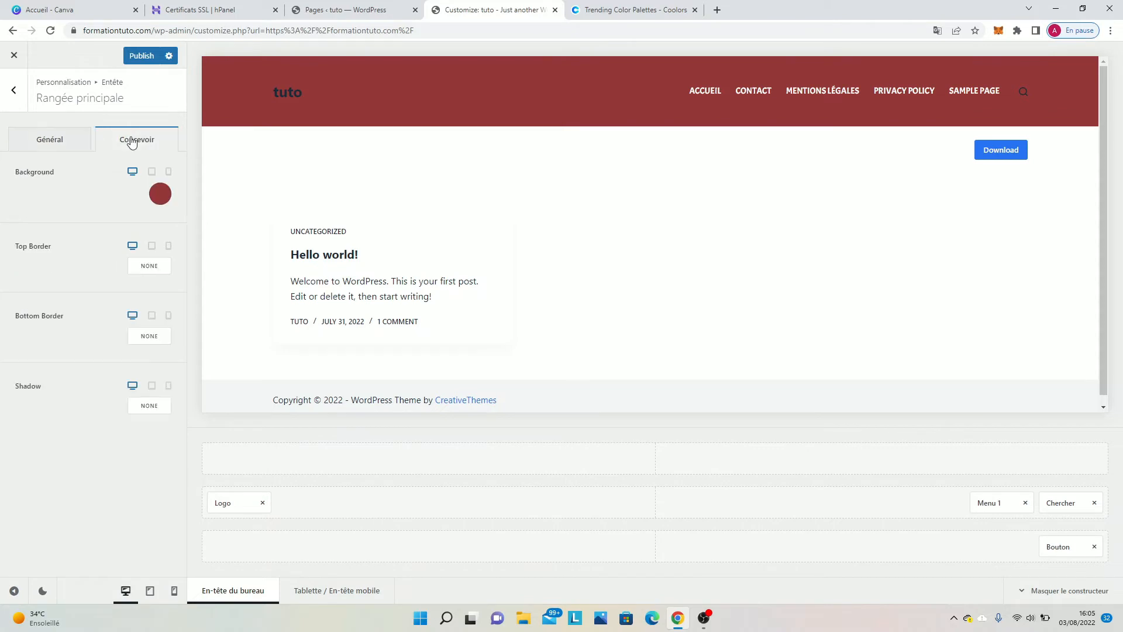
click(160, 195)
drag(80, 451, 13, 440)
key(ctrl+c)
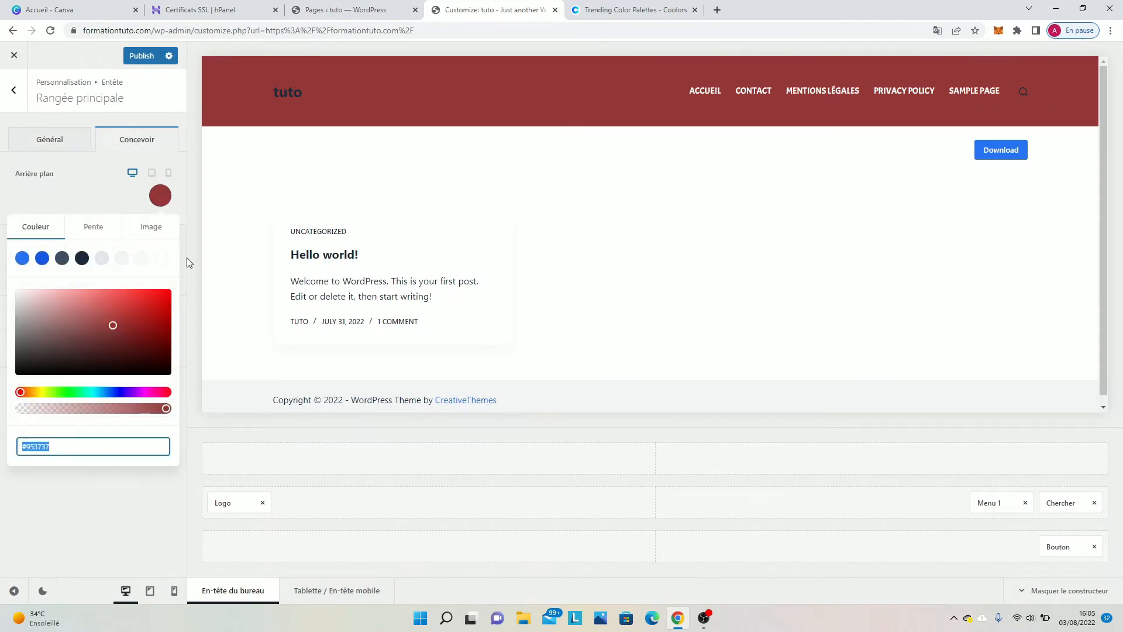
Set the header bottom row's background color to the copied #953737 and publish the changes.
click(220, 138)
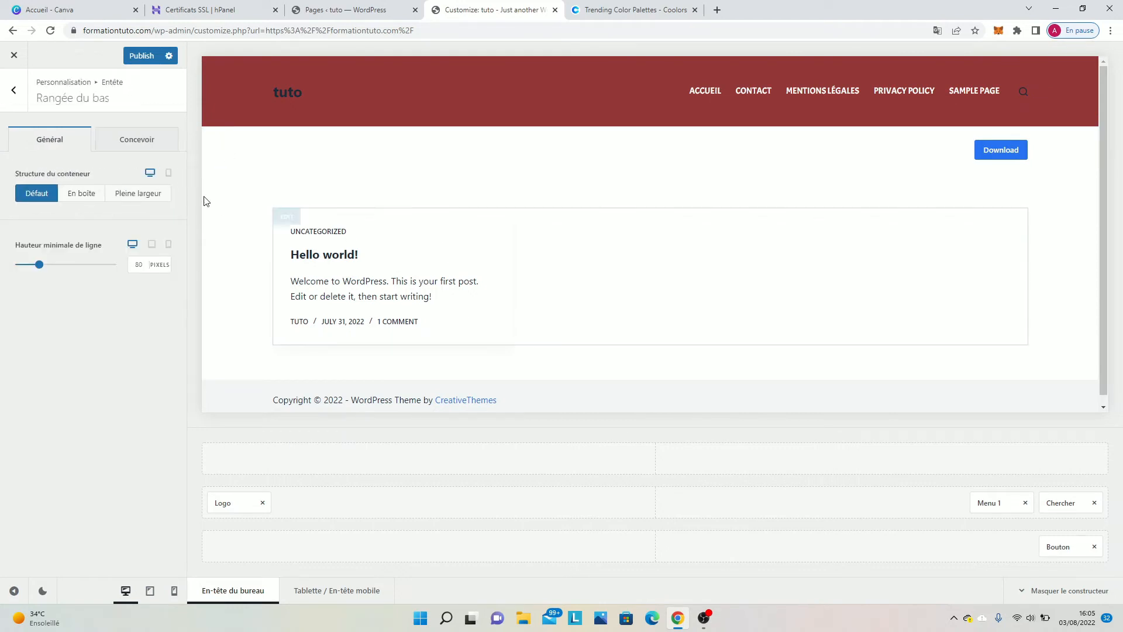
click(128, 142)
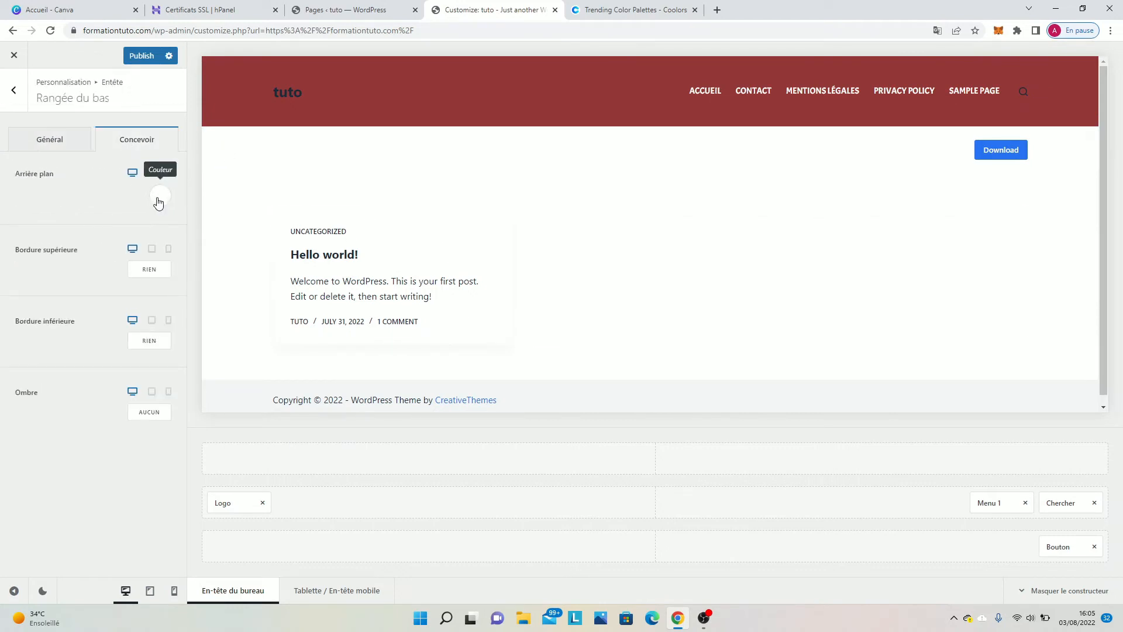
click(159, 197)
click(81, 444)
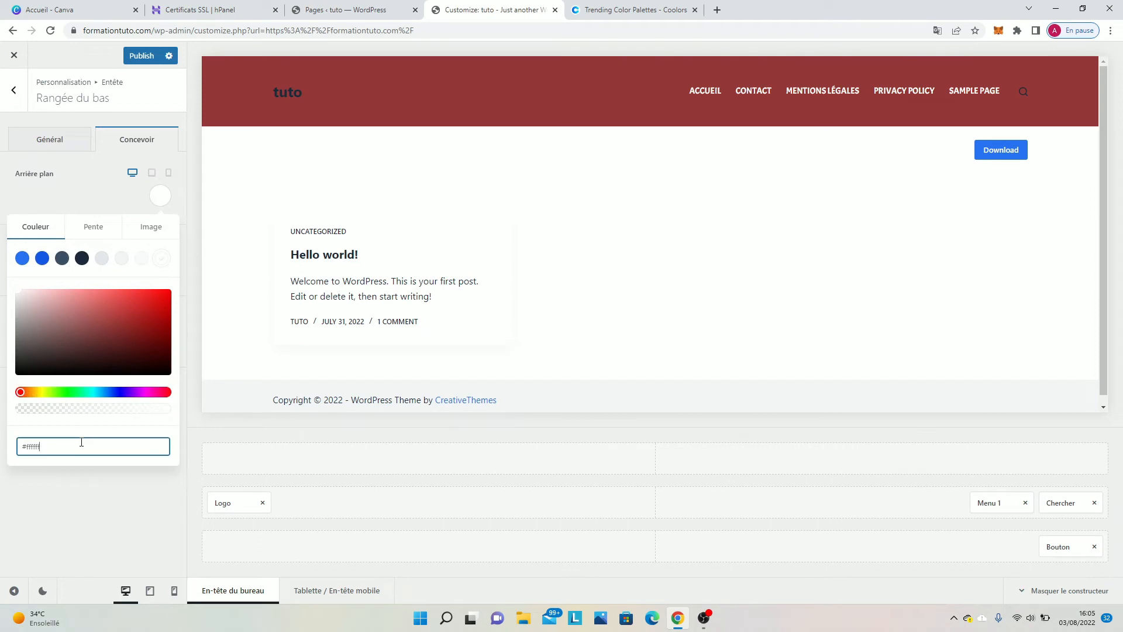
key(BackSpace)
key(BackSpace)
key(BackSpace)
key(BackSpace)
key(BackSpace)
key(BackSpace)
key(BackSpace)
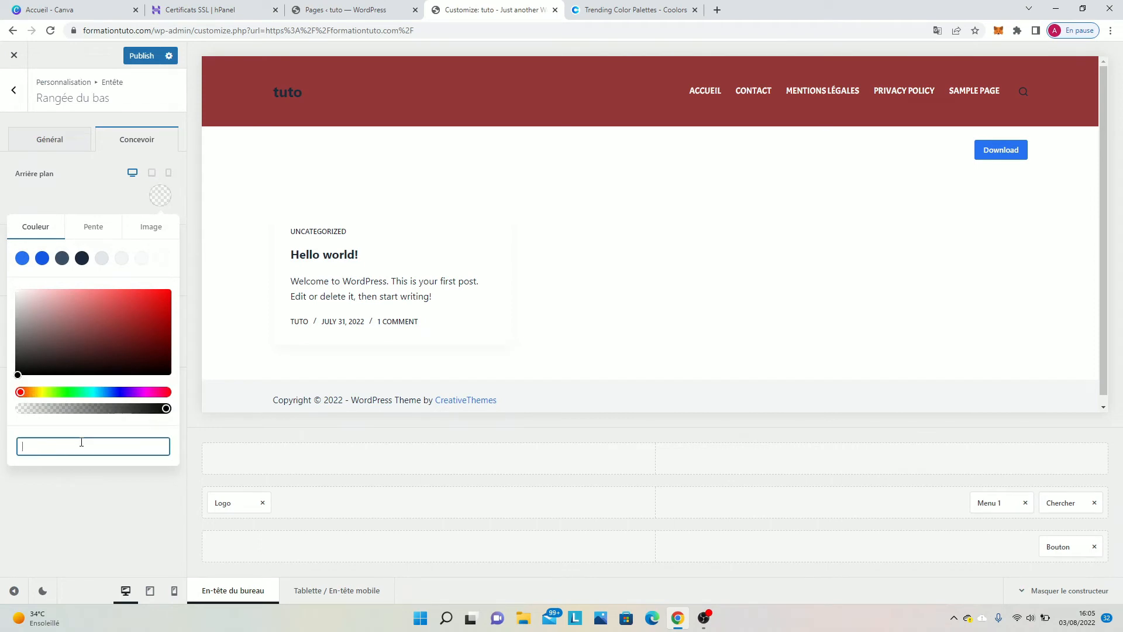
key(ctrl+v)
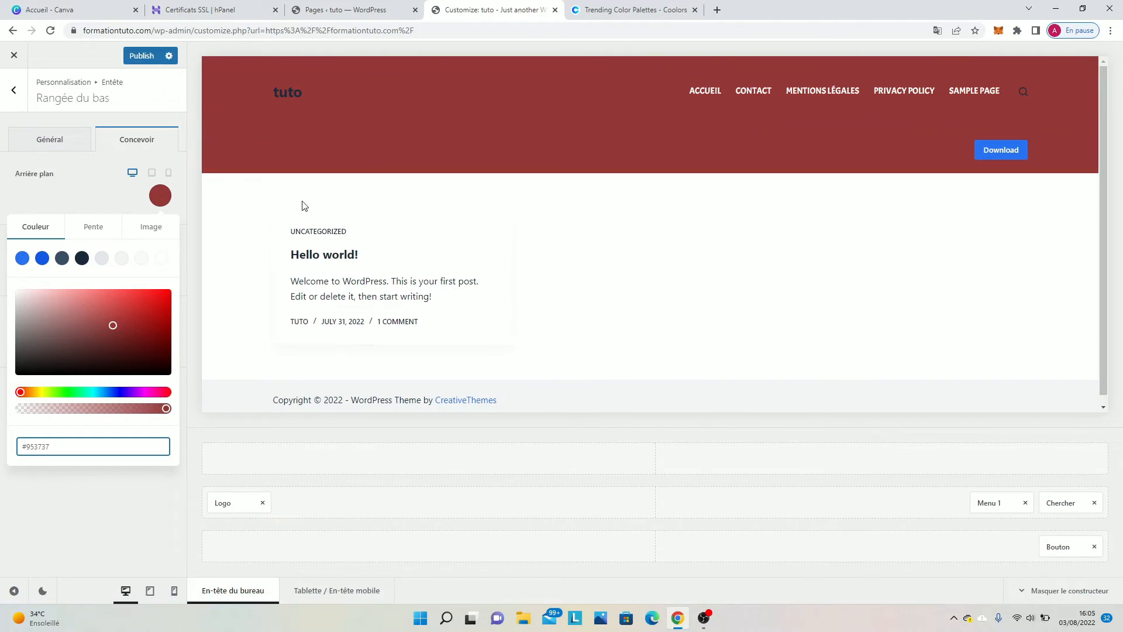
scroll(281, 237, down, 1)
click(140, 55)
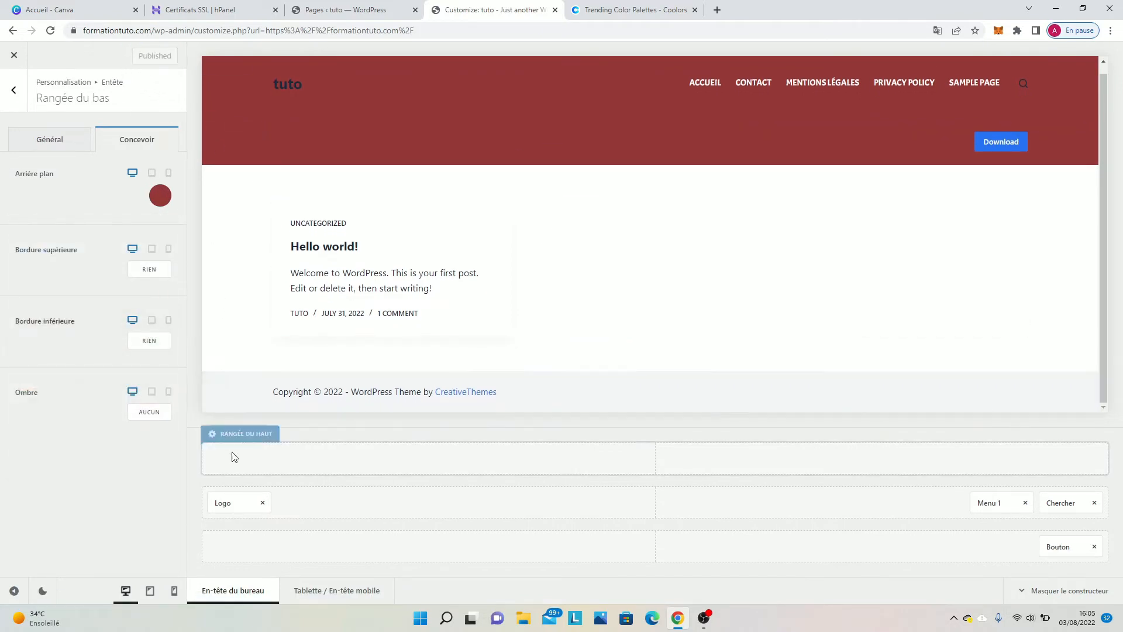
Change the site title font in the Logo element's design settings to Trébuchet.
click(227, 502)
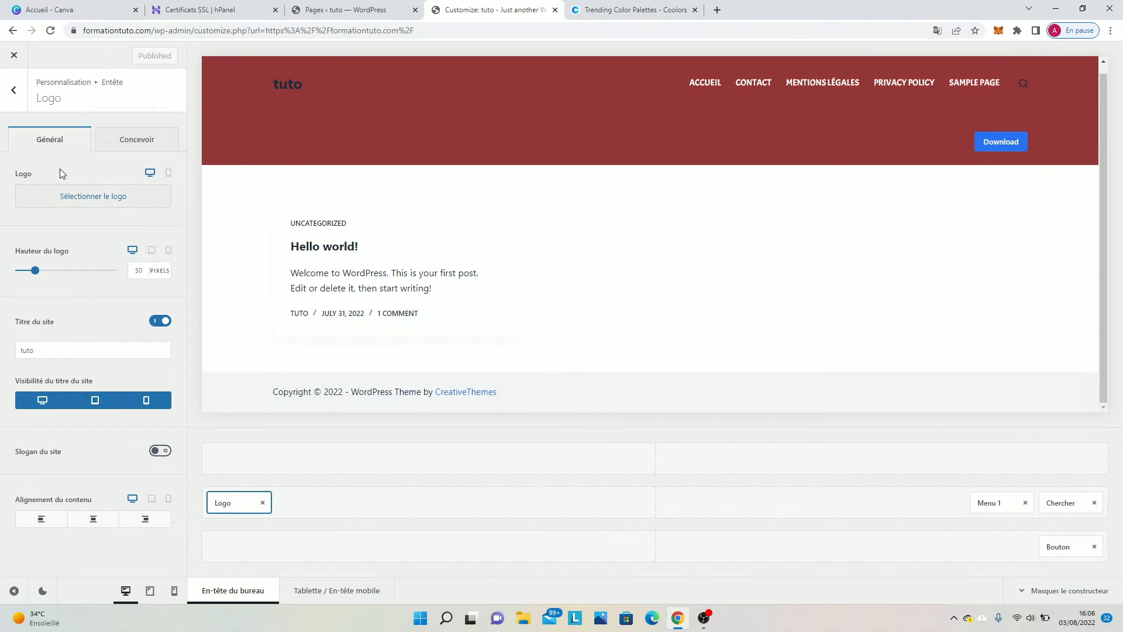
click(111, 144)
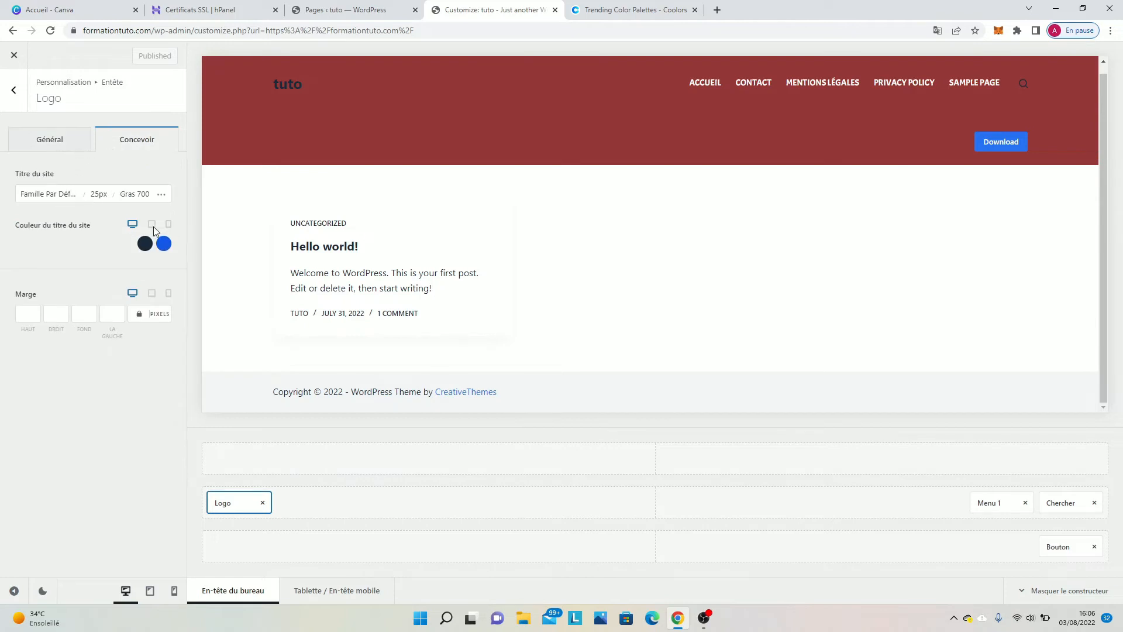
click(38, 193)
click(58, 328)
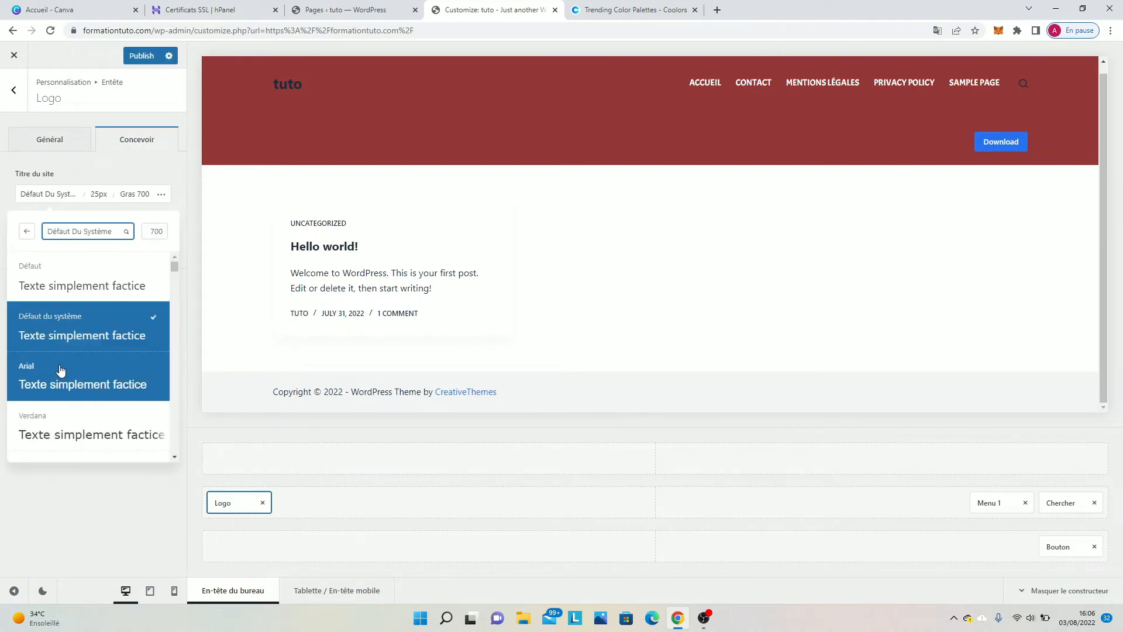
click(61, 371)
scroll(64, 368, down, 2)
click(68, 363)
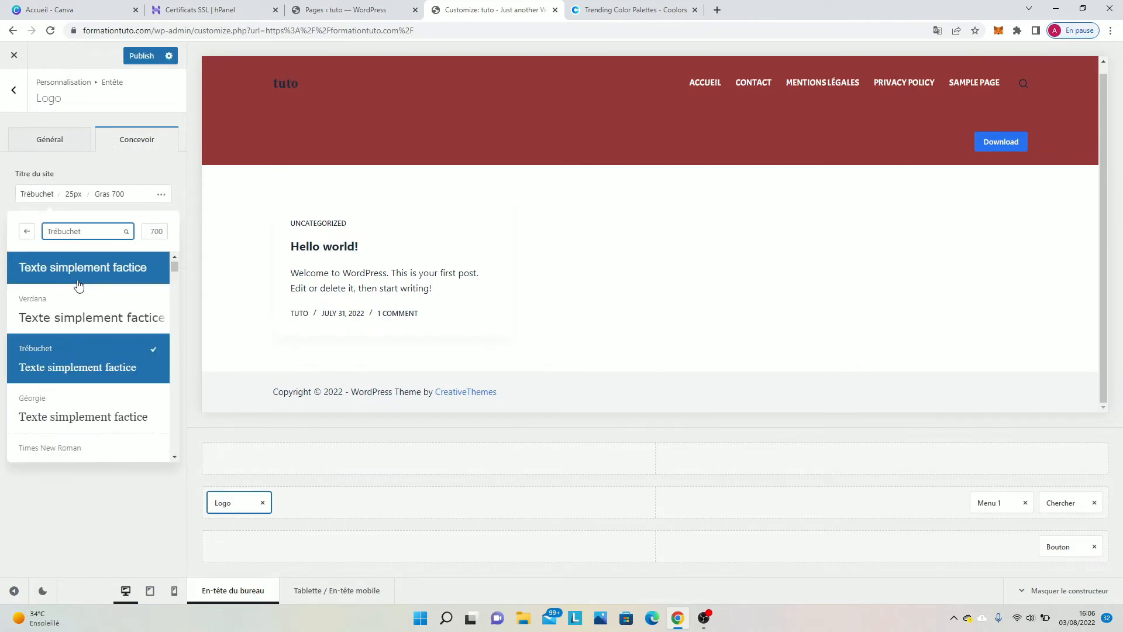
Check the Logo element's height and site title settings, and publish the site title font change.
click(54, 142)
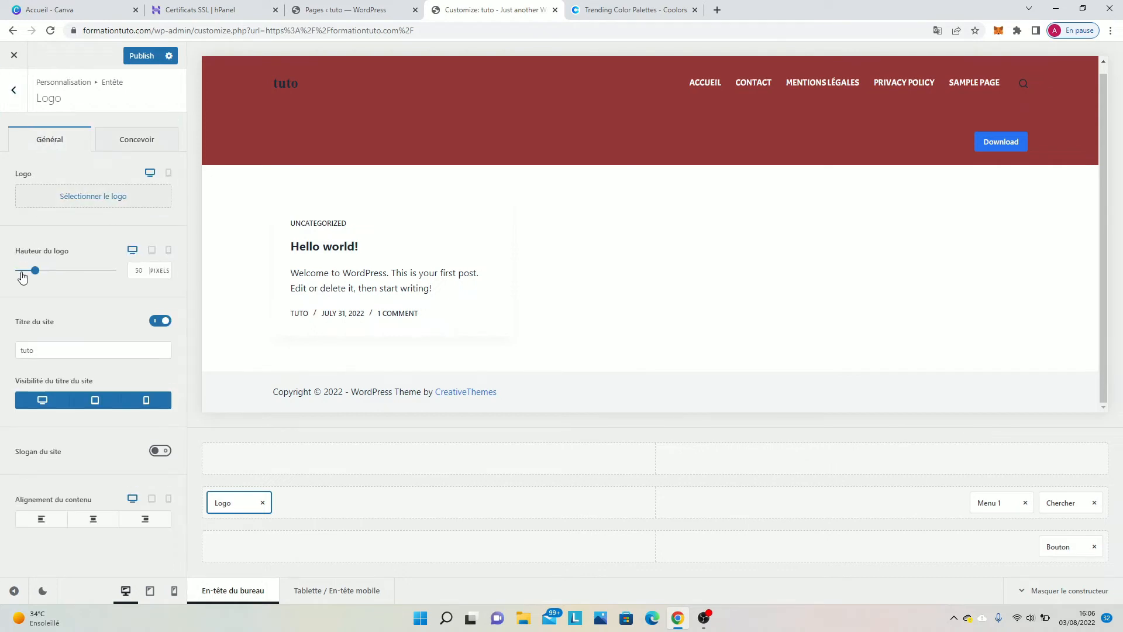
mouse_move(23, 278)
mouse_down()
mouse_move(52, 279)
mouse_move(21, 276)
mouse_move(31, 274)
mouse_up()
click(65, 350)
key(BackSpace)
click(142, 57)
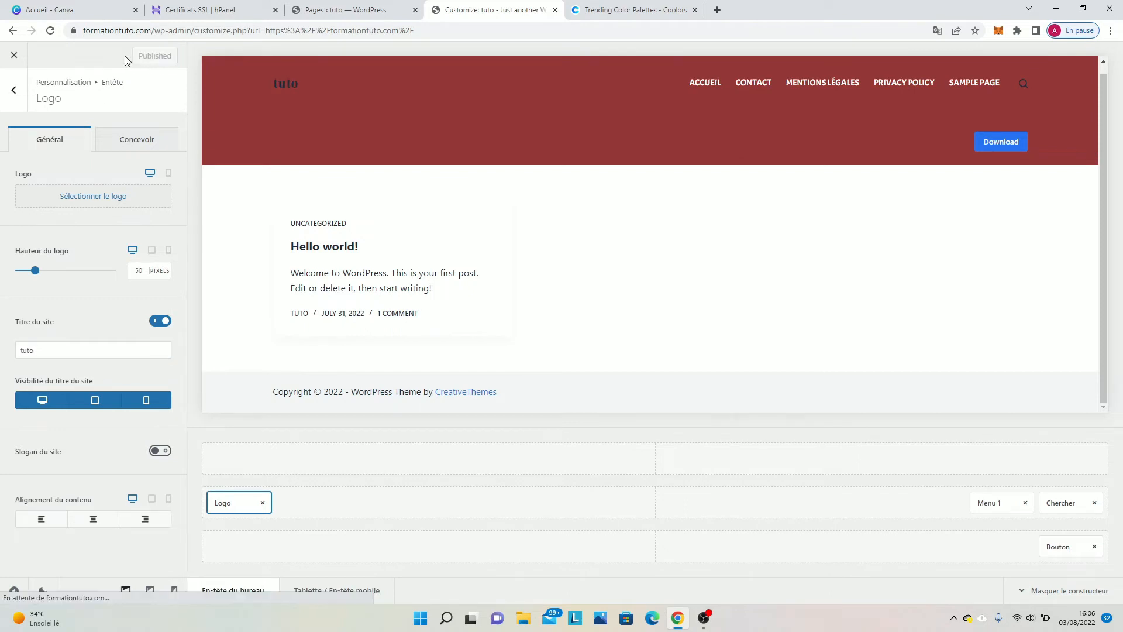
Try Menu 2 beside the button in the header's bottom row, removing it before publishing.
click(8, 94)
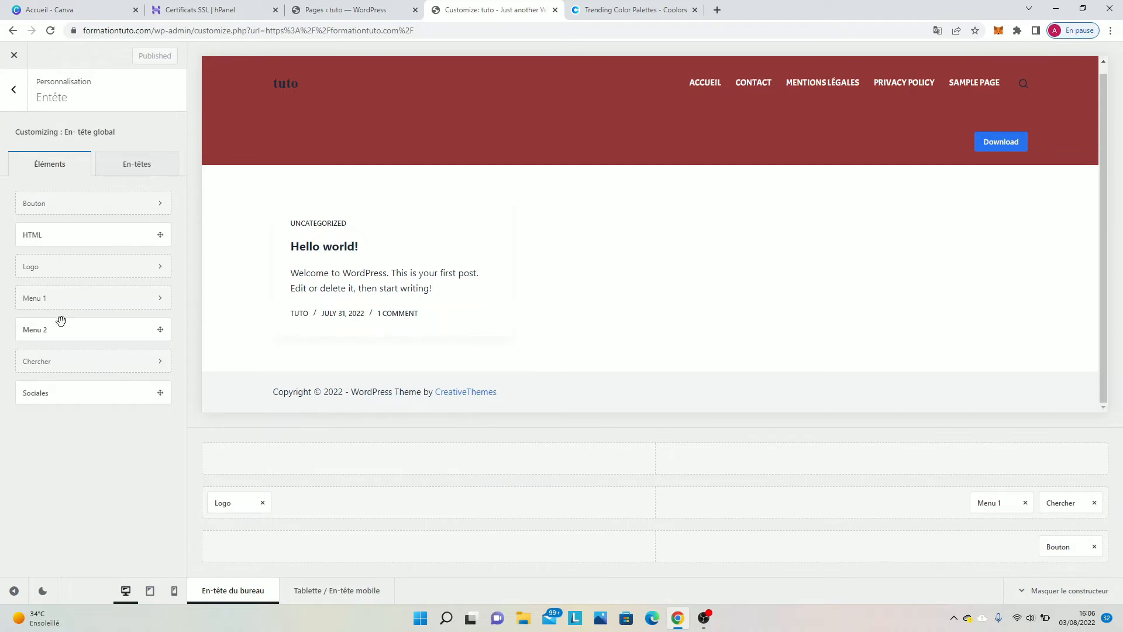
drag(50, 325, 995, 555)
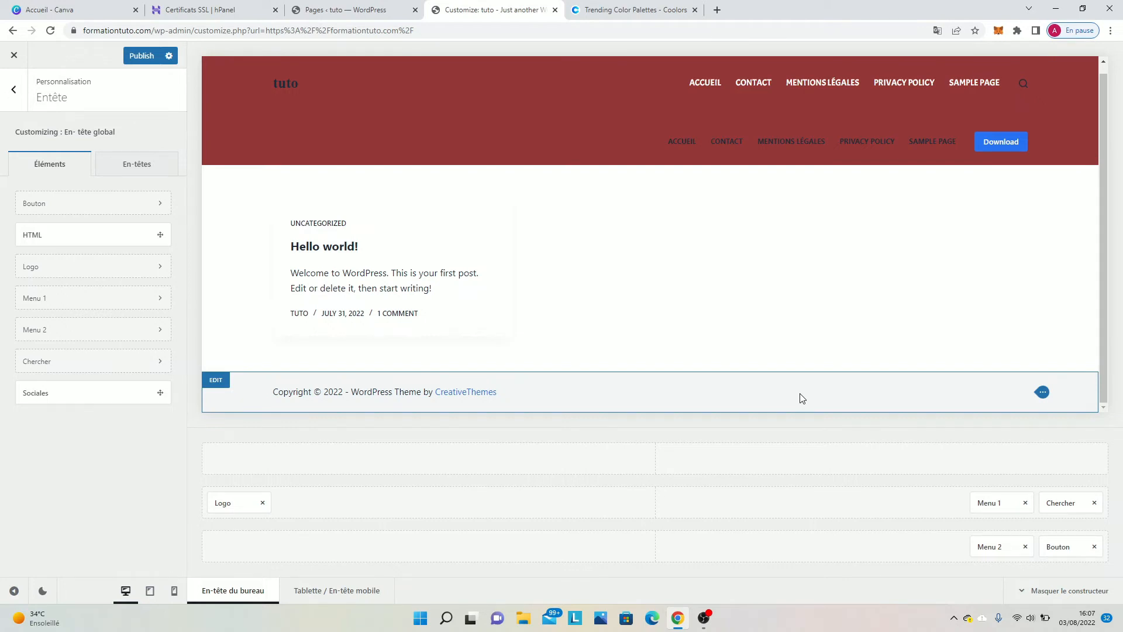
click(996, 547)
click(1025, 546)
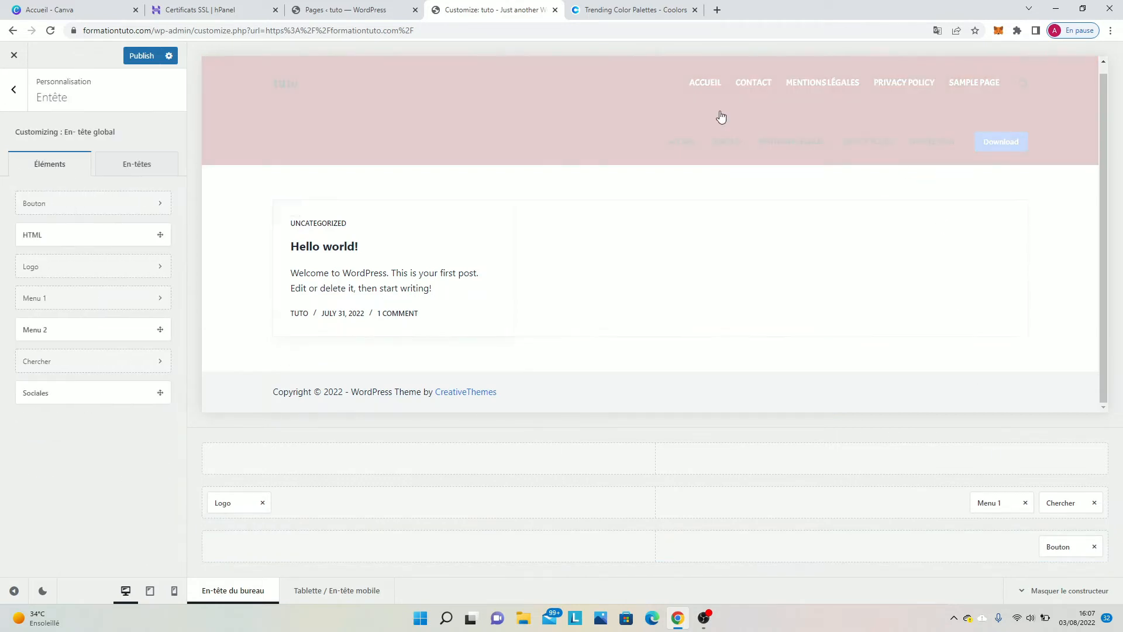
click(156, 56)
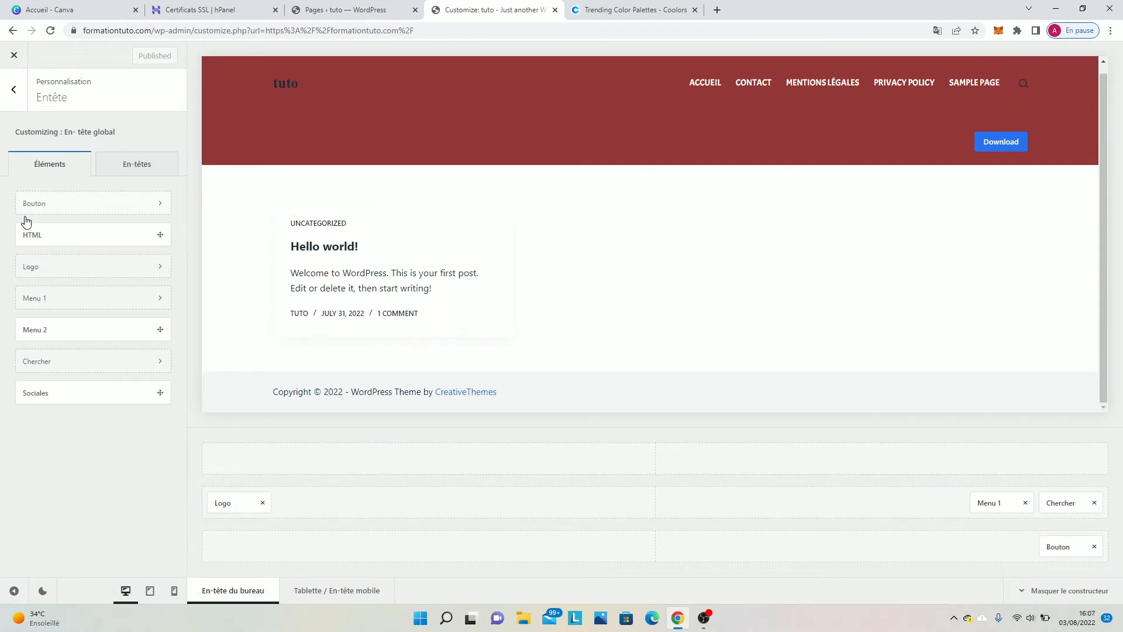
Check the list of headers and preview the search overlay of the desktop header's Chercher element.
click(117, 169)
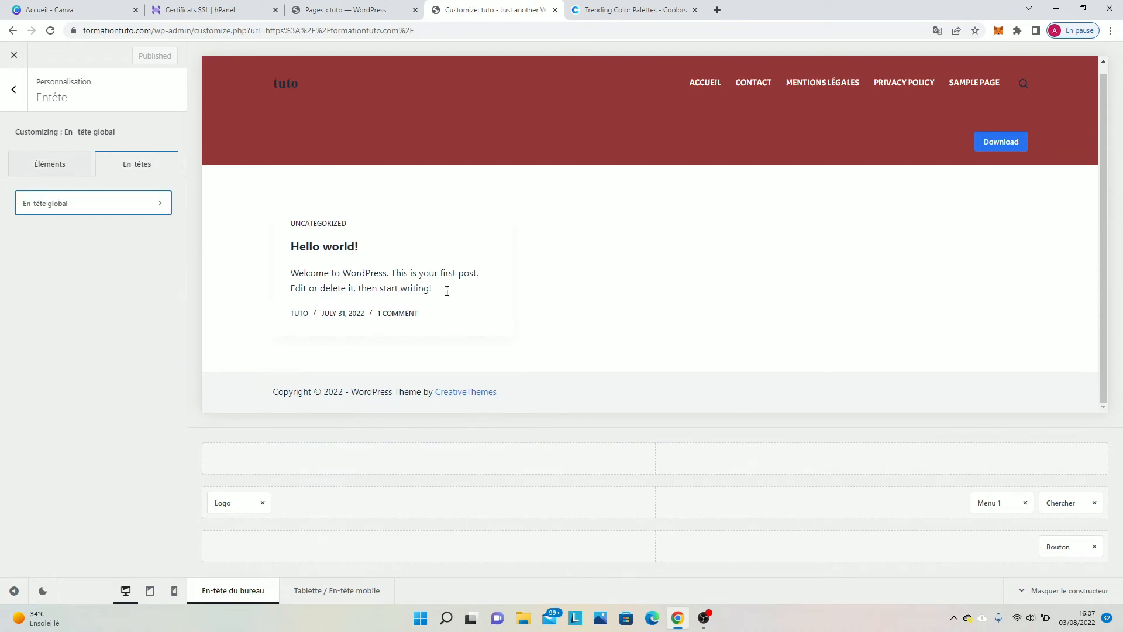
double_click(1055, 507)
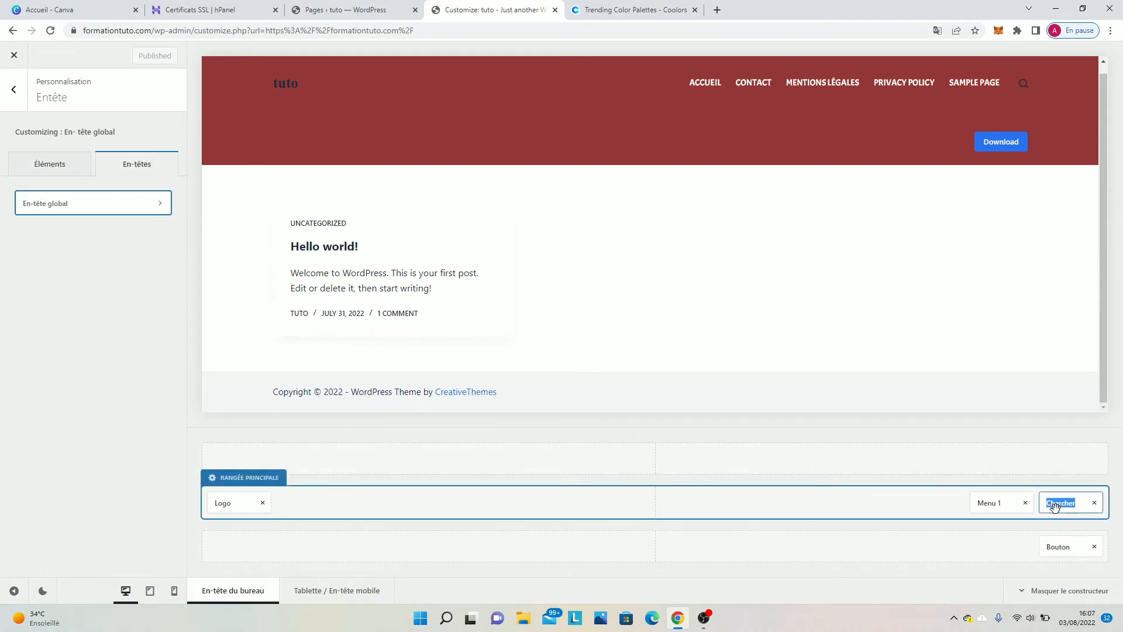
click(1025, 82)
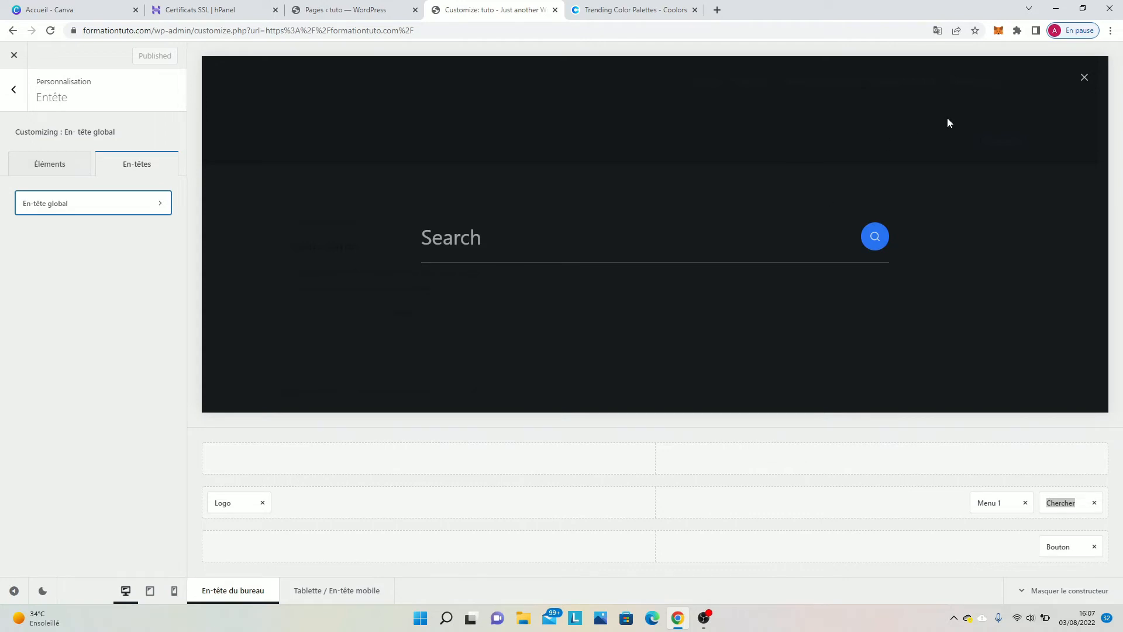
click(1084, 78)
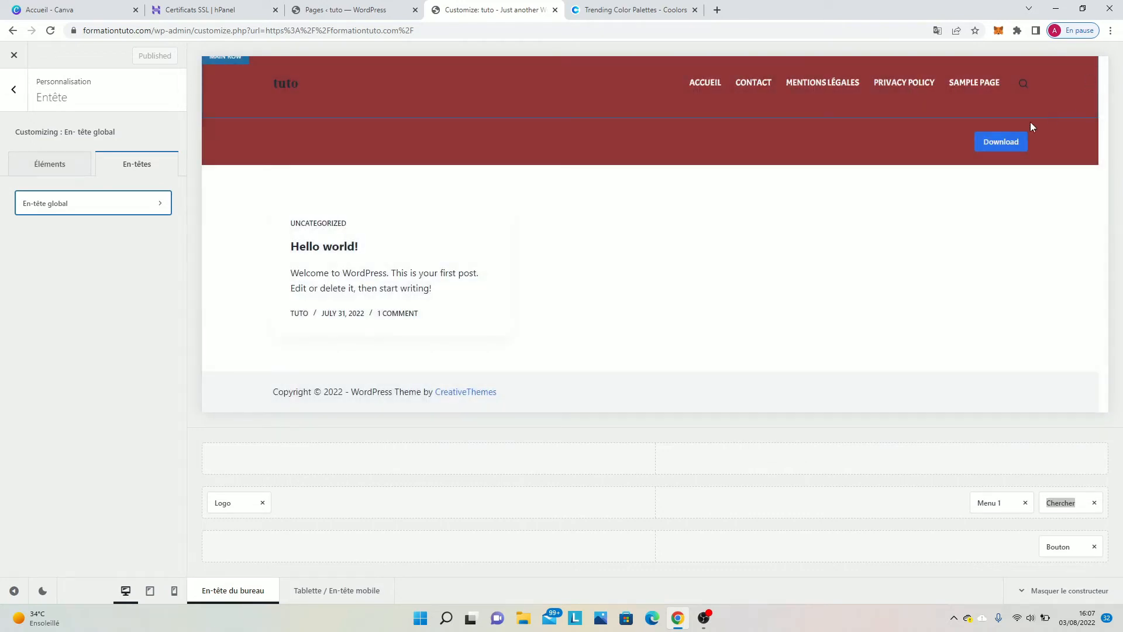
Examine the tablet/mobile header against the desktop one, including its Menu mobile panel and Gâchette element.
click(319, 596)
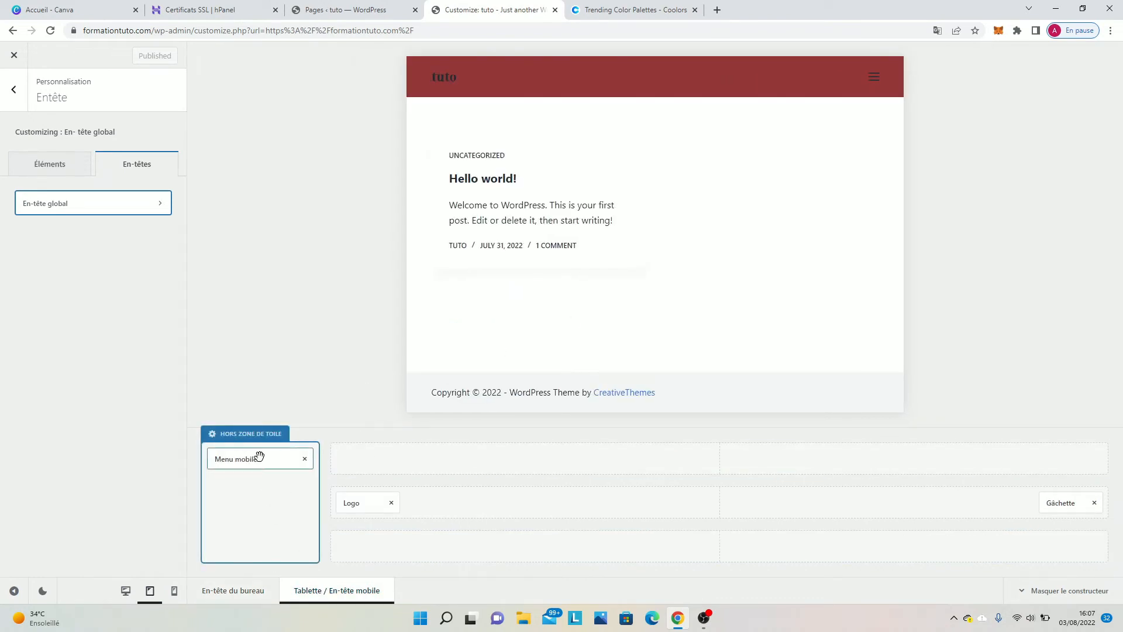
click(249, 592)
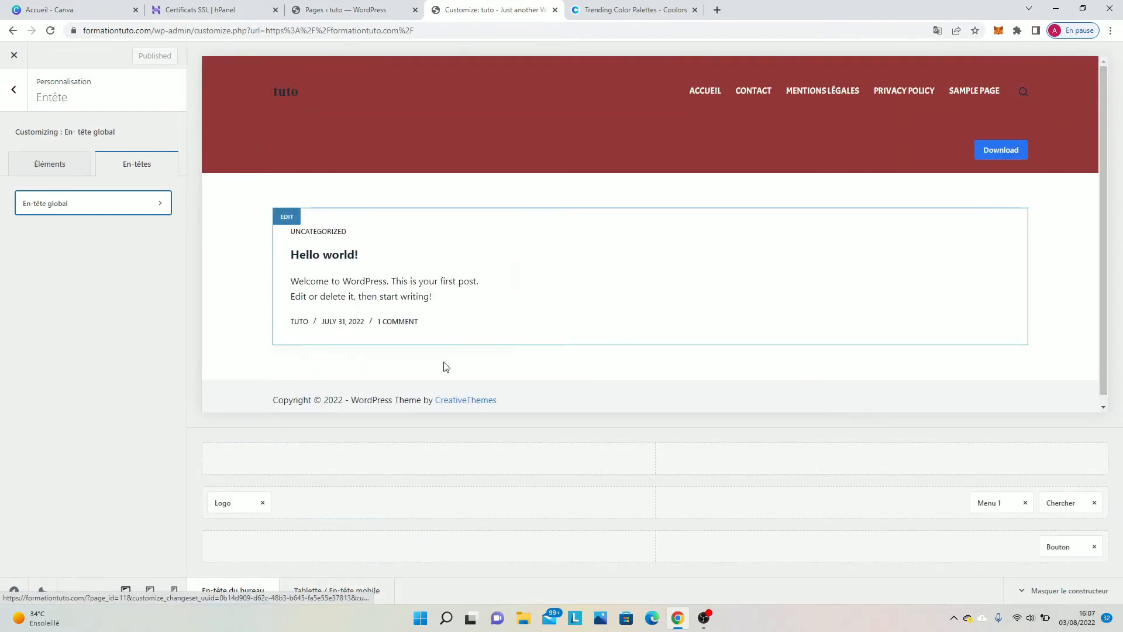
click(337, 589)
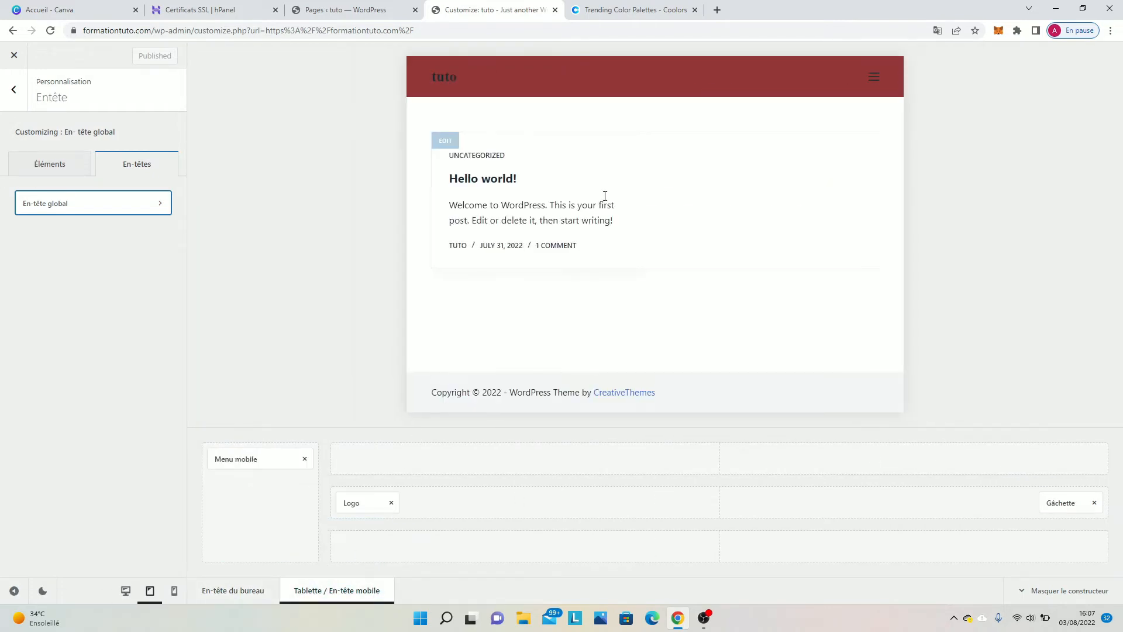
click(878, 78)
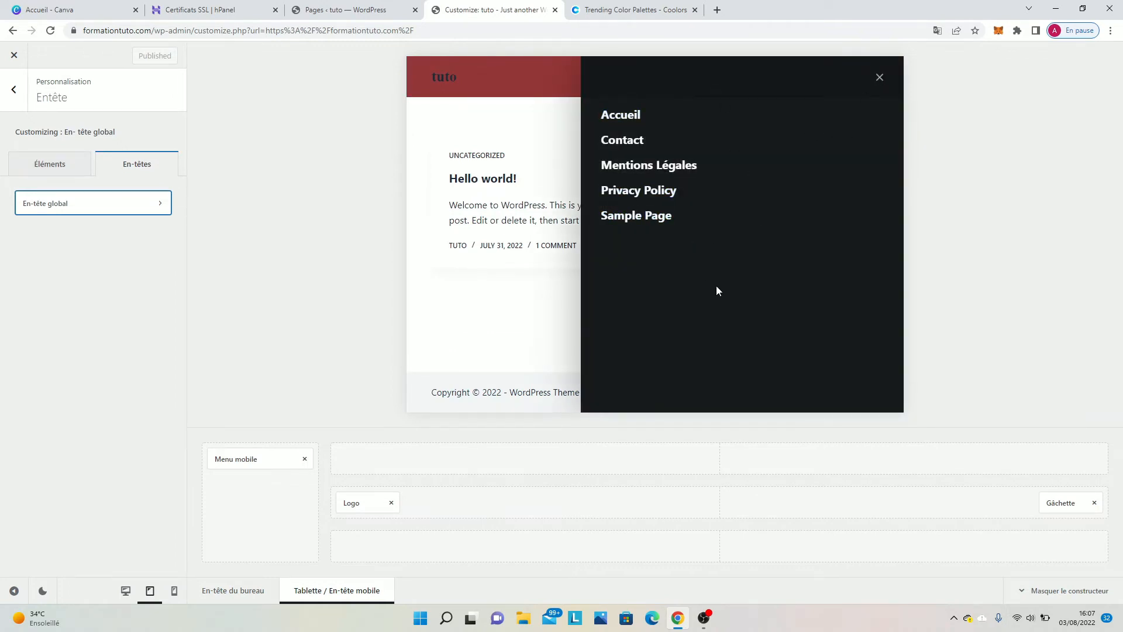
double_click(240, 459)
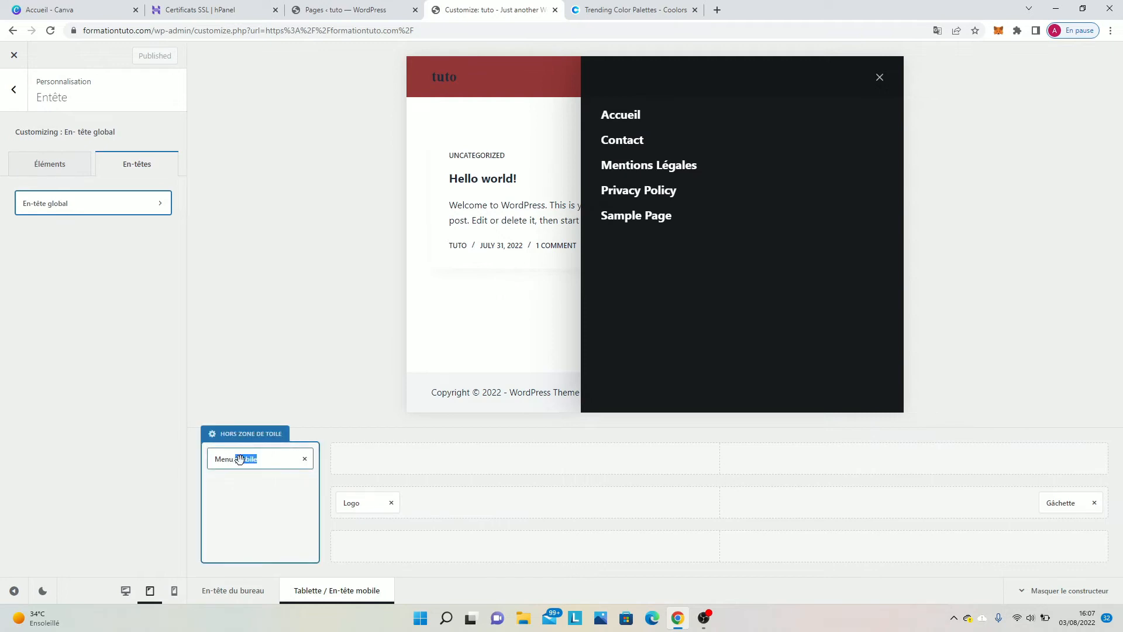
click(882, 76)
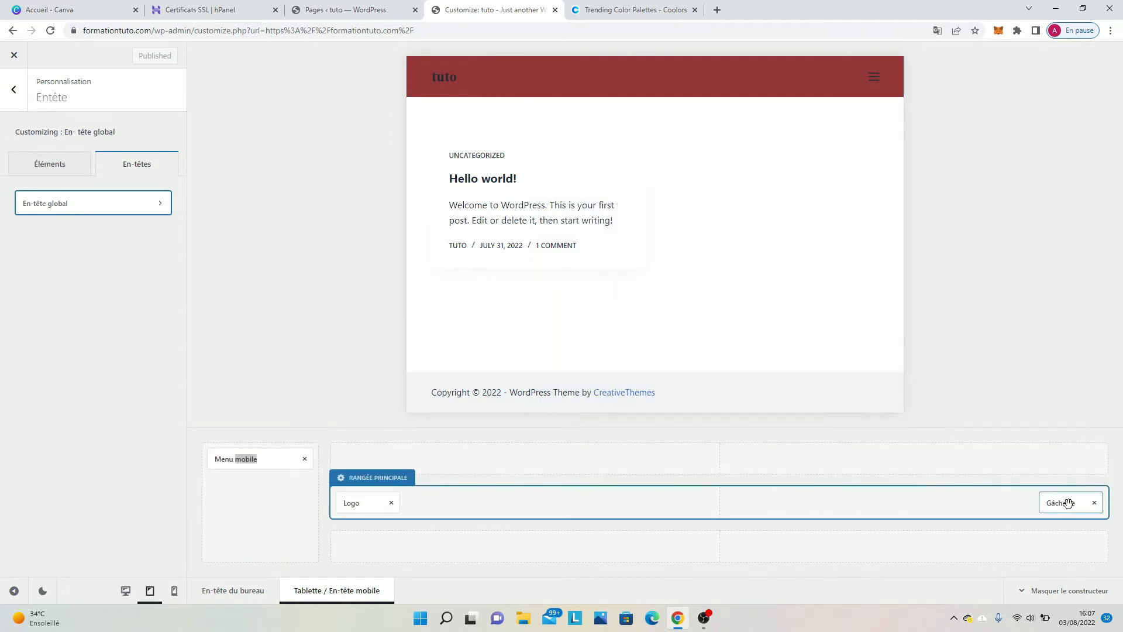
double_click(1061, 503)
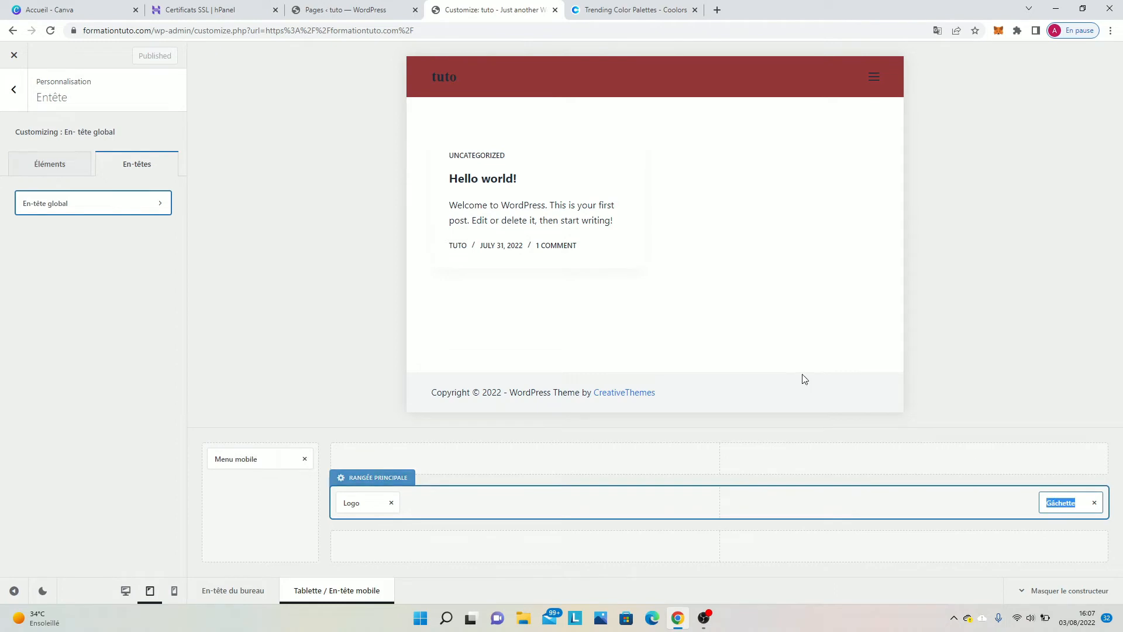
Compare the desktop header layout with the tablet/mobile one, and publish the header settings.
click(3, 101)
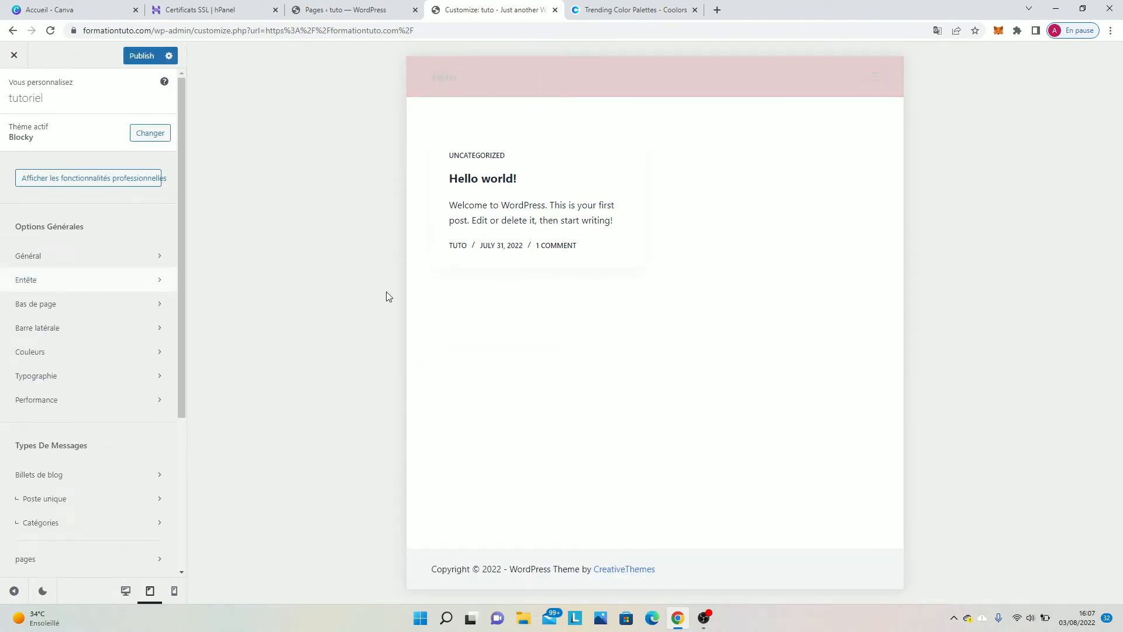
click(45, 283)
click(236, 596)
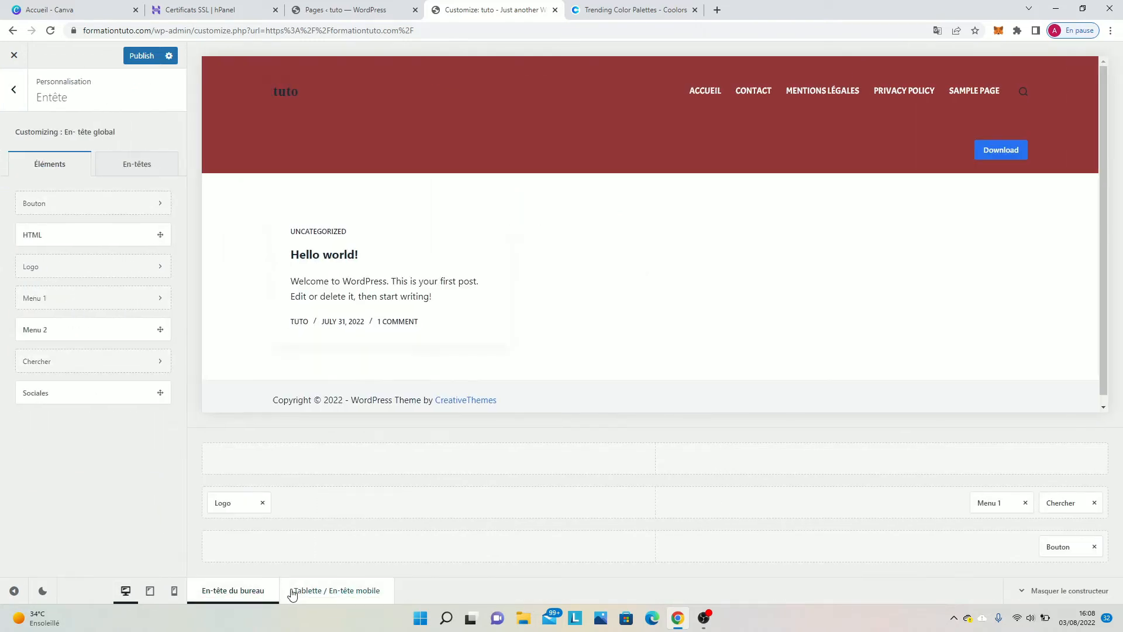
click(301, 594)
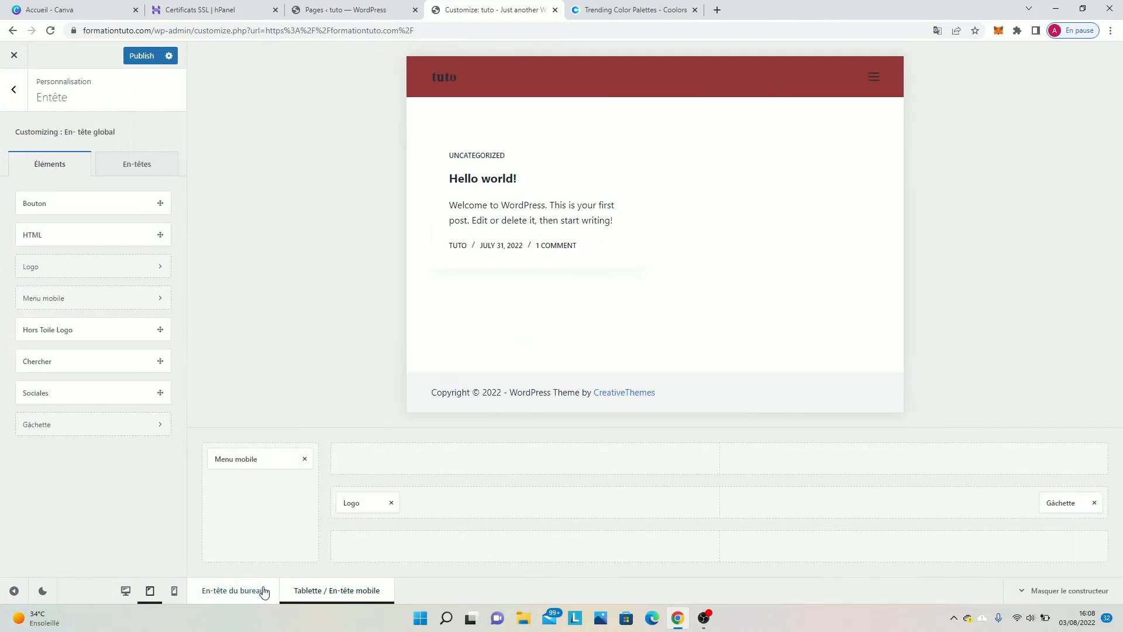
click(264, 592)
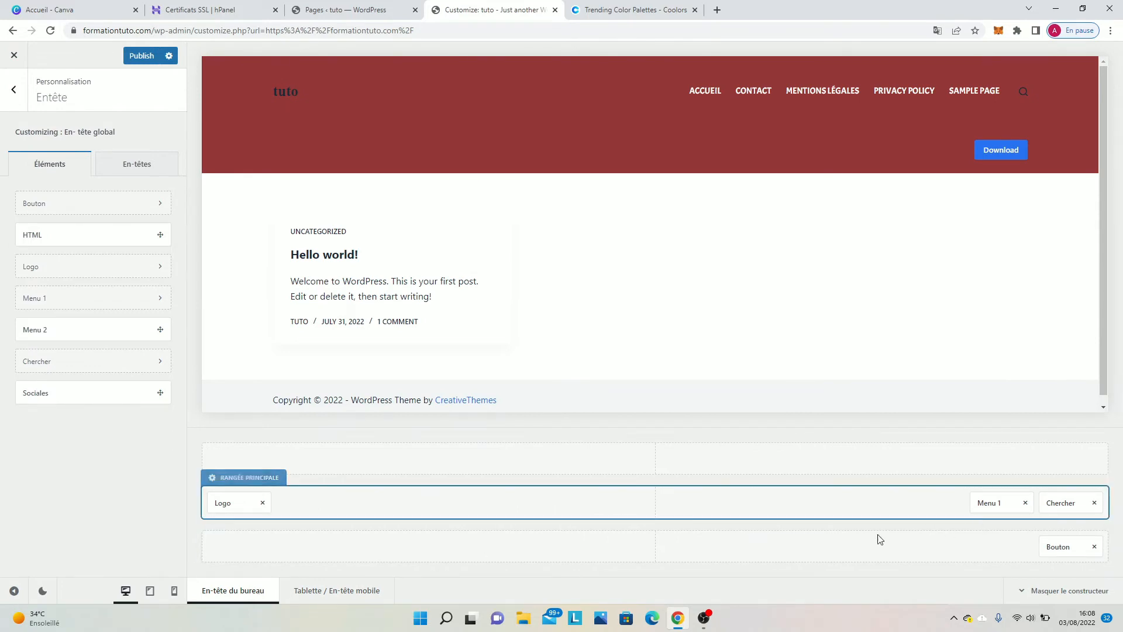
click(150, 58)
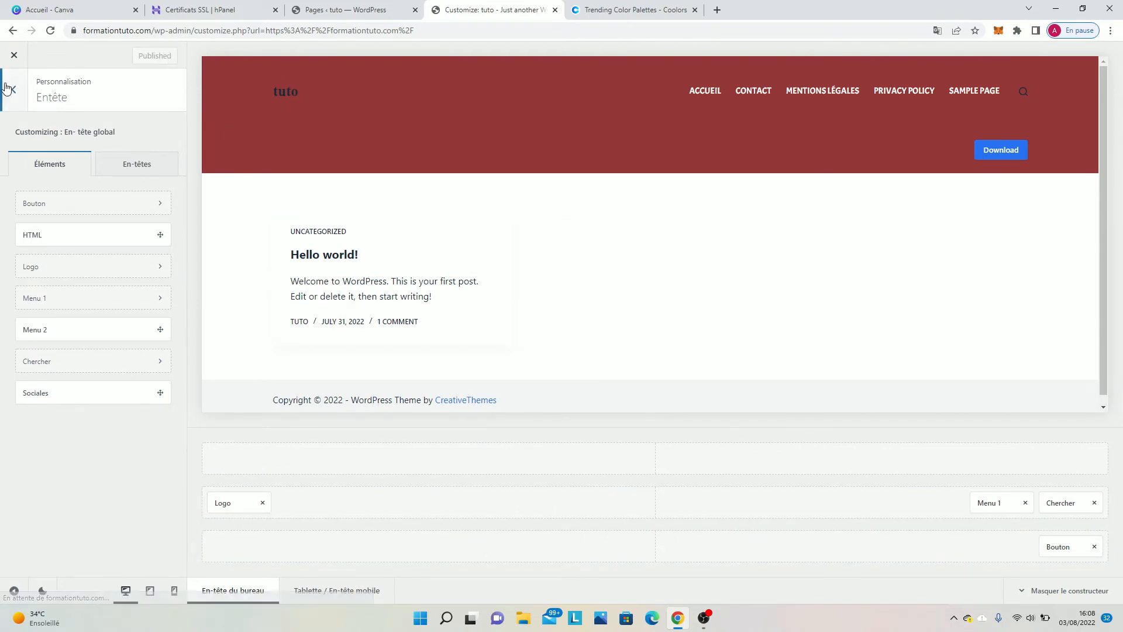
click(14, 90)
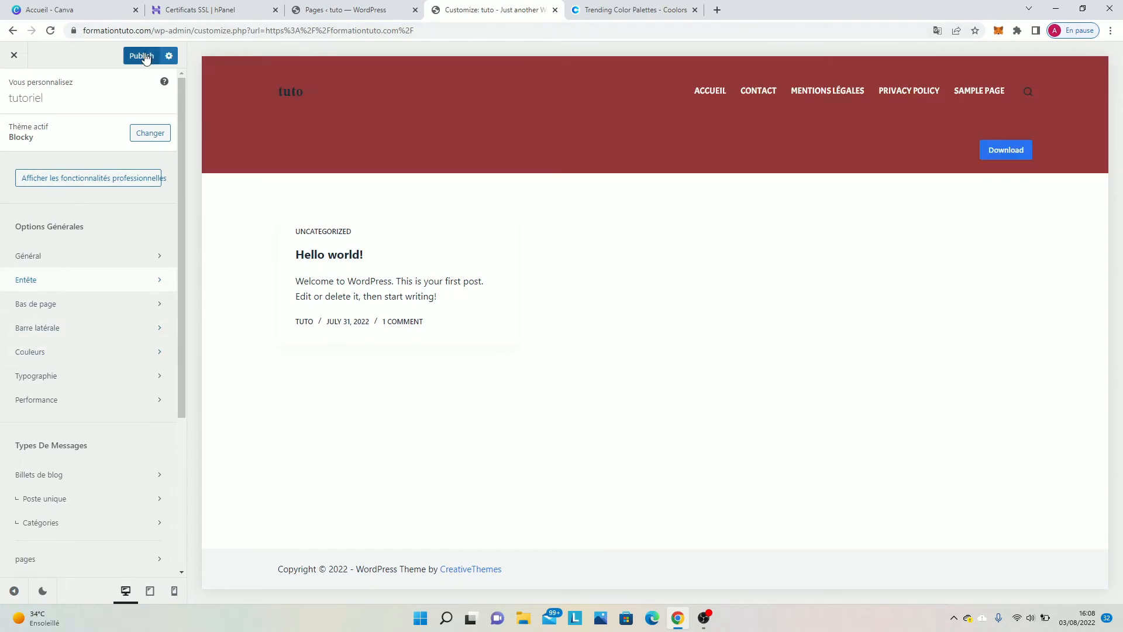
click(143, 56)
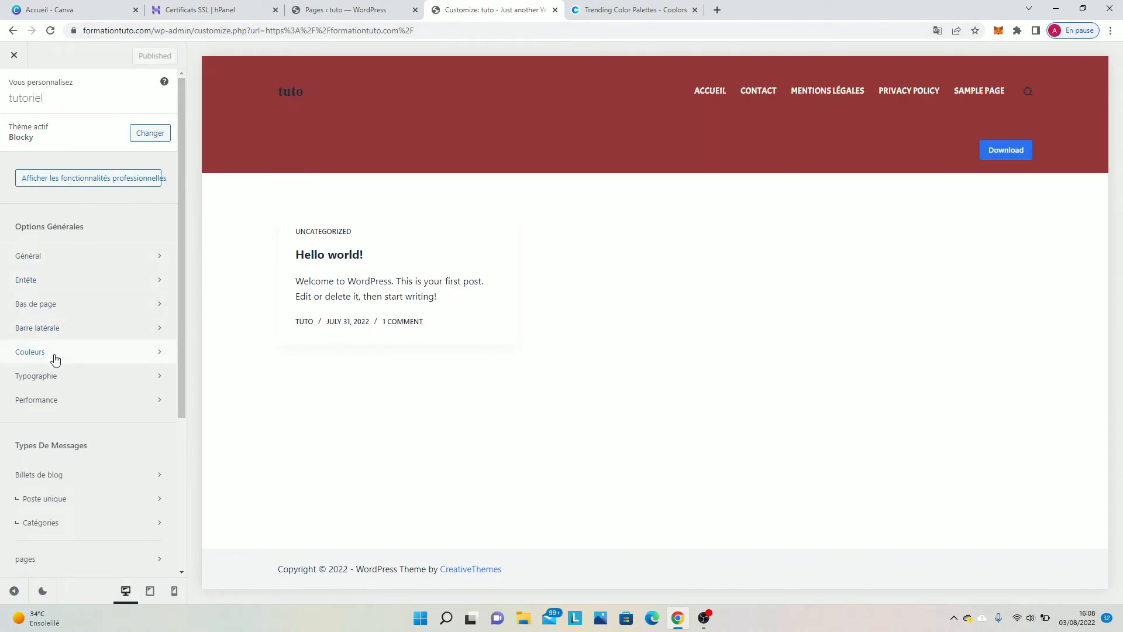
In the Bas de page settings, place Zone de widgets 1 in the center column of the footer's middle row.
click(80, 305)
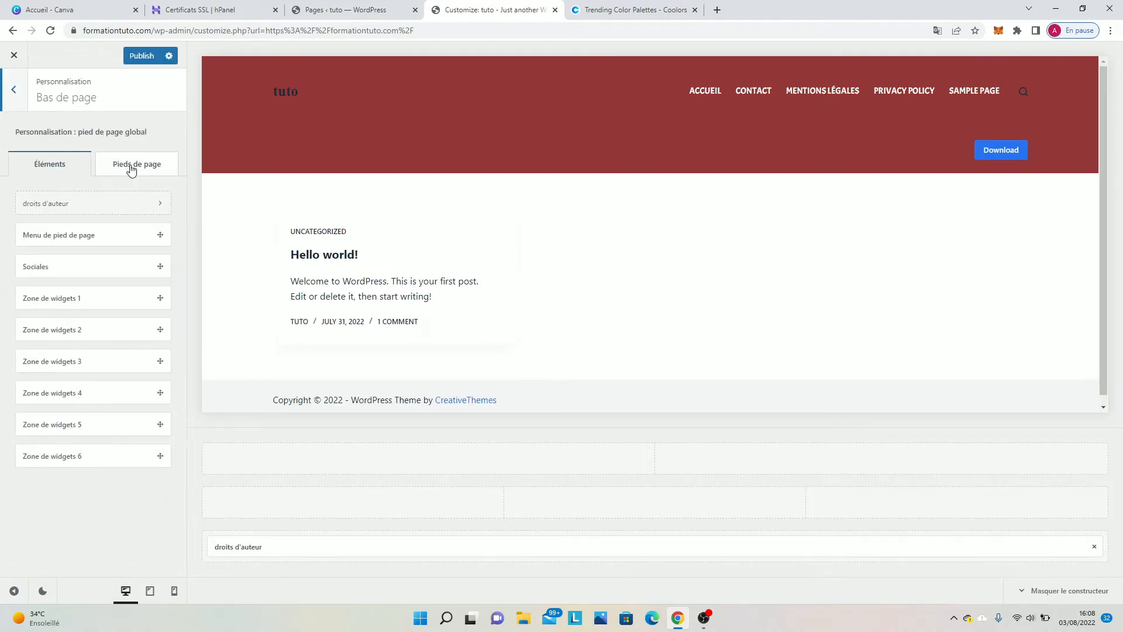
scroll(499, 310, down, 1)
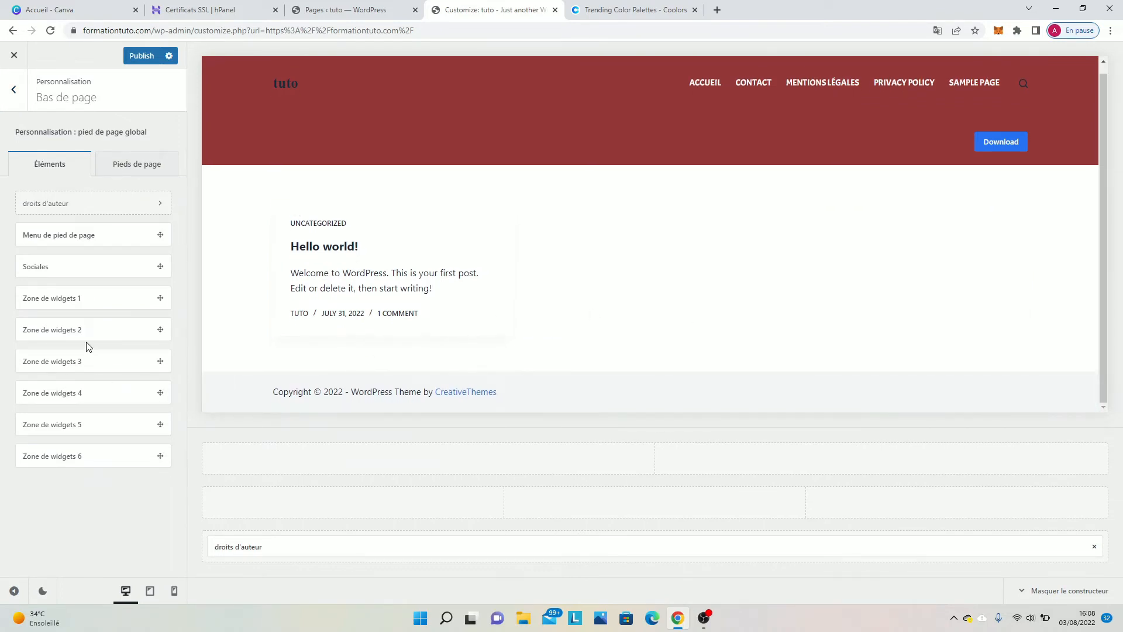
drag(65, 300, 675, 520)
drag(51, 293, 609, 504)
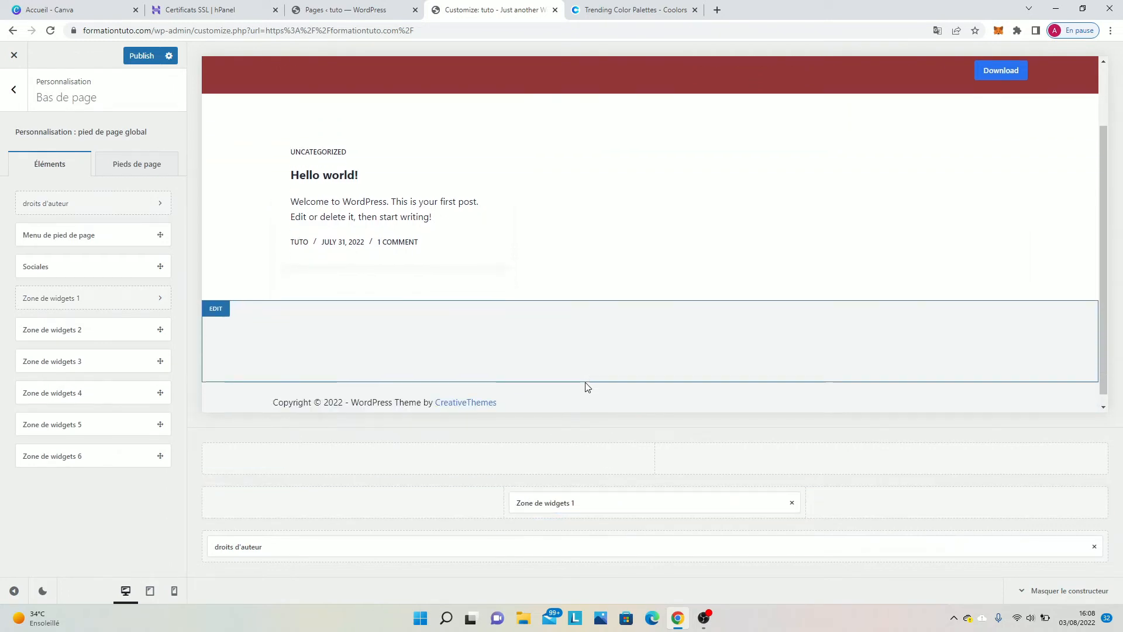
Set the footer's middle row to 5 columns, trying 4 columns first.
click(216, 299)
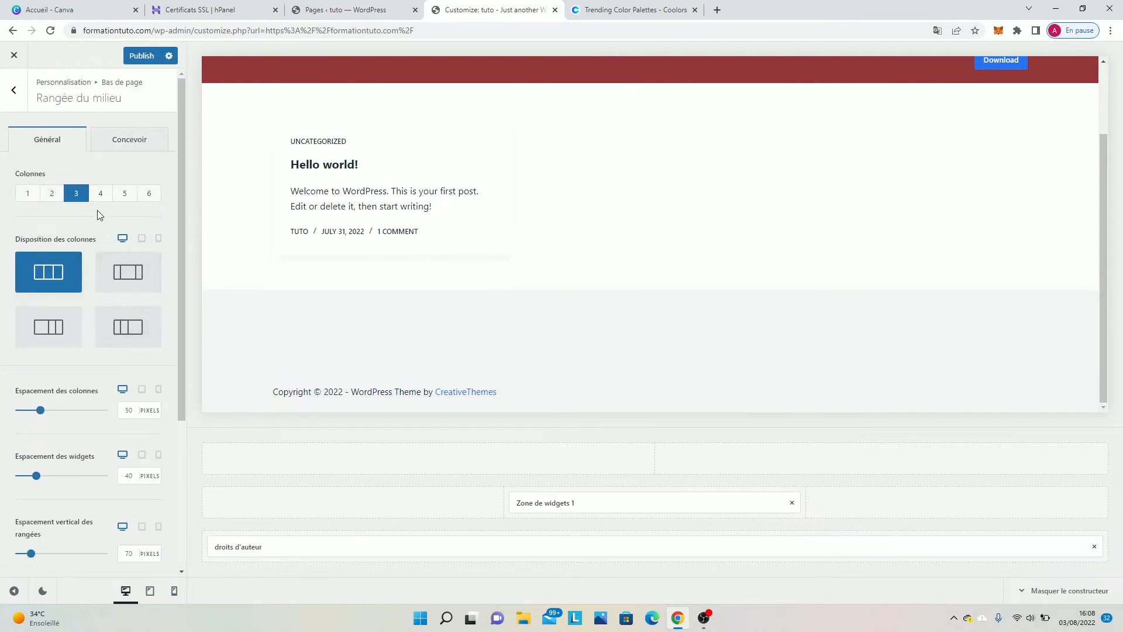
click(100, 194)
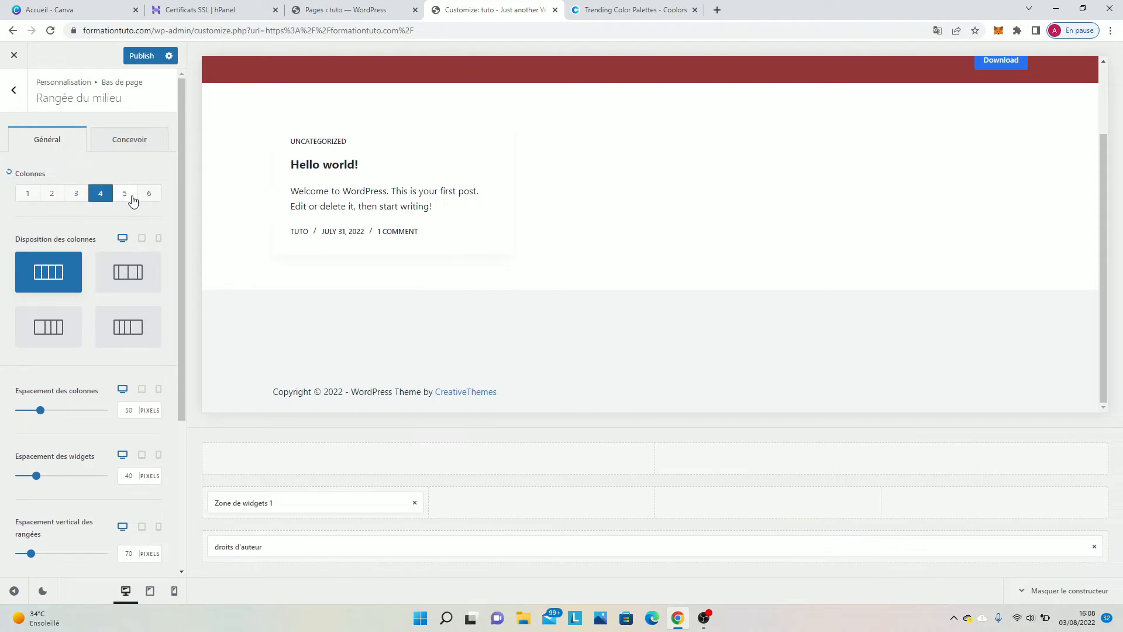
click(124, 195)
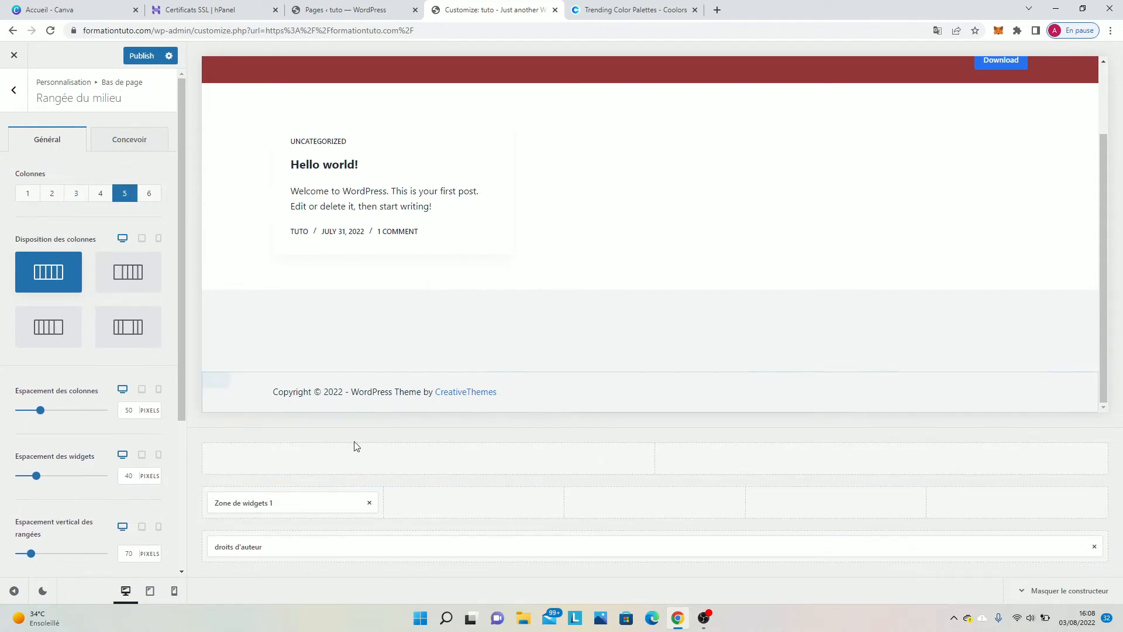
Try 6 columns in the footer's top row, restore 2 columns, and look through the row's spacing and alignment options.
click(258, 447)
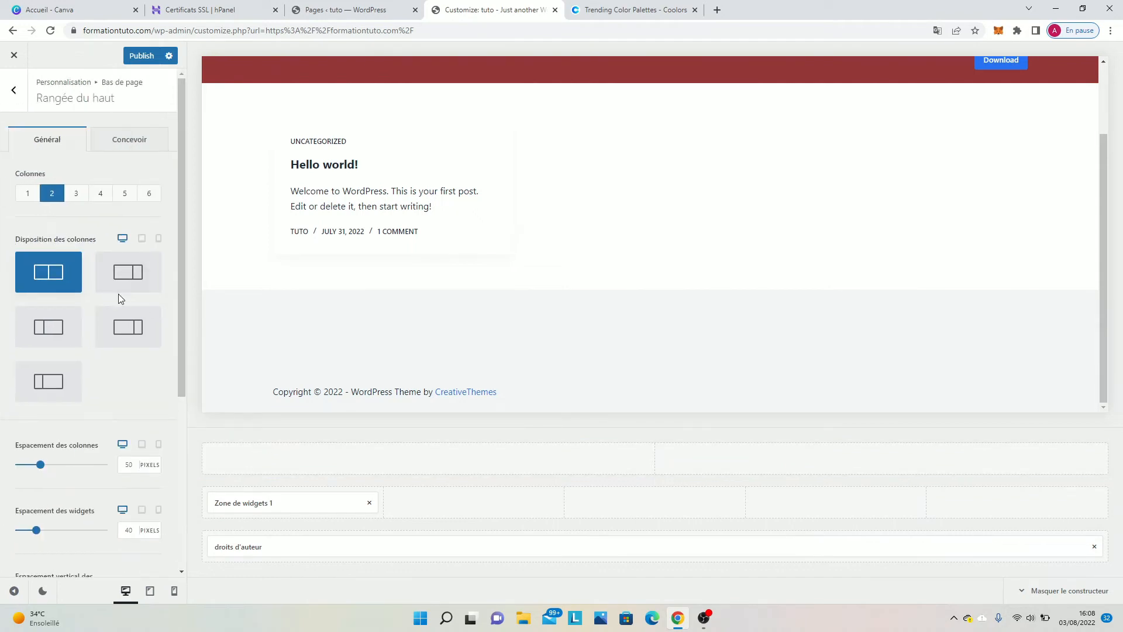
click(146, 195)
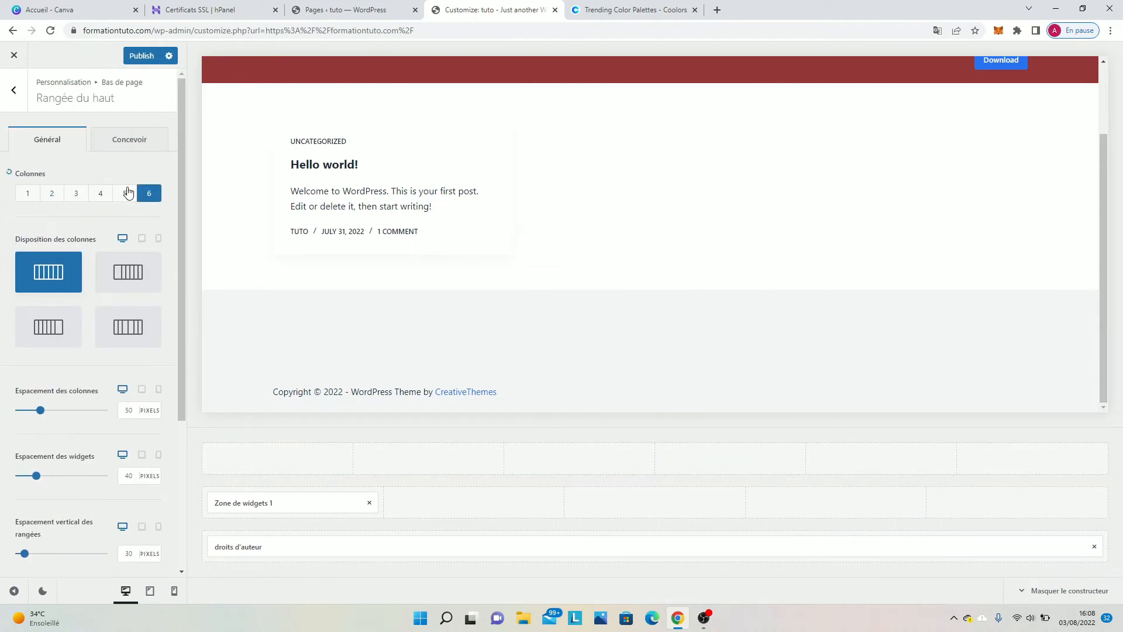
click(125, 193)
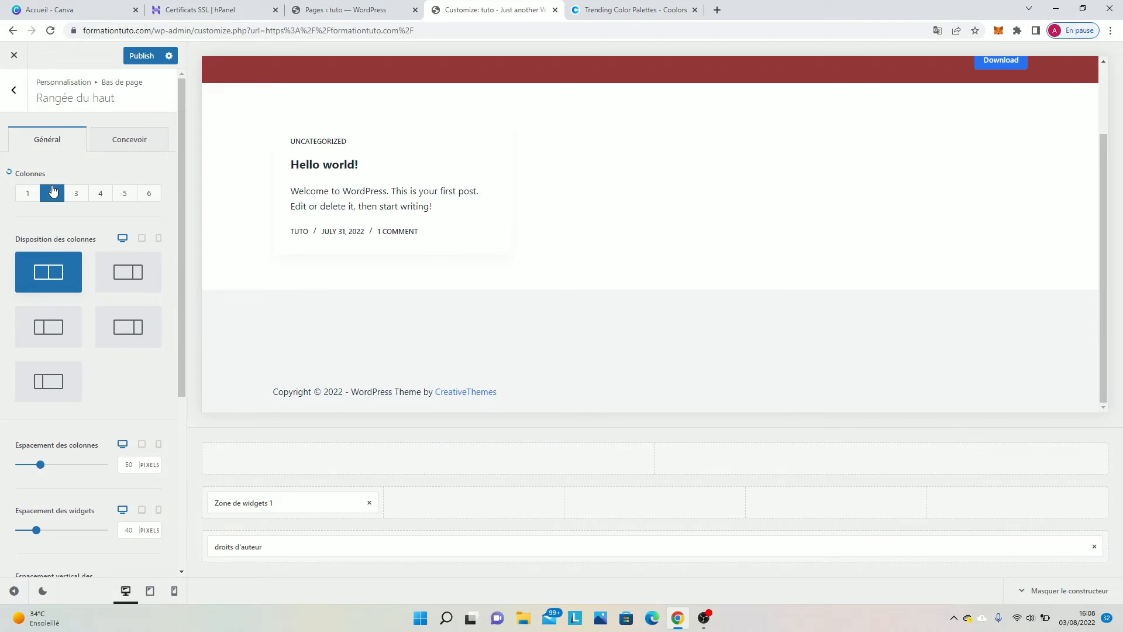
scroll(78, 257, down, 5)
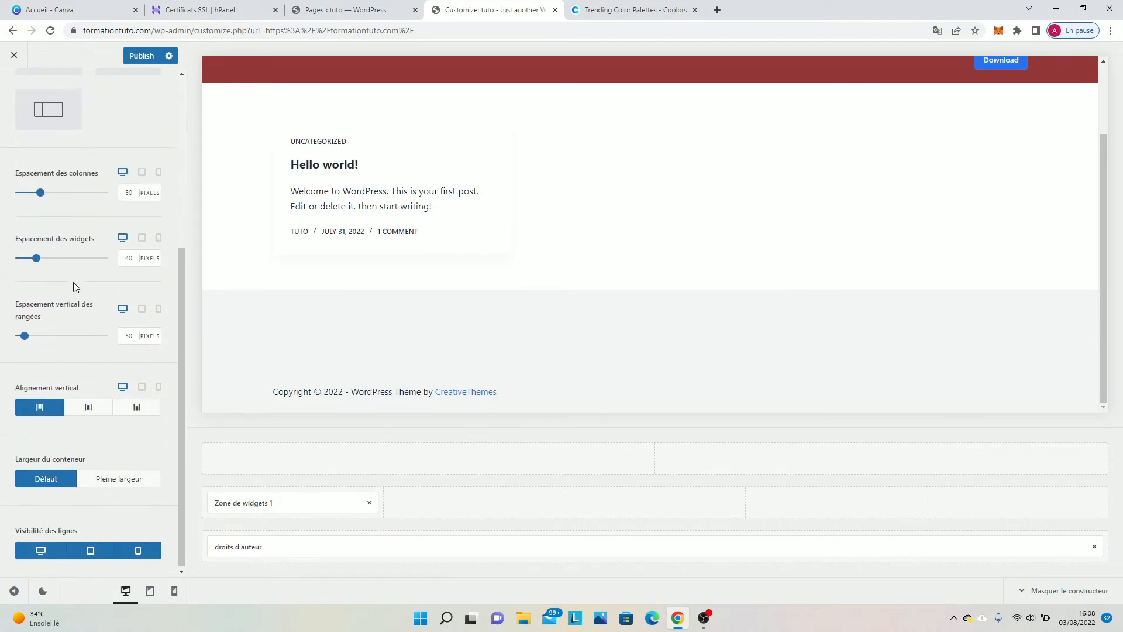
scroll(68, 300, up, 5)
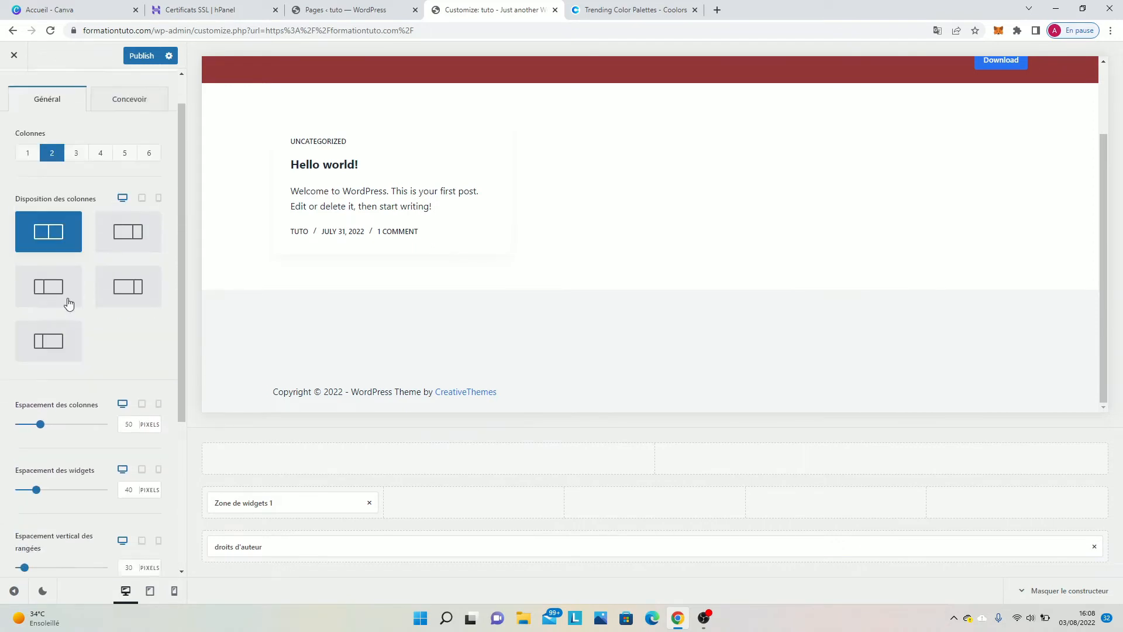
click(14, 87)
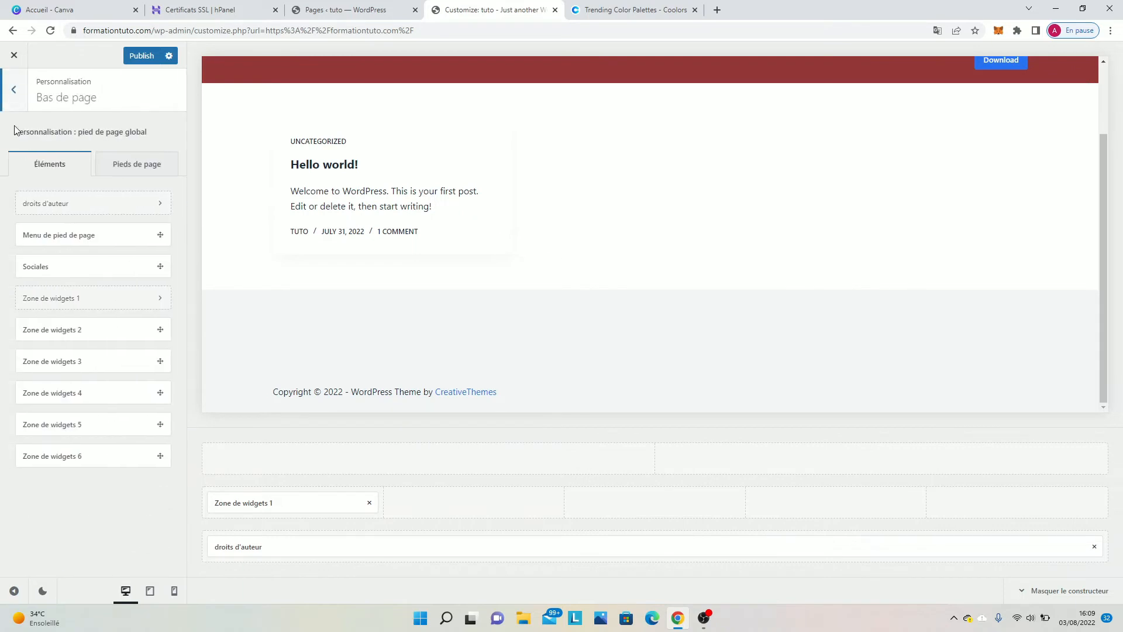
Add Menu de pied de page to the middle row's fifth column and Sociales to its fourth, and publish the footer.
drag(93, 238, 1023, 508)
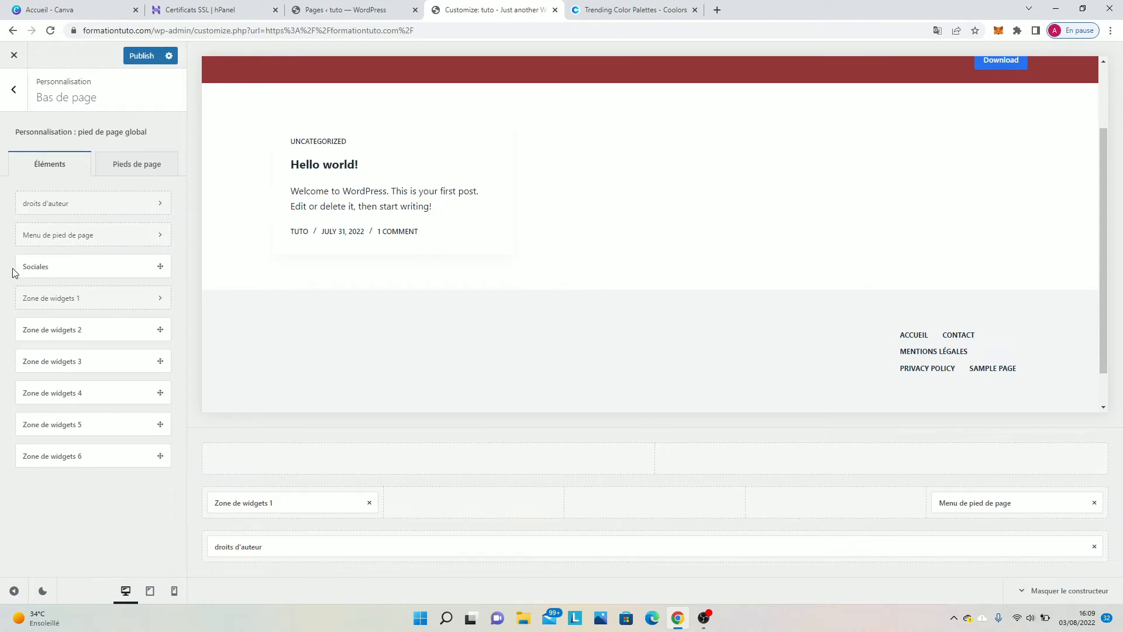
drag(67, 272, 820, 502)
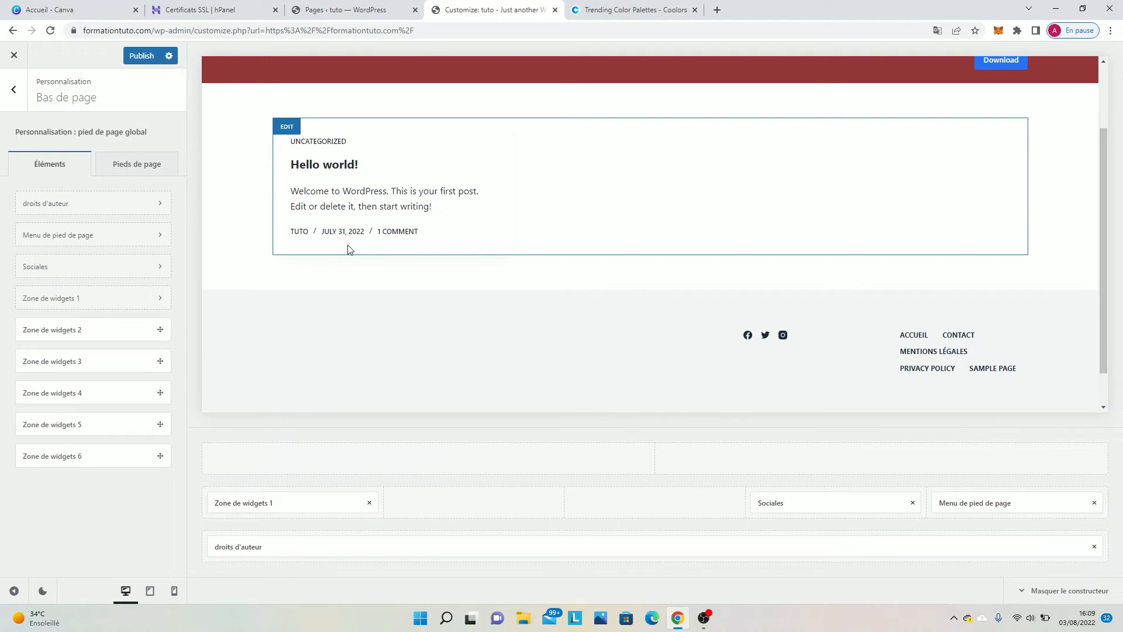
click(138, 56)
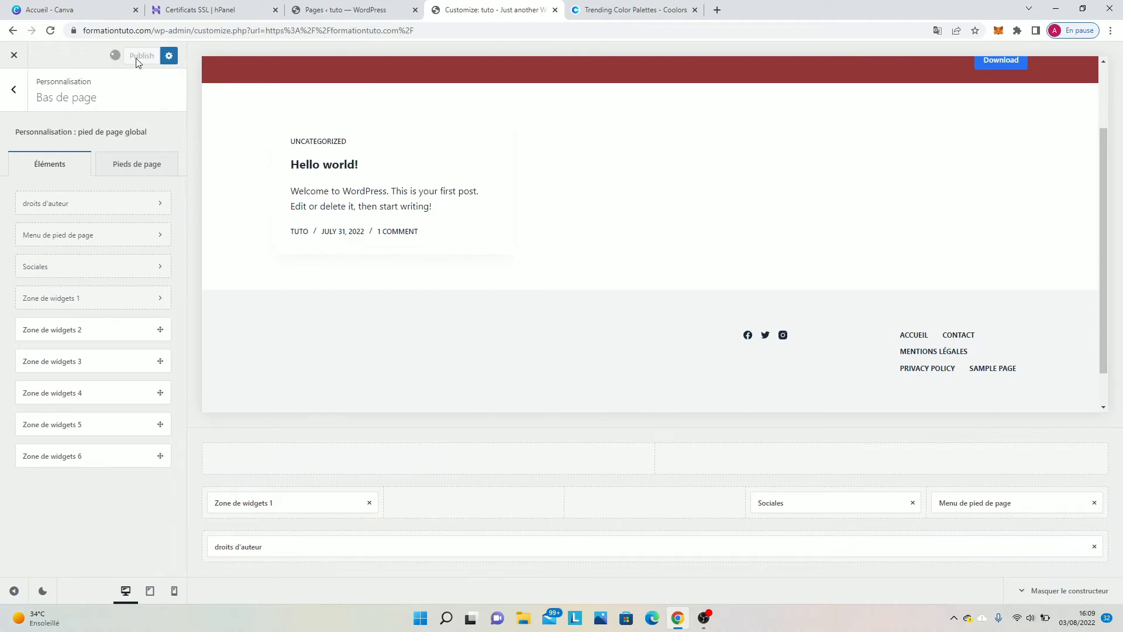
Examine the widget font, color, background and separator design options of the footer's middle row.
scroll(327, 290, down, 1)
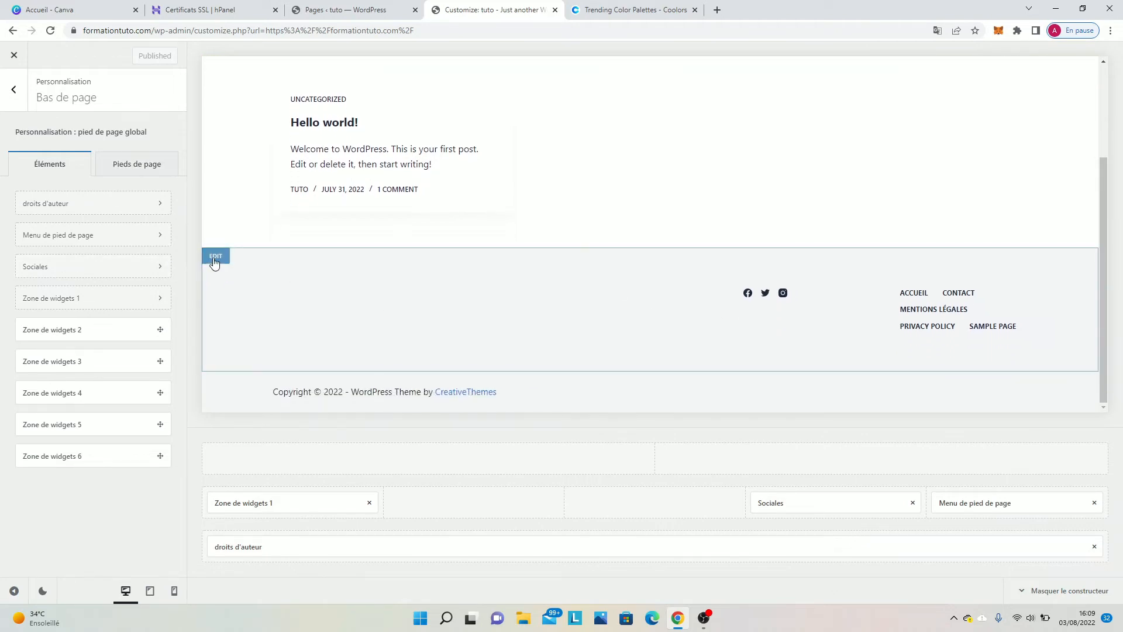
click(212, 262)
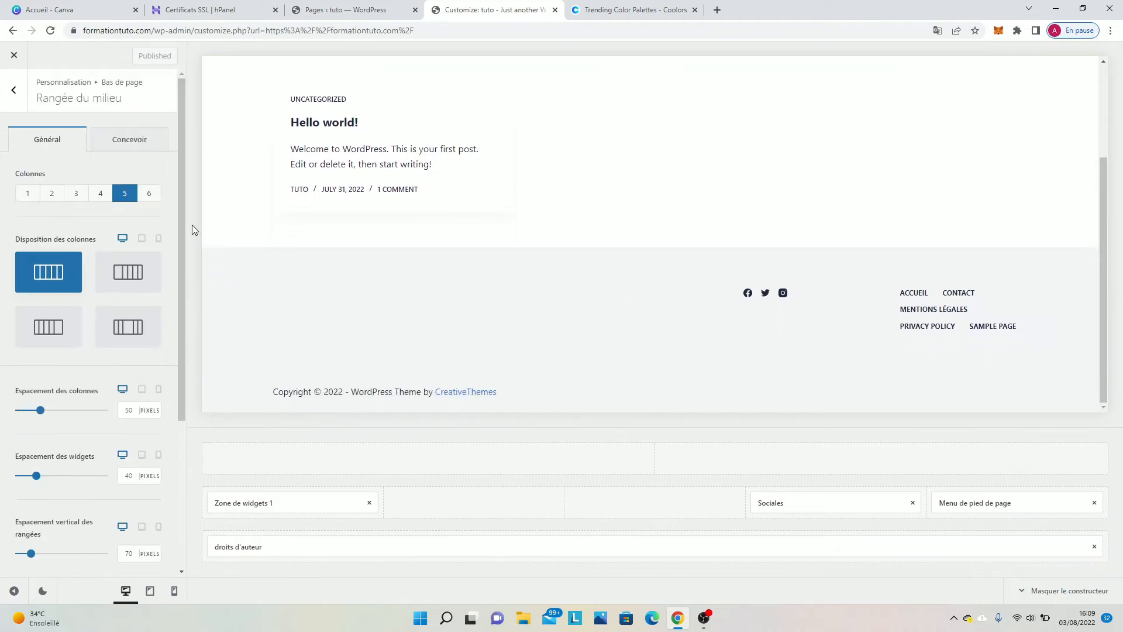
click(129, 140)
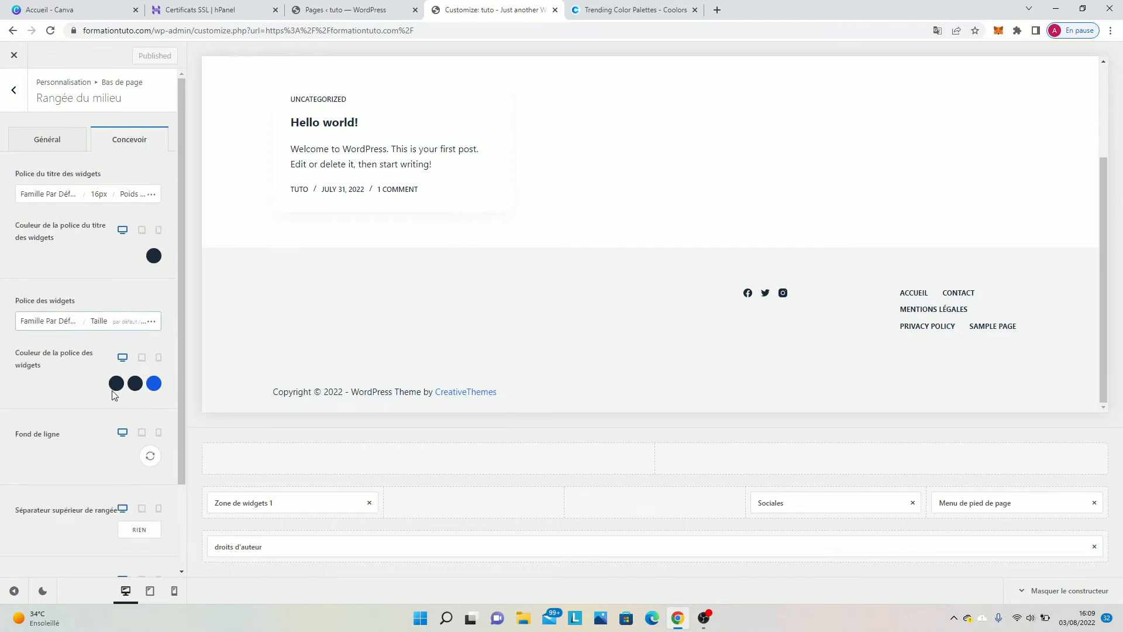
scroll(82, 409, down, 2)
scroll(117, 422, up, 2)
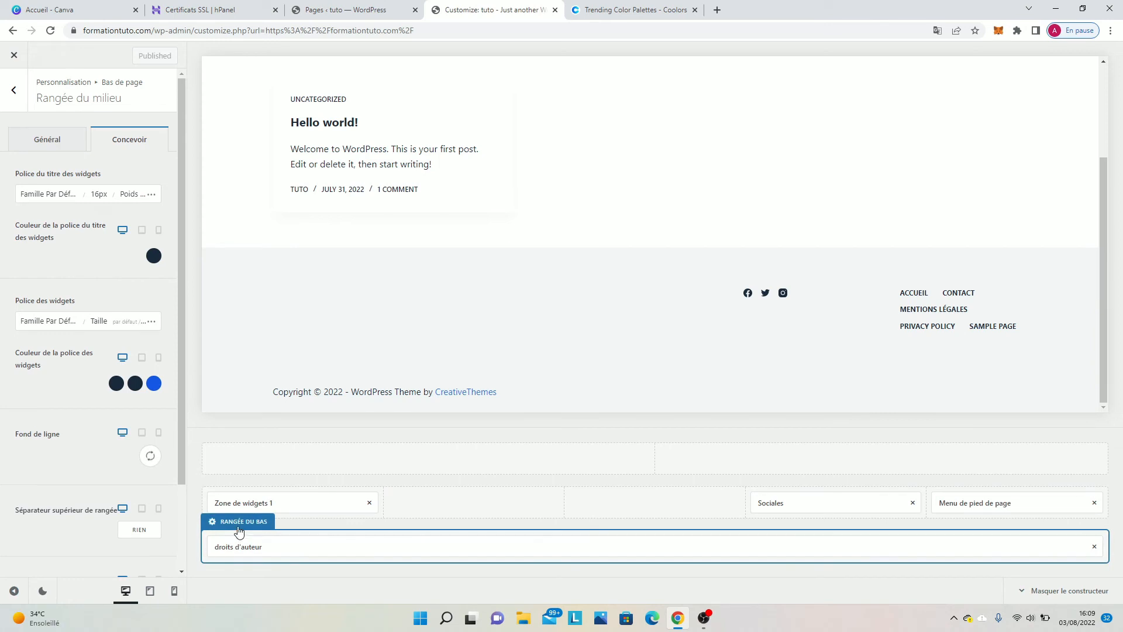
Set the background color of the footer's bottom row to the red #bd4242.
click(237, 526)
click(160, 139)
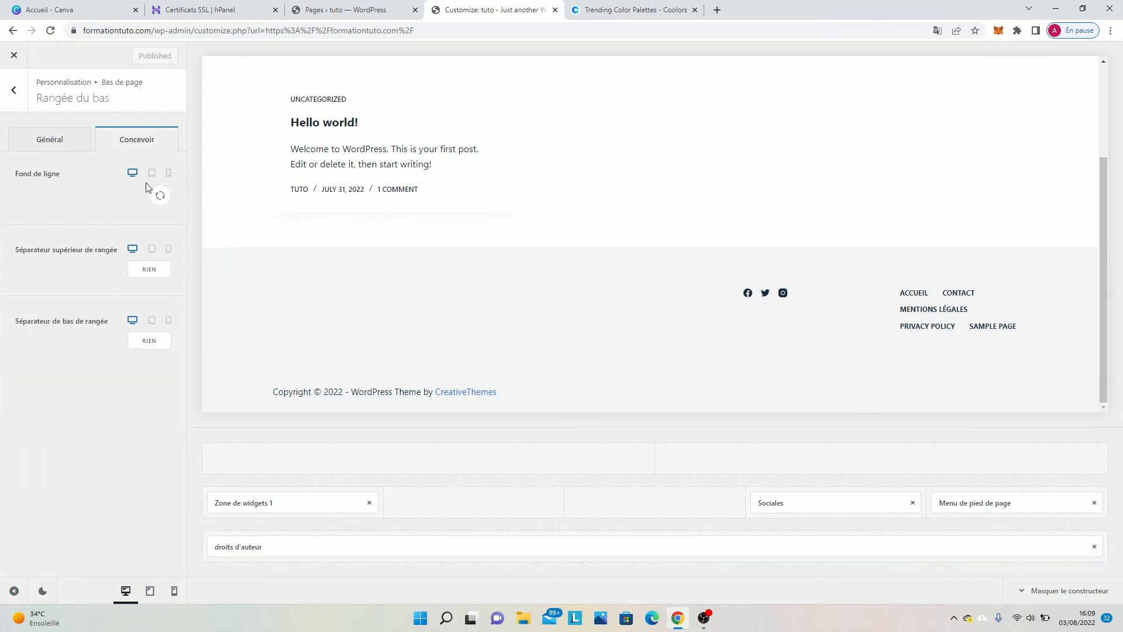
click(160, 196)
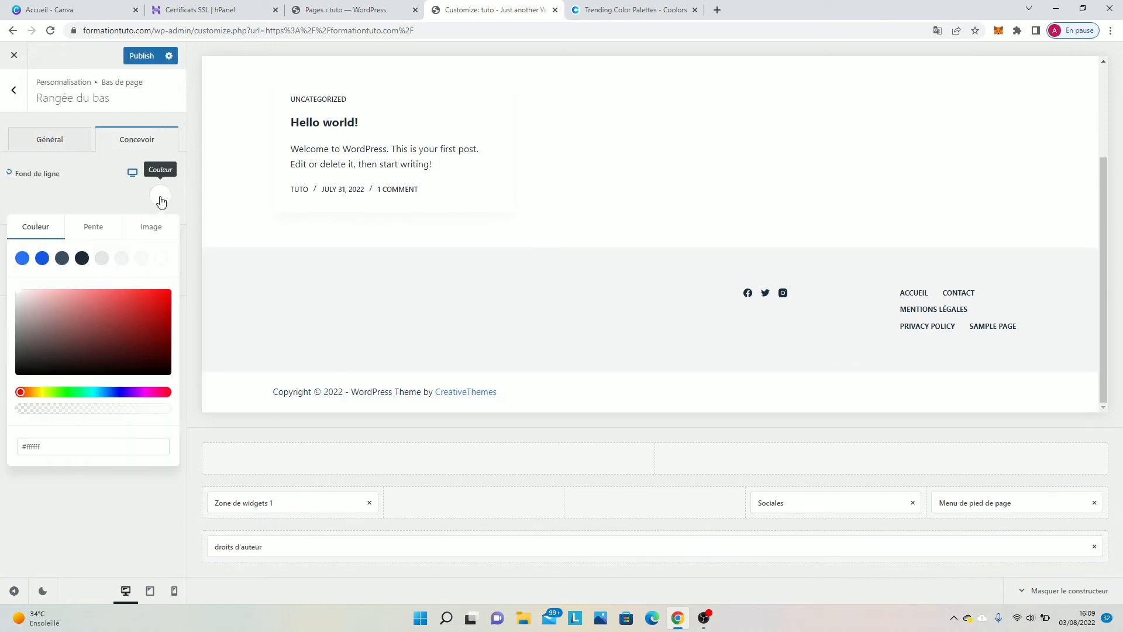
click(142, 315)
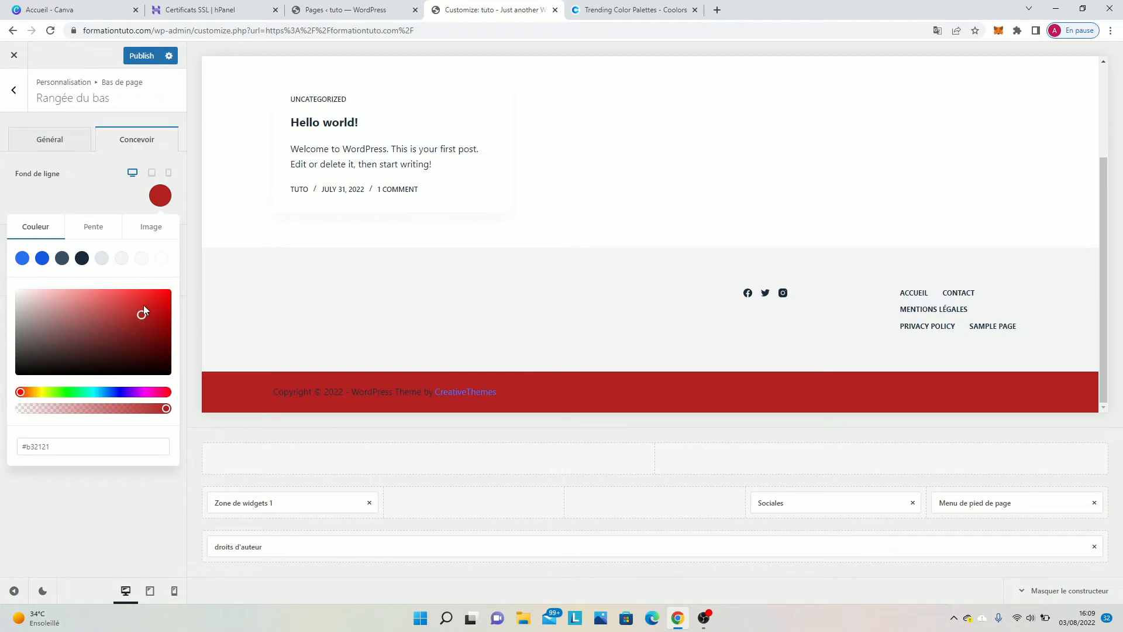
click(116, 311)
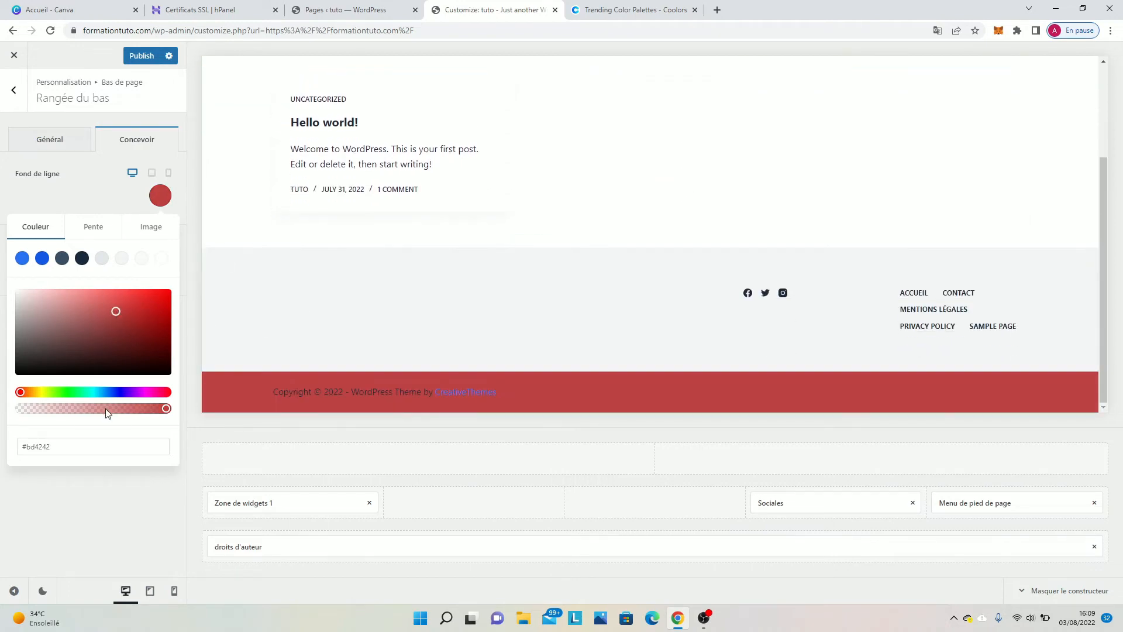
Set the background color of the footer's middle row to the dark reddish brown #6b3939.
click(233, 482)
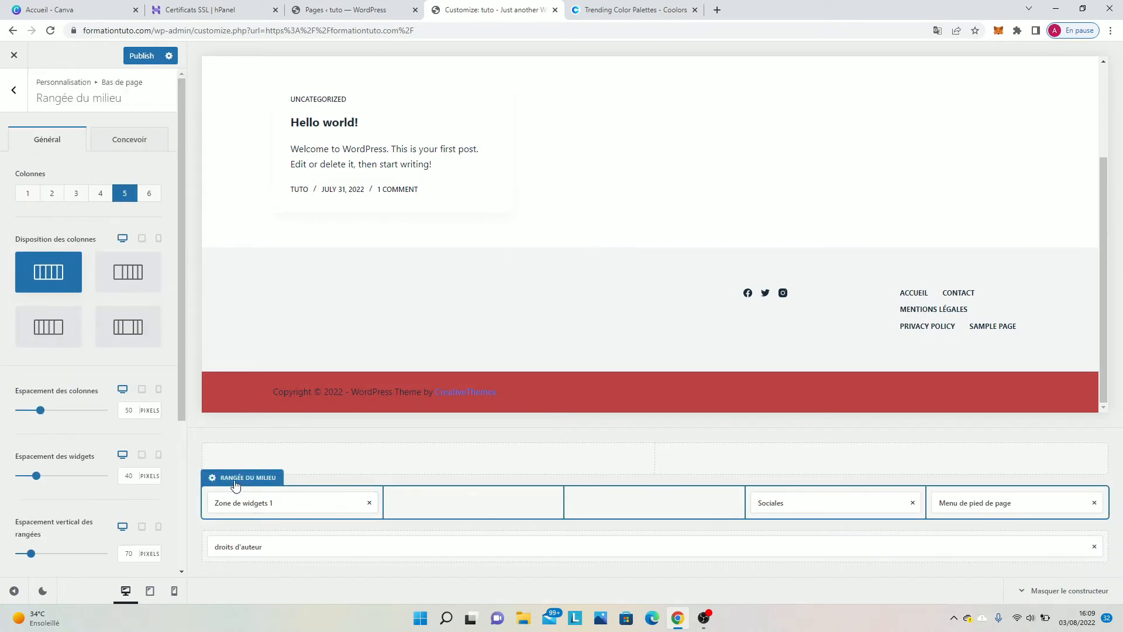
click(118, 142)
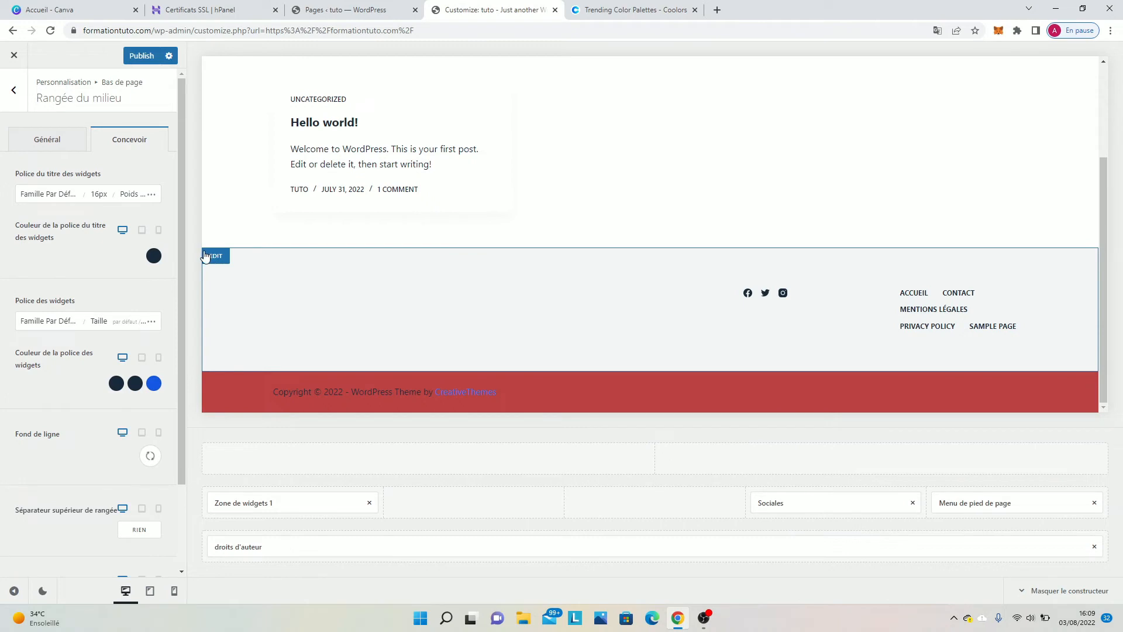
click(150, 456)
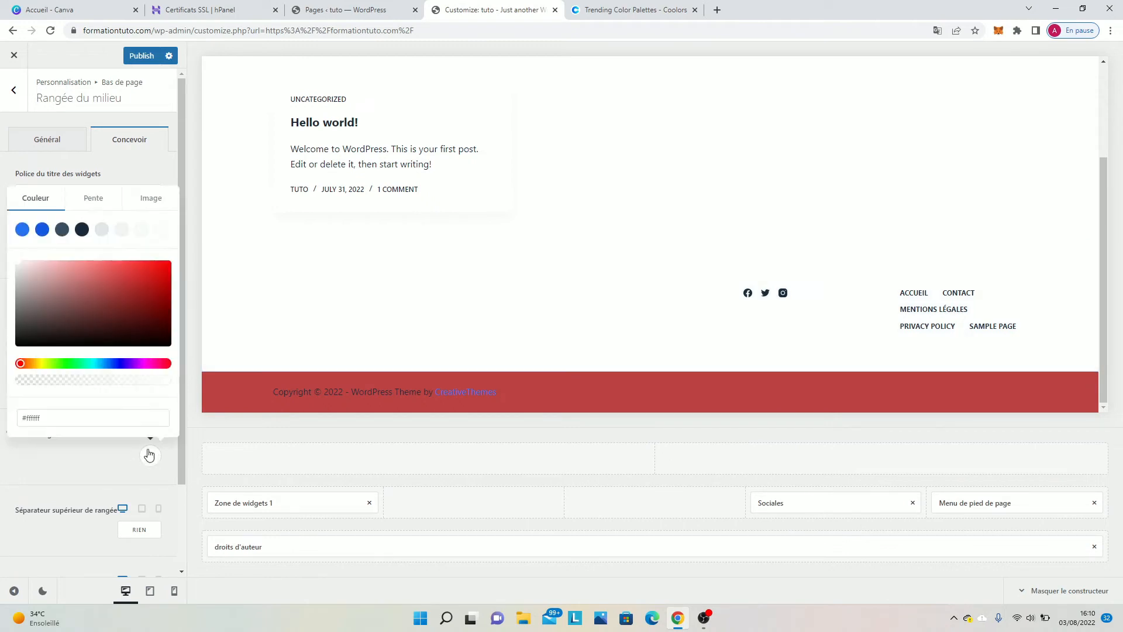
click(122, 303)
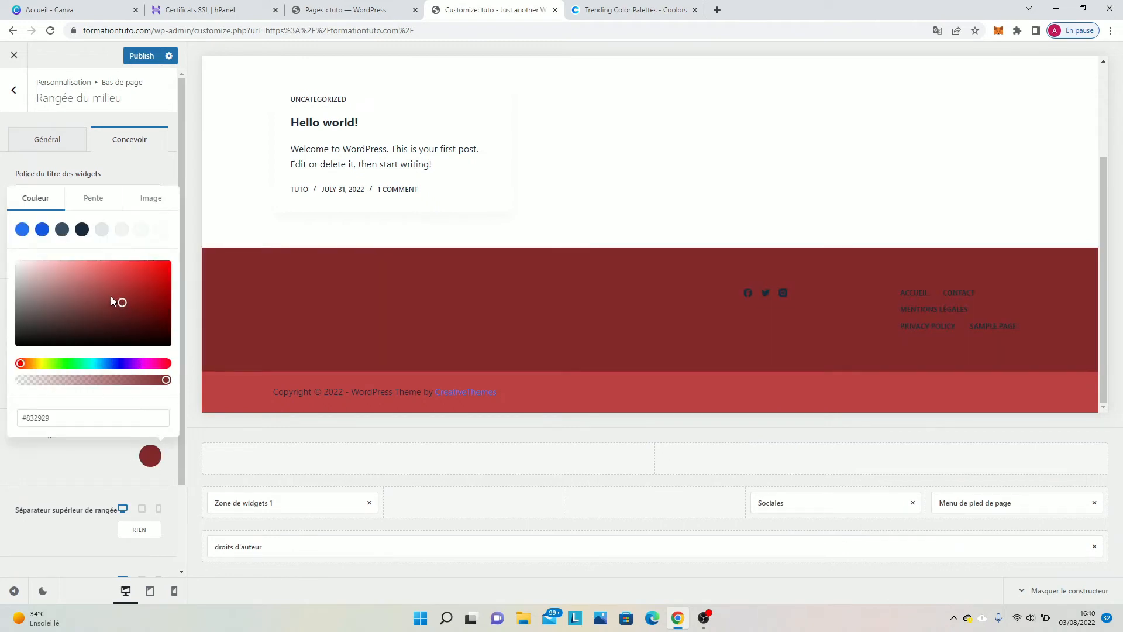
drag(111, 297, 93, 316)
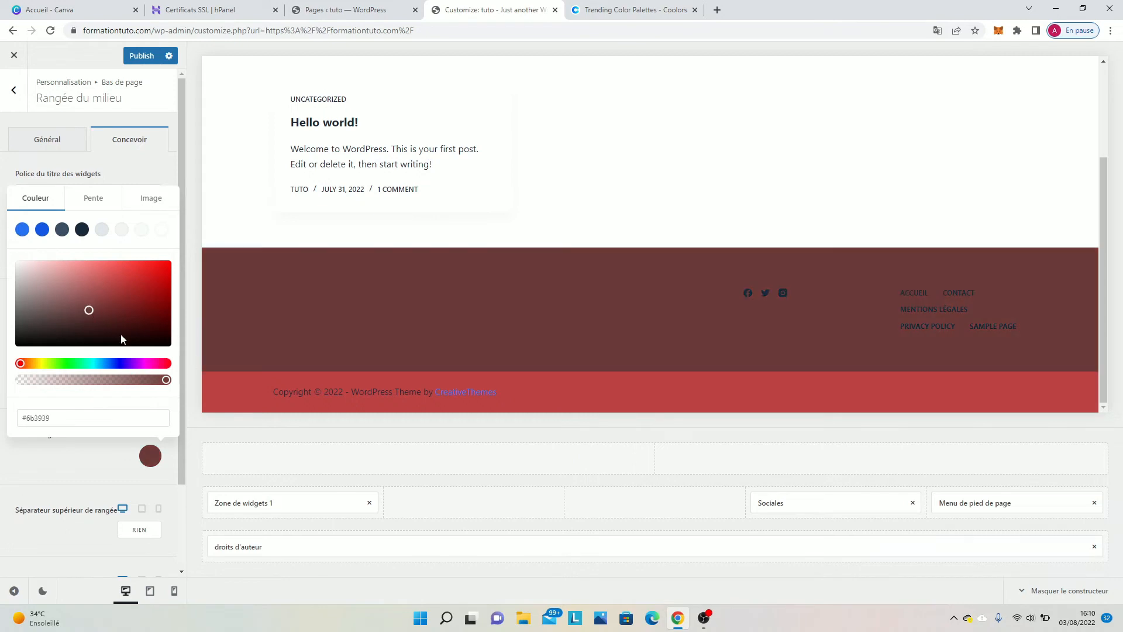
Copy the background color code #bd4242 from the footer's bottom row design settings.
click(217, 386)
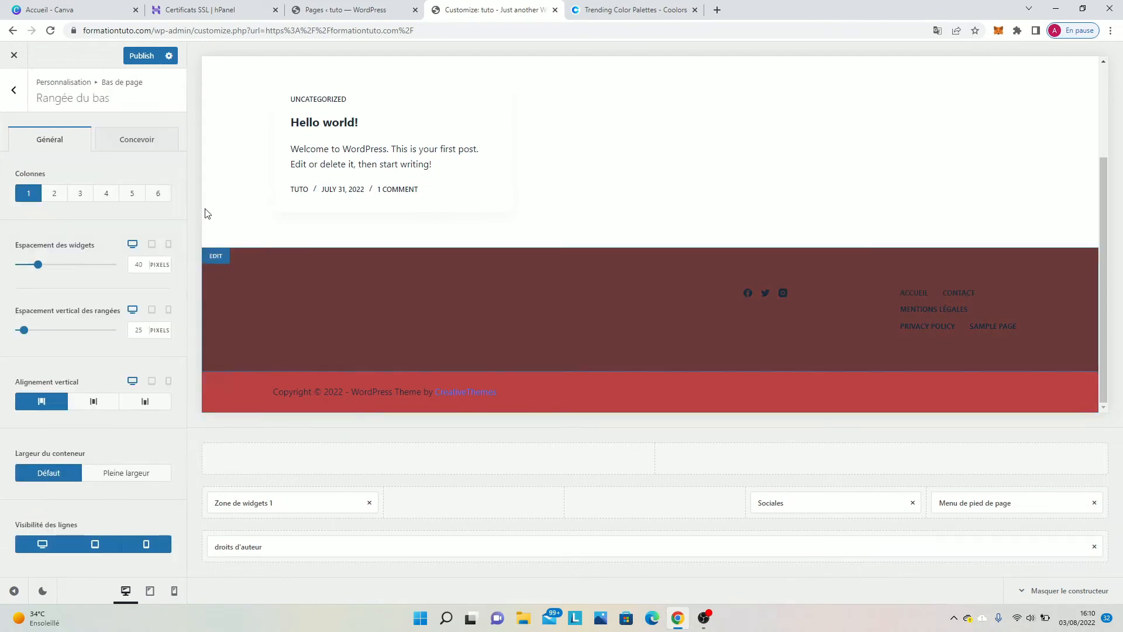
click(129, 138)
click(160, 195)
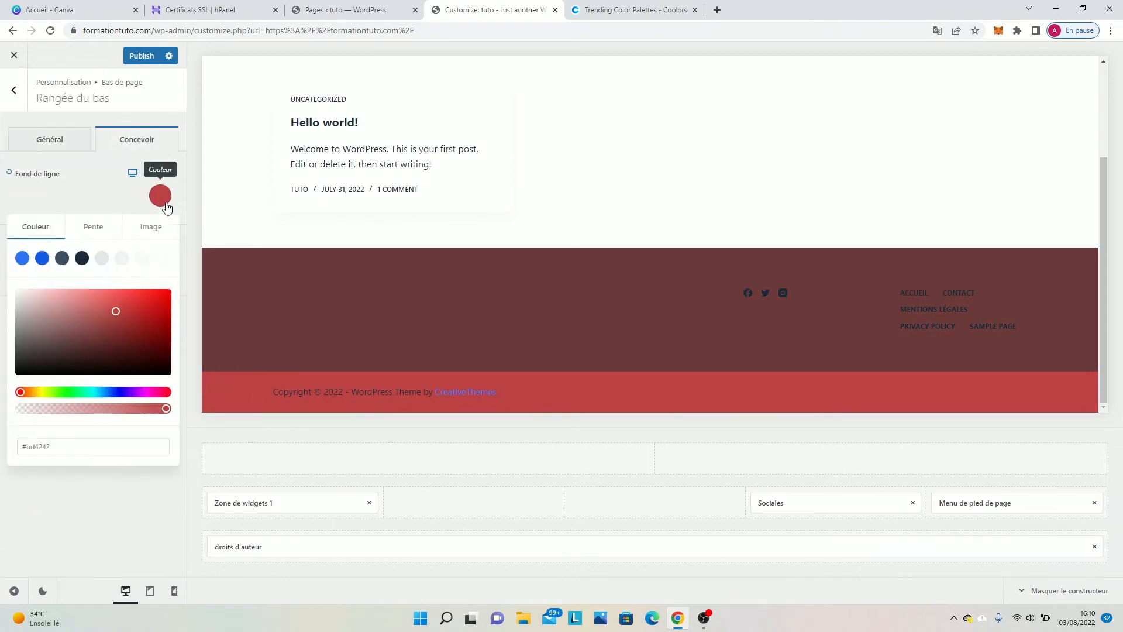
drag(55, 447, 2, 446)
key(ctrl+c)
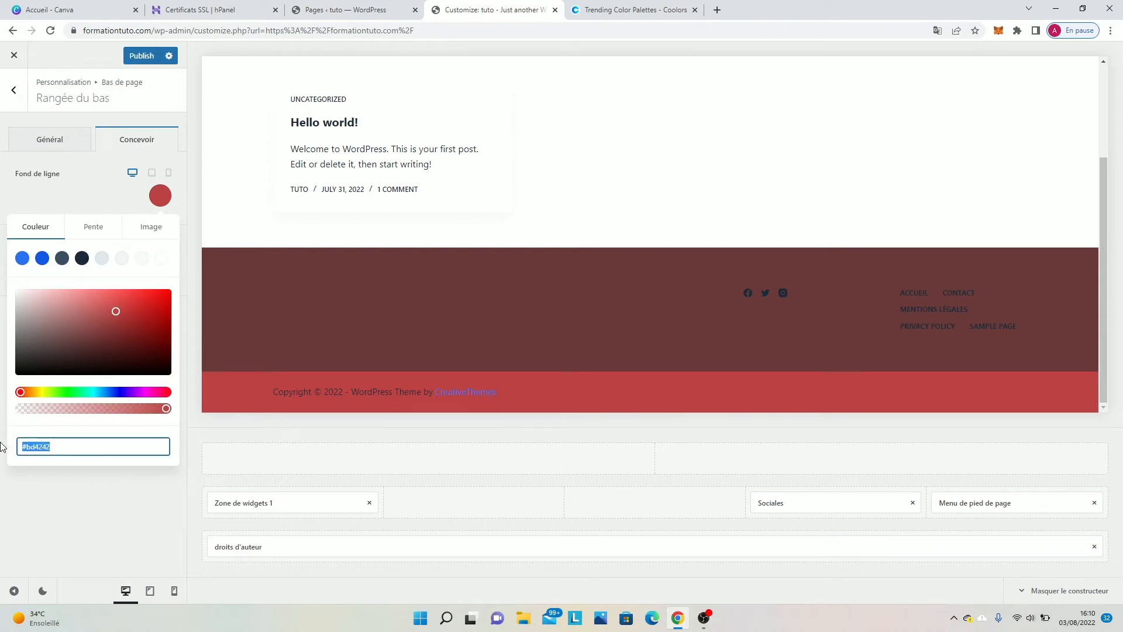
click(57, 142)
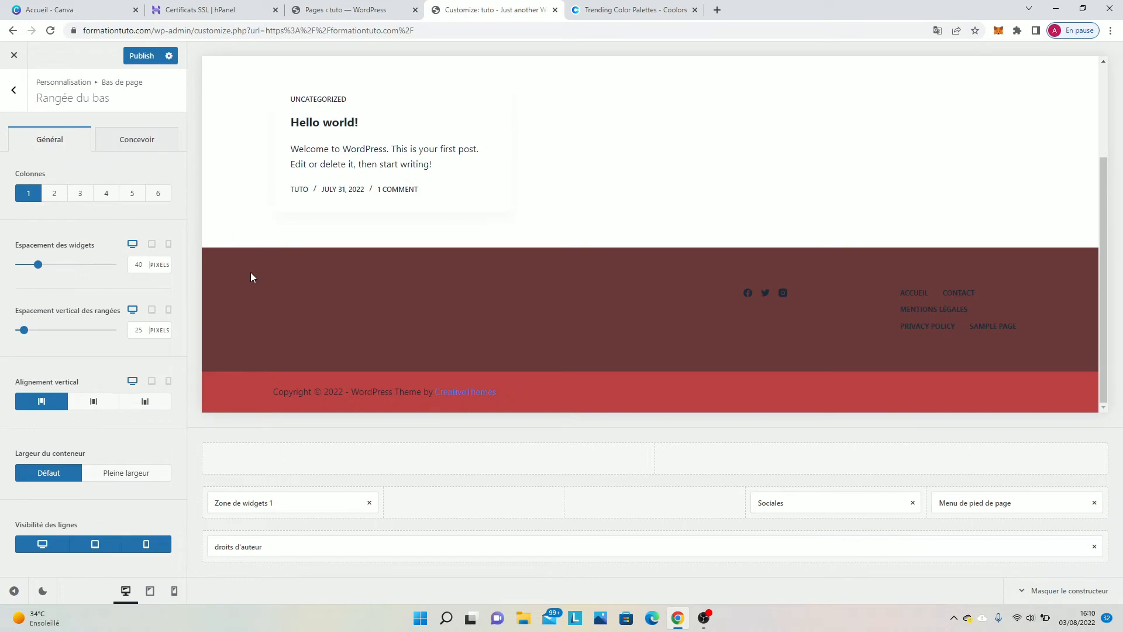
Replace the background color of the footer's middle row with the copied red #bd4242.
click(225, 267)
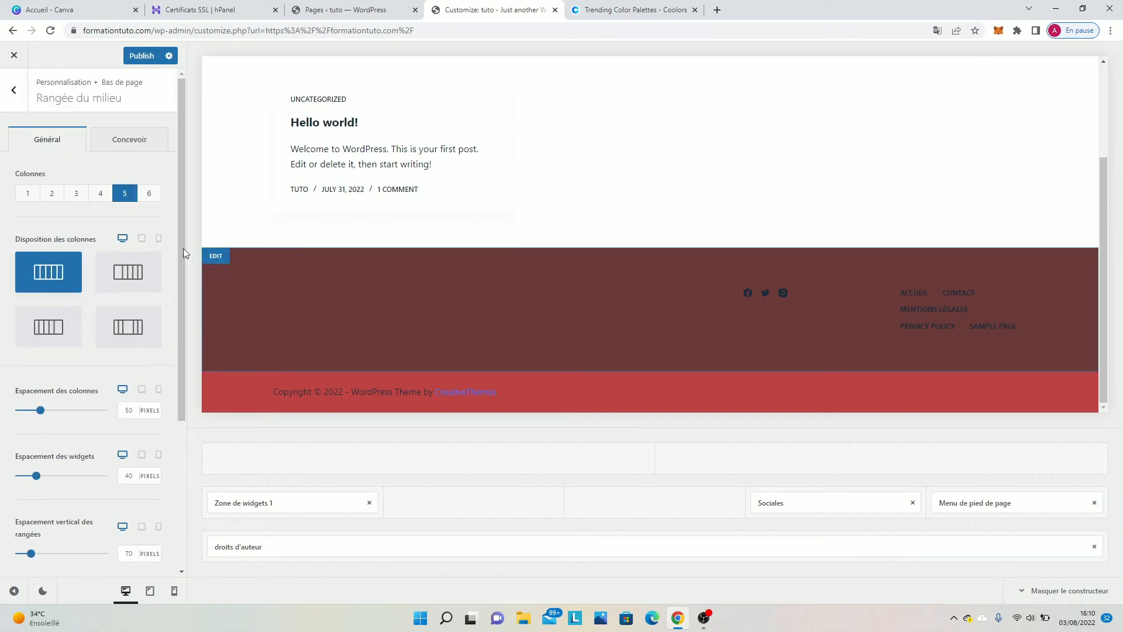
click(132, 149)
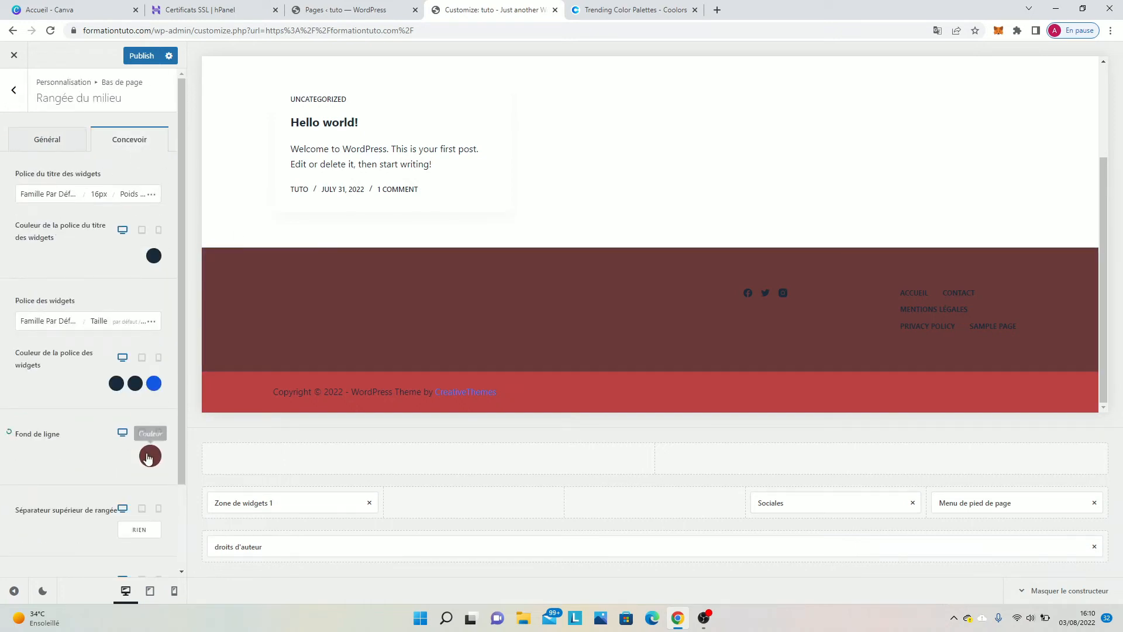
click(150, 456)
click(103, 420)
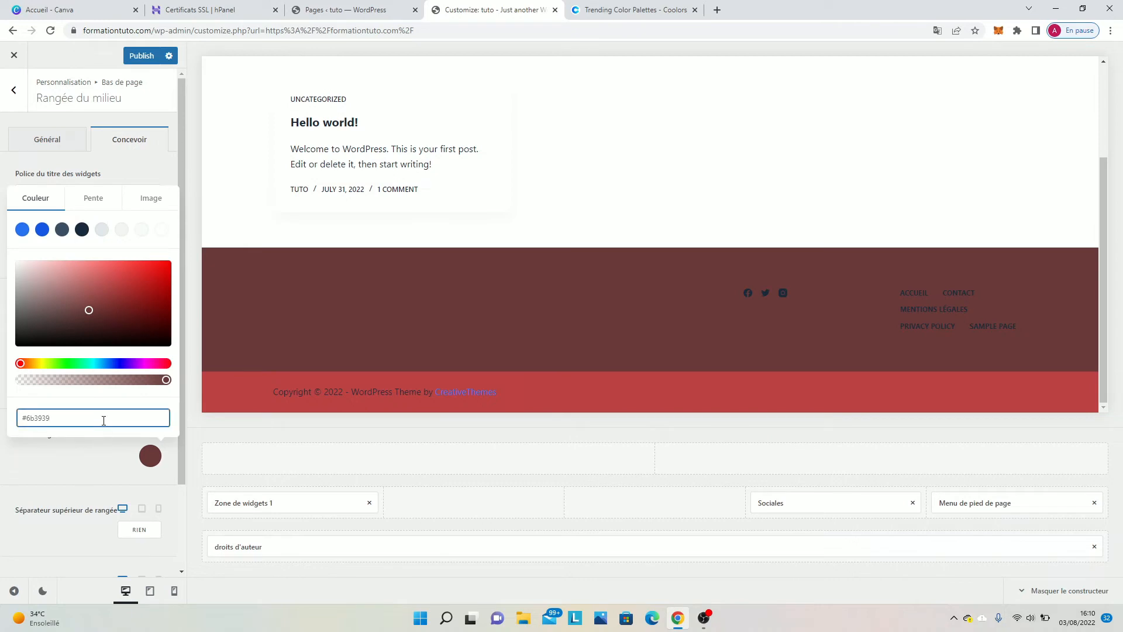
key(BackSpace)
key(BackSpace)
key(BackSpace)
key(BackSpace)
key(BackSpace)
key(BackSpace)
key(BackSpace)
key(ctrl+v)
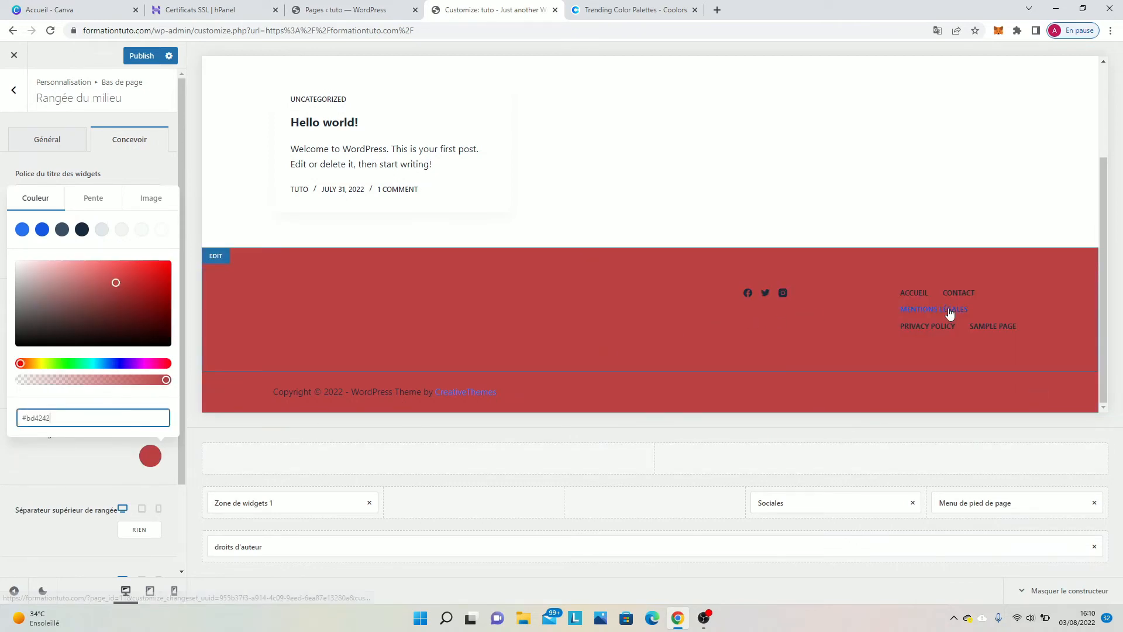
Set the initial font color of the footer menu (Menu de pied de page) to white #ffffff.
click(1027, 503)
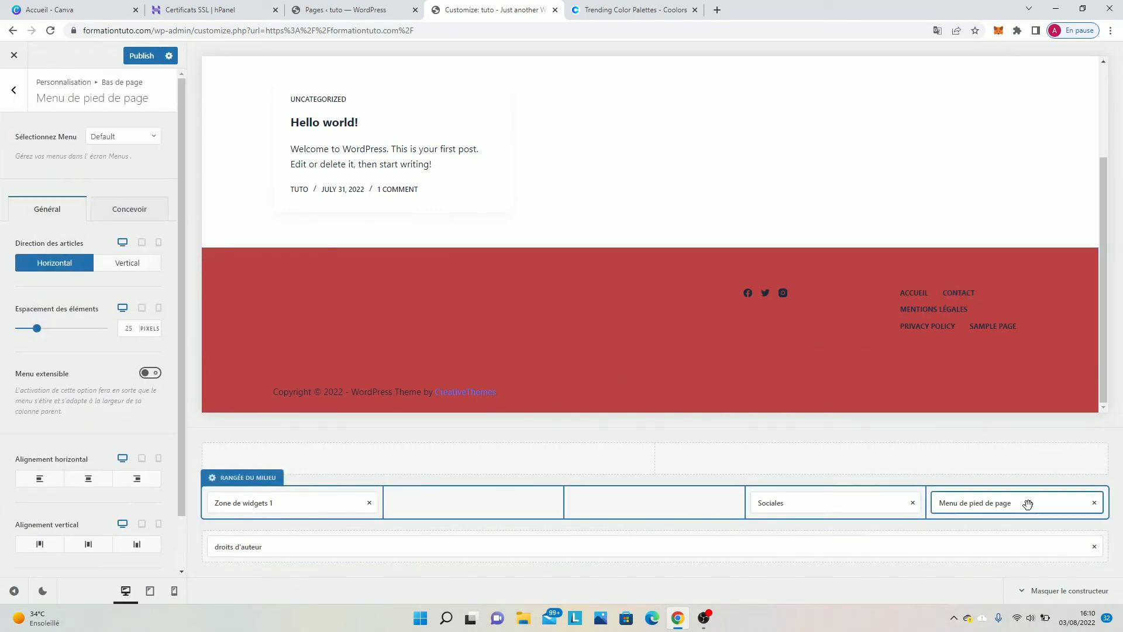
click(124, 218)
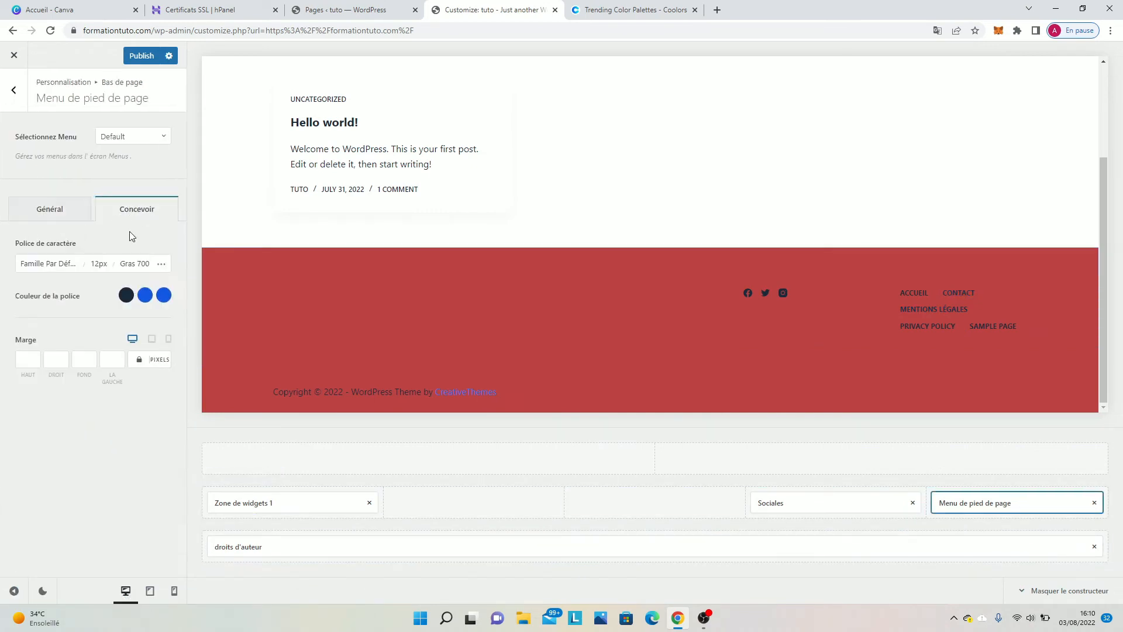
click(127, 295)
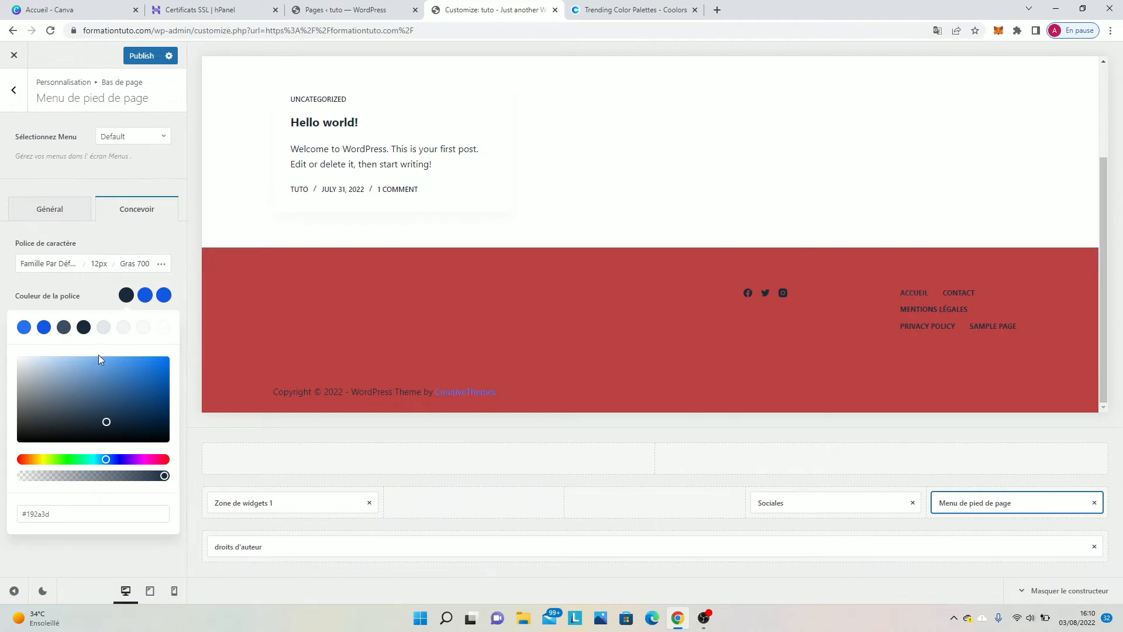
click(159, 331)
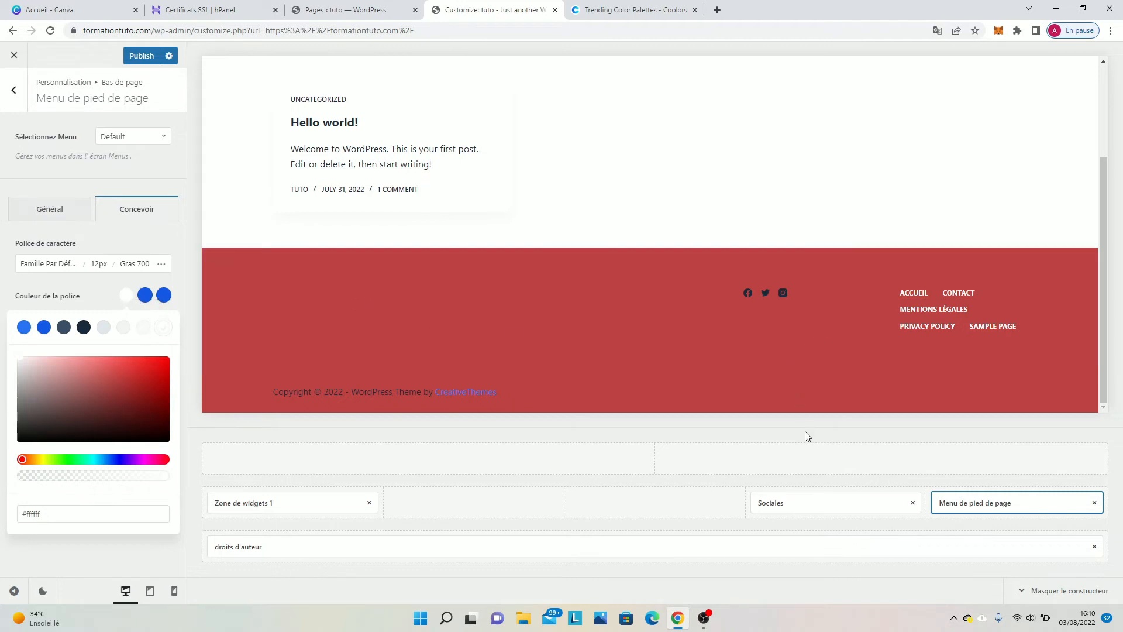
Set the icon size of the footer's Sociales element to 23 pixels, keeping the icon spacing at 15 pixels.
click(841, 504)
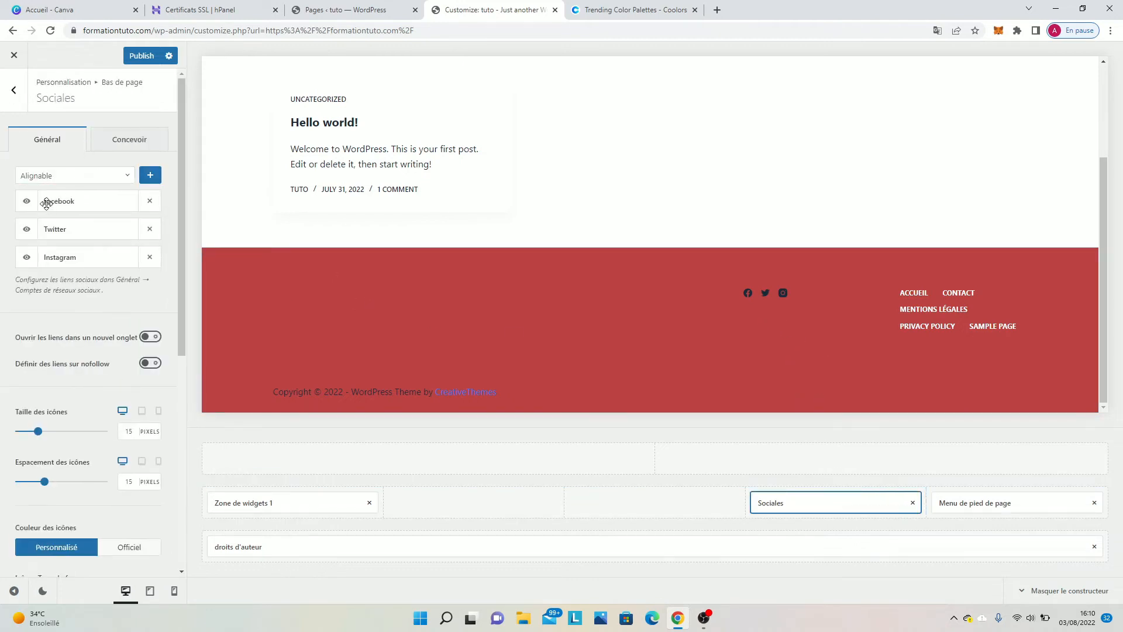
click(28, 231)
click(31, 237)
drag(39, 433, 51, 437)
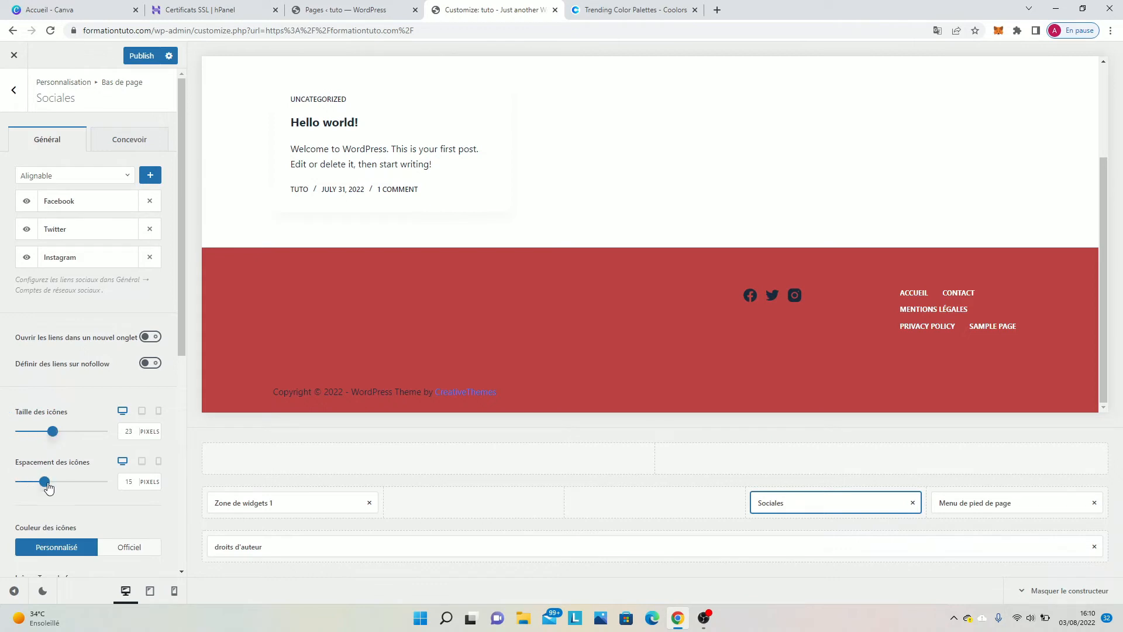
mouse_move(48, 488)
mouse_down()
mouse_move(62, 489)
mouse_move(43, 490)
mouse_up()
Try the Officiel color option on the footer's social icons, and return to Personnalisé.
scroll(26, 514, down, 3)
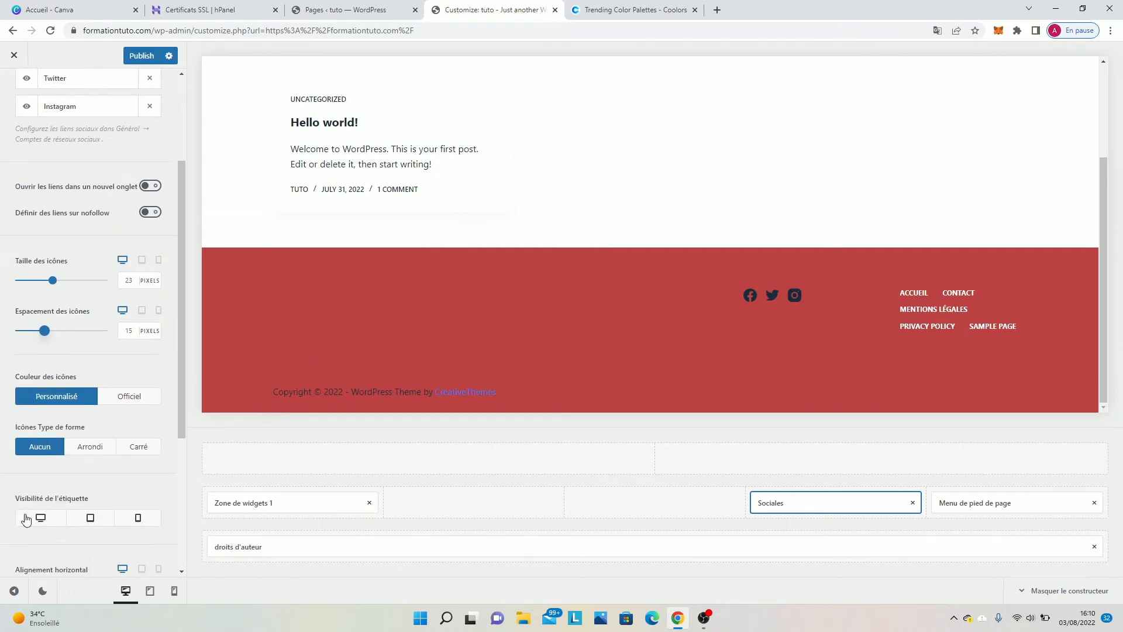
scroll(26, 515, down, 2)
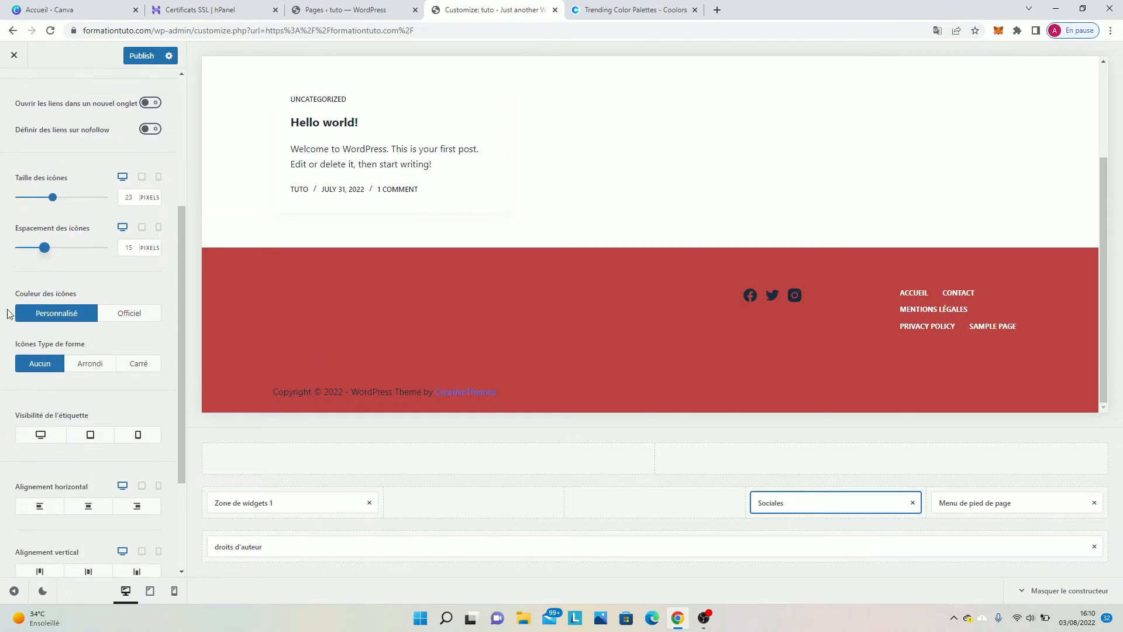
click(109, 316)
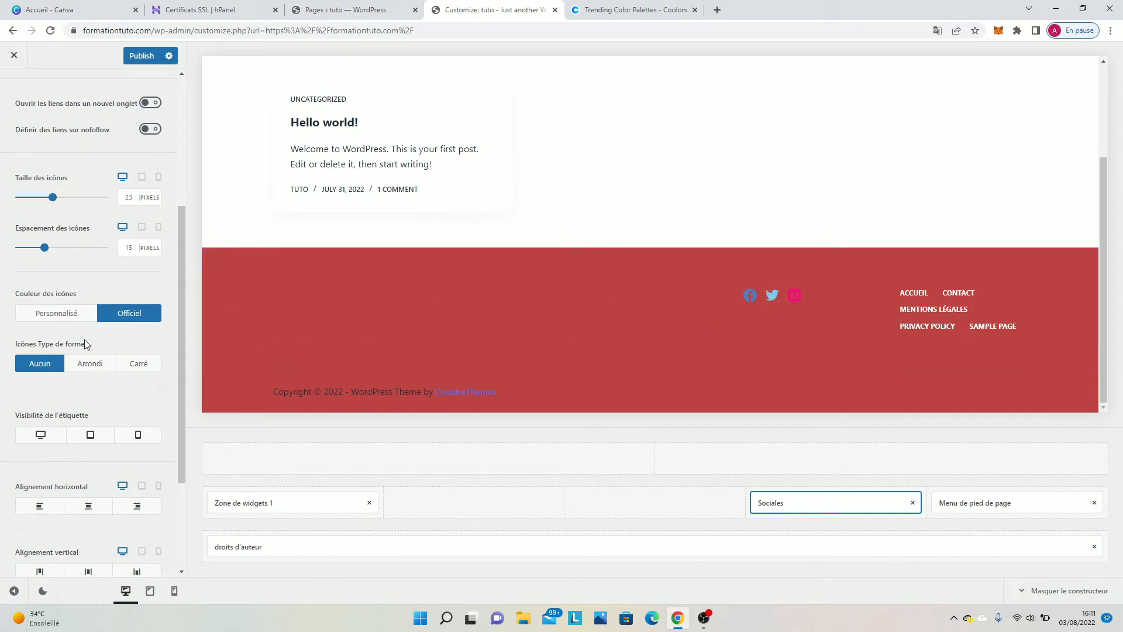
click(77, 325)
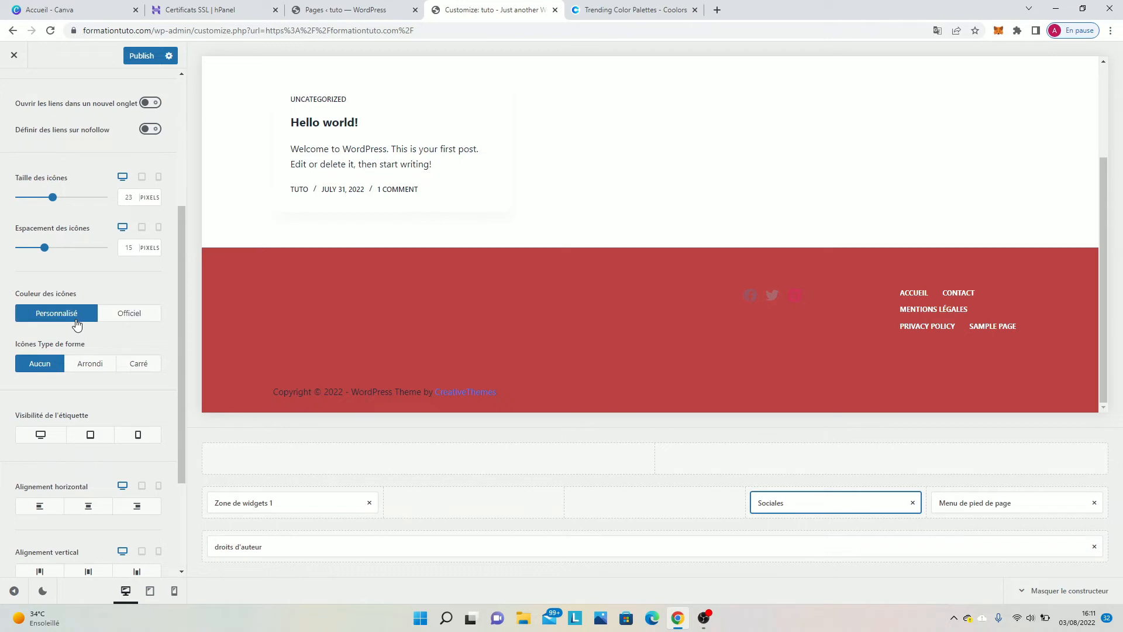
Try the Arrondi and Carré shape types on the footer's social icons, and return to Aucun.
scroll(77, 325, down, 1)
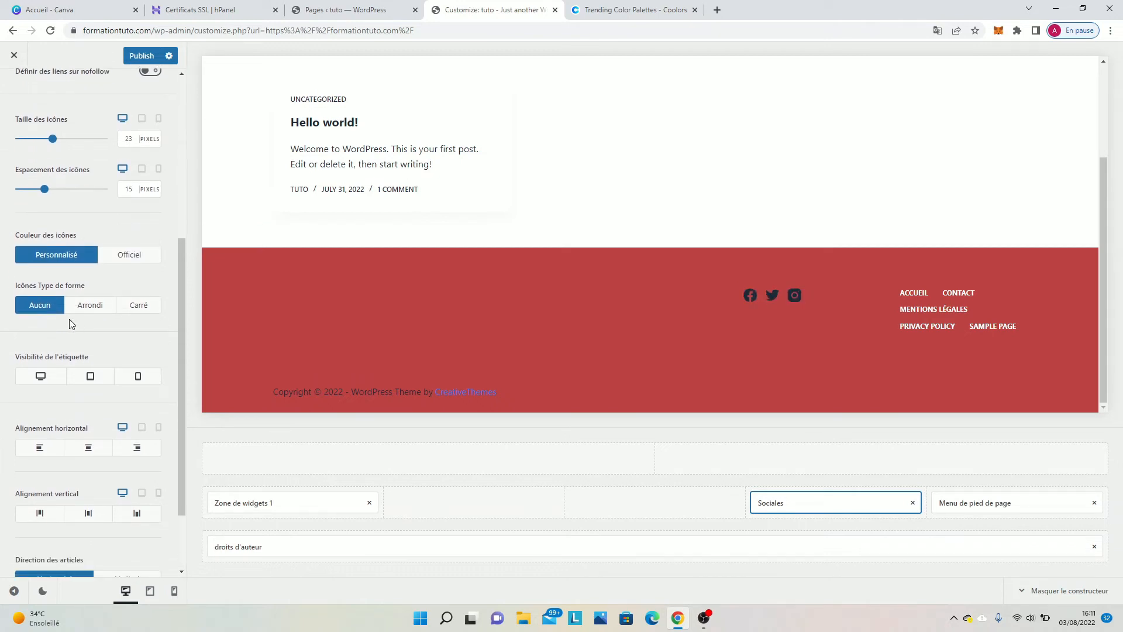
click(86, 314)
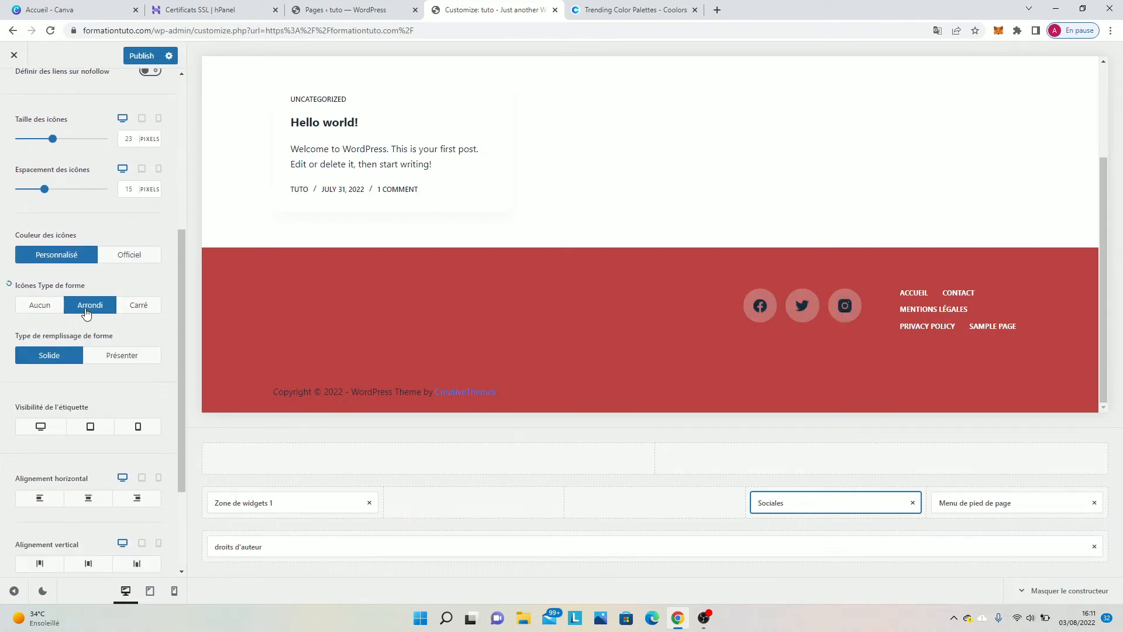
click(127, 311)
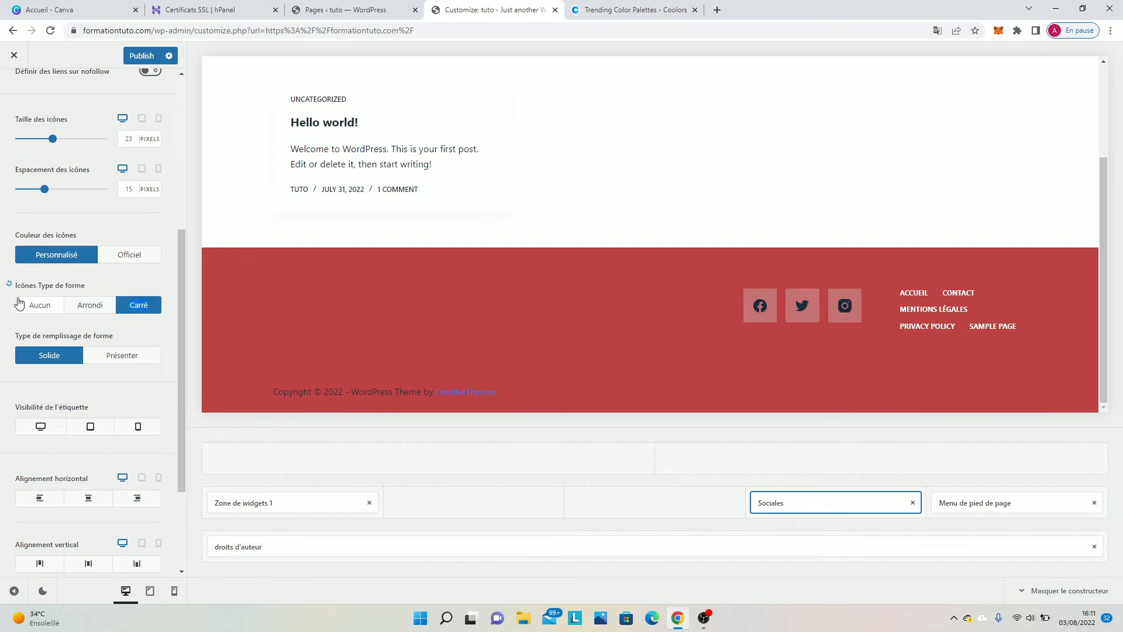
click(41, 312)
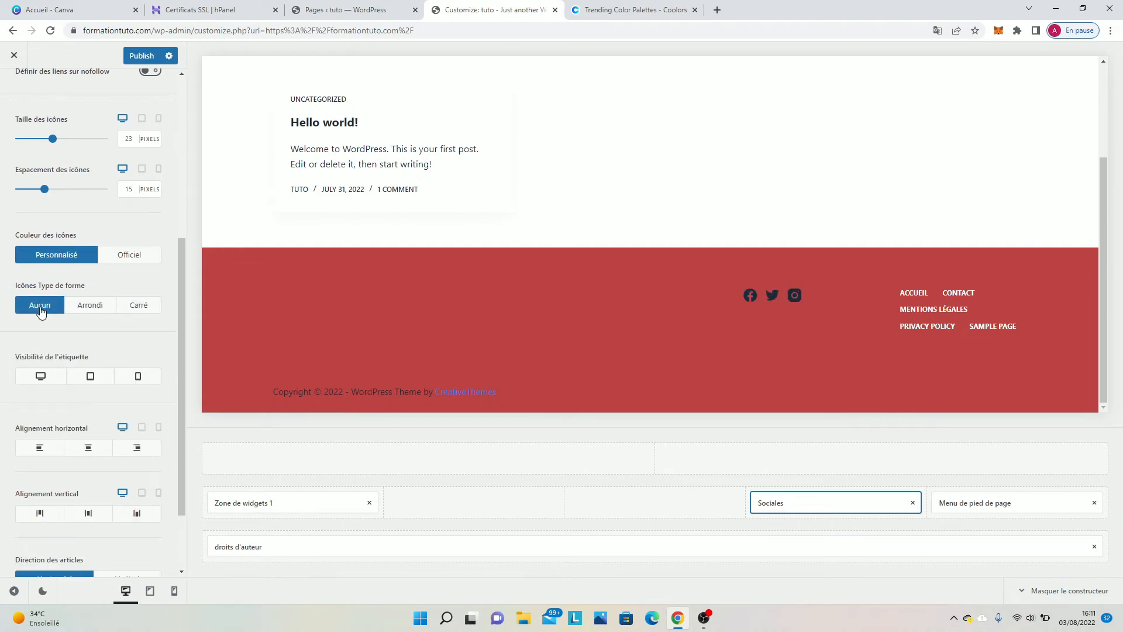
Try the Vertical item direction for the footer's social icons, and return to Horizontal.
scroll(37, 346, down, 3)
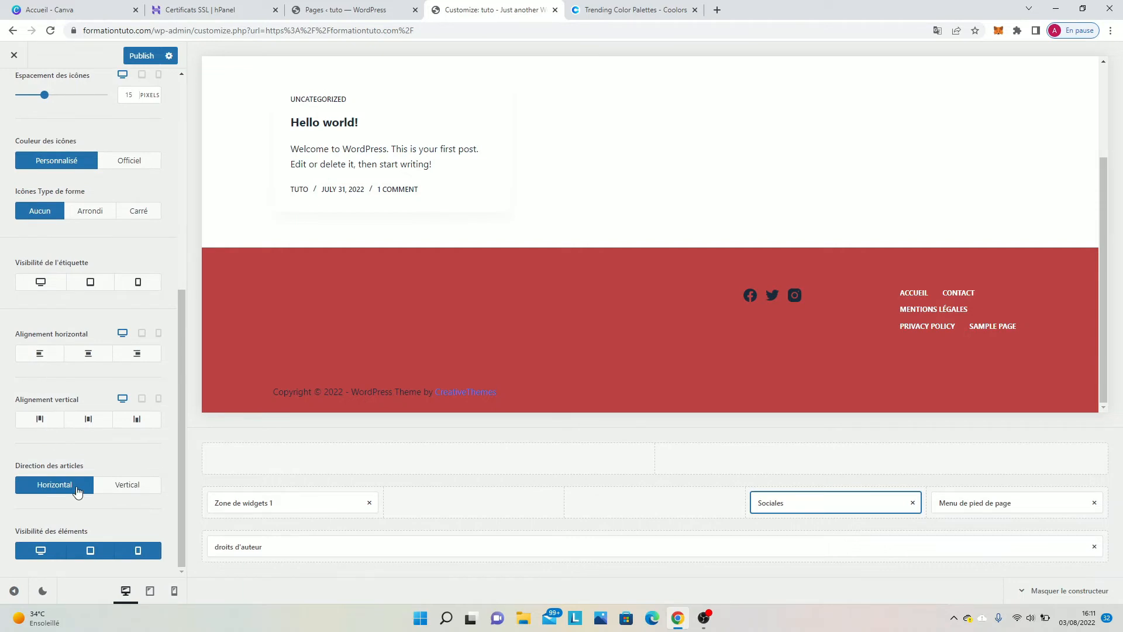
click(119, 487)
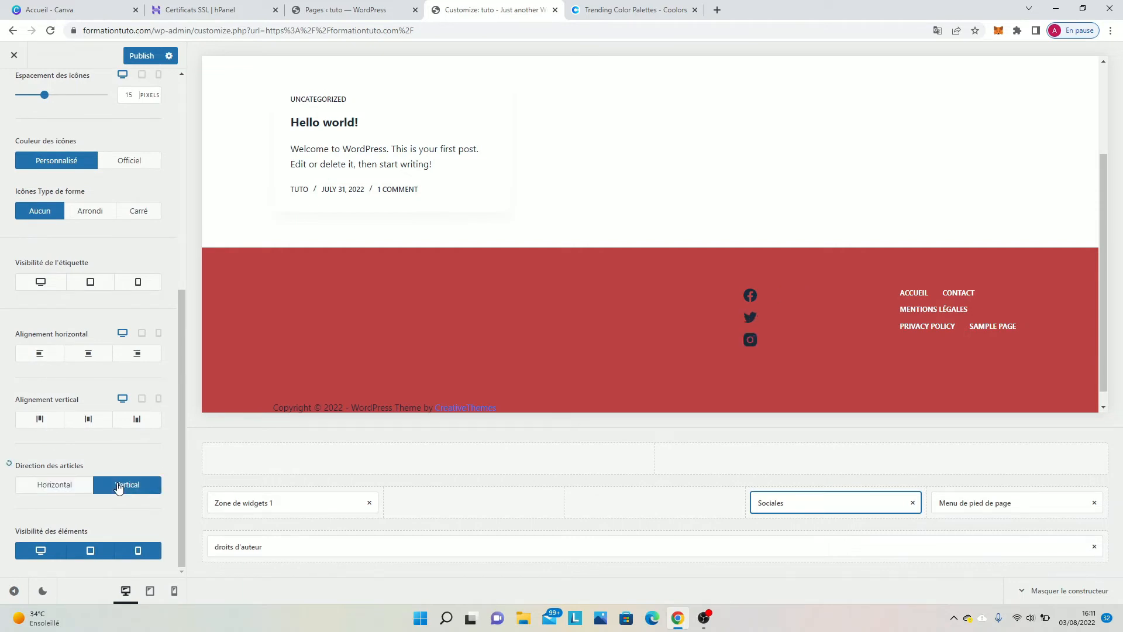
click(61, 486)
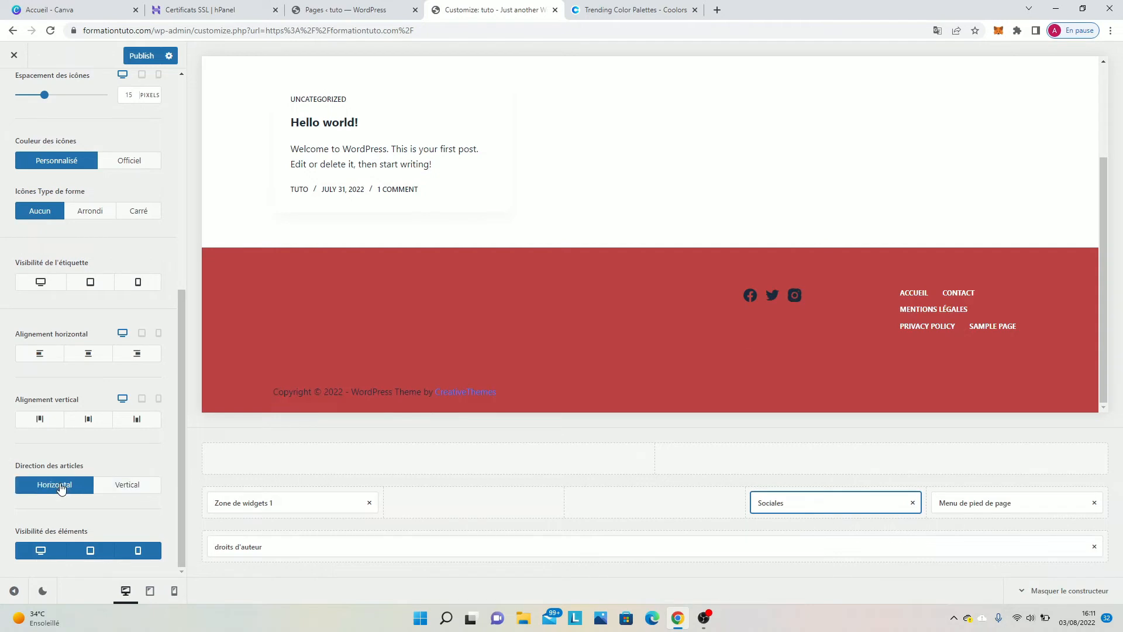
Publish the footer changes and compare the header's colors with the footer's in the site preview.
click(133, 53)
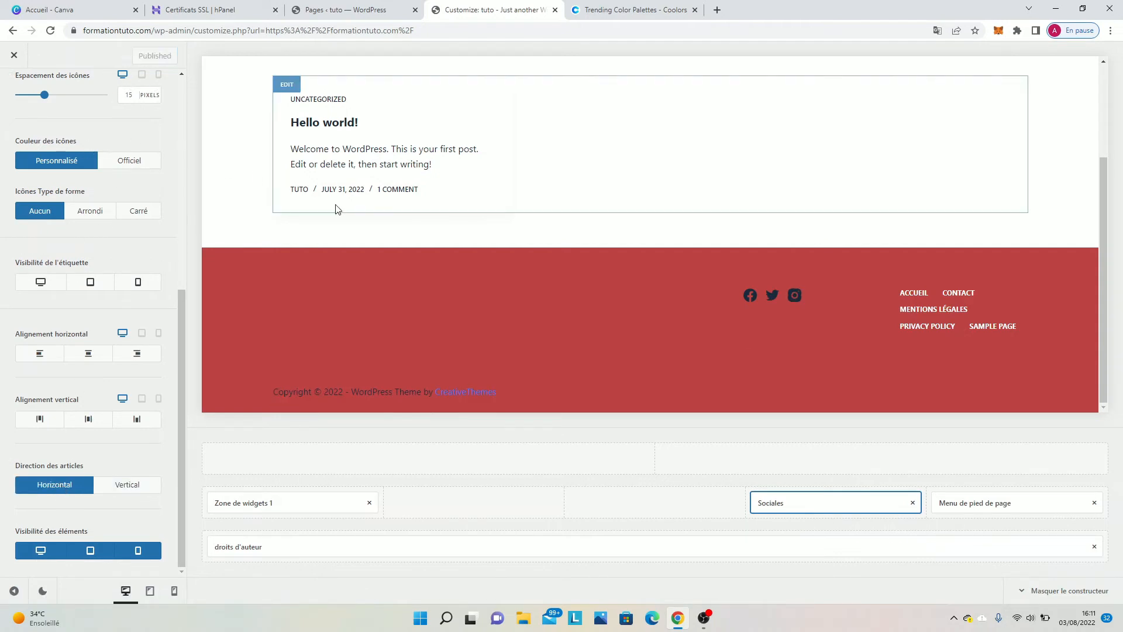
scroll(339, 208, up, 3)
scroll(393, 279, up, 1)
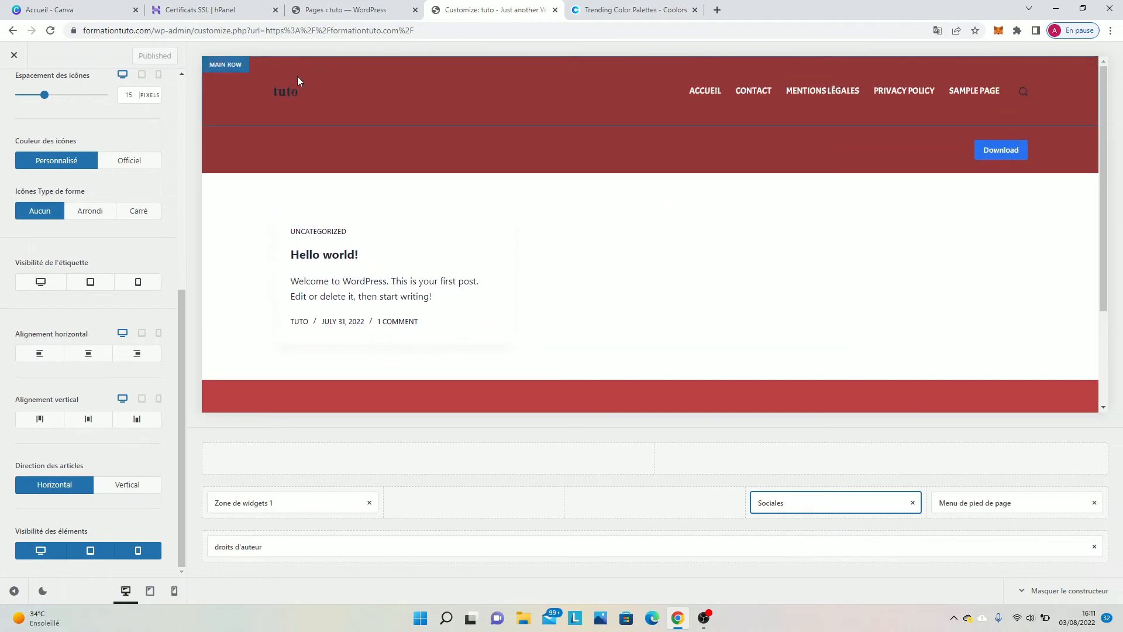
scroll(331, 345, down, 2)
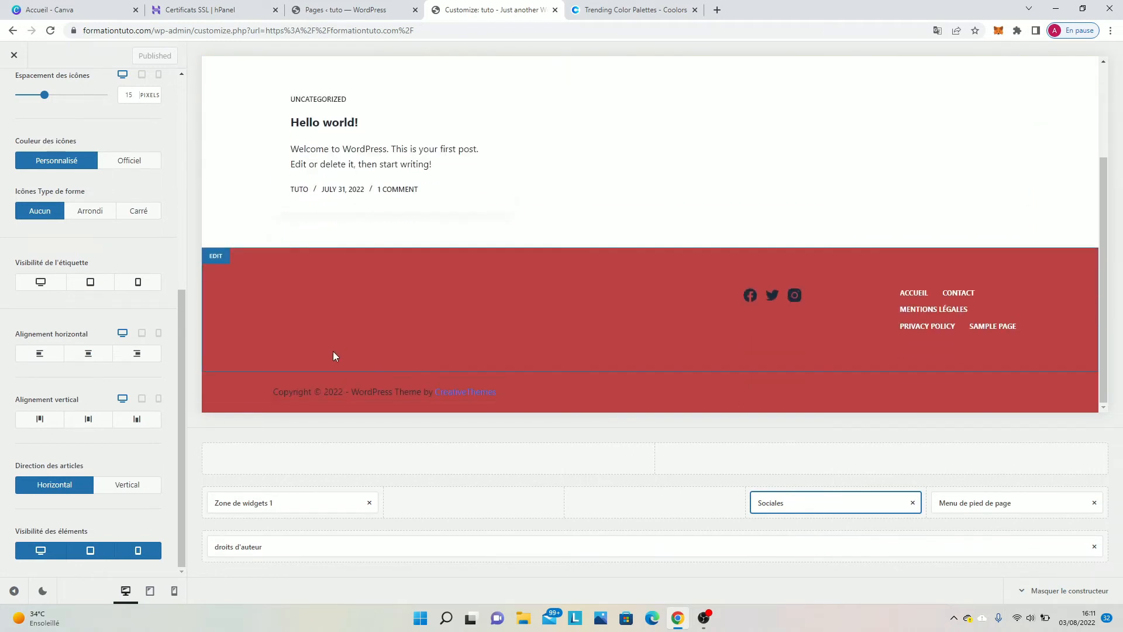
Copy the background color code #bd4242 from the footer's middle row design settings.
click(210, 265)
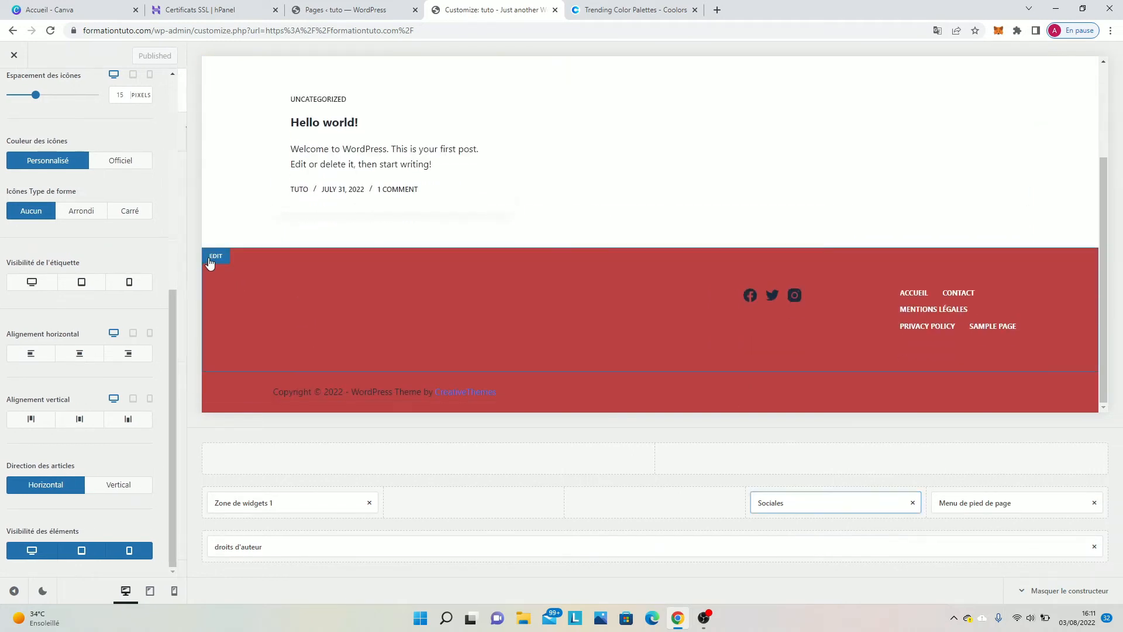
click(103, 139)
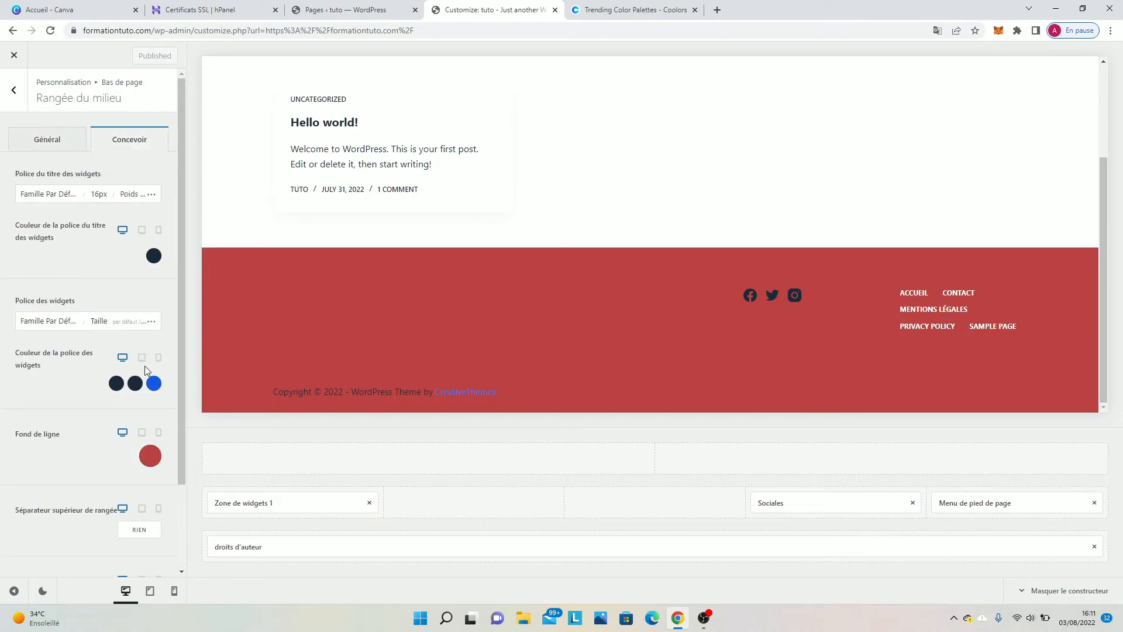
click(151, 456)
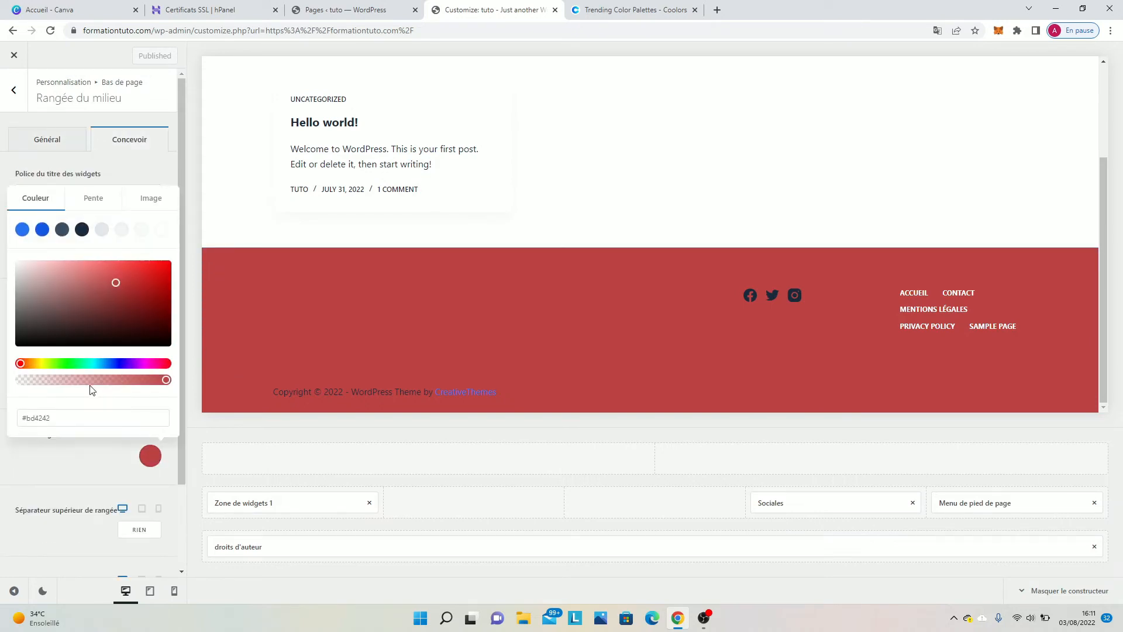
drag(95, 418, 2, 415)
key(ctrl+c)
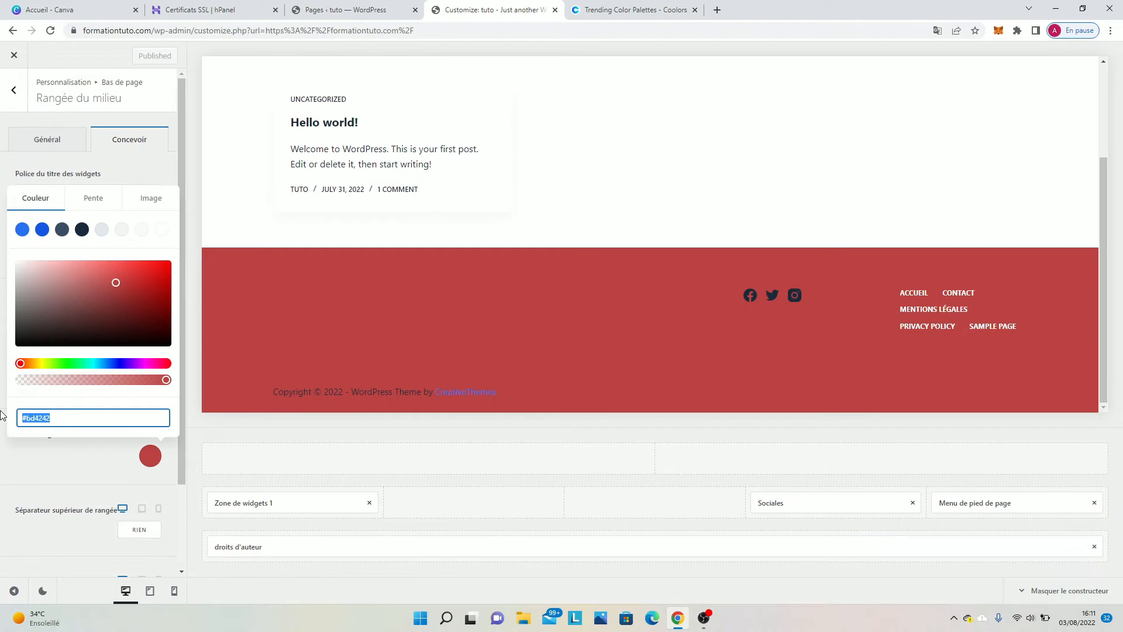
Set the header main row's background color to the copied code #bd4242 and publish the change.
scroll(241, 182, up, 3)
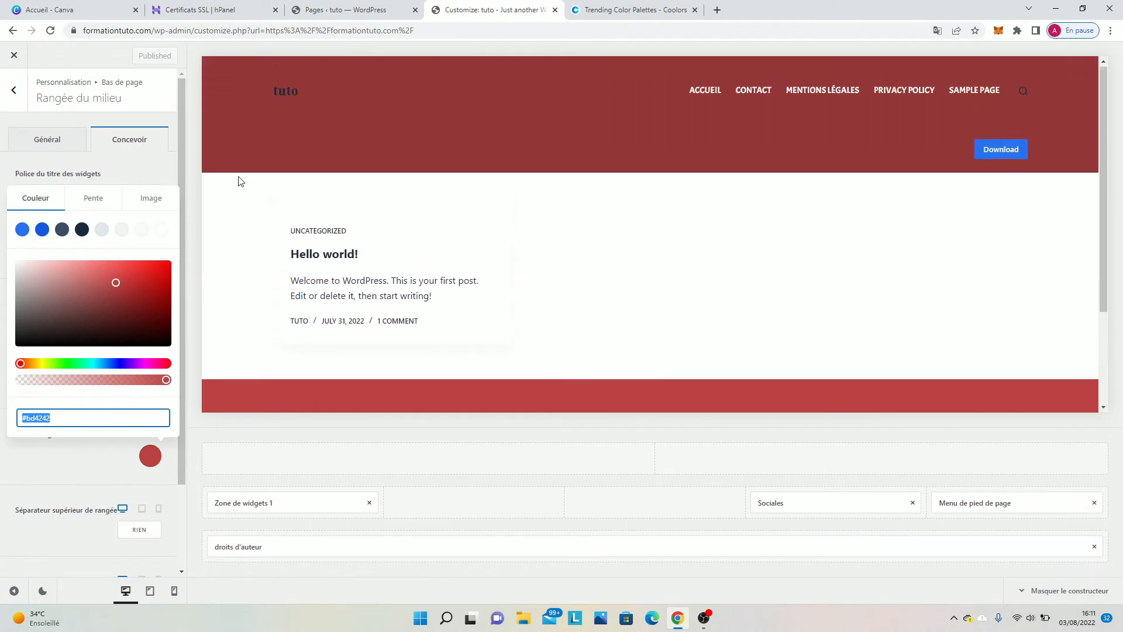
click(229, 74)
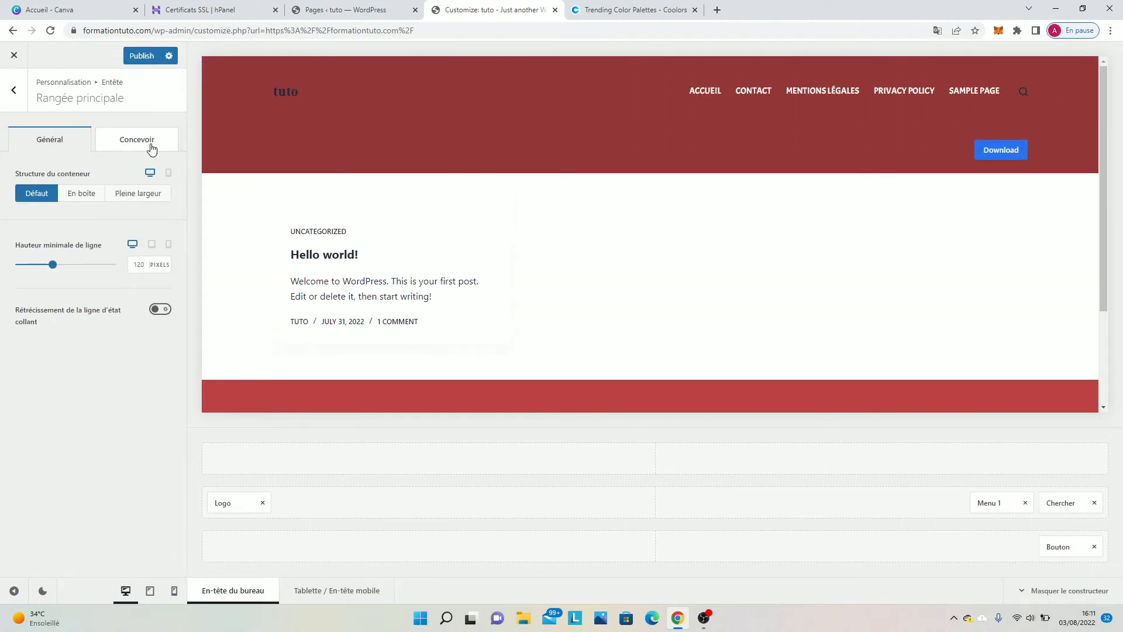
click(151, 148)
click(170, 199)
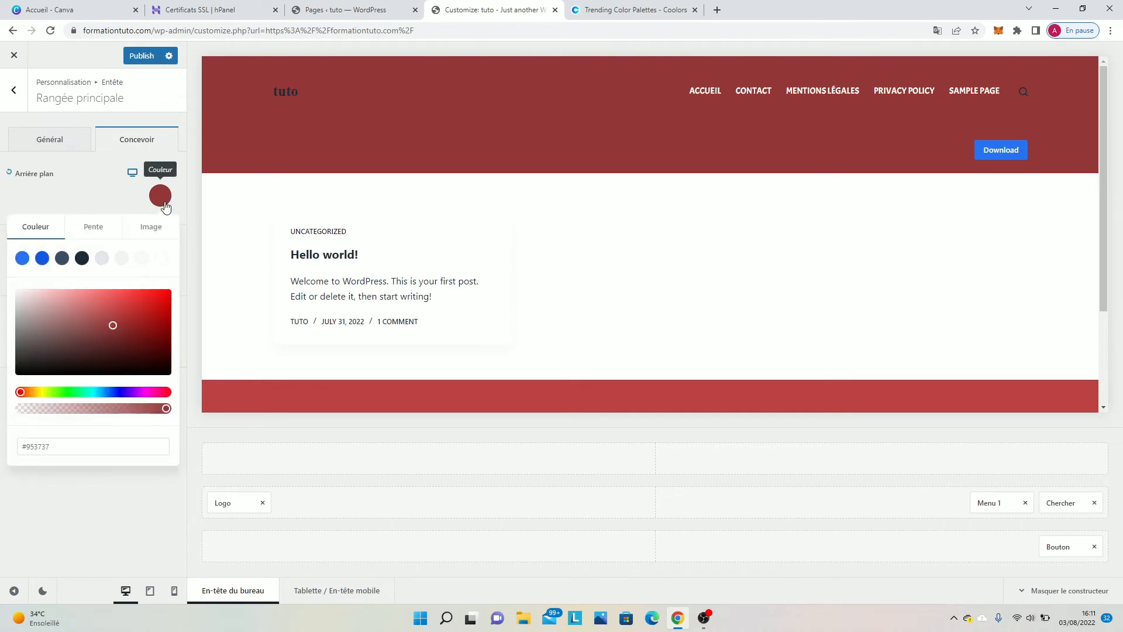
click(99, 453)
key(ctrl+a)
key(BackSpace)
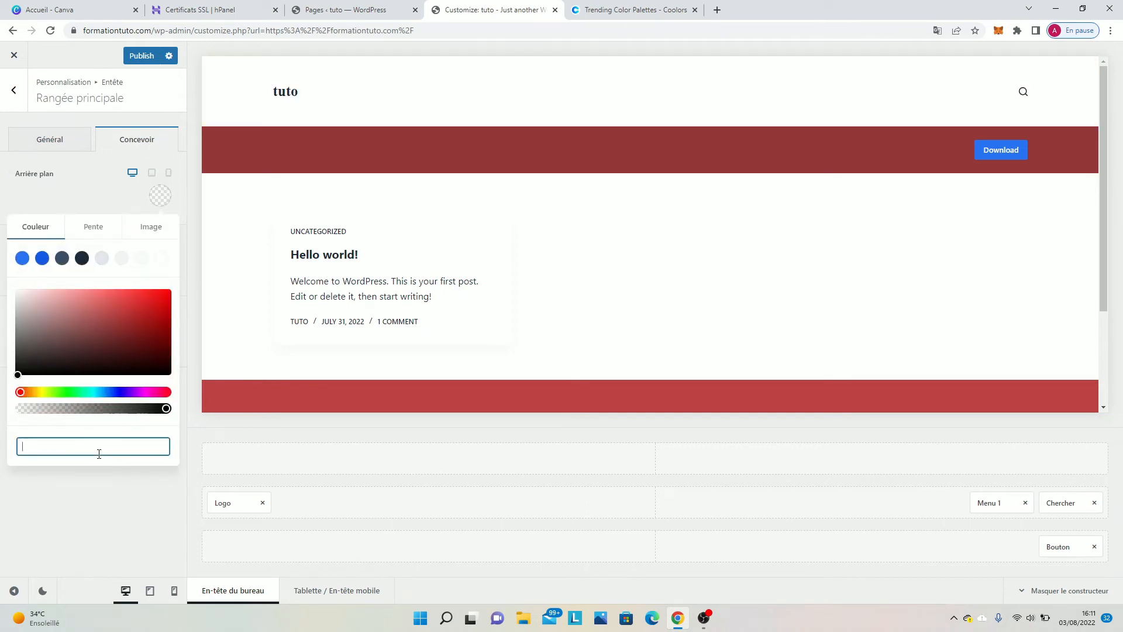
key(ctrl+v)
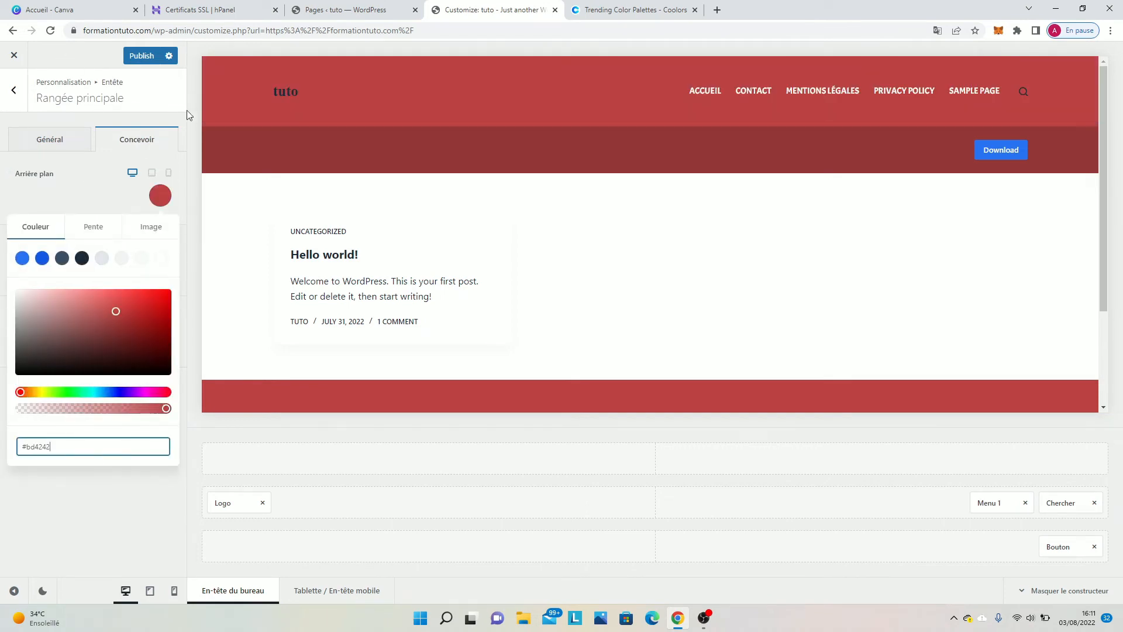
click(146, 57)
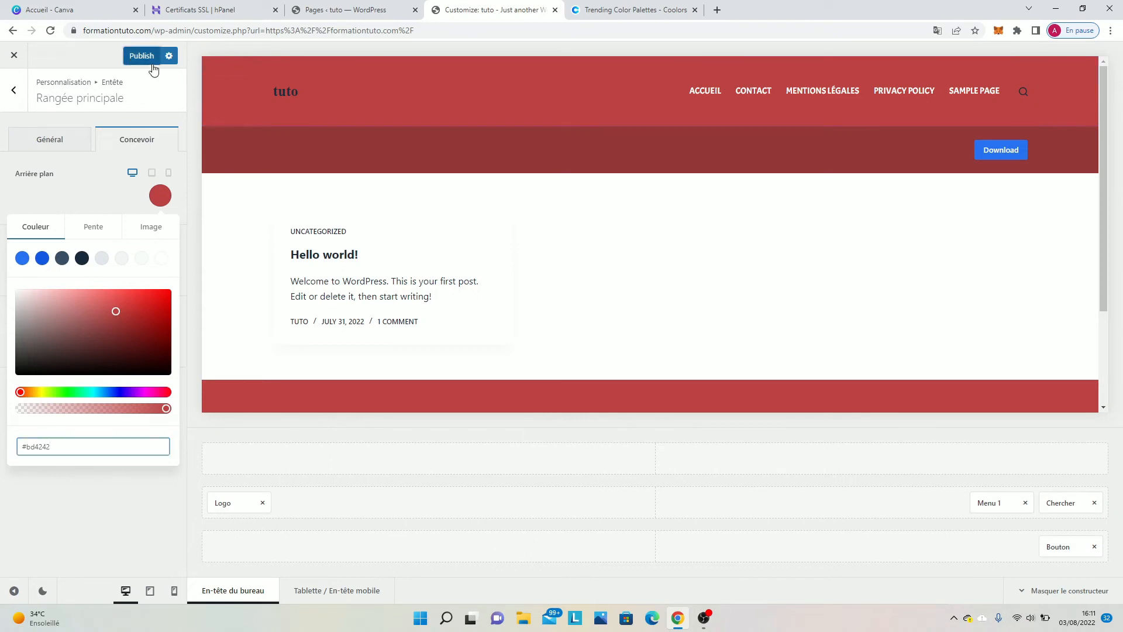
Set the header bottom row's background color to #bd4242, publish, and compare the header with the footer in the preview.
click(225, 139)
click(132, 139)
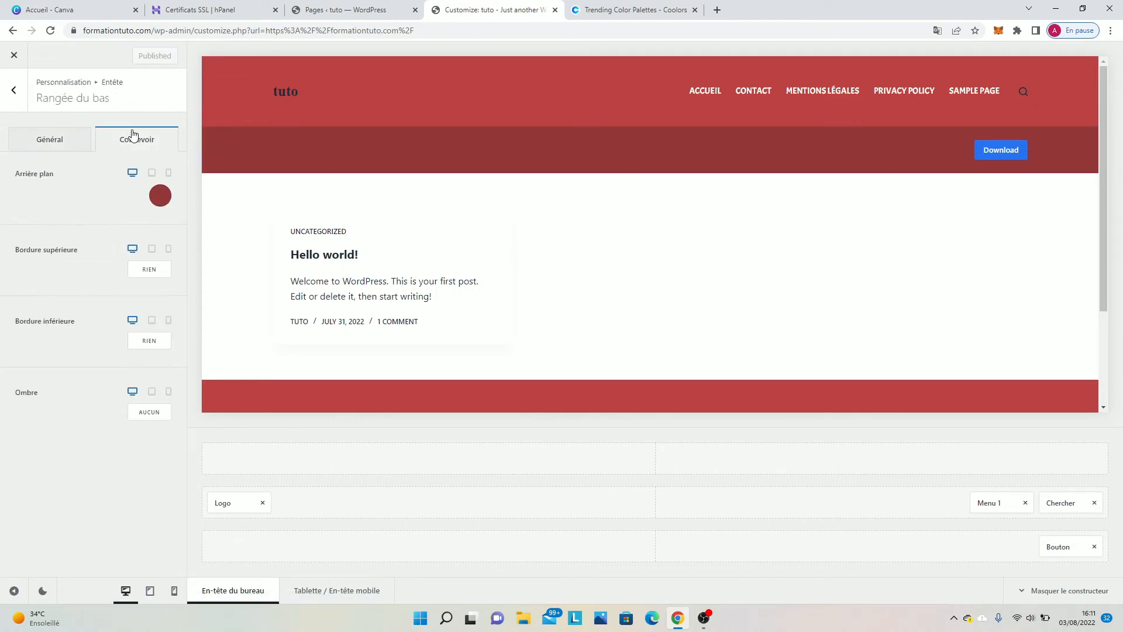
click(161, 195)
click(163, 449)
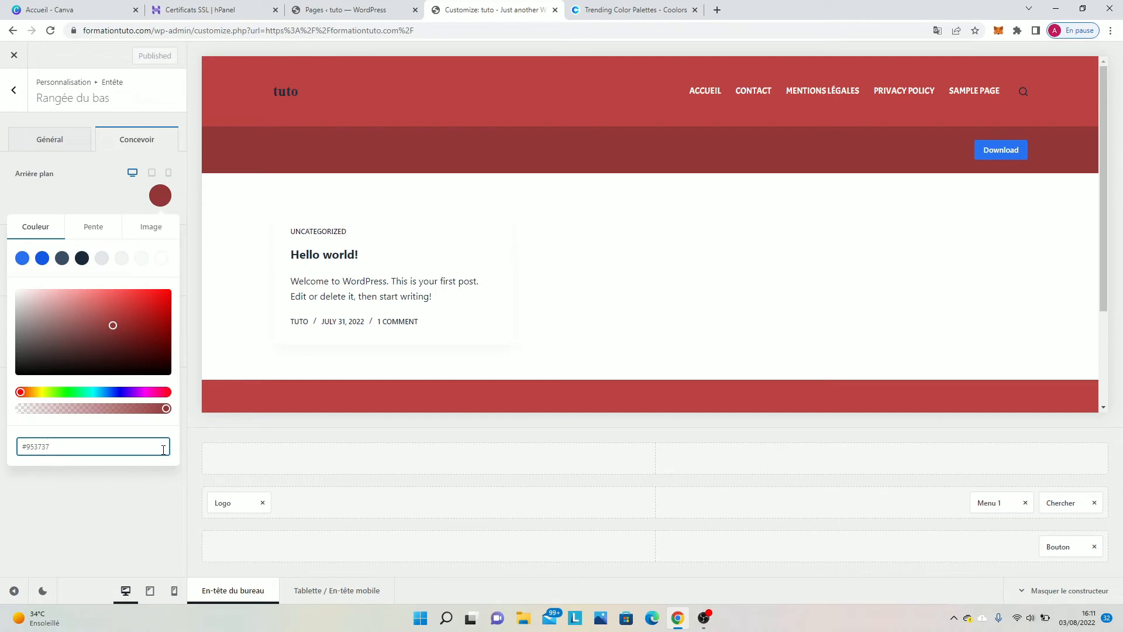
key(BackSpace)
key(BackSpace)
key(BackSpace)
key(BackSpace)
key(BackSpace)
key(BackSpace)
key(BackSpace)
key(ctrl+v)
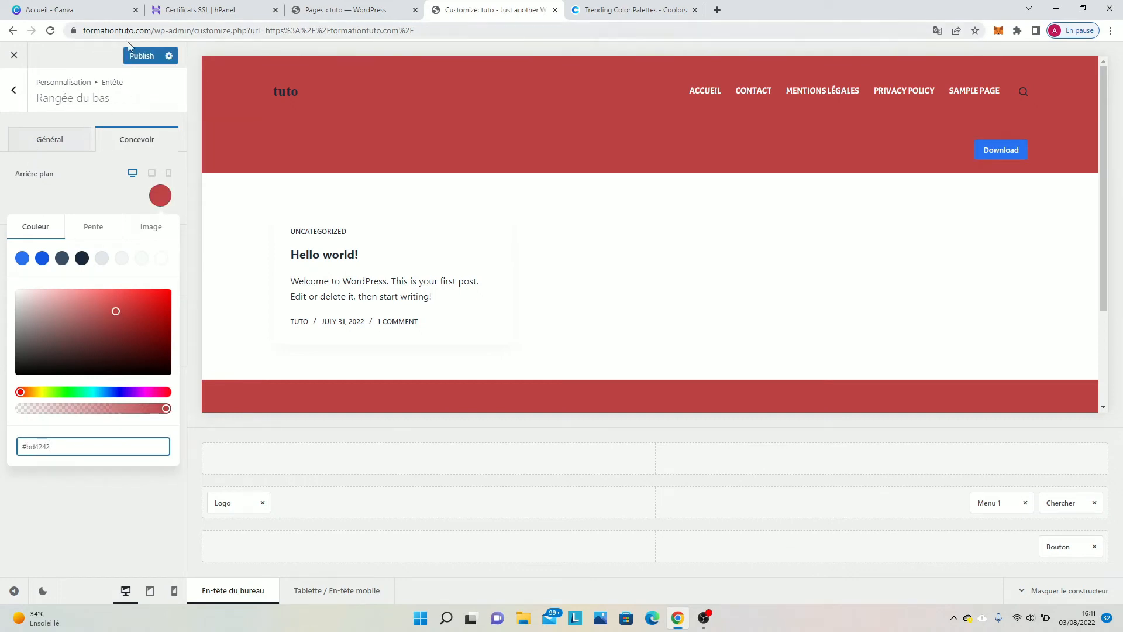
click(140, 56)
scroll(517, 199, down, 3)
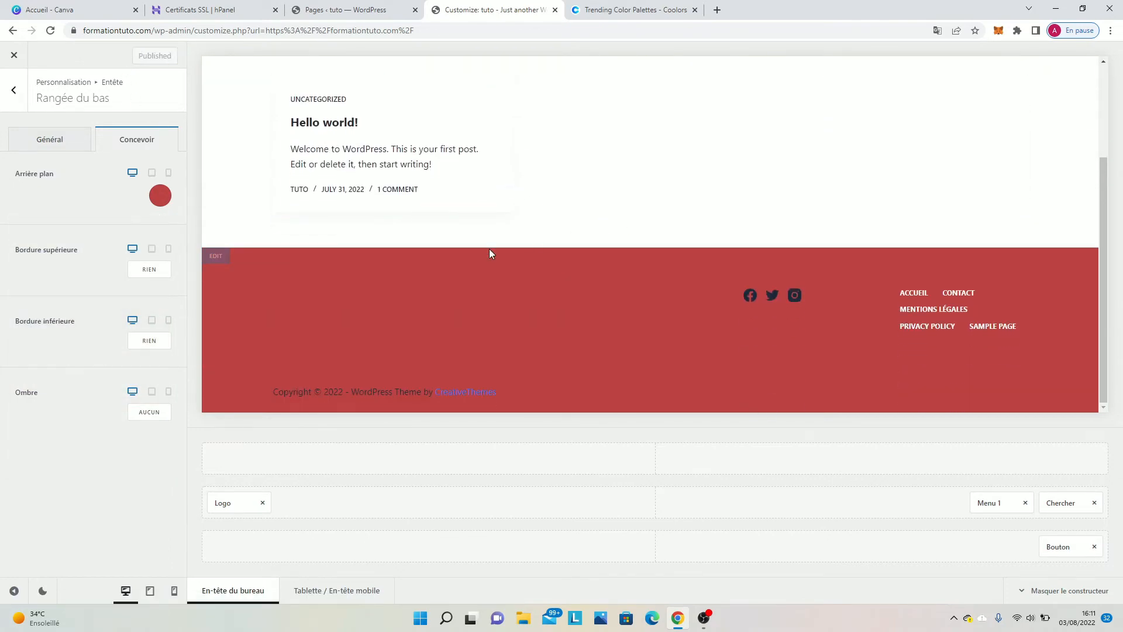
scroll(428, 269, up, 3)
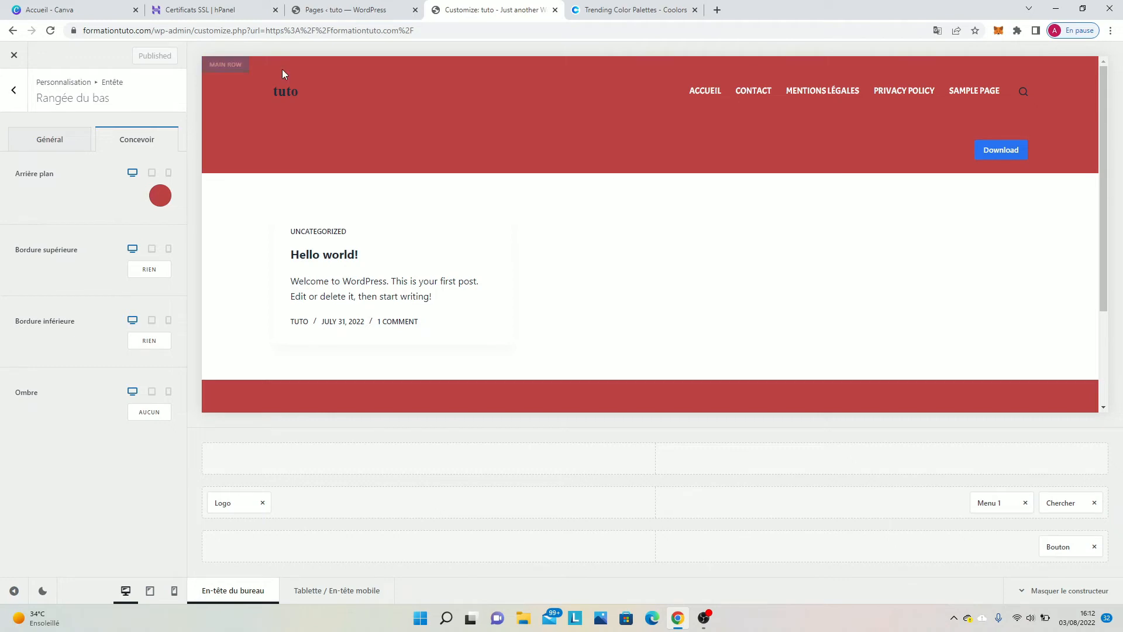
Add an HTML element to the center of the header's bottom row and replace its sample text with "bonjour".
click(15, 101)
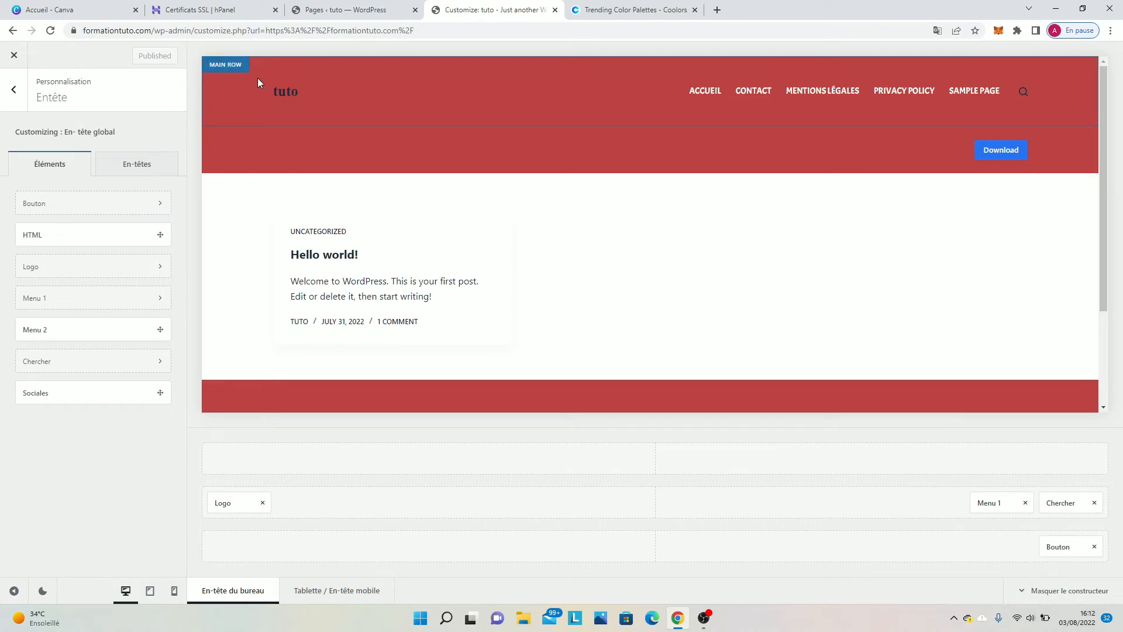
drag(443, 351, 661, 549)
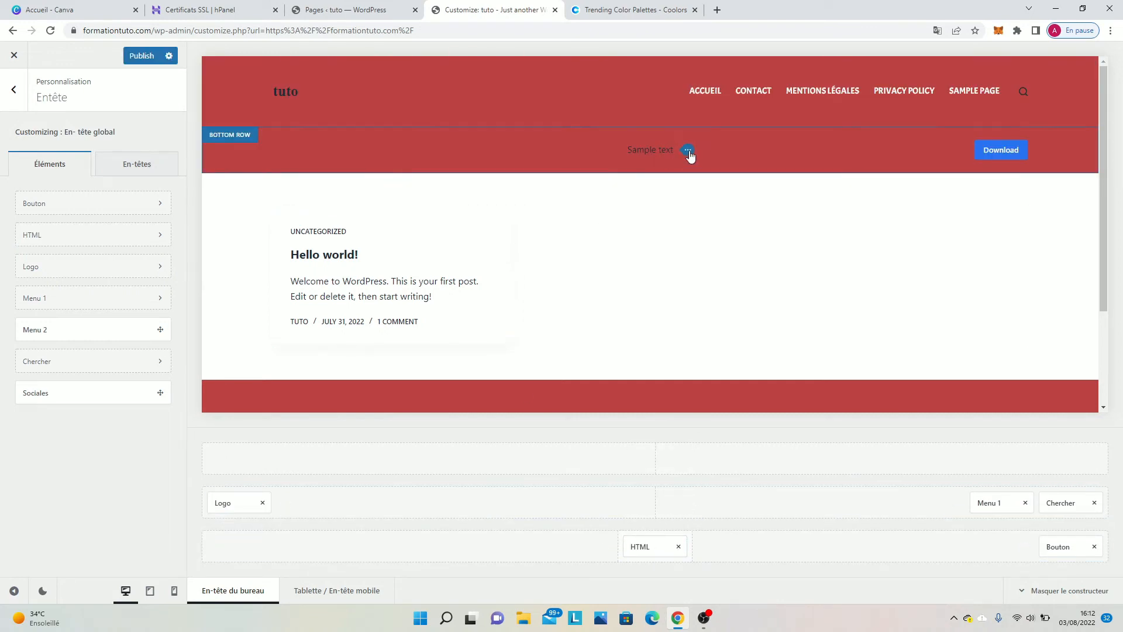
click(688, 150)
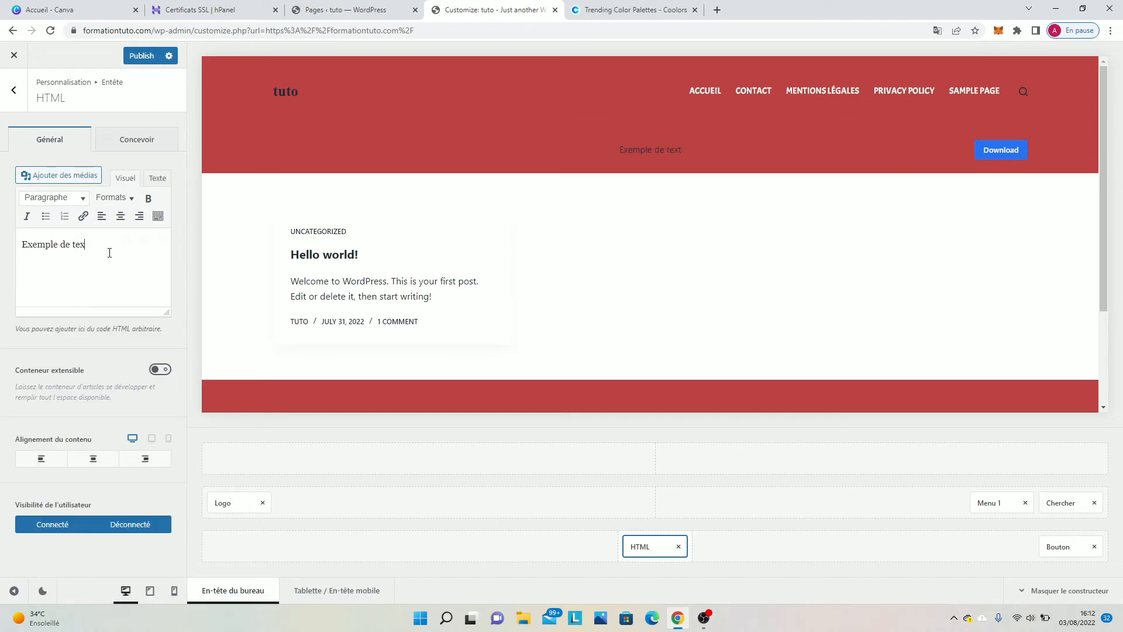
key(BackSpace)
key(BackSpace)
key(BackSpace)
key(BackSpace)
key(BackSpace)
key(BackSpace)
key(BackSpace)
key(BackSpace)
key(BackSpace)
key(BackSpace)
key(BackSpace)
key(BackSpace)
key(BackSpace)
key(BackSpace)
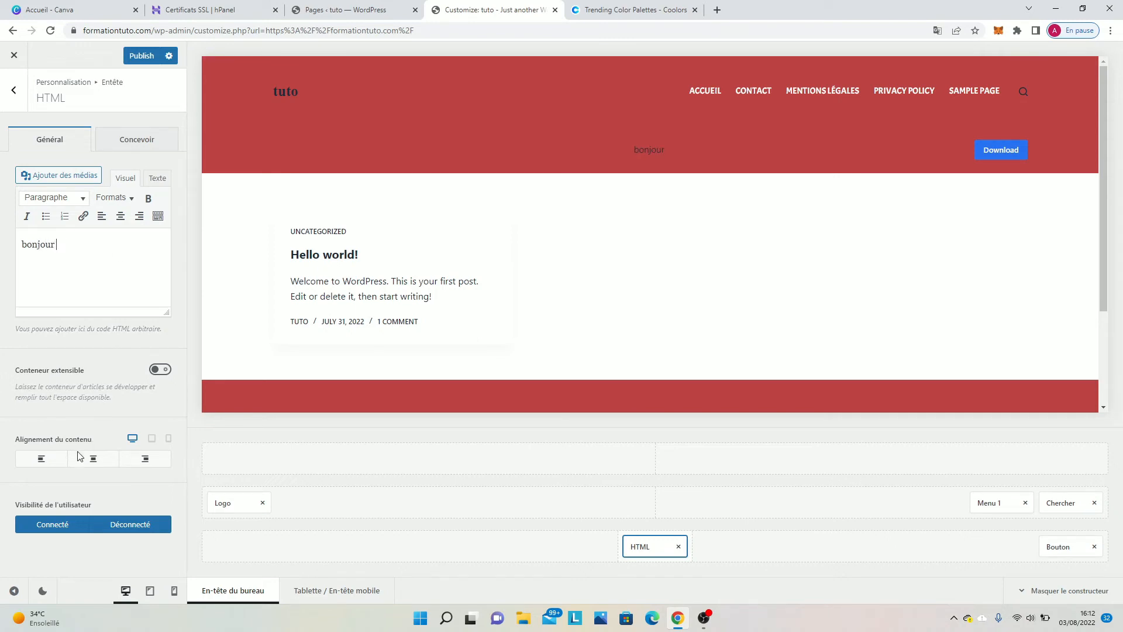
Set the header HTML element's content alignment to right and its font color to white #ffffff.
click(54, 465)
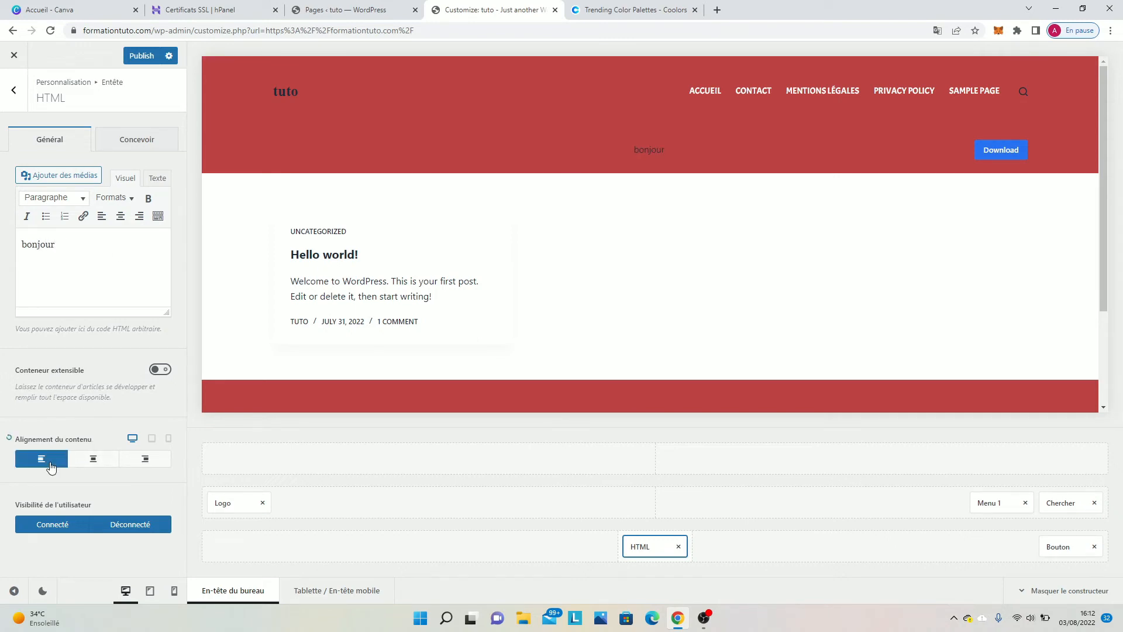
click(82, 468)
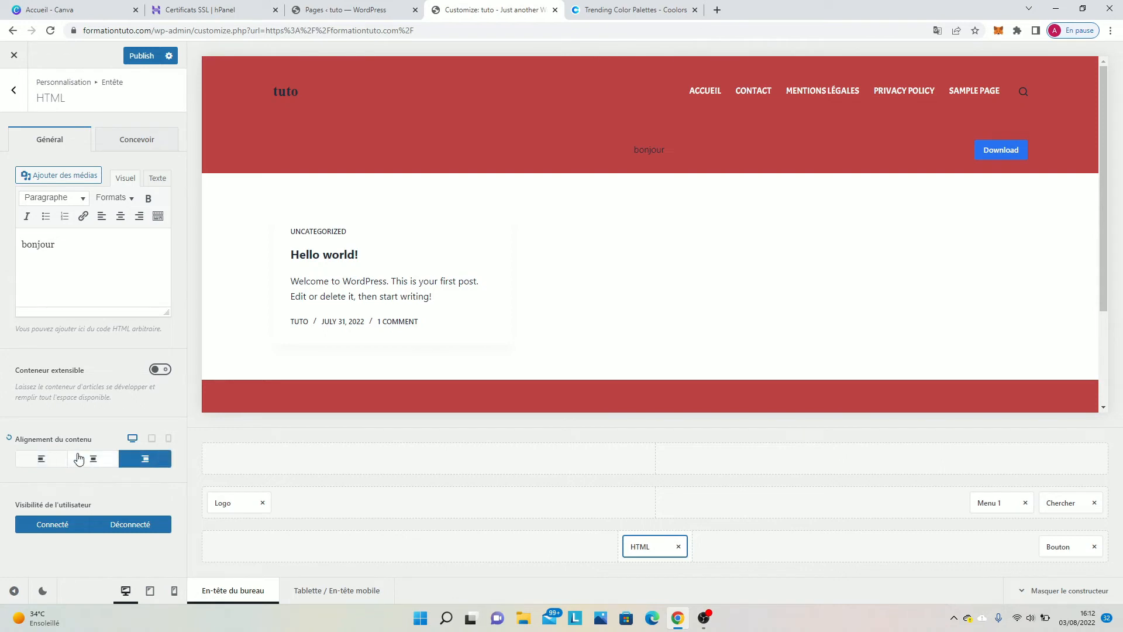
click(110, 139)
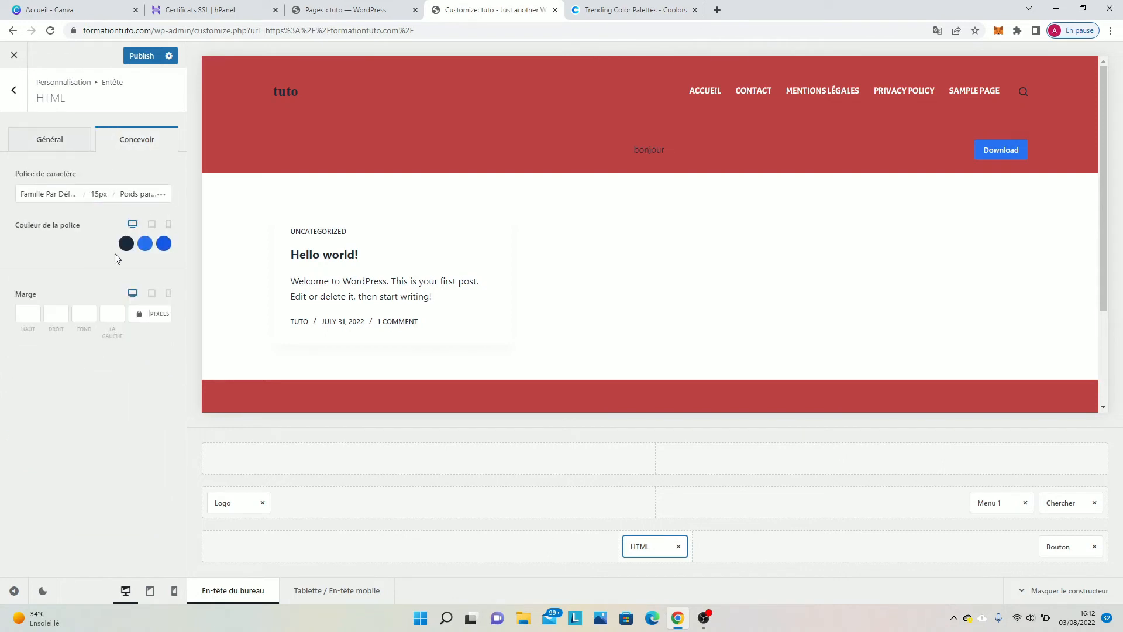
click(127, 244)
click(102, 276)
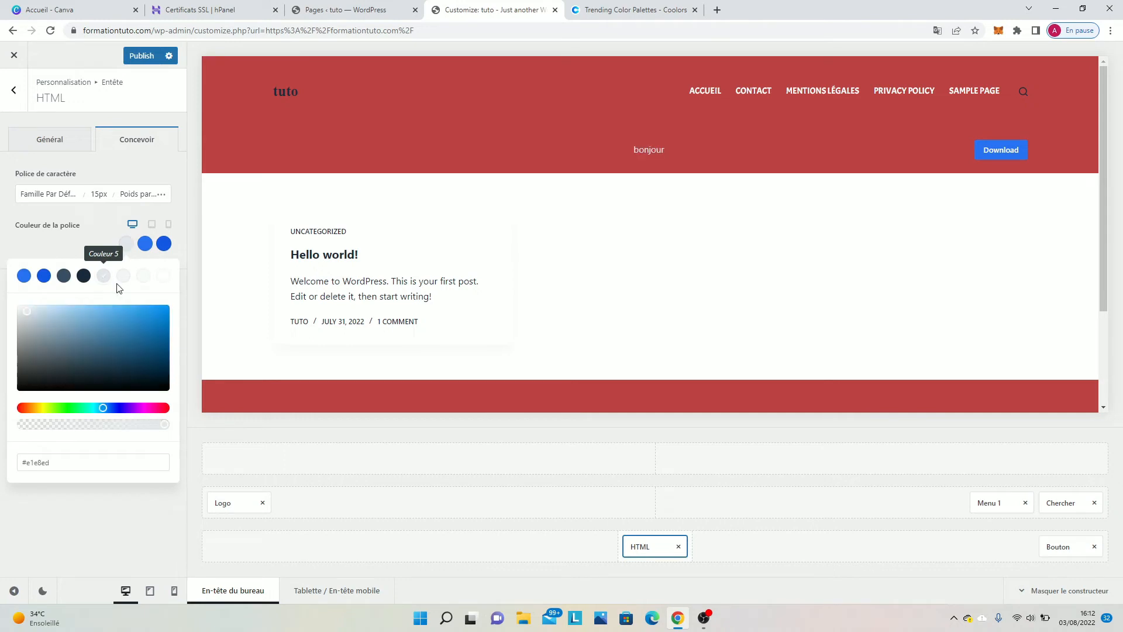
click(129, 327)
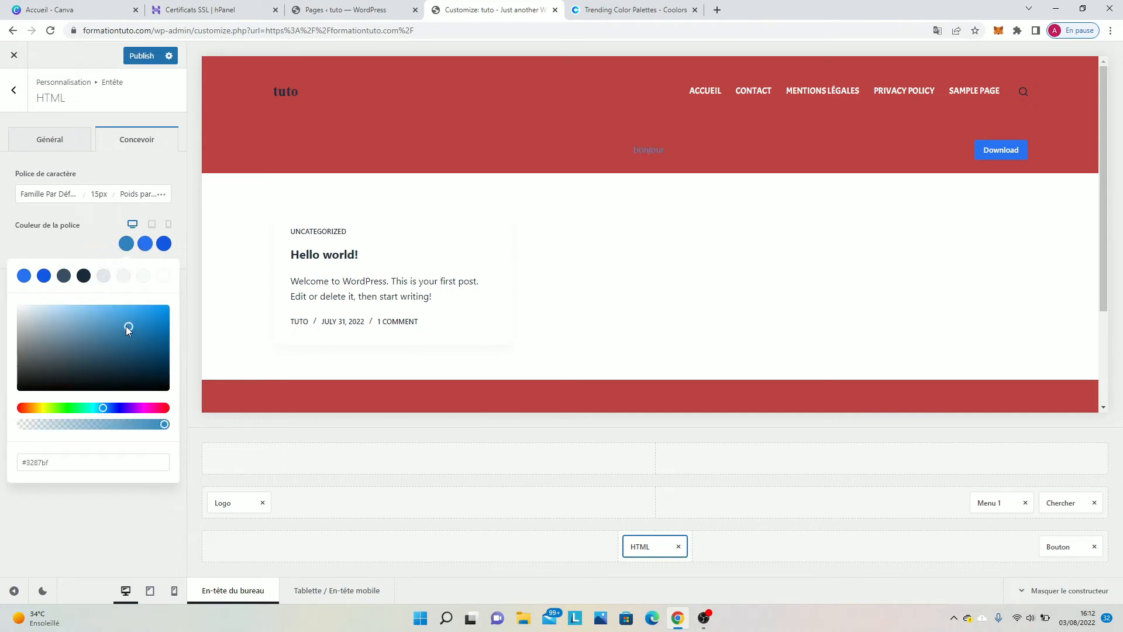
click(107, 280)
click(159, 279)
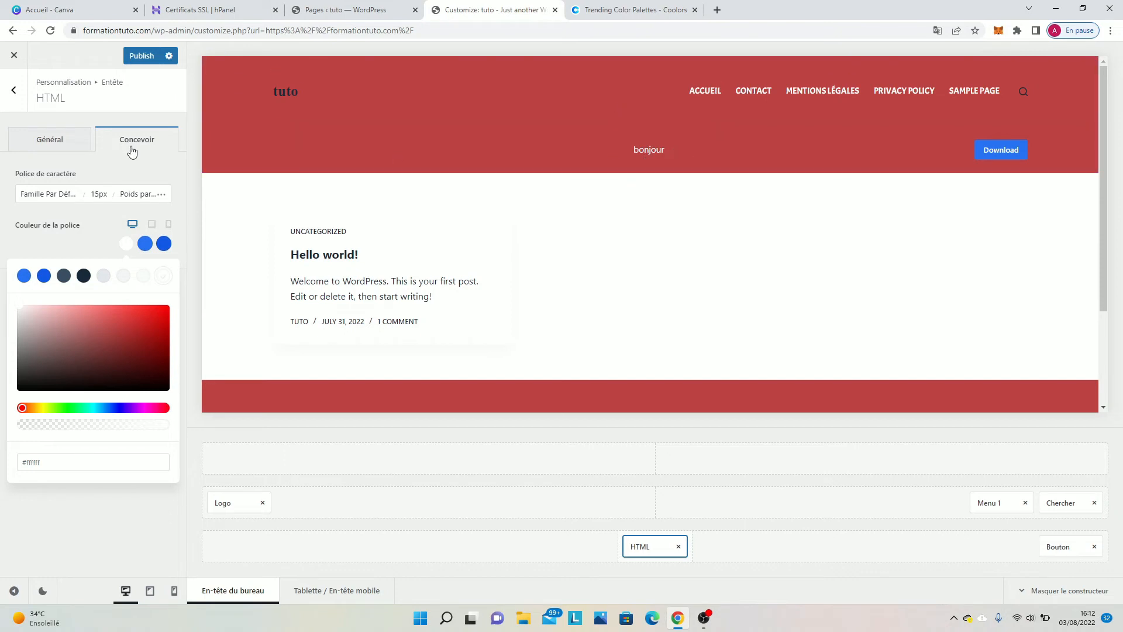
Set the header HTML text's font size to 27 pixels and publish the change.
click(99, 195)
click(35, 288)
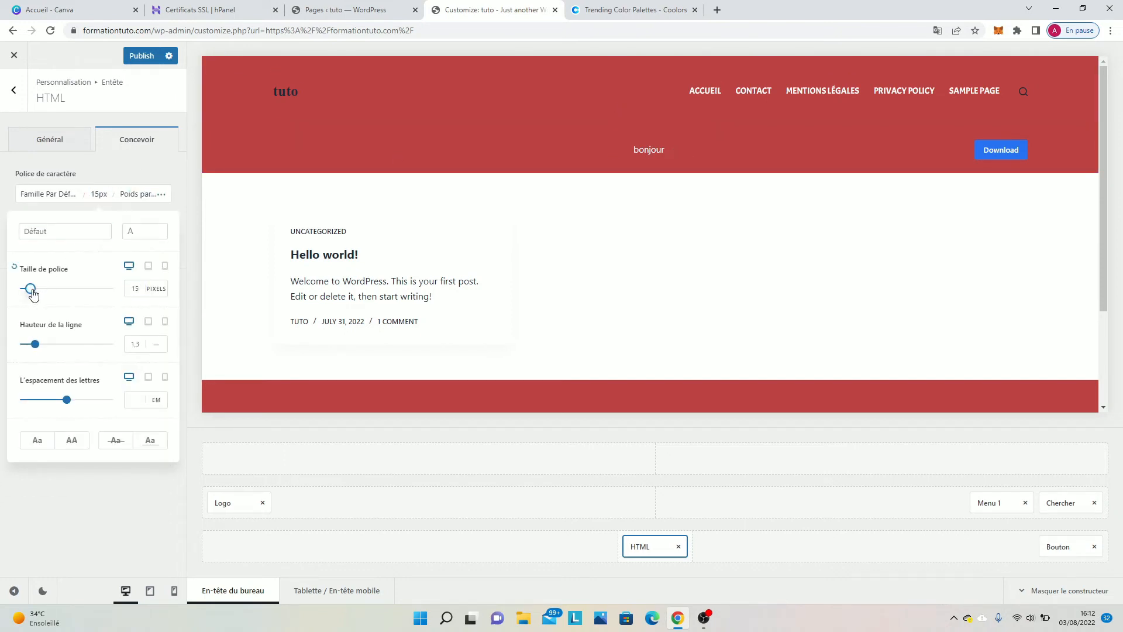
drag(33, 292, 31, 292)
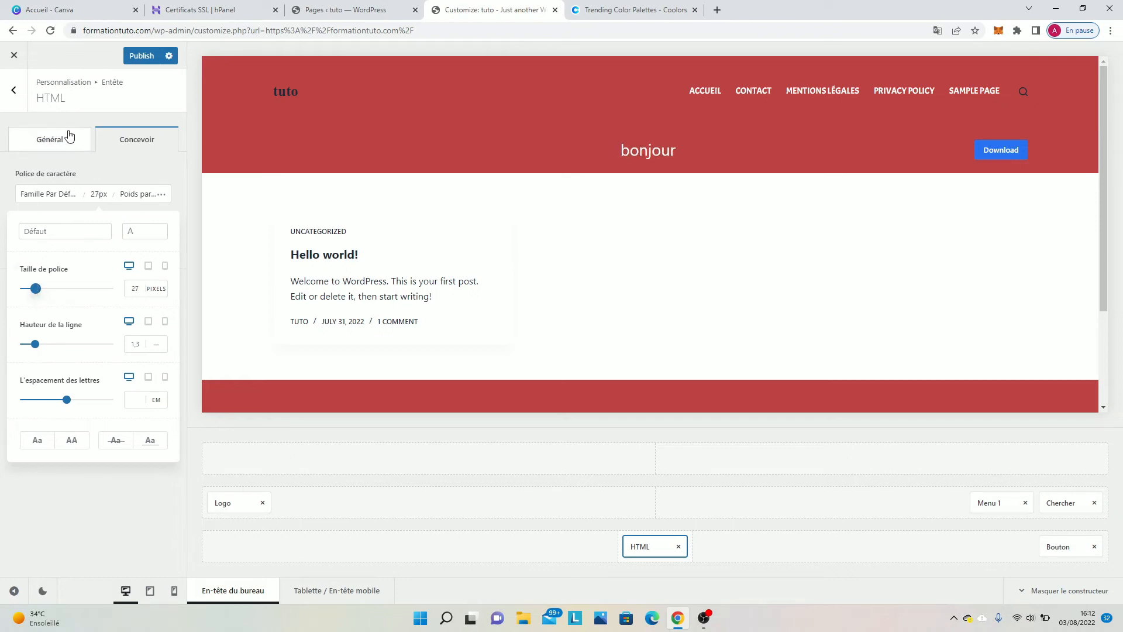
click(145, 59)
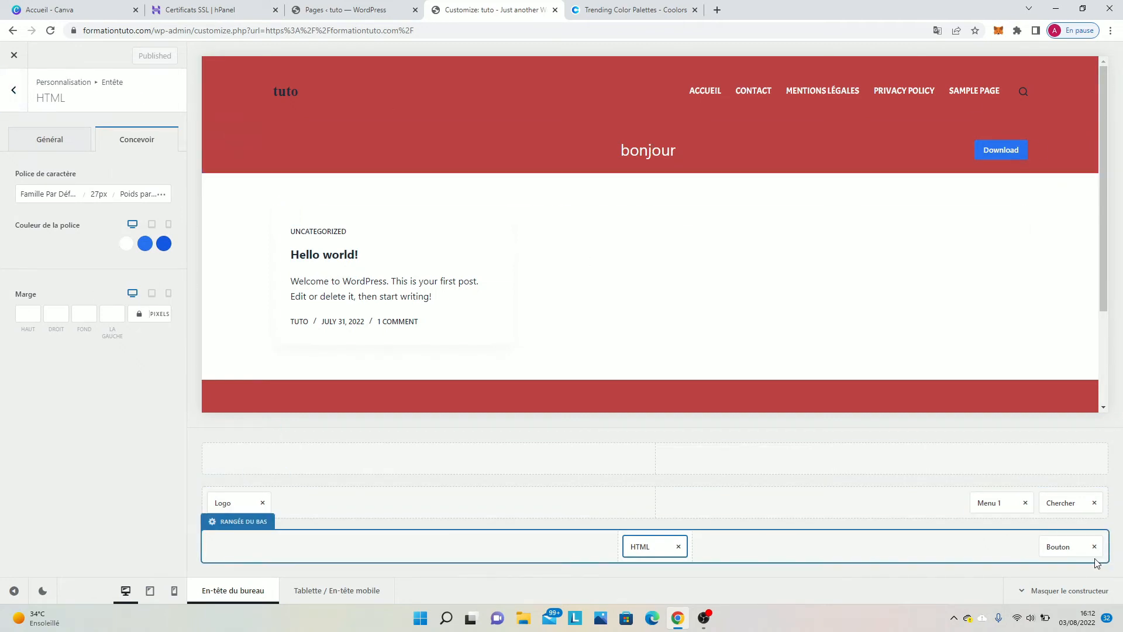
Switch the header's Download button to the outlined style and try the Défaut size before returning to Petit.
click(1059, 547)
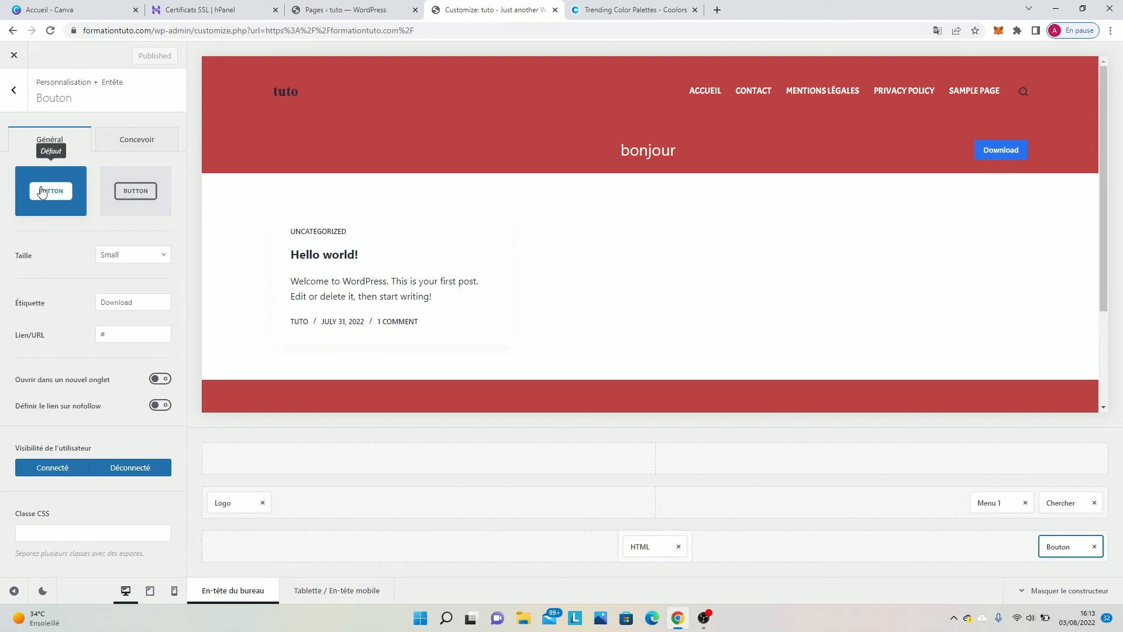
click(129, 190)
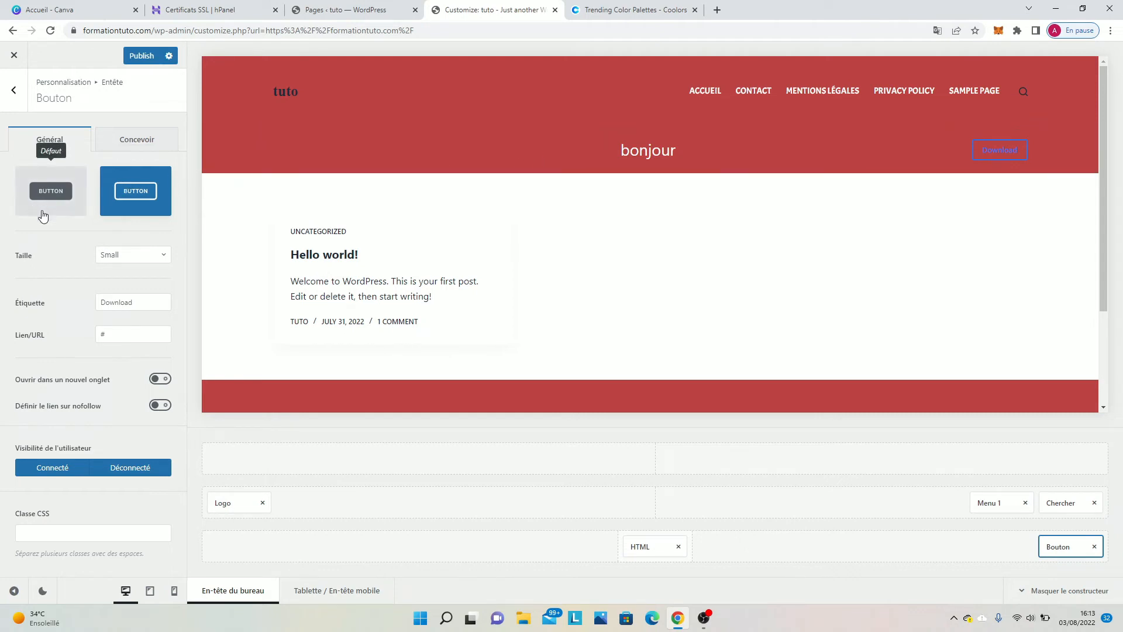
click(102, 254)
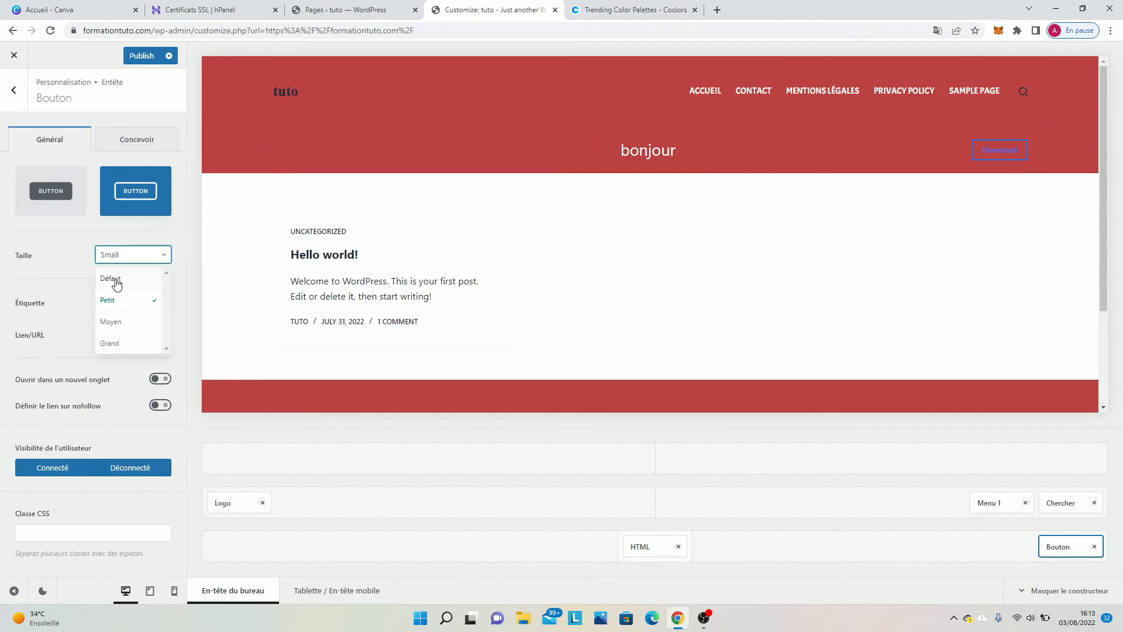
click(117, 282)
click(110, 255)
click(114, 300)
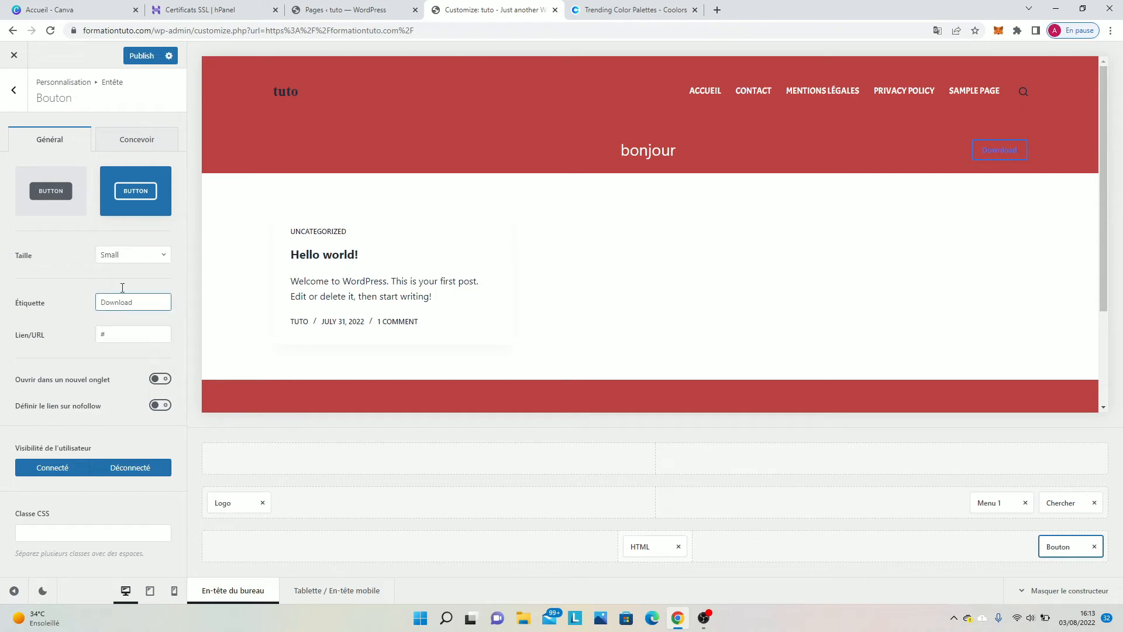
Try the Grand size on the header button, set it to Défaut, and publish the changes.
click(123, 253)
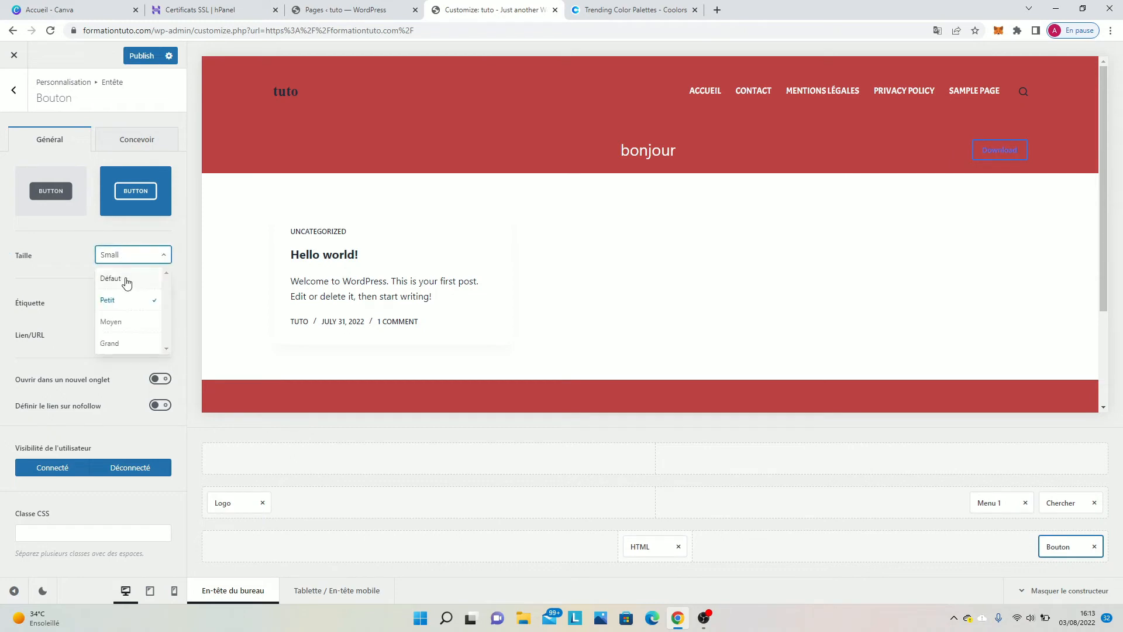
click(129, 346)
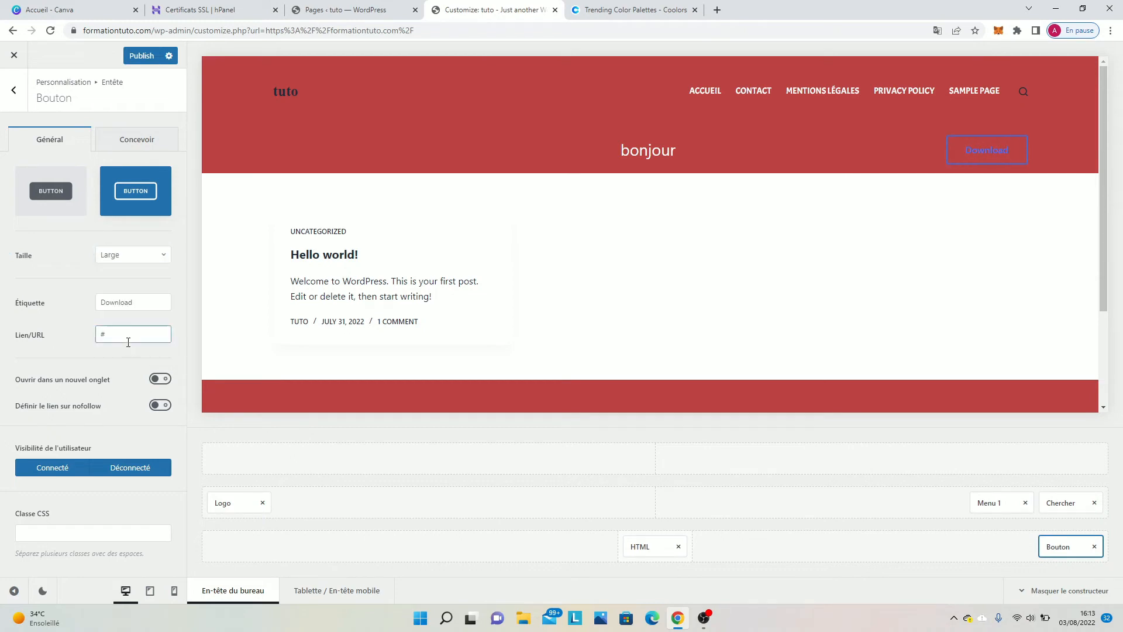
click(120, 256)
click(127, 279)
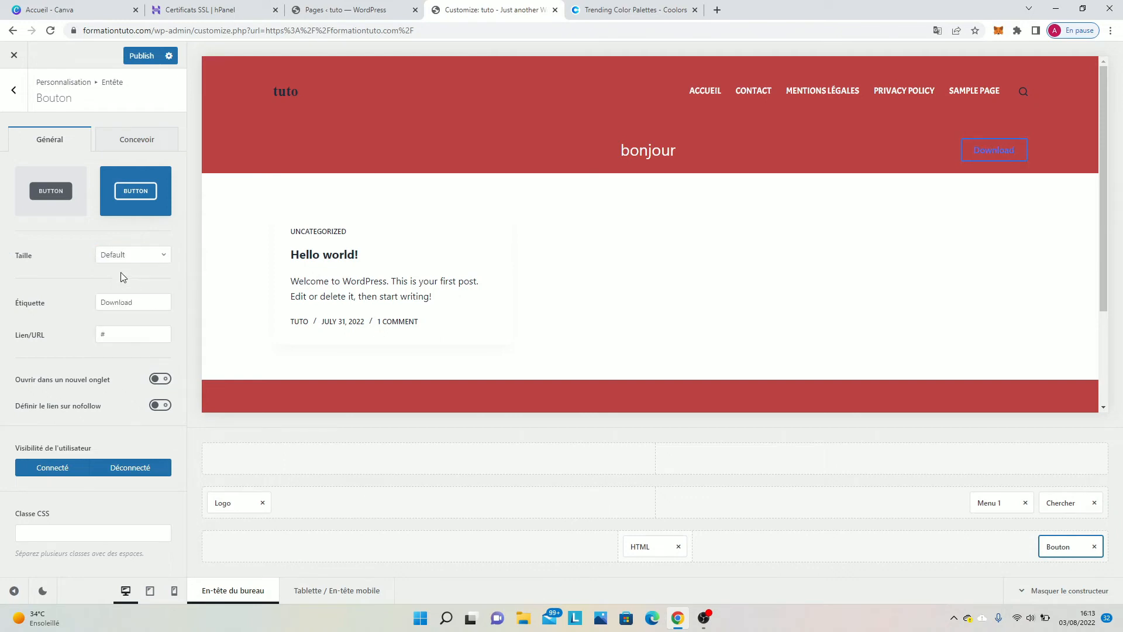
click(138, 335)
click(135, 55)
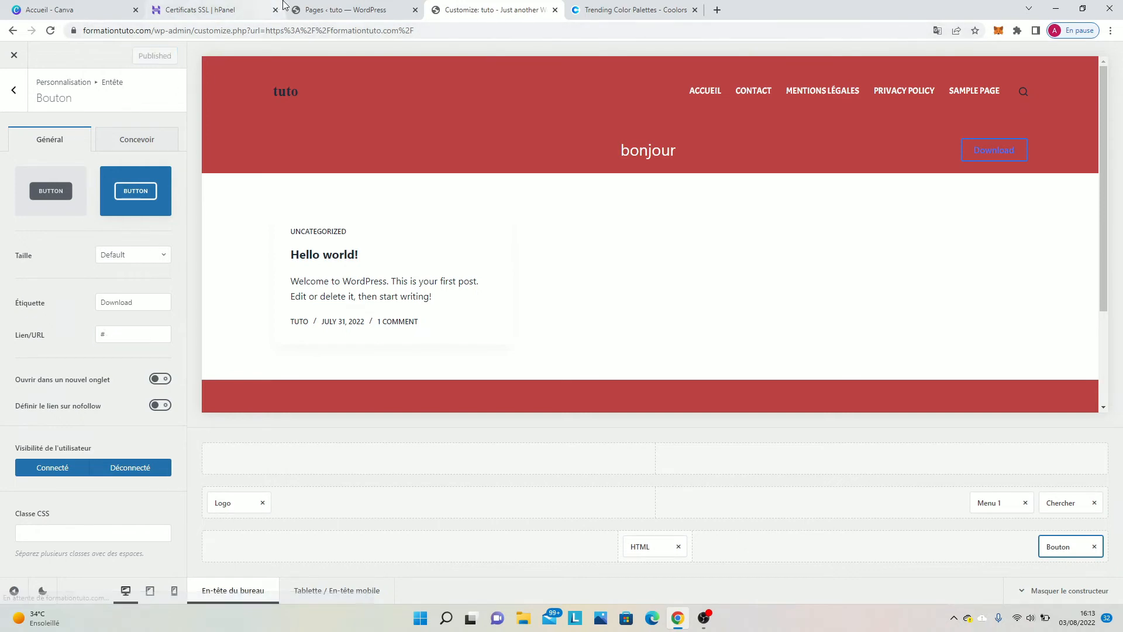
drag(151, 33, 44, 44)
key(ctrl+c)
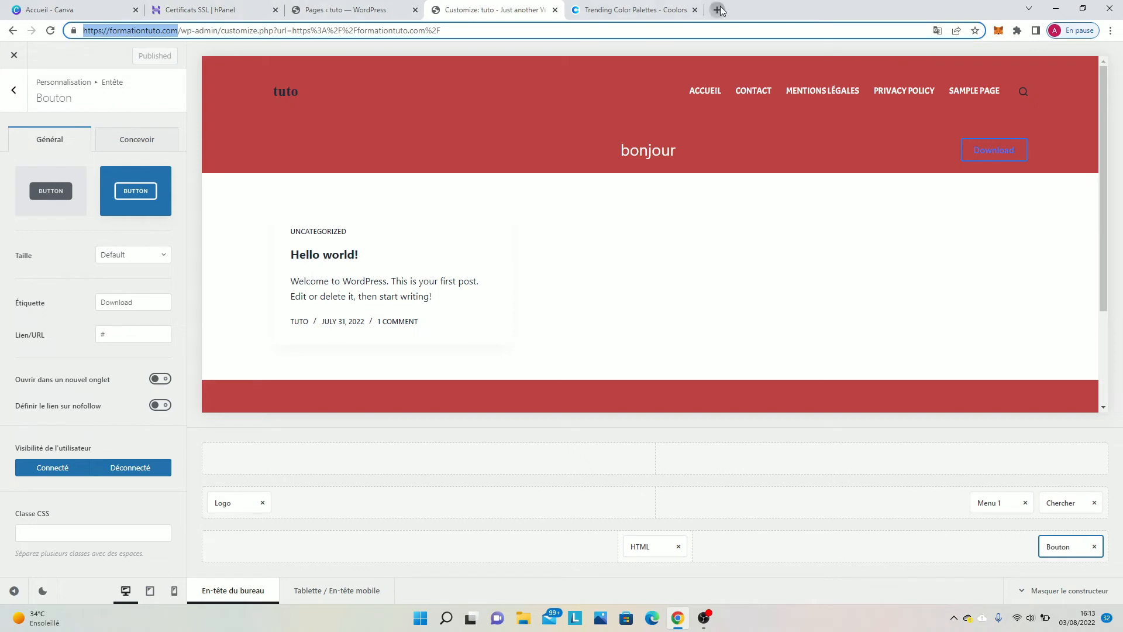
click(717, 10)
key(ctrl+v)
key(Return)
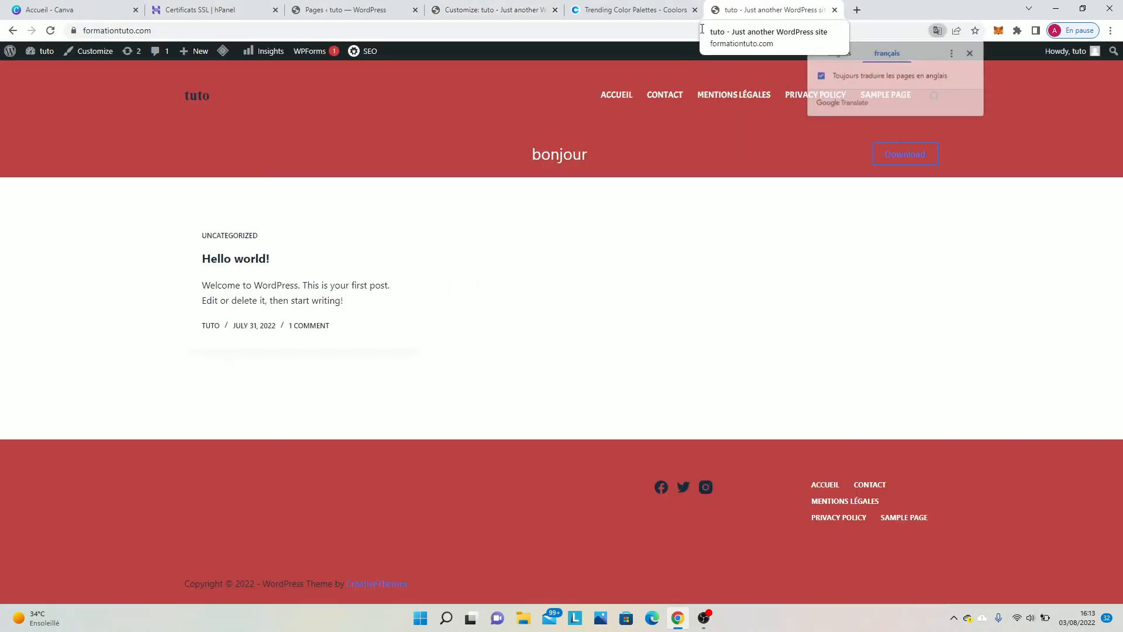
click(737, 225)
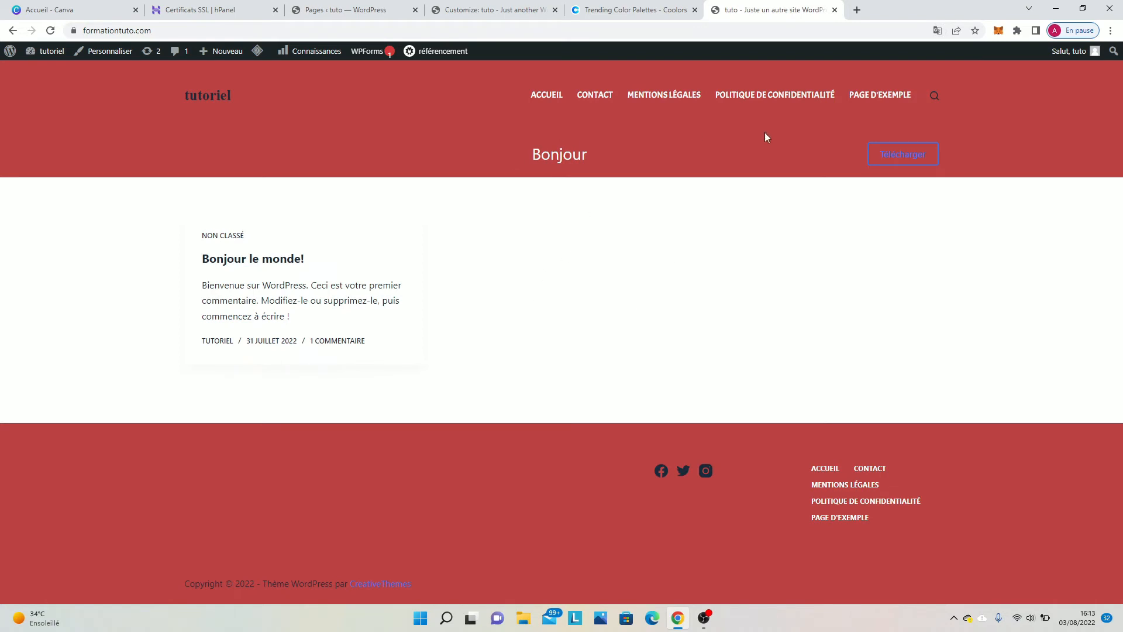
Test the header's Télécharger button and the Politique de confidentialité and Accueil navigation links on the live site.
click(913, 157)
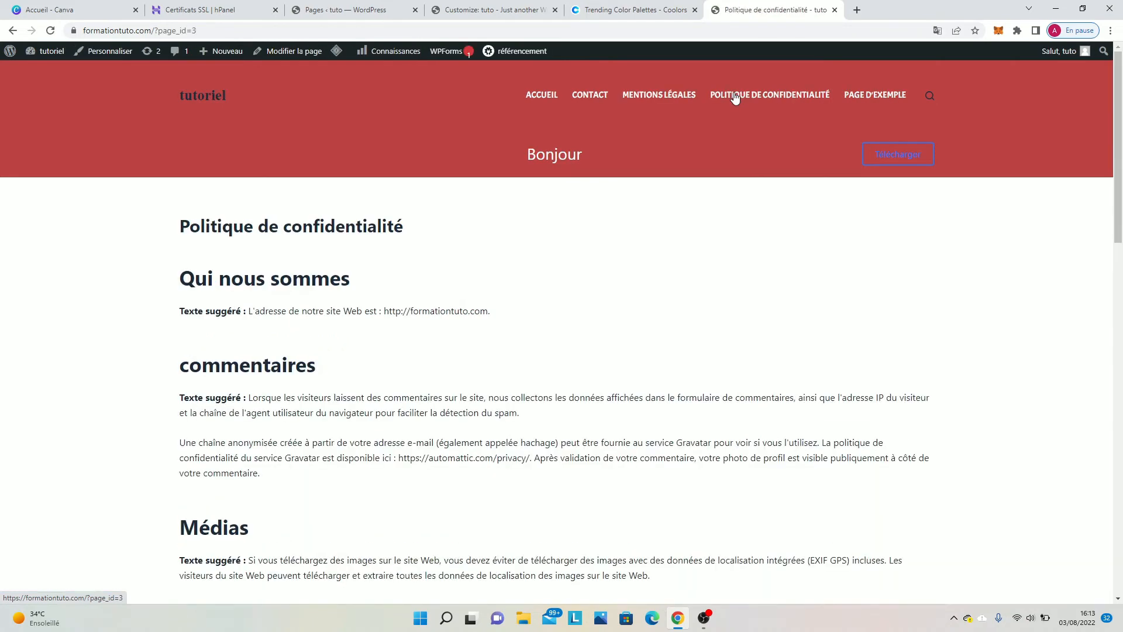
click(545, 97)
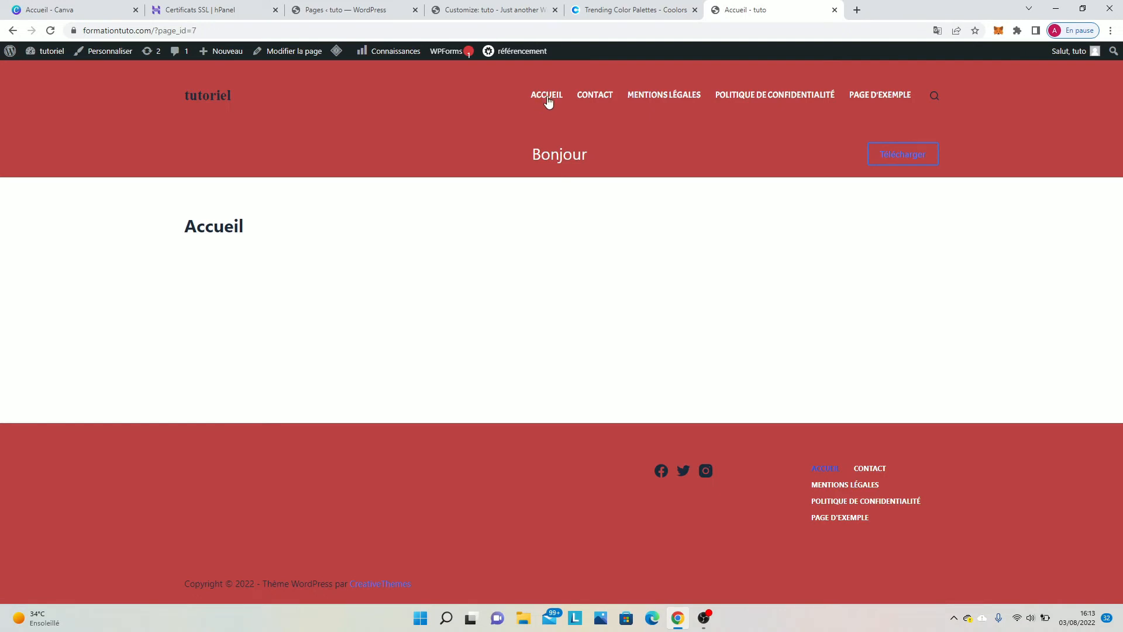
click(914, 156)
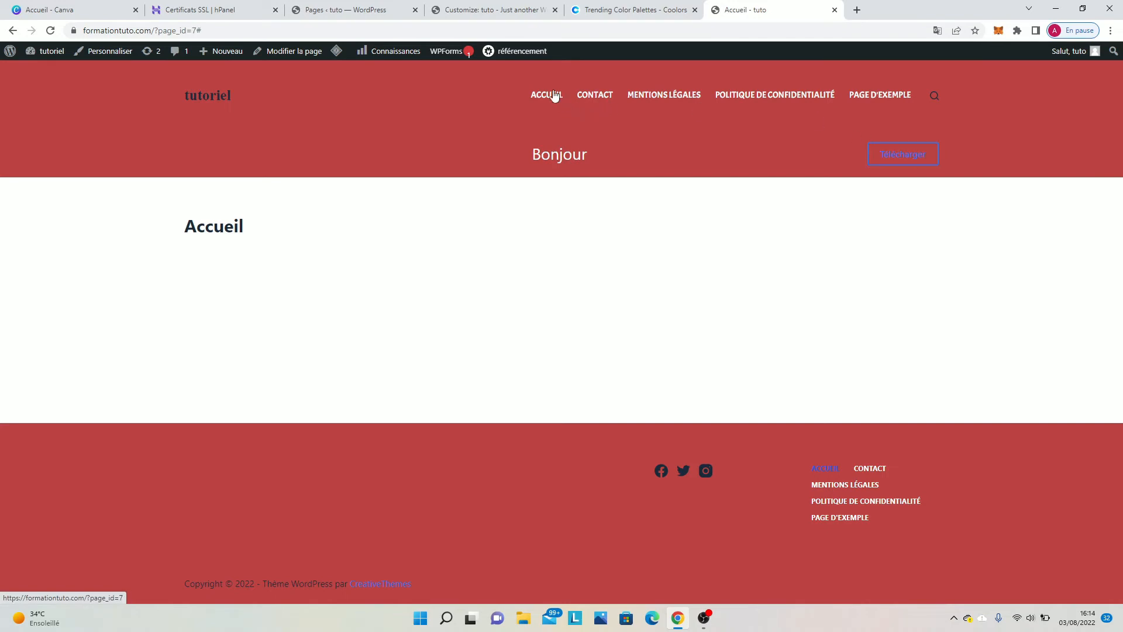
Return to the WordPress admin and create a navigation menu named Menu 1.
click(506, 6)
click(353, 7)
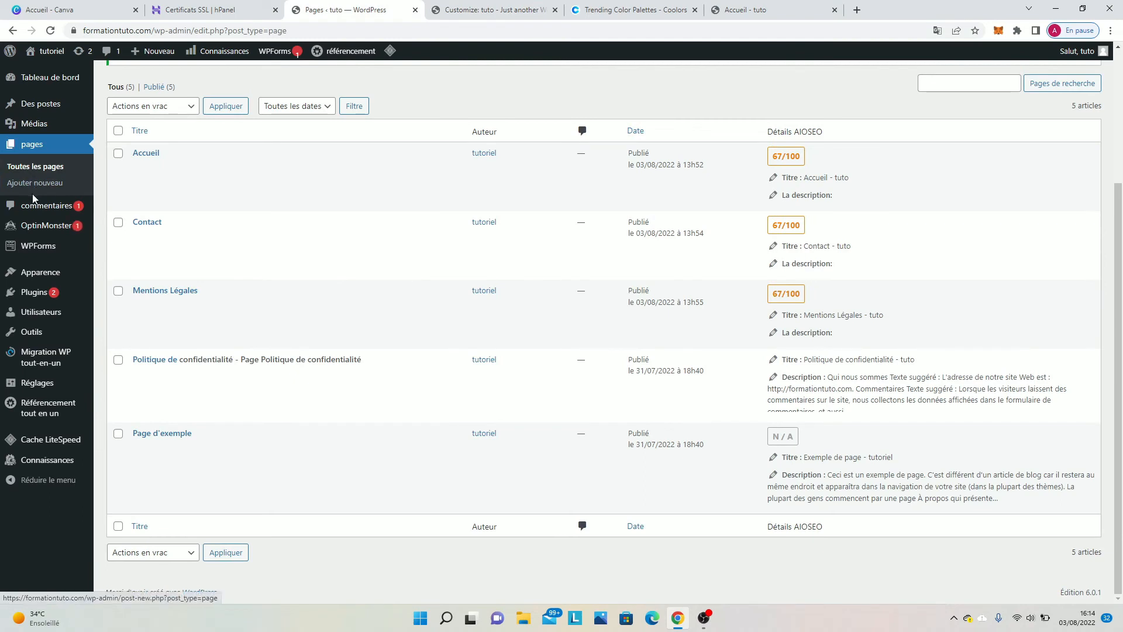
mouse_move(57, 273)
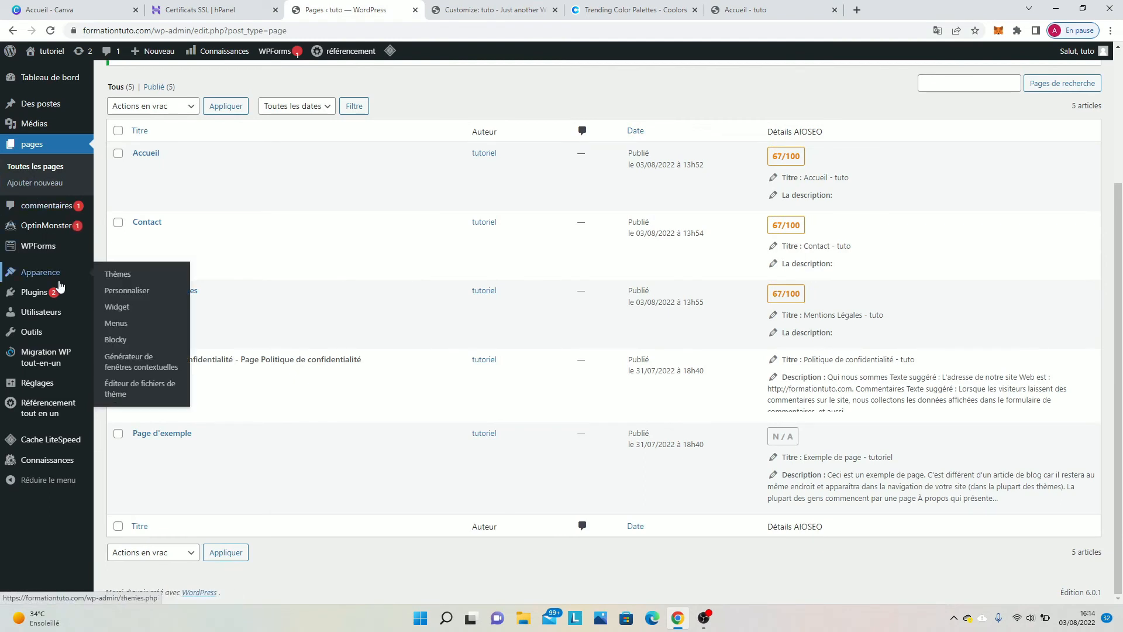
click(136, 326)
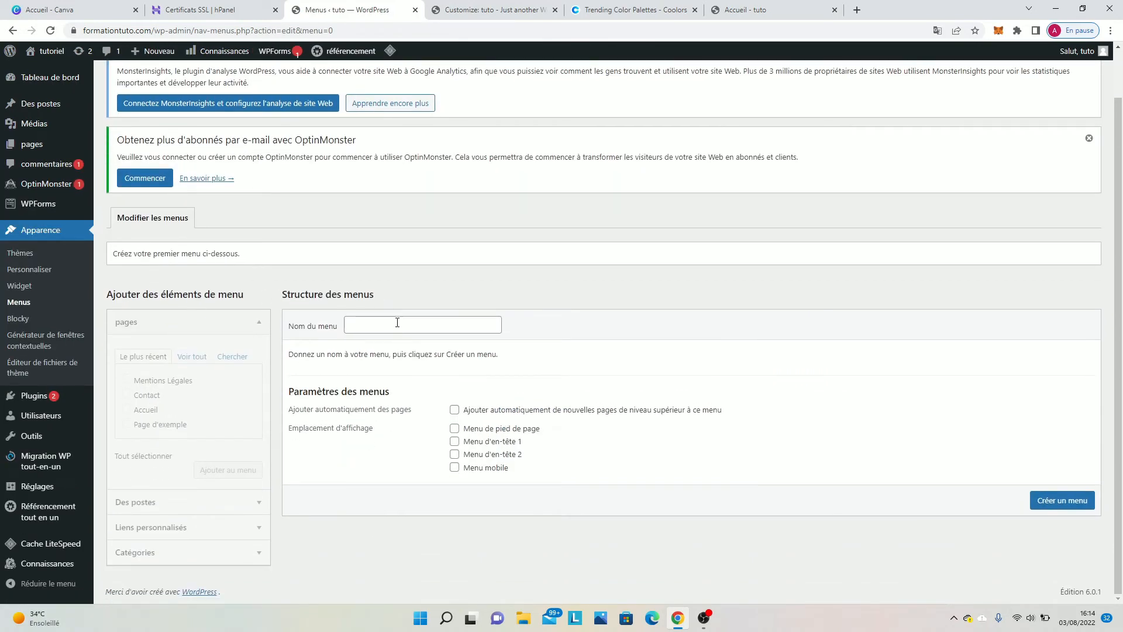
click(349, 323)
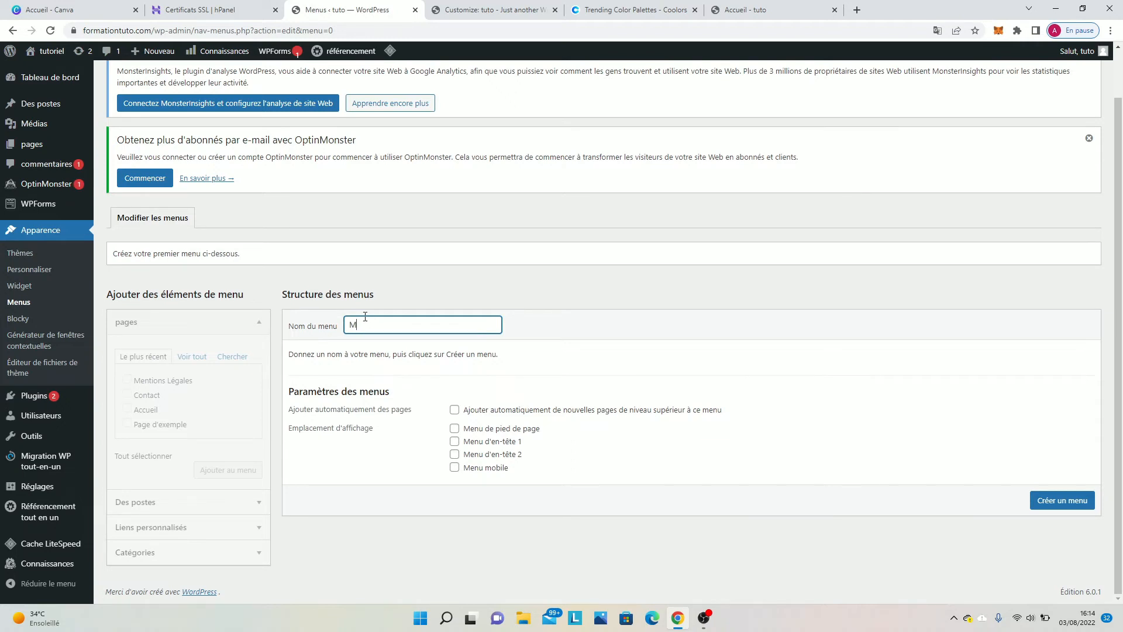
text(ena)
click(1065, 507)
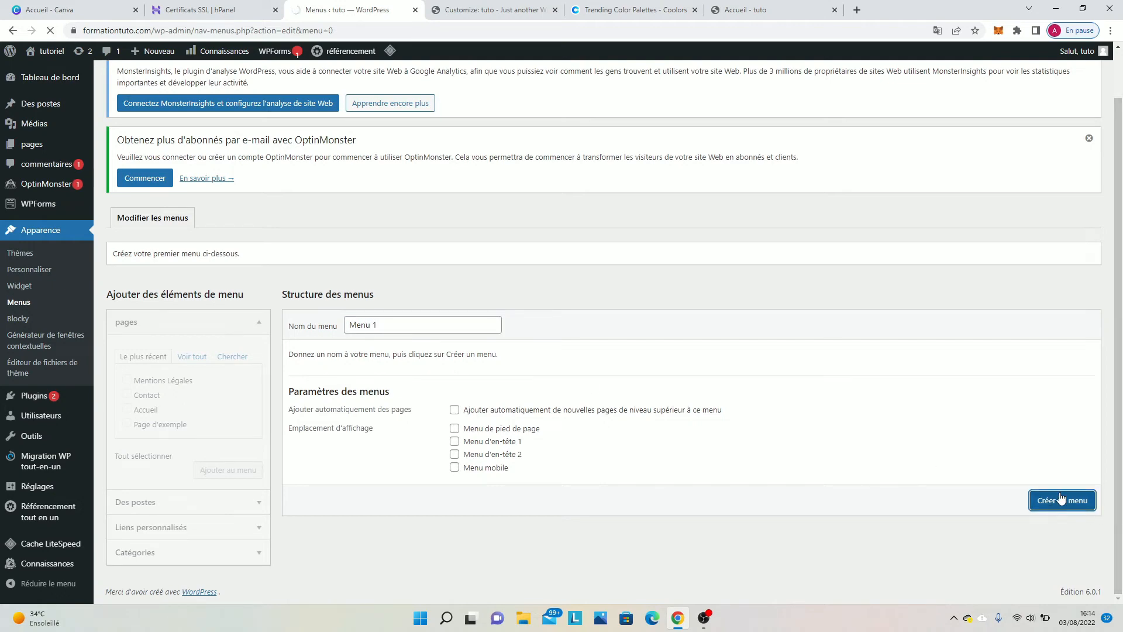
Add the Mentions Légales, Contact and Accueil pages to Menu 1.
scroll(422, 374, down, 2)
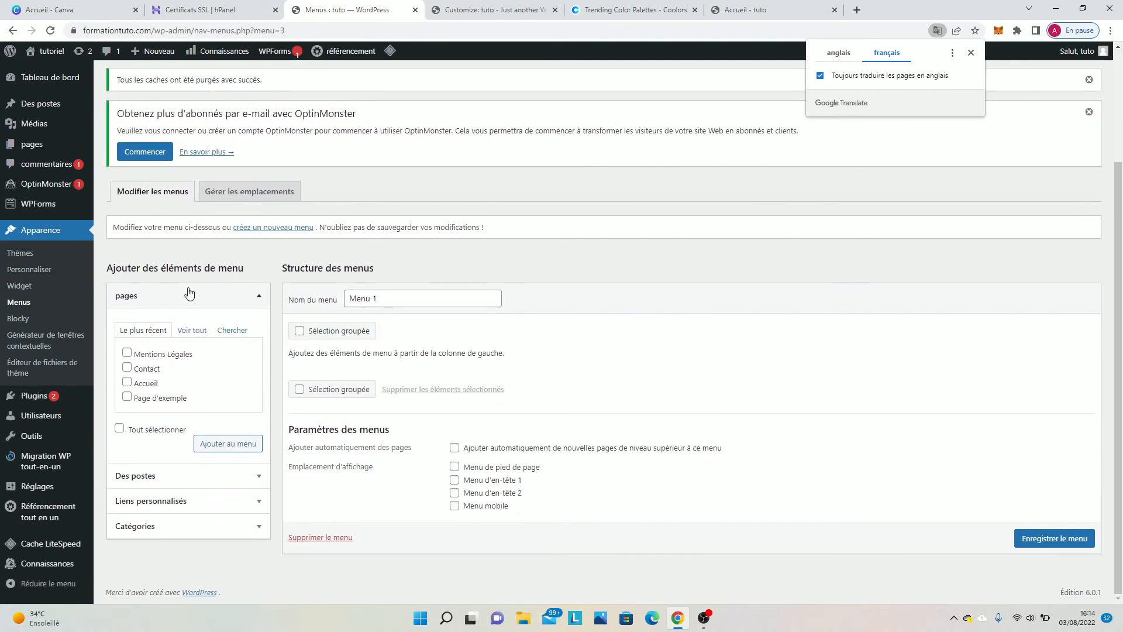
click(170, 297)
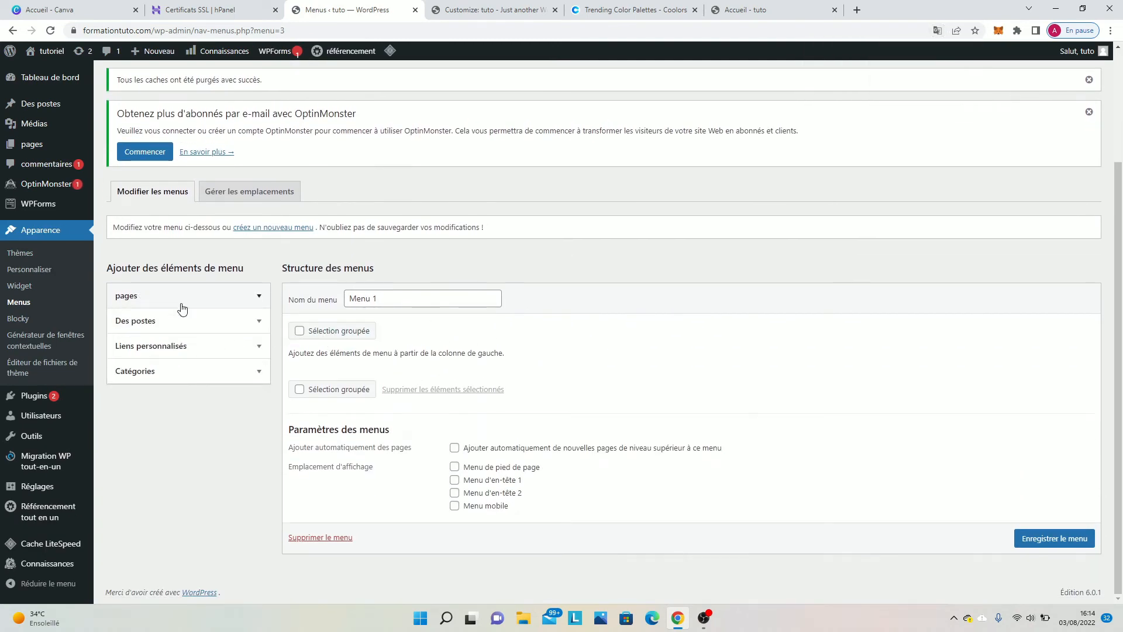
click(181, 305)
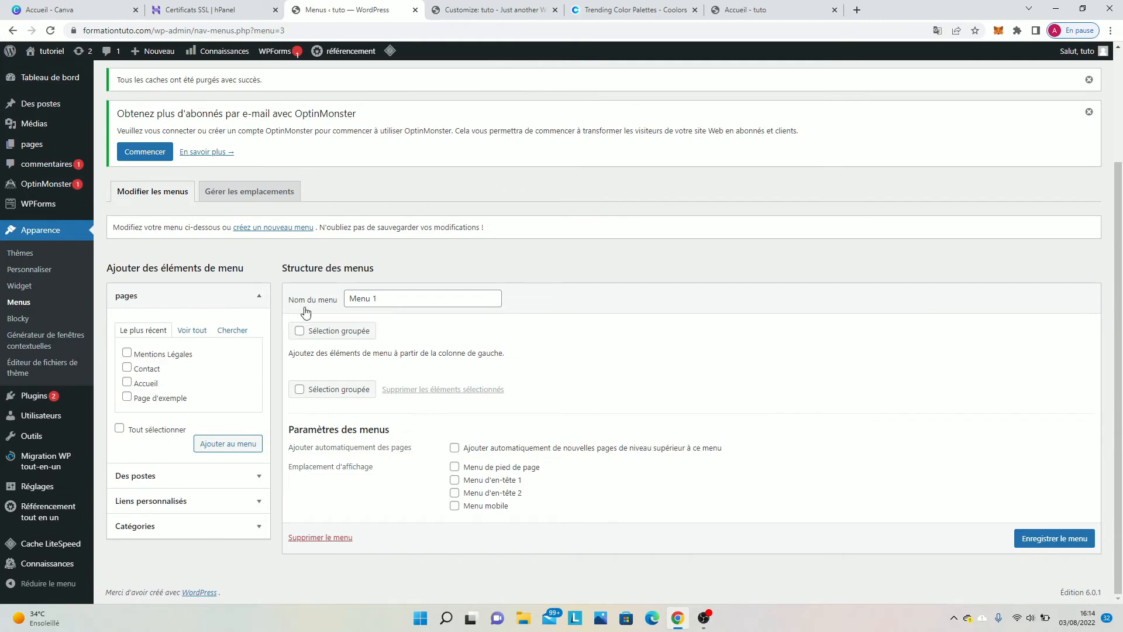
click(127, 381)
click(127, 366)
click(126, 353)
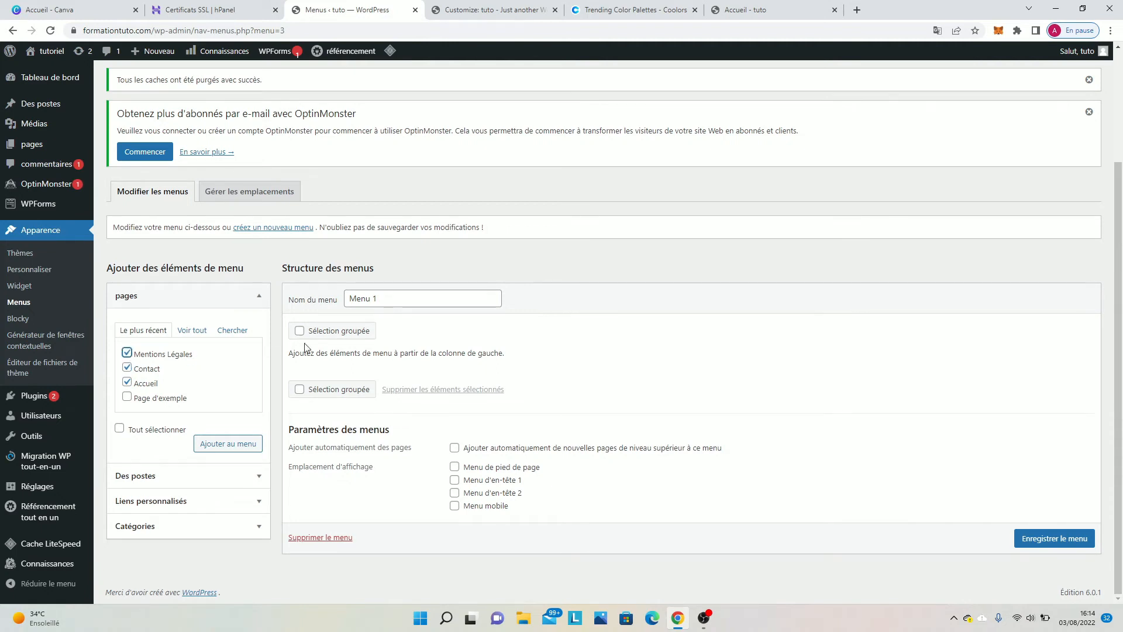
click(230, 445)
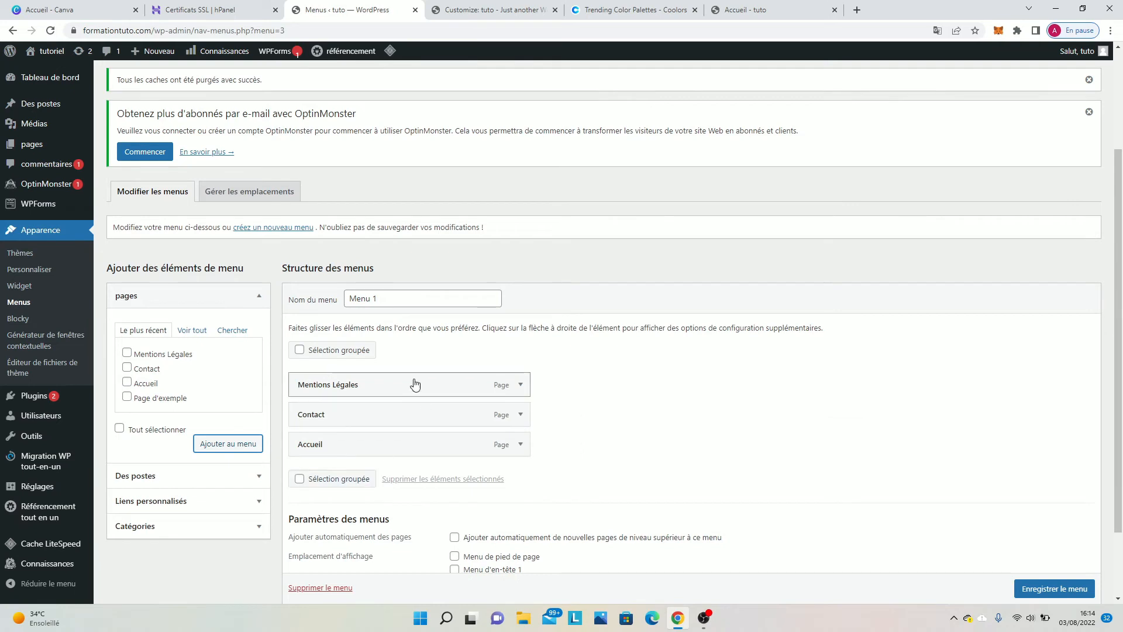
Examine the settings of the Mentions Légales and Accueil menu items, and the category and custom link options for Menu 1.
scroll(430, 375, down, 1)
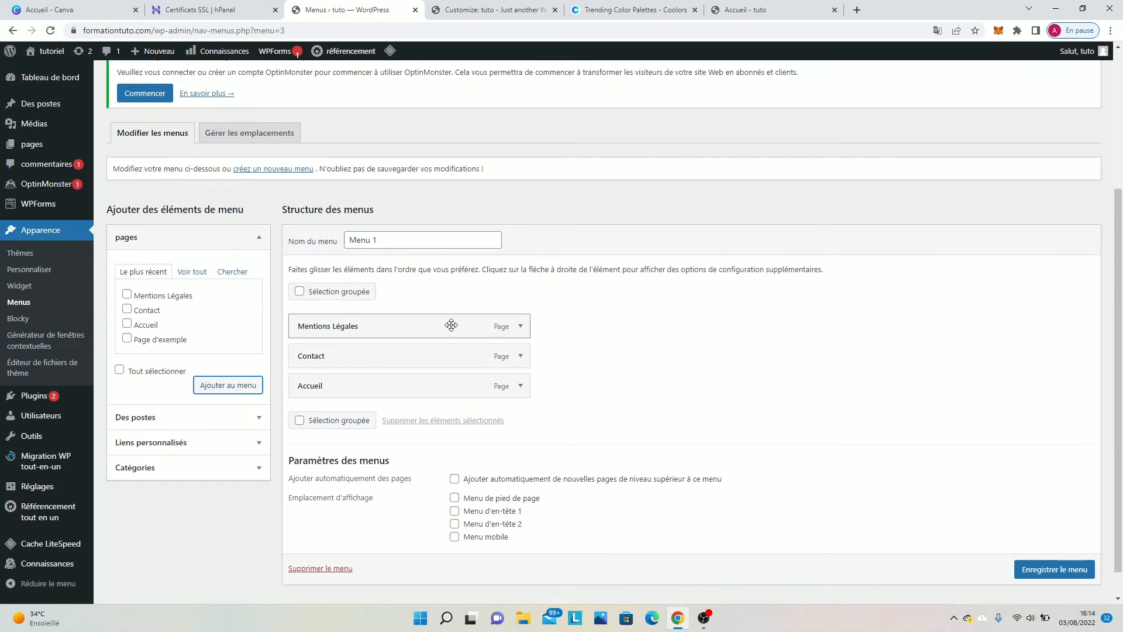
click(520, 330)
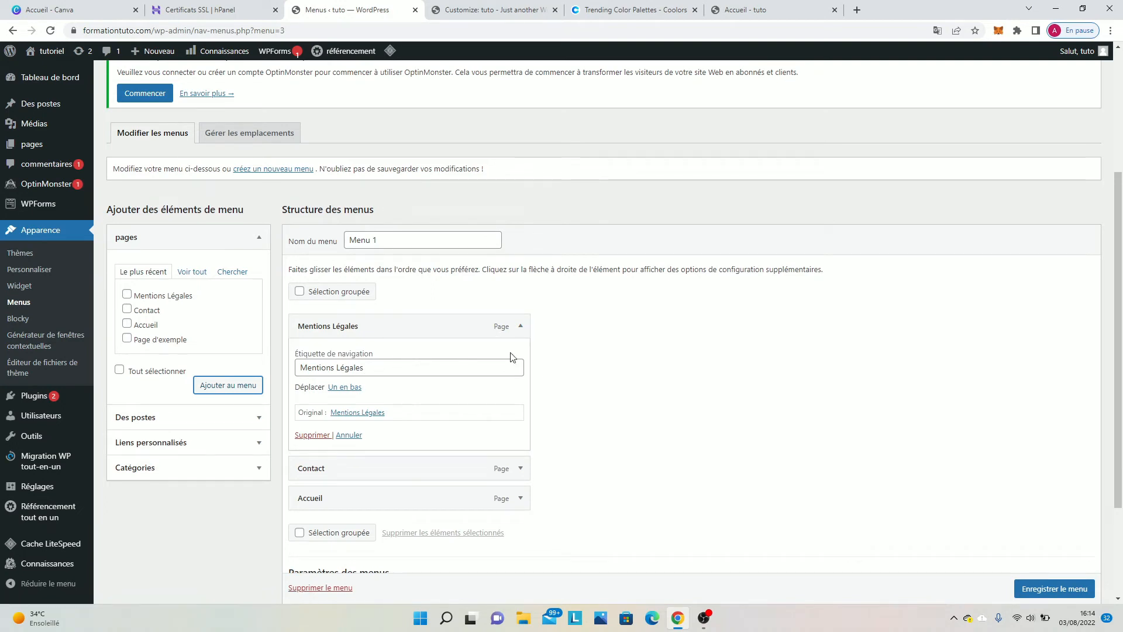
click(518, 325)
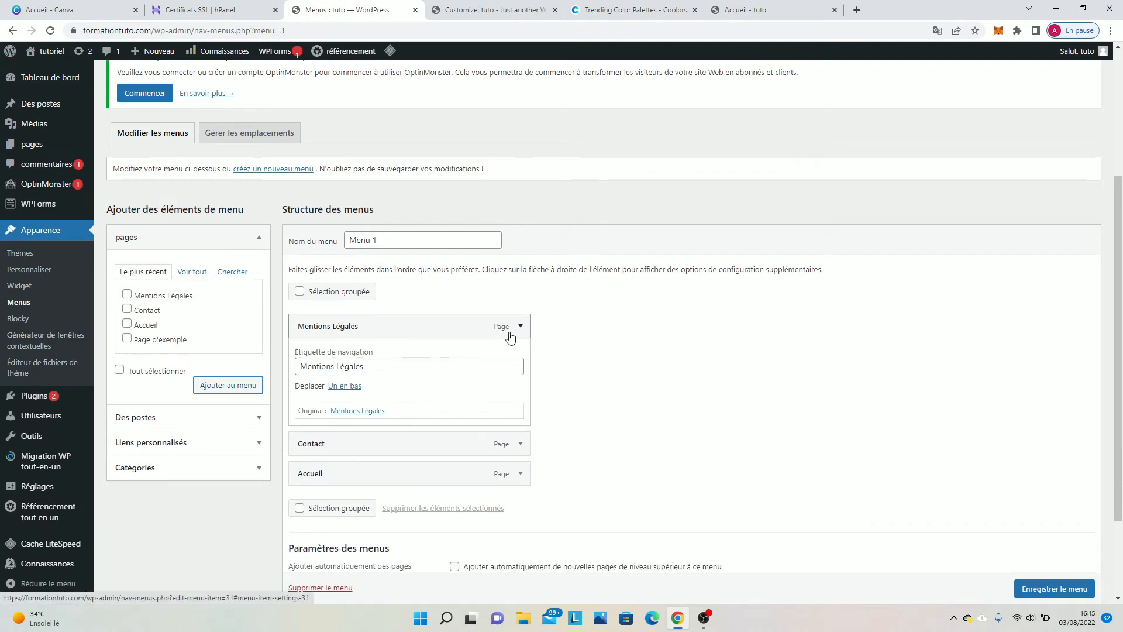
click(520, 386)
scroll(408, 347, down, 2)
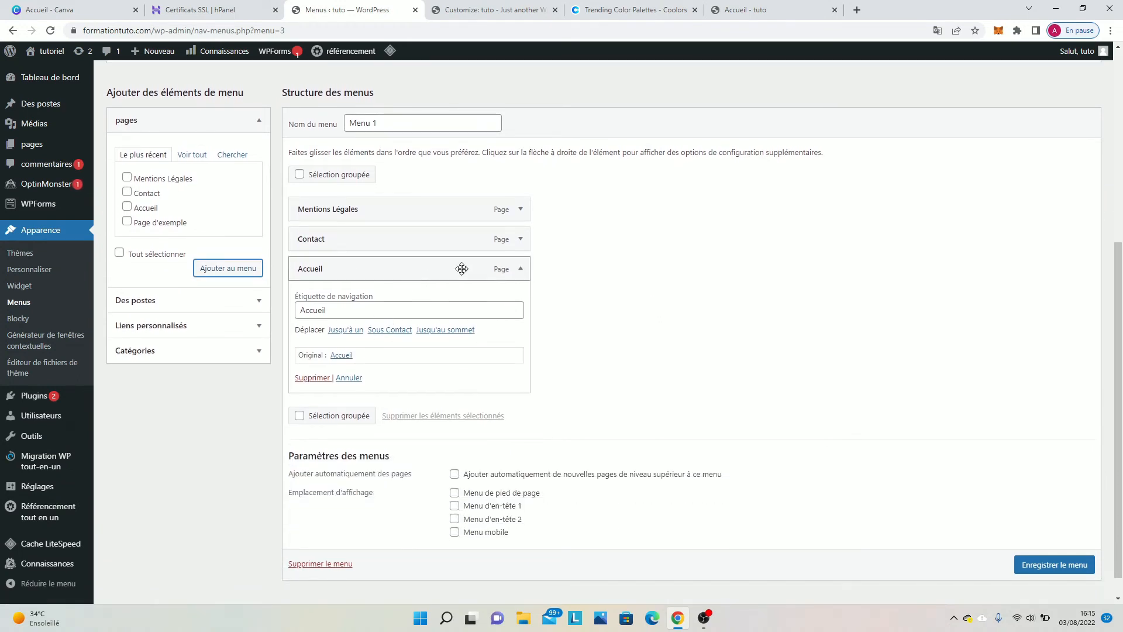
click(520, 270)
click(196, 434)
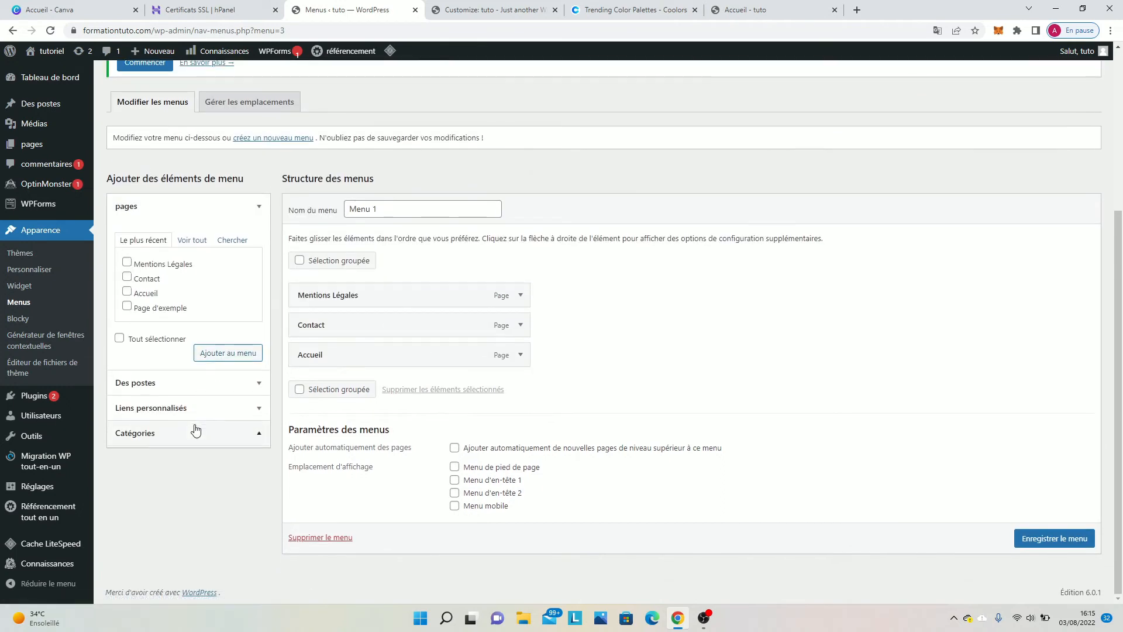
click(230, 259)
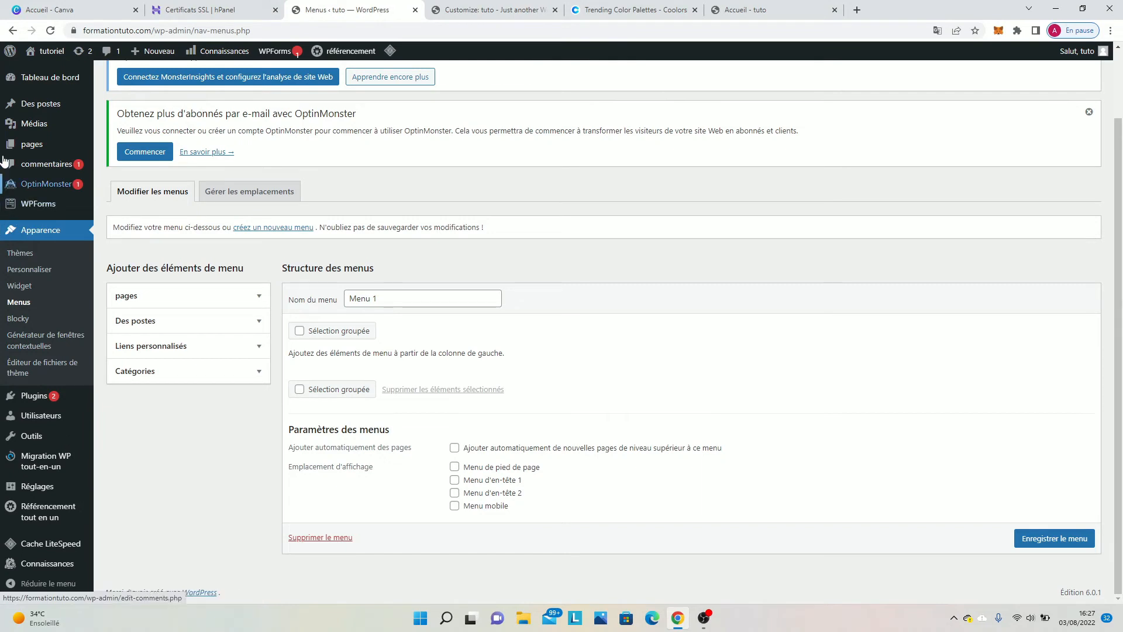
Add a post category named Répliques de fusils d'airsoft with the parent category set to Aucun.
mouse_move(15, 128)
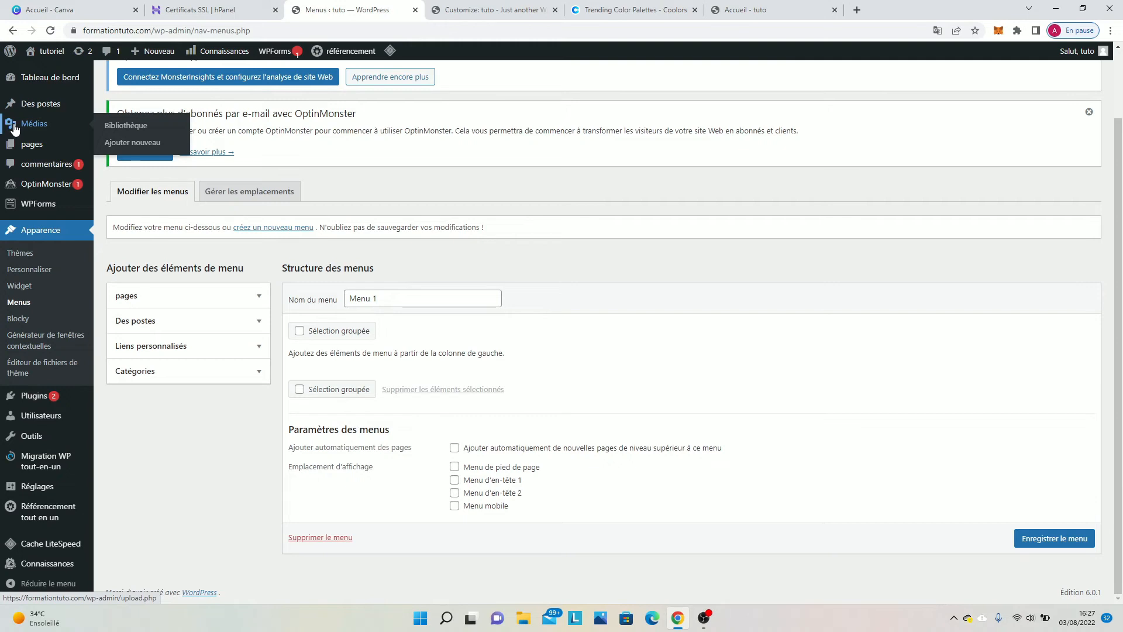
mouse_move(53, 105)
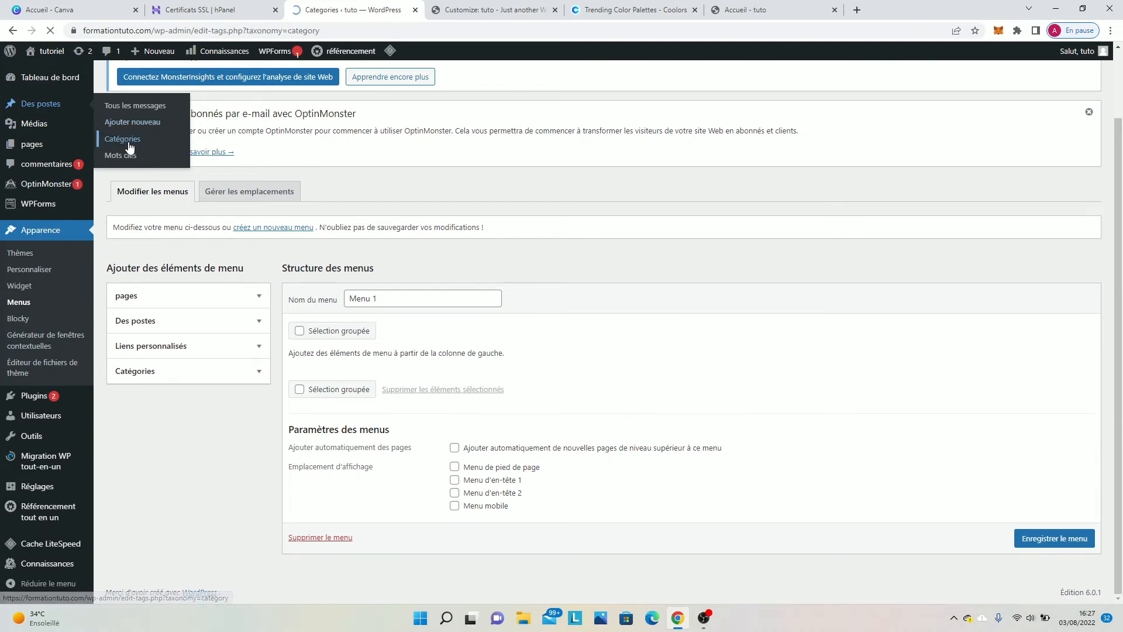
scroll(221, 225, down, 2)
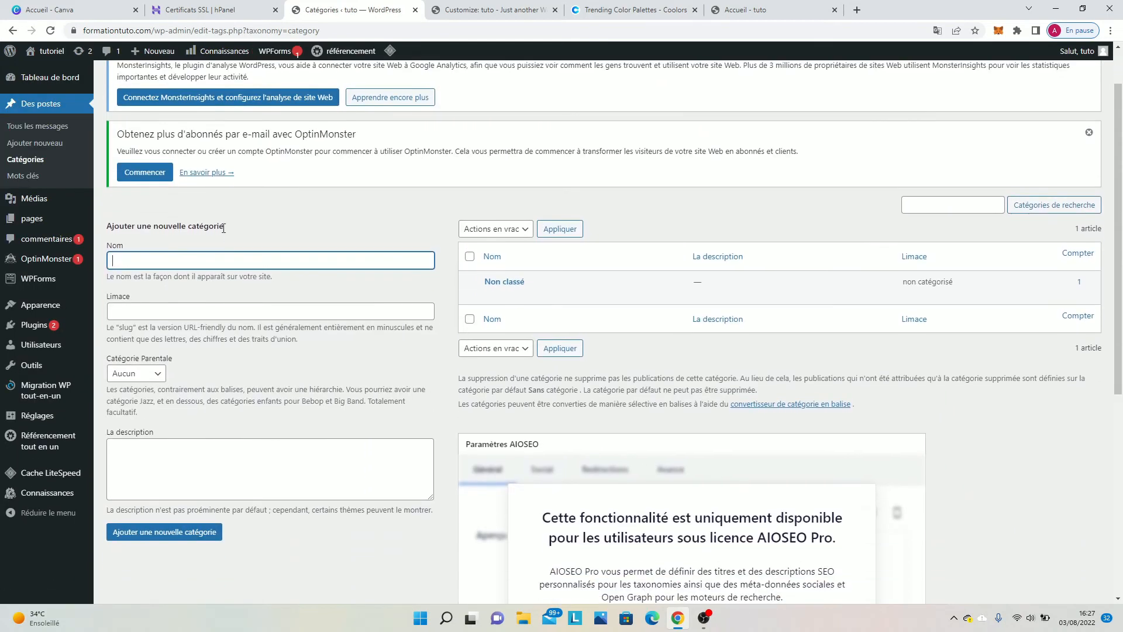
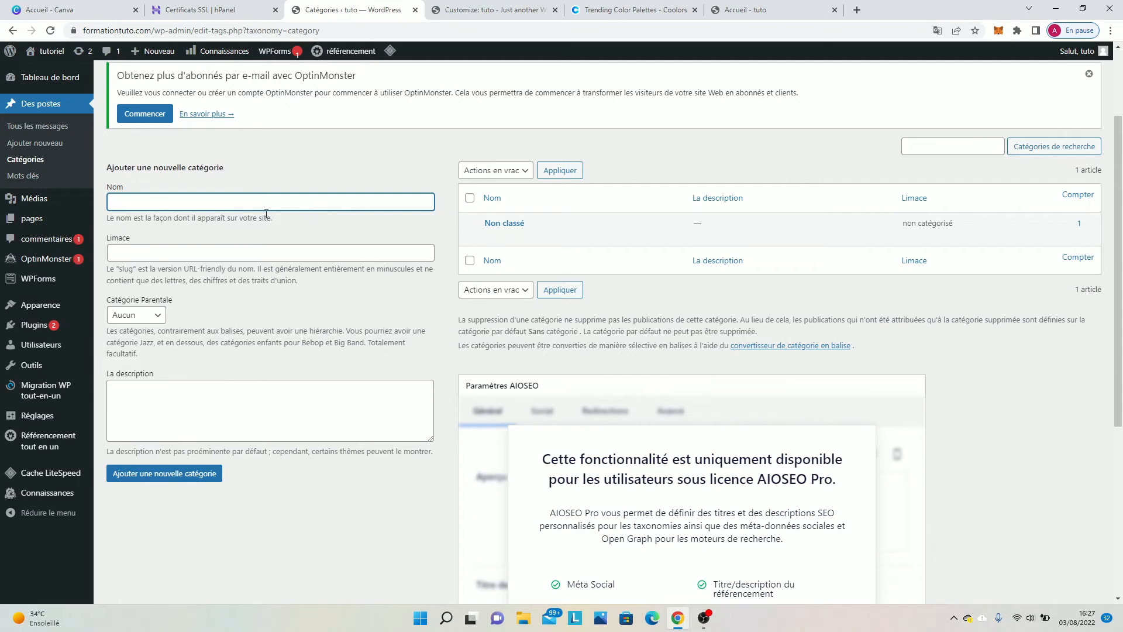
text(Répliques de fusils d'airsoft)
click(140, 317)
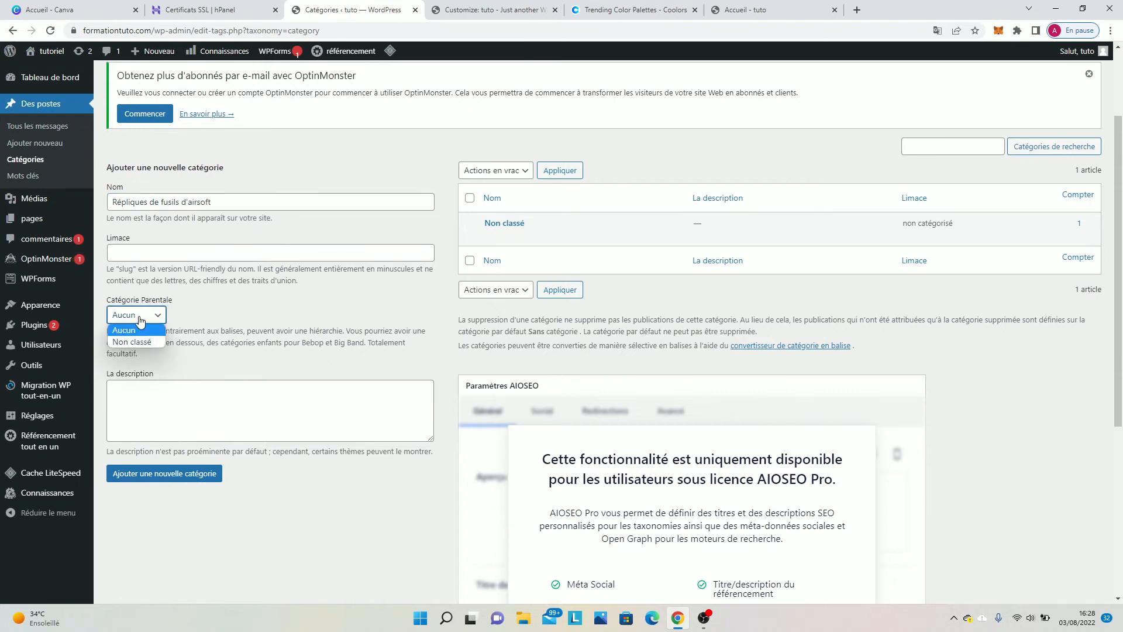
click(136, 330)
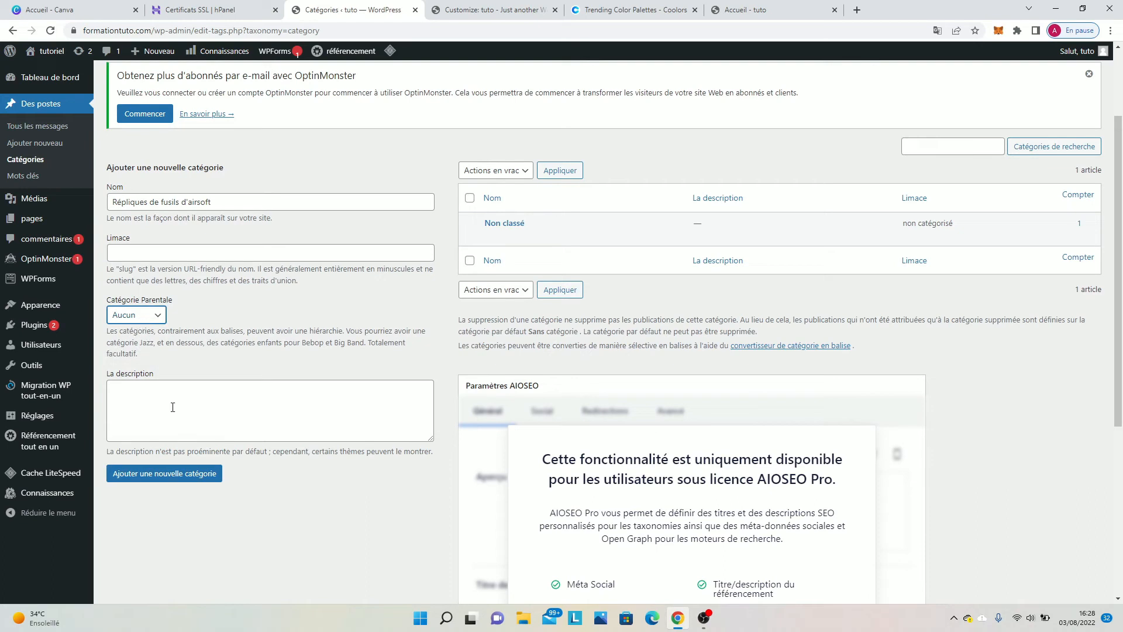
click(167, 473)
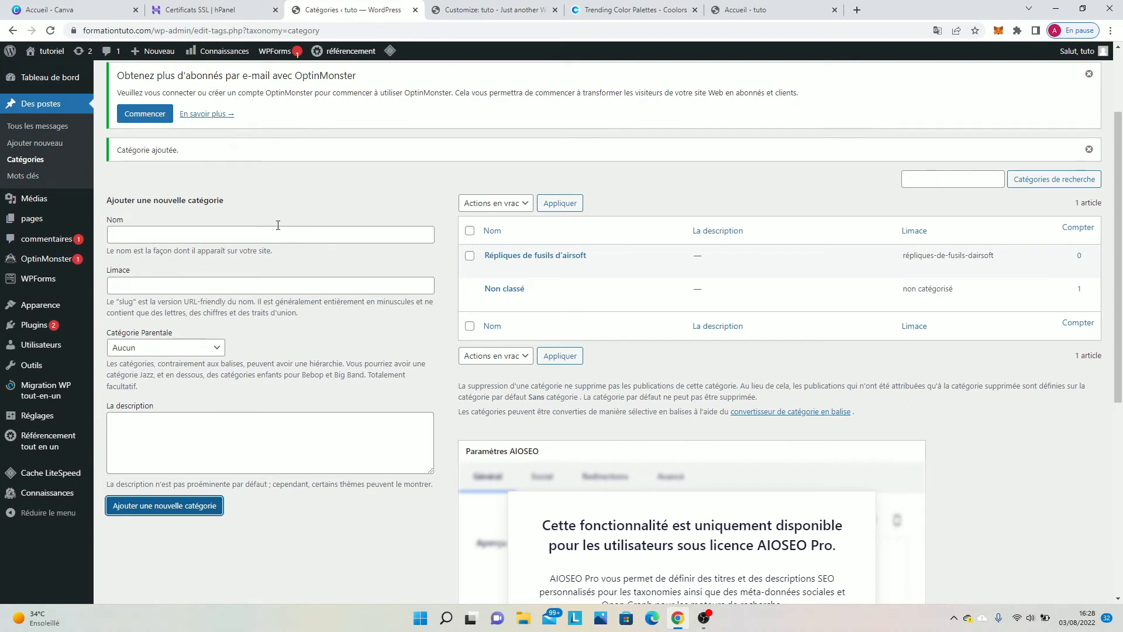
Add a post category named Répliques de pistolets d'airsoft.
click(285, 232)
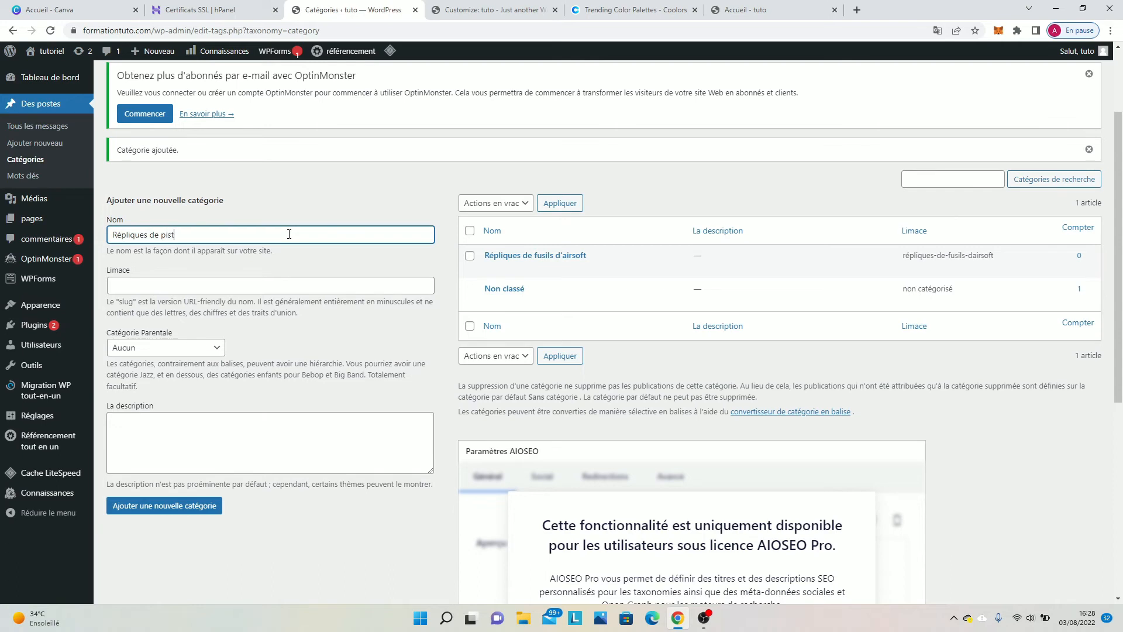
text(airsoft)
click(151, 506)
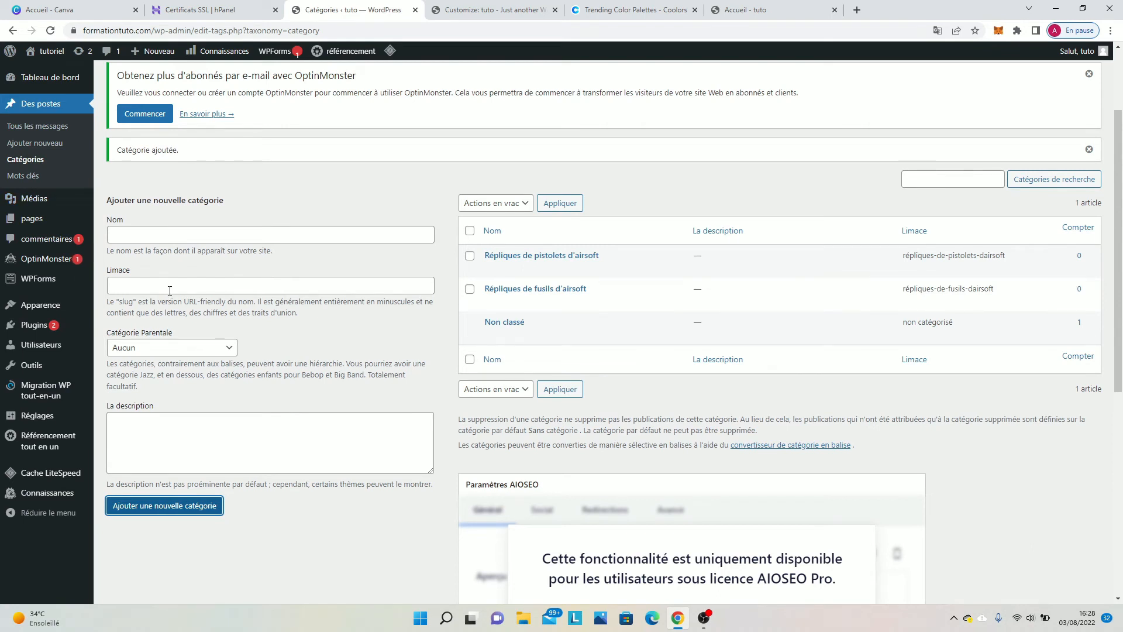
Add a post category named équipement d'airsoft.
click(178, 245)
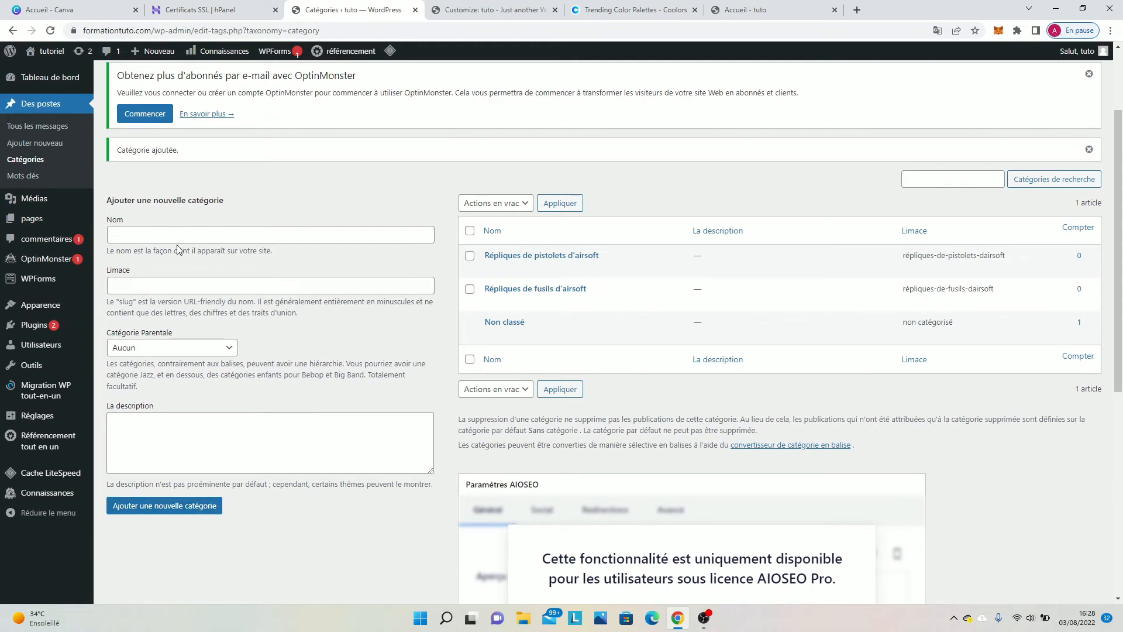
click(181, 233)
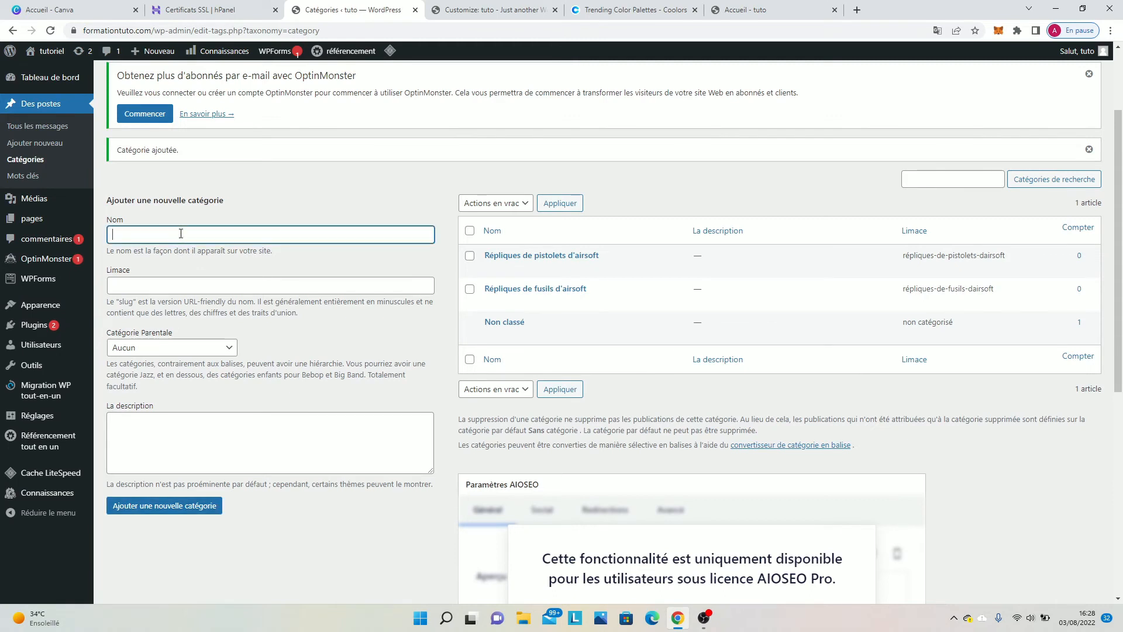
text(équipement d'airsoft)
click(170, 507)
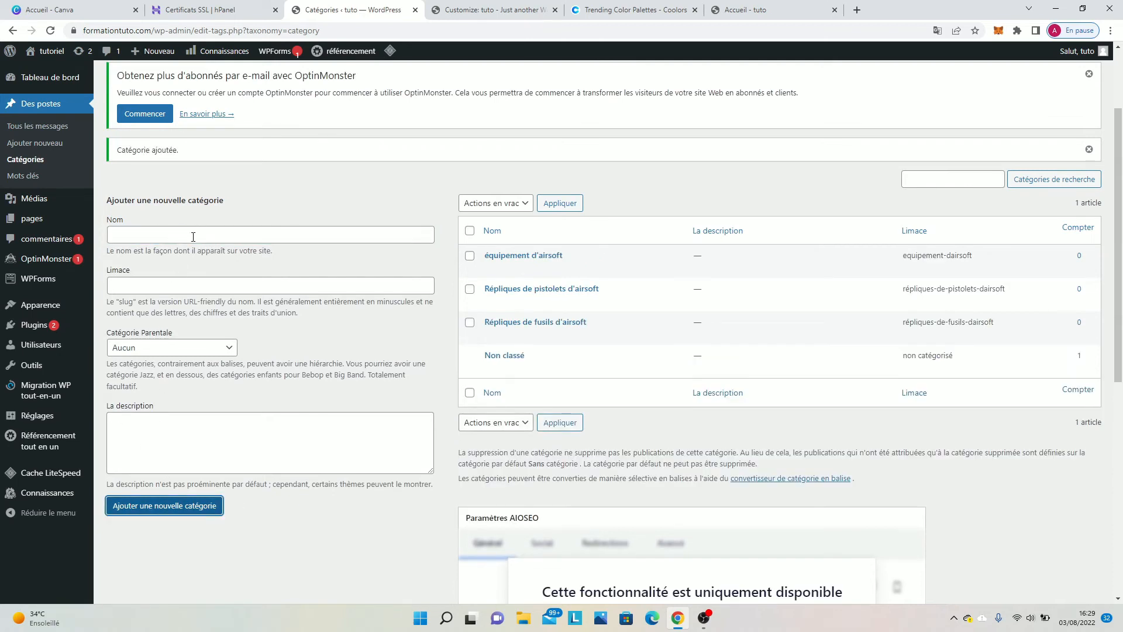
Add a post category named Munitions d'airsoft.
text(M)
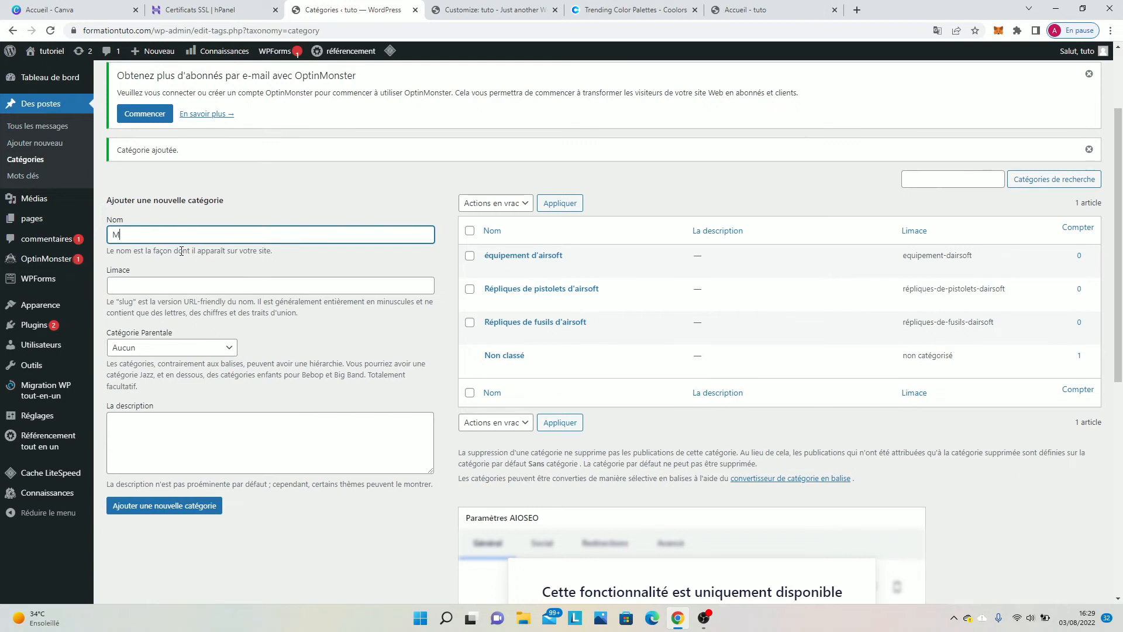
text(unitions d'airsoft)
click(183, 516)
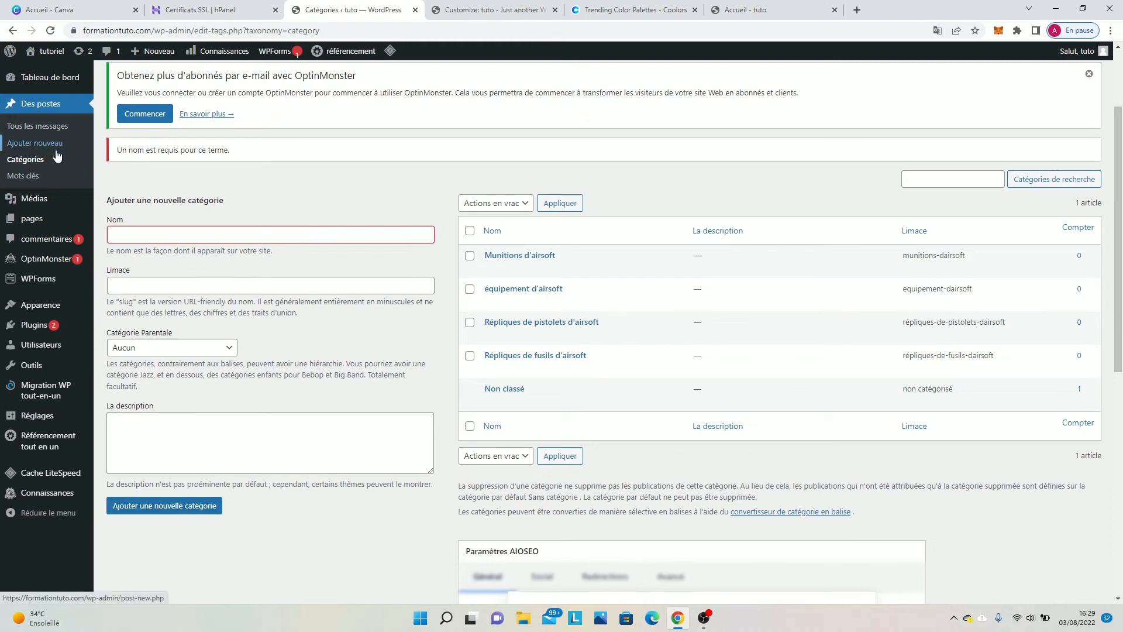
Open the post tags page (Mots clés) and look over the form for adding a new tag.
click(31, 181)
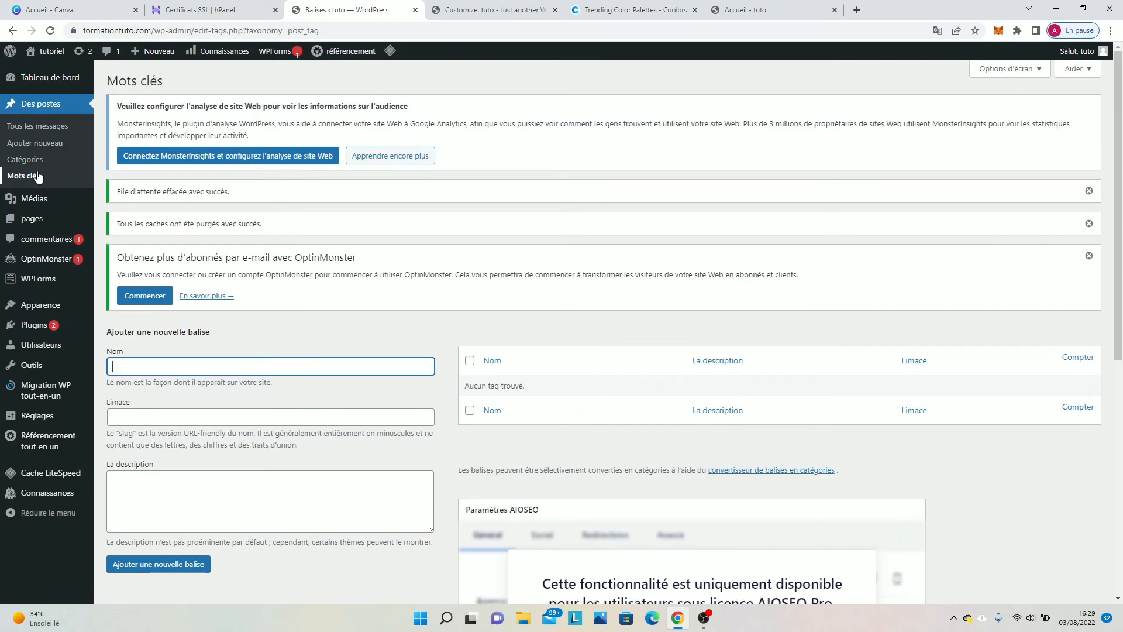
scroll(186, 223, down, 3)
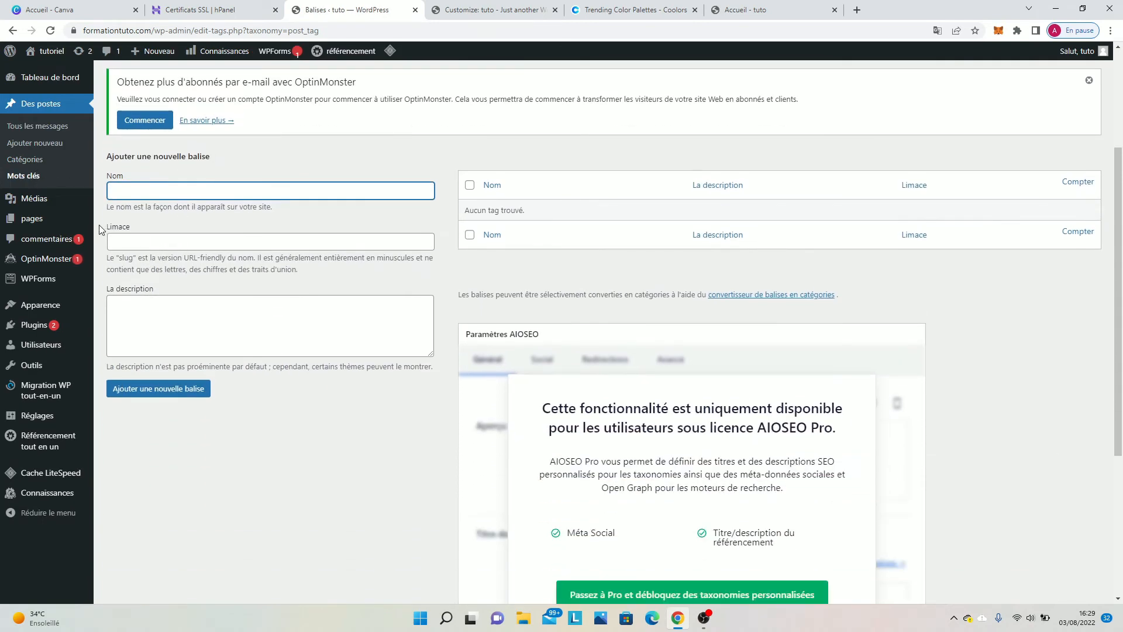
Open the Menus page of the site's appearance settings to edit Menu 1.
mouse_move(18, 305)
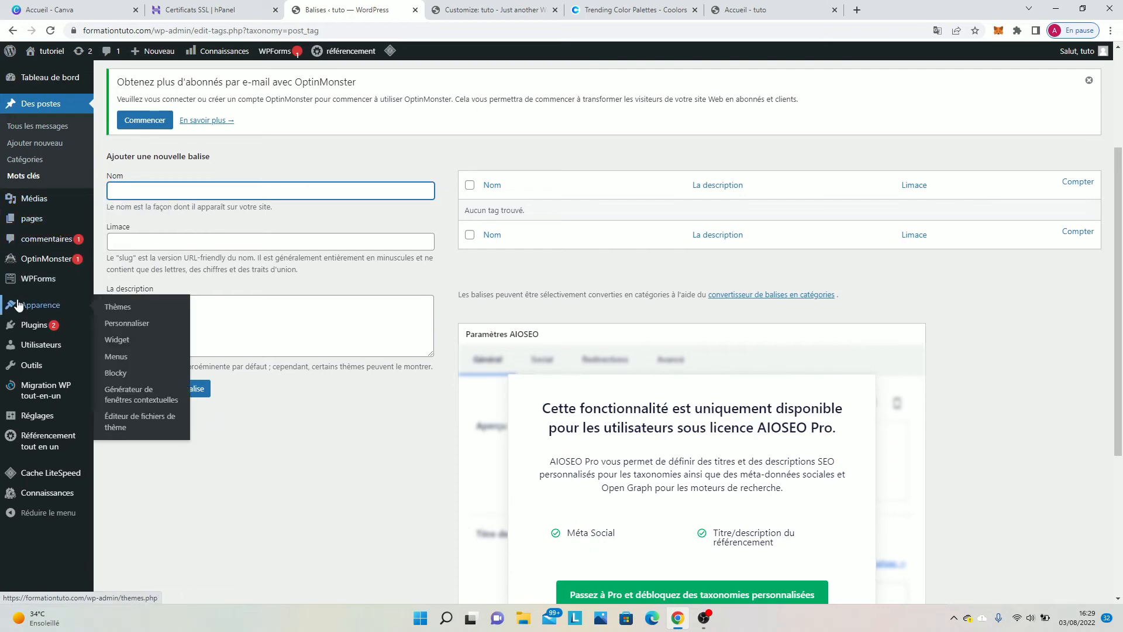
click(117, 356)
scroll(392, 278, down, 2)
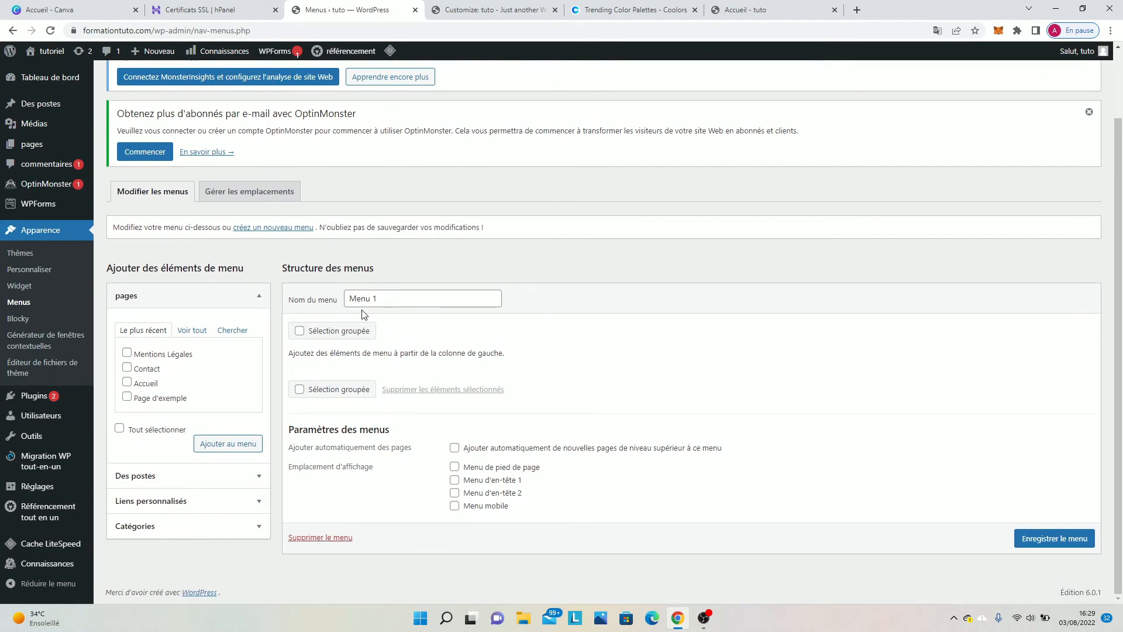
Reload the live site's home page, place its browser tab beside the Menus tab, and return to the menu editor.
click(496, 7)
click(629, 9)
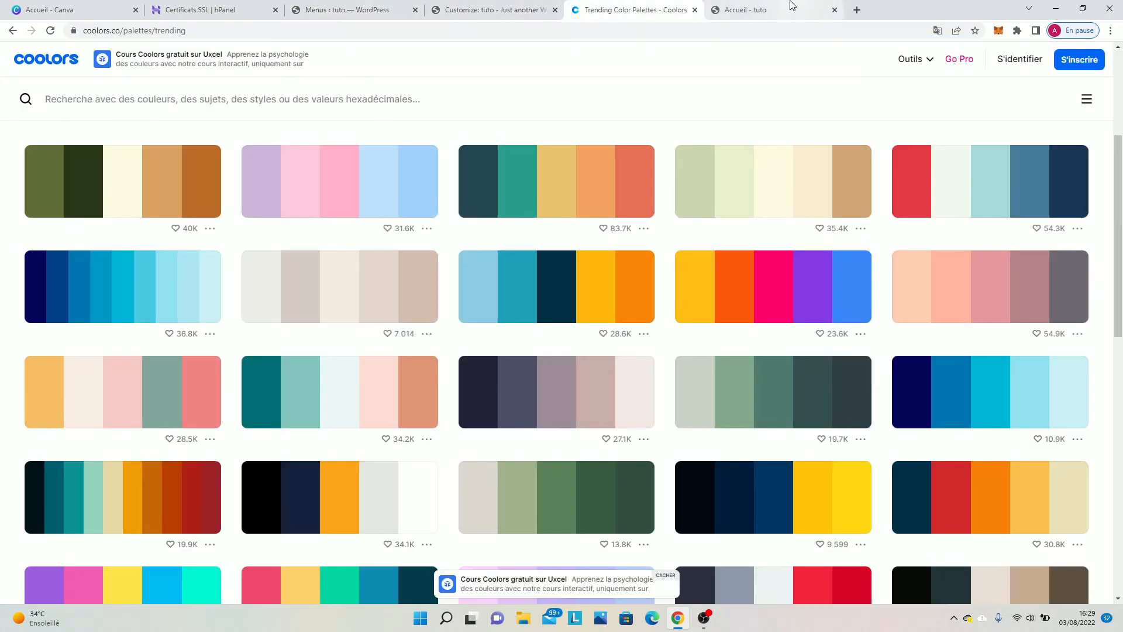
click(754, 9)
click(52, 30)
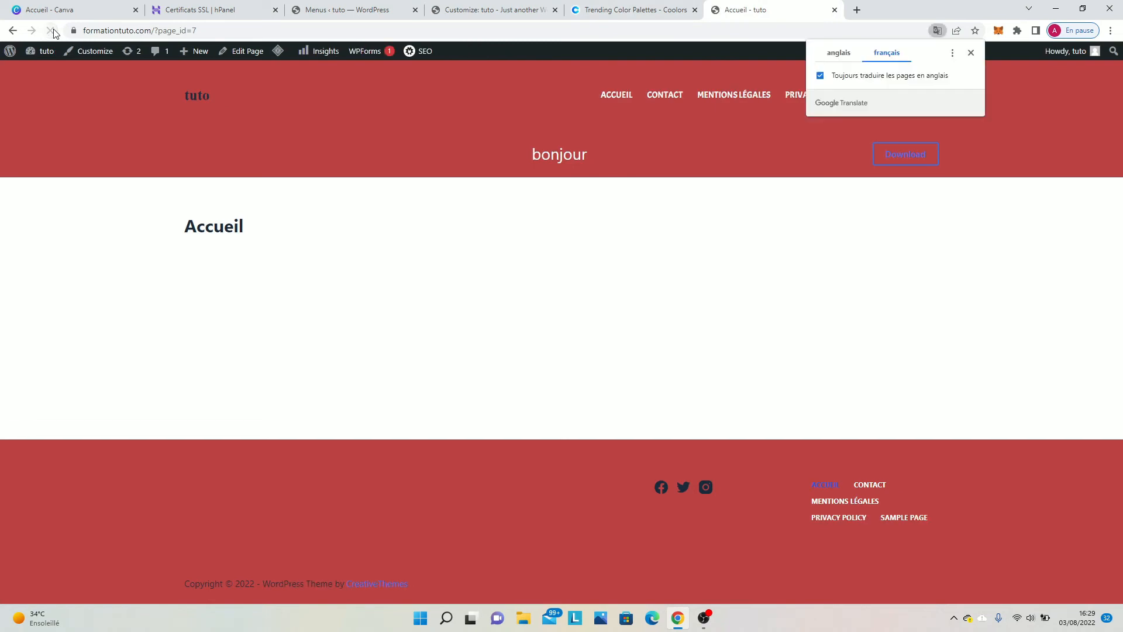
drag(728, 9, 358, 3)
click(358, 3)
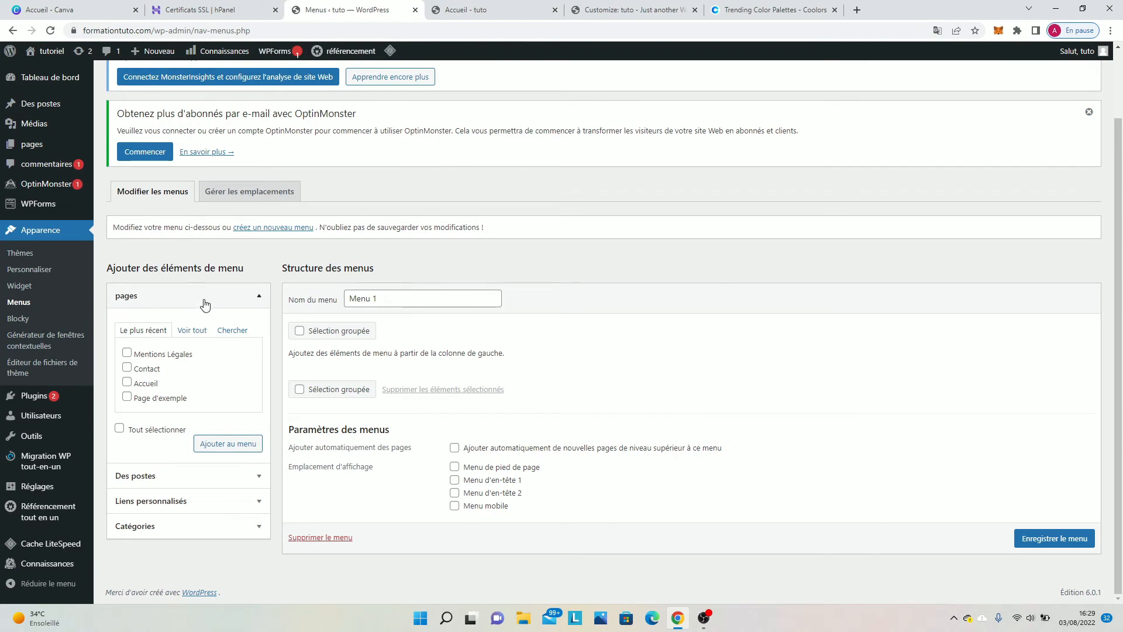
Assign Menu 1 to the display location Menu d'en-tête 1 and save the menu.
click(192, 331)
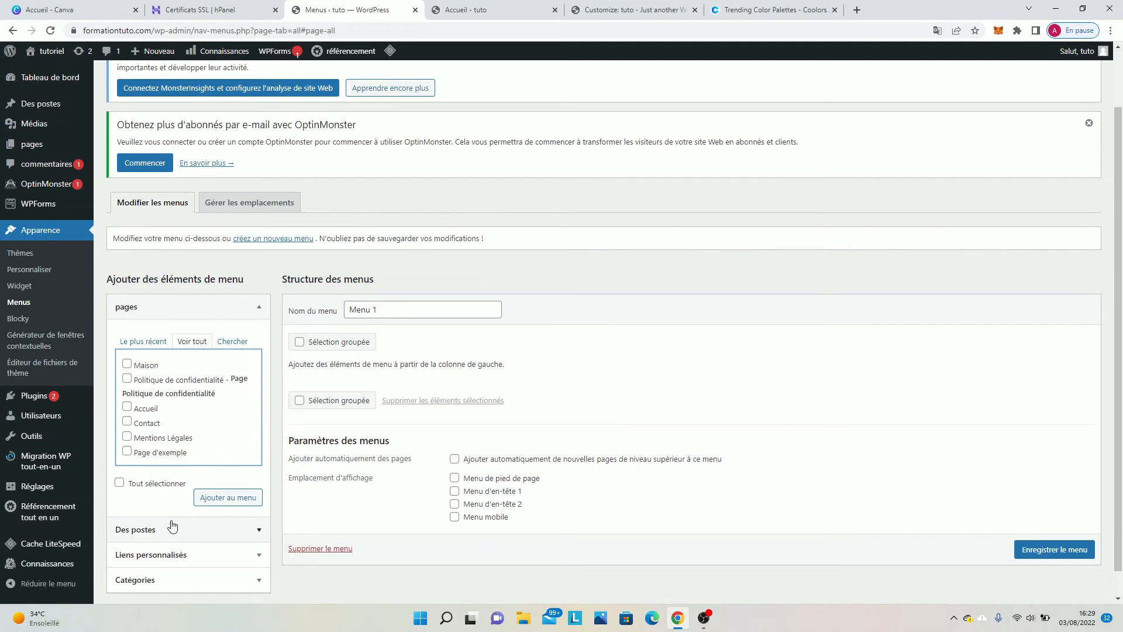
scroll(140, 448, down, 1)
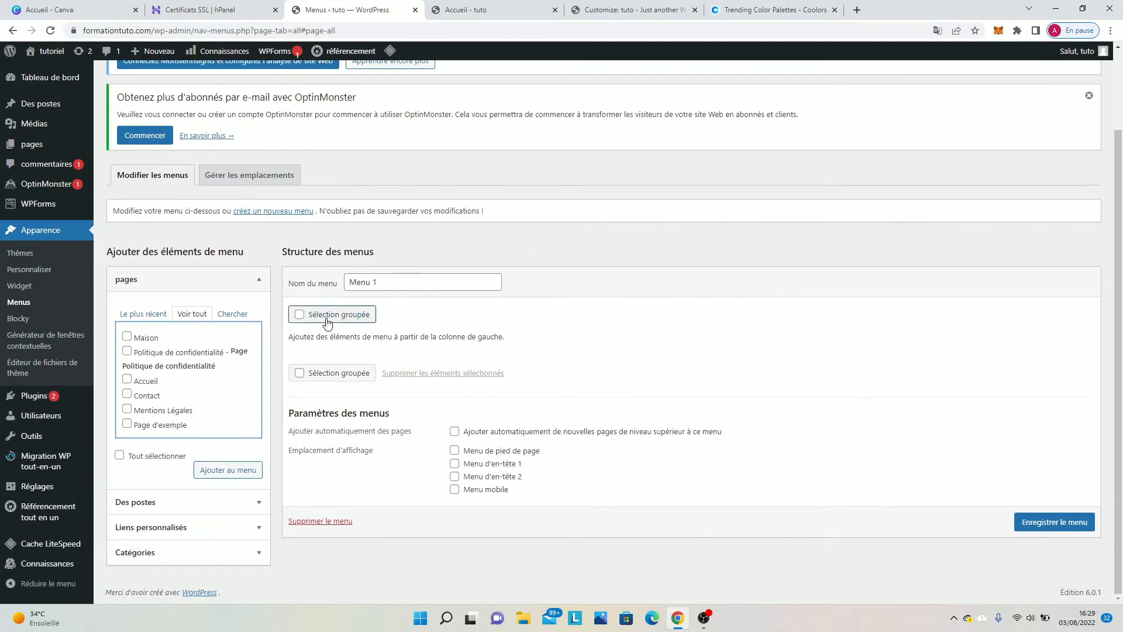
click(389, 285)
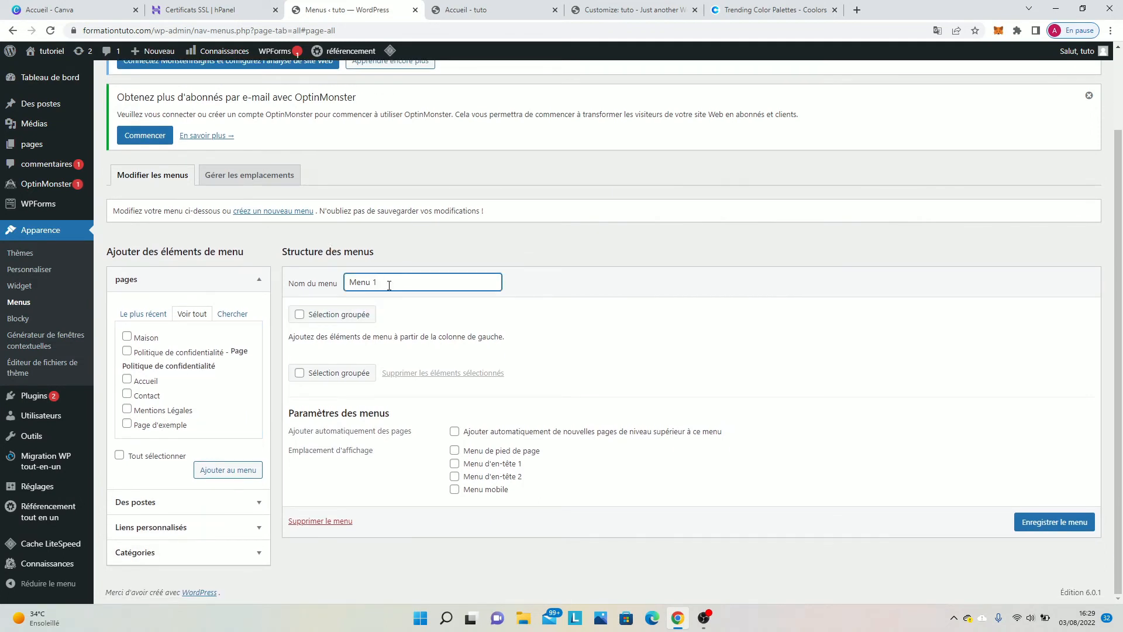
click(454, 465)
click(448, 8)
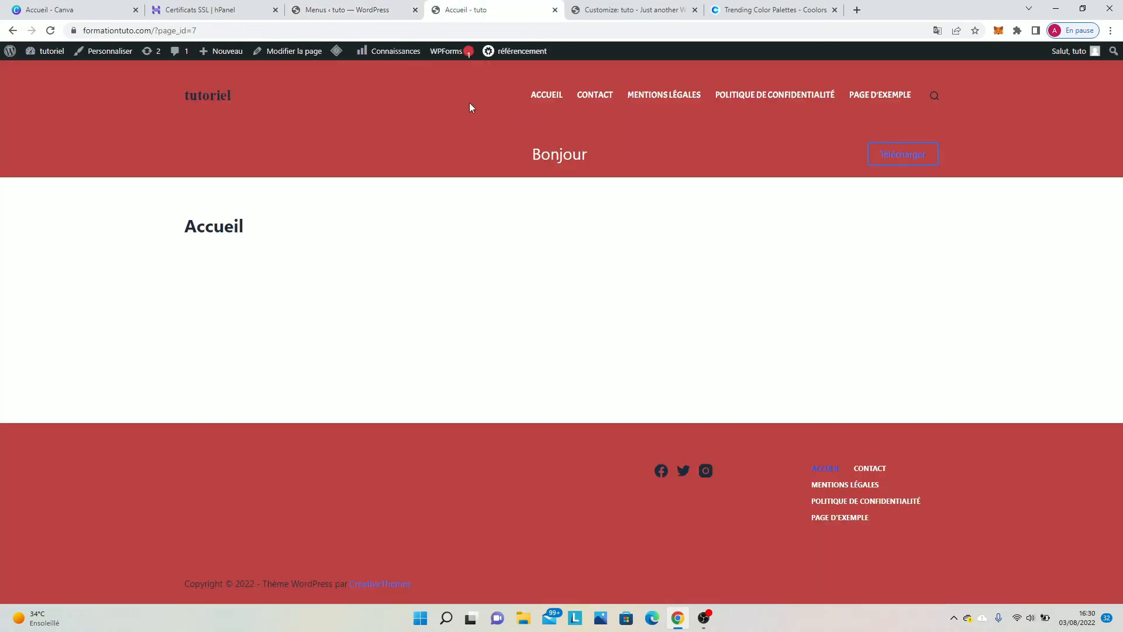
click(374, 10)
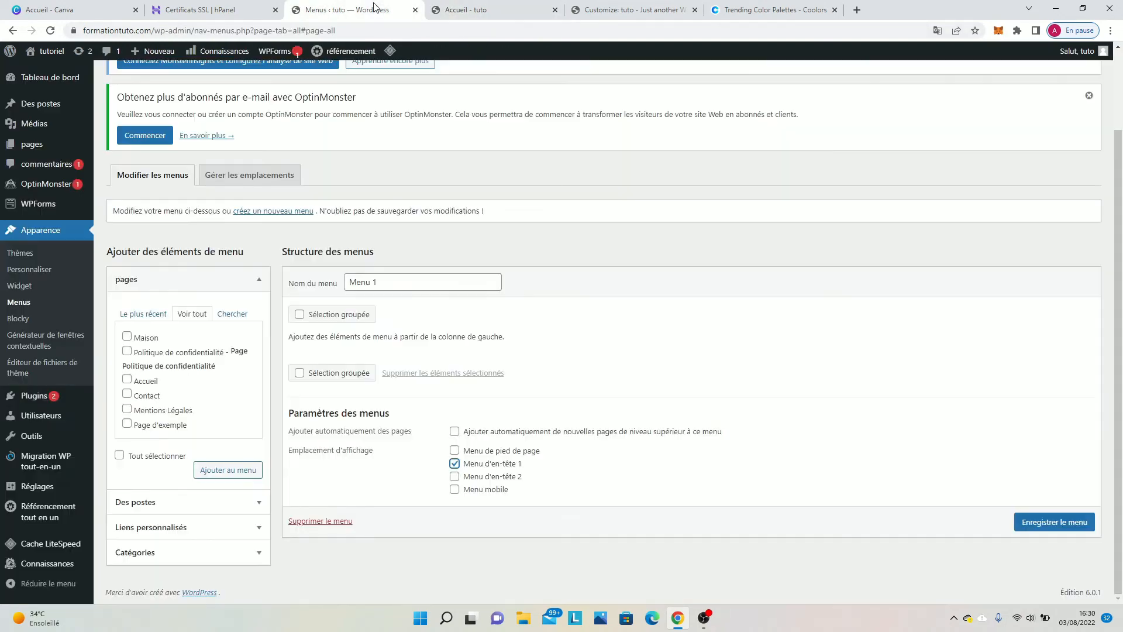
click(507, 8)
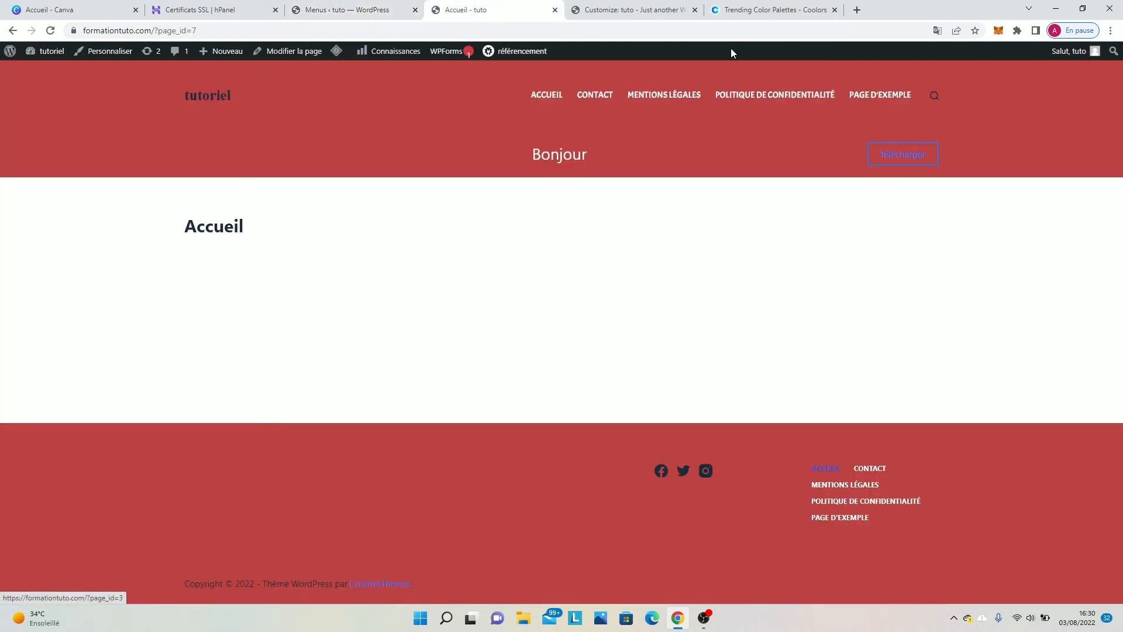
click(330, 9)
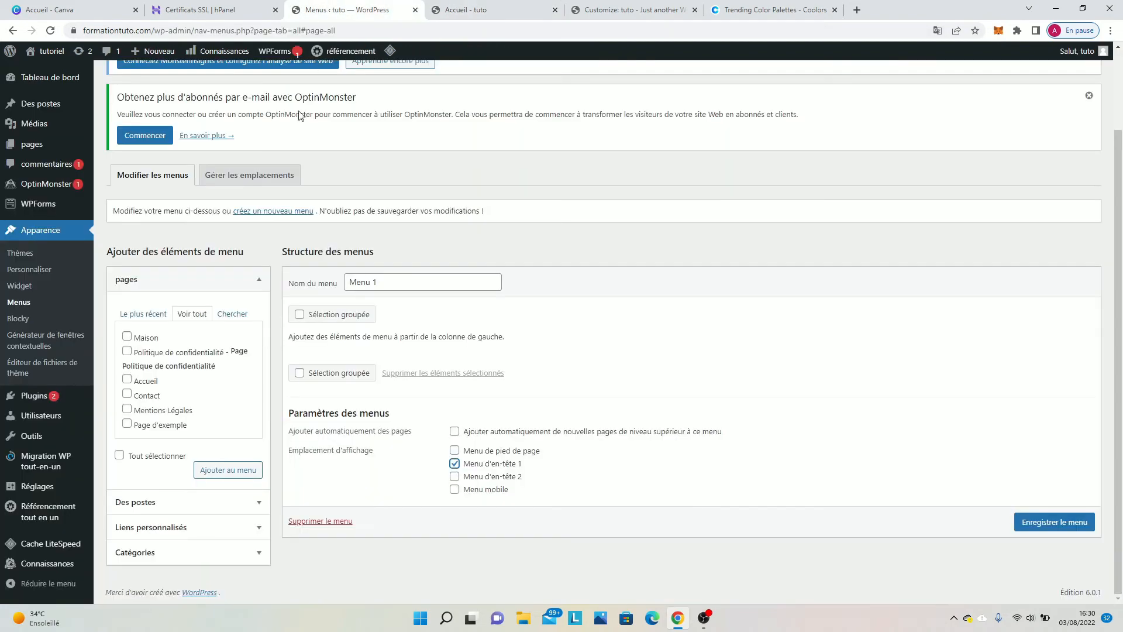
click(1032, 527)
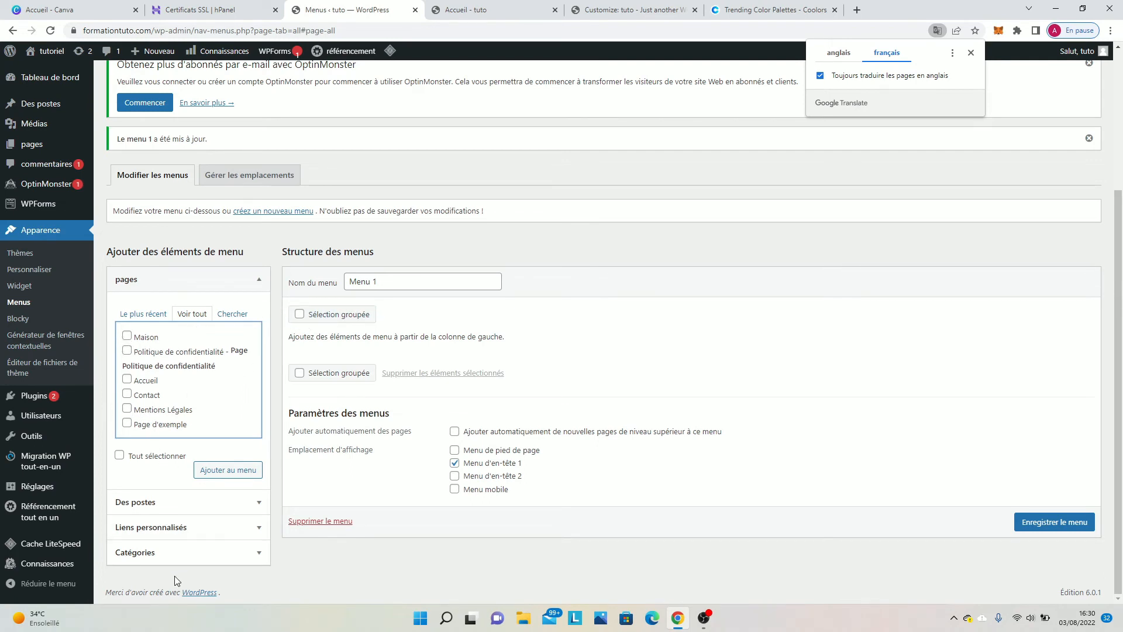
Add the categories équipement d'airsoft, Munitions d'airsoft, Répliques de fusils d'airsoft and Répliques de pistolets d'airsoft to Menu 1.
click(181, 555)
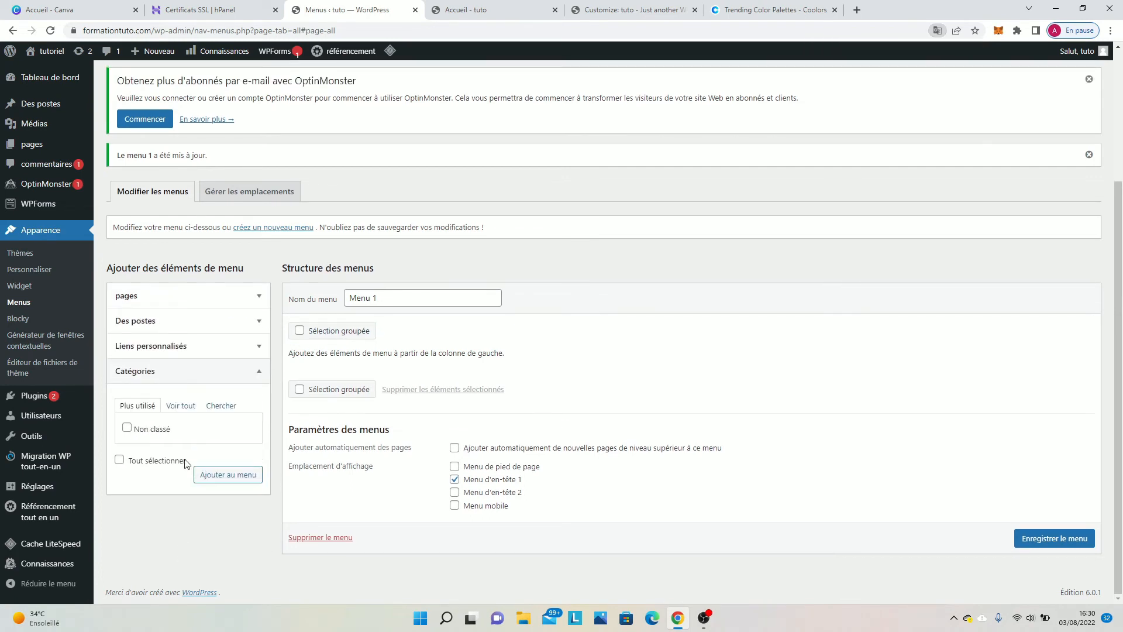
click(181, 406)
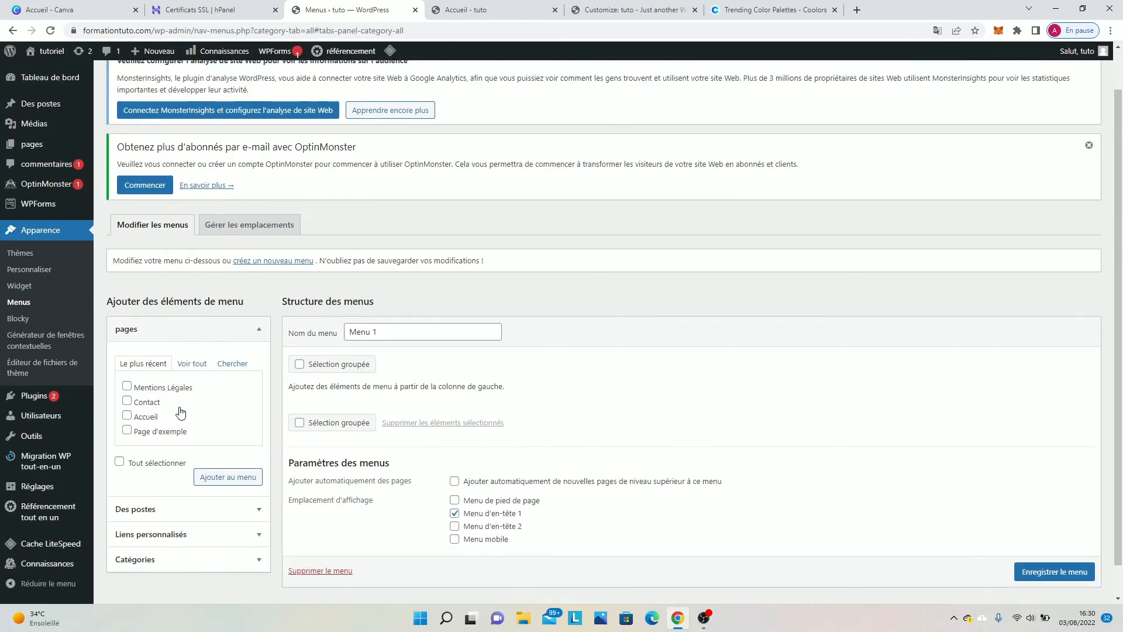
click(147, 507)
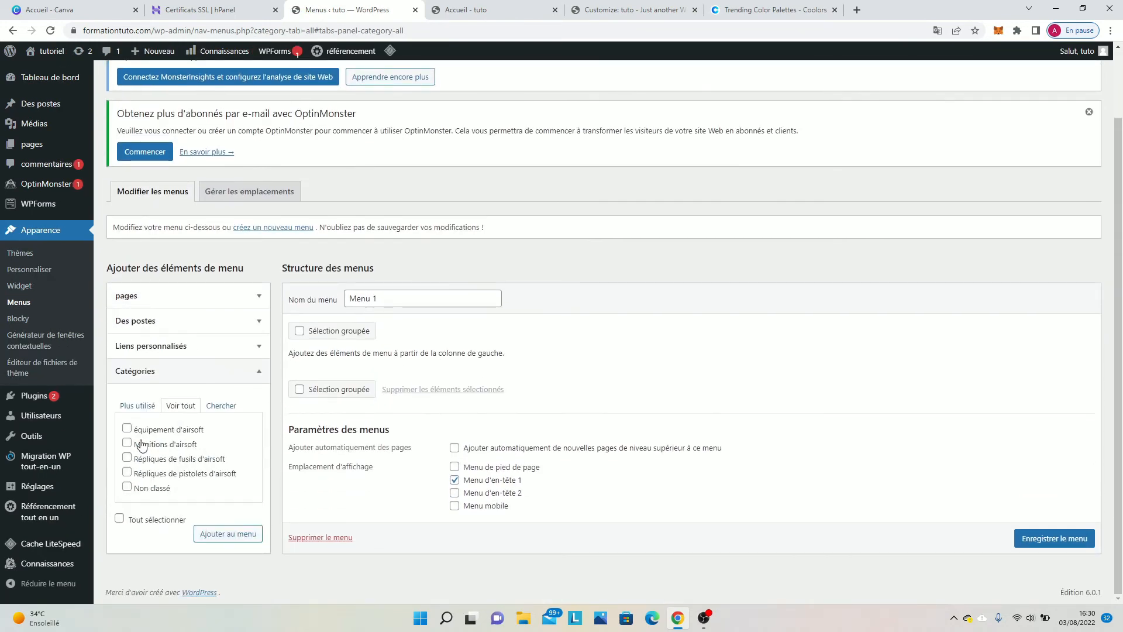
click(126, 428)
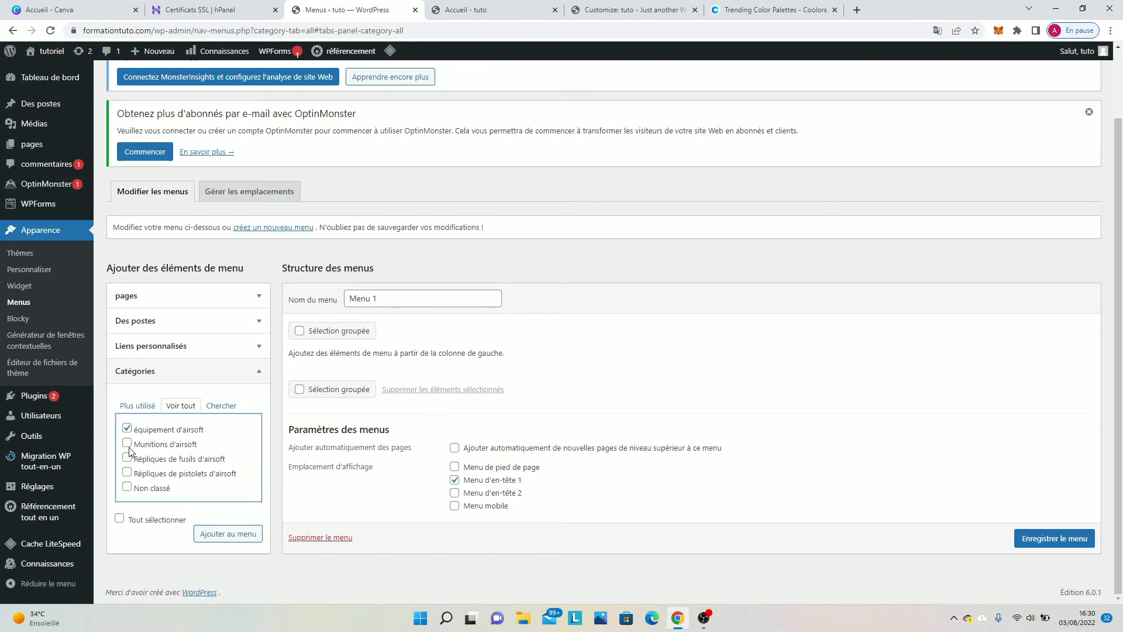
click(127, 444)
click(127, 458)
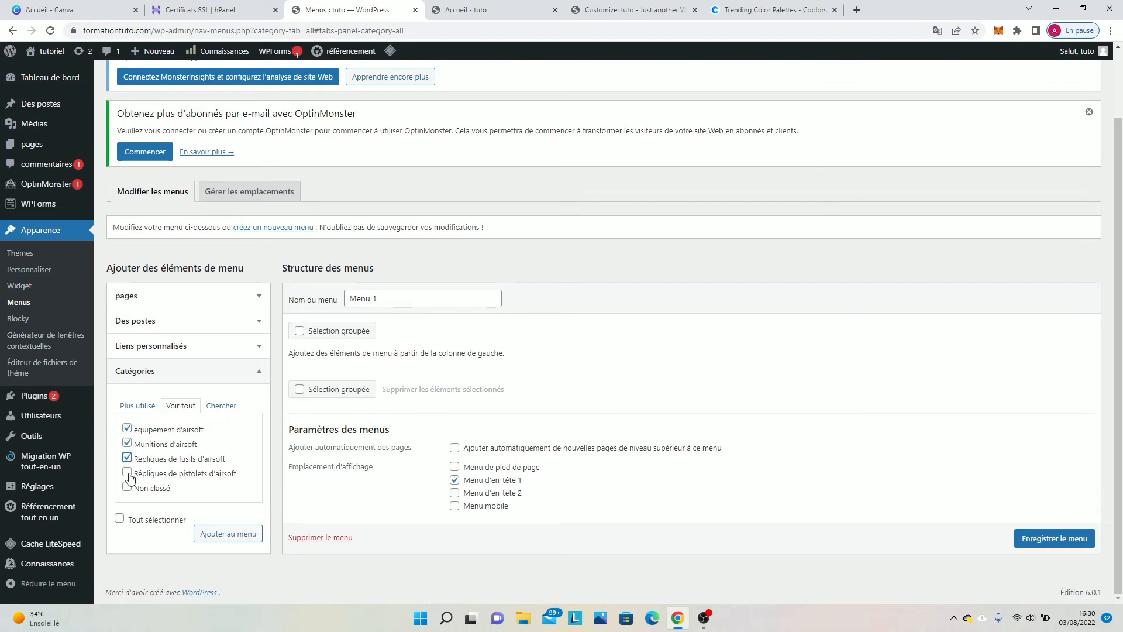
click(127, 473)
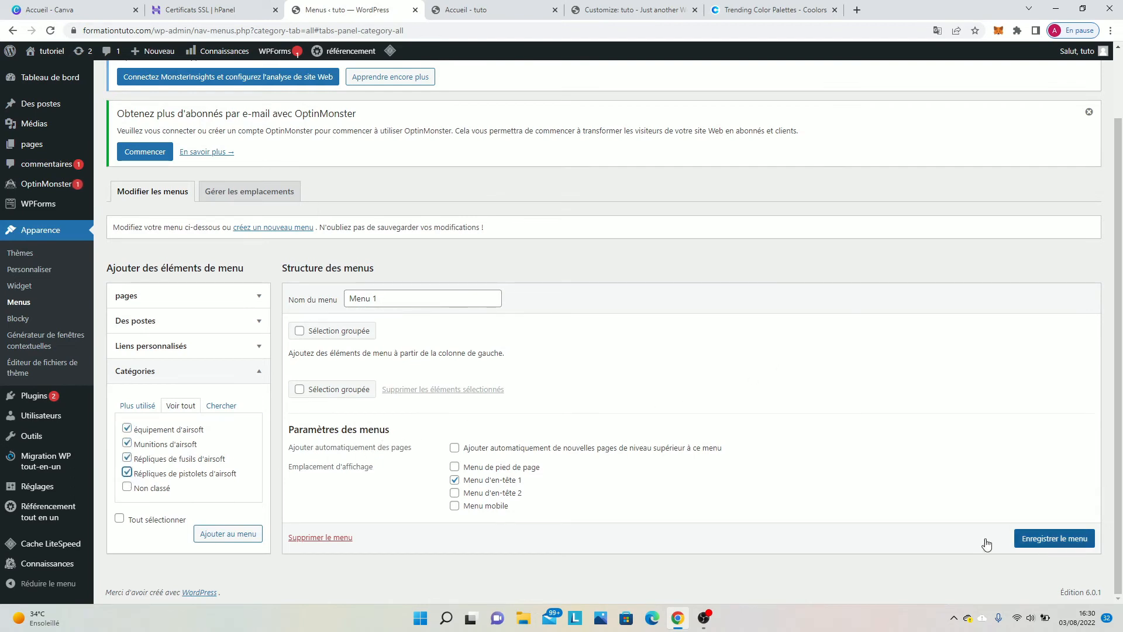
click(246, 534)
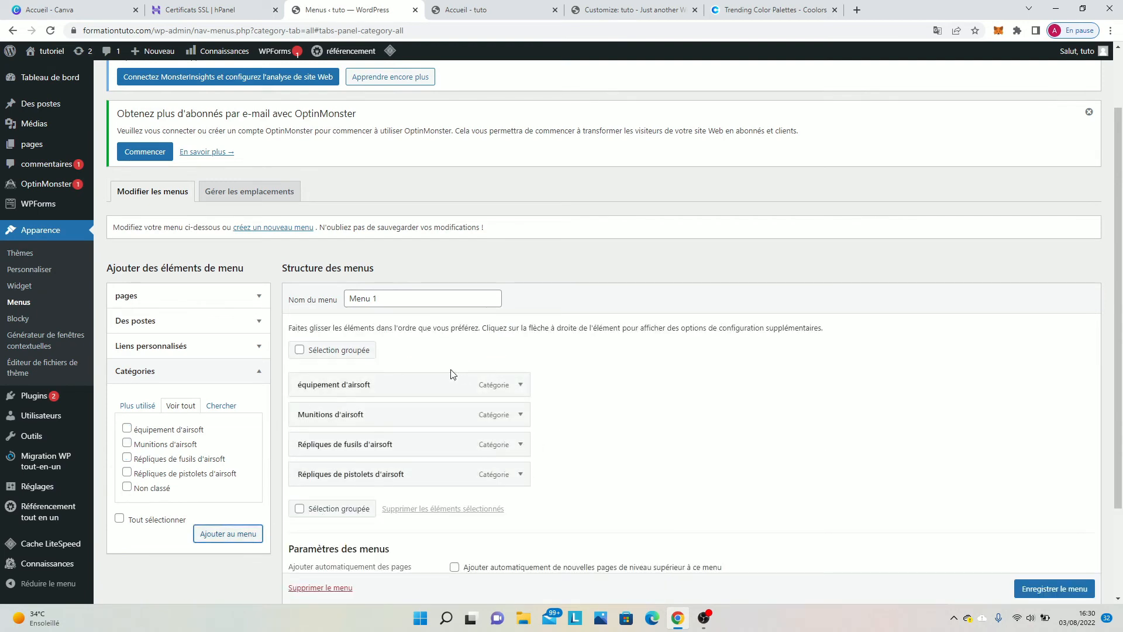
Add the post Bonjour le monde! to Menu 1.
click(186, 305)
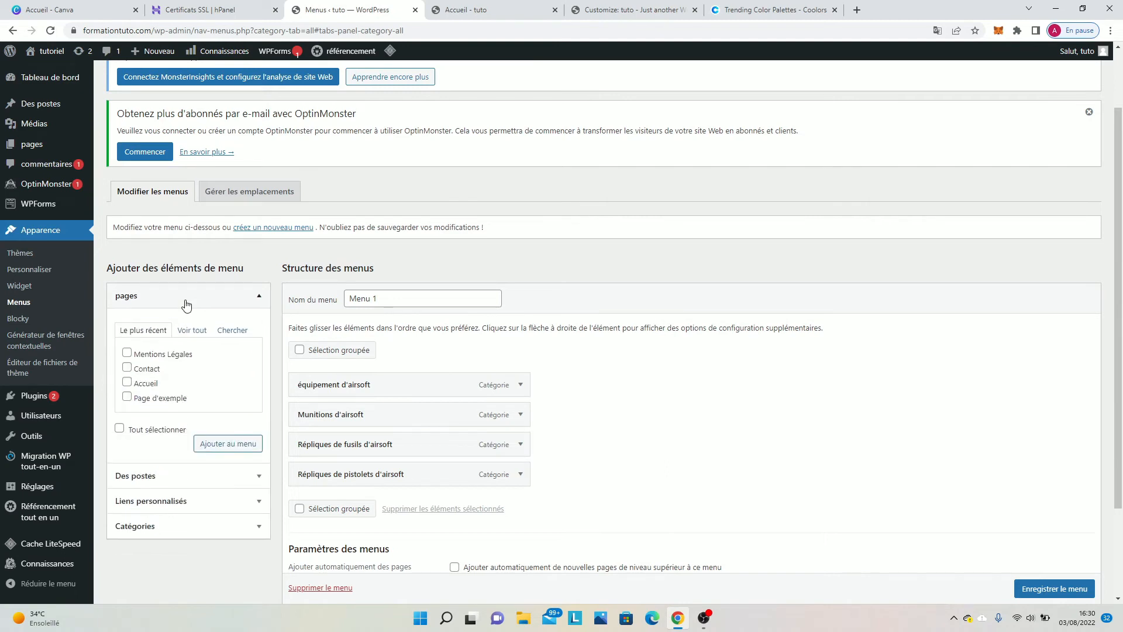
click(126, 368)
click(127, 368)
click(178, 489)
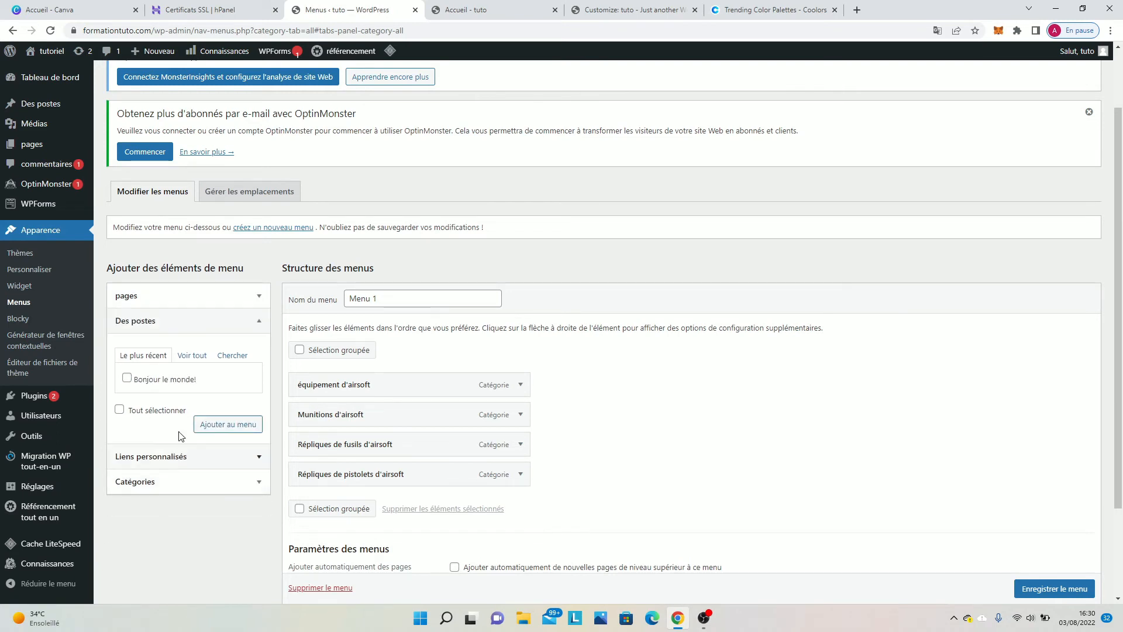
click(127, 378)
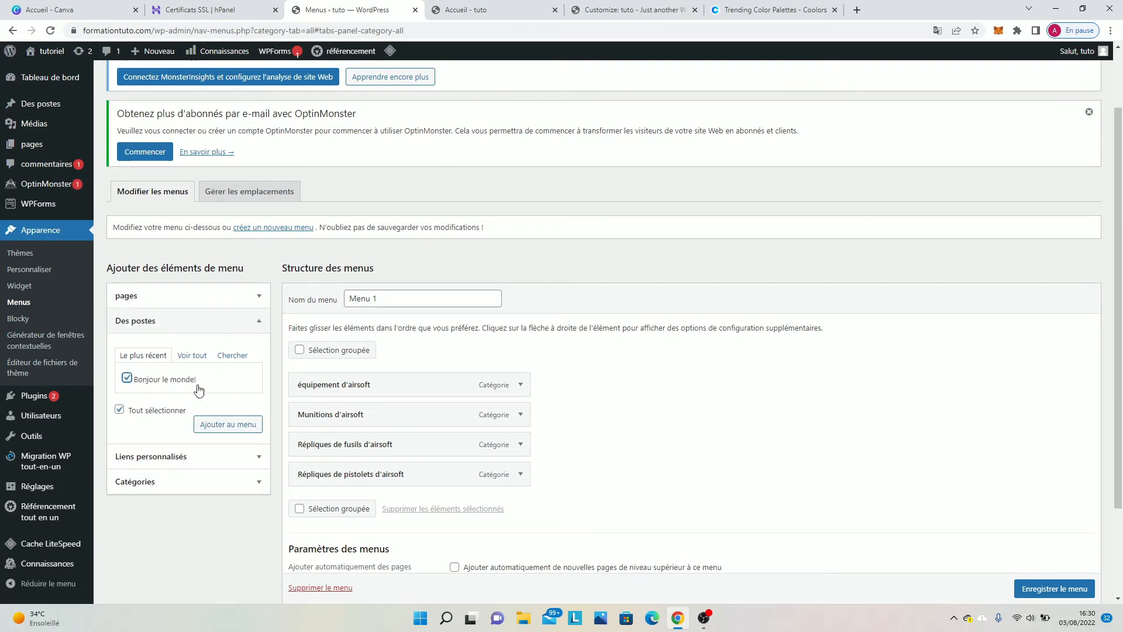
click(227, 424)
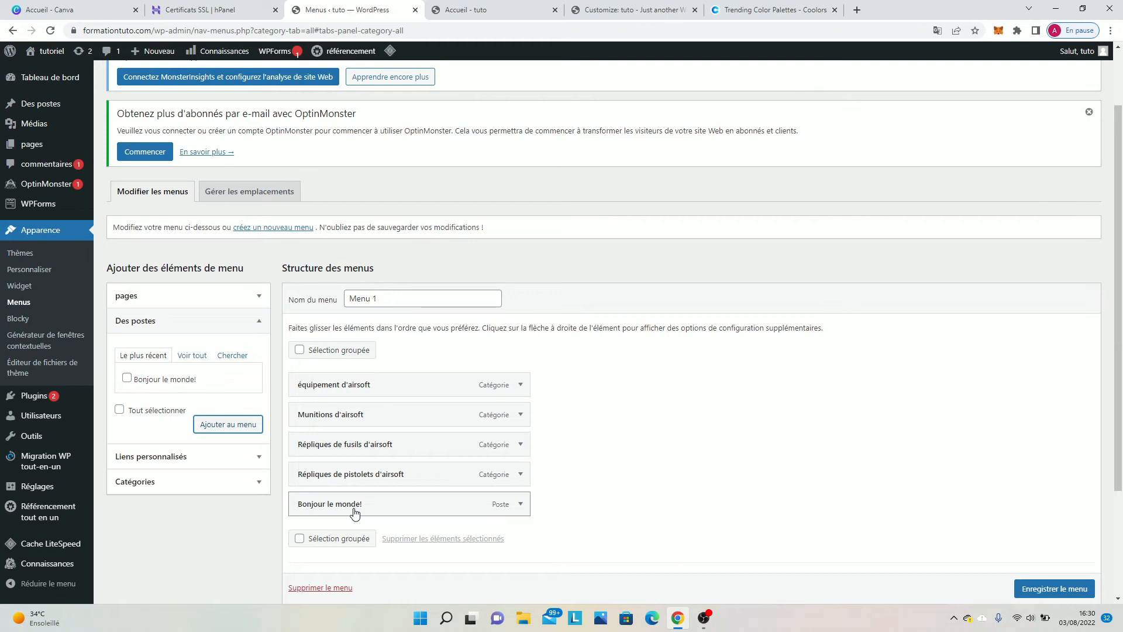
Nest the Bonjour le monde! item as a sub-item directly under équipement d'airsoft and save the menu.
drag(351, 509, 375, 426)
drag(342, 419, 372, 425)
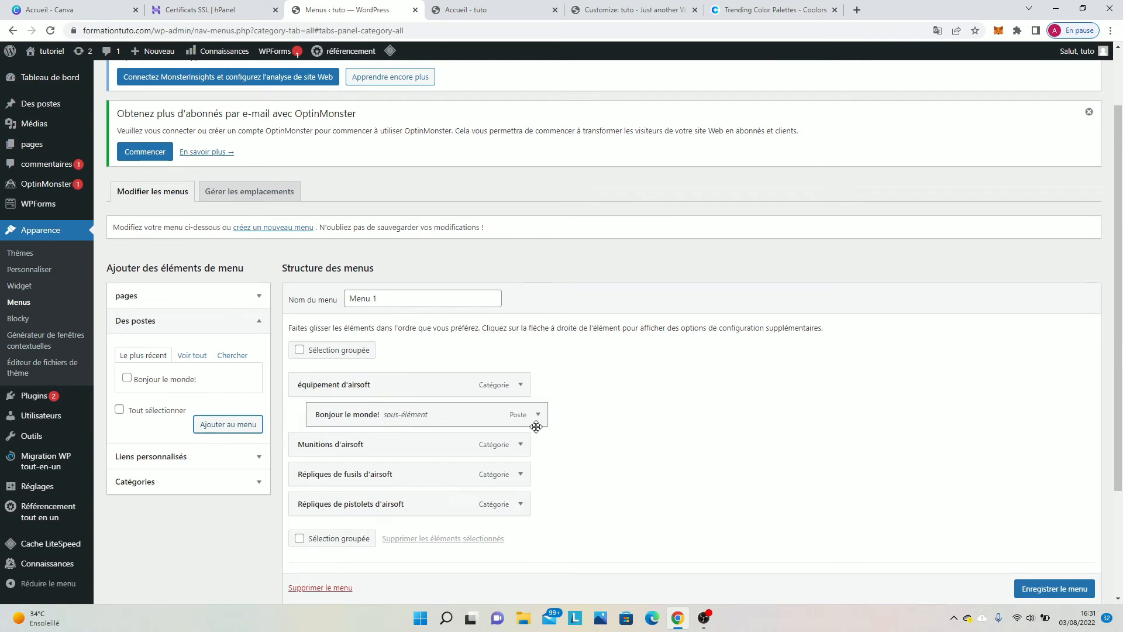
scroll(1037, 594, down, 1)
click(1037, 589)
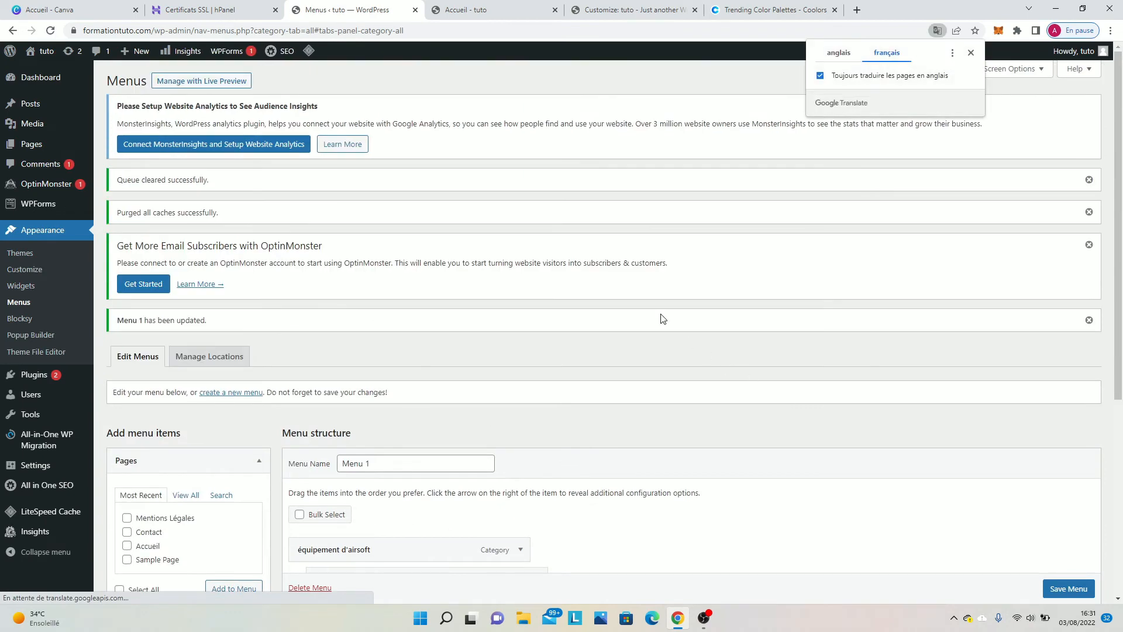
Reload the live site, check the header menu, and view the Bonjour le monde! post through the équipement d'airsoft submenu.
click(477, 3)
click(56, 30)
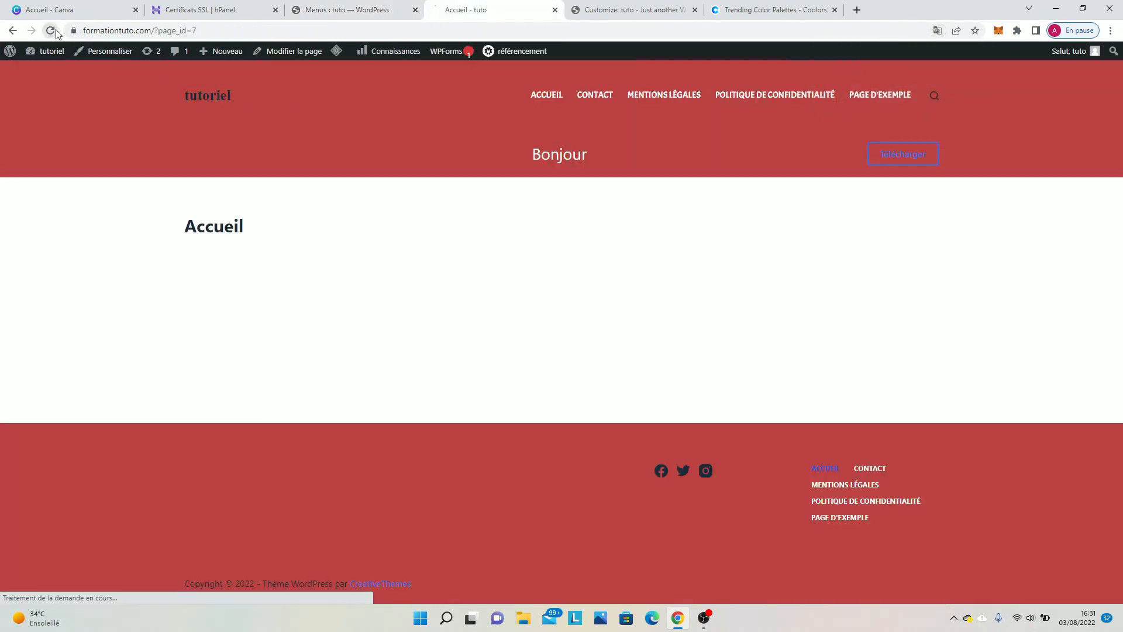
click(413, 193)
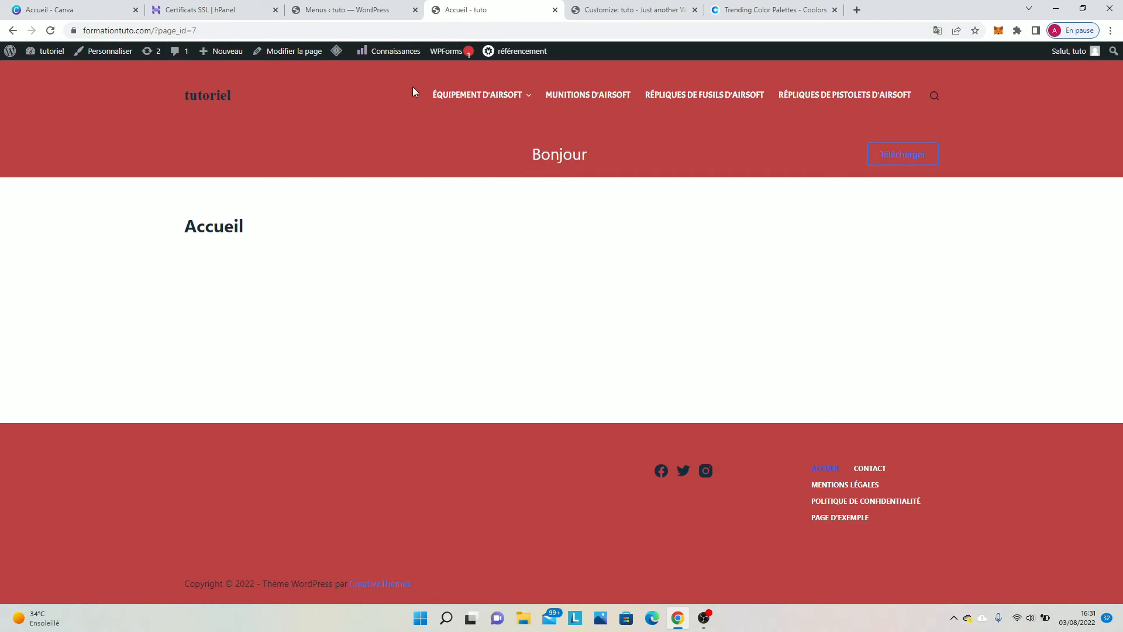
mouse_move(441, 101)
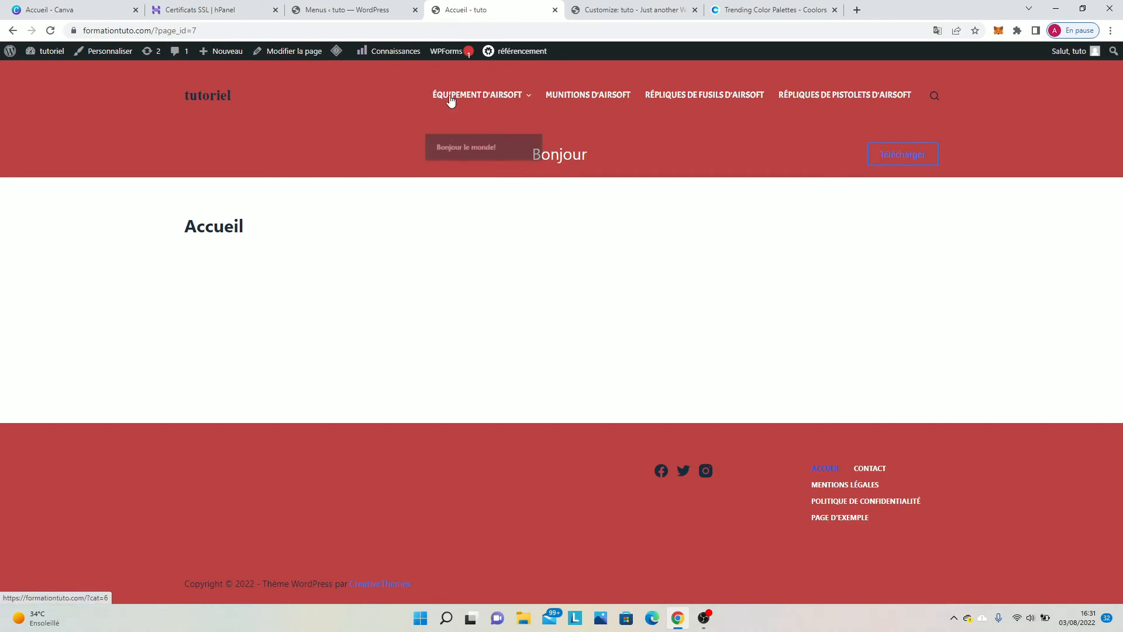
click(478, 146)
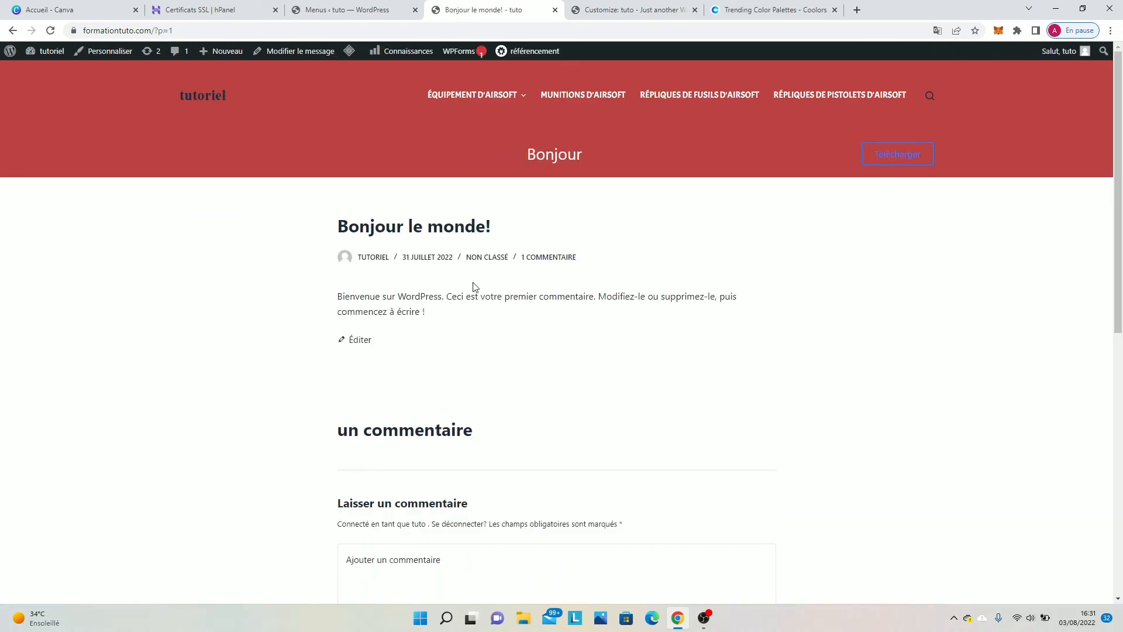
scroll(488, 306, down, 5)
scroll(488, 306, down, 3)
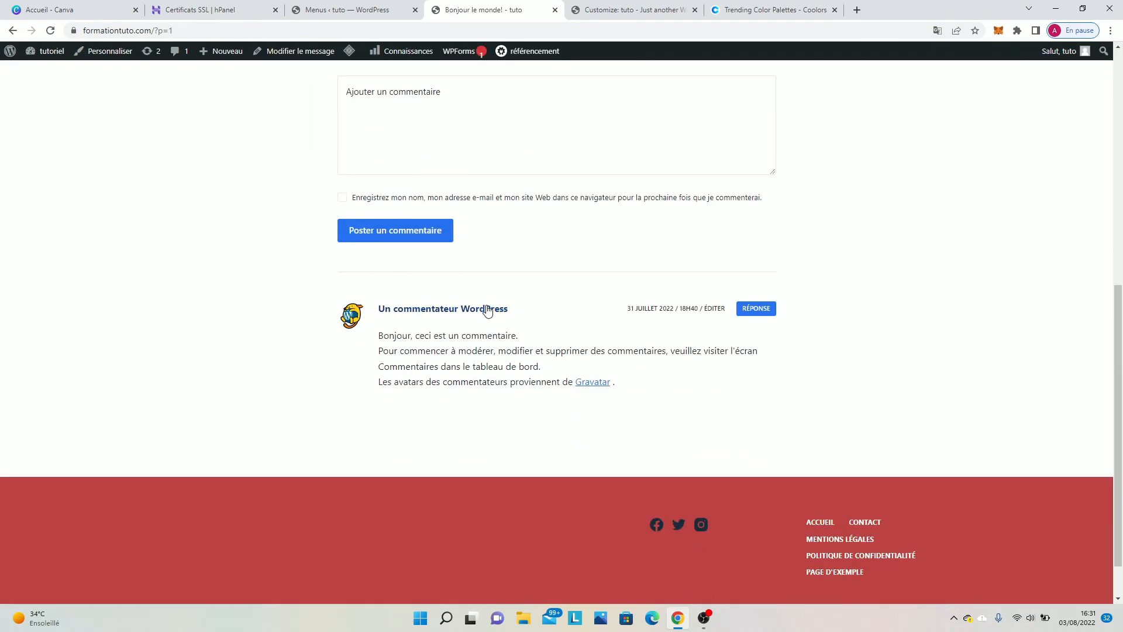
click(16, 31)
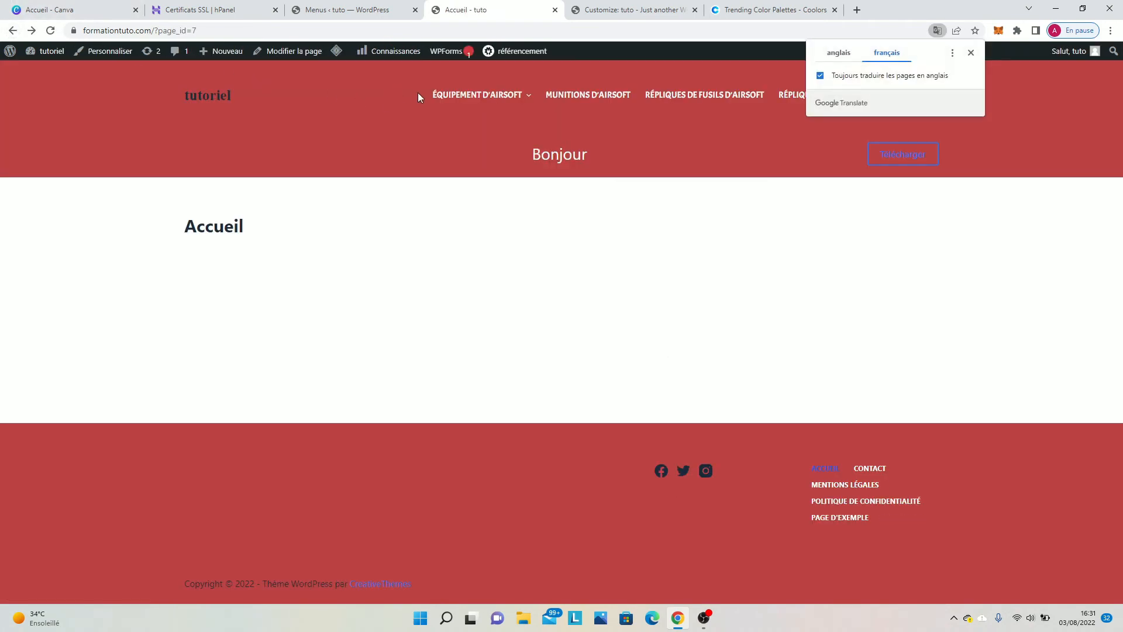
View the équipement d'airsoft category page from the live header menu, and return to the Menu 1 structure in the menu editor.
click(475, 99)
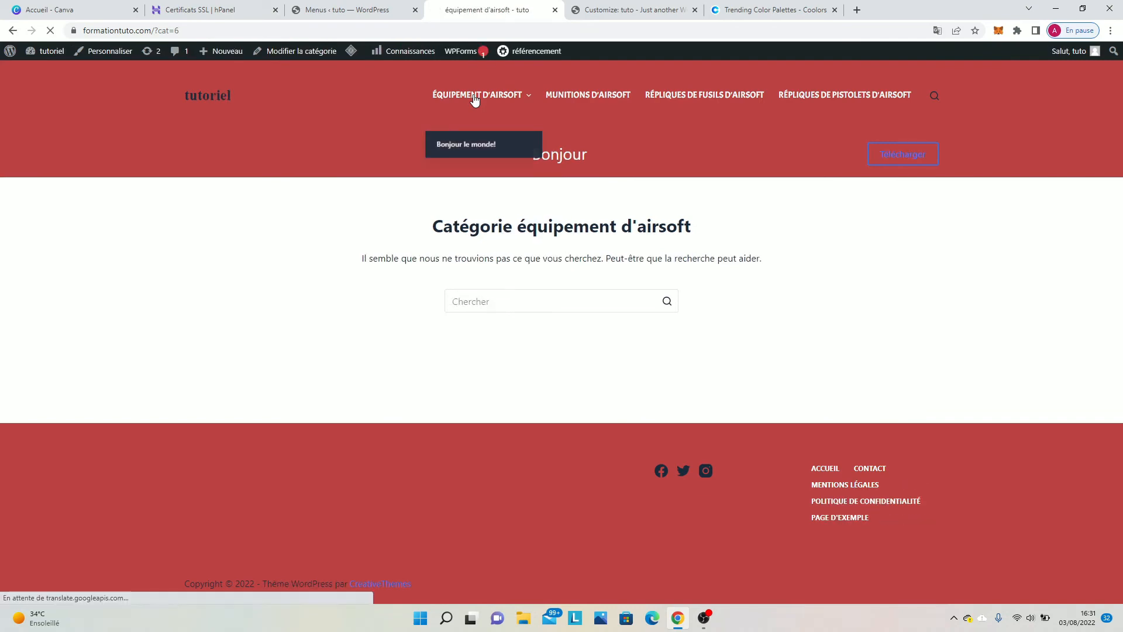
click(348, 8)
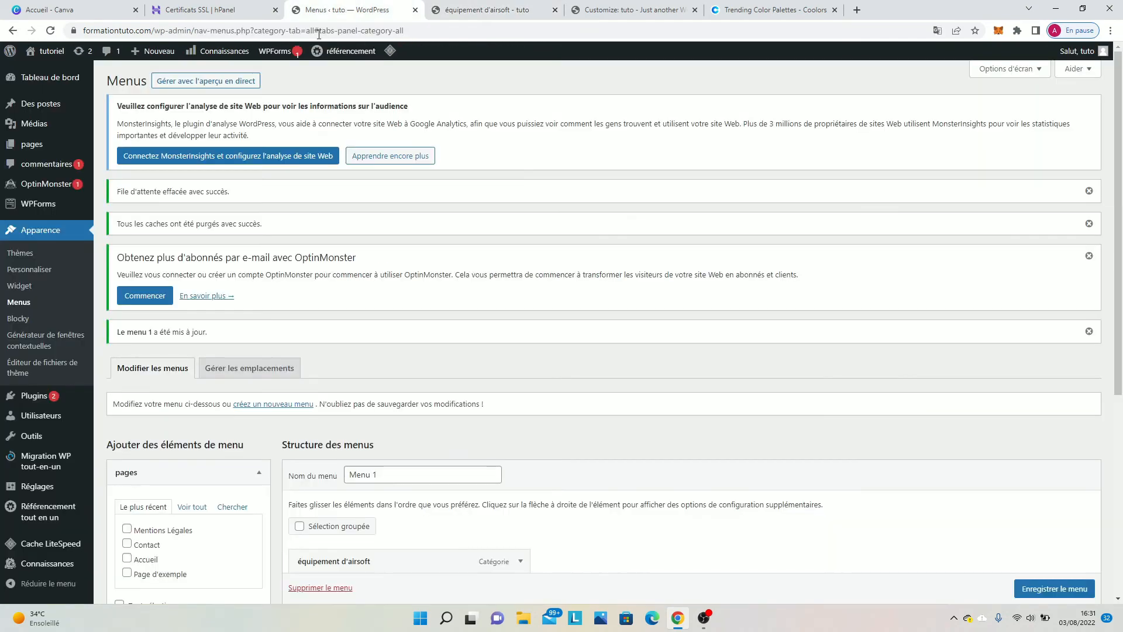
scroll(206, 258, down, 4)
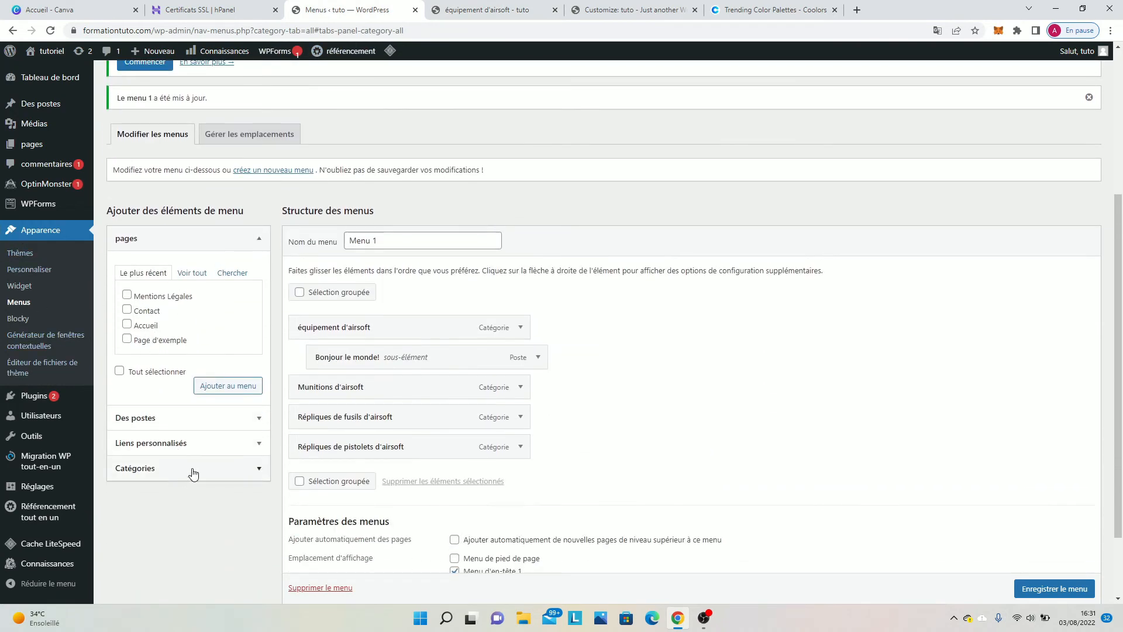
Add a custom link to Menu 1 with the URL # and the link text équipement d'airsoft.
click(184, 445)
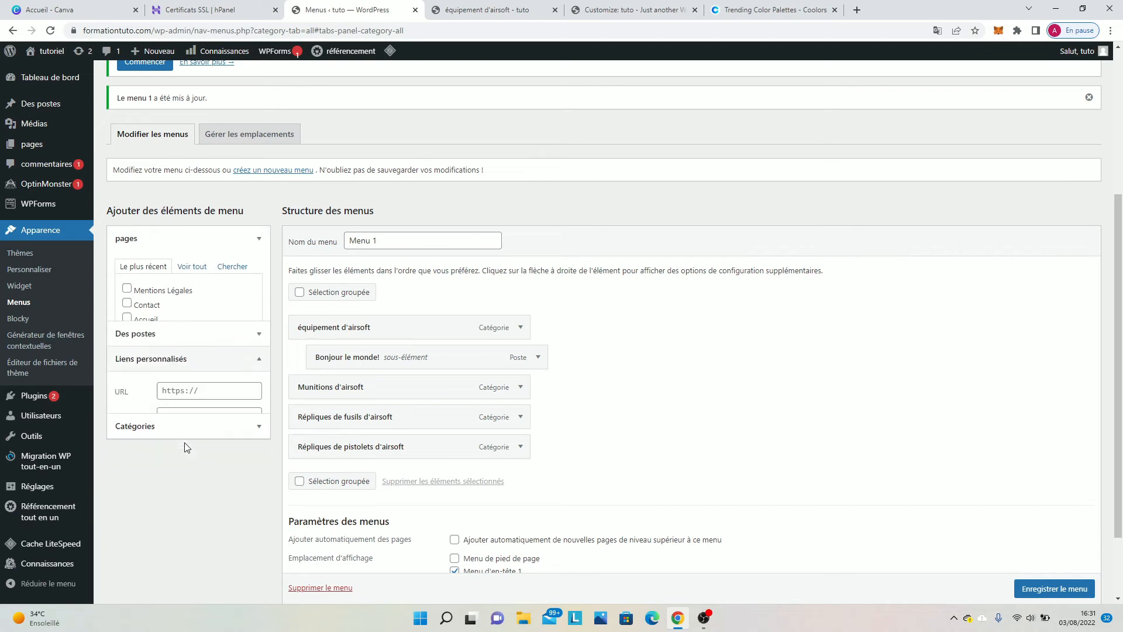
click(195, 326)
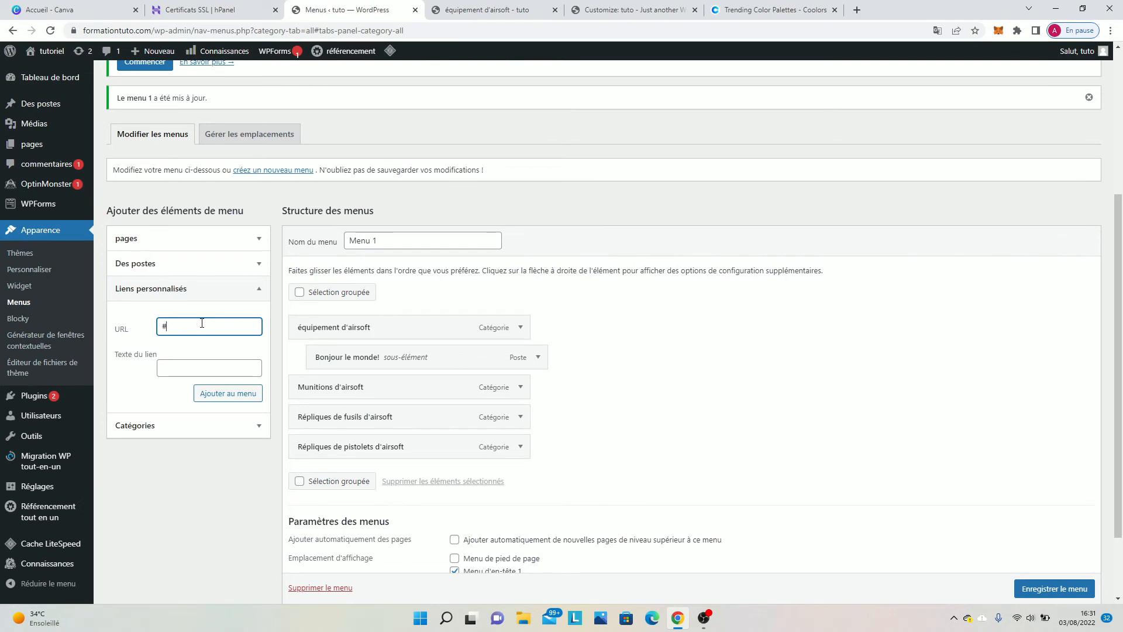
click(201, 367)
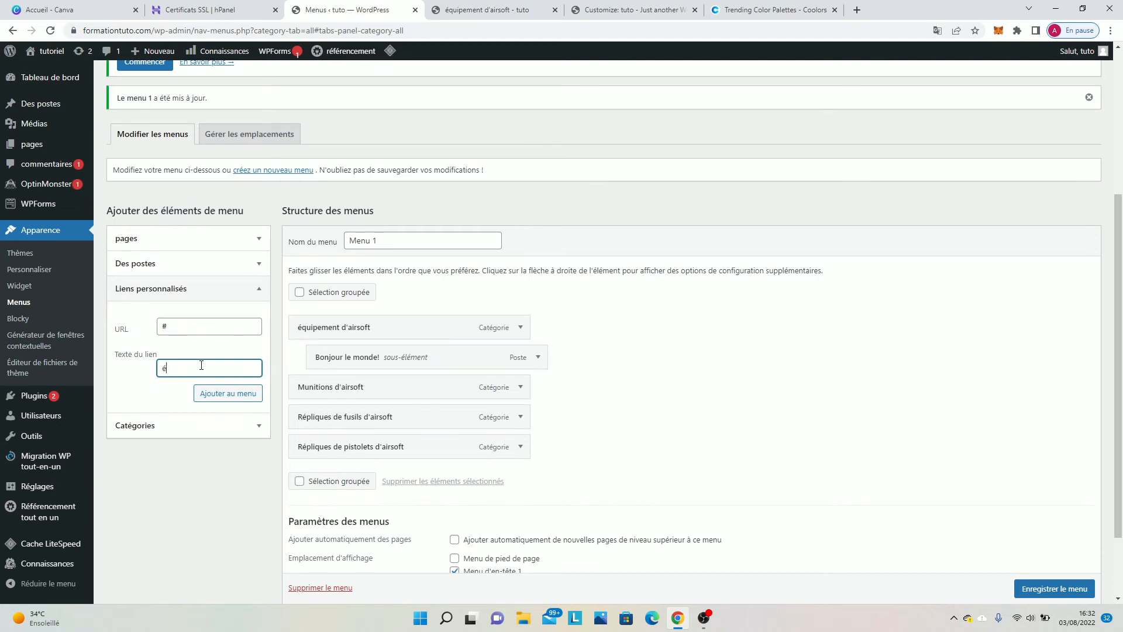
text(équipement d'airsoft)
click(250, 394)
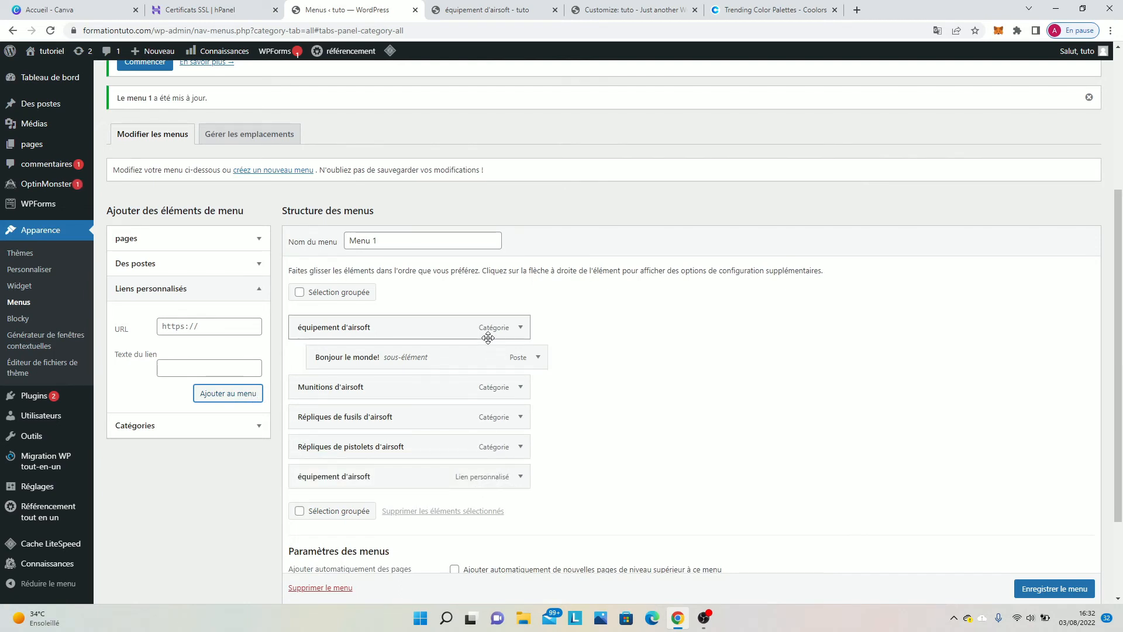
Check the URL and navigation label of the équipement d'airsoft custom link, and save the menu.
click(521, 477)
scroll(517, 476, down, 2)
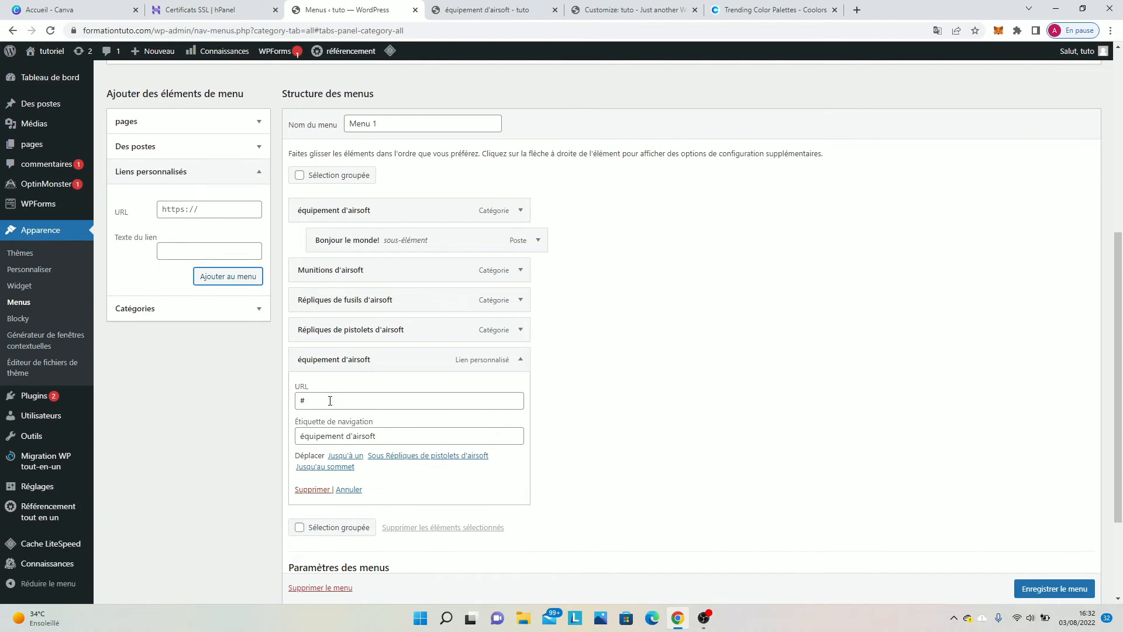
click(1075, 595)
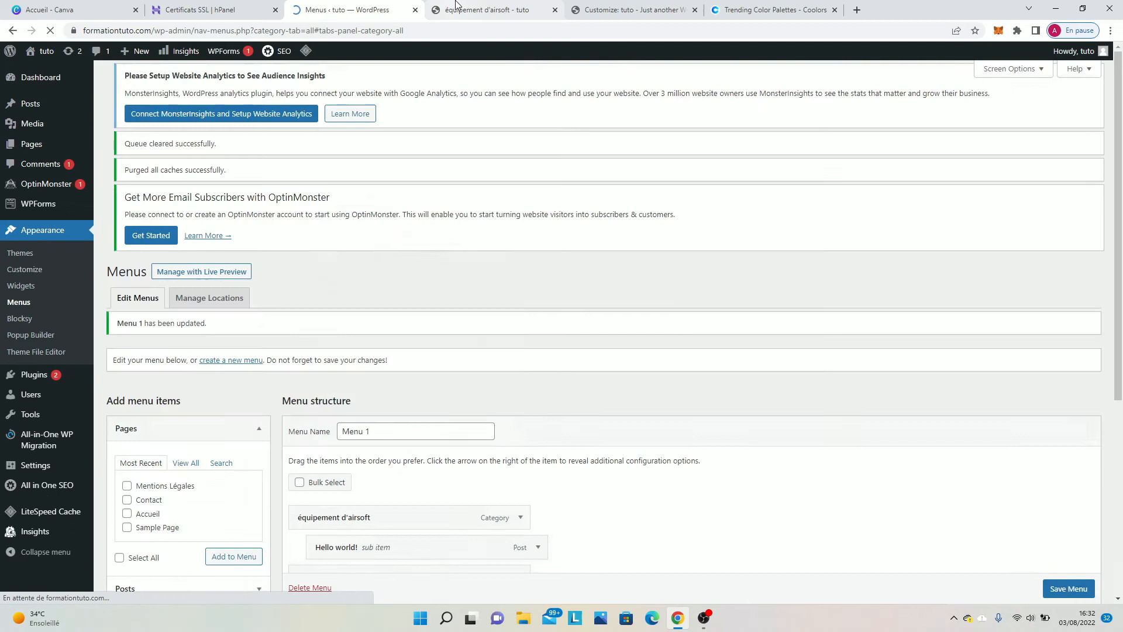
Reload the live site and test the équipement d'airsoft entry and its submenu in the header menu.
click(485, 9)
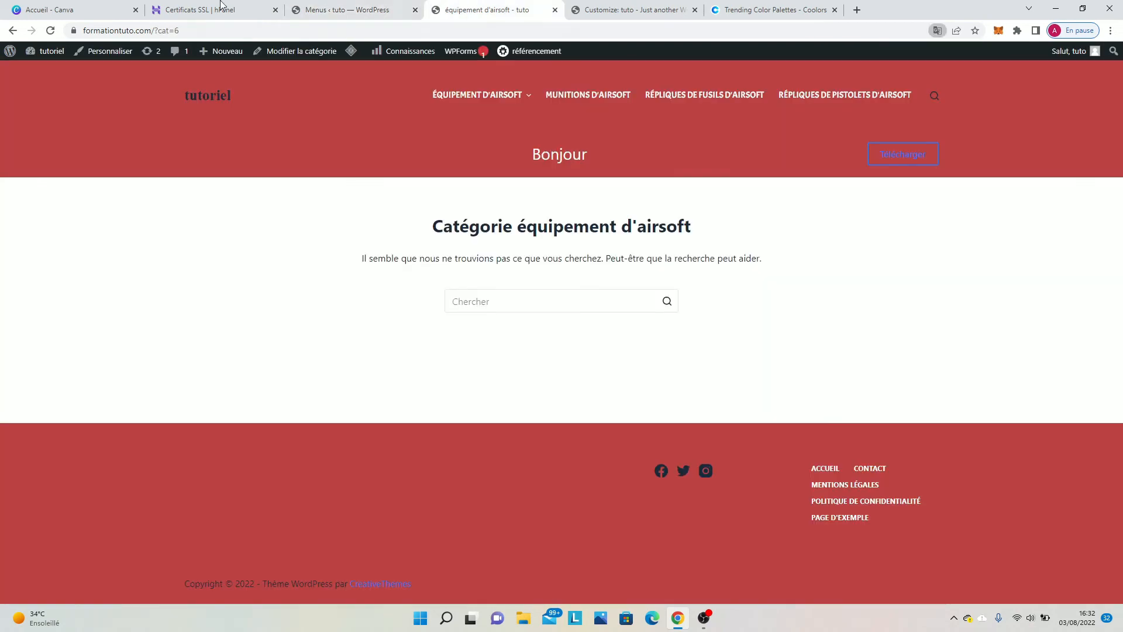
click(50, 30)
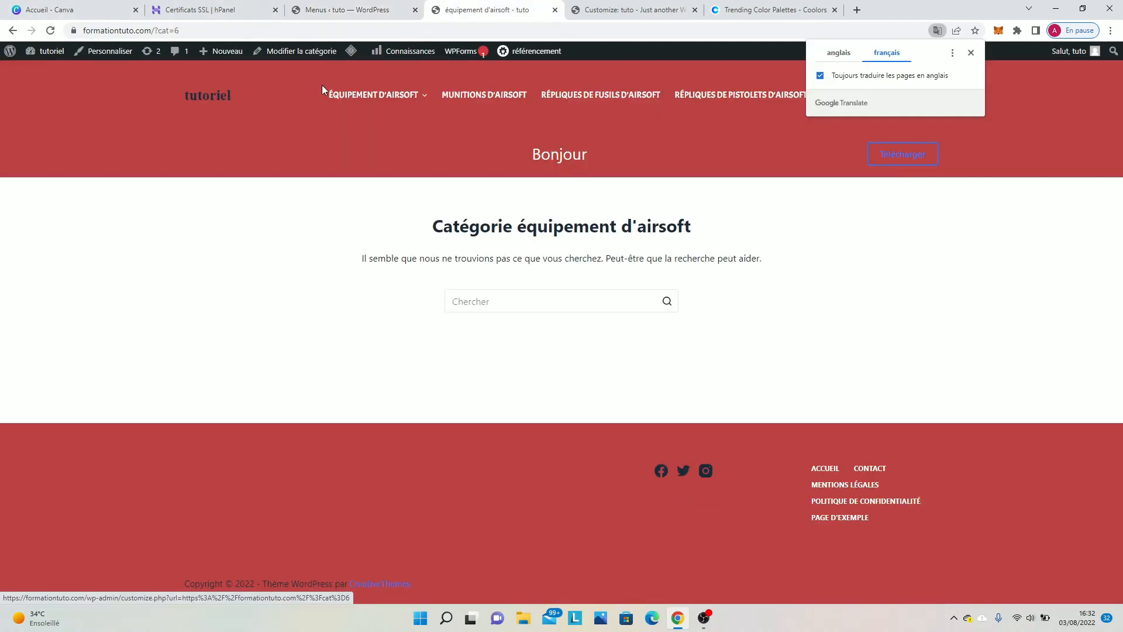
mouse_move(349, 98)
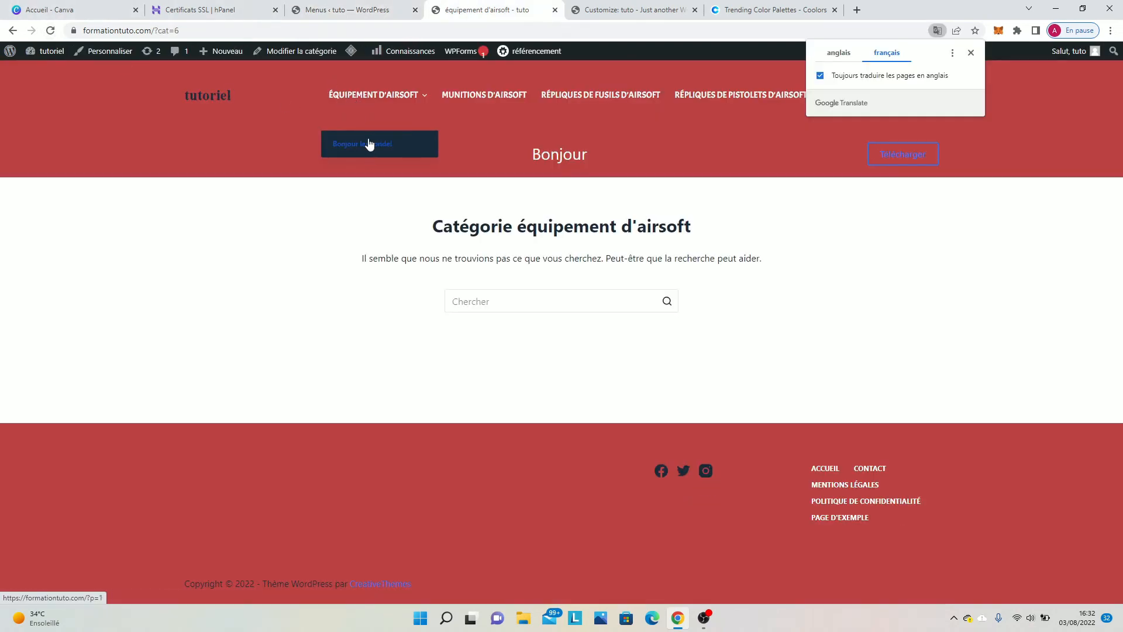
click(368, 104)
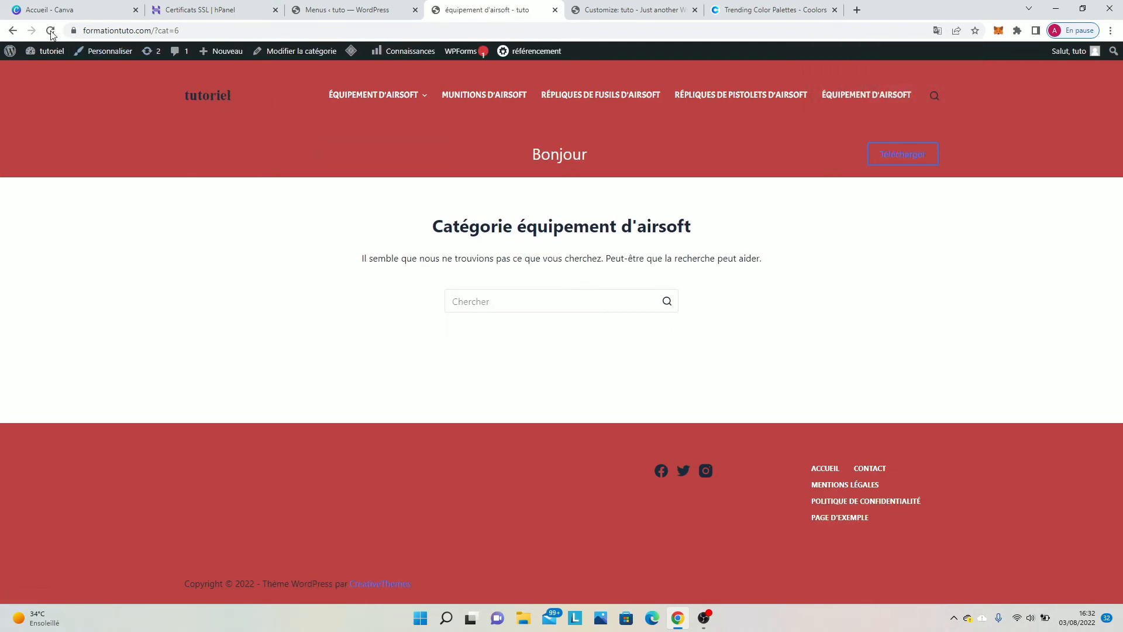
click(56, 33)
Return to the menu editor and move the équipement d'airsoft custom link directly beneath the équipement d'airsoft category, above Bonjour le monde!, as a sub-item.
click(351, 10)
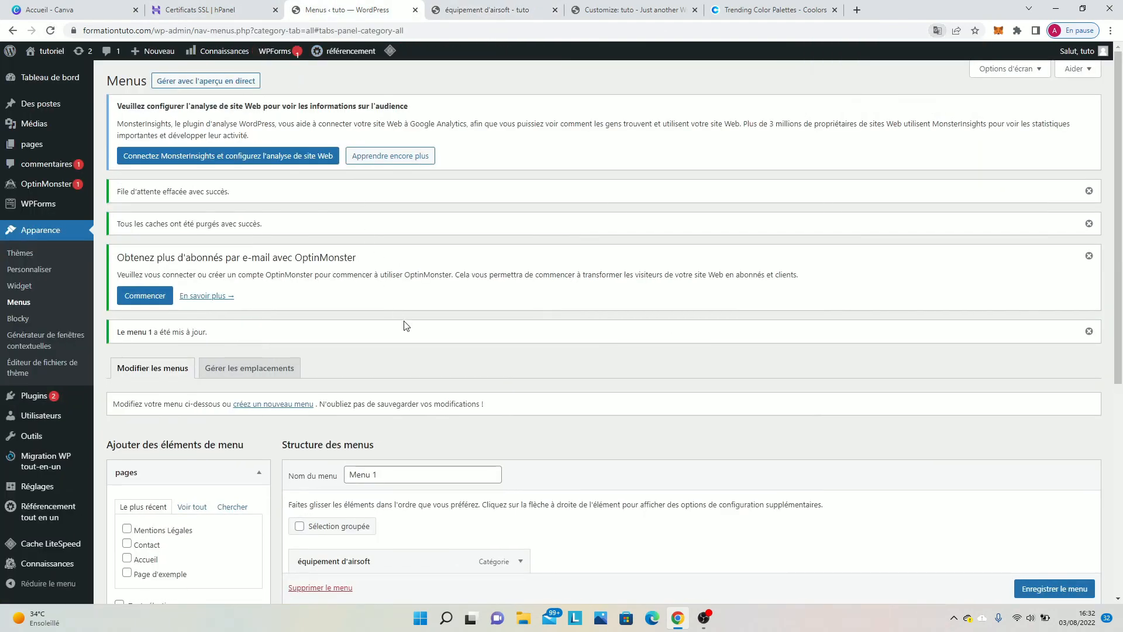
scroll(403, 330, down, 5)
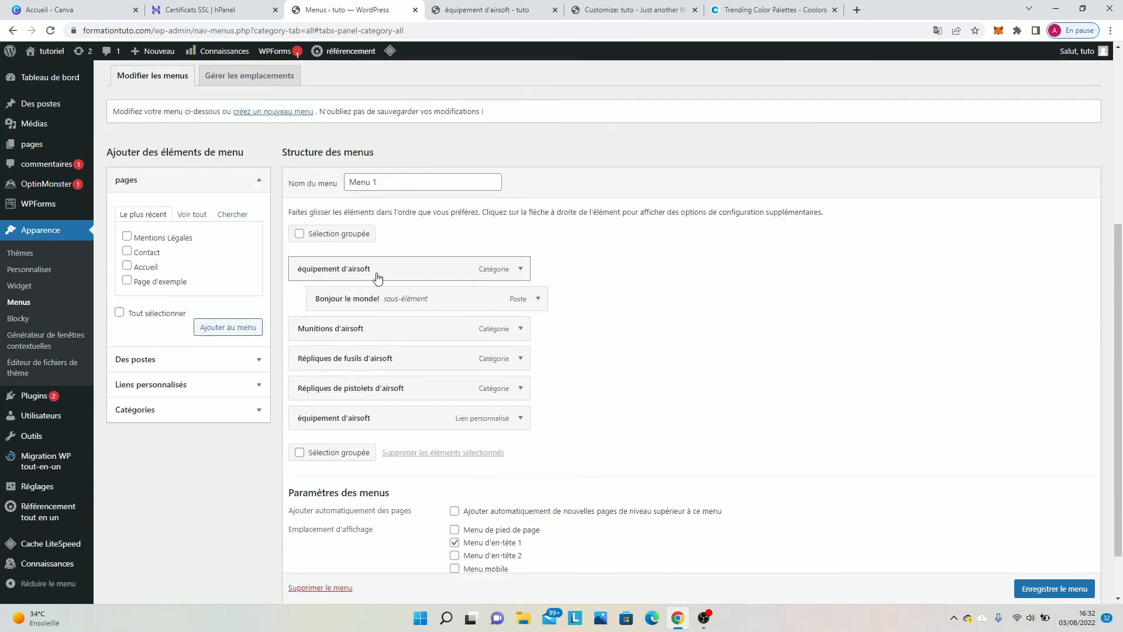
mouse_move(501, 268)
mouse_down()
mouse_move(506, 276)
mouse_move(502, 268)
mouse_up()
drag(483, 417, 483, 305)
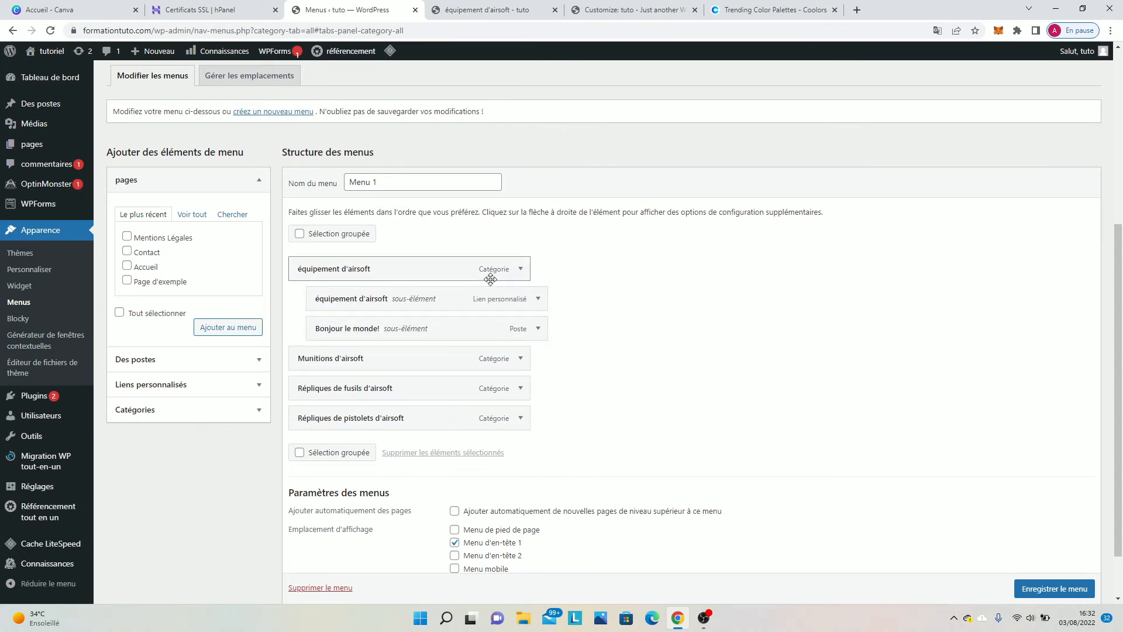
Delete the top-level équipement d'airsoft category item from Menu 1.
click(520, 270)
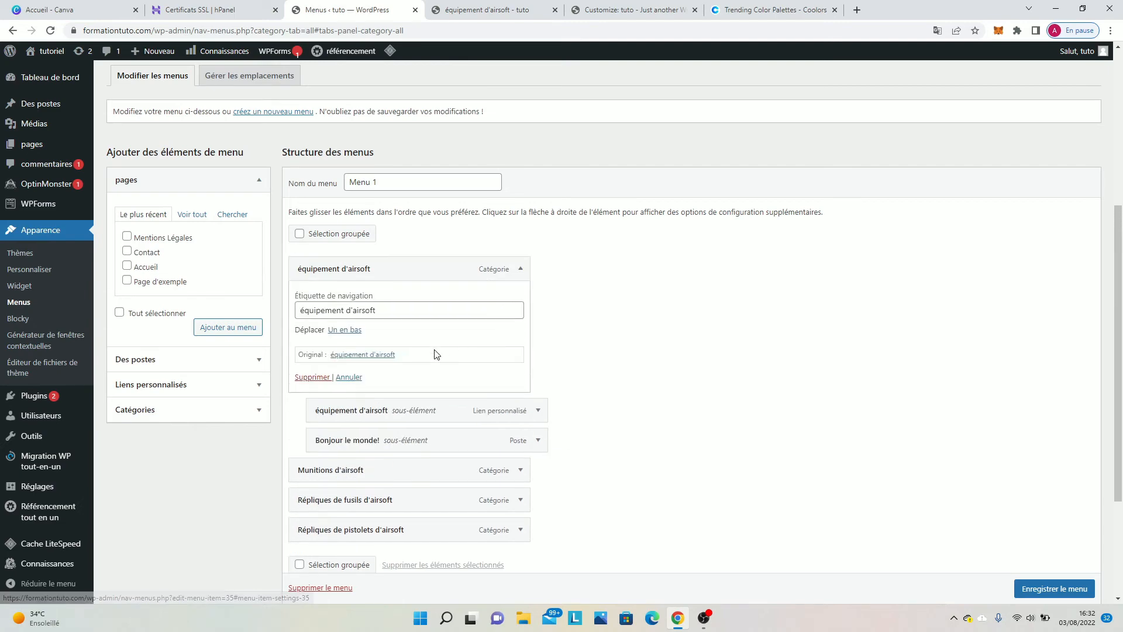
click(322, 377)
click(600, 111)
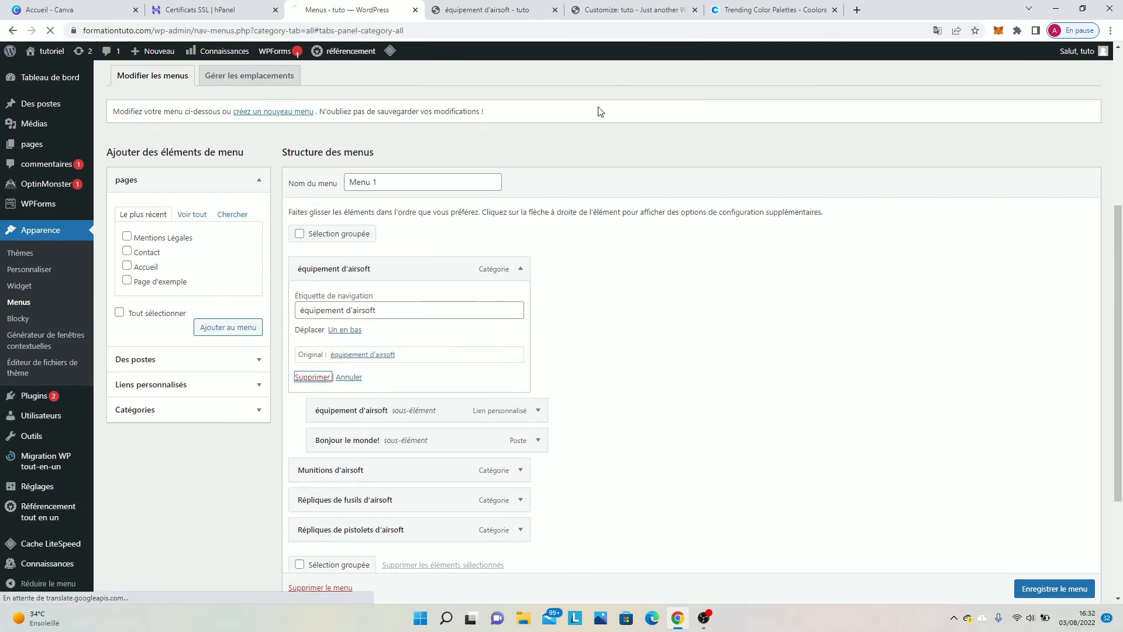
Move the équipement d'airsoft custom link to the start of Menu 1 with Bonjour le monde! as its sub-item, and save the menu.
scroll(441, 356, down, 3)
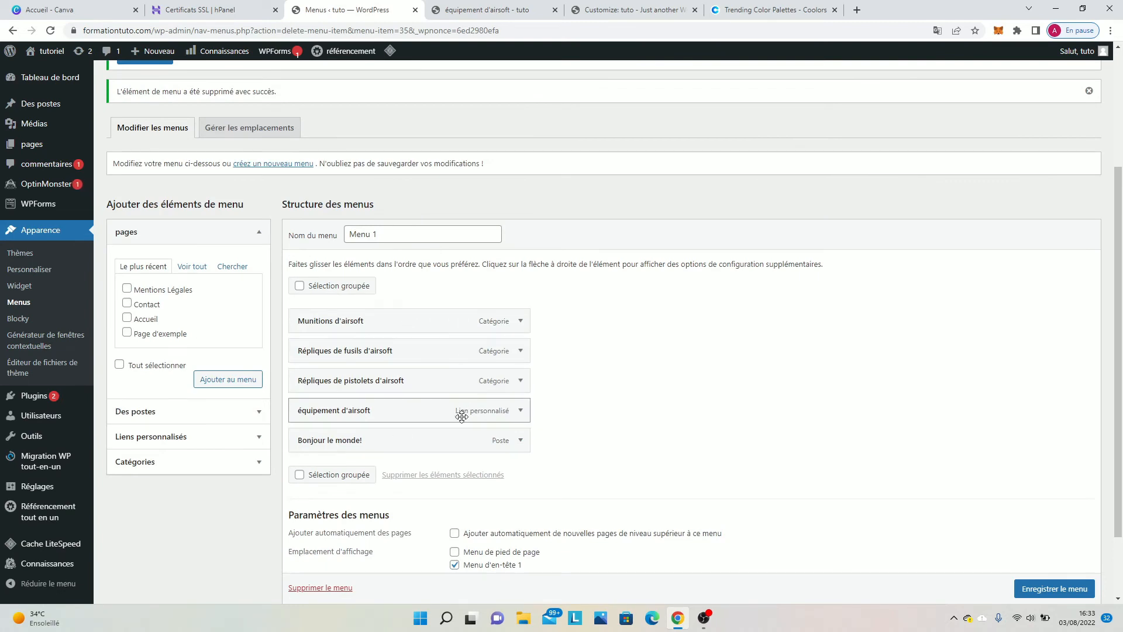
drag(462, 415, 455, 324)
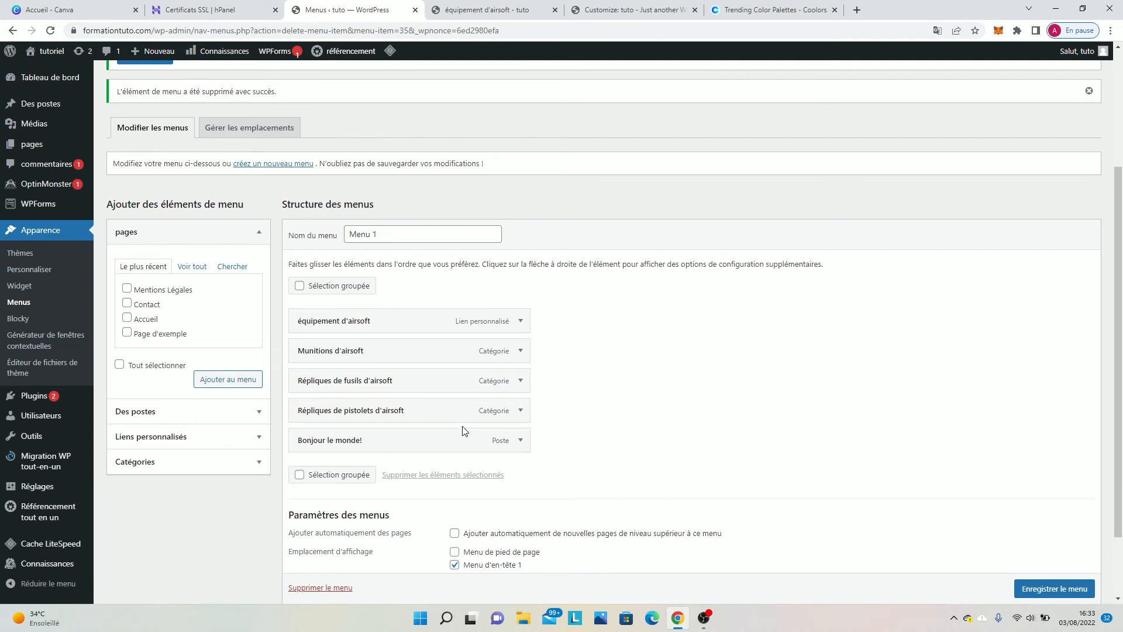
drag(462, 431, 491, 346)
scroll(1053, 553, down, 2)
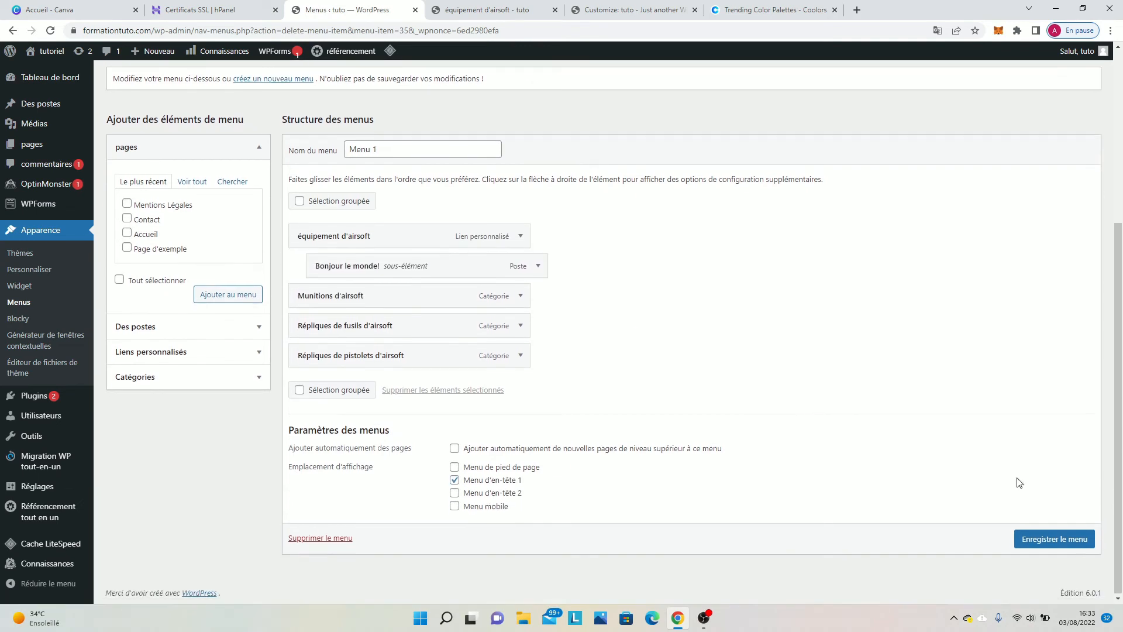
click(1044, 542)
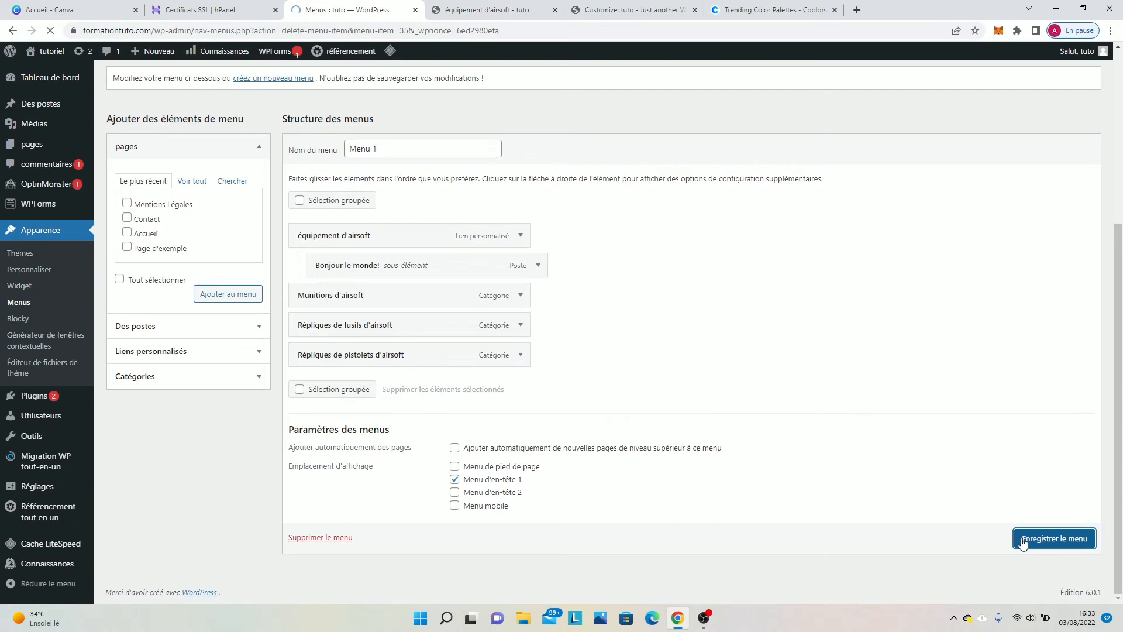
Reload the live site and test the équipement d'airsoft and Munitions d'airsoft links in the header menu.
key(ctrl+Tab)
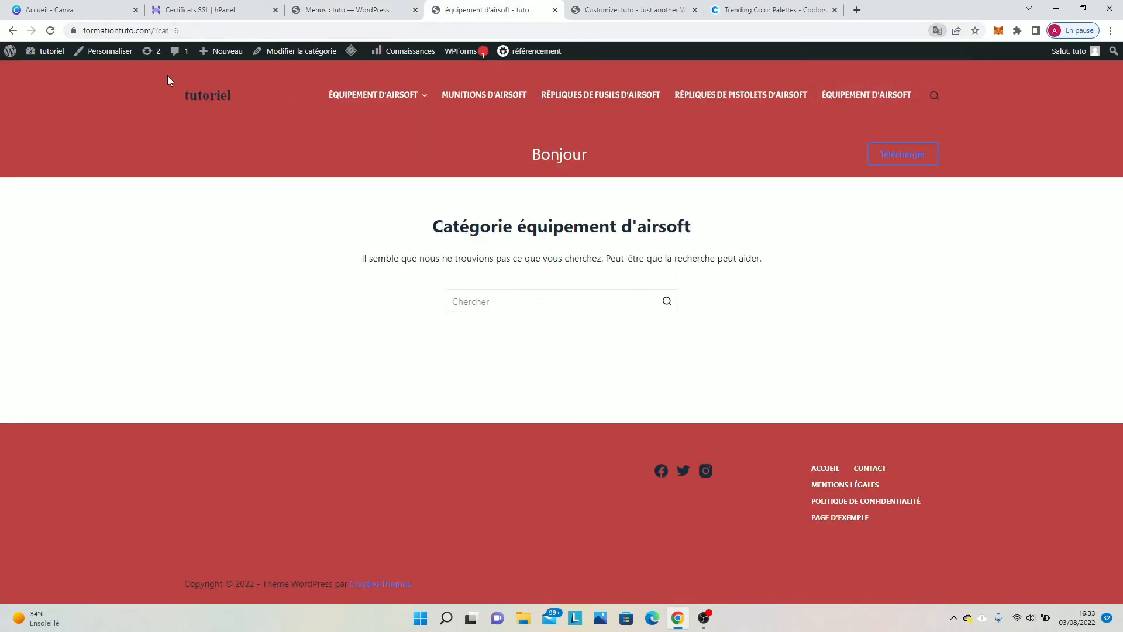
click(51, 31)
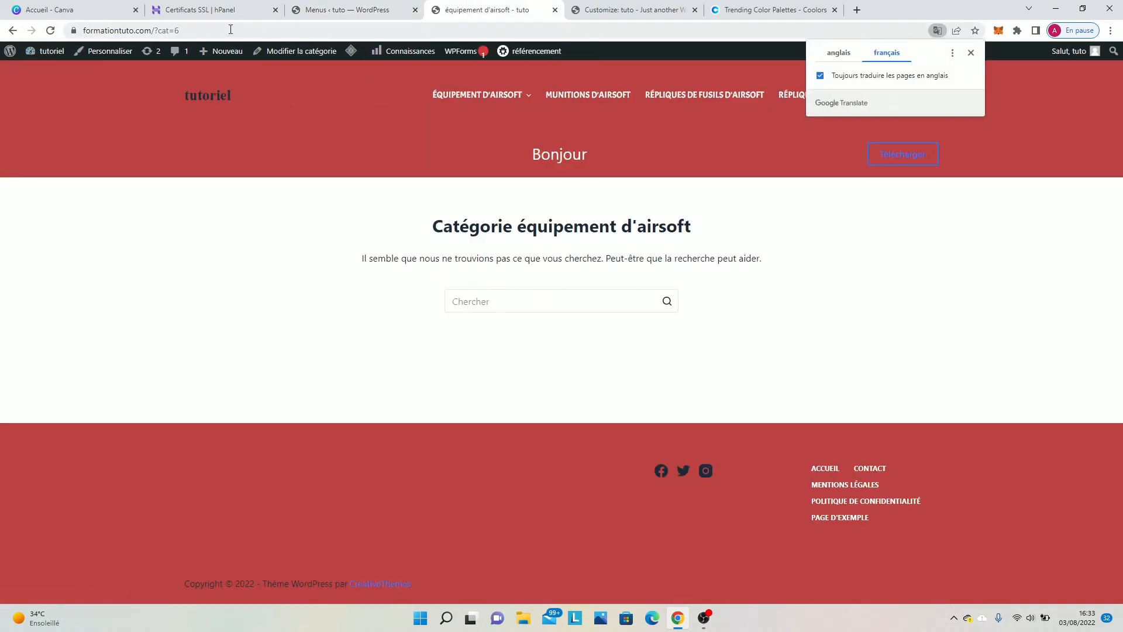
click(506, 94)
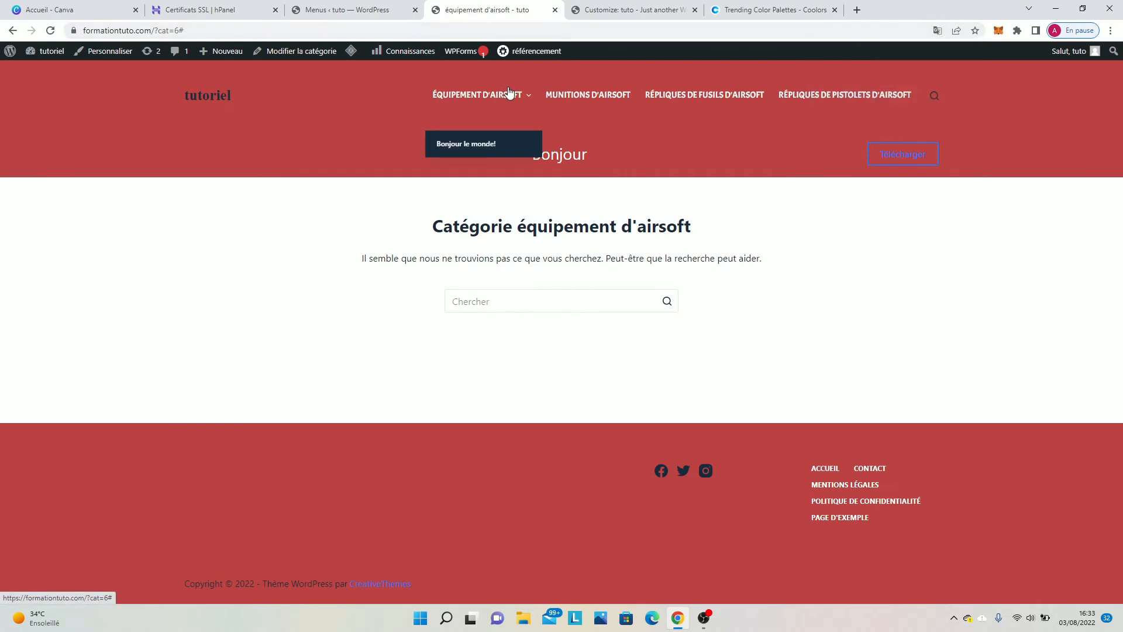
click(574, 104)
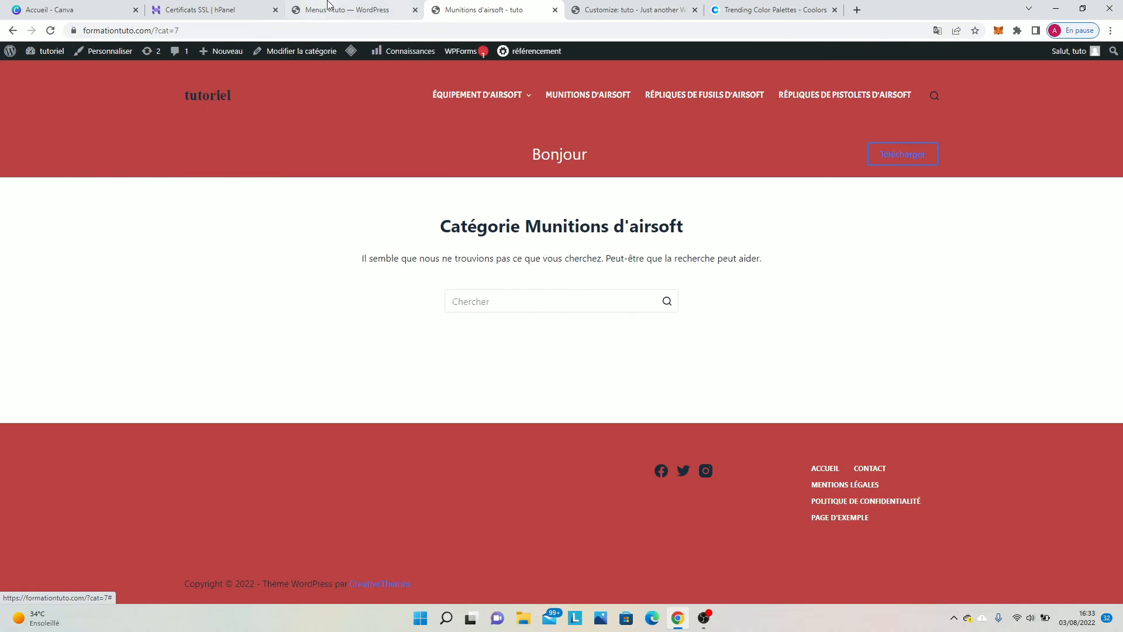
Compare the Menu 1 structure with the live header and test the équipement d'airsoft link from the site's home page.
click(328, 4)
scroll(391, 356, down, 5)
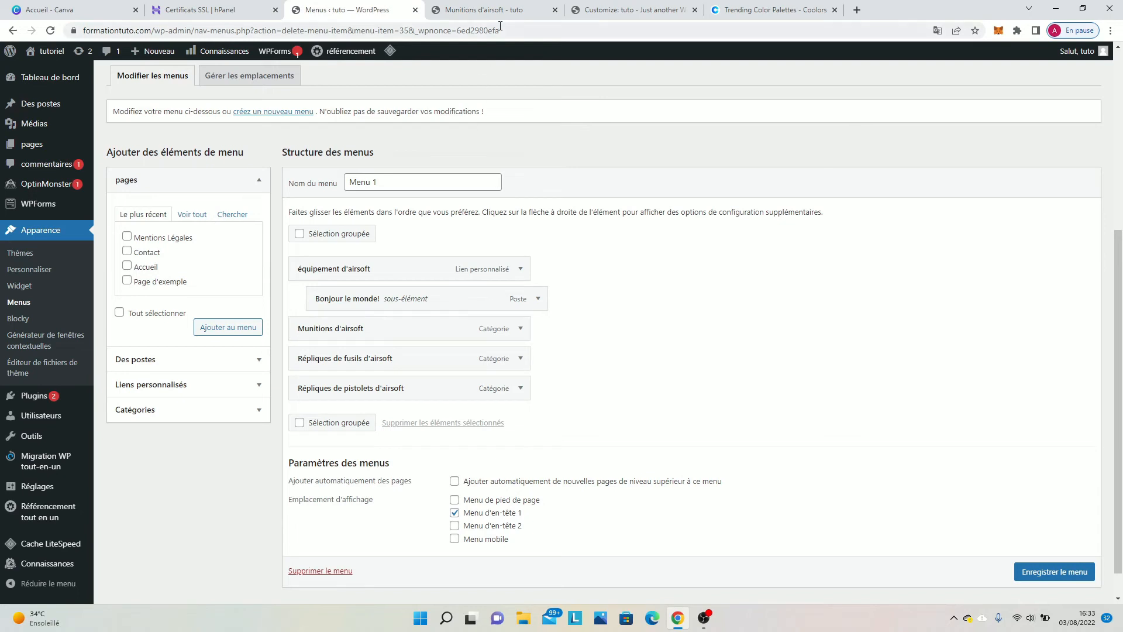
click(485, 10)
mouse_move(529, 100)
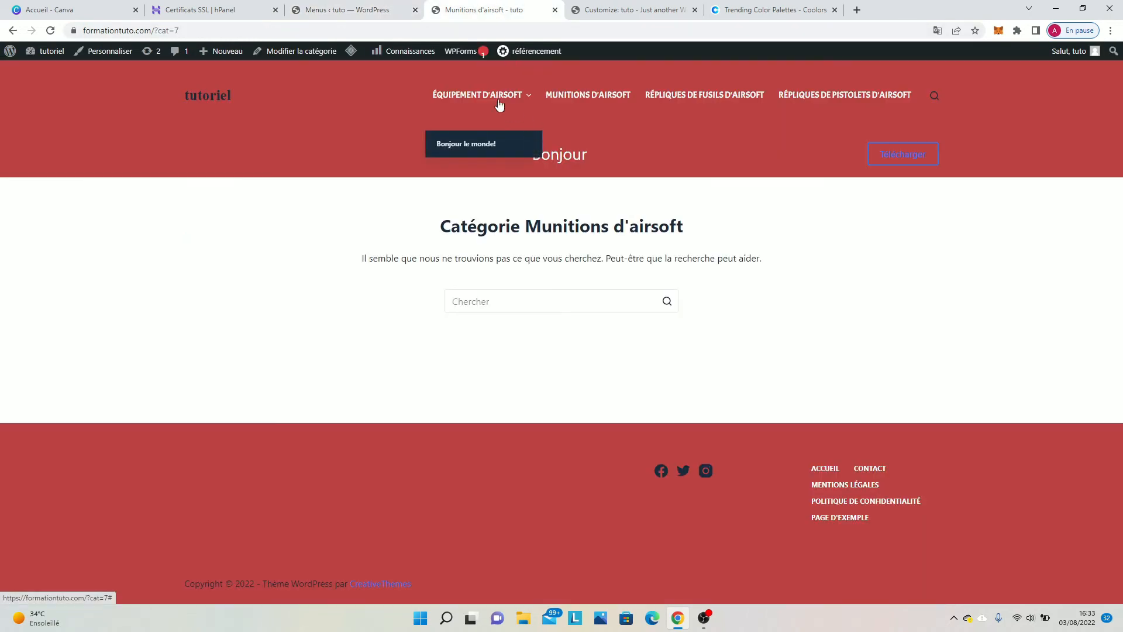
click(464, 92)
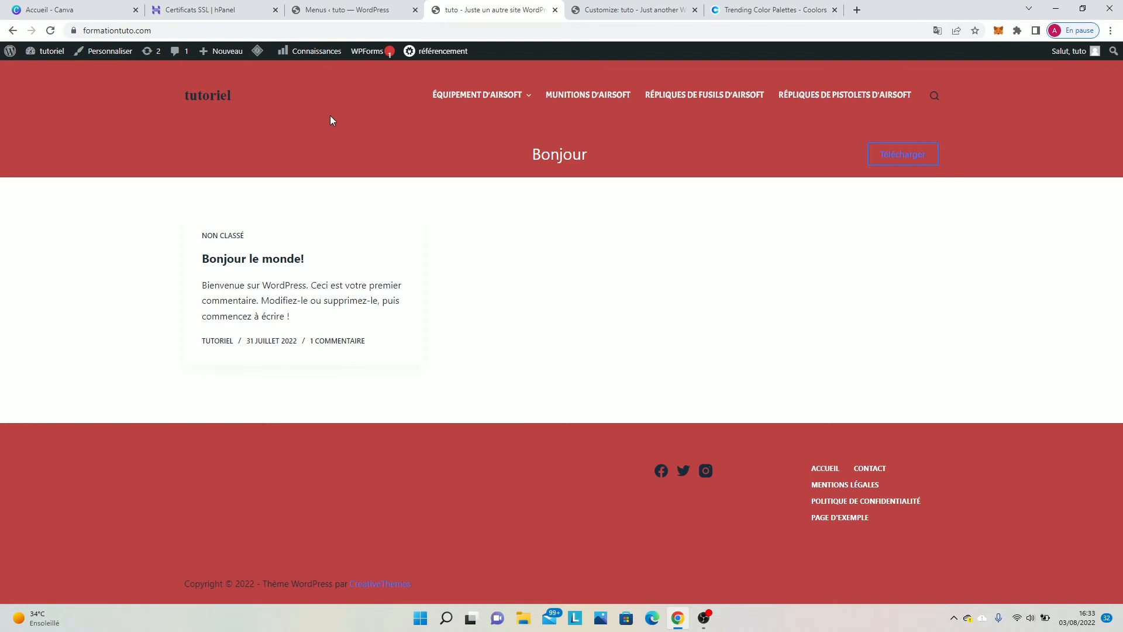
click(205, 104)
click(471, 91)
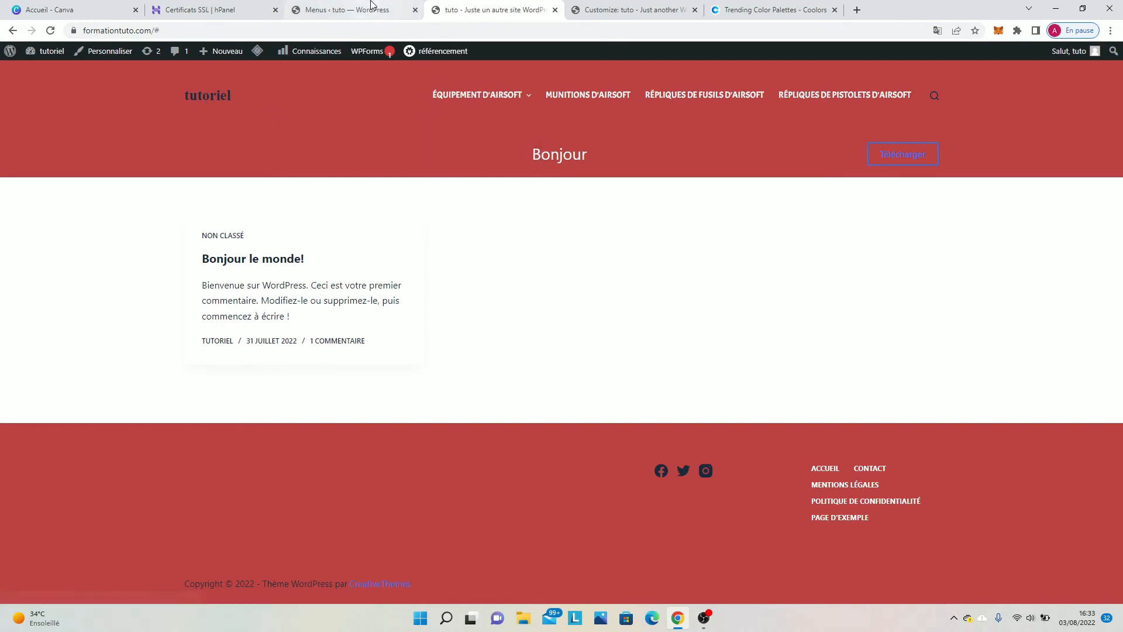
Return to the menu editor, review the structure and settings of Menu 1, and save the menu again.
click(371, 7)
scroll(550, 304, down, 1)
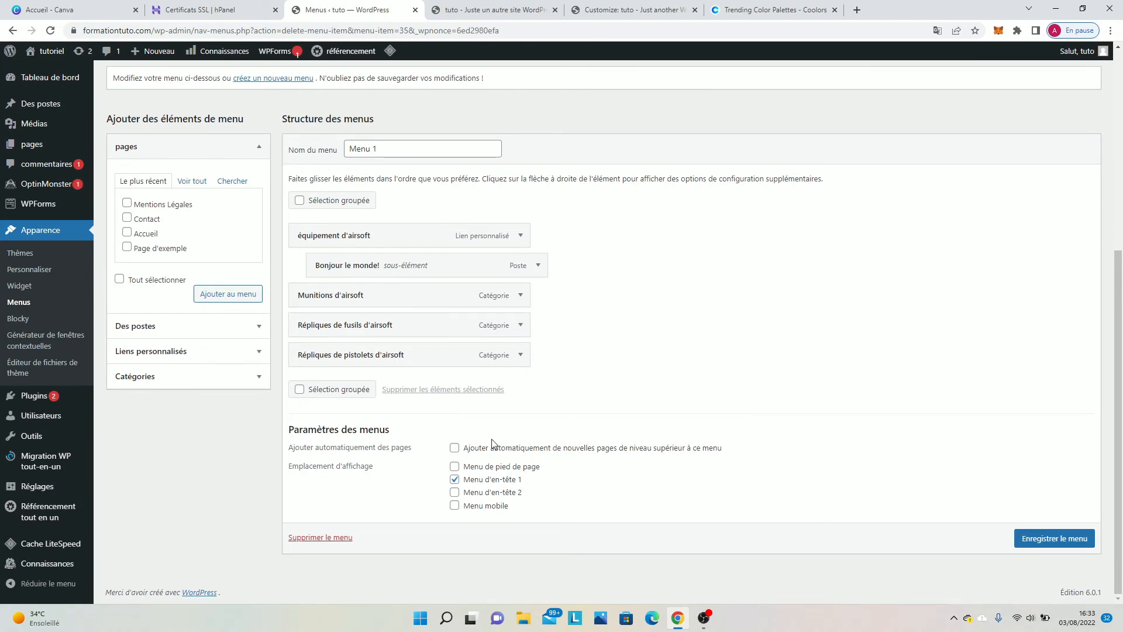
scroll(565, 309, up, 2)
scroll(565, 308, down, 2)
click(1085, 538)
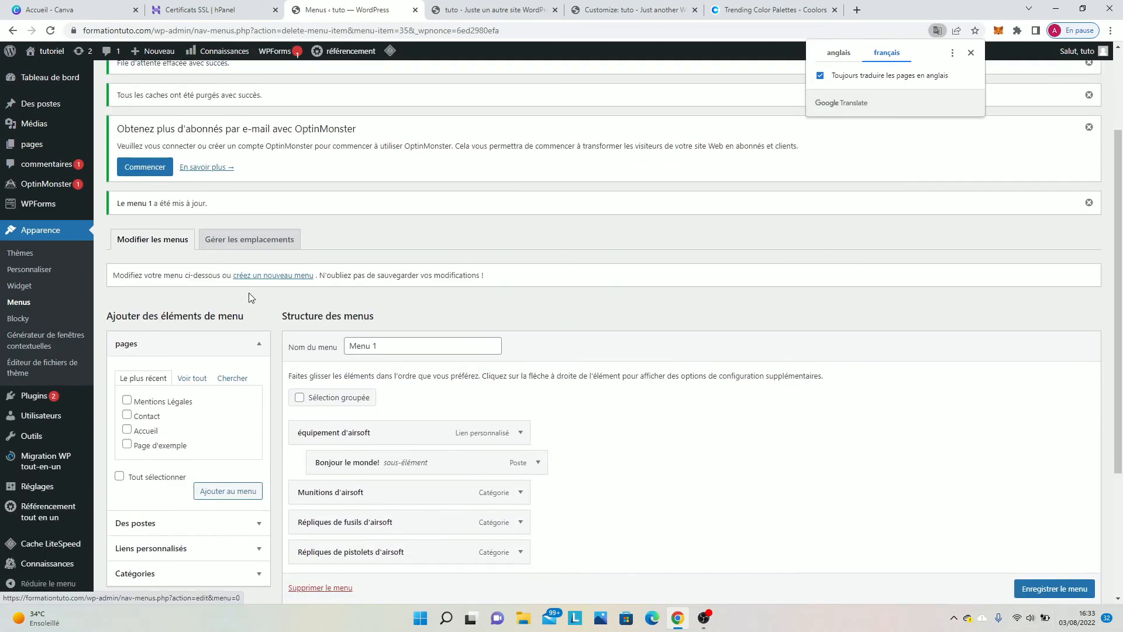
Create a new menu named "Menu pied de page" and assign it to the footer menu display location.
click(275, 277)
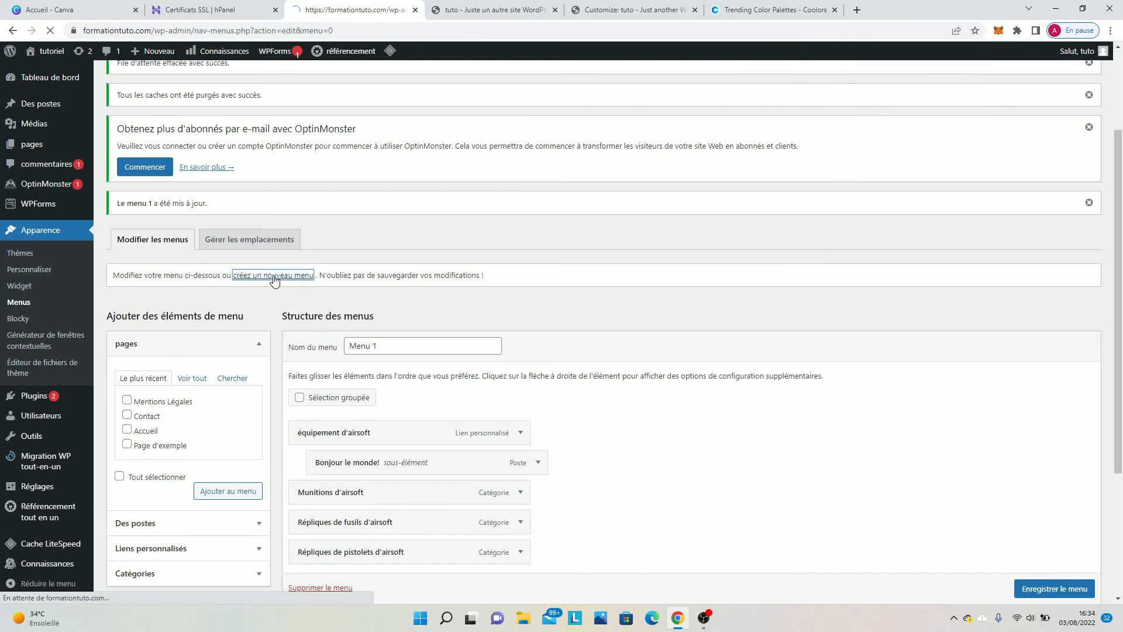
click(467, 378)
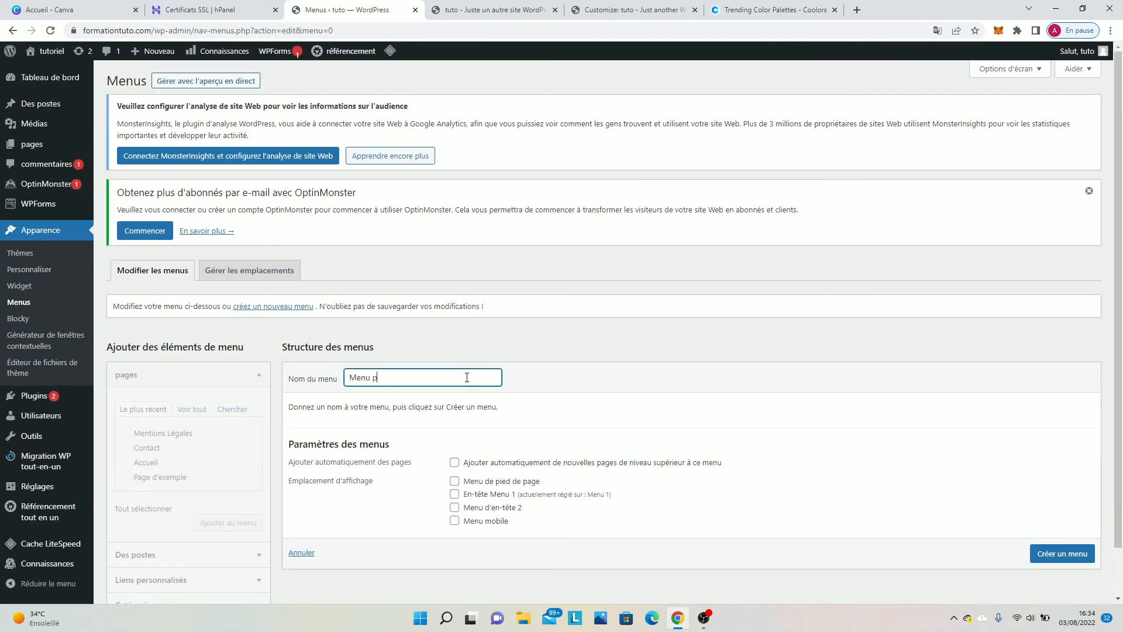
text(Menu pied de pg)
click(454, 481)
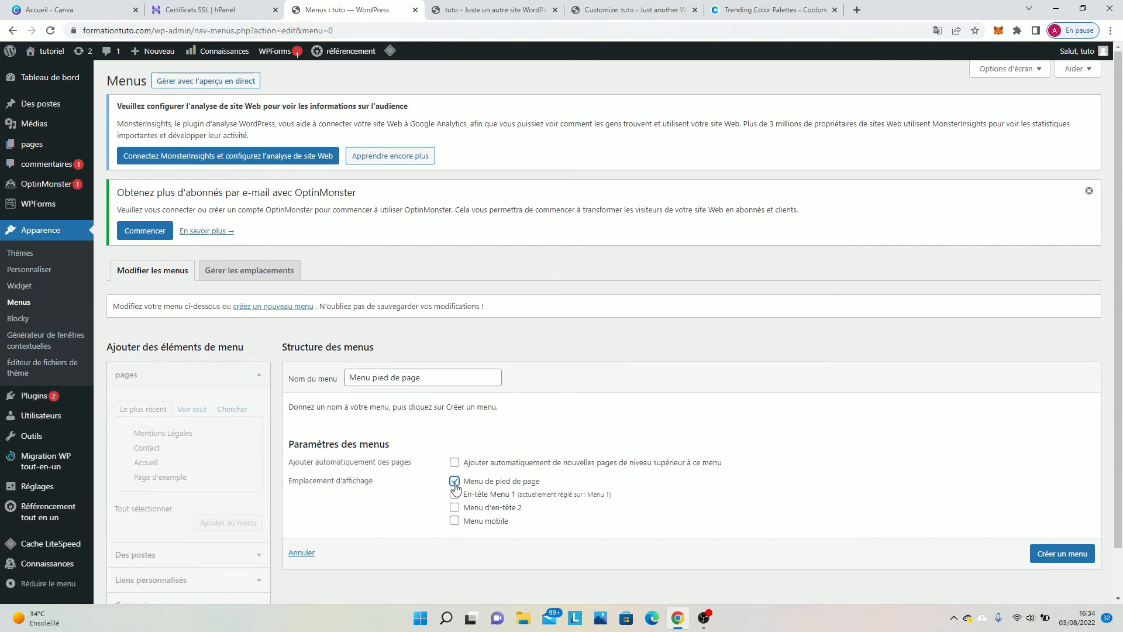
click(1061, 555)
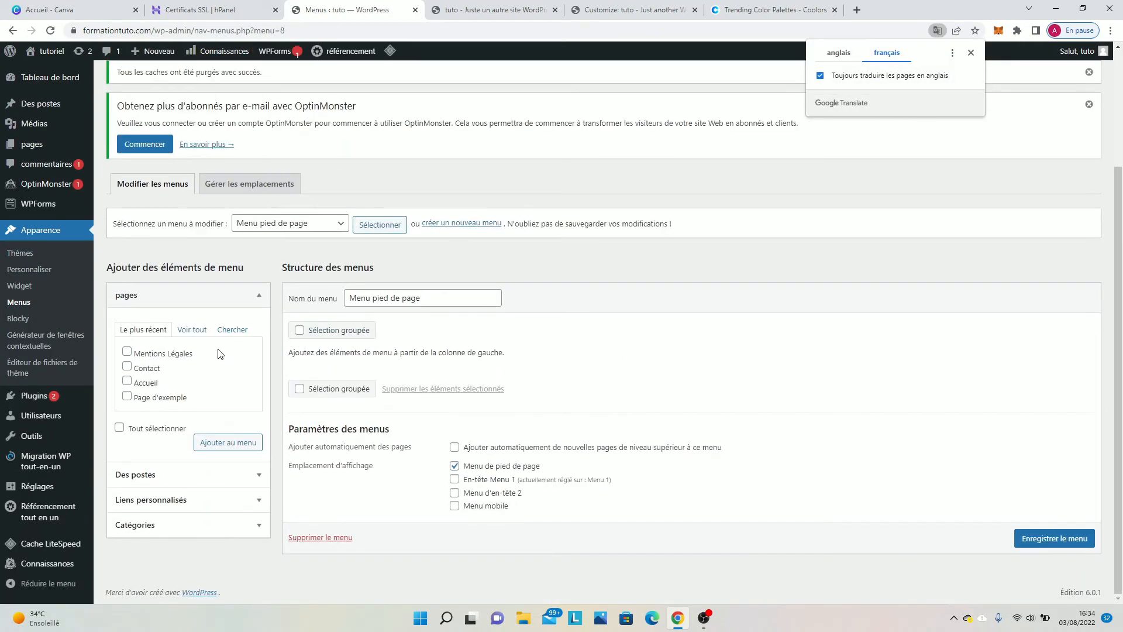
Add the Politique de confidentialité, Mentions Légales and Contact pages to the footer menu.
click(195, 332)
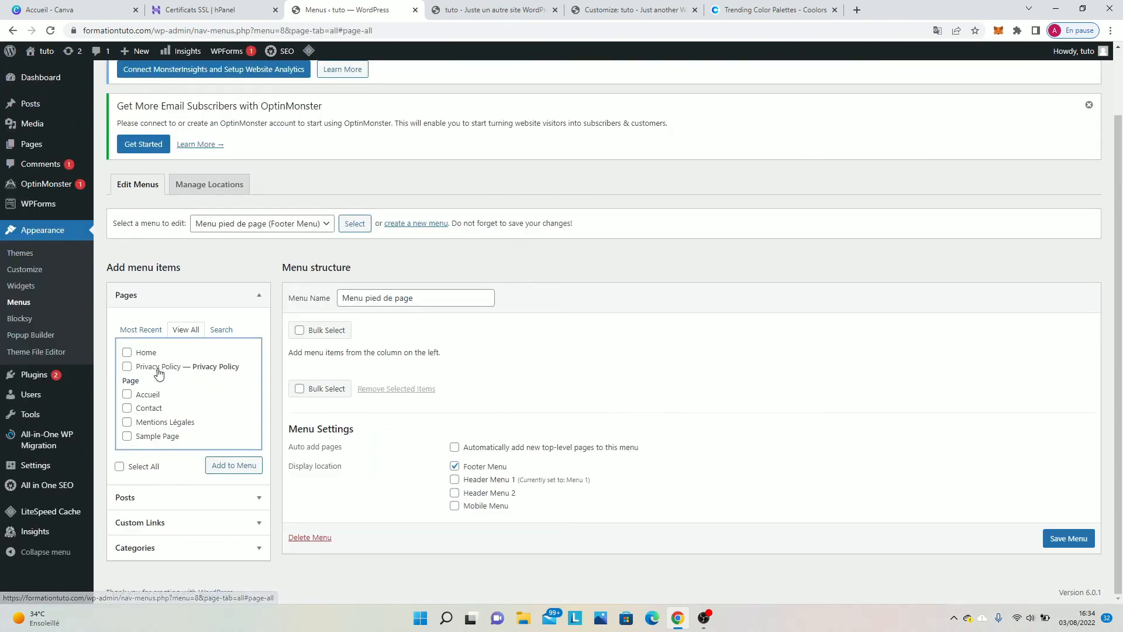
click(126, 378)
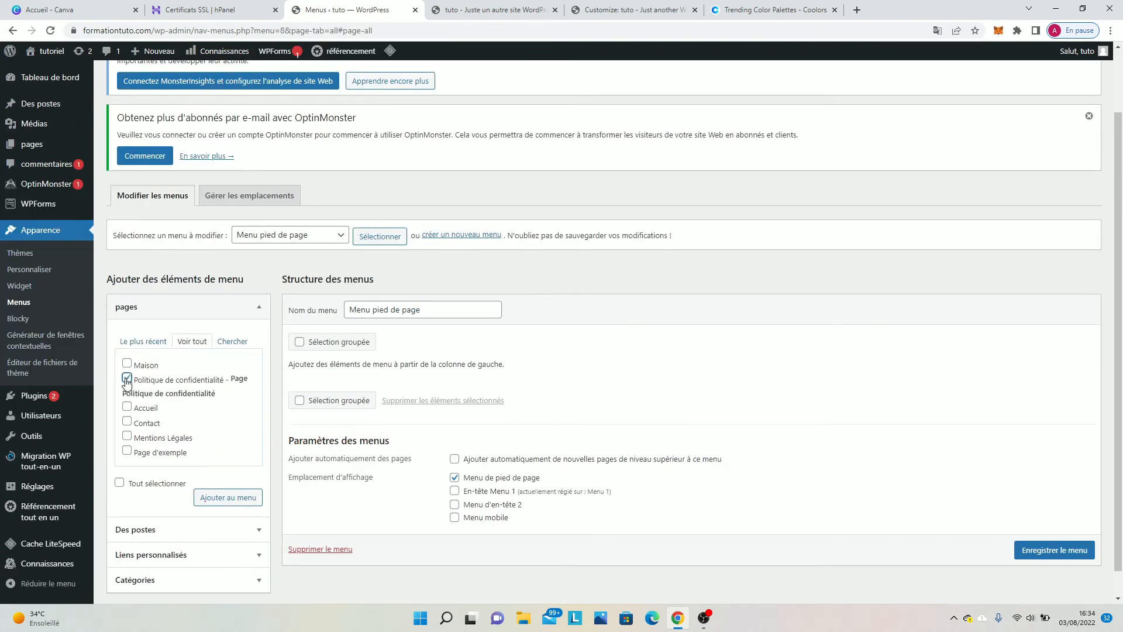
click(126, 441)
click(127, 422)
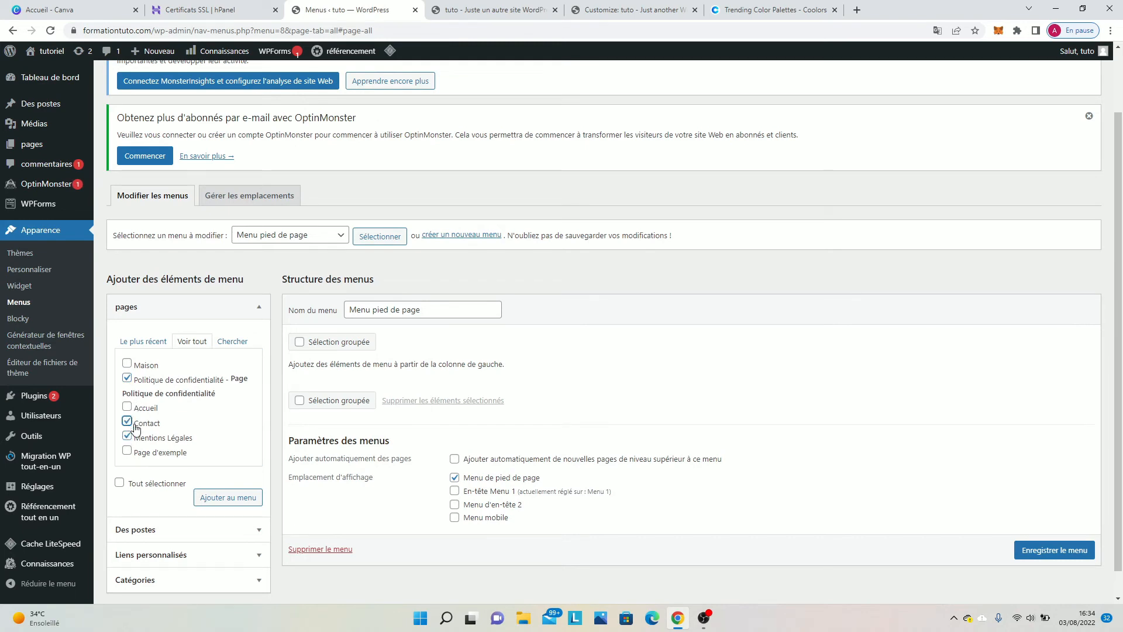
click(253, 504)
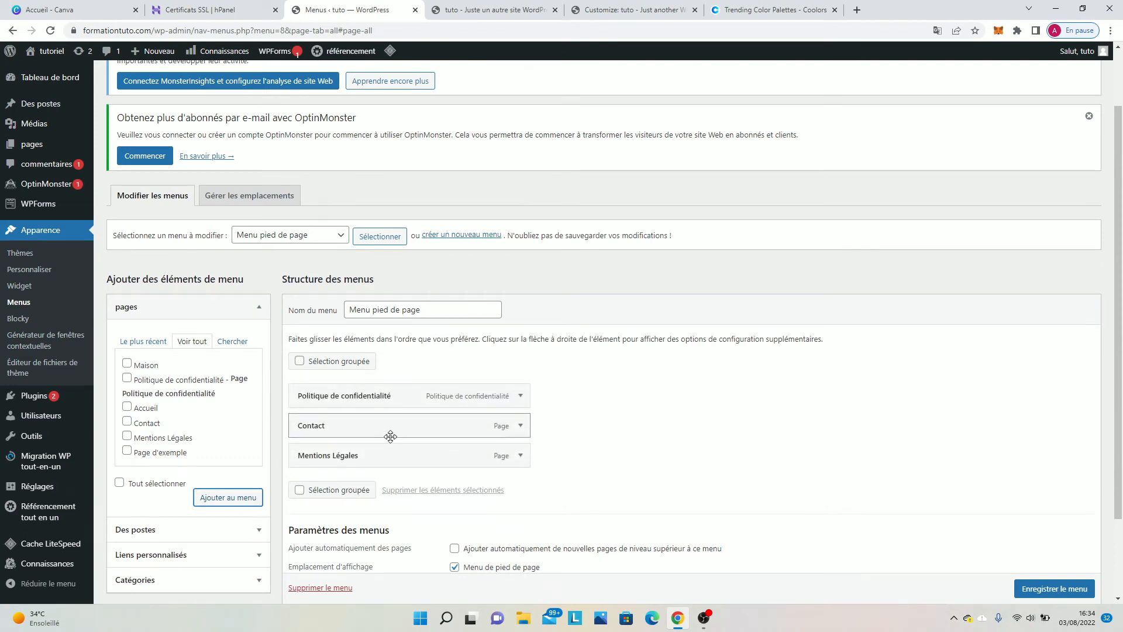
Reorder the footer menu as Mentions Légales, Contact, Politique de confidentialité, and save it.
drag(392, 462, 373, 393)
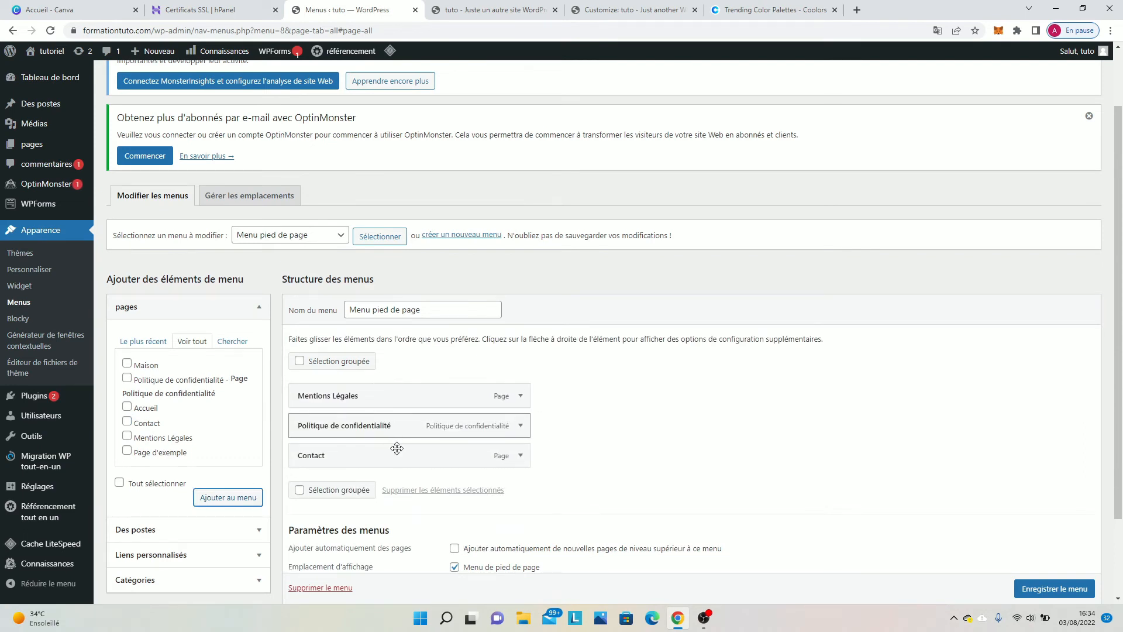
drag(393, 457, 375, 434)
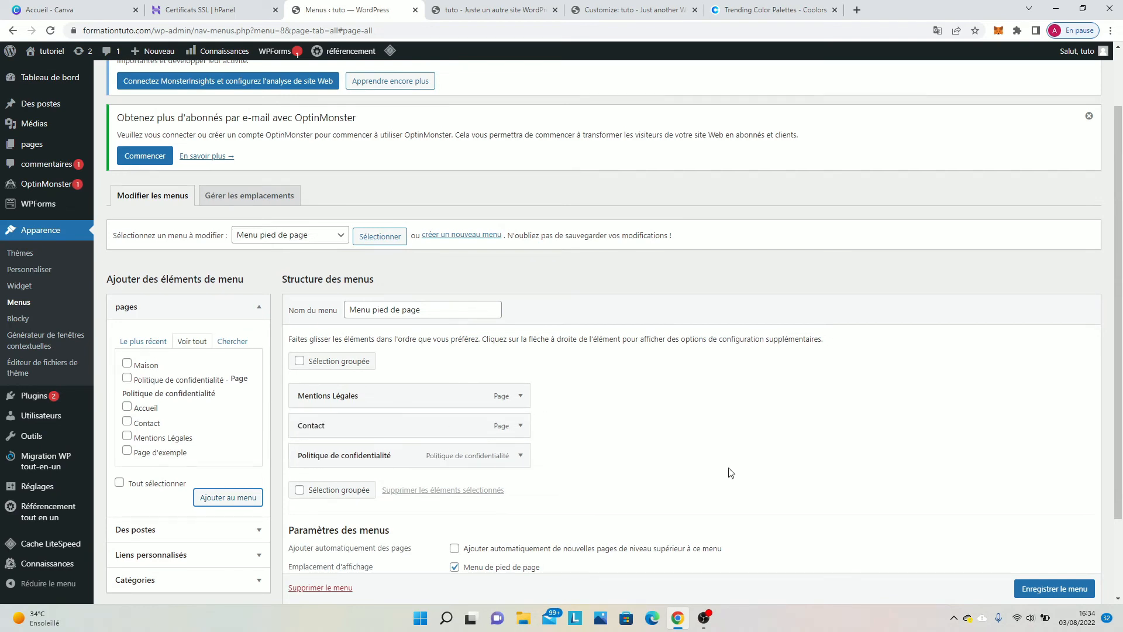
scroll(731, 473, down, 2)
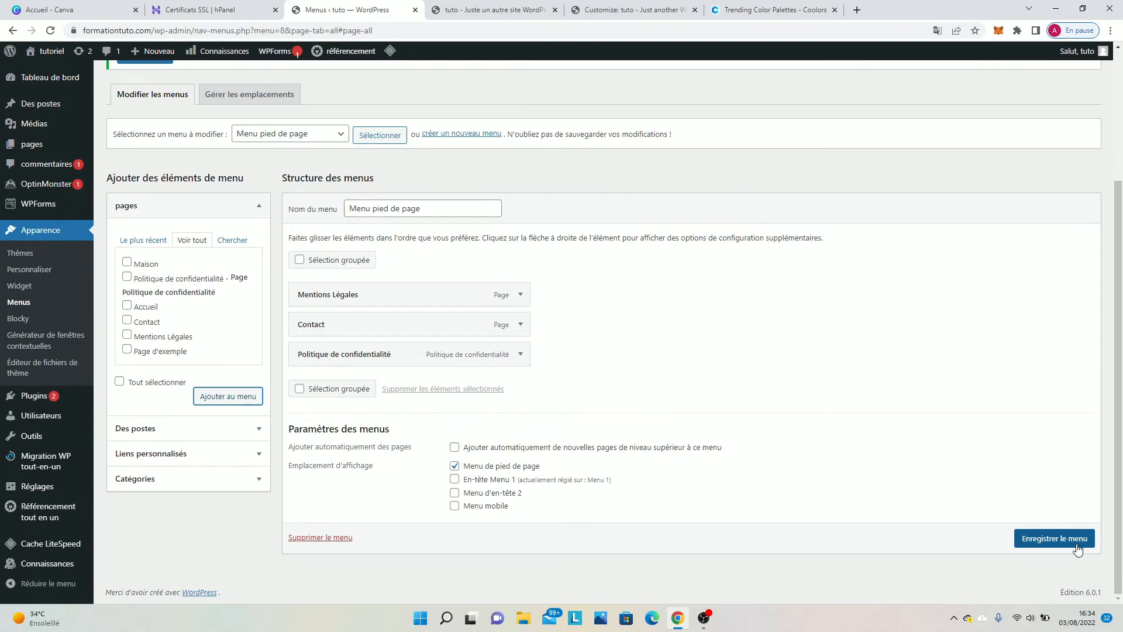
click(1079, 548)
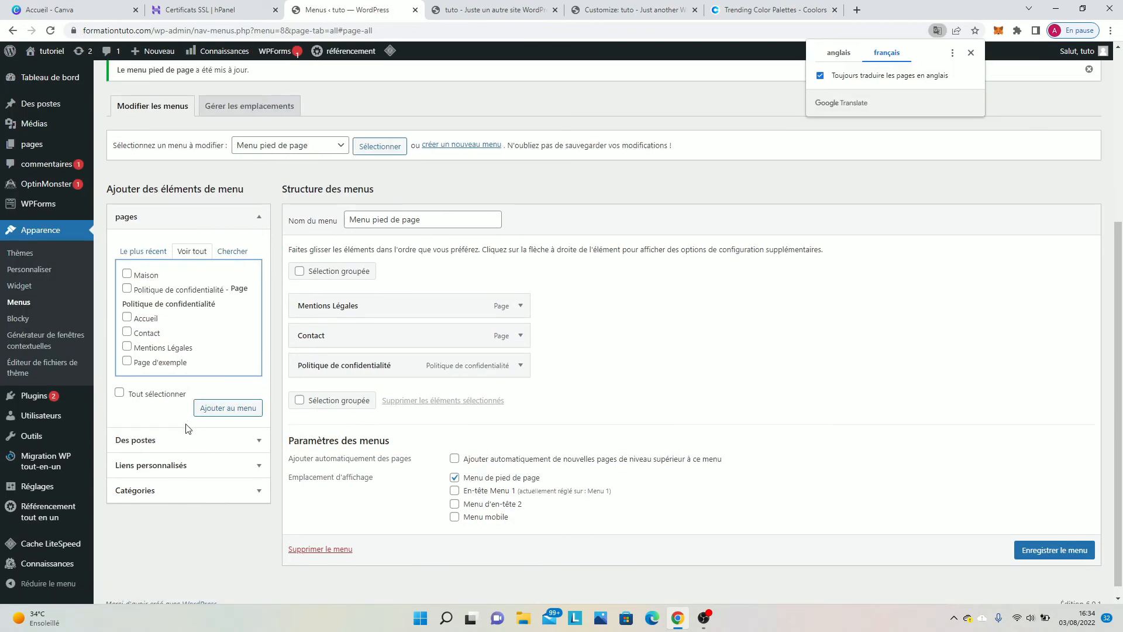
Reload the live site to check its footer menu against the menu editor, and open the Munitions d'airsoft category from the header.
click(188, 442)
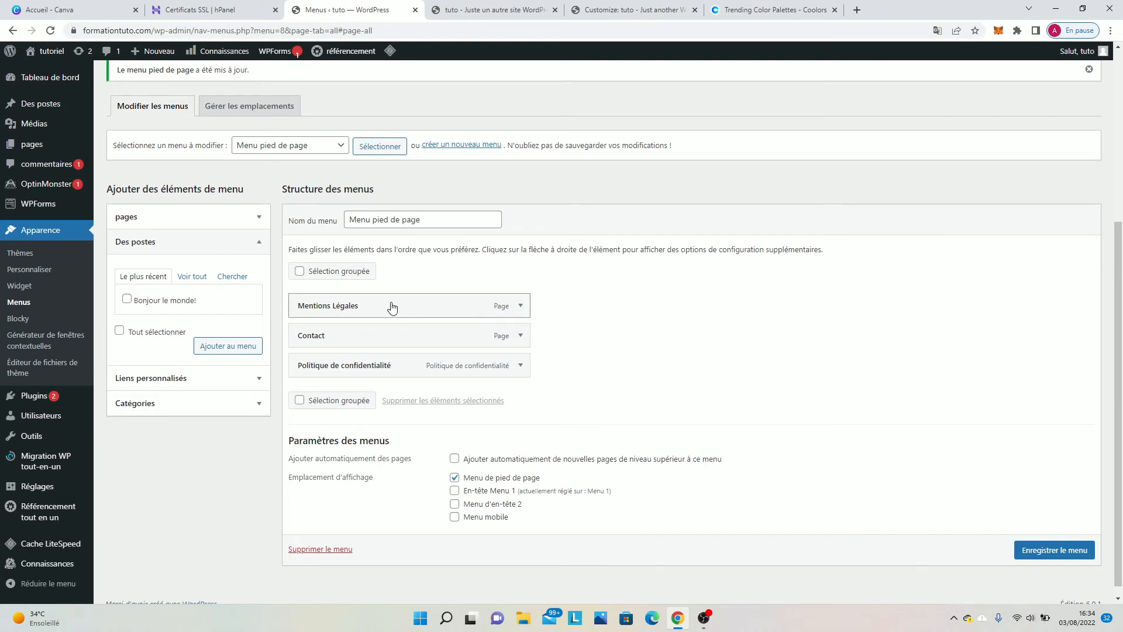
click(496, 10)
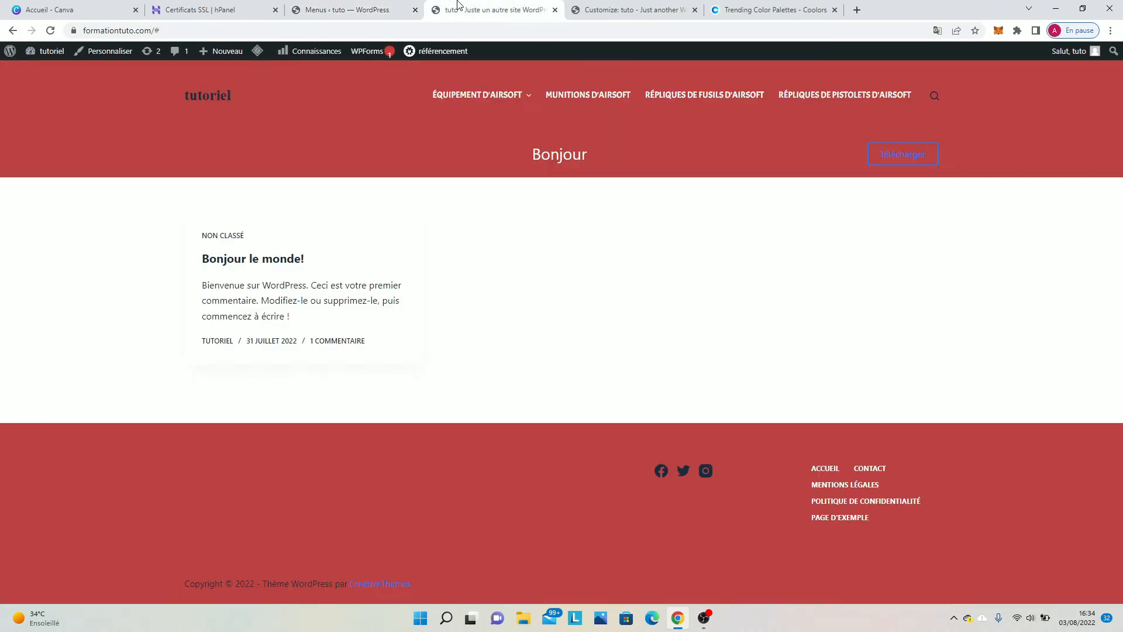
mouse_move(201, 50)
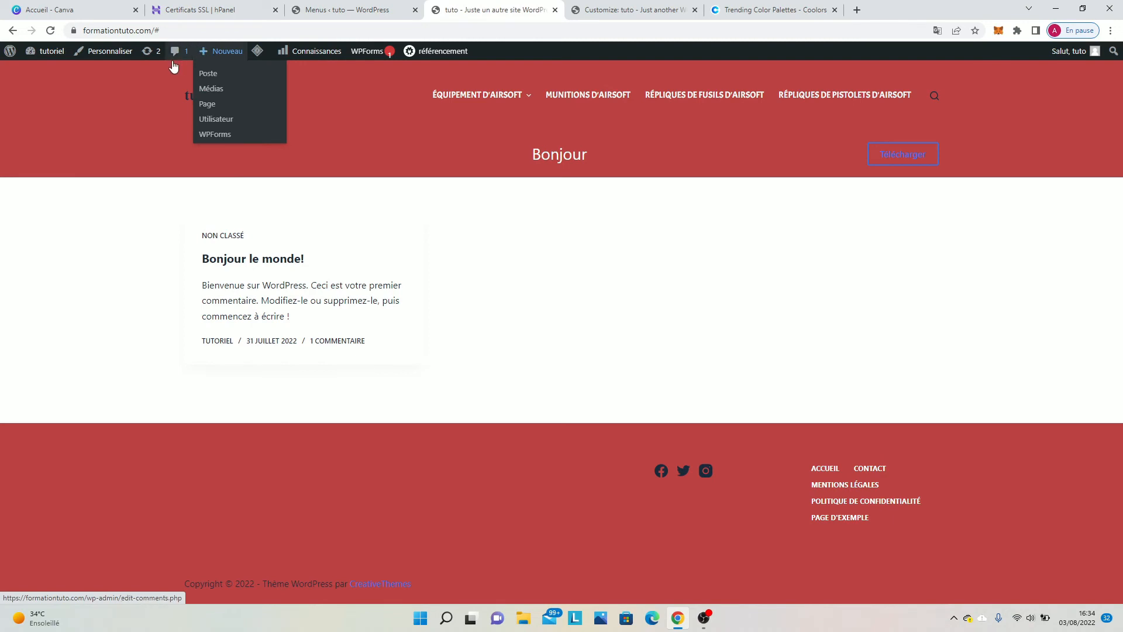
click(51, 30)
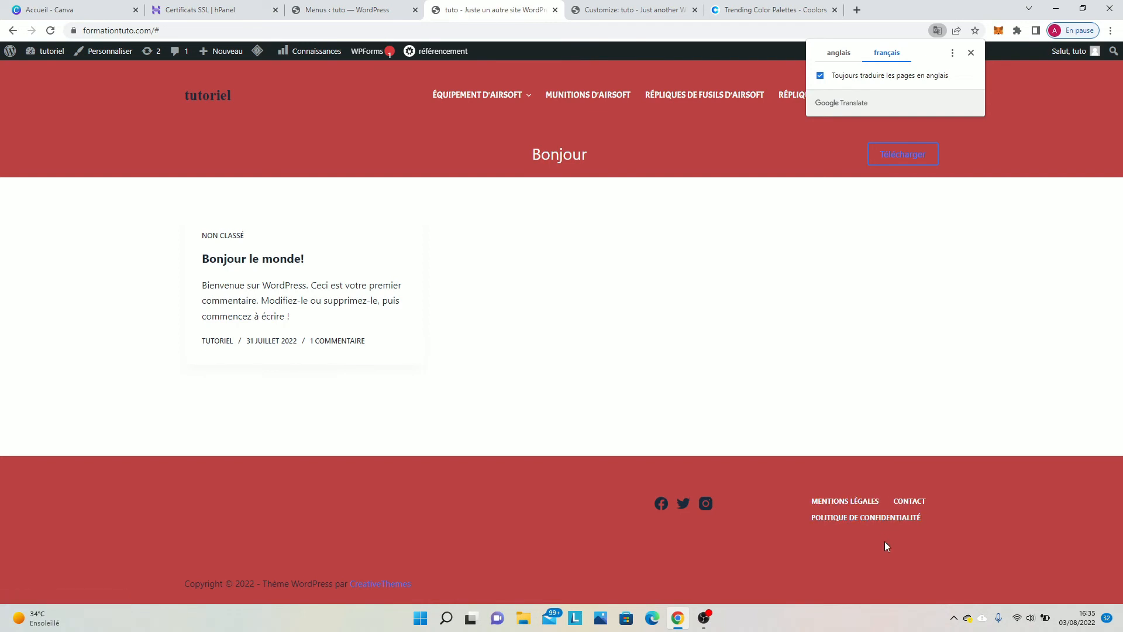
click(362, 14)
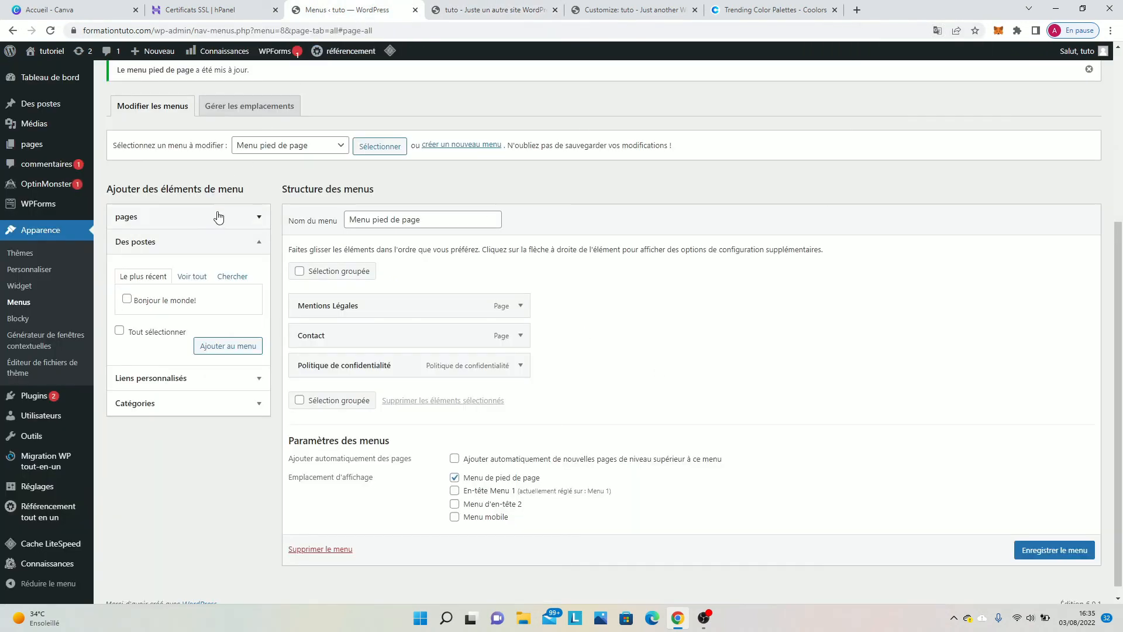
click(449, 6)
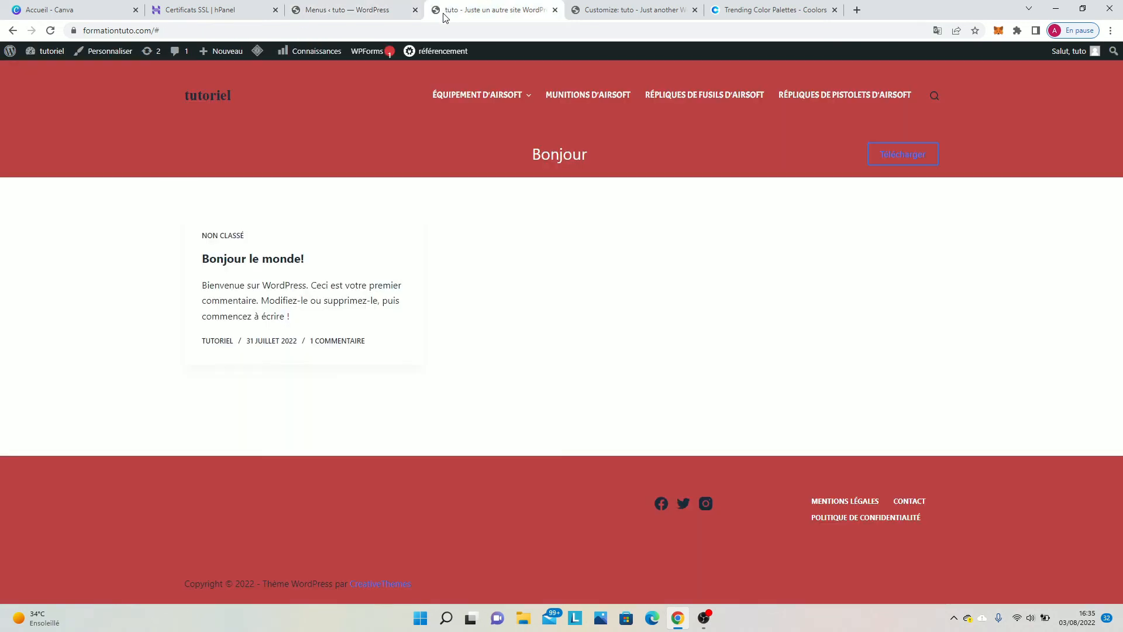
click(585, 93)
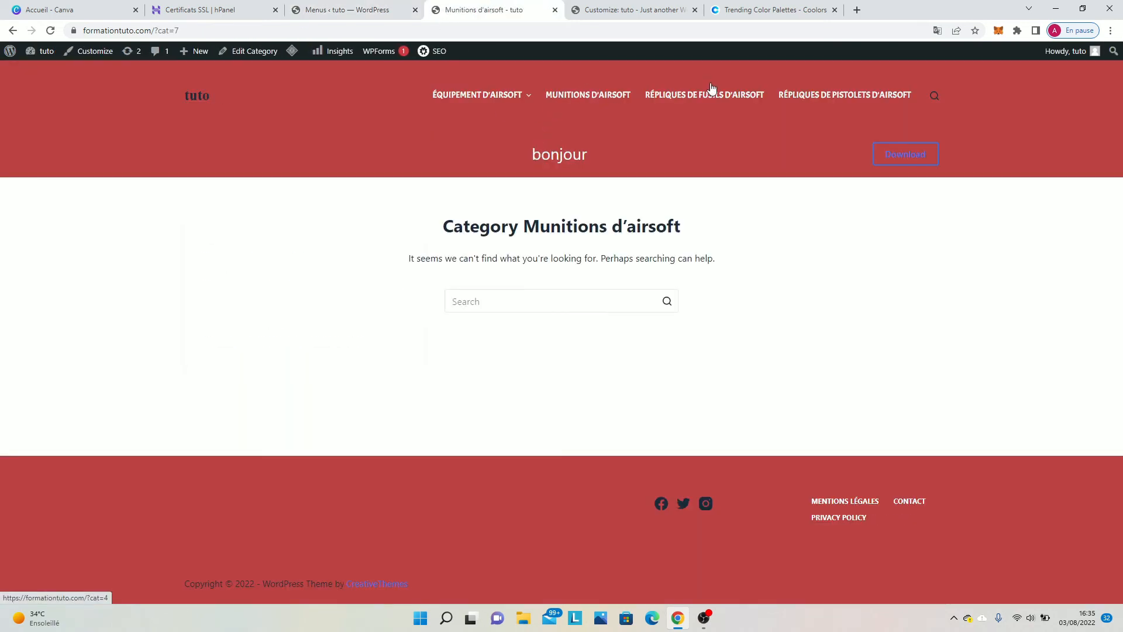
Compare the items of Menu 1 in the menu editor with the header menu on the live Contact page.
click(314, 4)
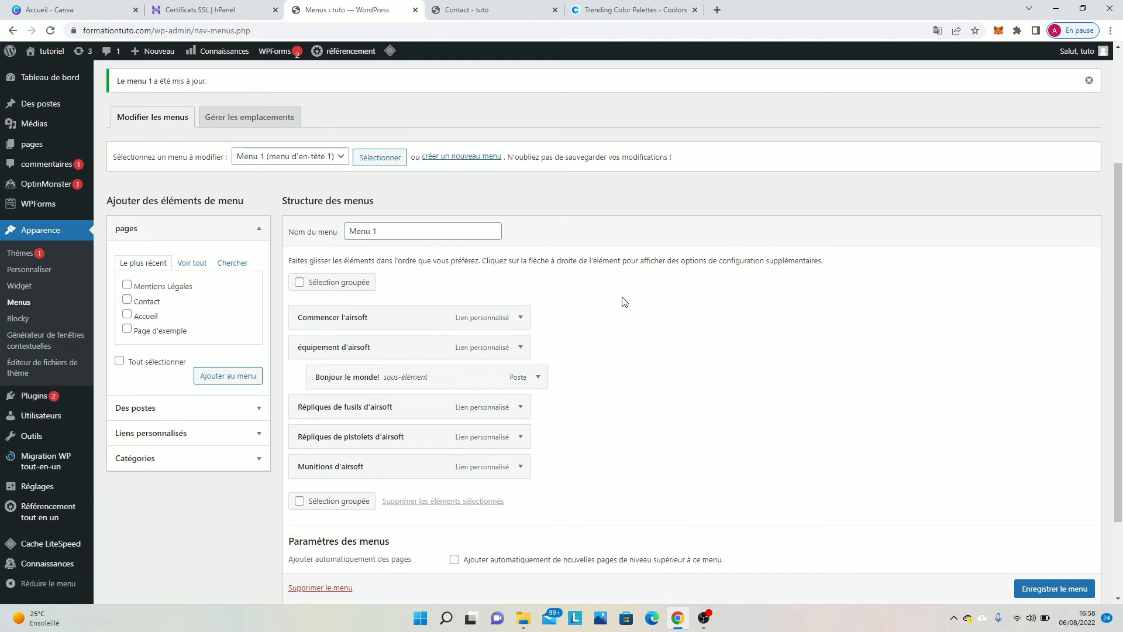
click(521, 321)
click(521, 322)
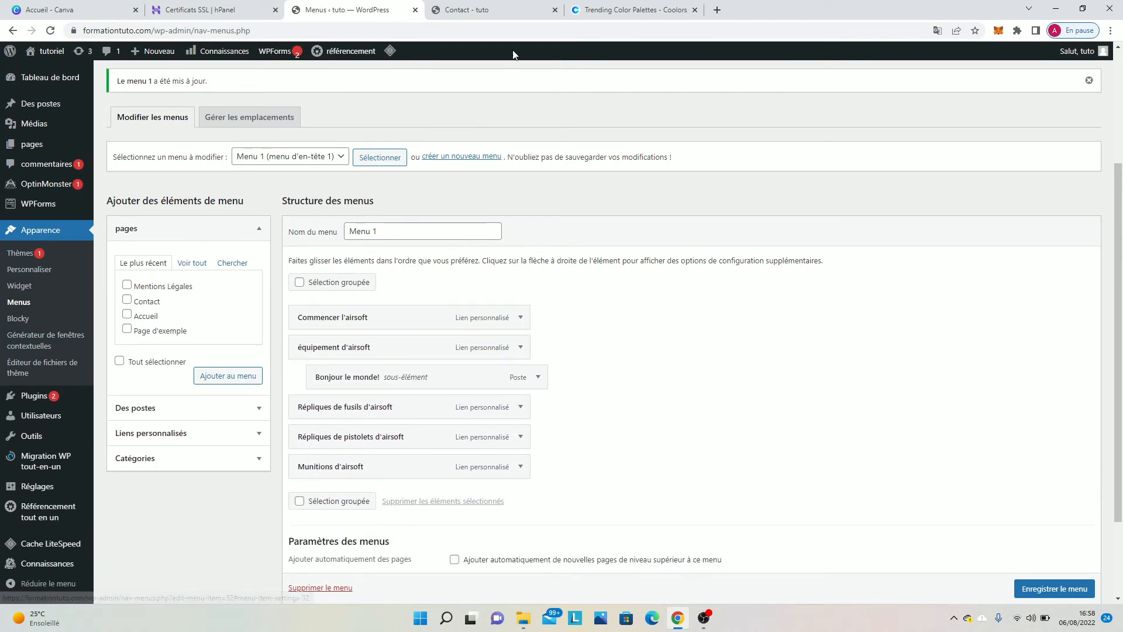
click(485, 10)
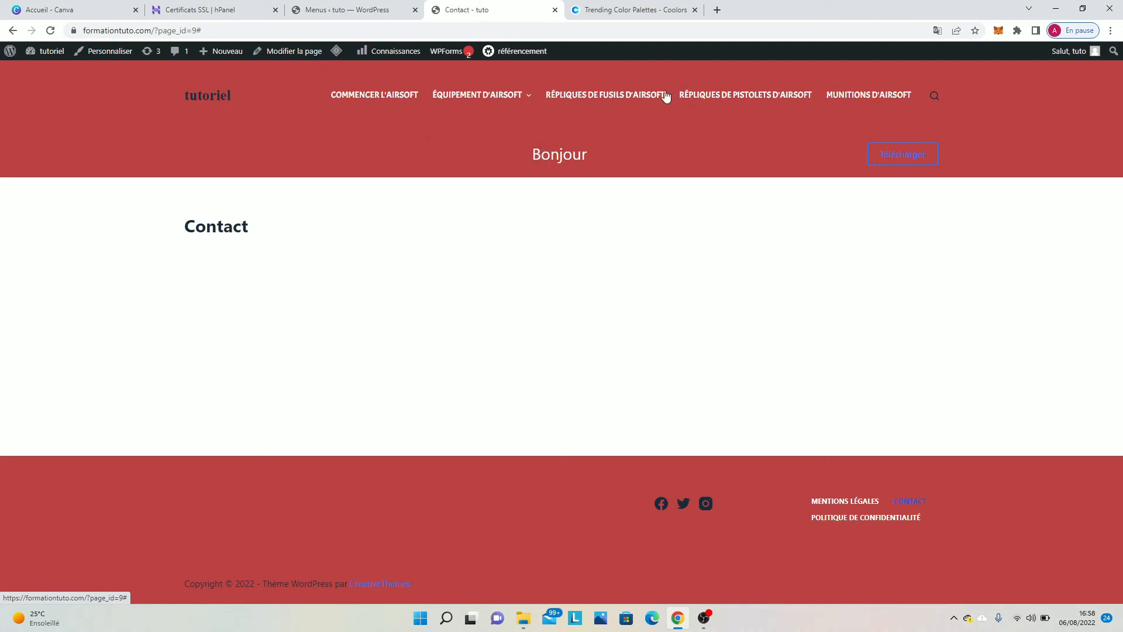
click(357, 10)
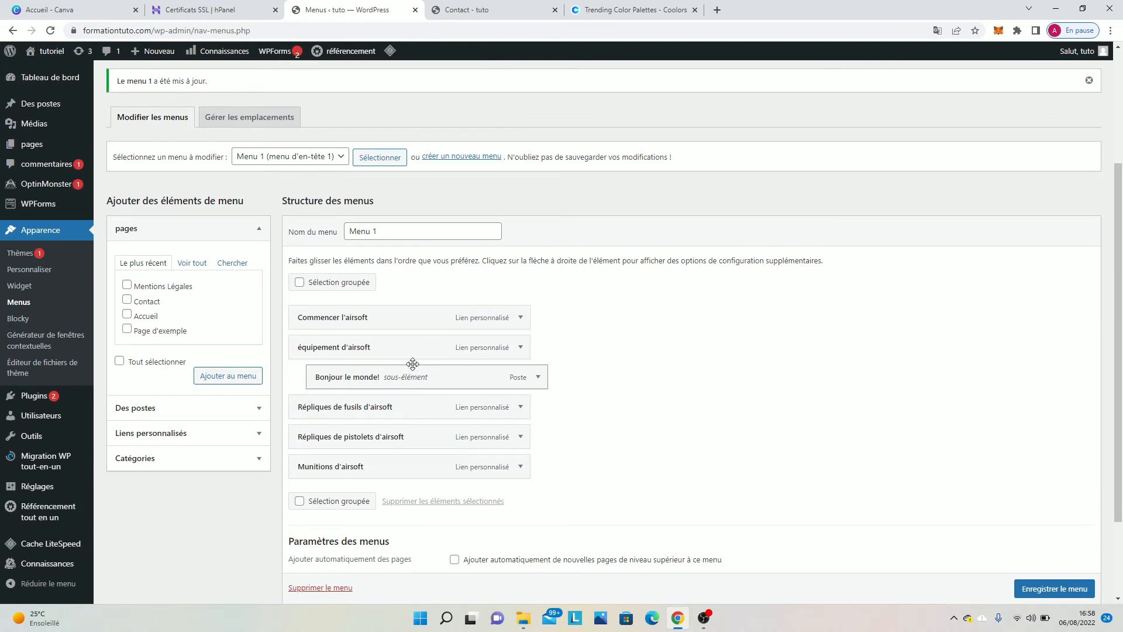
click(539, 9)
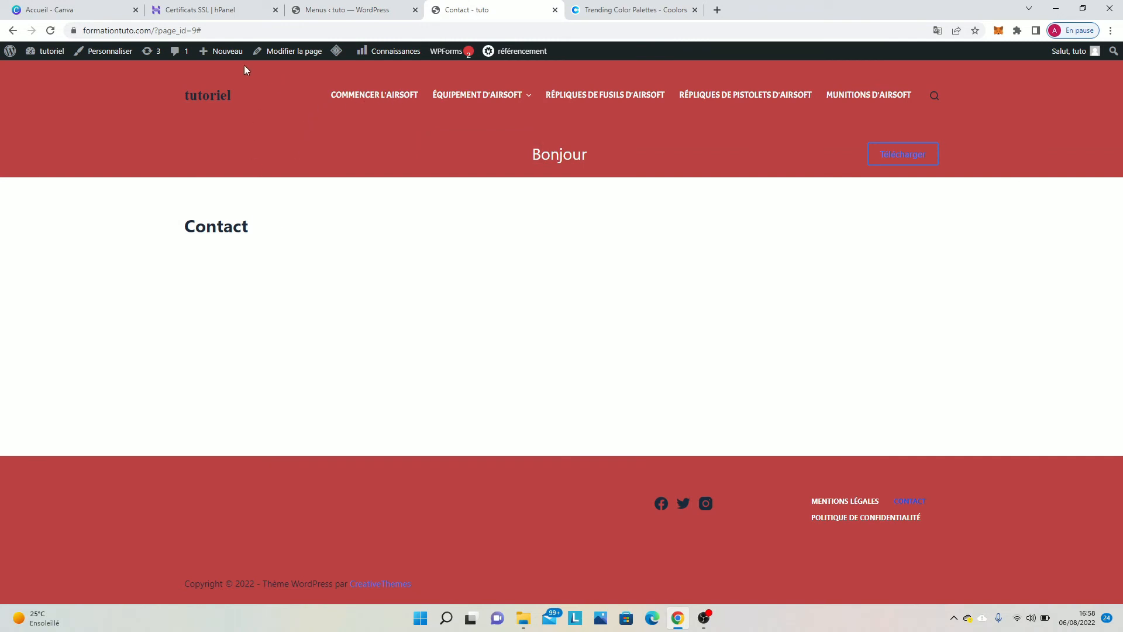
Open the site customizer, set the footer bottom row's background to black (#000000), and publish the change.
click(110, 56)
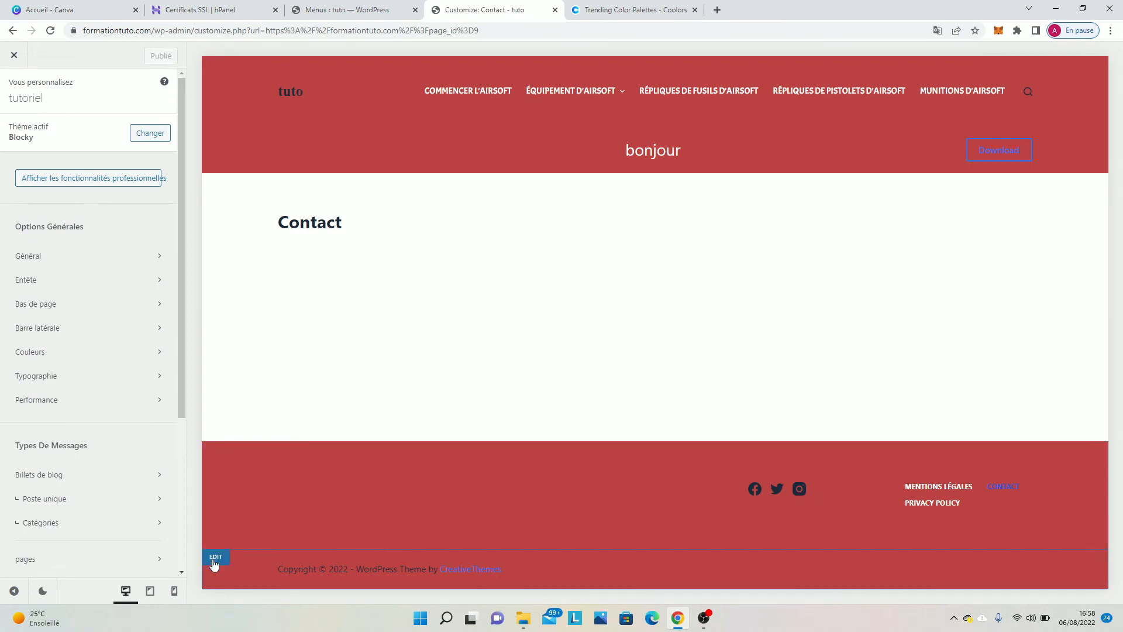
click(215, 561)
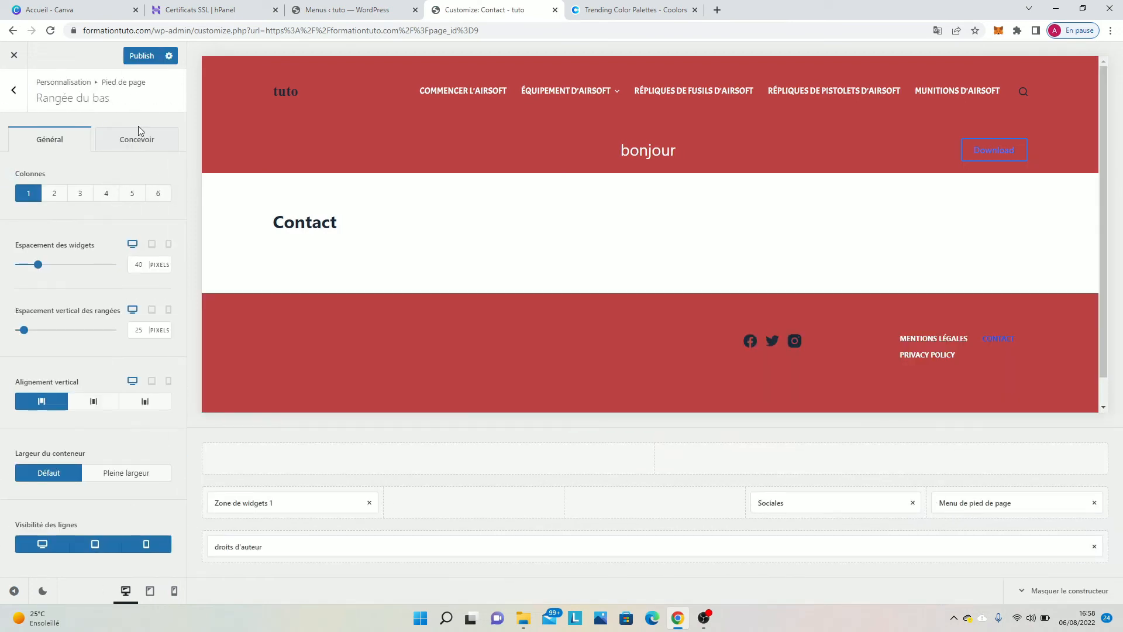
click(137, 138)
click(161, 198)
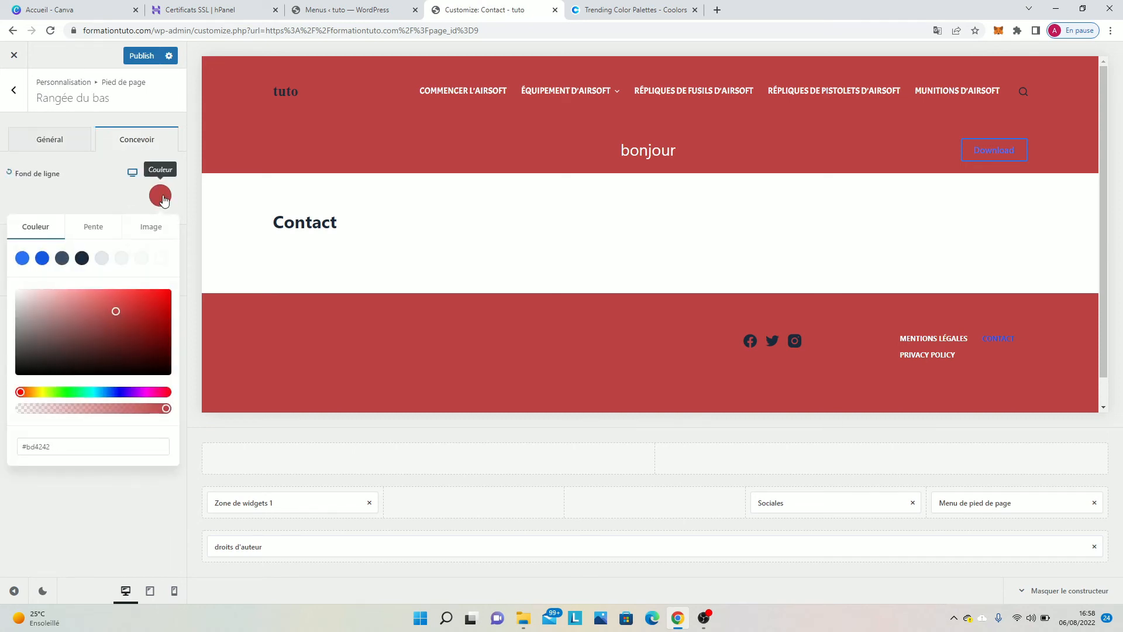
drag(29, 372, 17, 369)
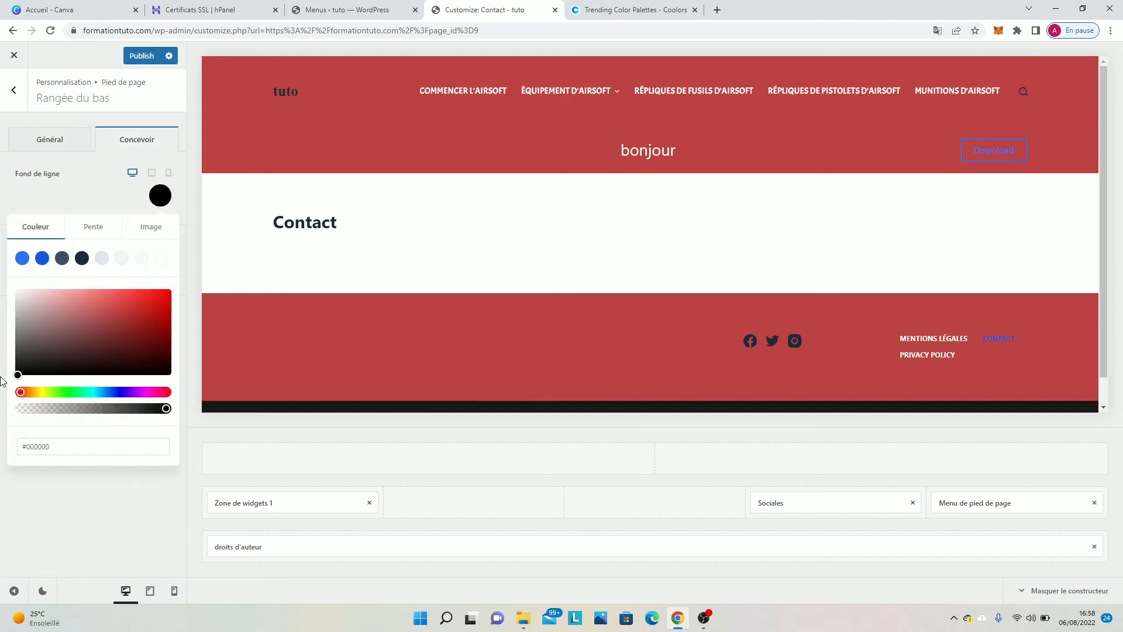
click(141, 55)
scroll(341, 287, down, 1)
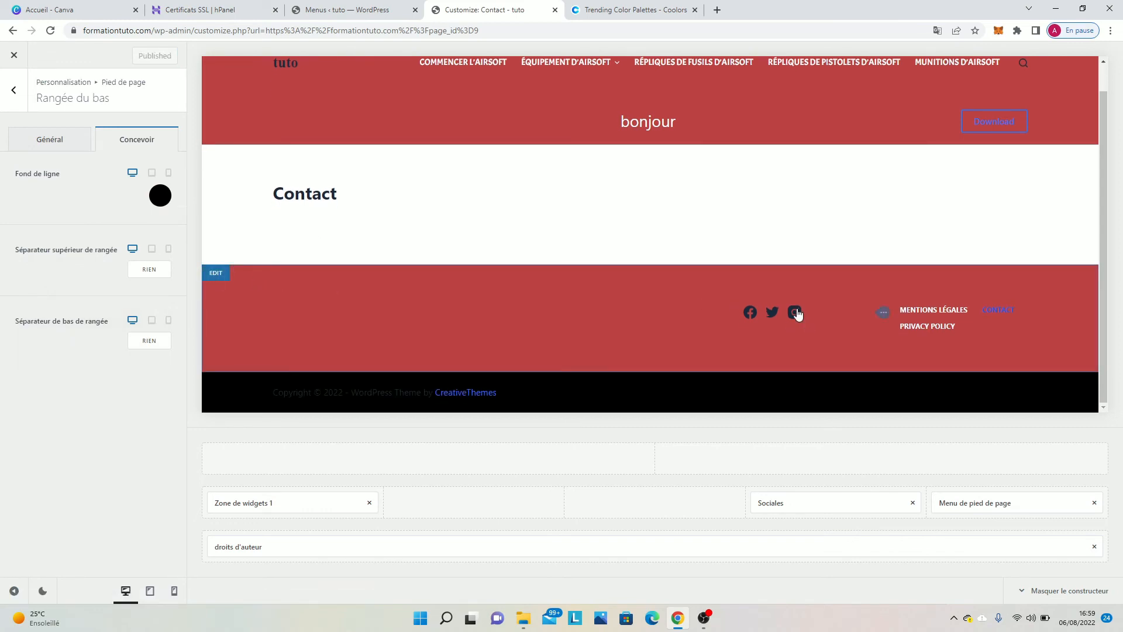
Set the initial colour of the footer's social icons to orange (#d9742d).
scroll(825, 312, up, 1)
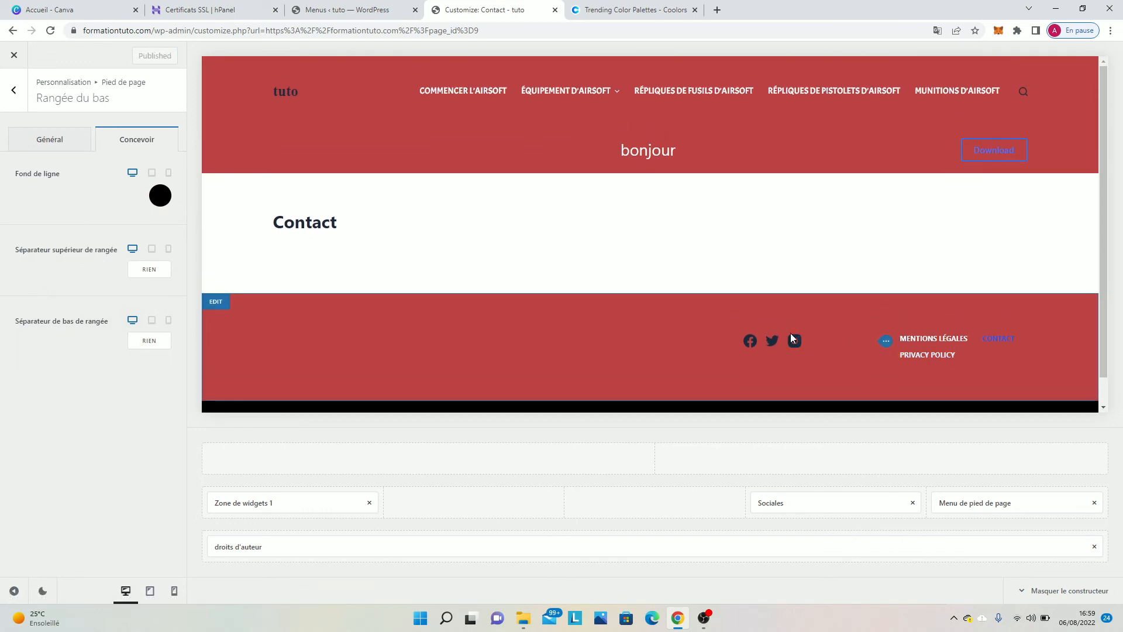
click(886, 341)
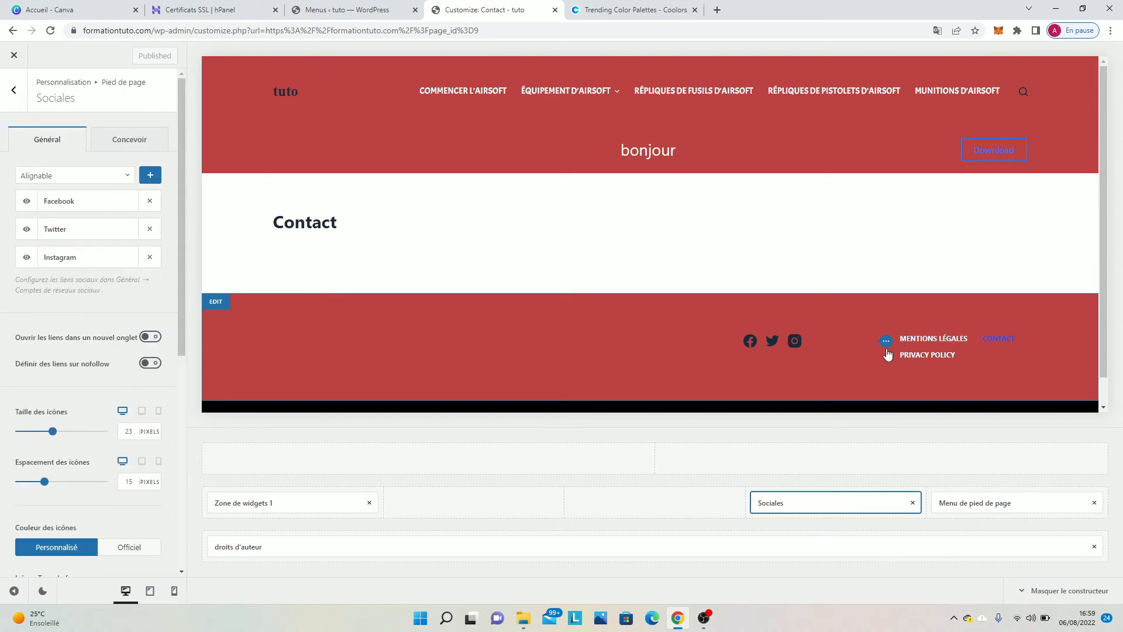
click(129, 139)
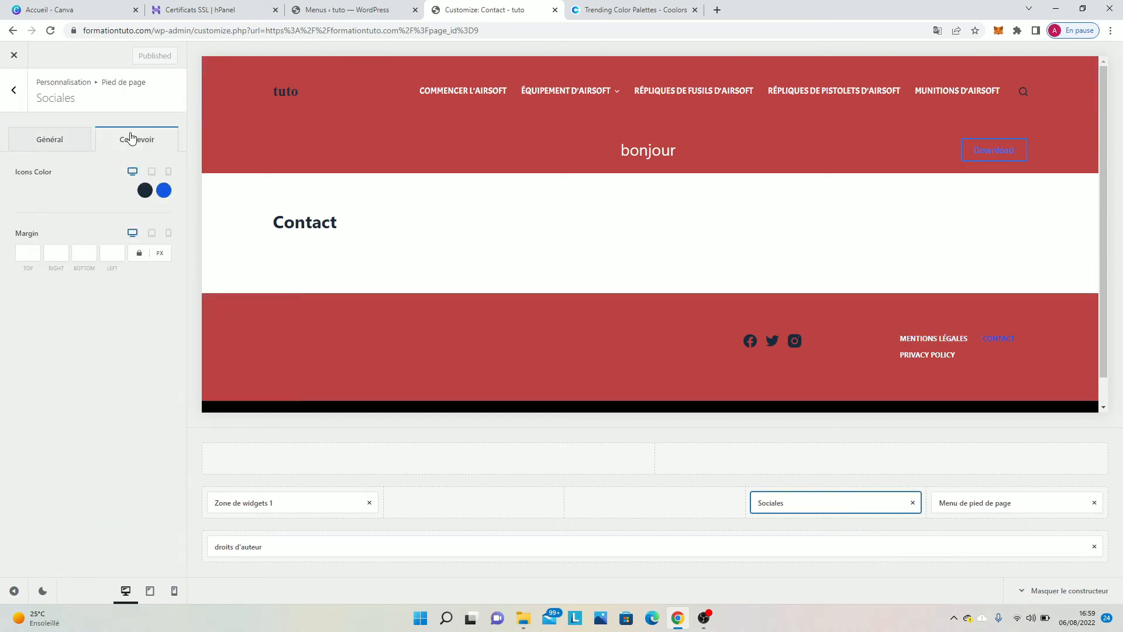
click(145, 193)
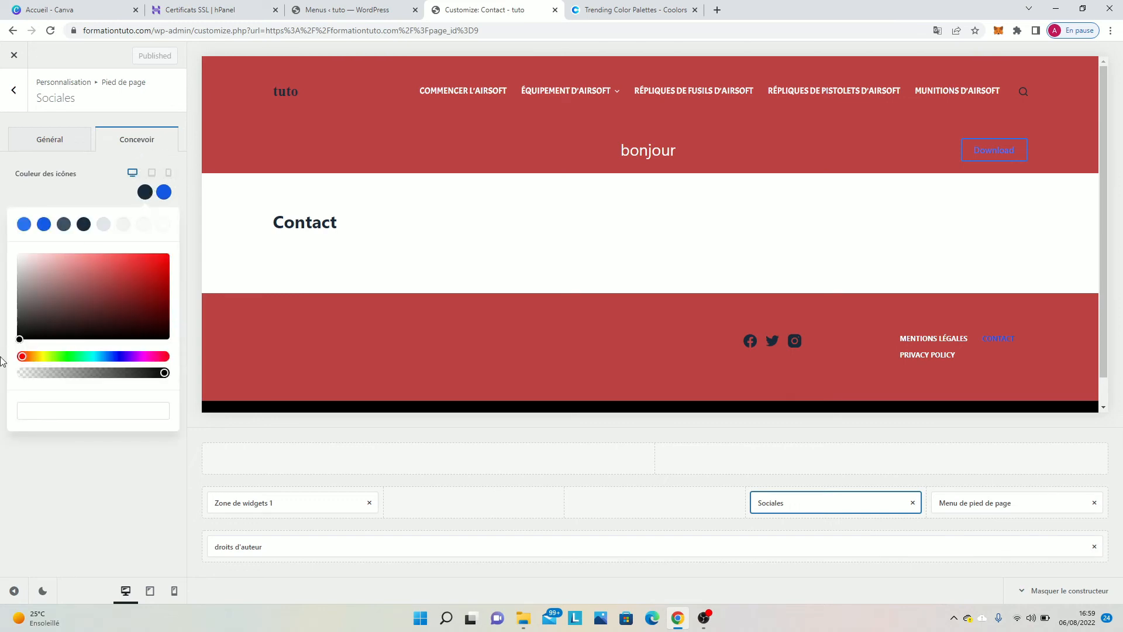
click(36, 357)
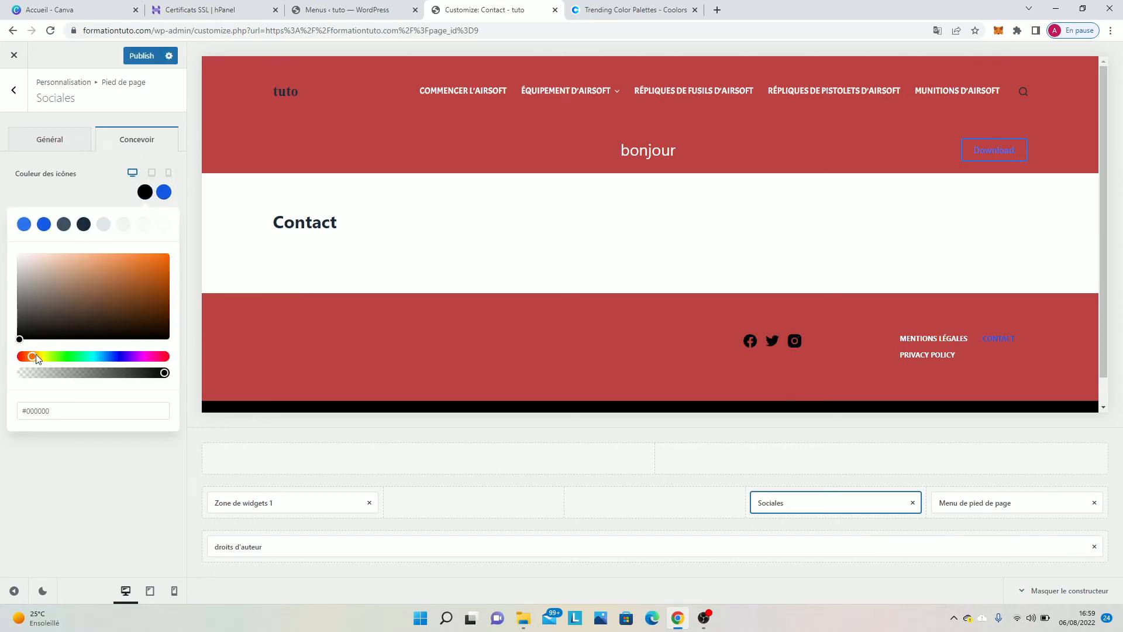
mouse_move(130, 275)
mouse_down()
mouse_move(150, 268)
mouse_move(139, 268)
mouse_up()
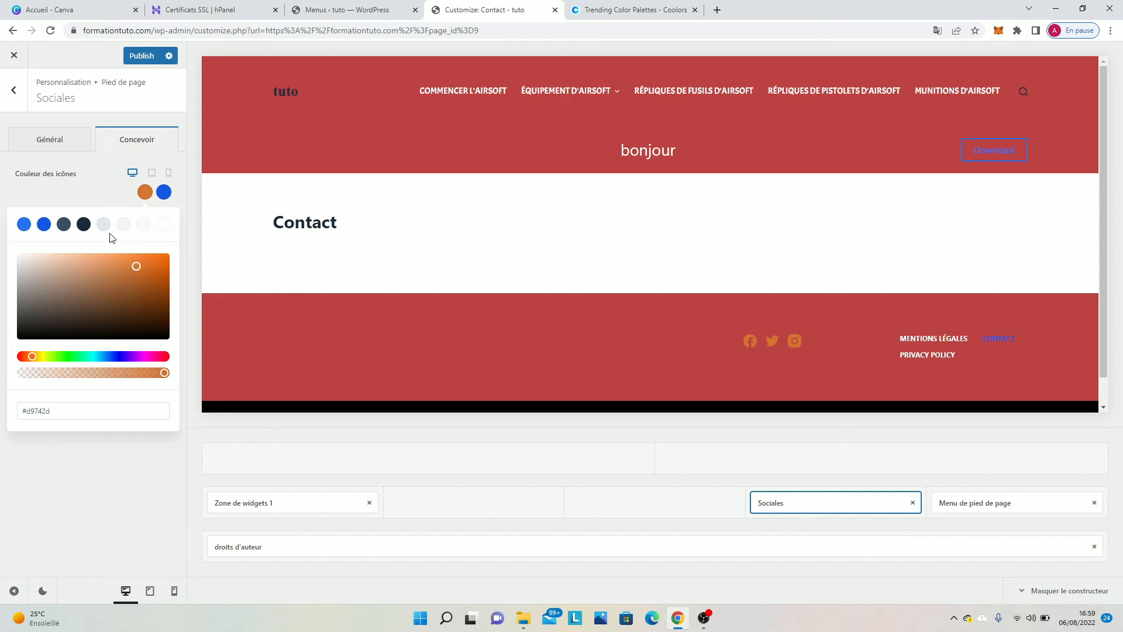
click(86, 209)
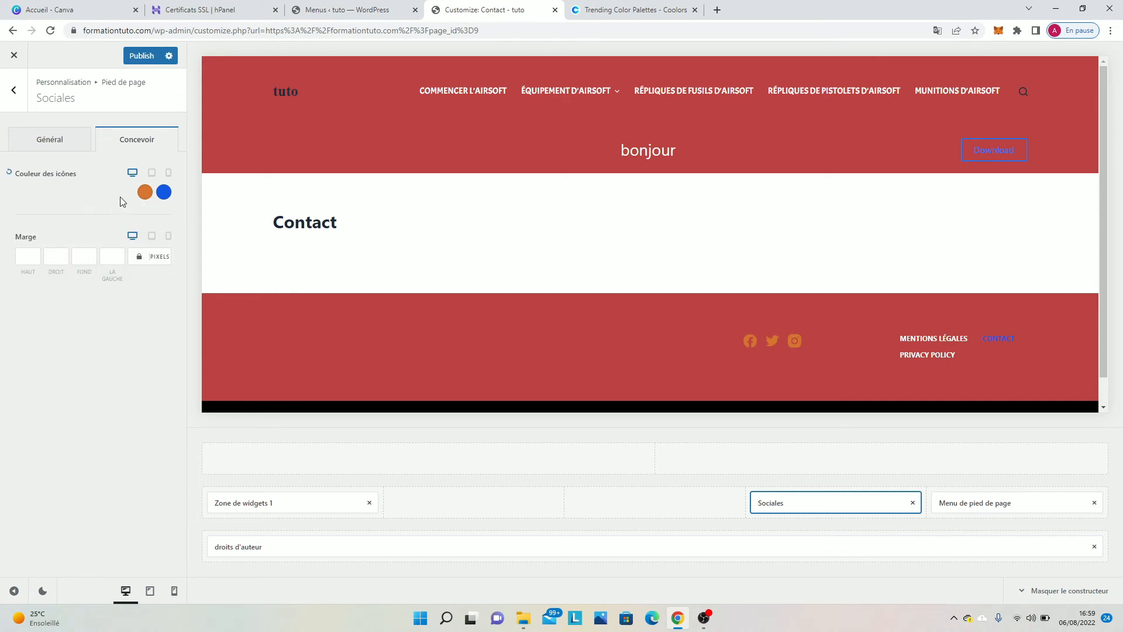
Copy the social icons' initial colour #d9742d into their hover colour, and publish the change.
click(157, 196)
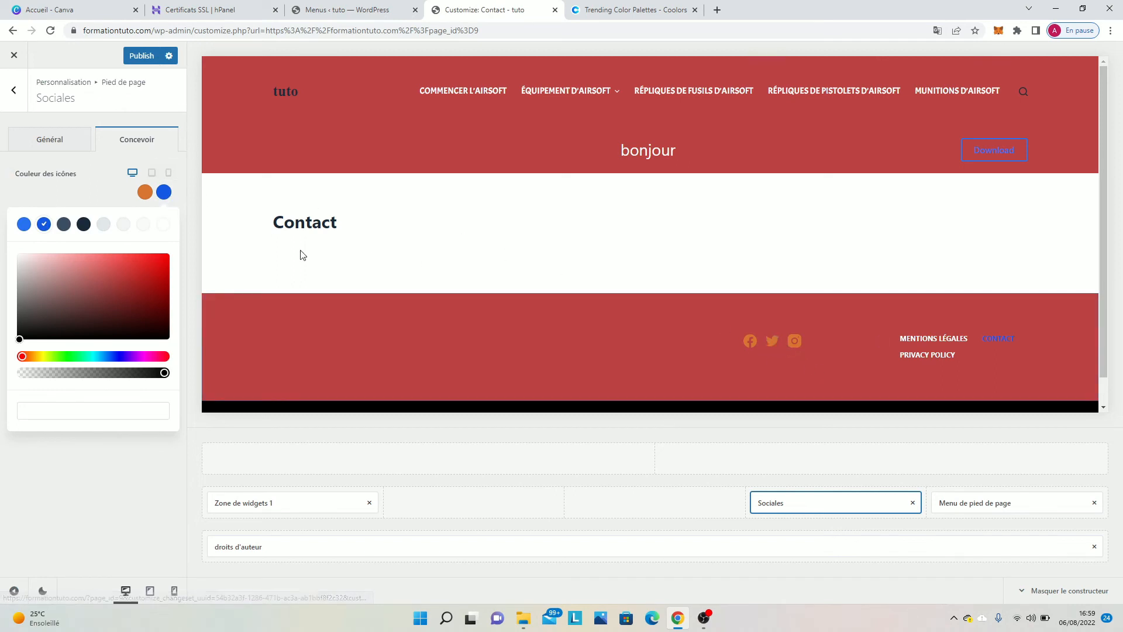
click(145, 192)
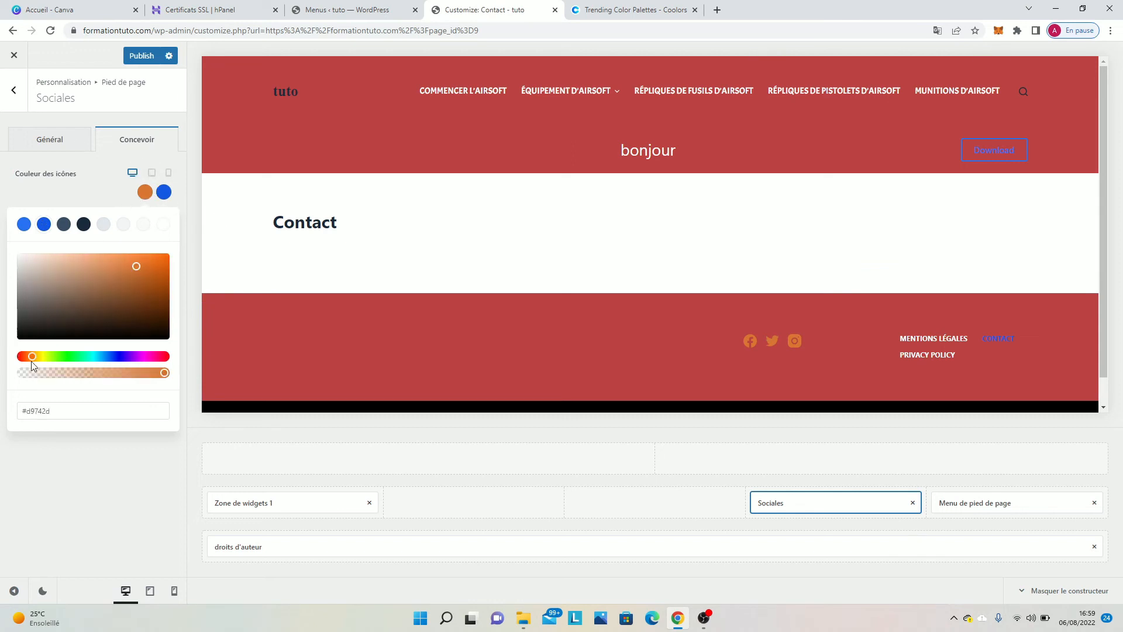
drag(53, 412, 2, 393)
key(ctrl+c)
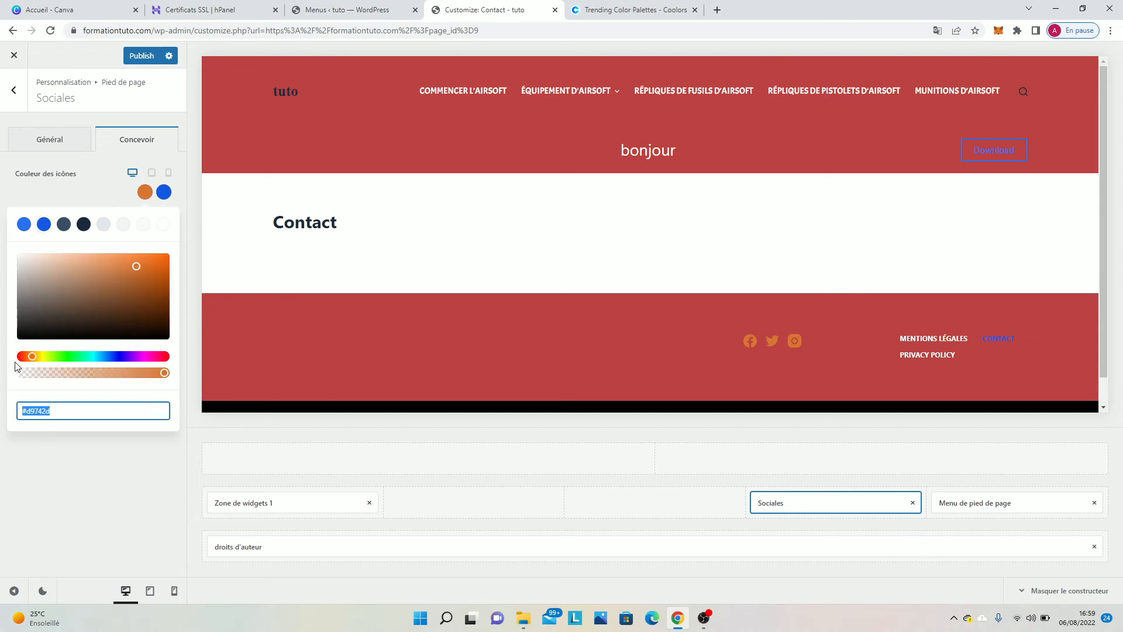
key(BackSpace)
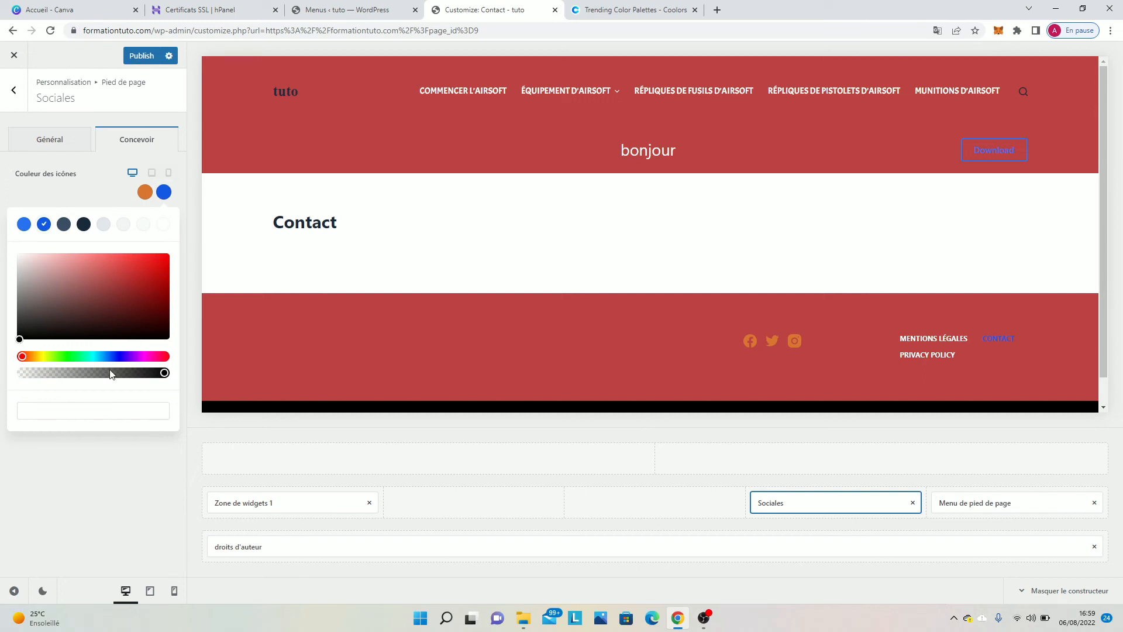
click(115, 411)
key(ctrl+v)
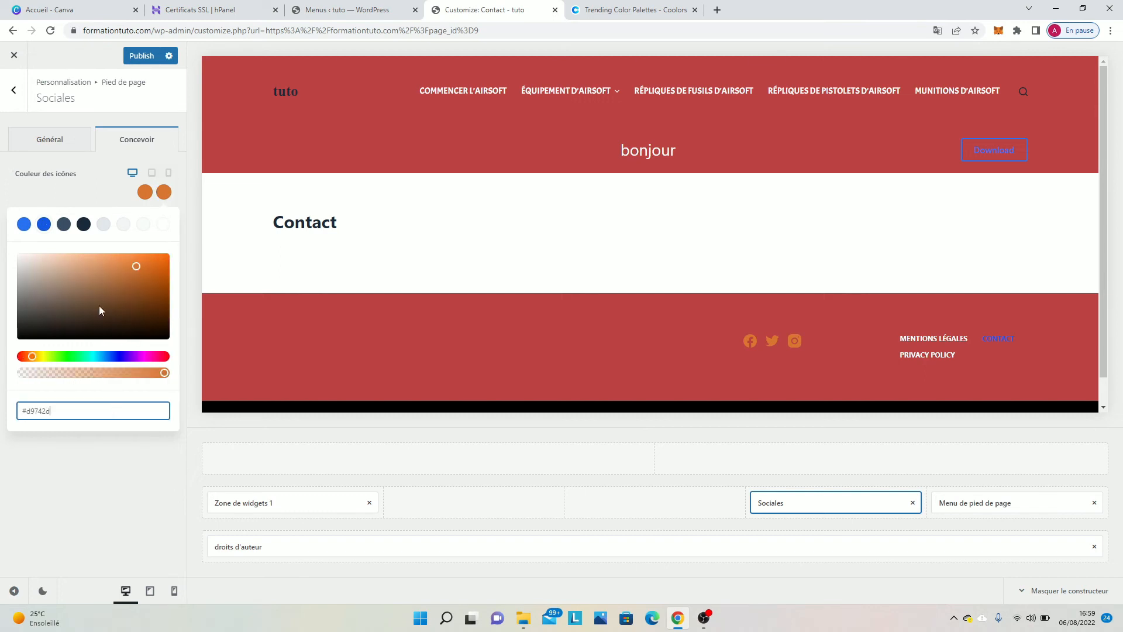
click(133, 56)
Set the widget title font colour of the footer's middle row to black (#000000) and publish it.
click(217, 302)
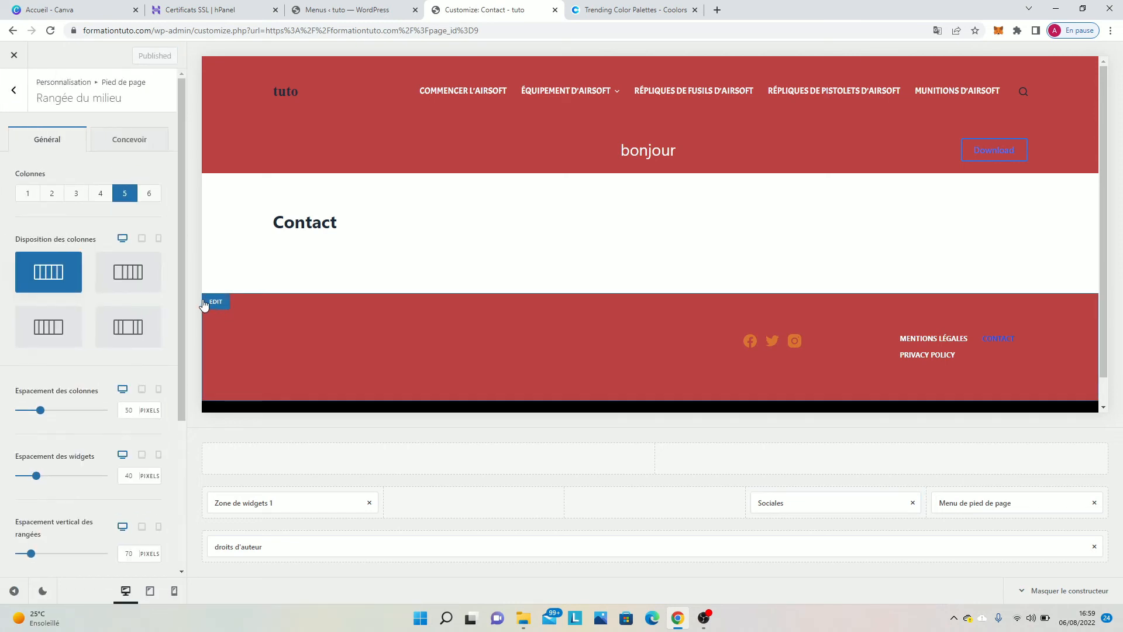
click(129, 146)
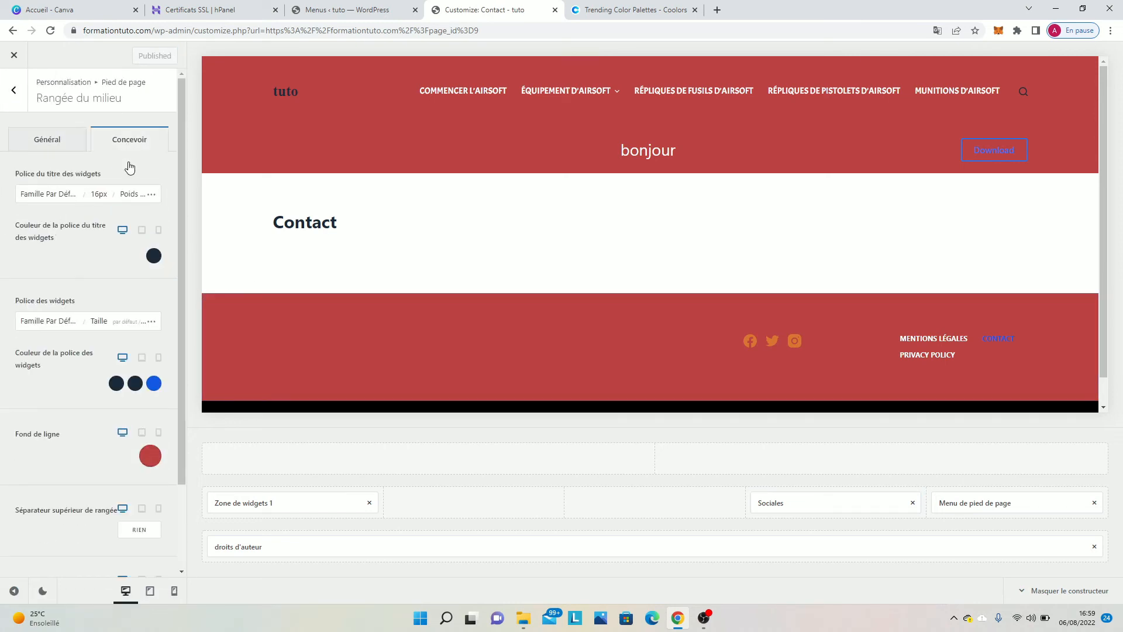
click(153, 256)
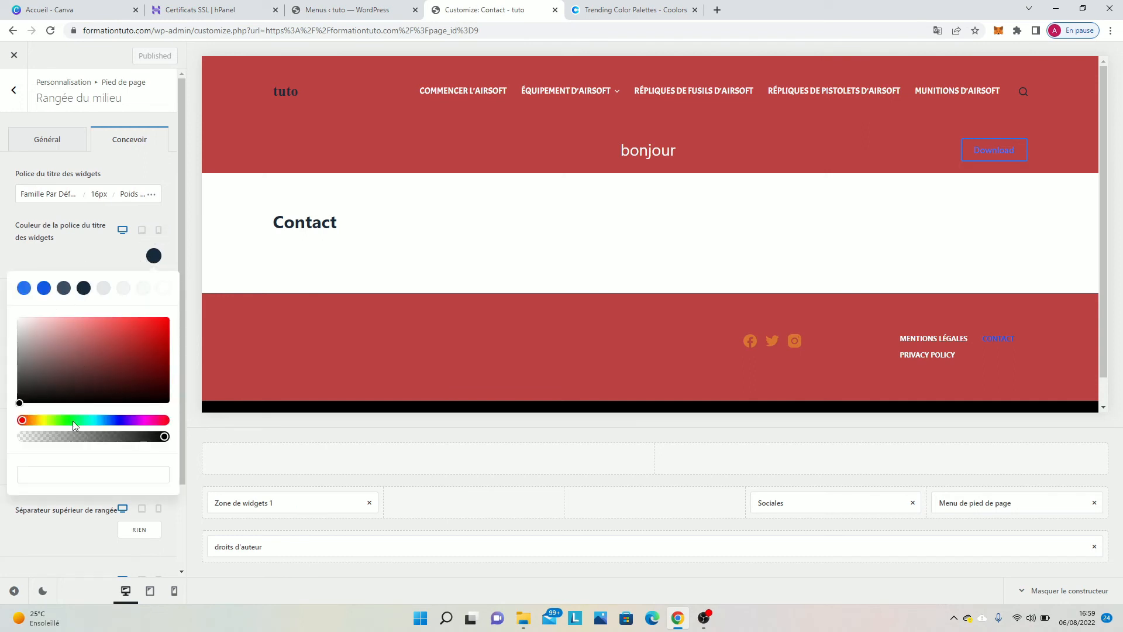
click(20, 401)
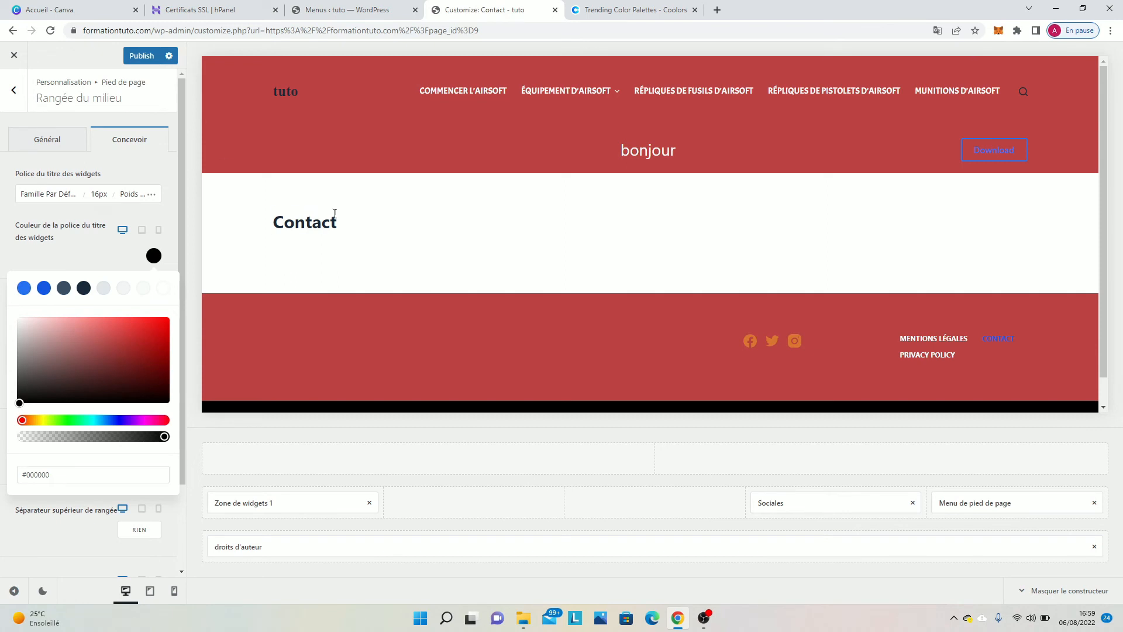
scroll(338, 218, down, 1)
click(141, 56)
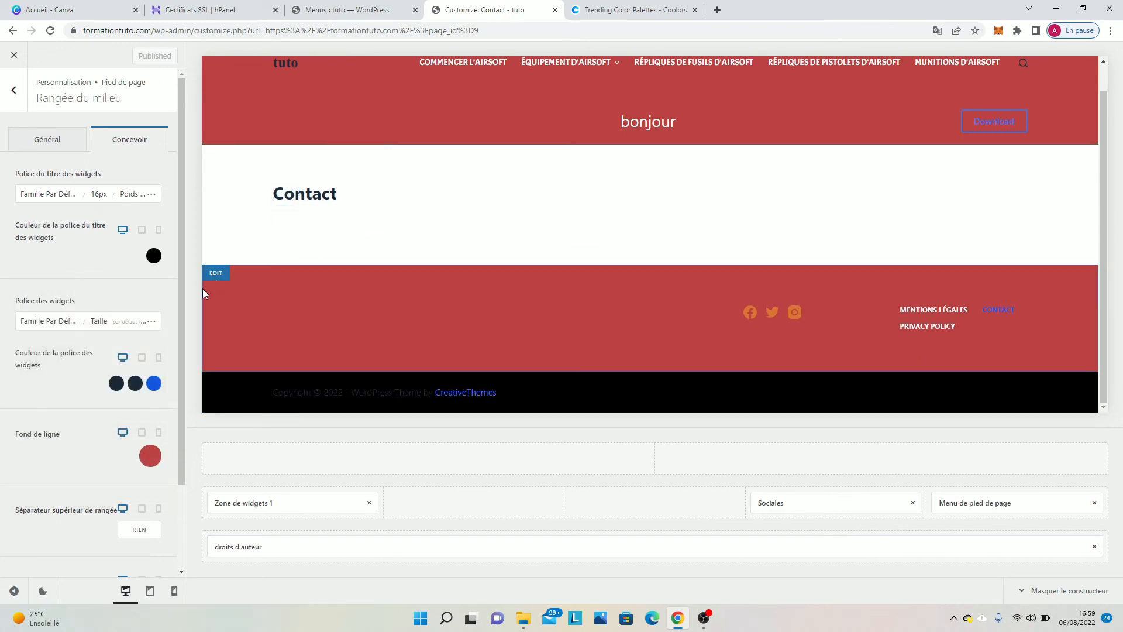
Set the background of the footer's middle row to black (#000000) and publish it.
click(150, 458)
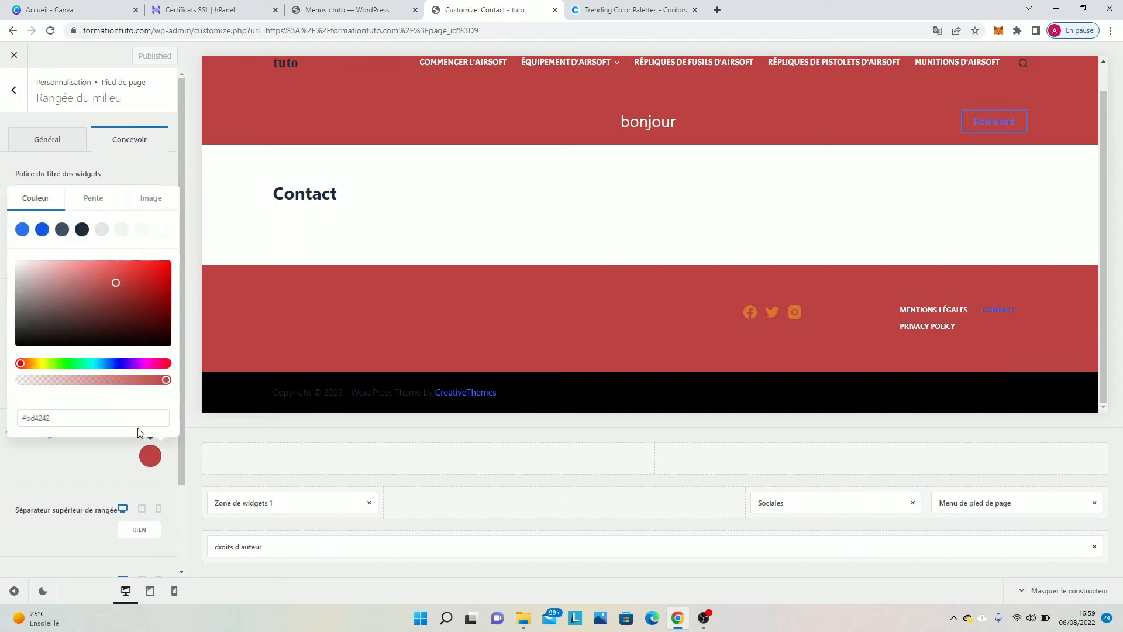
click(112, 285)
drag(27, 335, 16, 350)
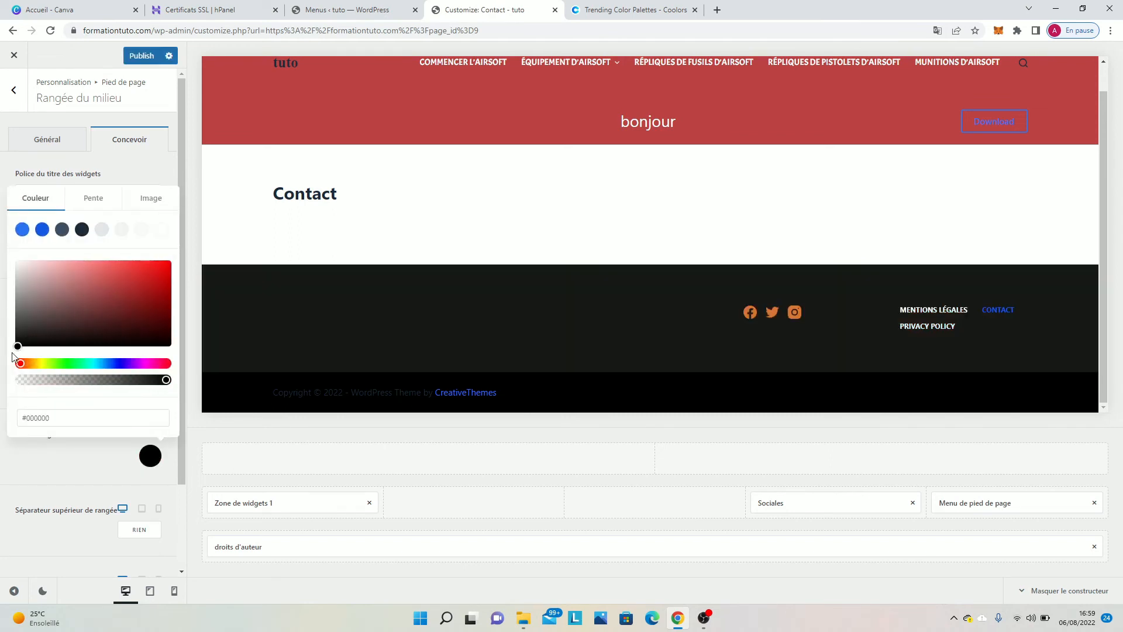
click(143, 58)
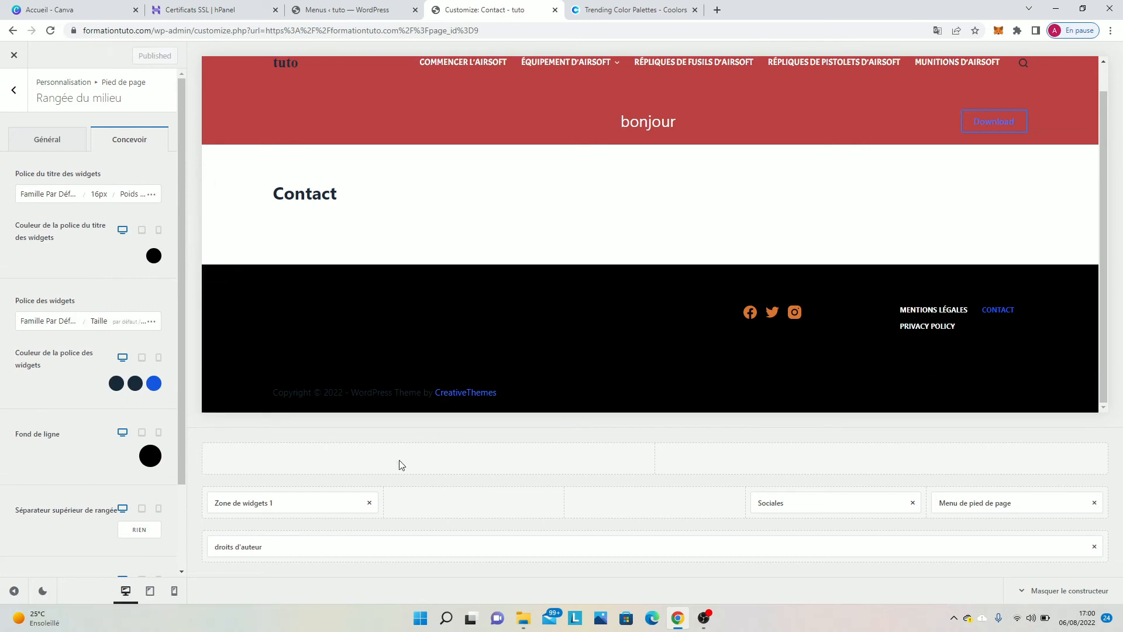
Set the initial font colour of the footer's copyright element to white (#ffffff).
click(287, 543)
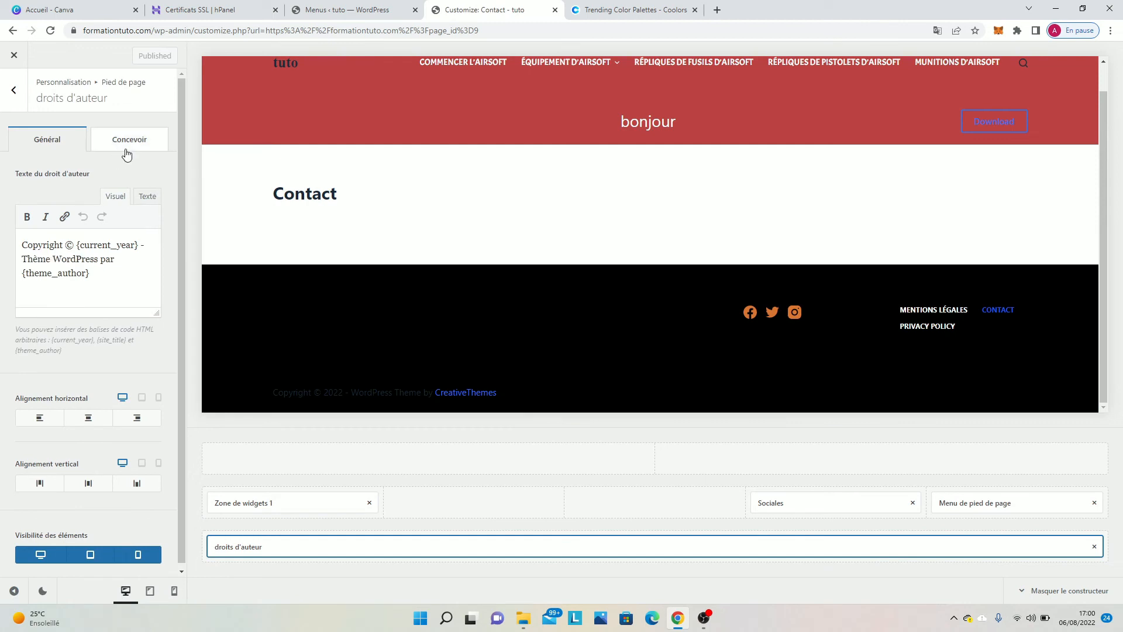
click(127, 147)
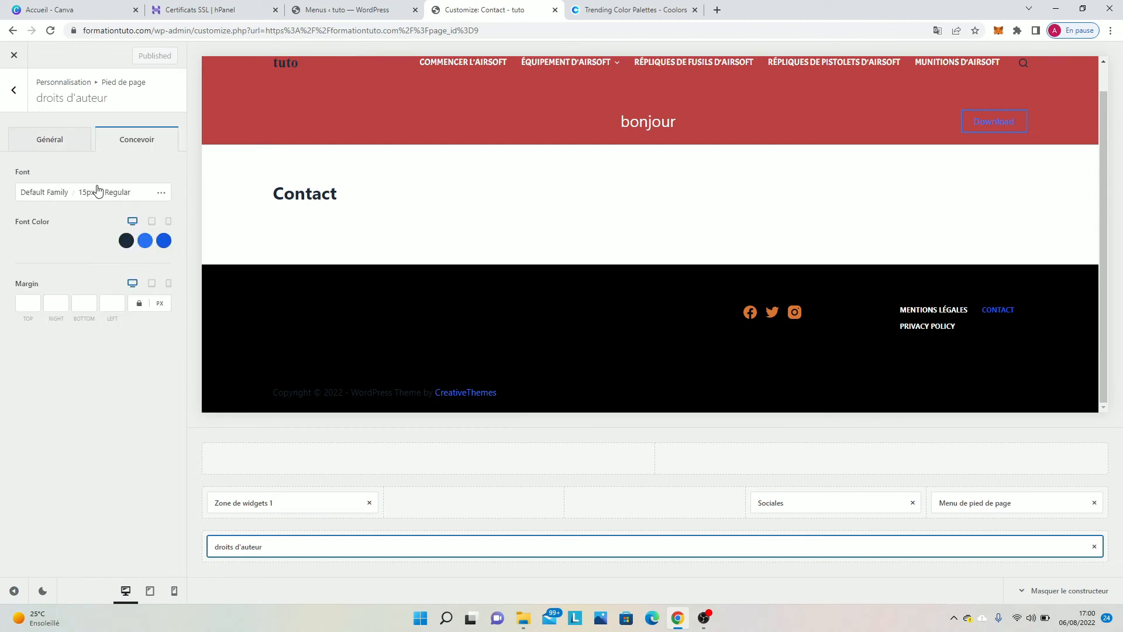
click(127, 243)
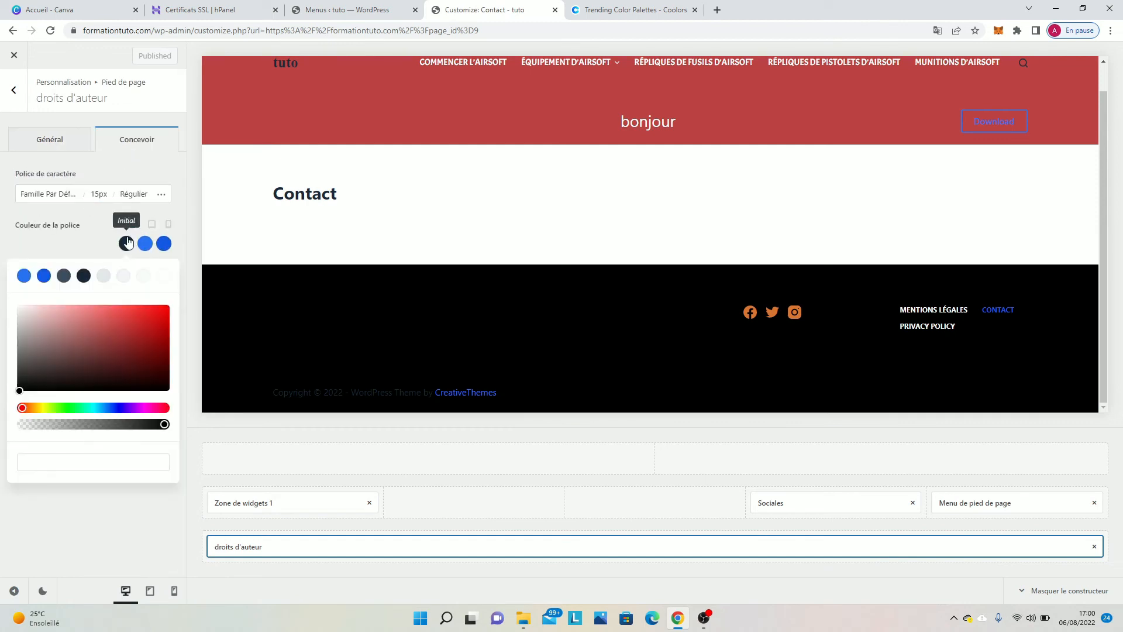
click(163, 281)
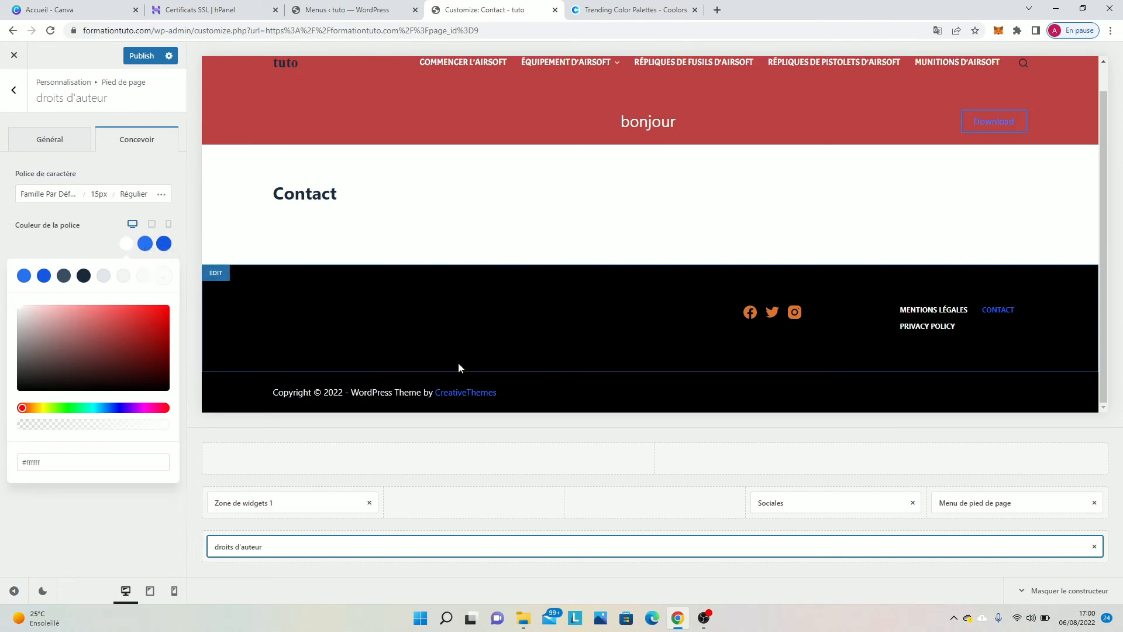
Cut the theme credit from the footer's copyright text, leaving "Copyright © {current_year}", and centre the element horizontally and vertically.
click(50, 140)
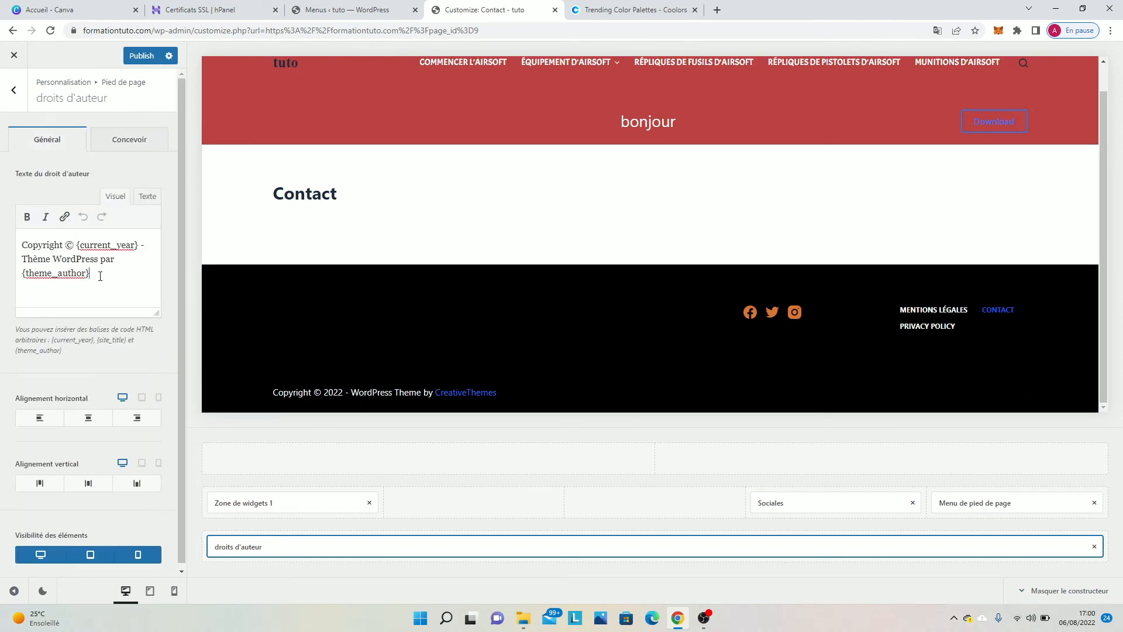
drag(100, 275, 21, 260)
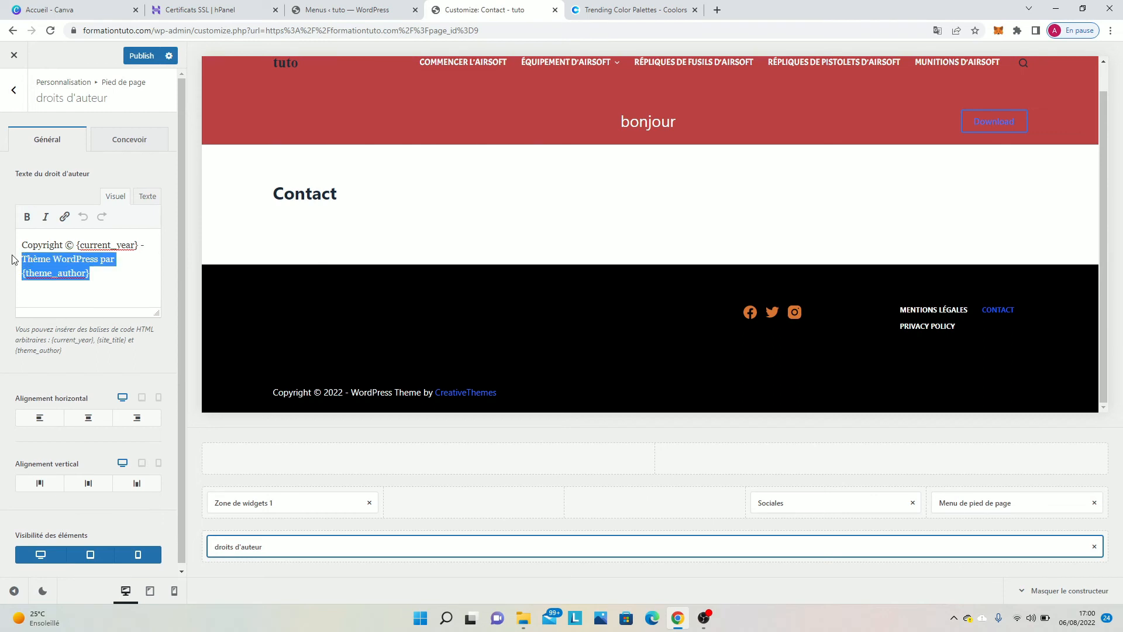
key(BackSpace)
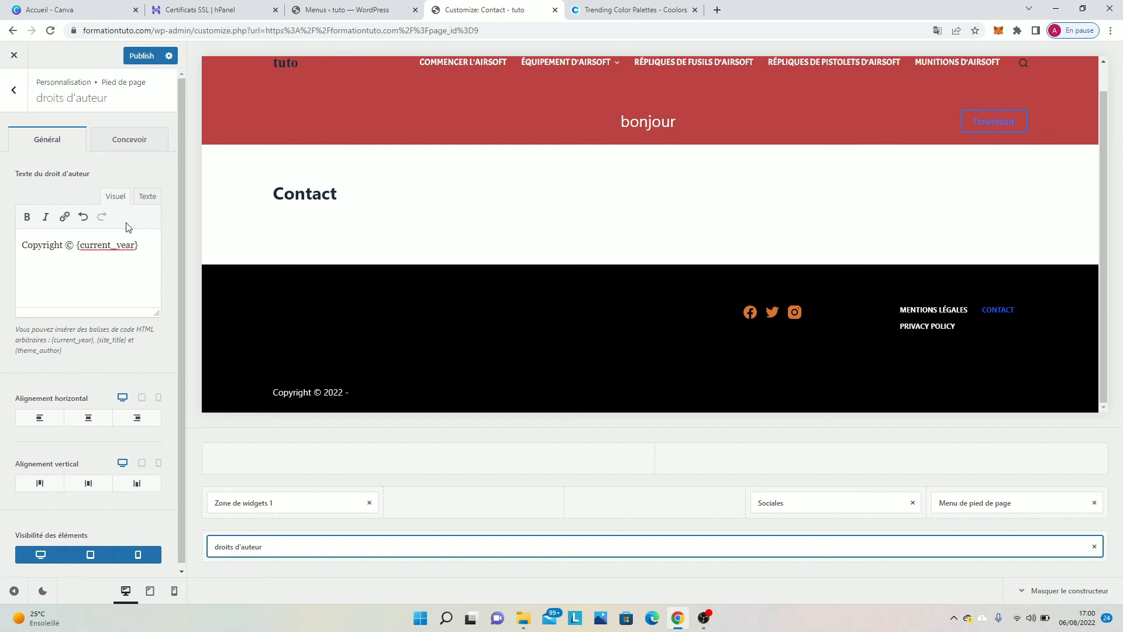
click(87, 485)
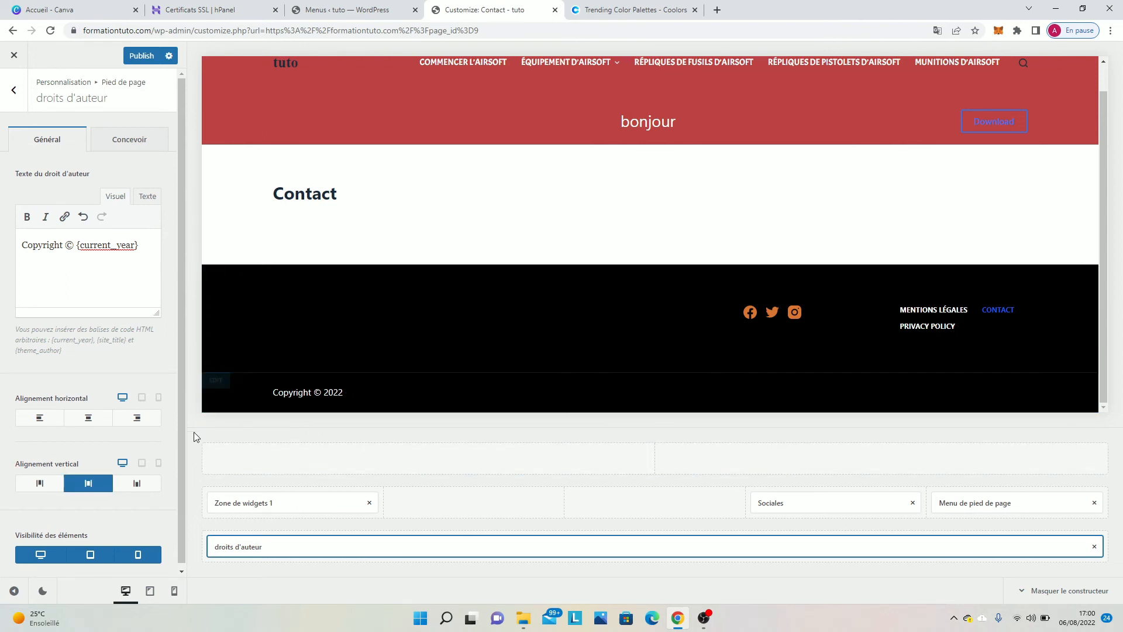
click(88, 419)
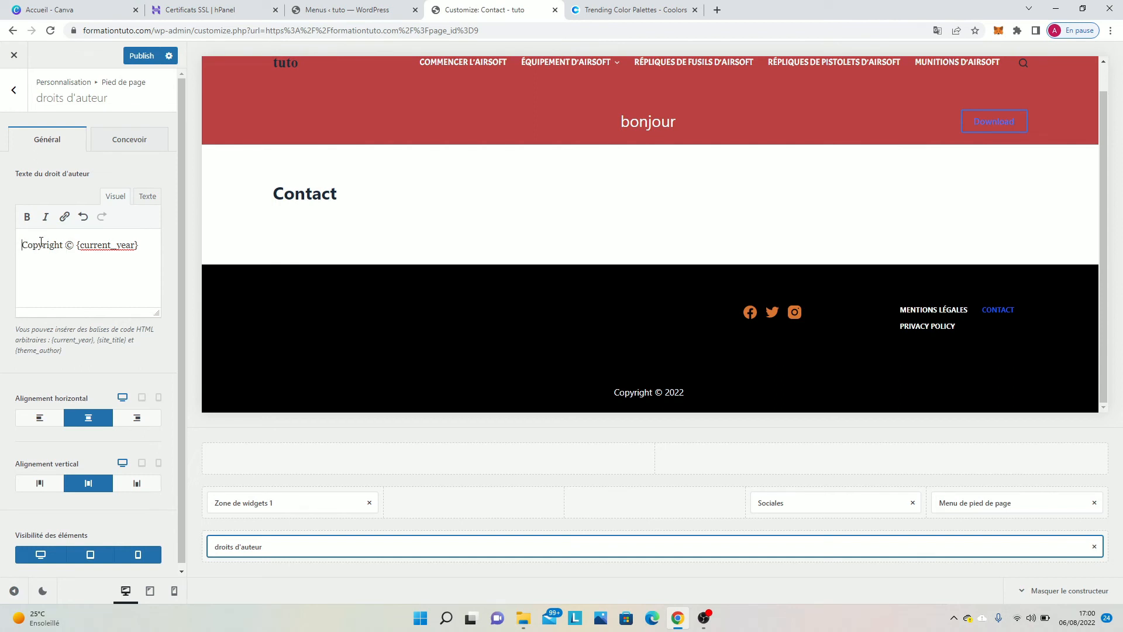
Insert "Fieldairsoft" in front of "Copyright" in the footer's copyright text and publish the change.
text(Fi)
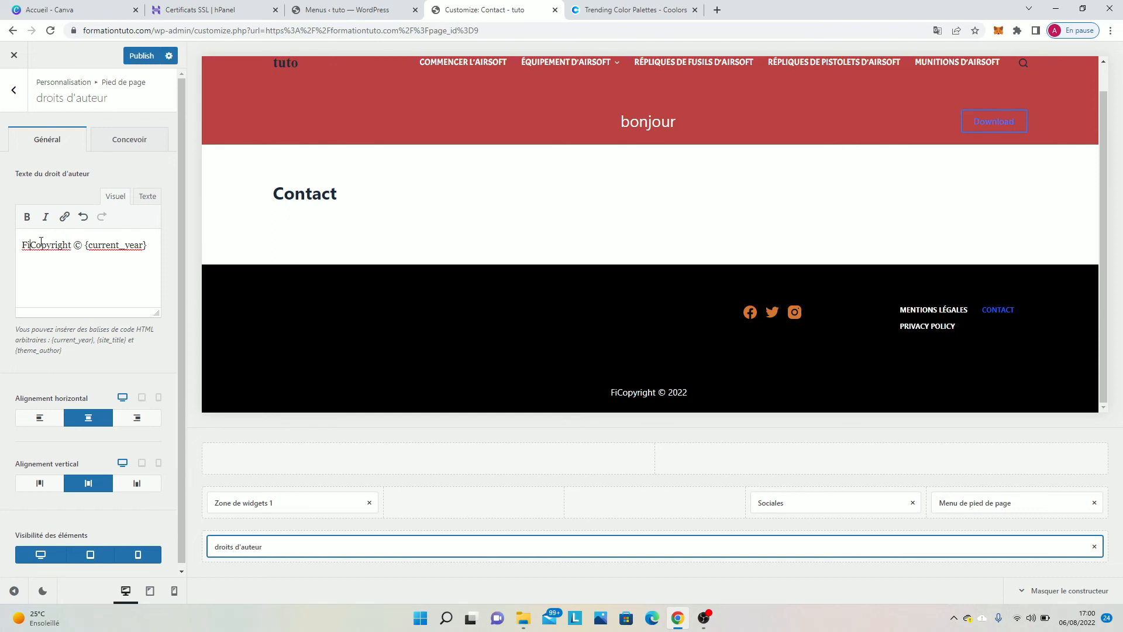
text(eldair)
text(soft)
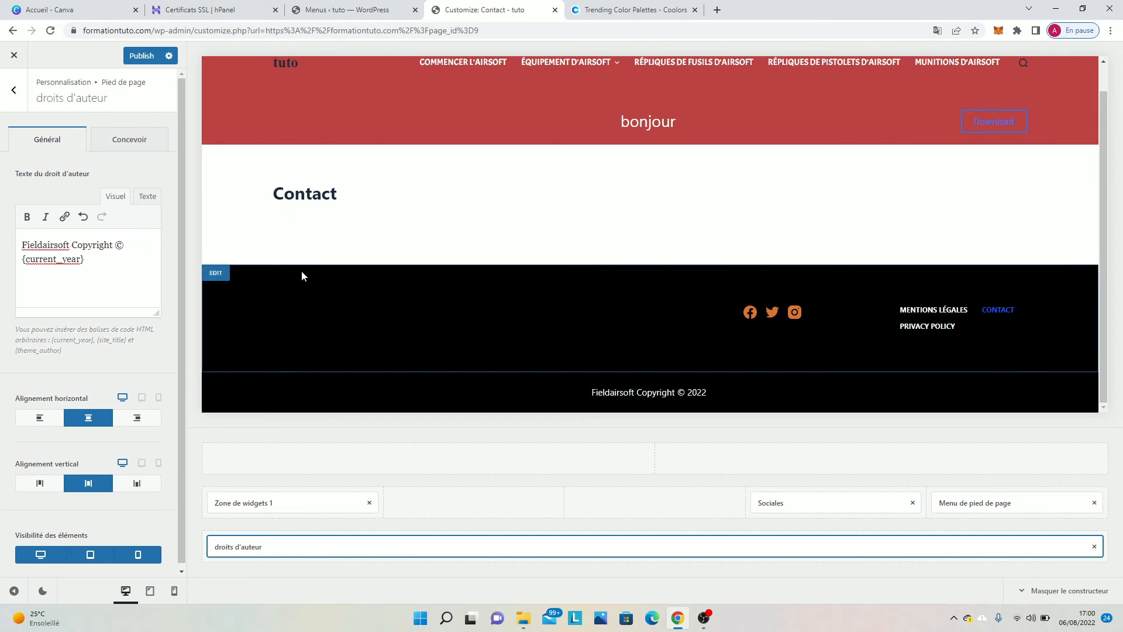
click(136, 58)
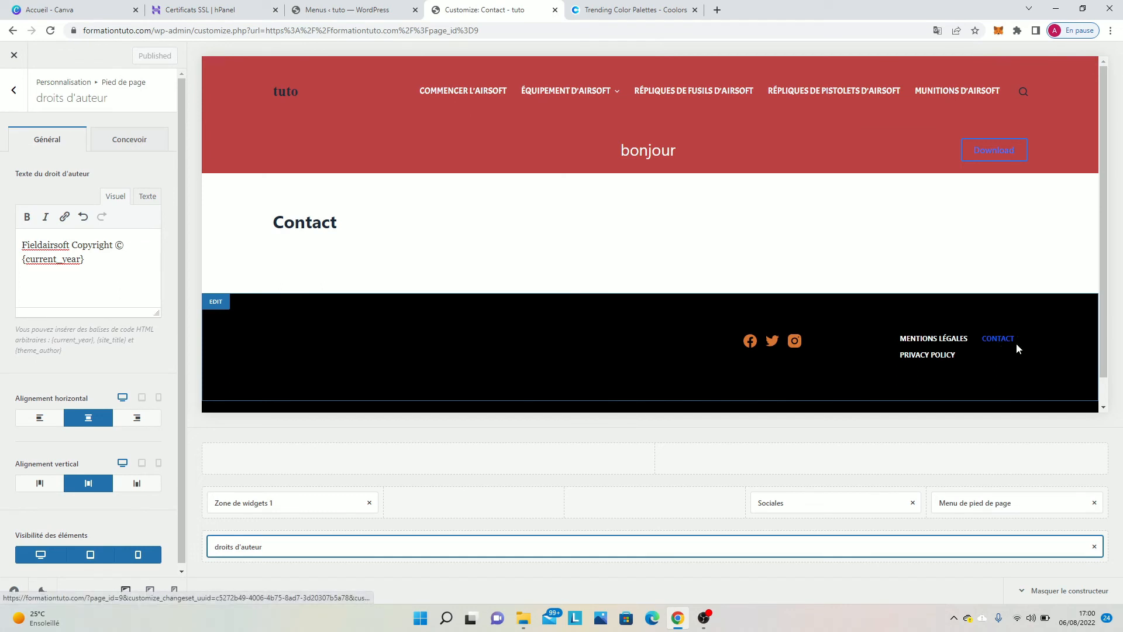
click(977, 496)
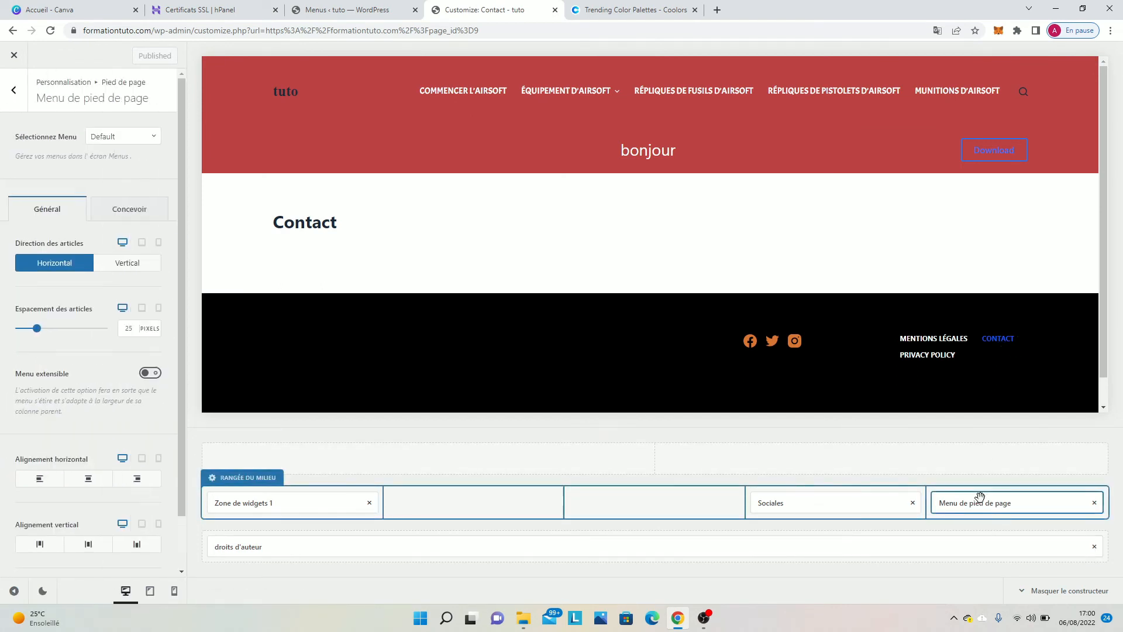
click(138, 214)
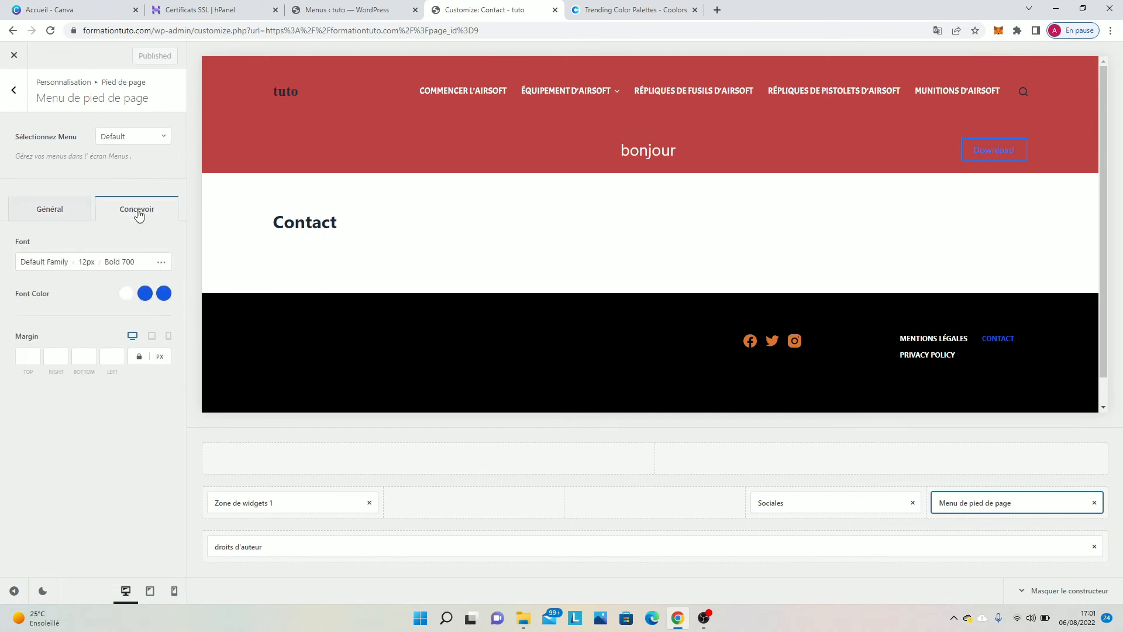
click(131, 297)
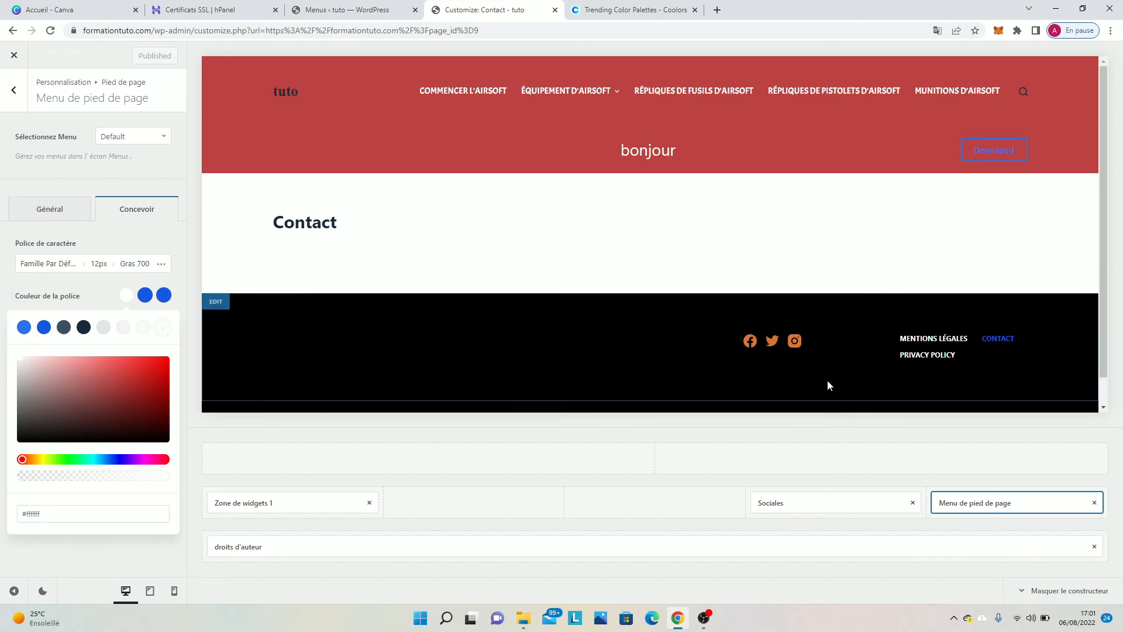
Copy the initial colour code #d9742d of the footer's social icons.
mouse_move(812, 337)
click(887, 342)
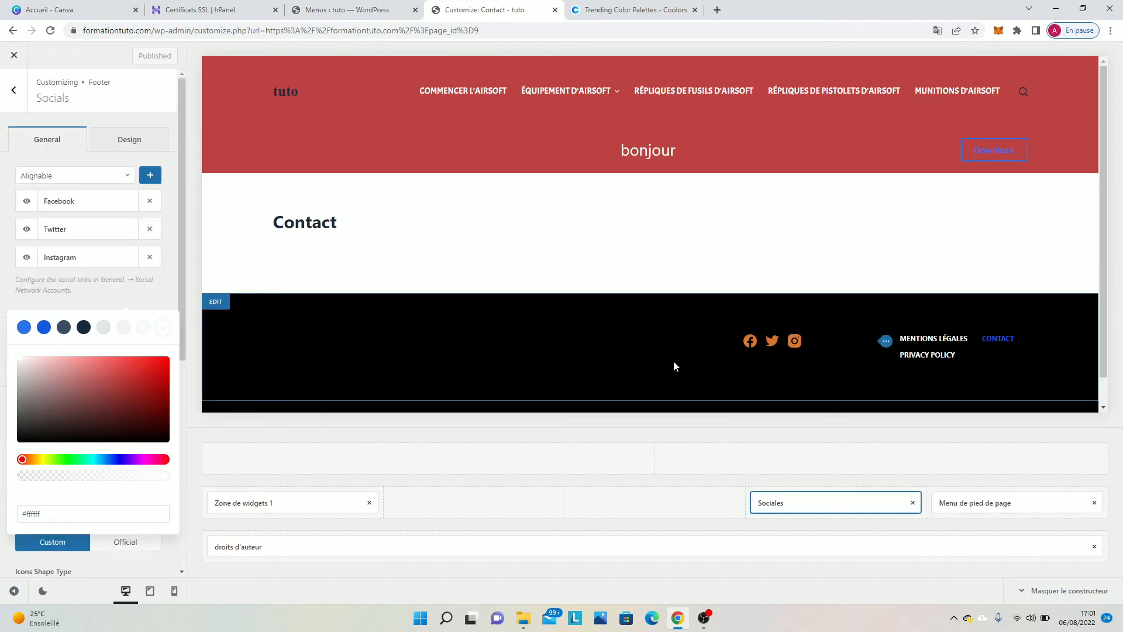
click(145, 147)
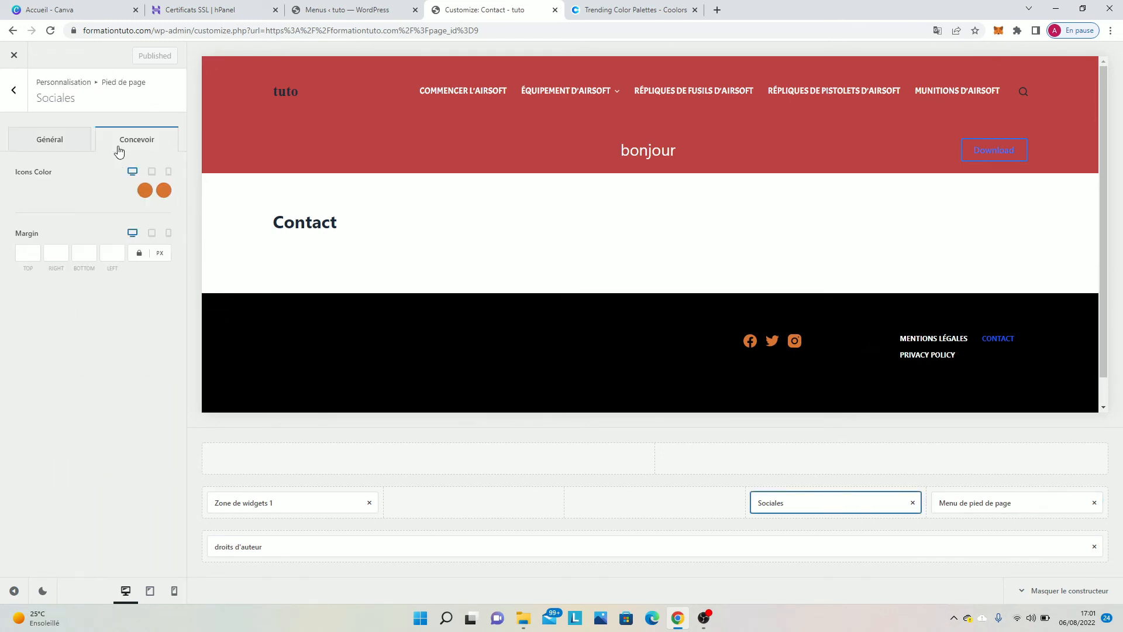
click(145, 196)
drag(66, 409, 2, 403)
key(ctrl+c)
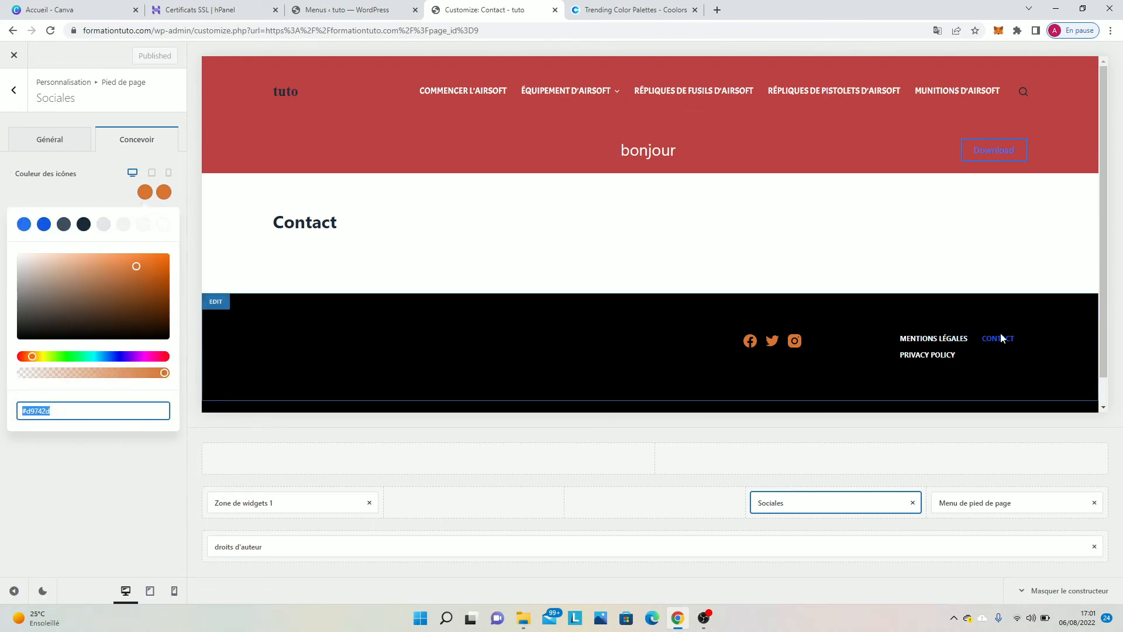
Replace the initial font colour of the footer menu with the copied orange #d9742d.
click(972, 503)
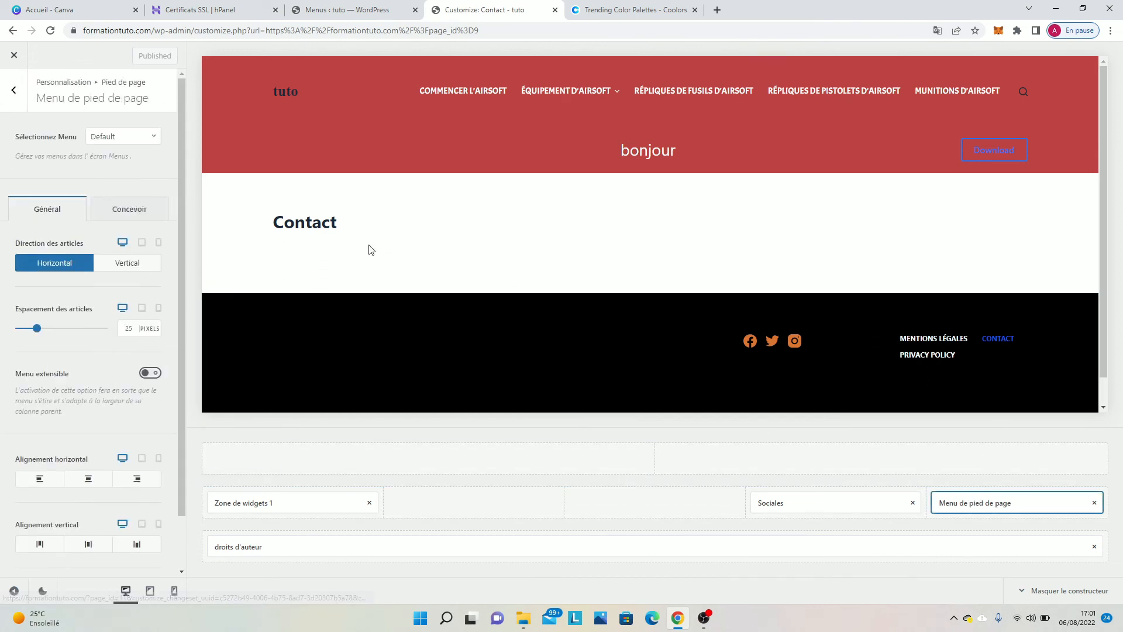
click(114, 211)
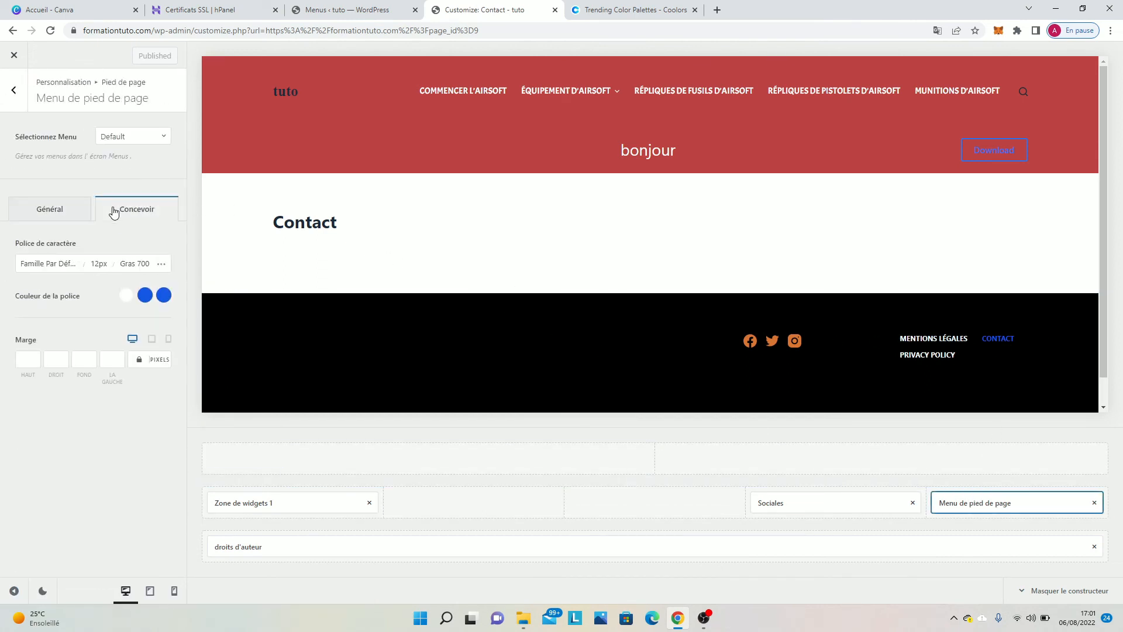
click(124, 296)
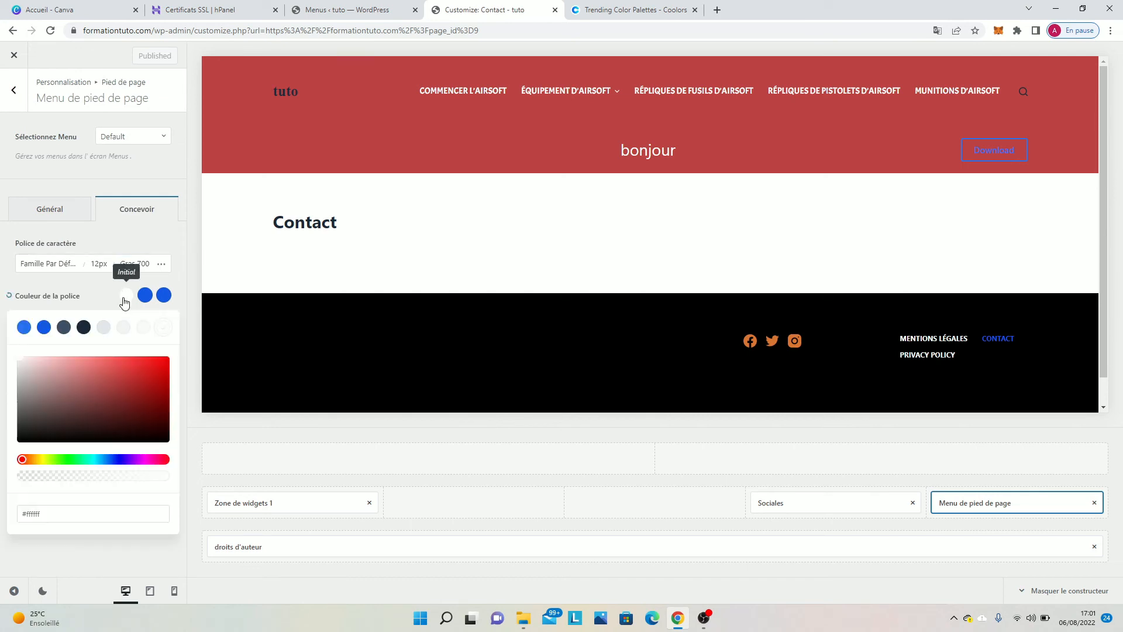
click(64, 511)
key(BackSpace)
key(BackSpace)
key(BackSpace)
key(BackSpace)
key(BackSpace)
key(BackSpace)
key(BackSpace)
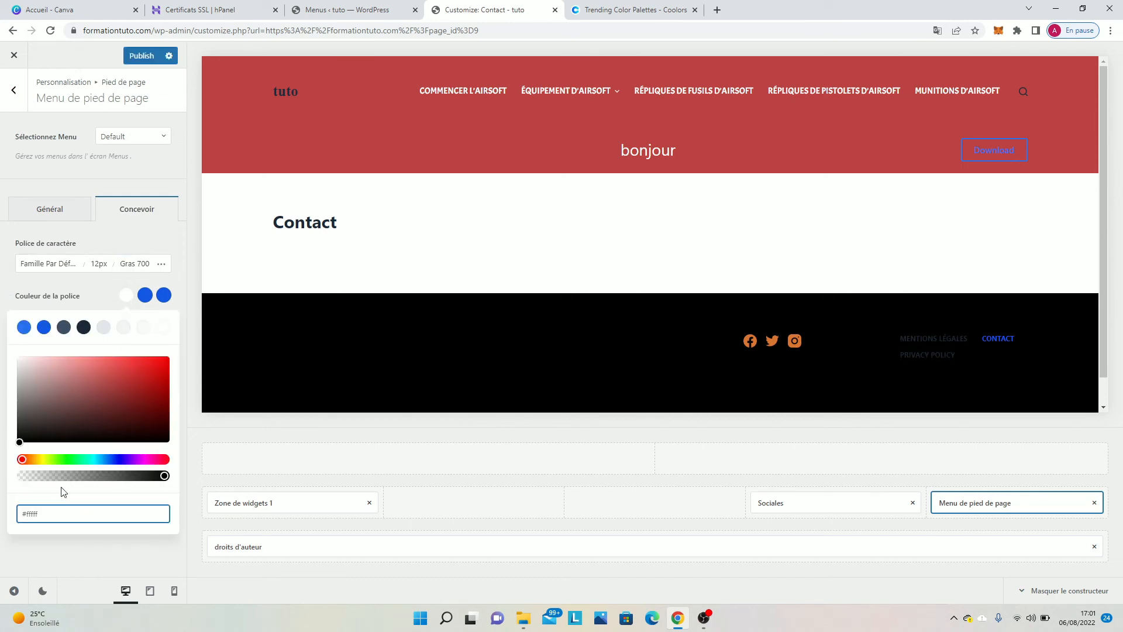
key(ctrl+v)
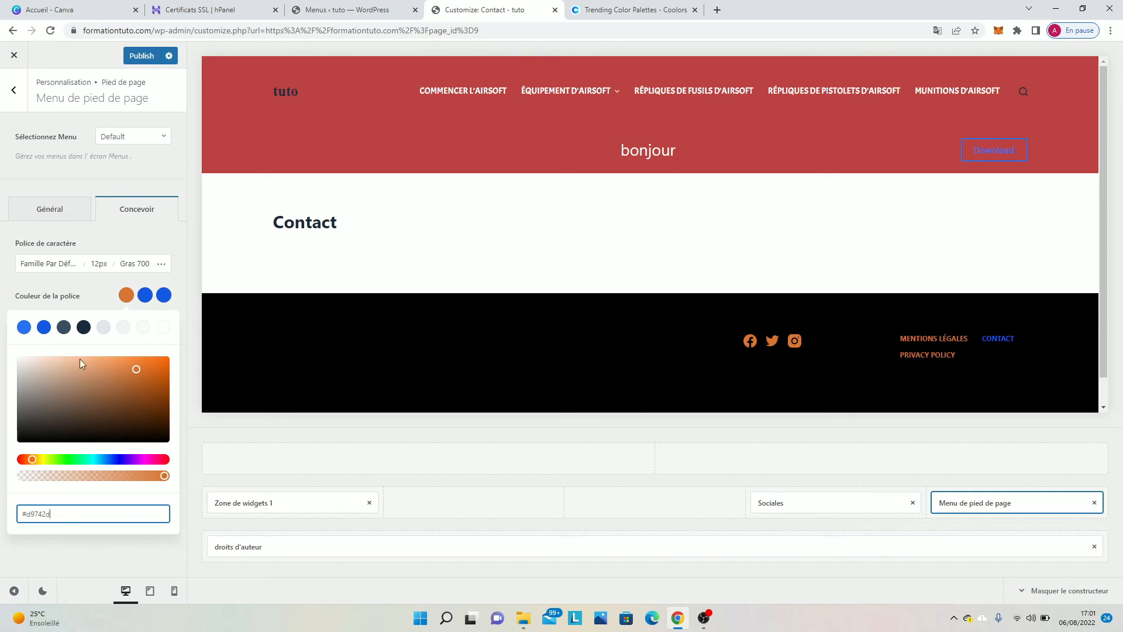
Set the footer menu's hover font colour to #d9742d as well and publish the change.
click(146, 298)
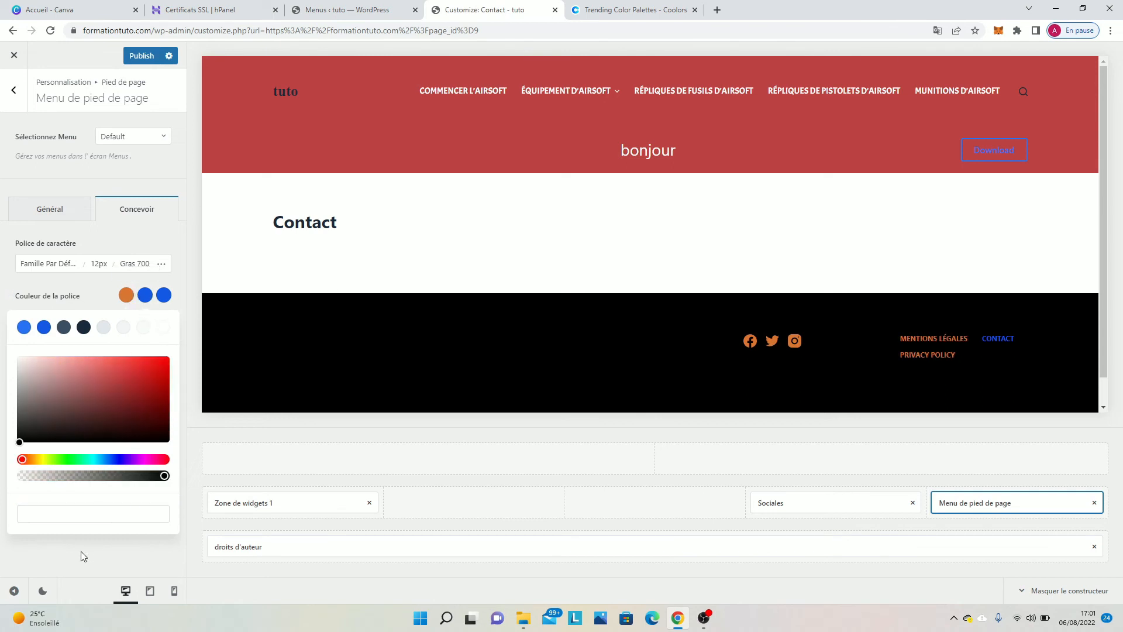
click(85, 520)
key(ctrl+v)
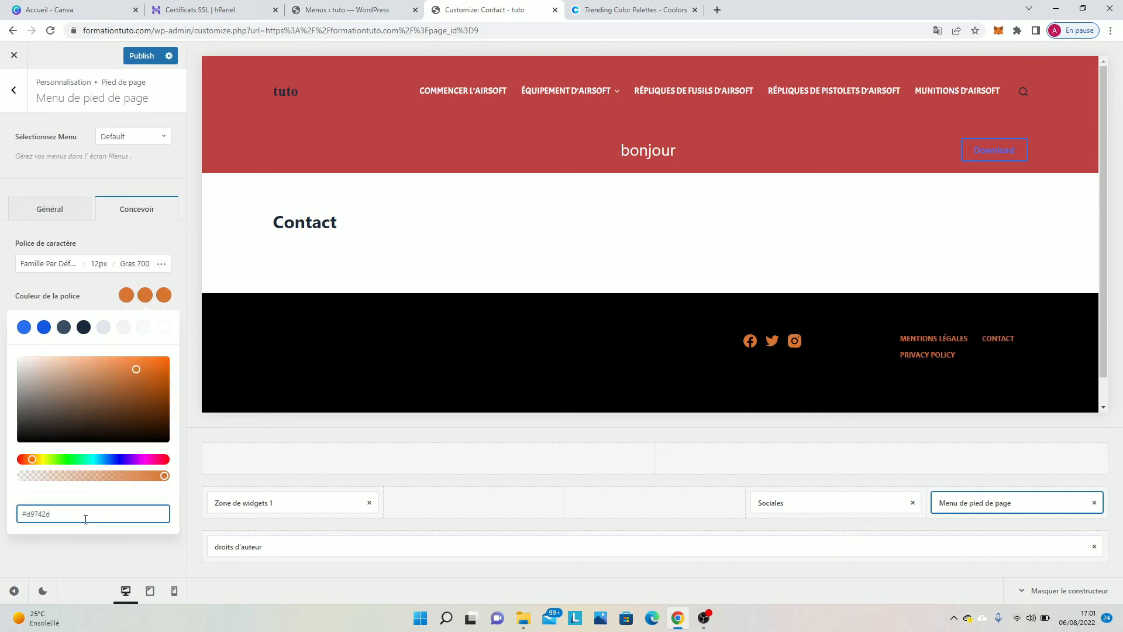
click(88, 303)
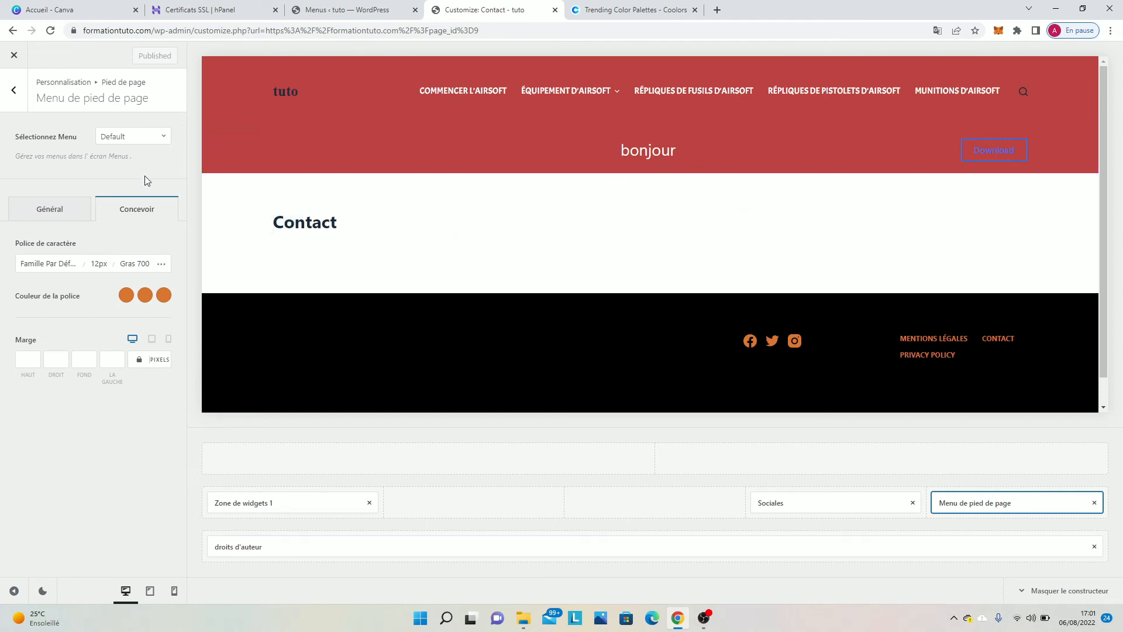
Set the background of the header's bottom row to dark grey (#686f73).
click(240, 138)
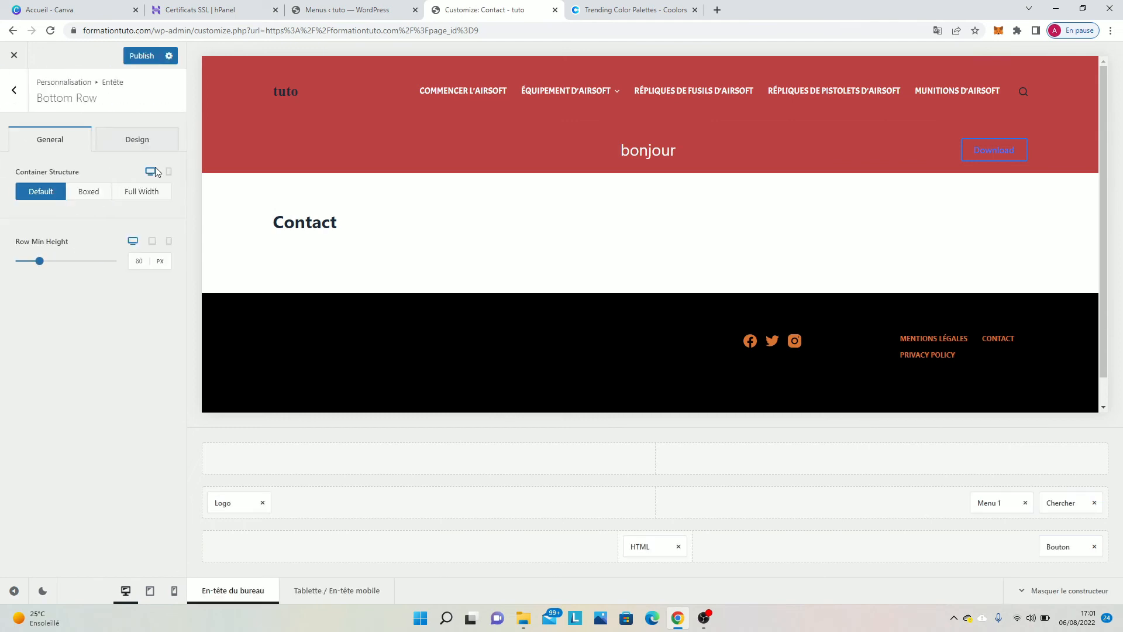
click(129, 151)
click(161, 195)
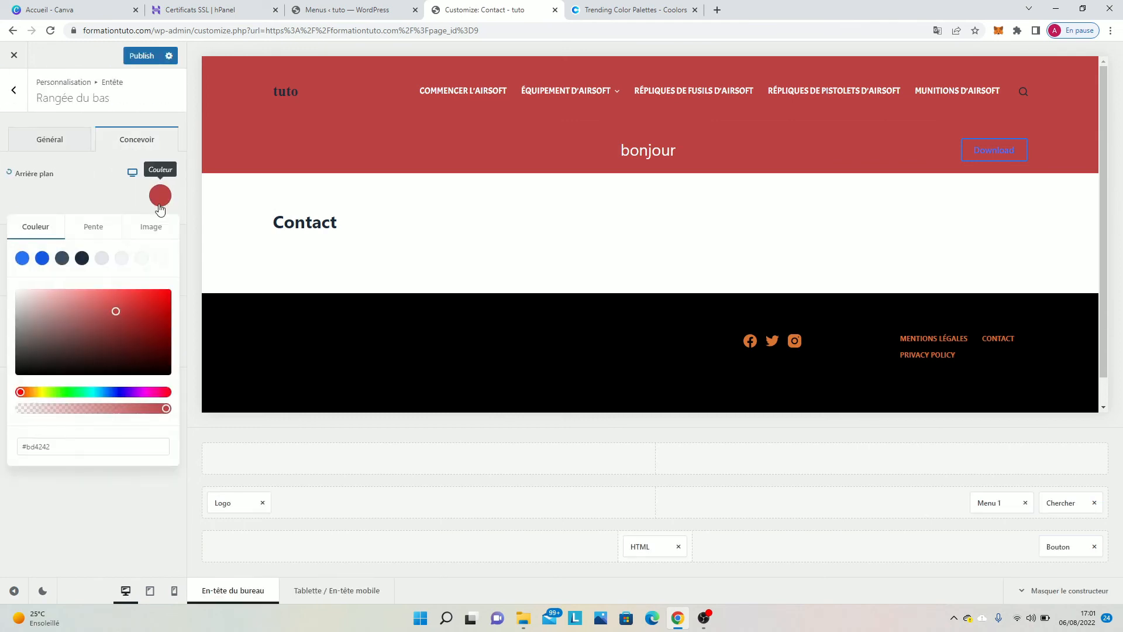
click(102, 259)
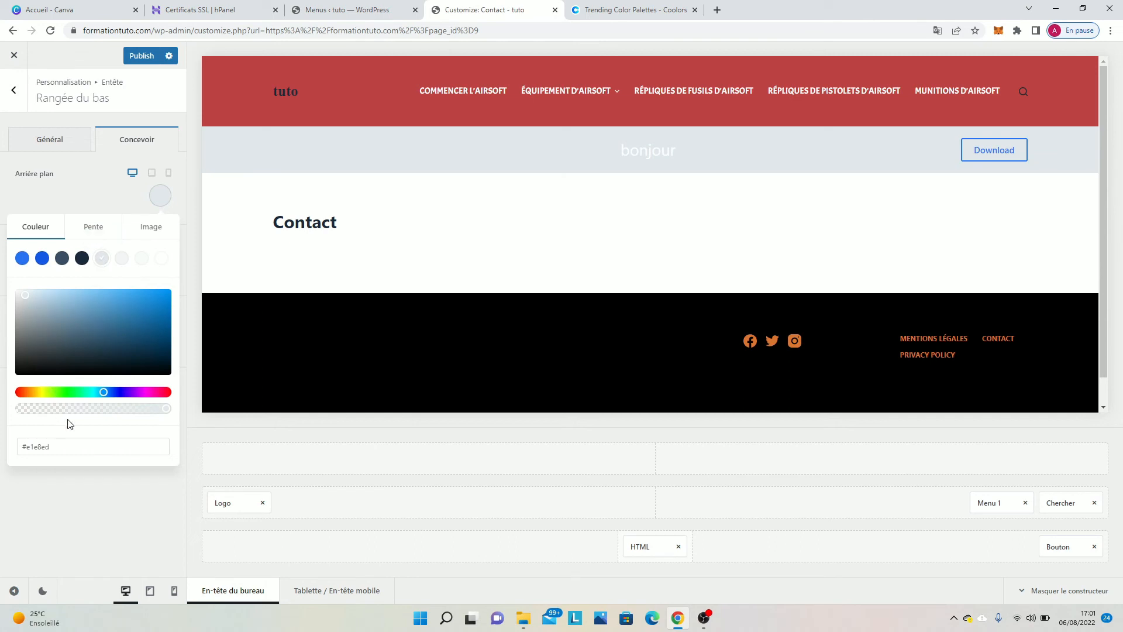
click(24, 308)
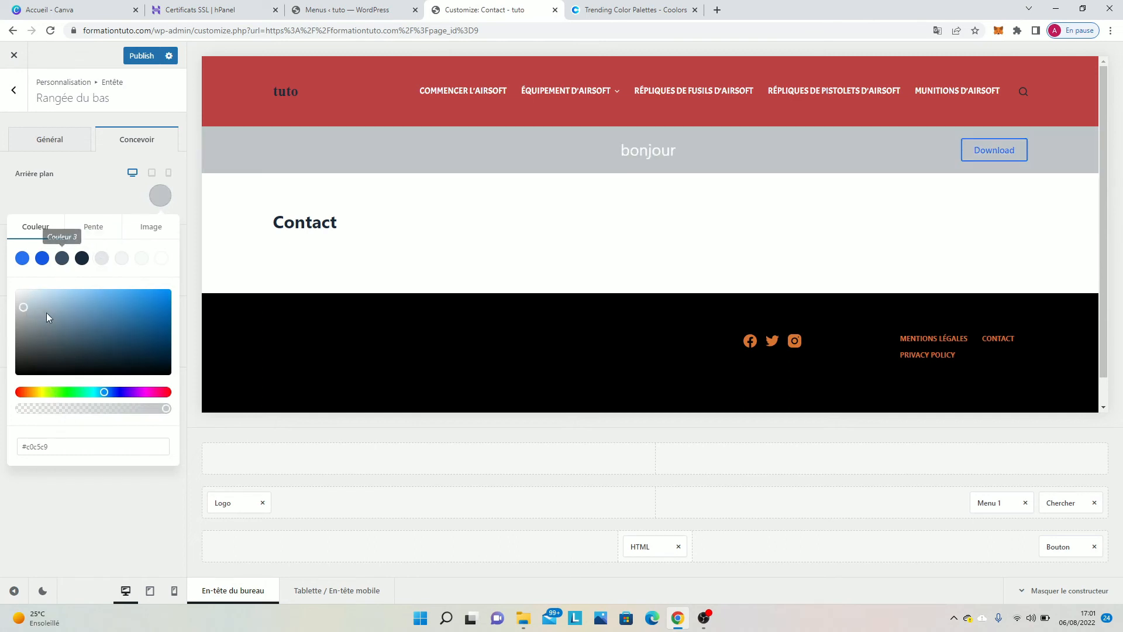
drag(23, 307, 33, 337)
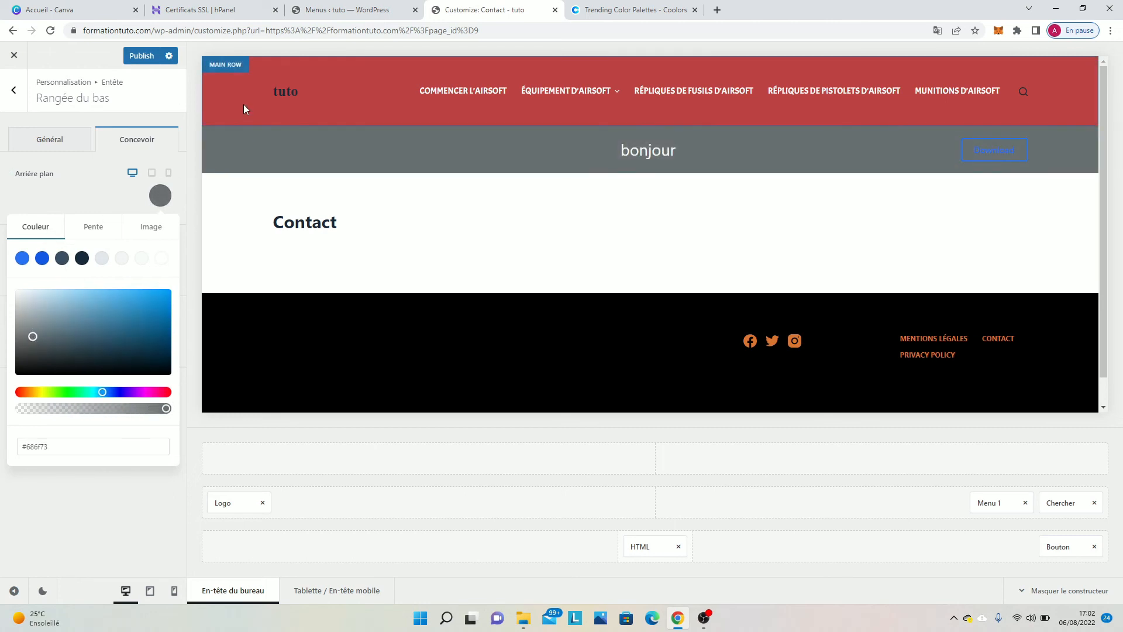
Set the background of the header's main row to black (#000000).
click(226, 65)
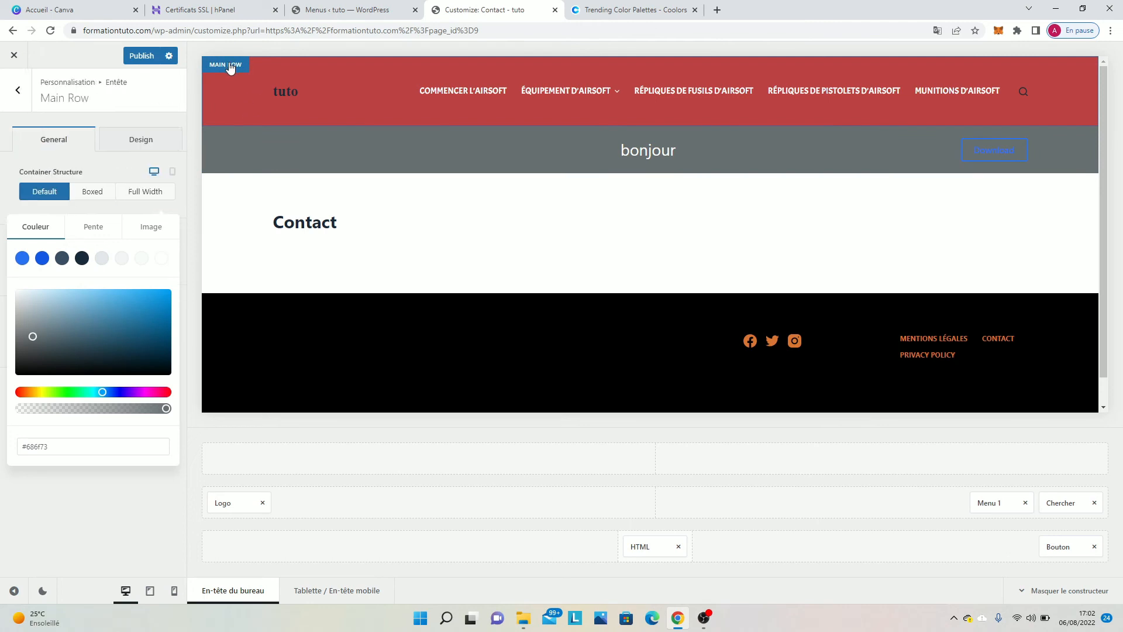
click(142, 141)
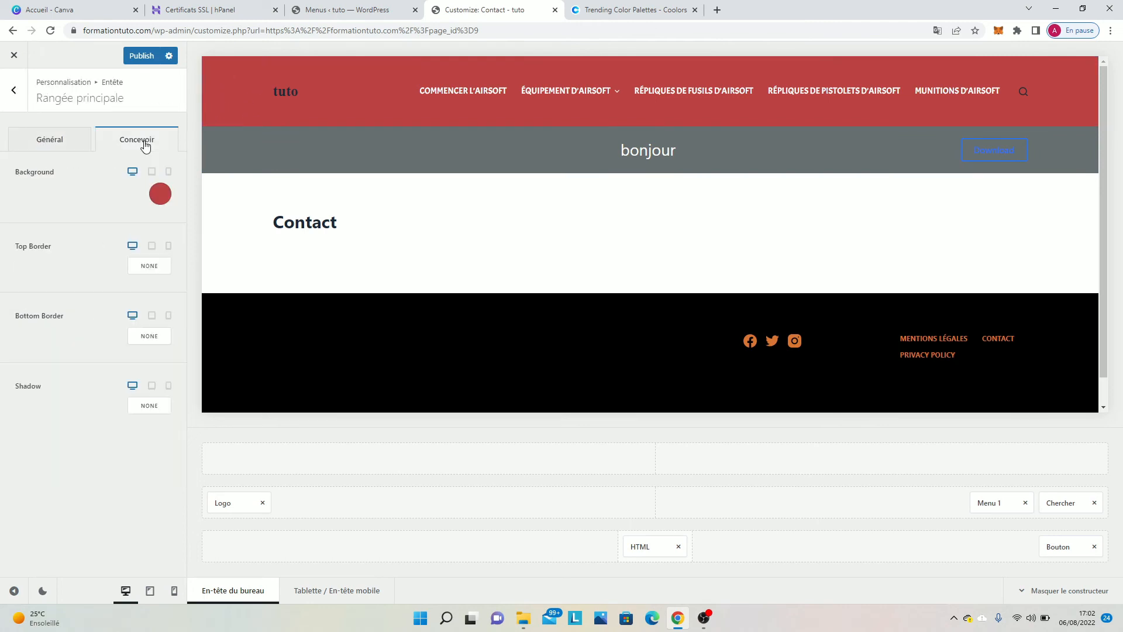
click(164, 199)
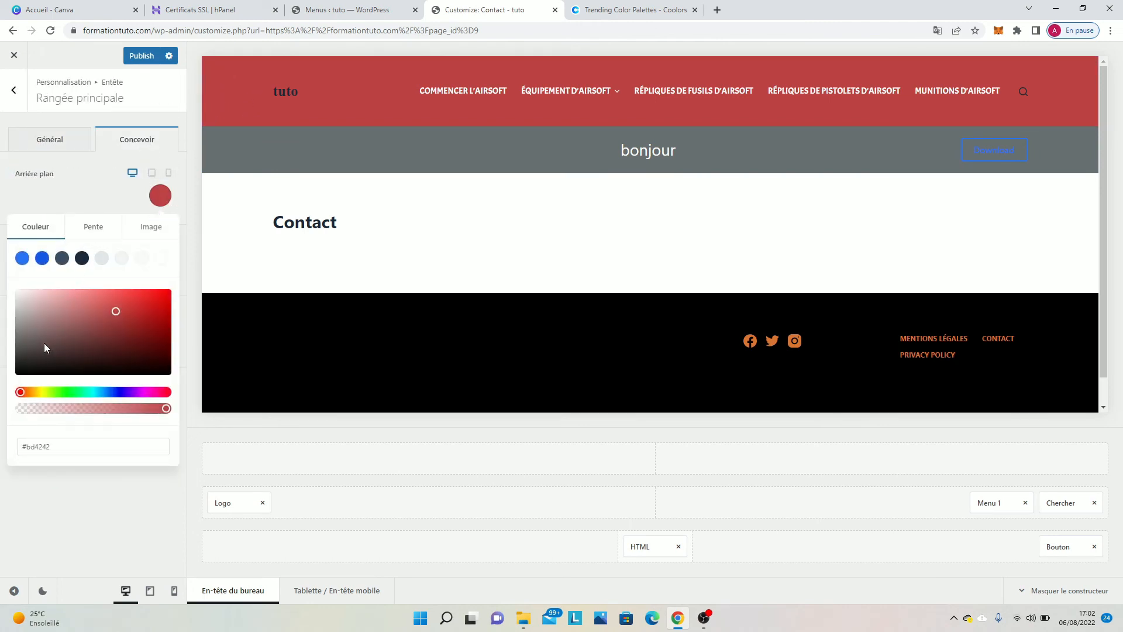
drag(43, 354, 12, 386)
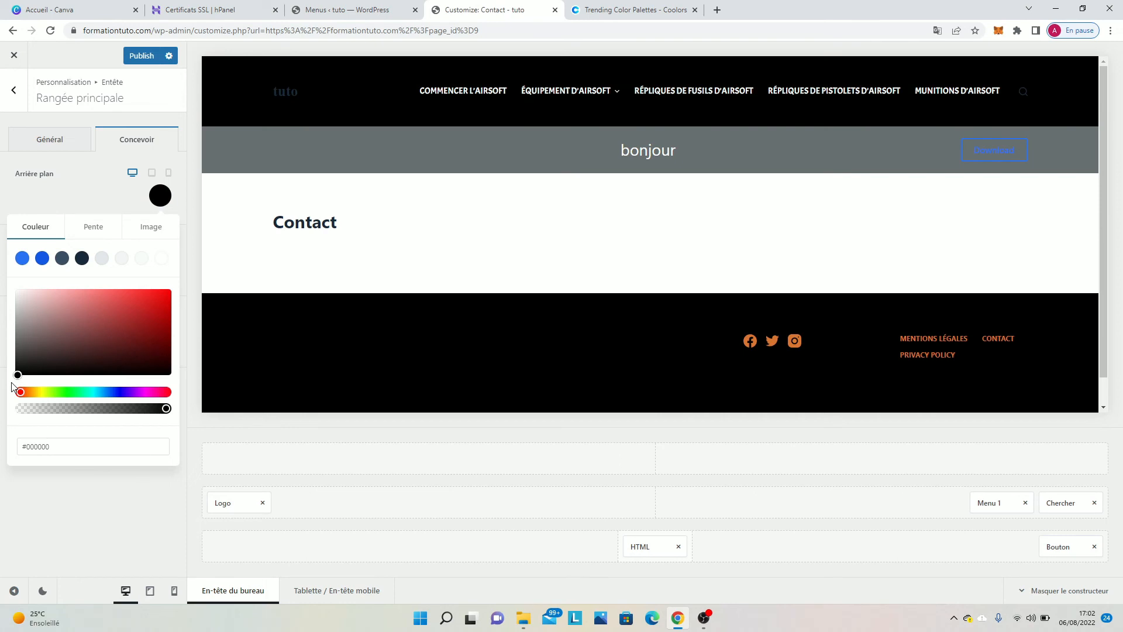
Set the font family of the header search element's results text to Abel.
scroll(406, 307, down, 1)
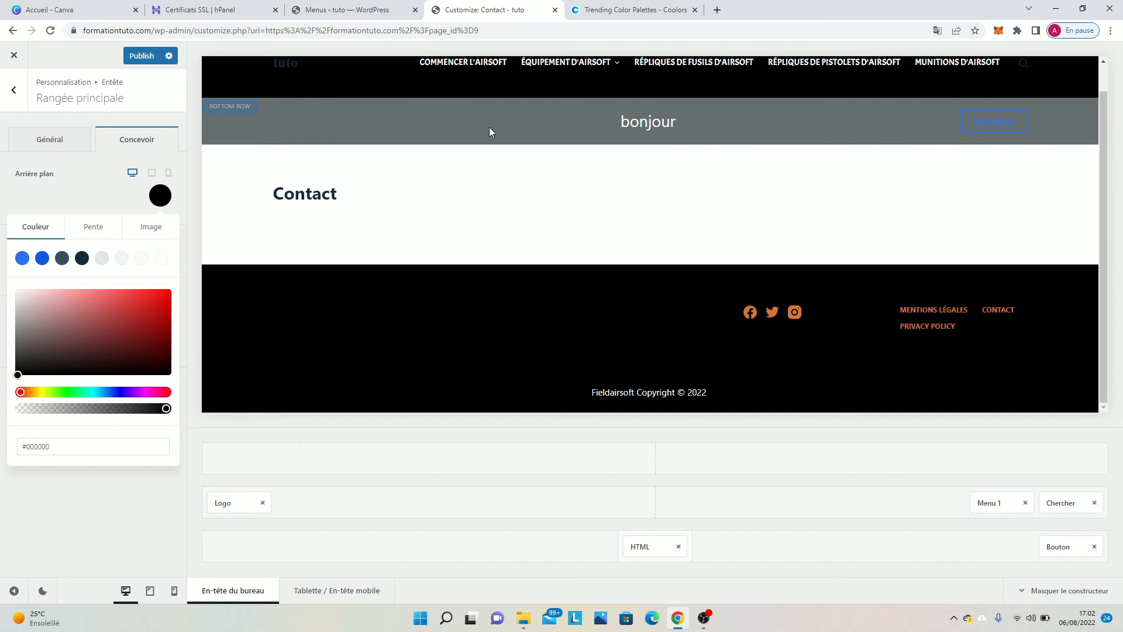
scroll(515, 117, up, 1)
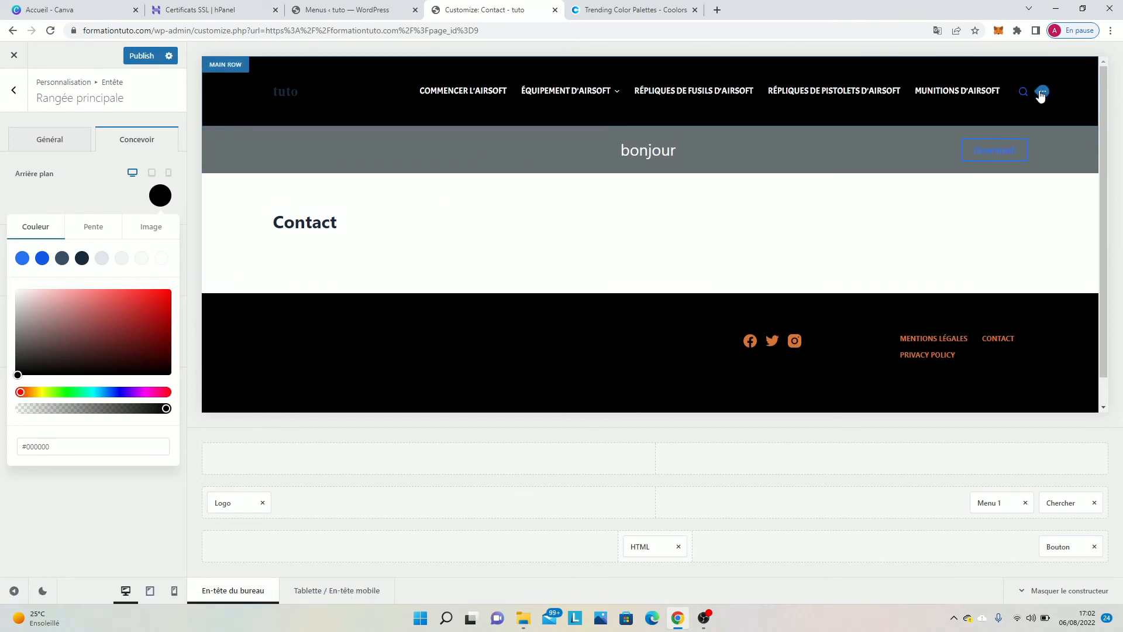
click(1042, 93)
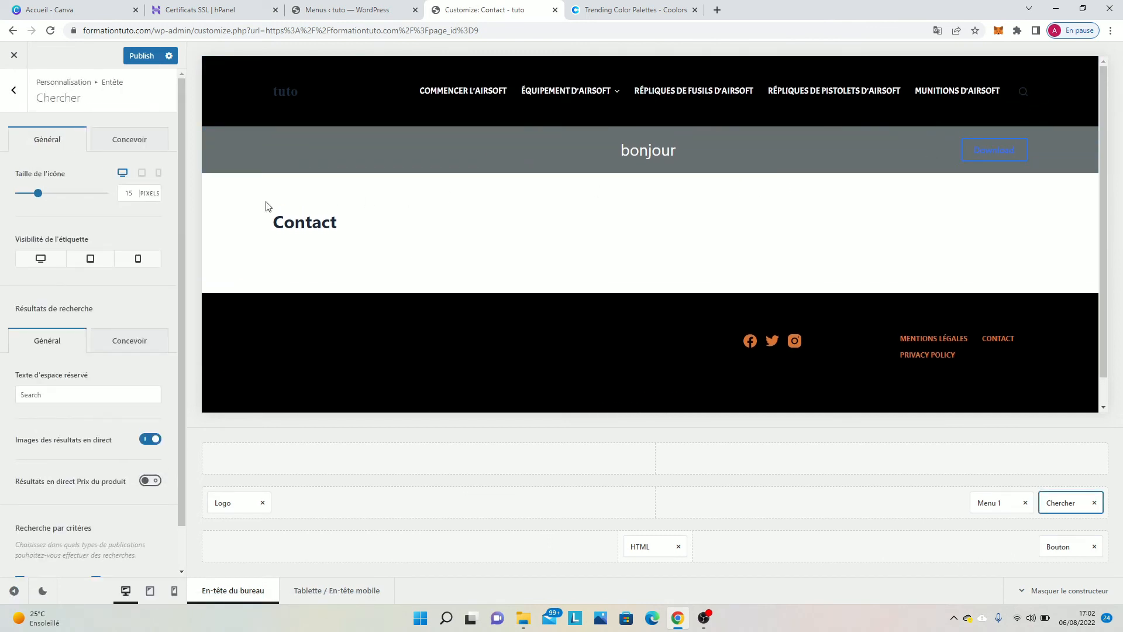
click(125, 154)
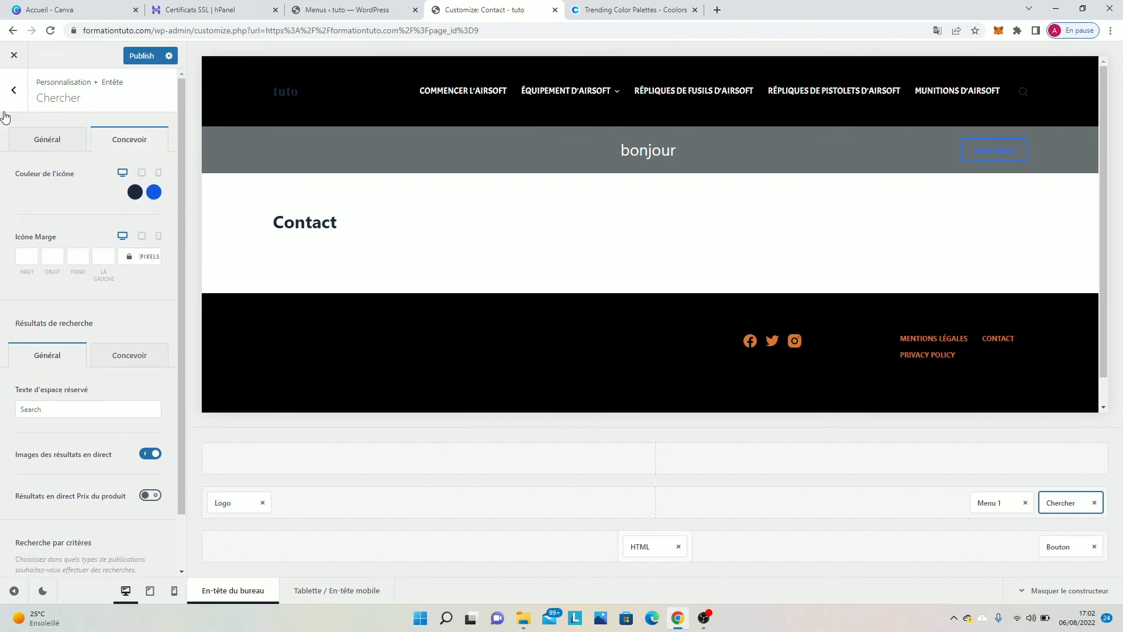
click(47, 139)
scroll(53, 234, down, 1)
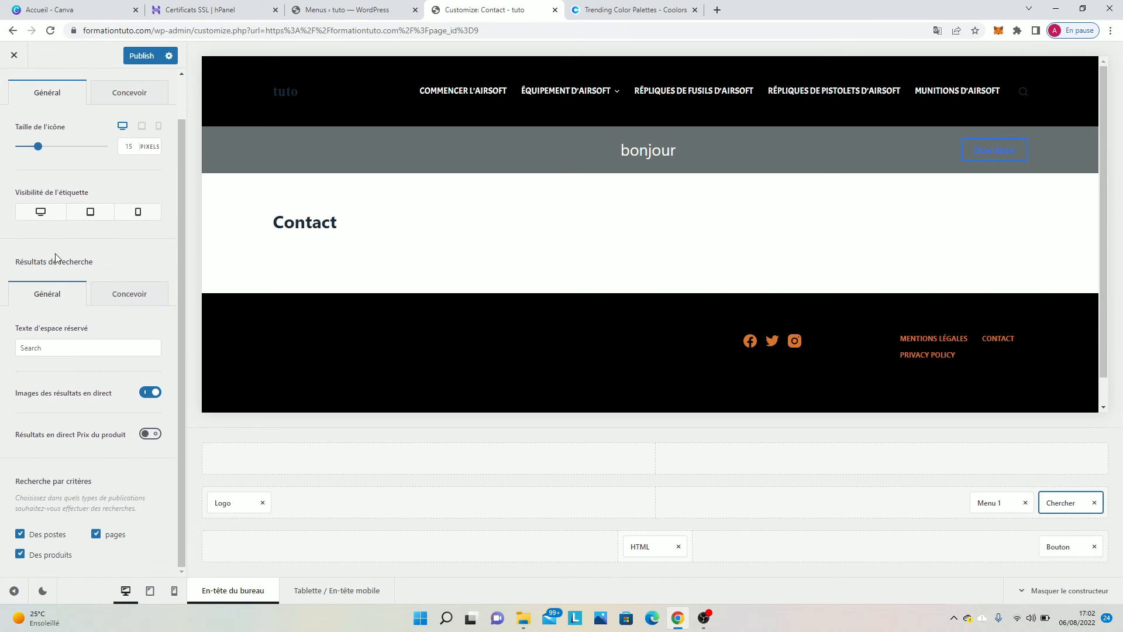
click(130, 295)
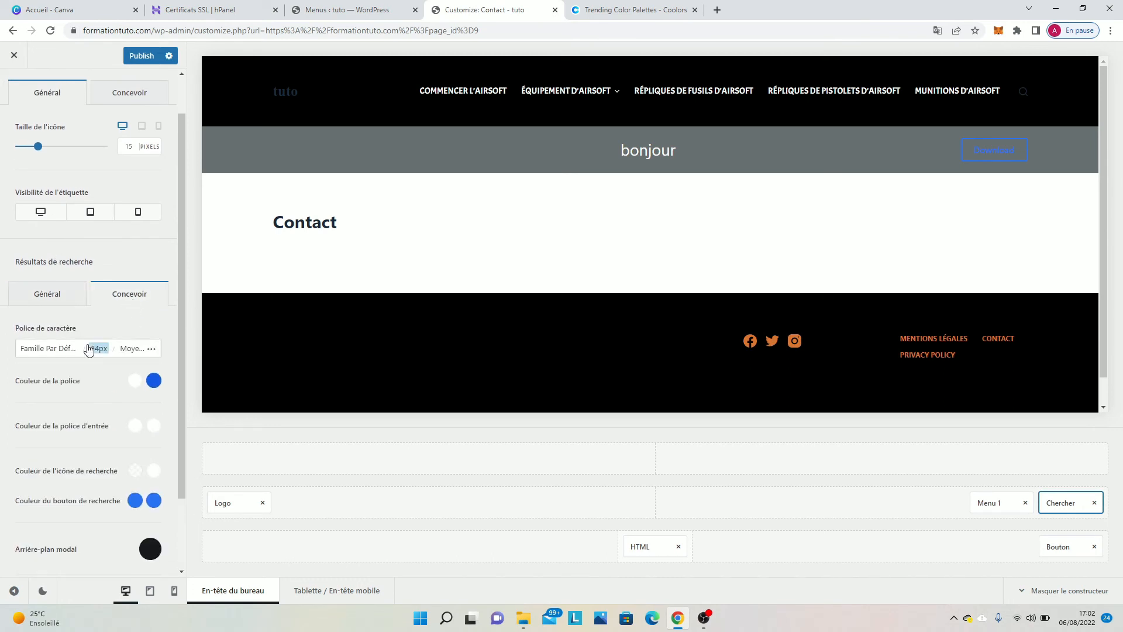
click(52, 354)
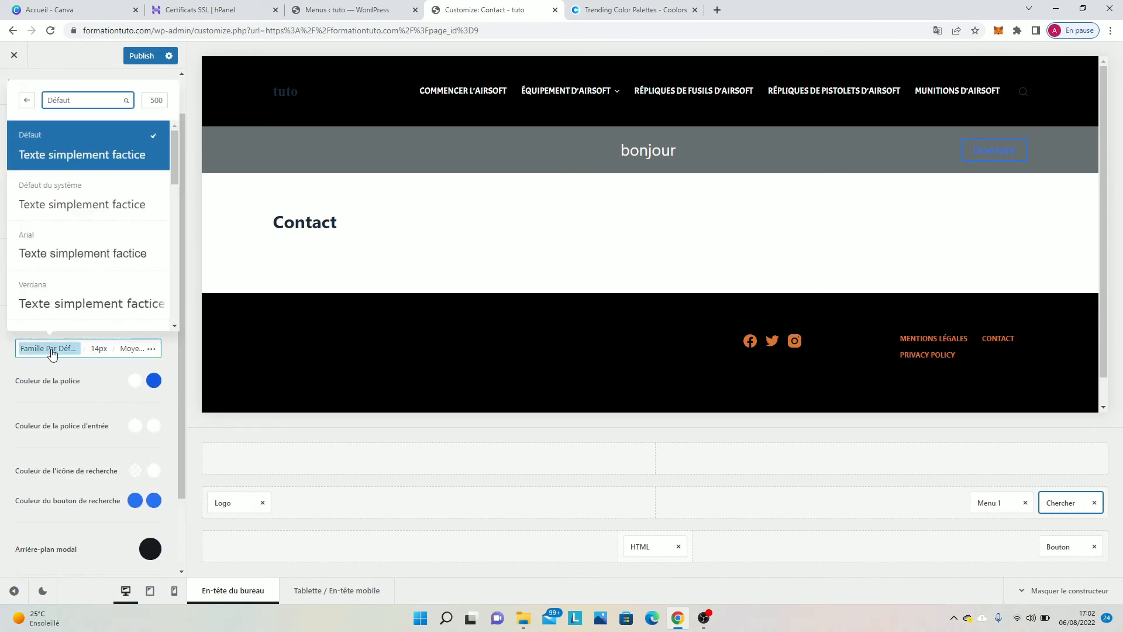
scroll(50, 251, down, 5)
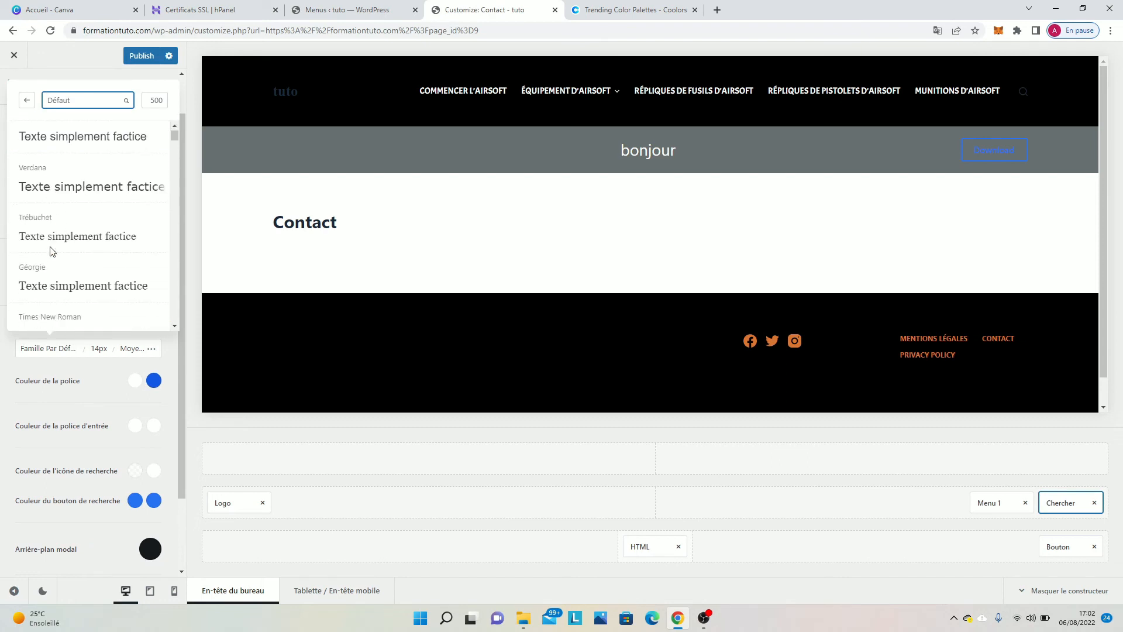
scroll(51, 252, down, 3)
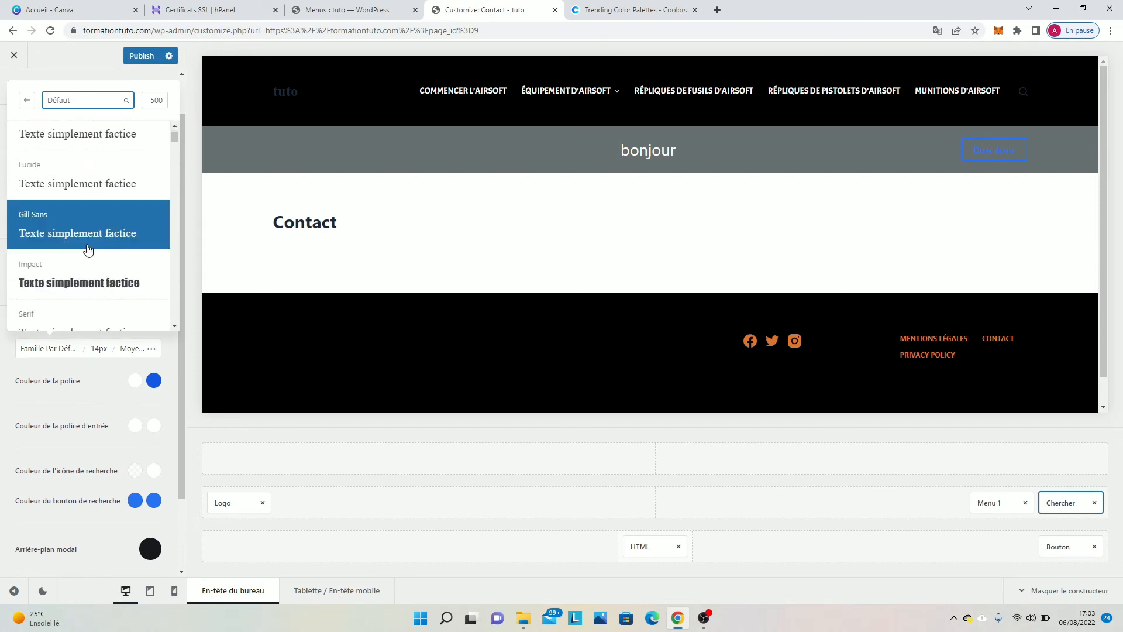
click(81, 103)
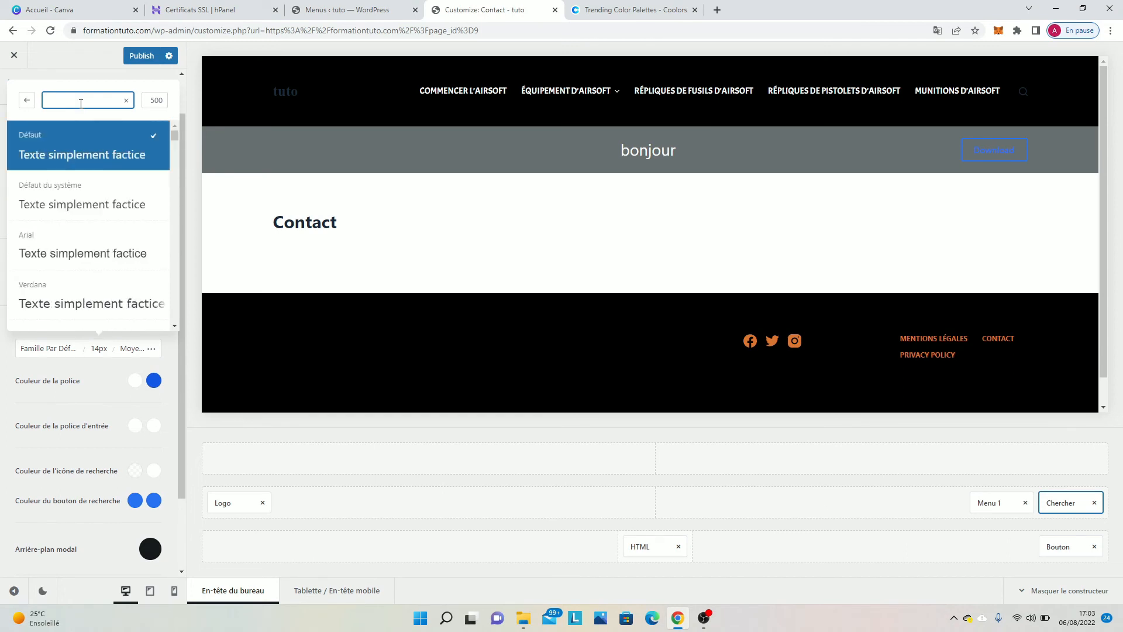
text(Abel)
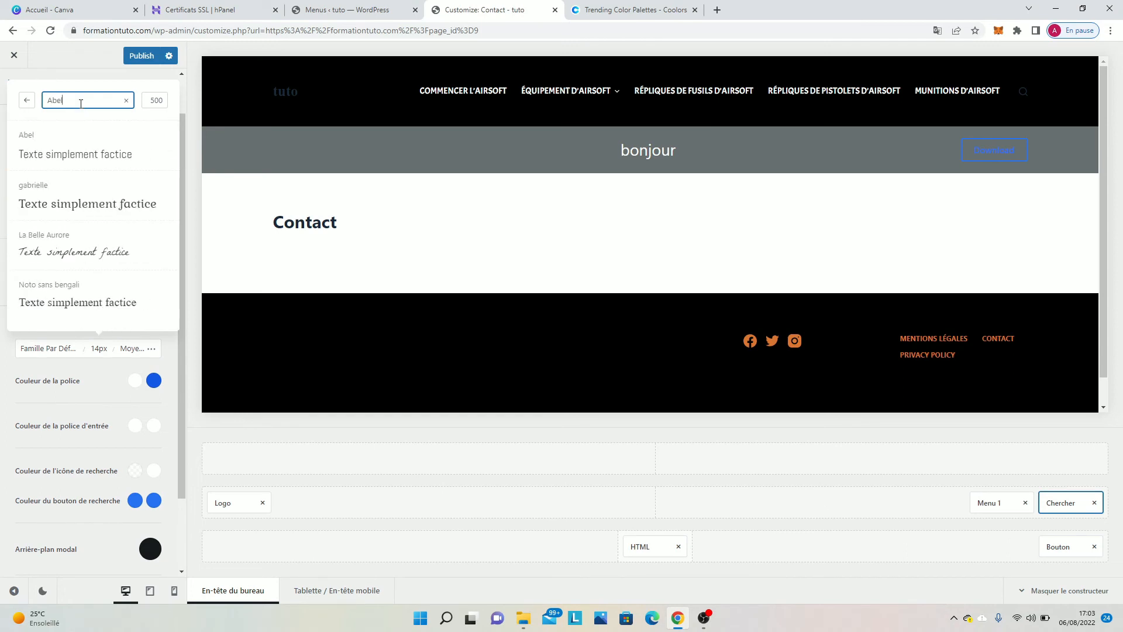
click(106, 158)
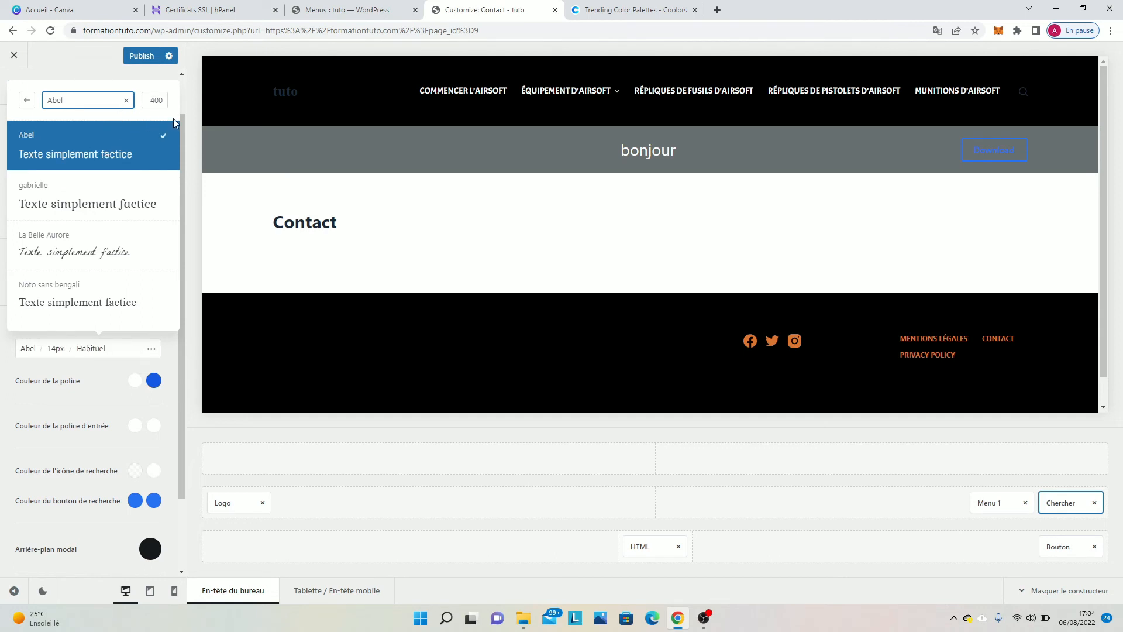
click(69, 68)
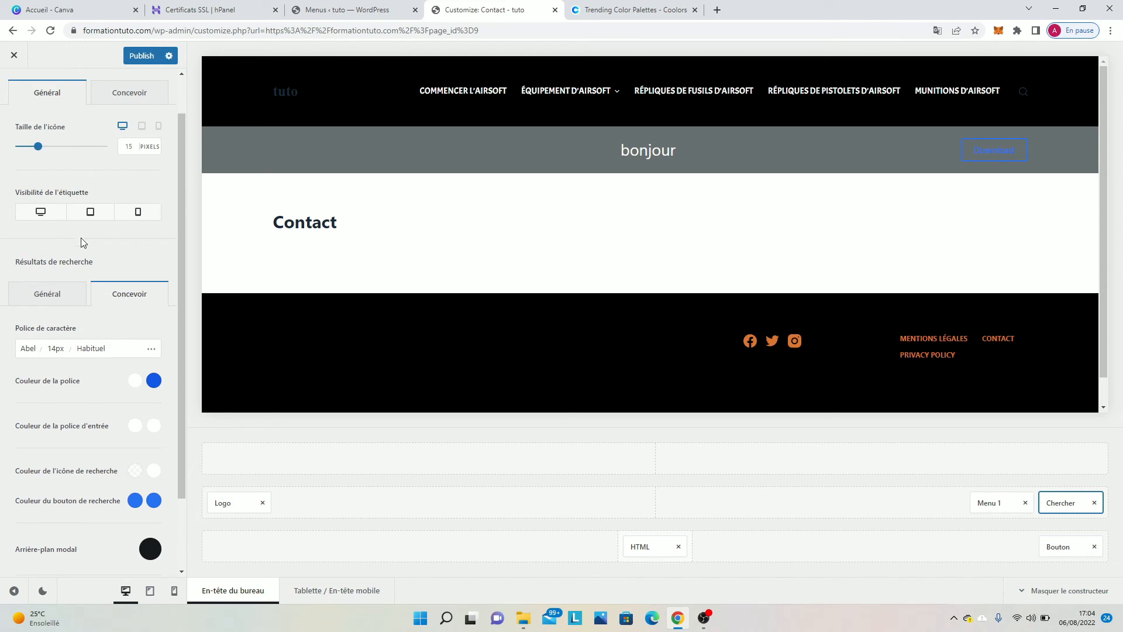
Set the font size of the header's search results text to 16 px.
click(56, 348)
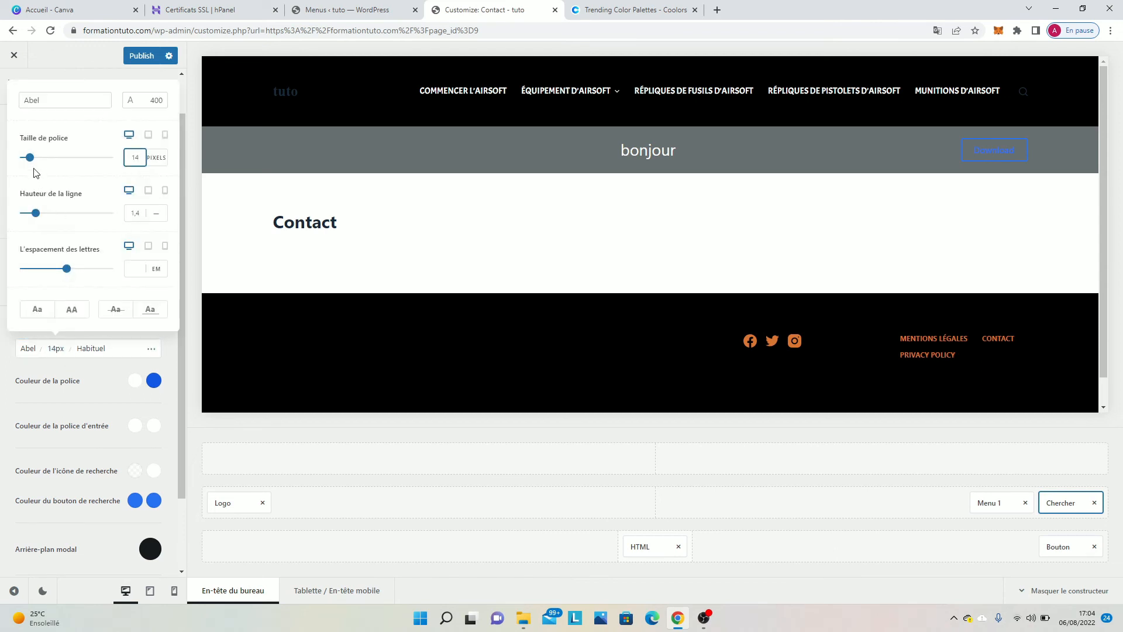
key(Up)
key(Up)
click(105, 69)
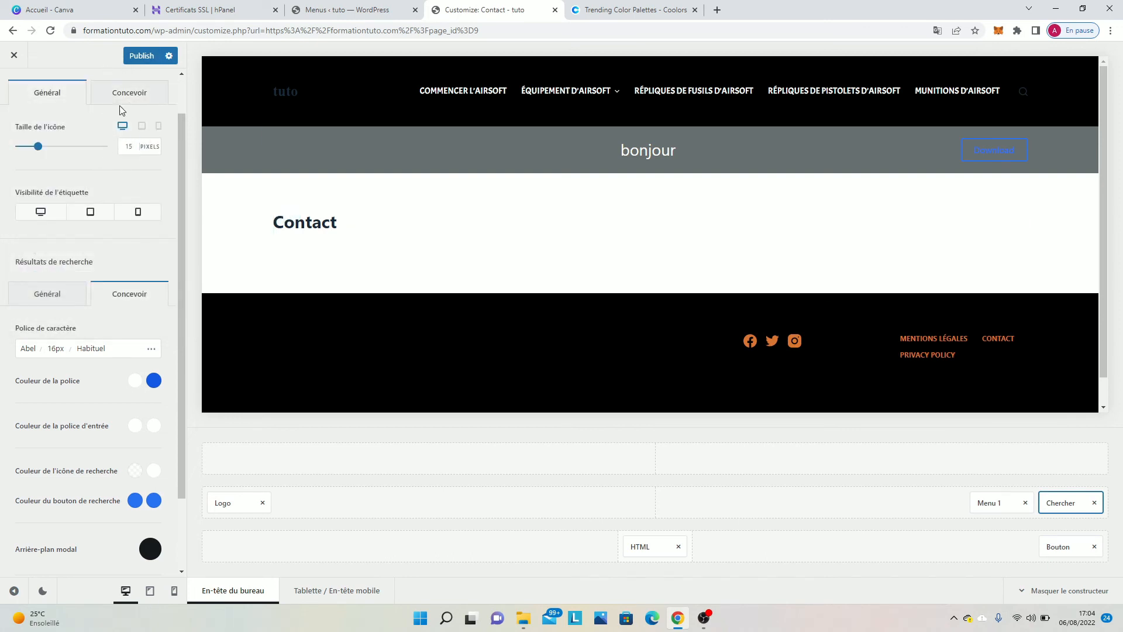
Check the weight and family options of the search results font, and publish the header changes.
click(46, 92)
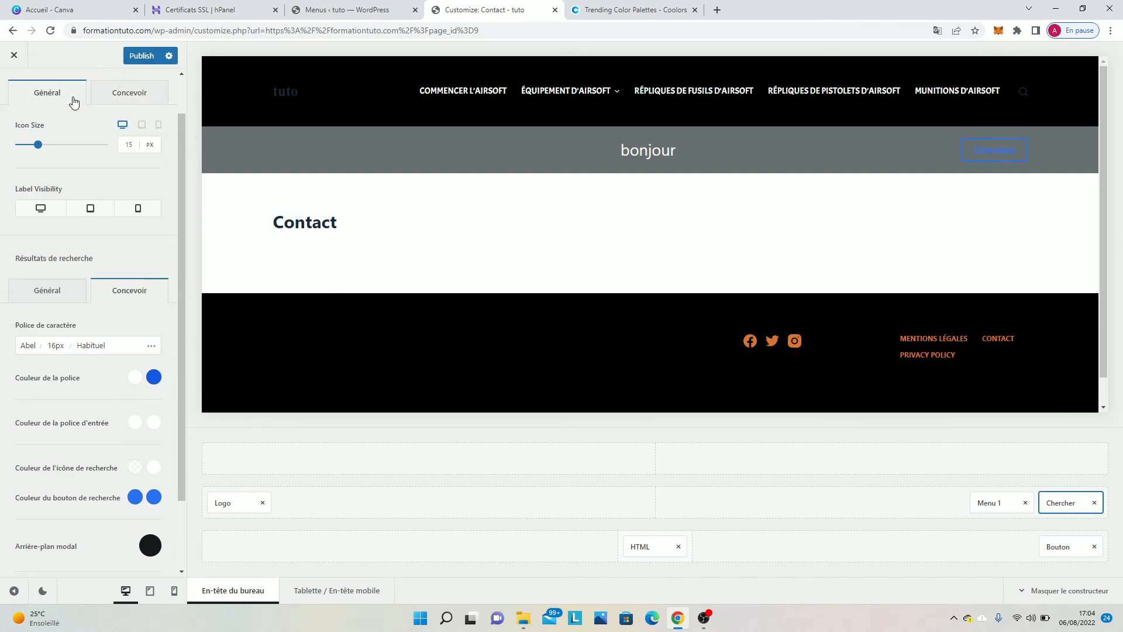
click(91, 353)
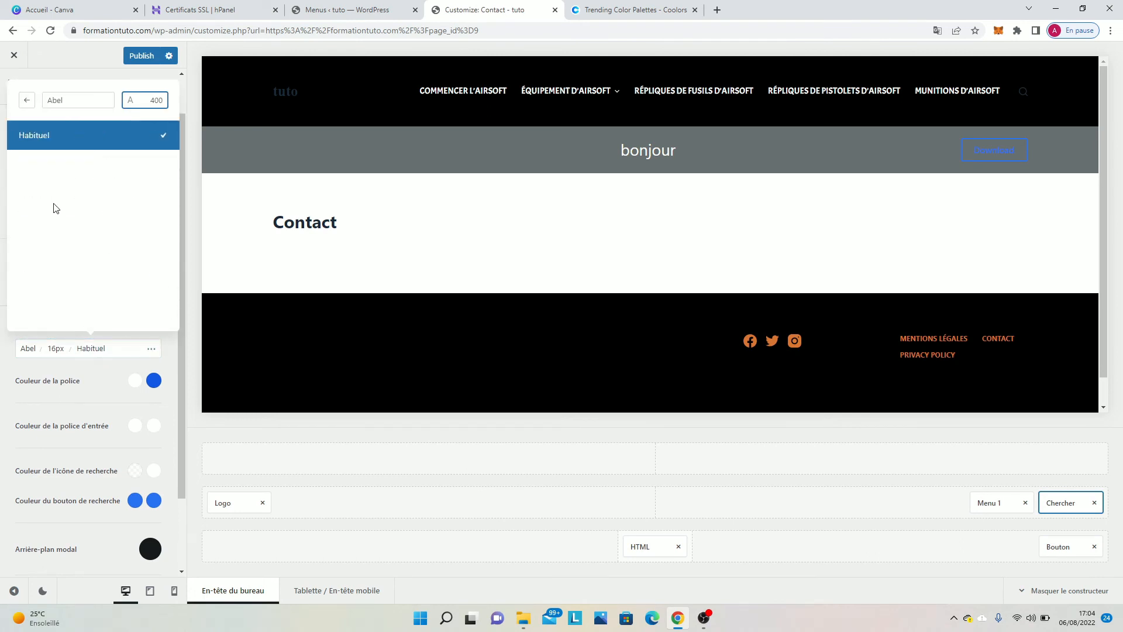
click(75, 100)
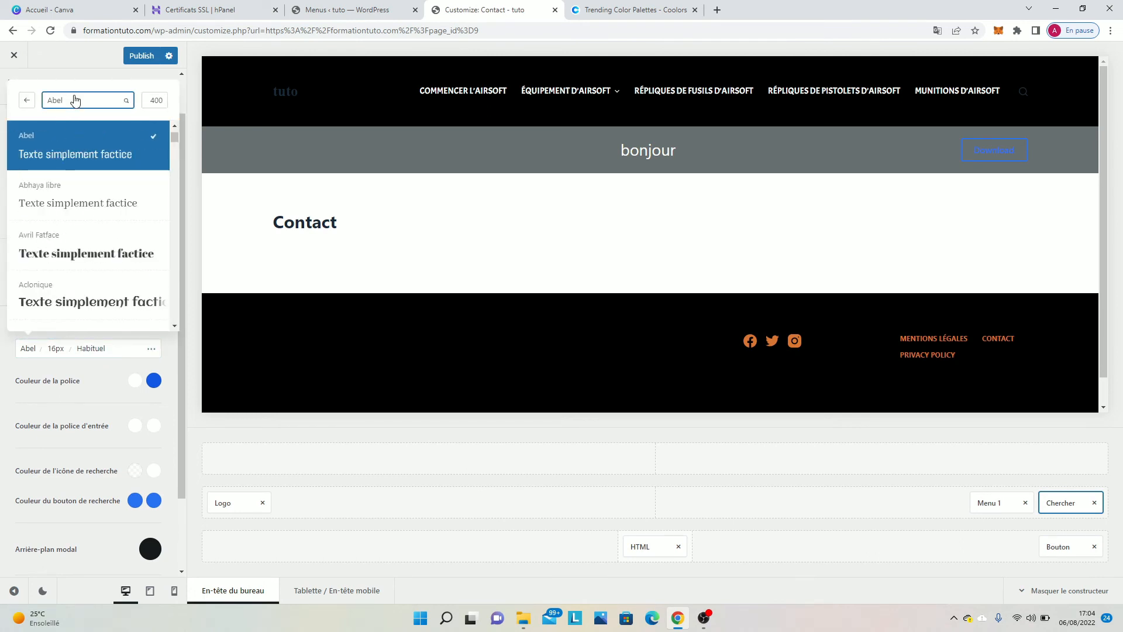
click(143, 55)
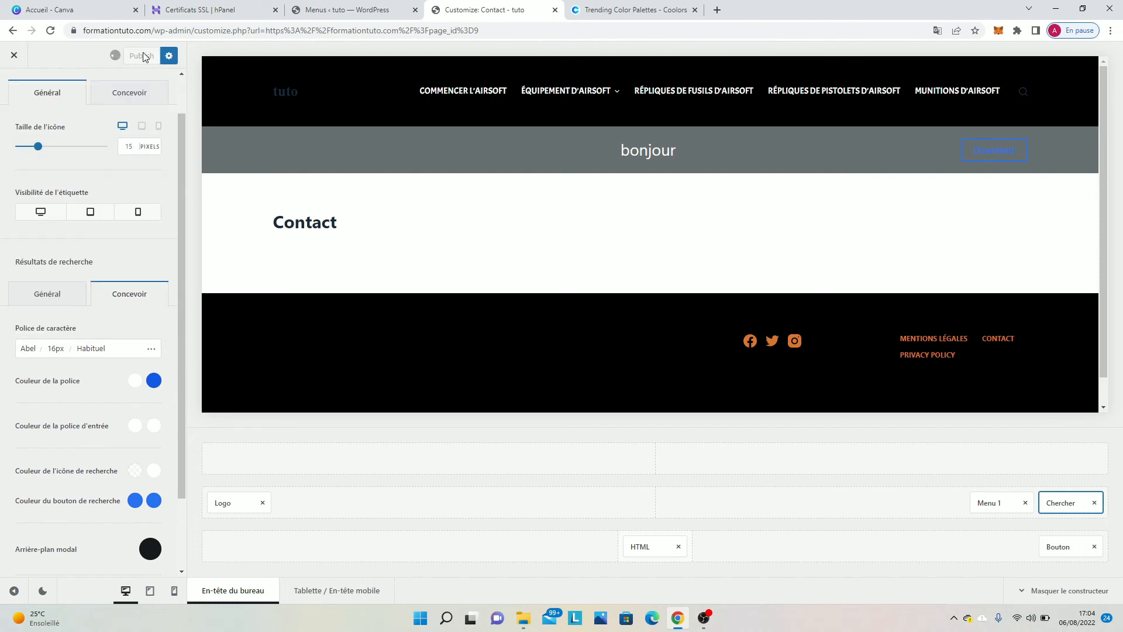
scroll(168, 137, up, 1)
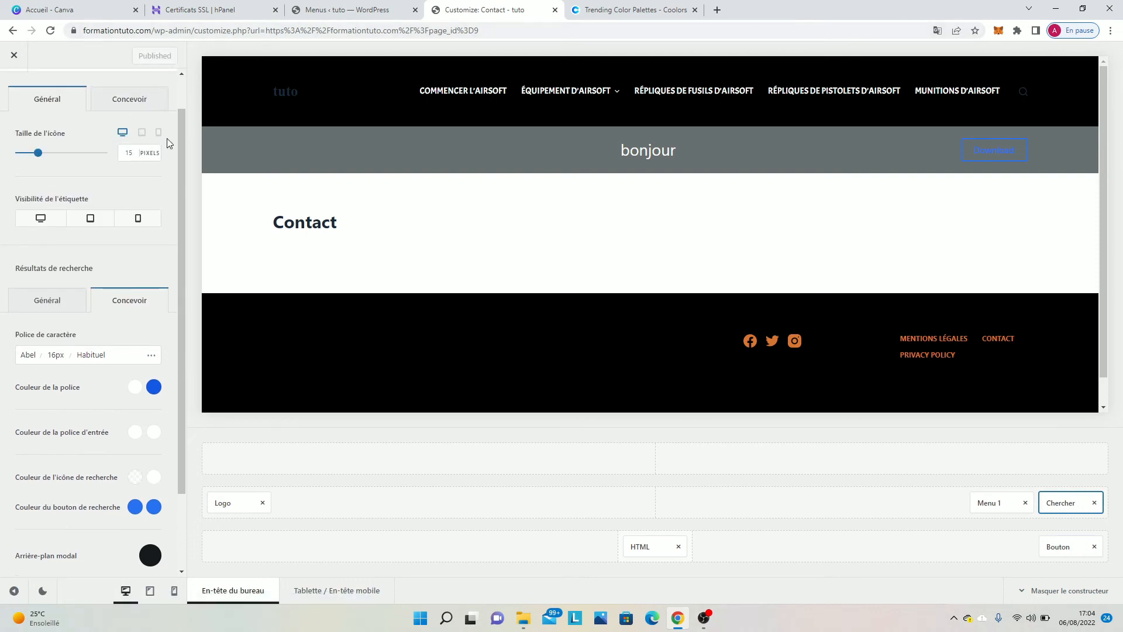
Change the font family of the header's Menu 1 top-level items to Abel.
click(12, 93)
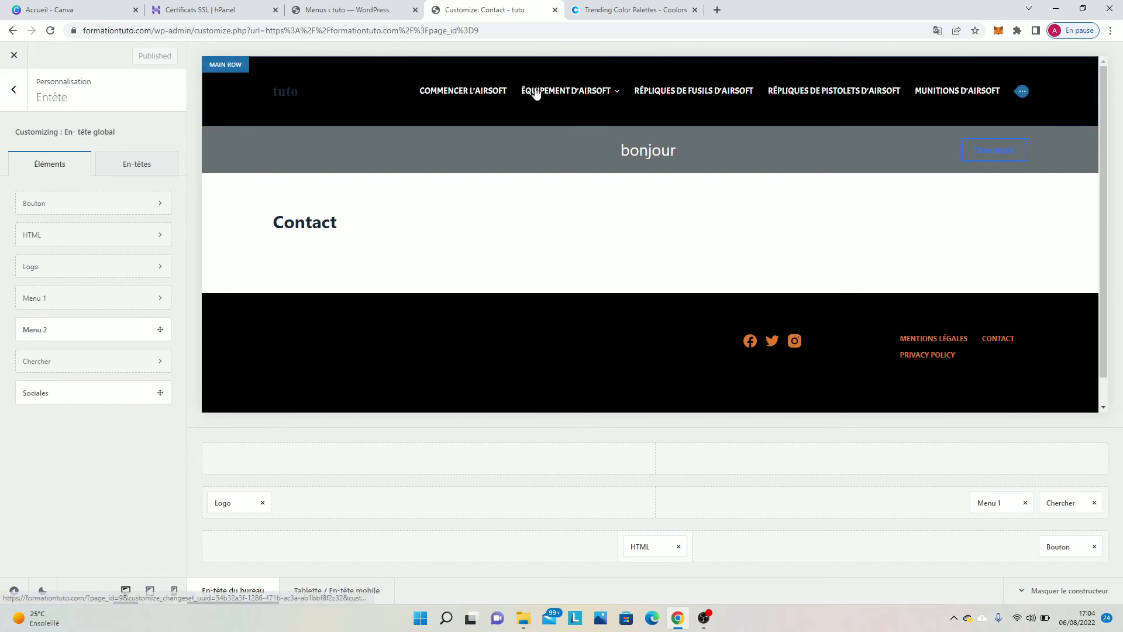
click(875, 122)
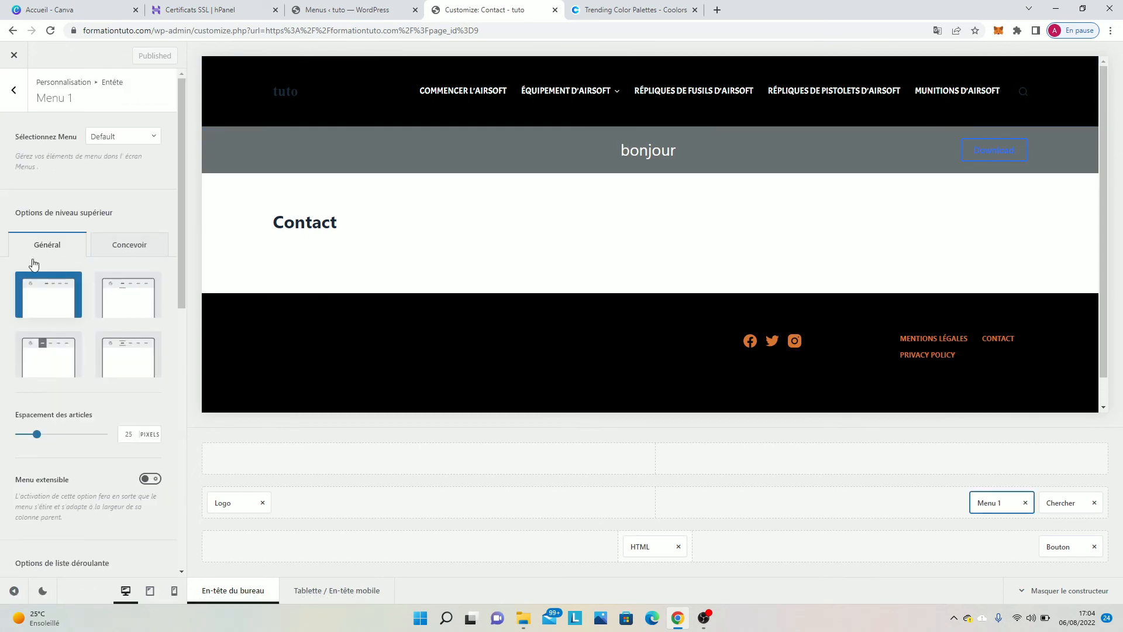
scroll(35, 280, down, 2)
scroll(41, 347, down, 8)
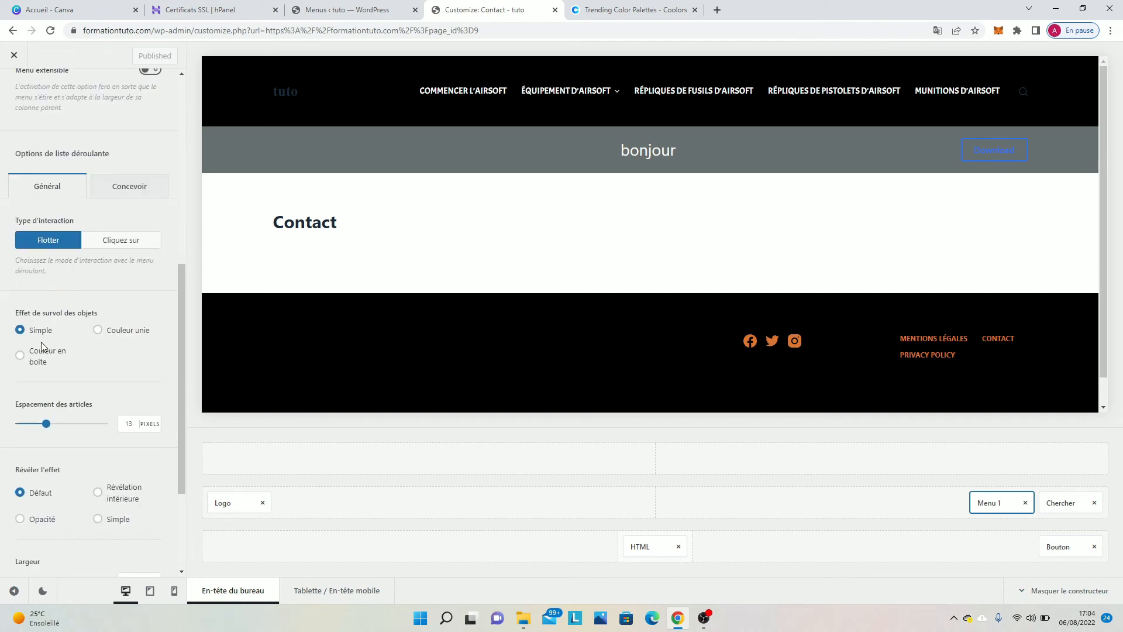
scroll(42, 347, up, 10)
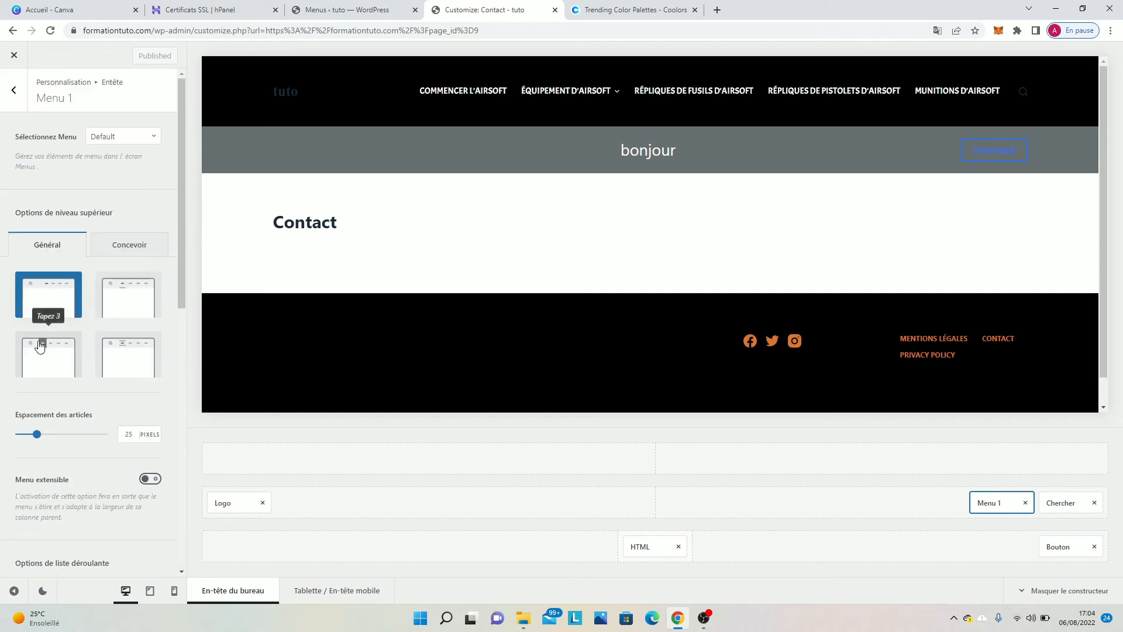
click(128, 243)
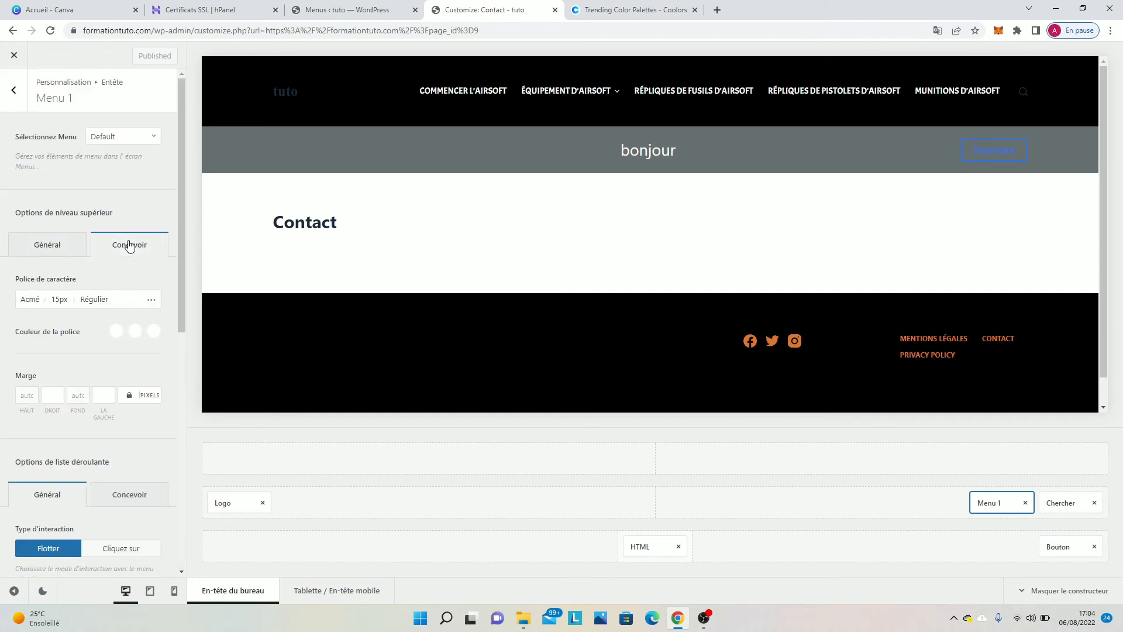
click(31, 300)
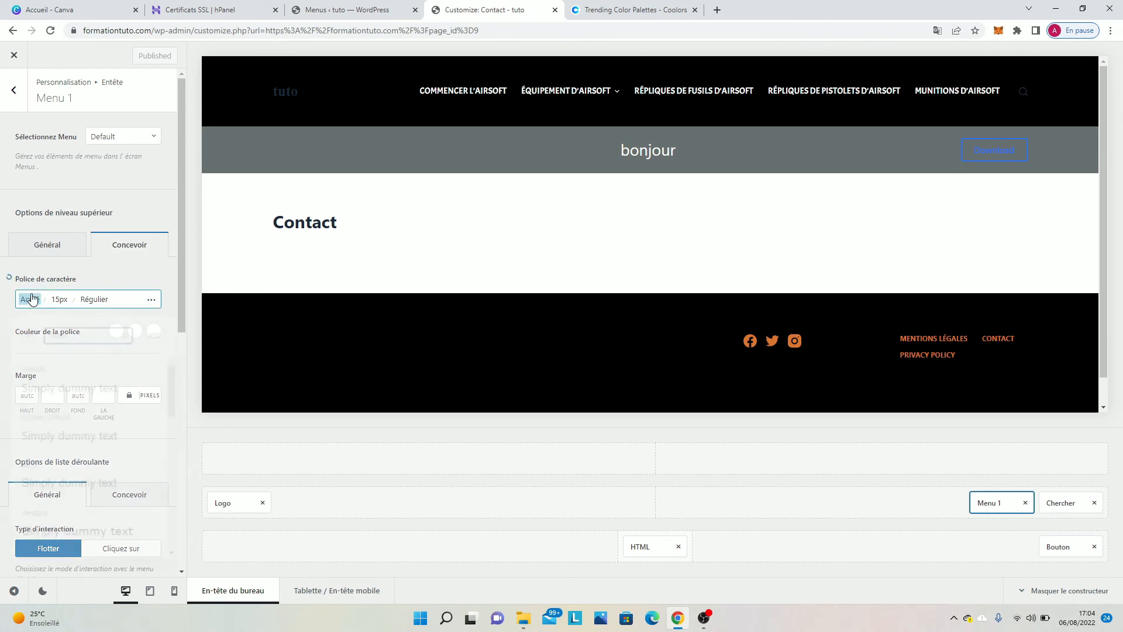
click(78, 334)
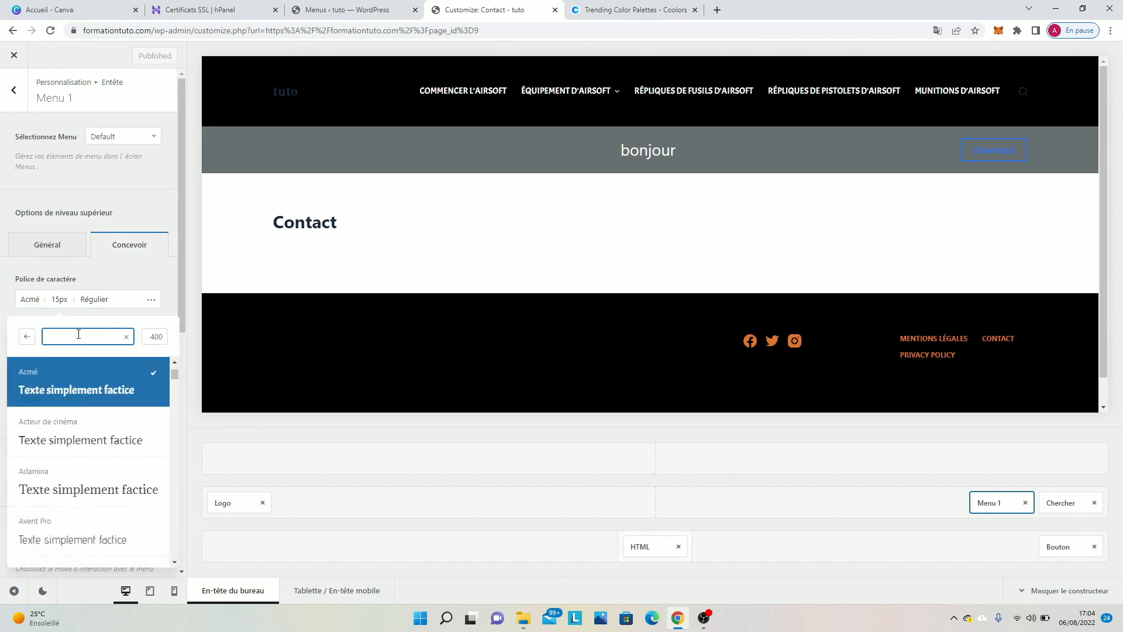
text(Abel)
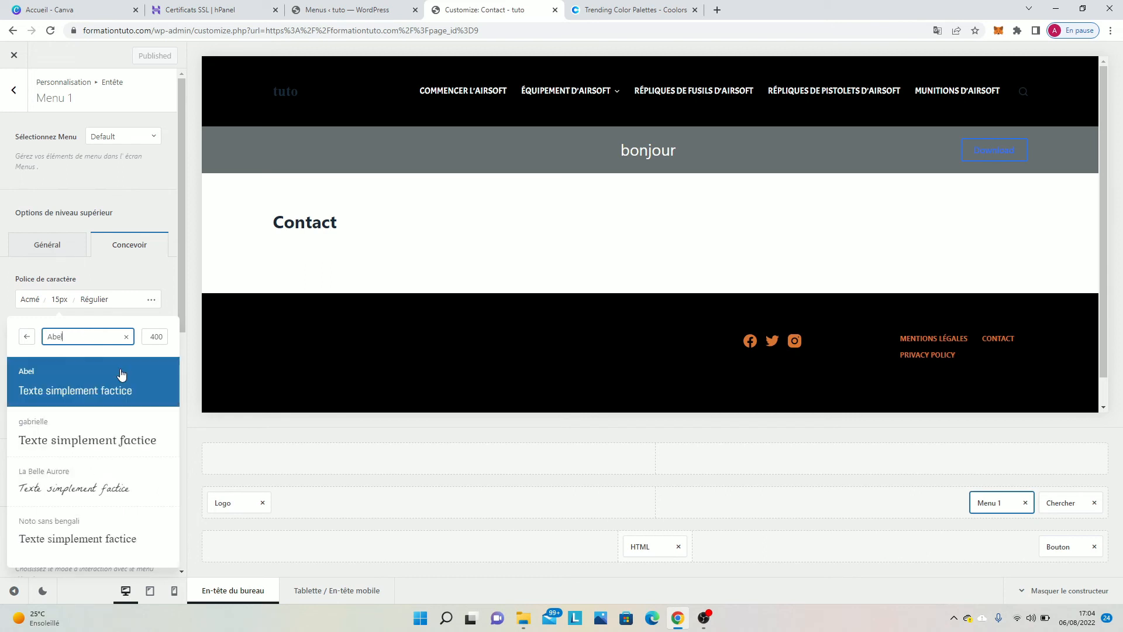
click(130, 391)
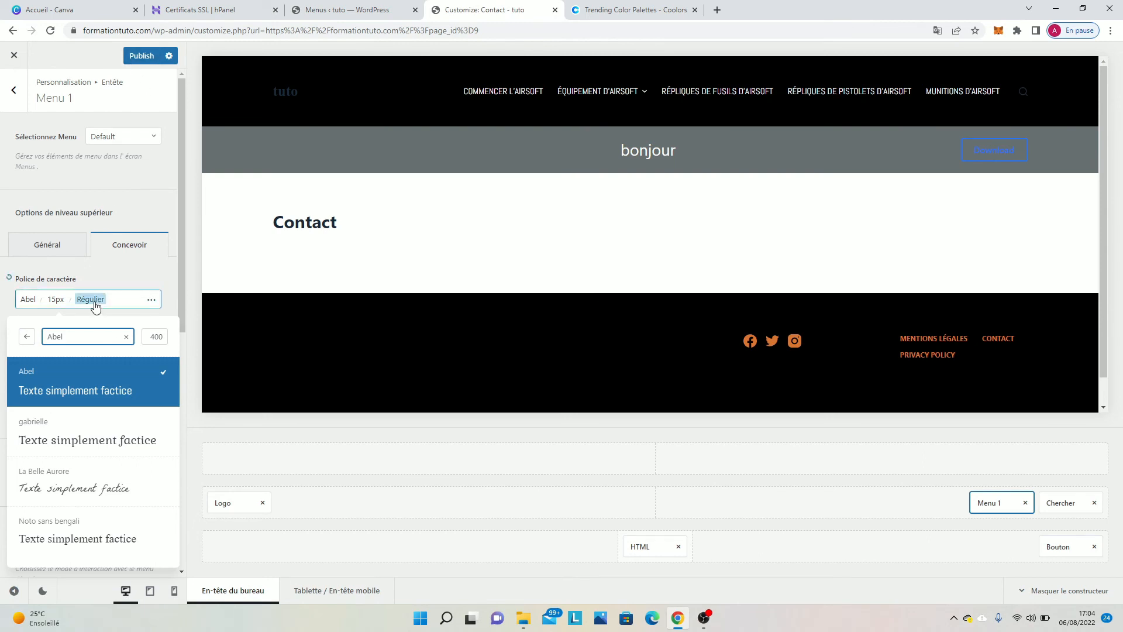
Set the top-level font size of Menu 1 to 16 px and publish the change.
click(55, 299)
click(137, 394)
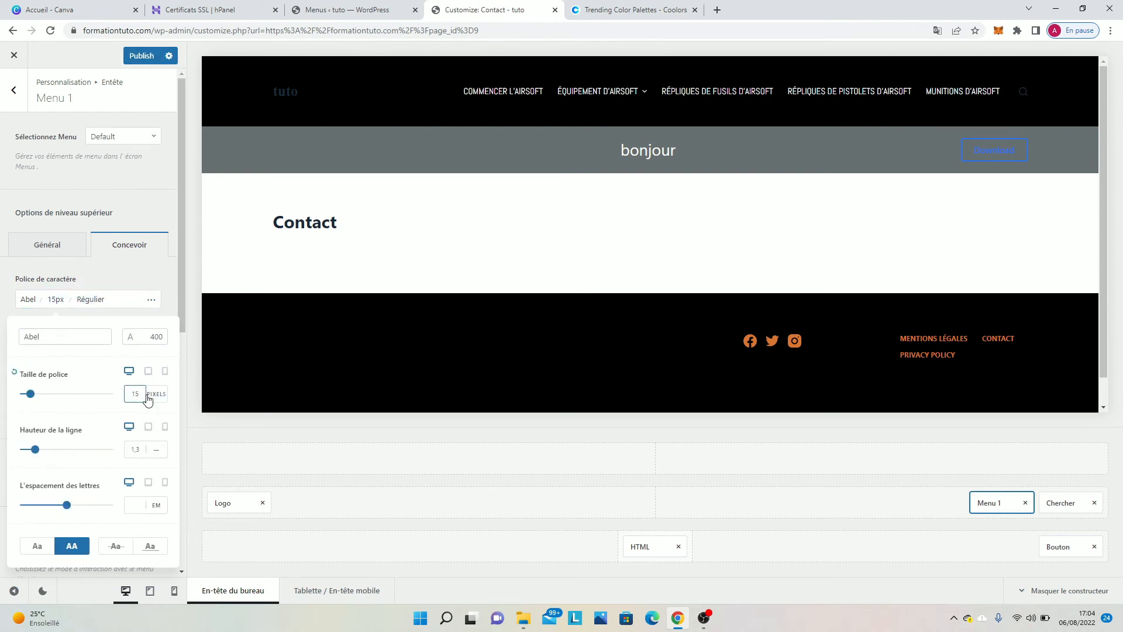
key(BackSpace)
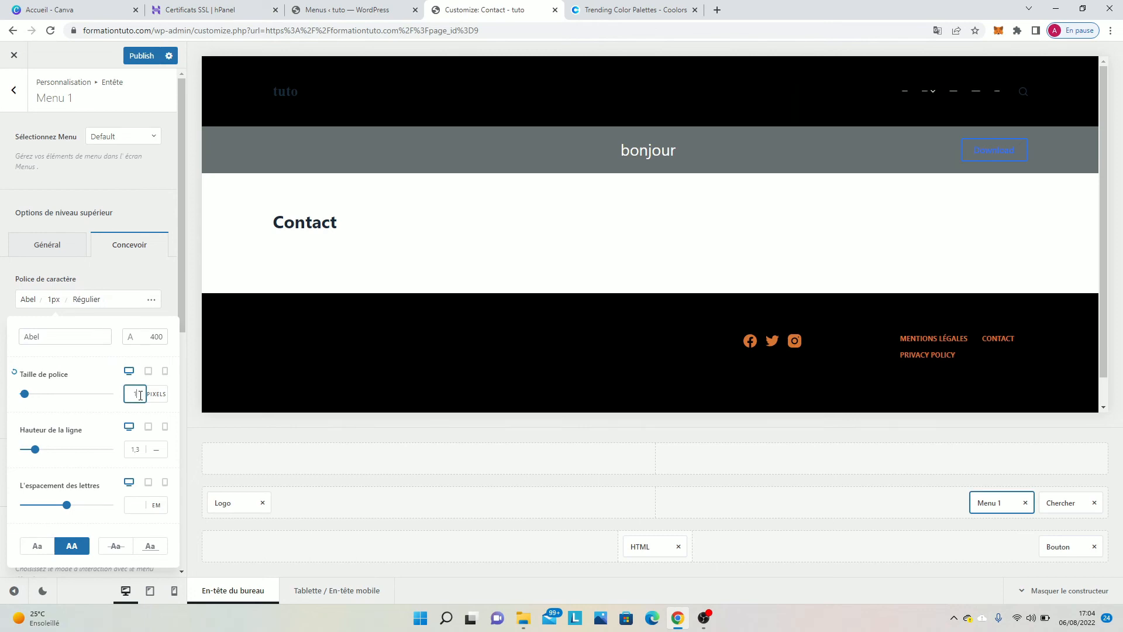
text(6)
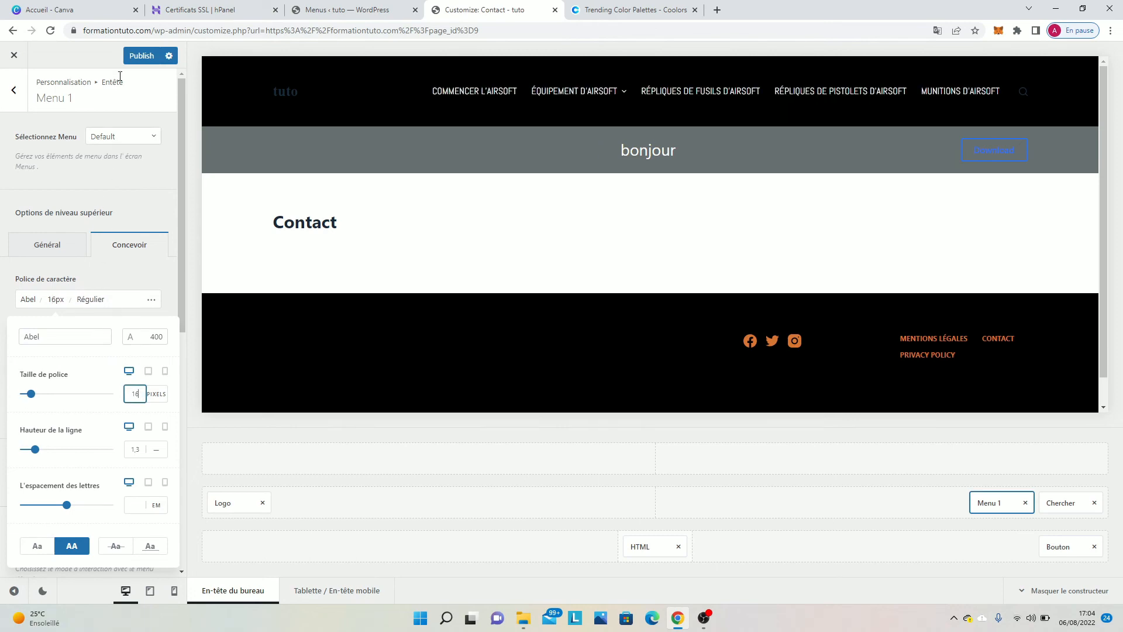
click(140, 56)
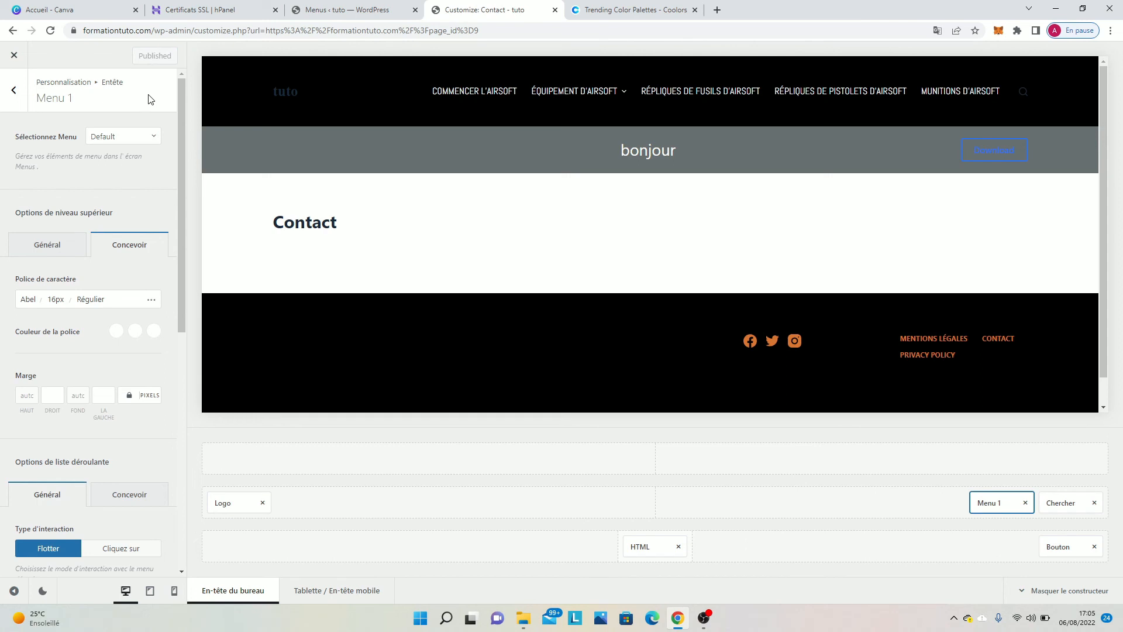
Remove the Bouton and HTML elements from the header's bottom row and publish the change.
click(12, 92)
click(12, 95)
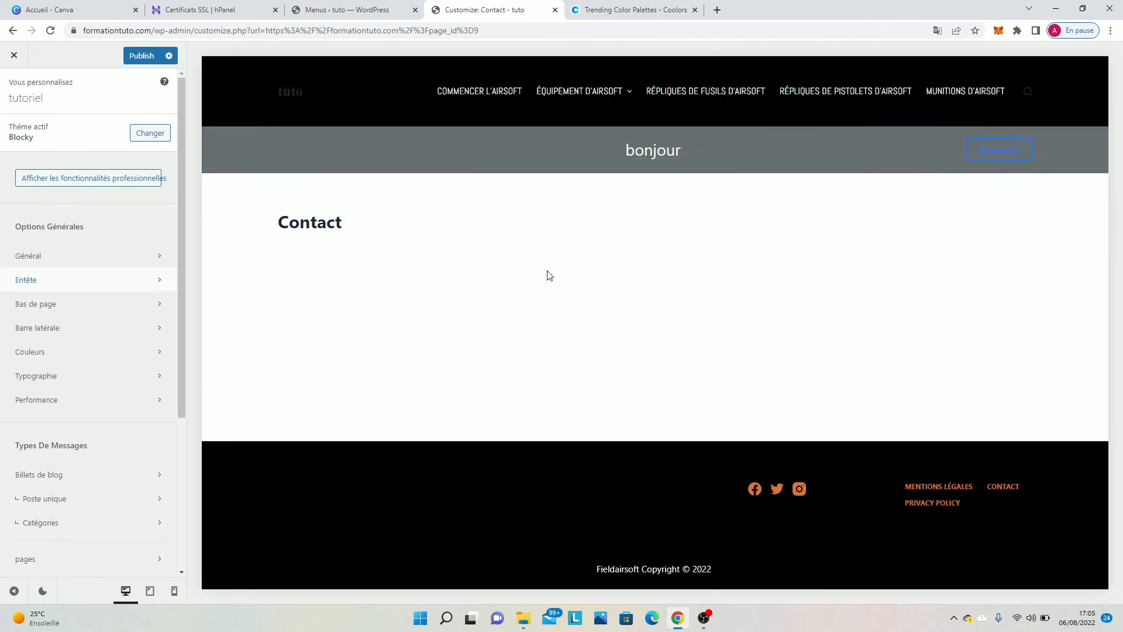
click(227, 135)
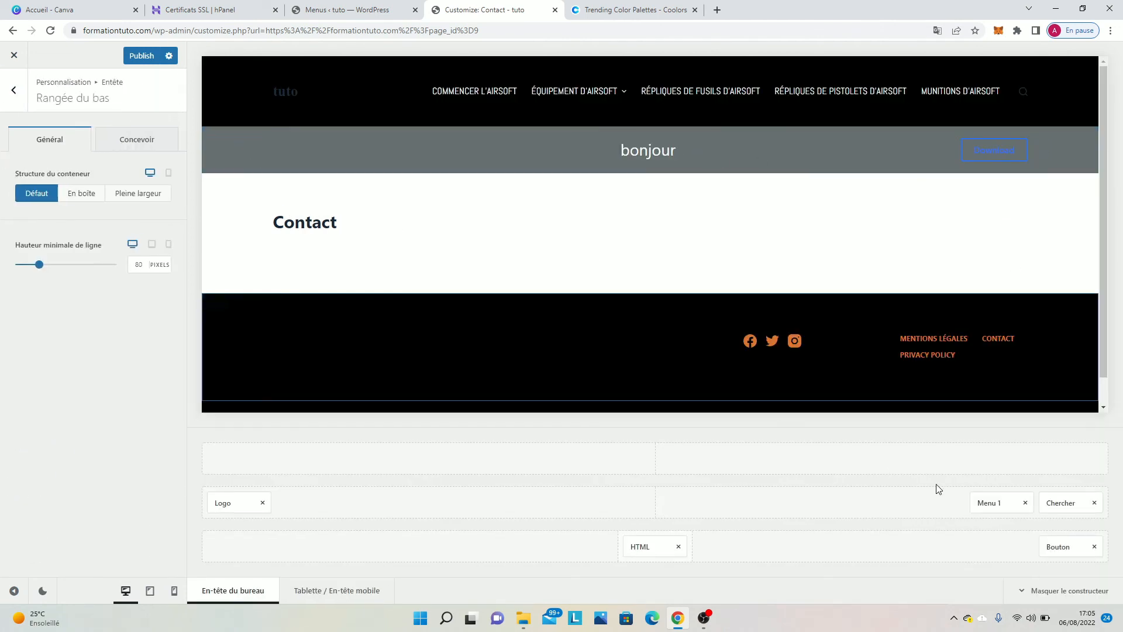
click(1094, 547)
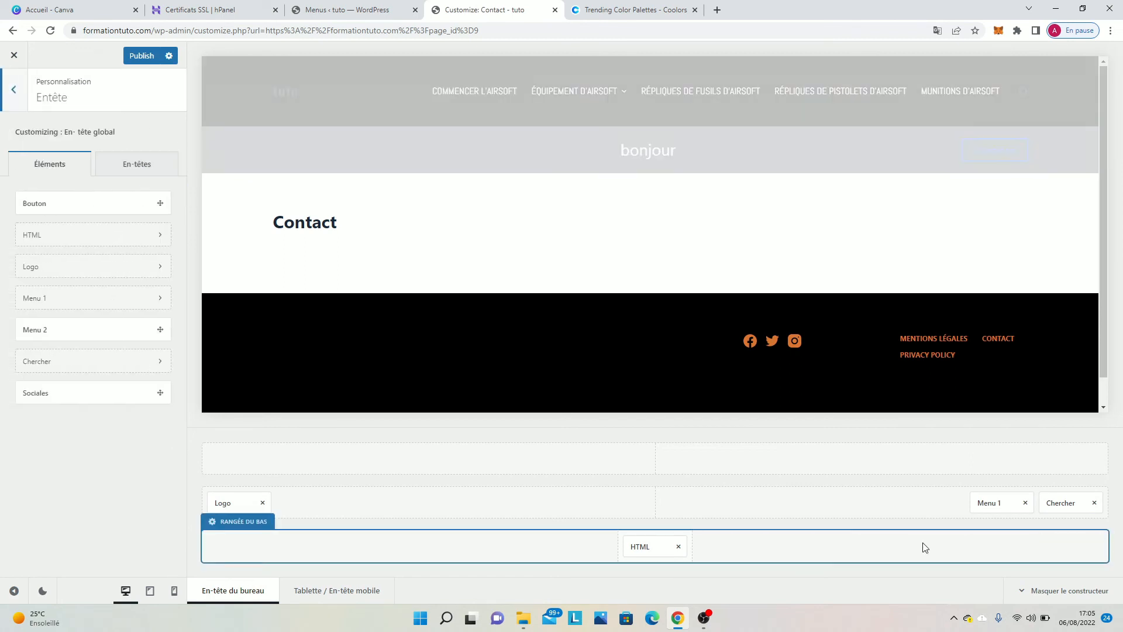
click(678, 552)
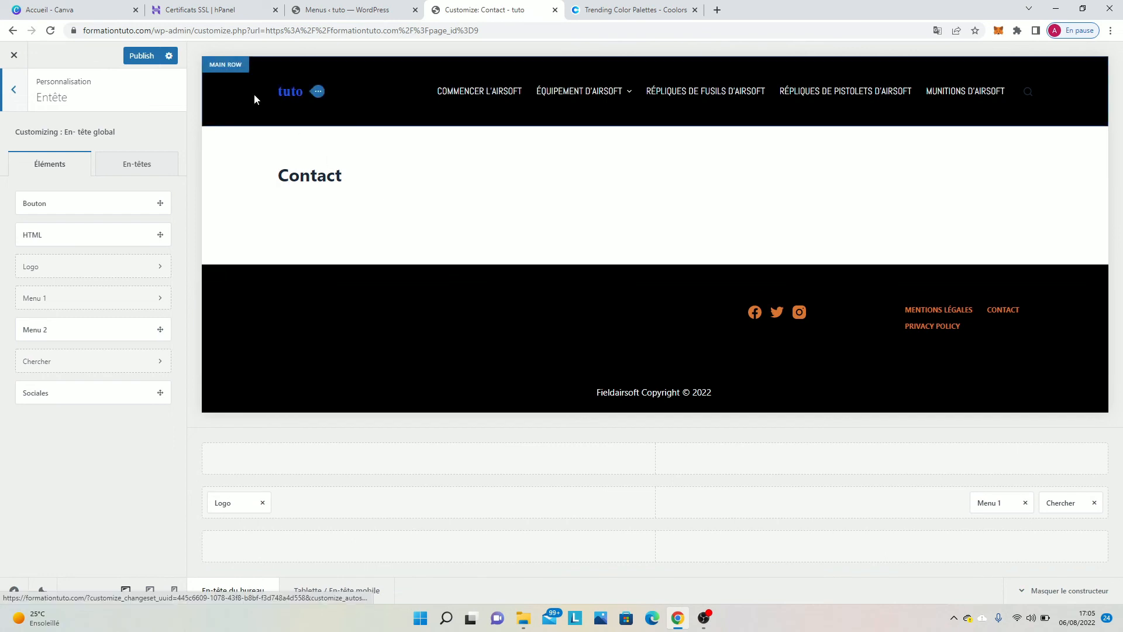
click(143, 56)
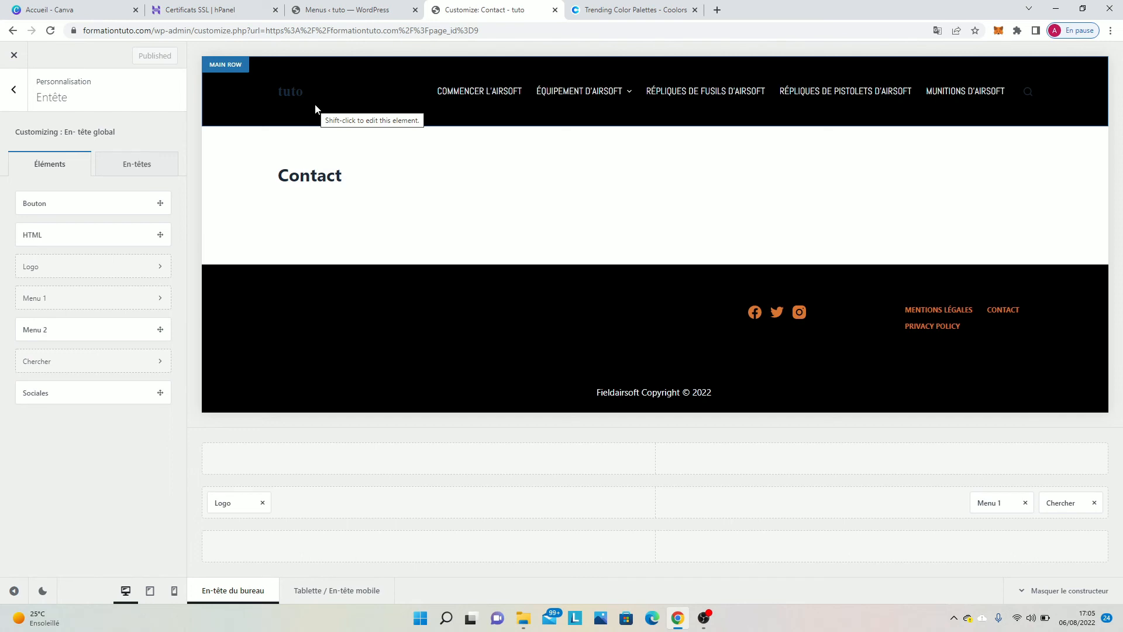
Switch to Canva and look over the suggested formats and recent designs on its home page.
click(40, 9)
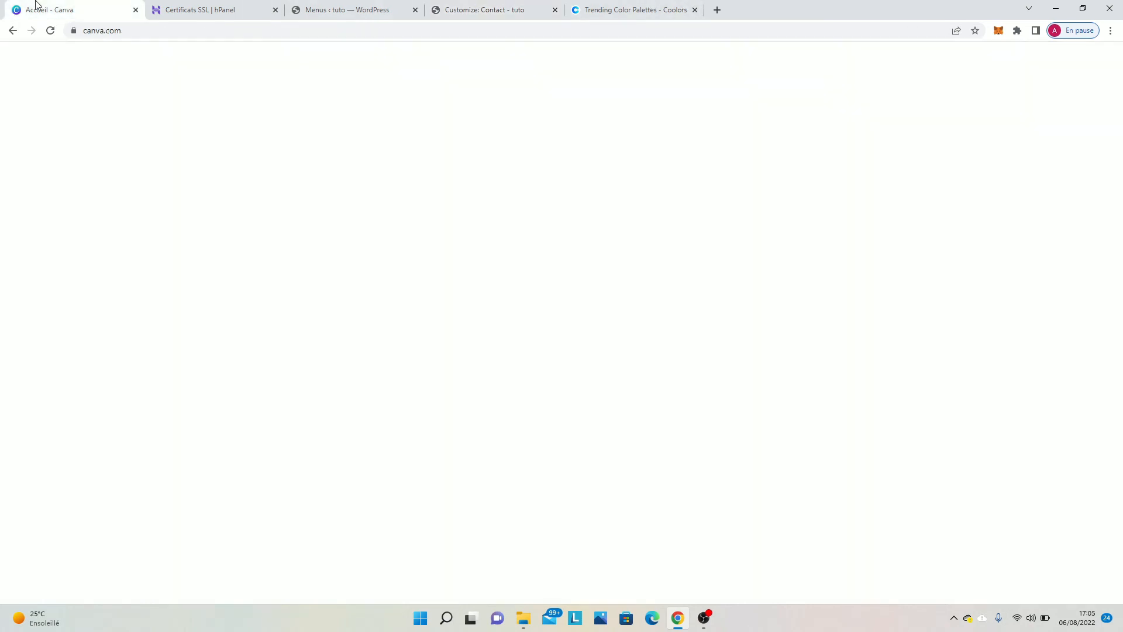
scroll(222, 96, down, 2)
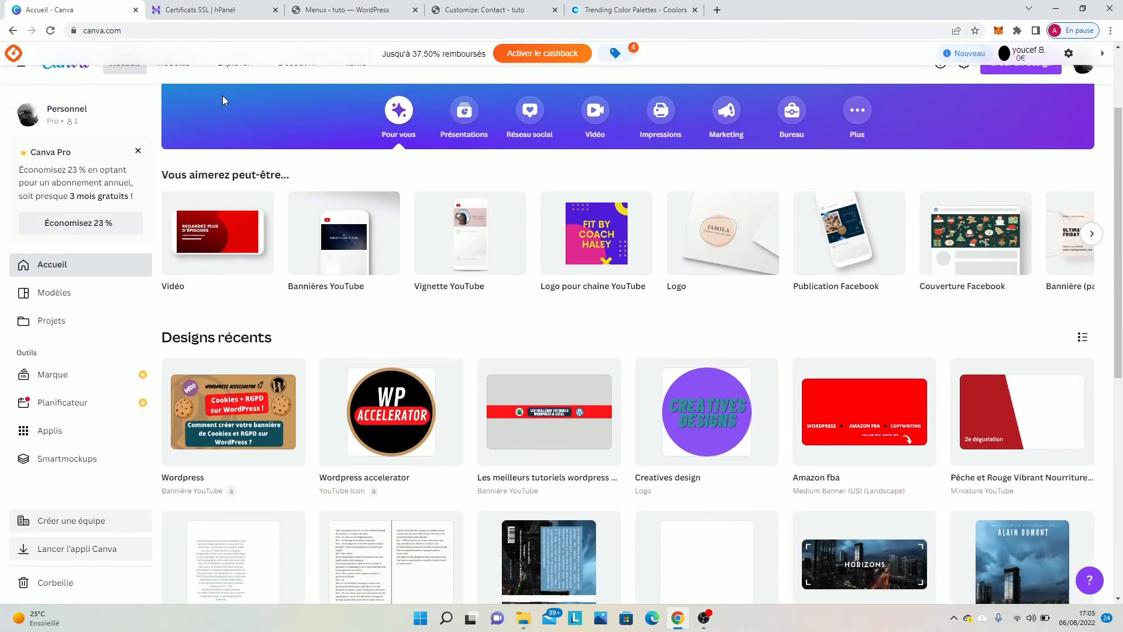
scroll(222, 96, up, 2)
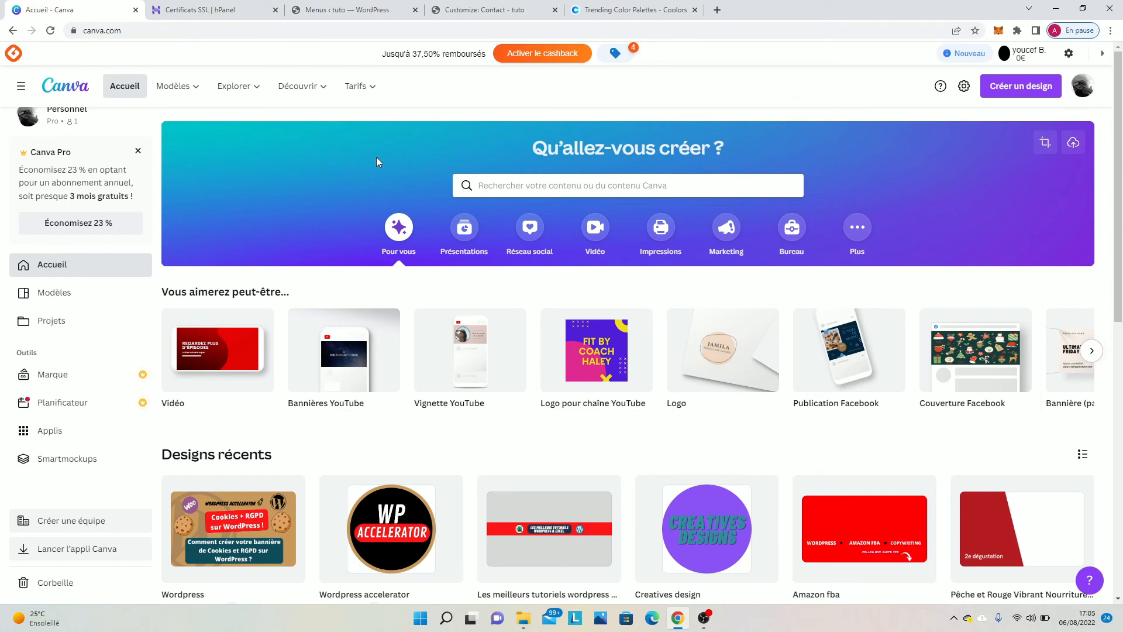
Search the web for "free logo design" in a new browser tab and open the FreeLogoDesign site from the results.
click(717, 10)
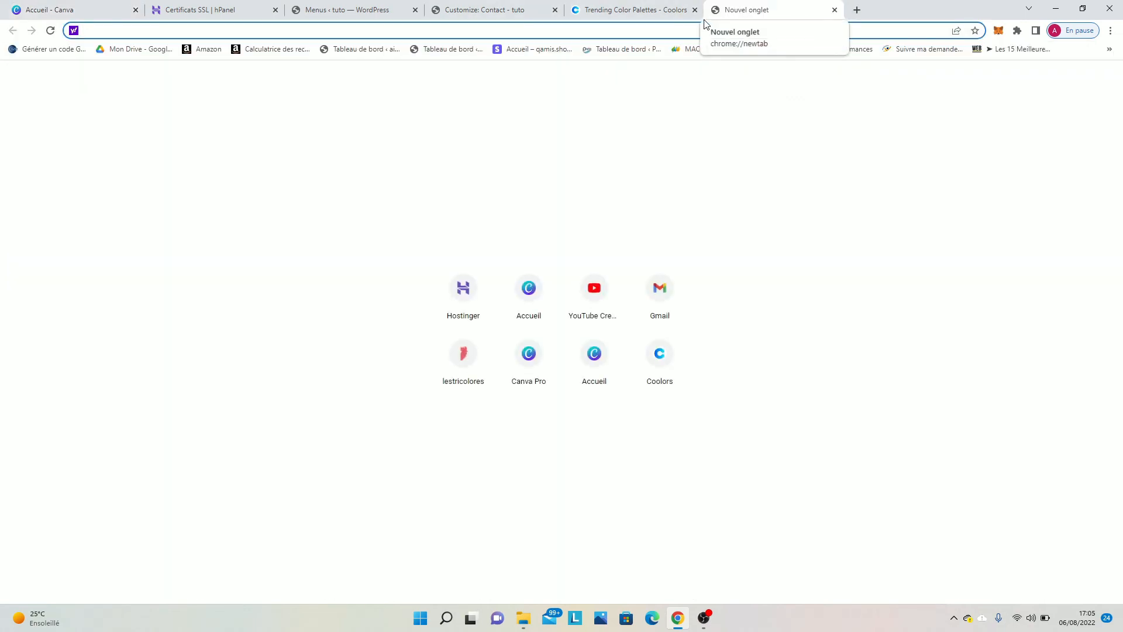
text(free)
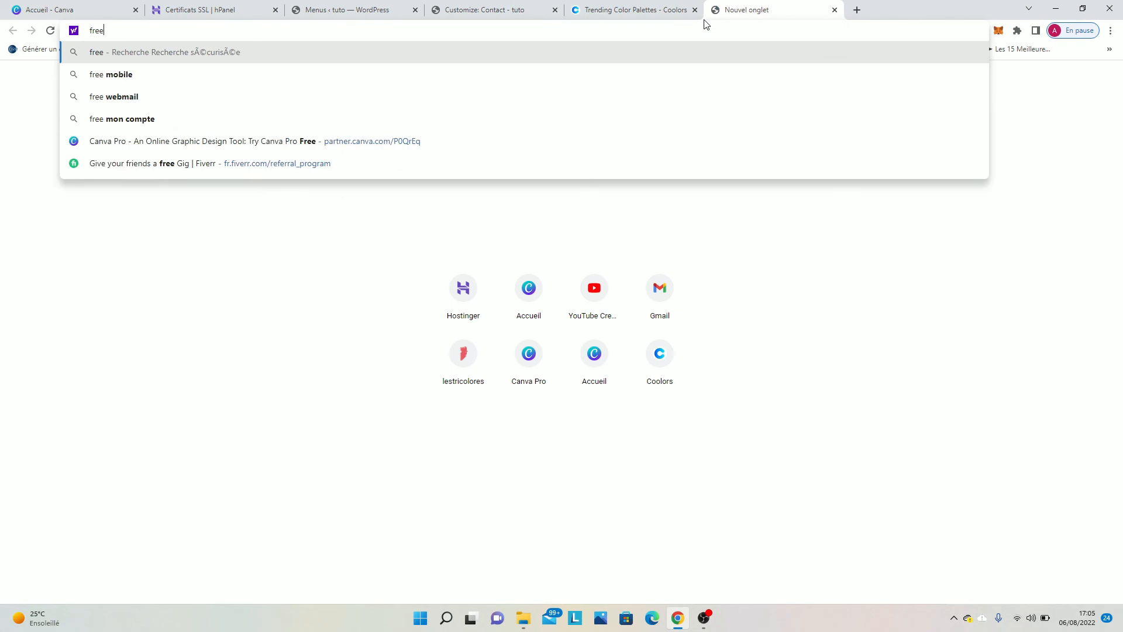
text(logo)
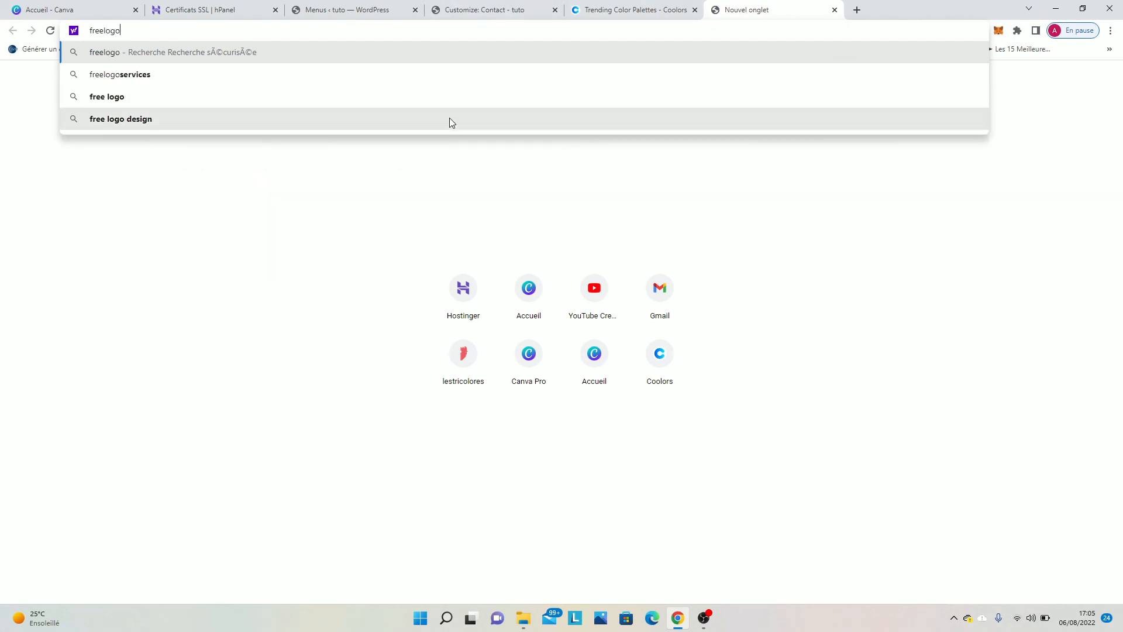
click(449, 119)
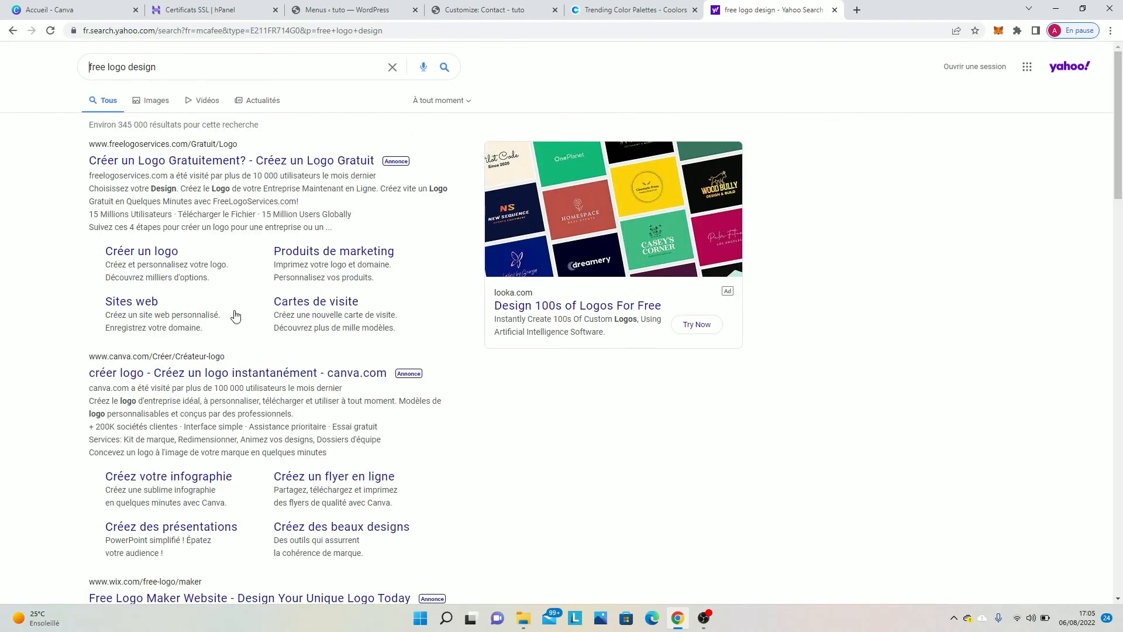
scroll(214, 399, down, 5)
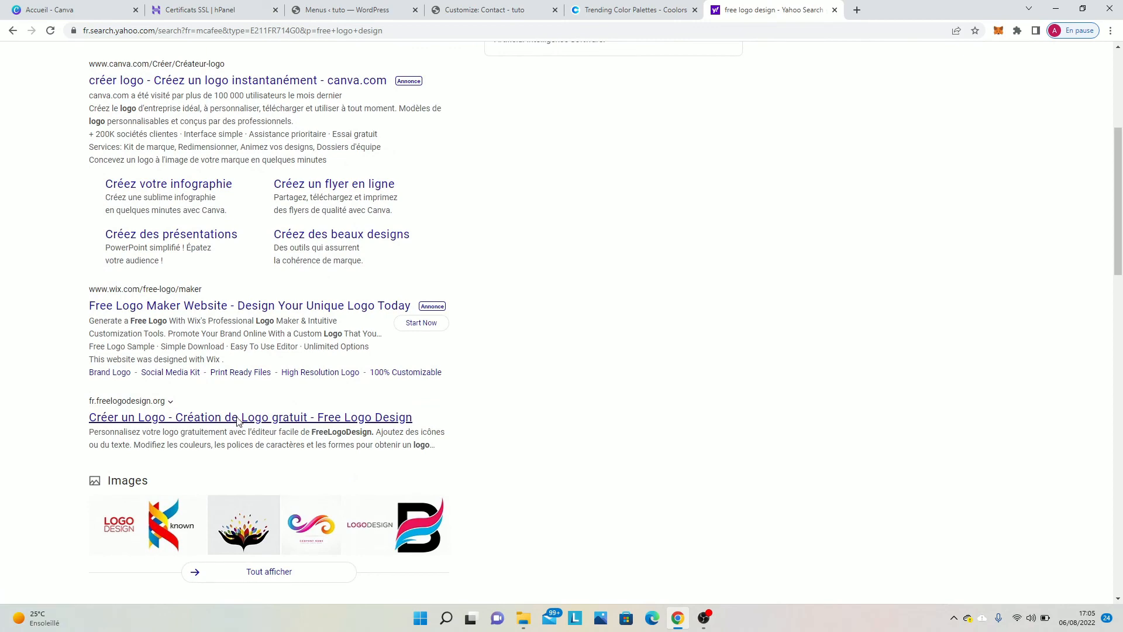
click(236, 418)
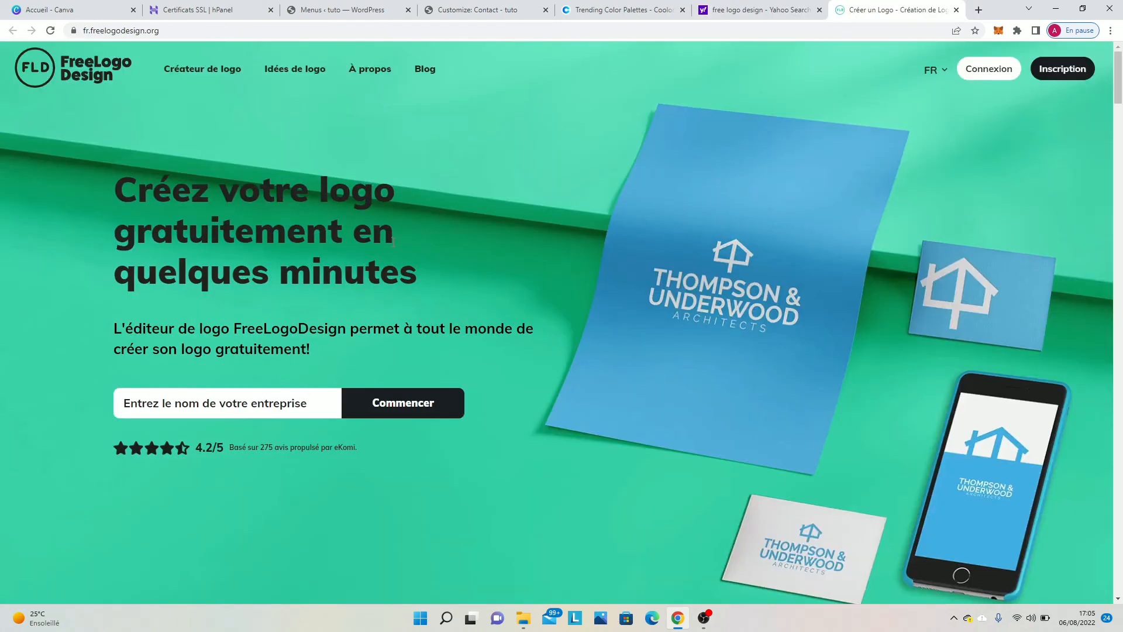
Sign in to the FreeLogoDesign account with the account e-mail and password.
click(991, 79)
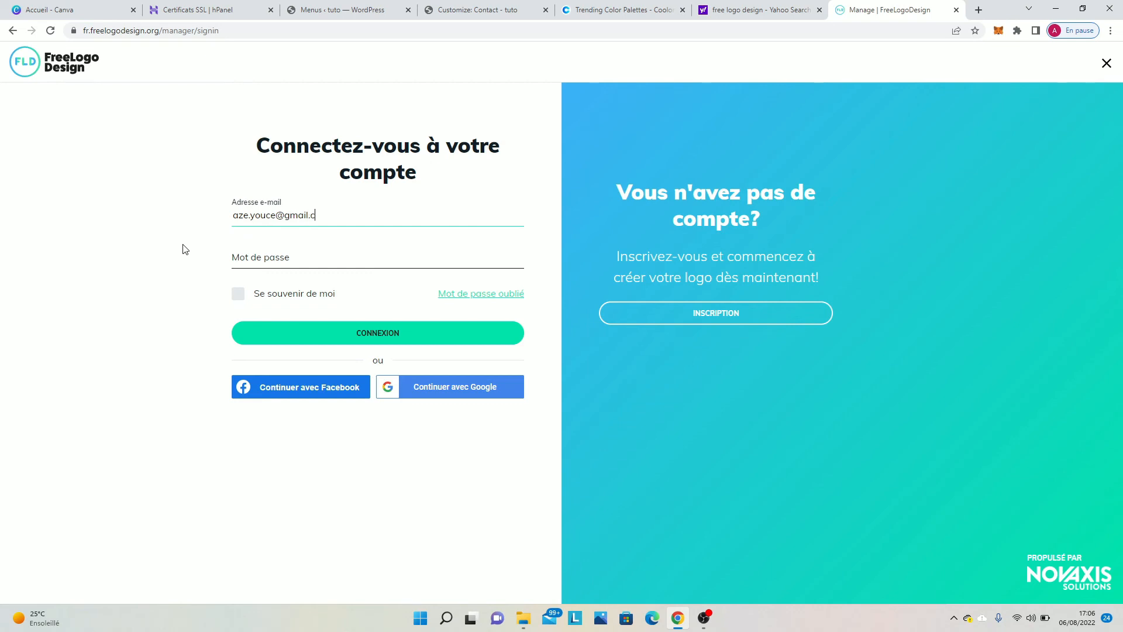
click(314, 261)
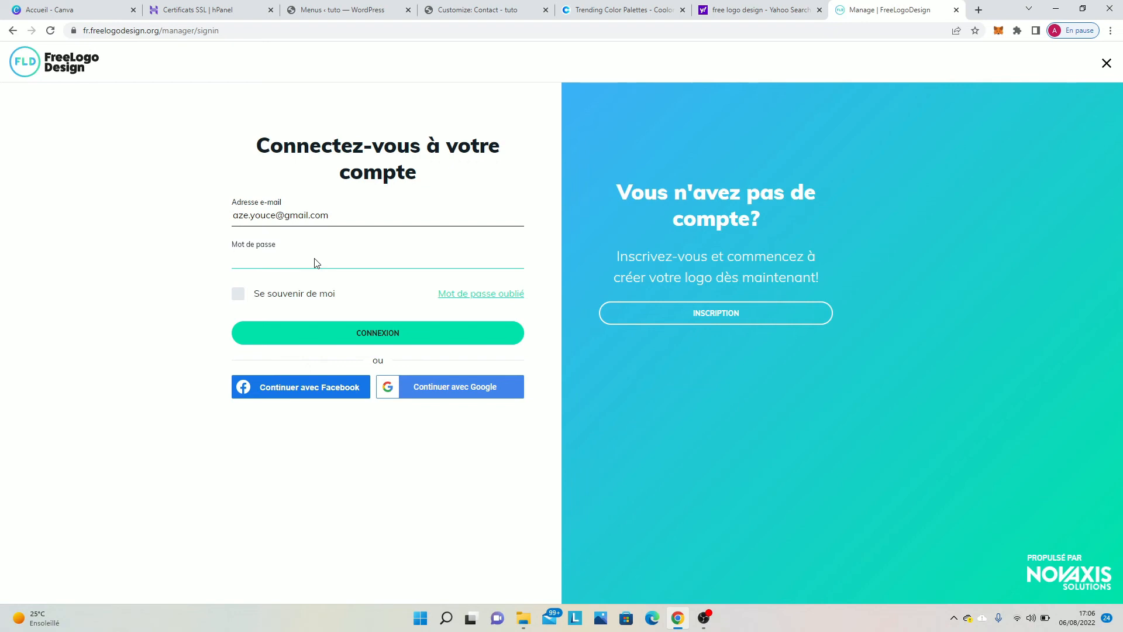
text(•••)
key(Return)
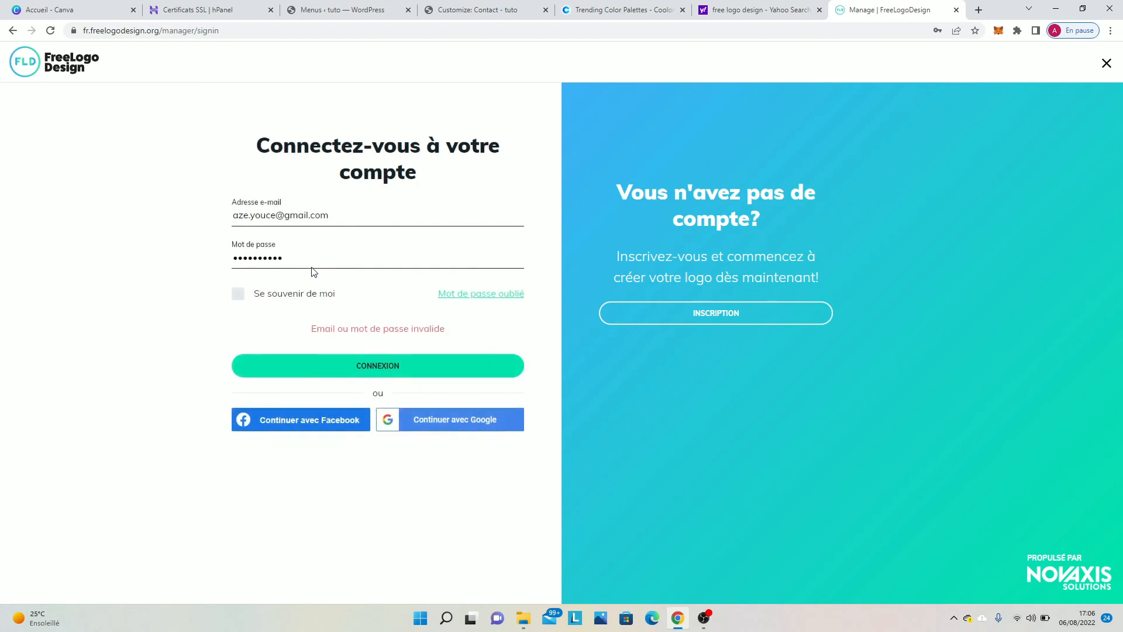
click(311, 258)
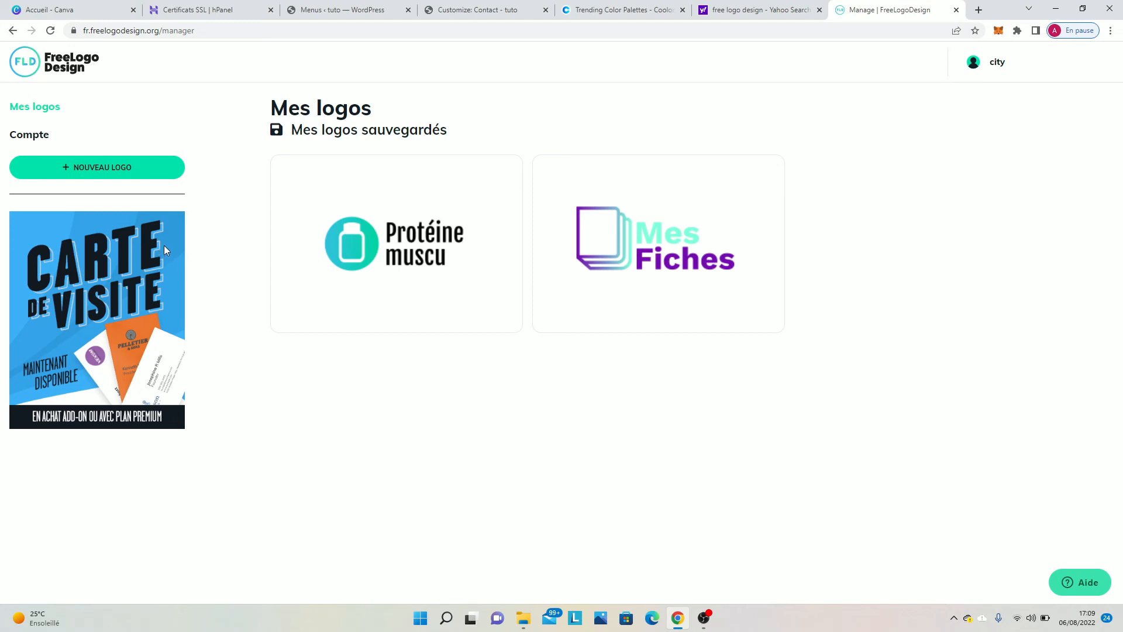
Start a new logo for the company name "F airsoft".
click(102, 170)
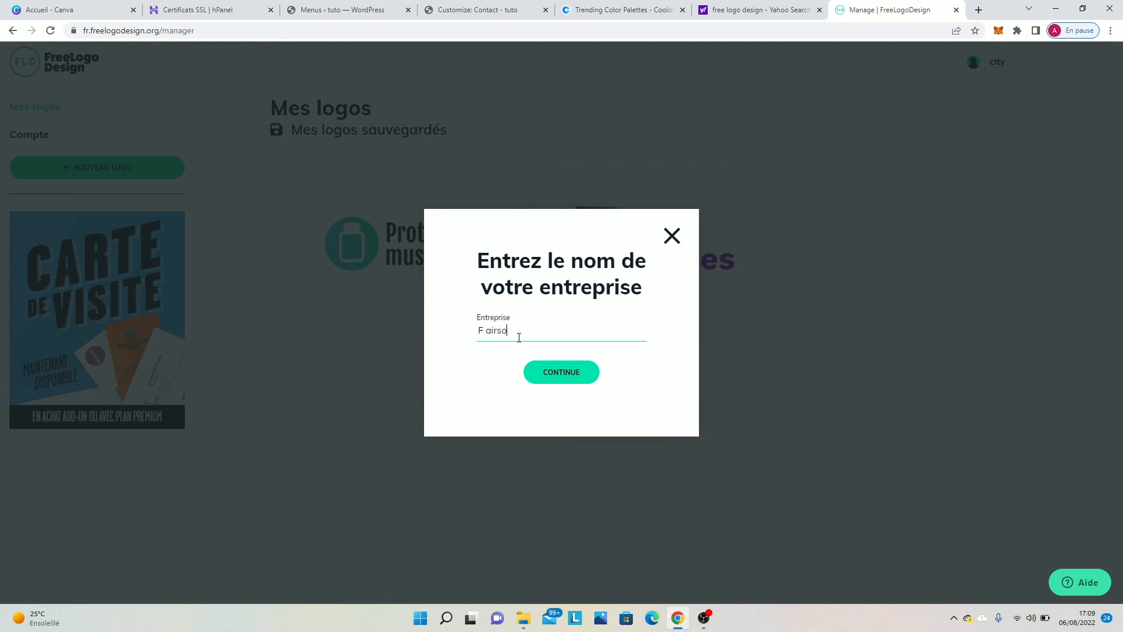
key(Return)
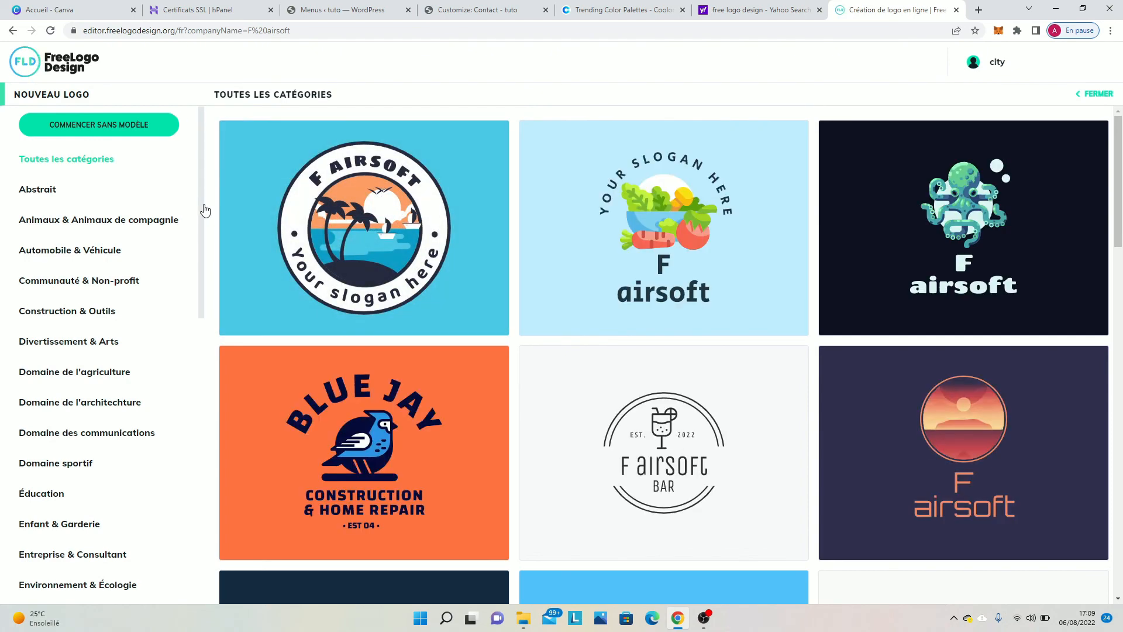
Examine the logo templates of all categories and the category list for a design that suits the airsoft site.
scroll(349, 289, down, 9)
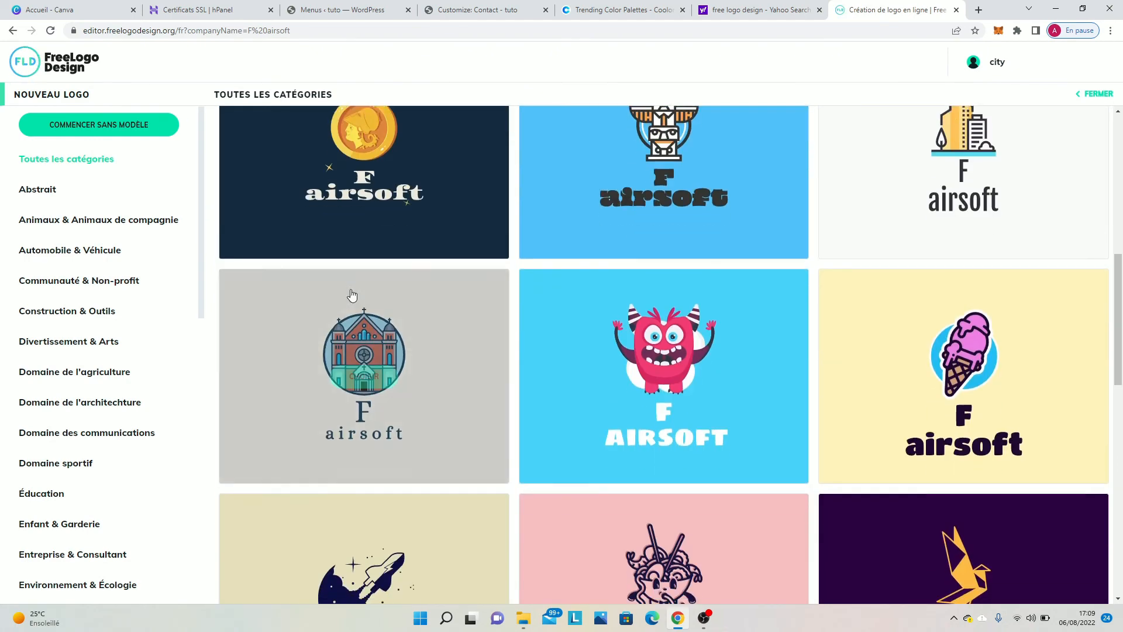
scroll(705, 322, down, 5)
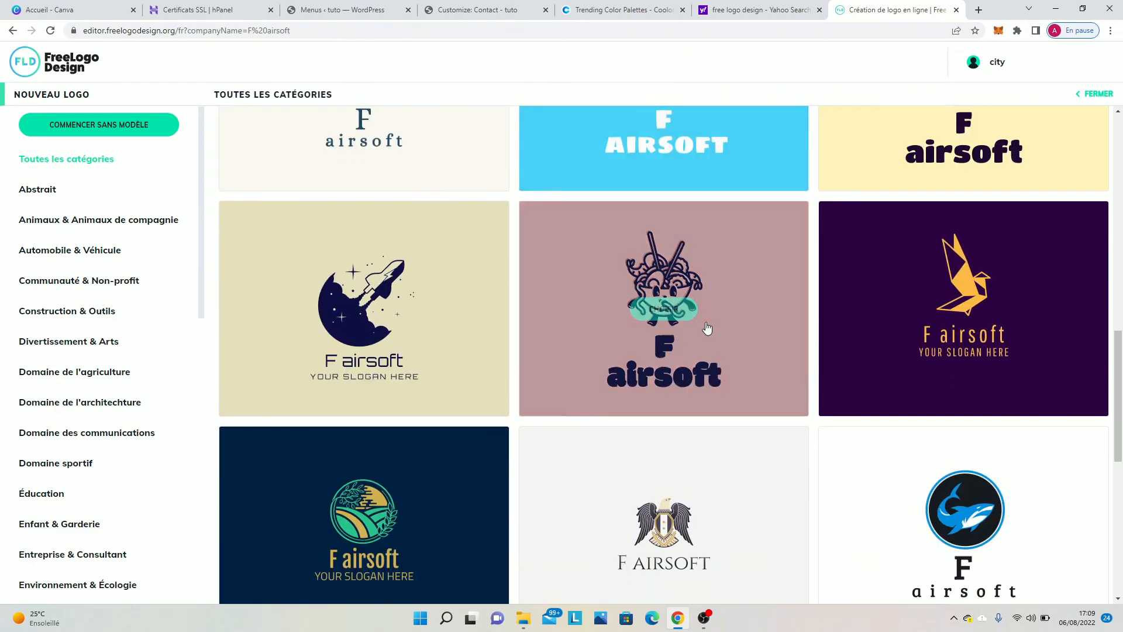
scroll(707, 327, down, 6)
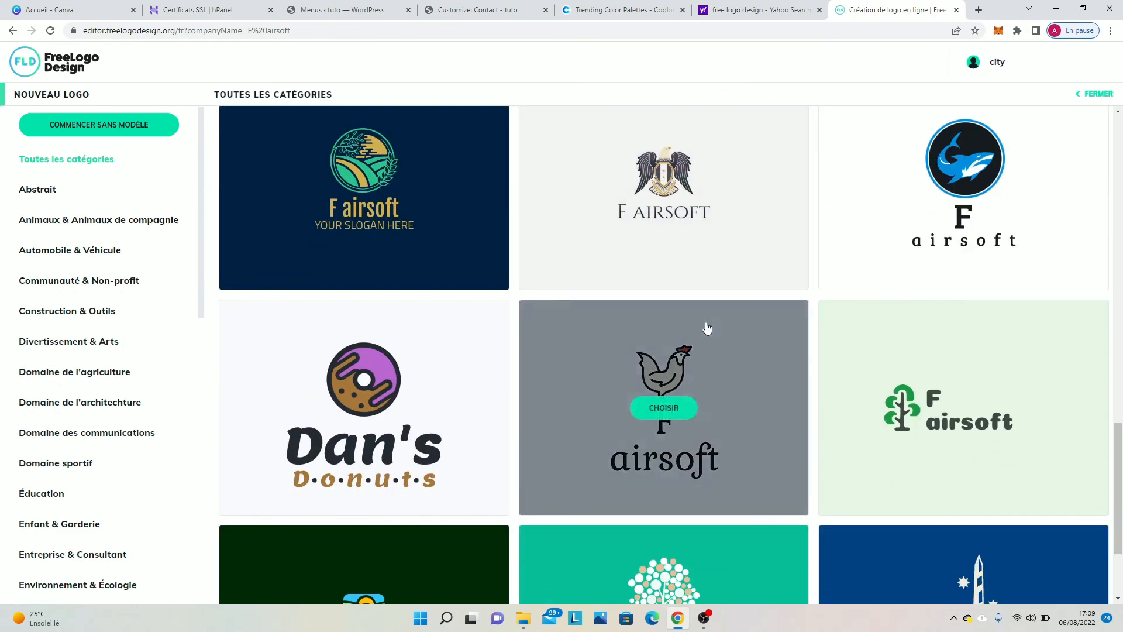
scroll(706, 327, down, 7)
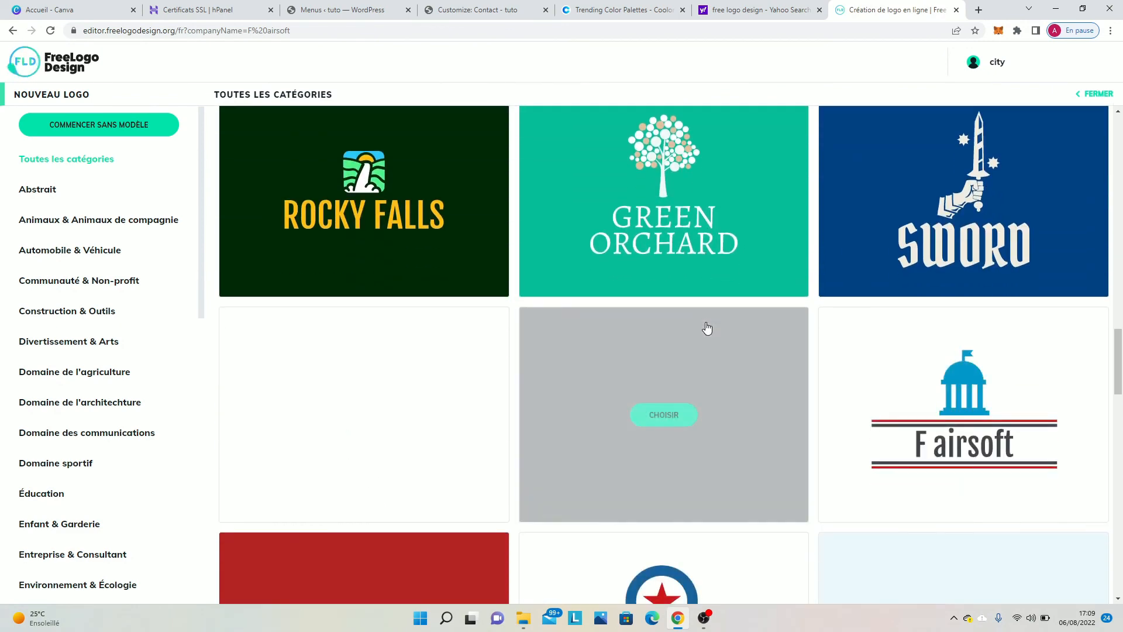
scroll(707, 328, down, 4)
scroll(707, 328, down, 6)
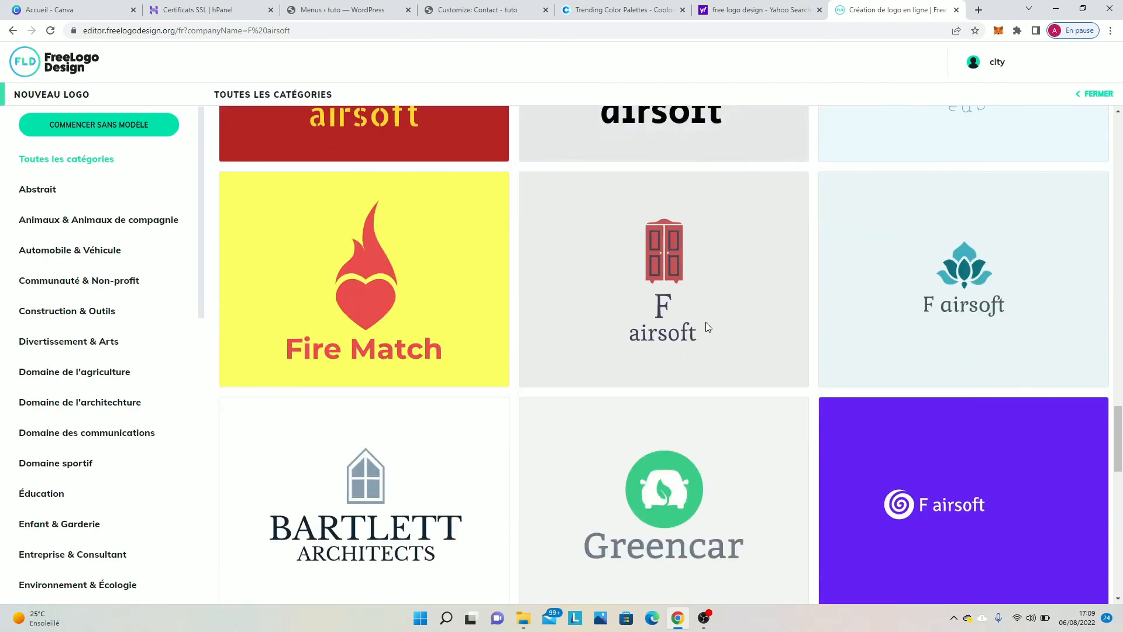
mouse_move(707, 328)
scroll(707, 327, down, 7)
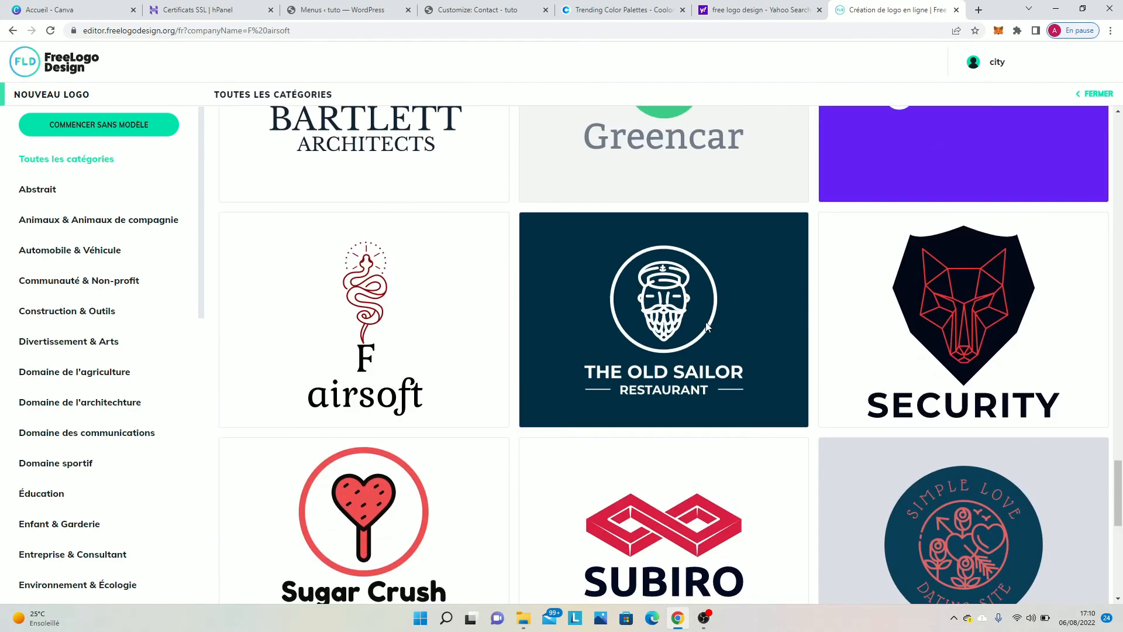
scroll(707, 327, down, 6)
mouse_move(857, 366)
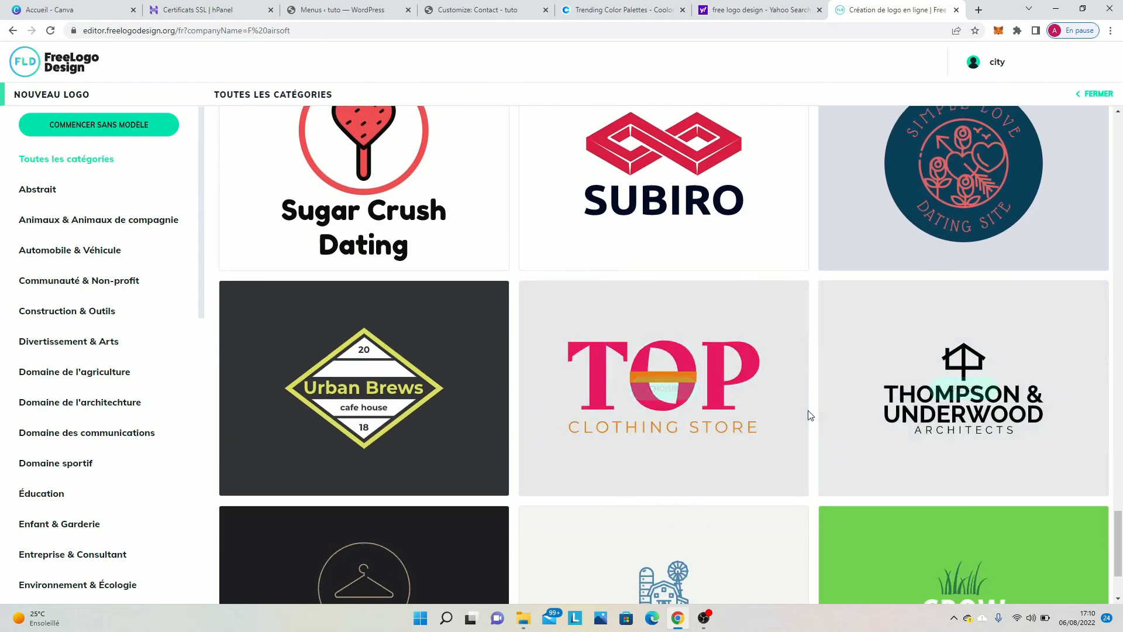
scroll(780, 421, down, 2)
scroll(679, 412, down, 5)
scroll(679, 412, up, 15)
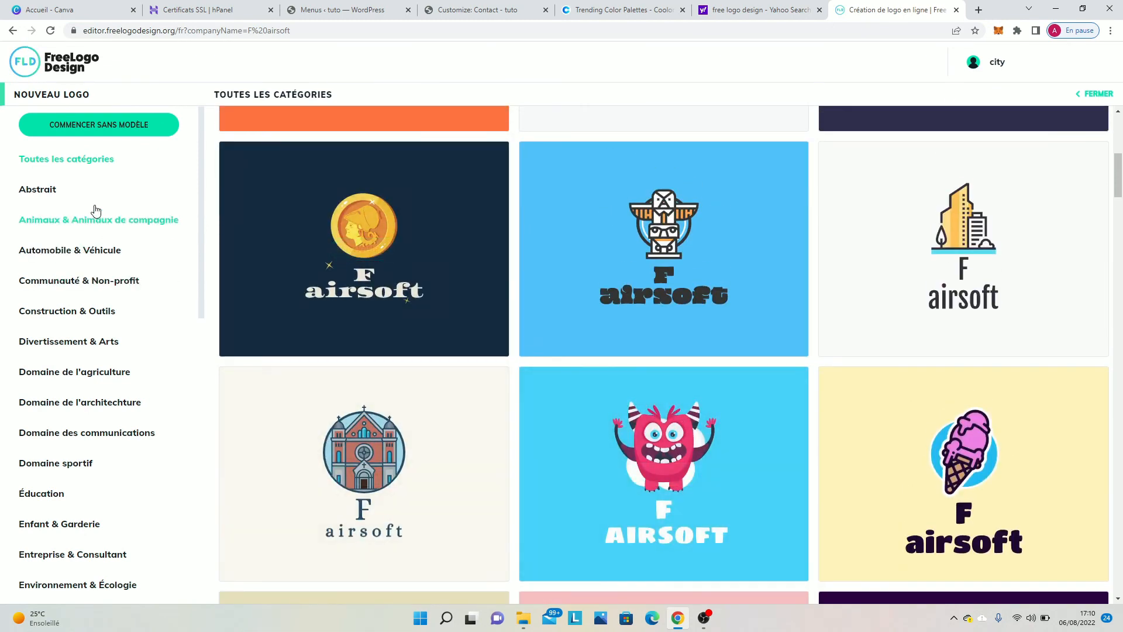
scroll(37, 481, down, 8)
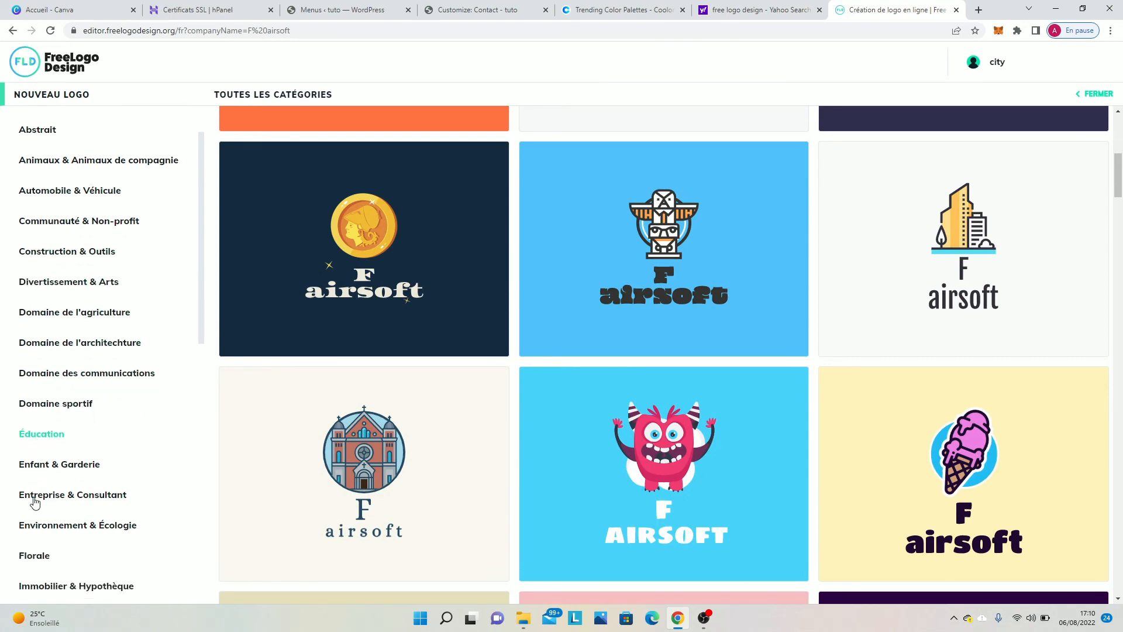
scroll(35, 503, down, 4)
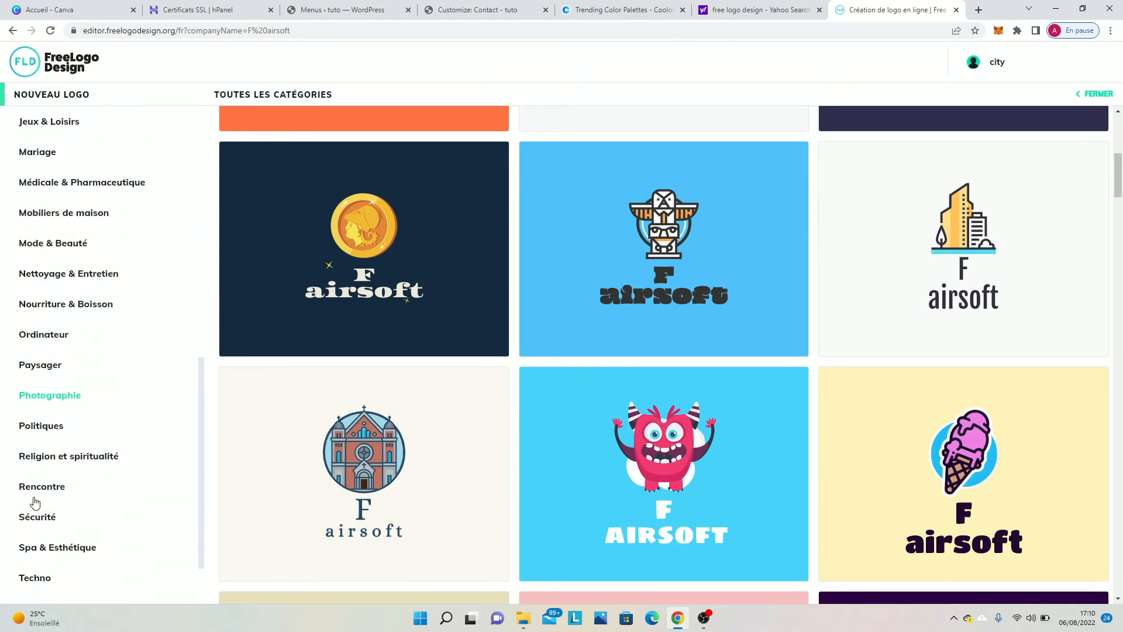
scroll(35, 433, up, 9)
scroll(75, 338, up, 3)
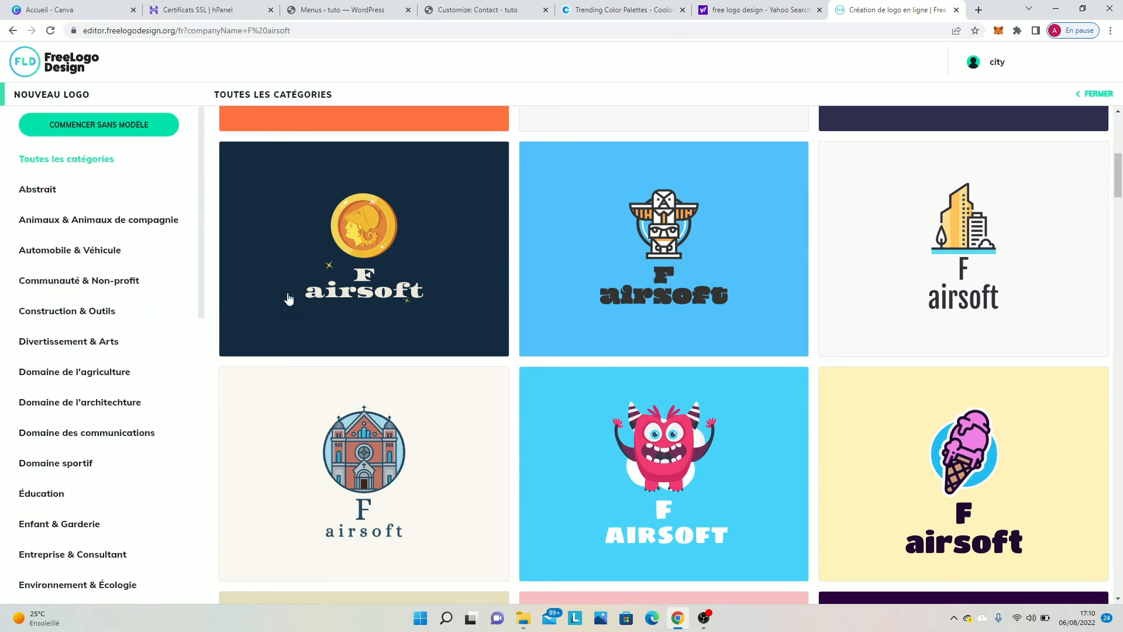
scroll(306, 293, up, 7)
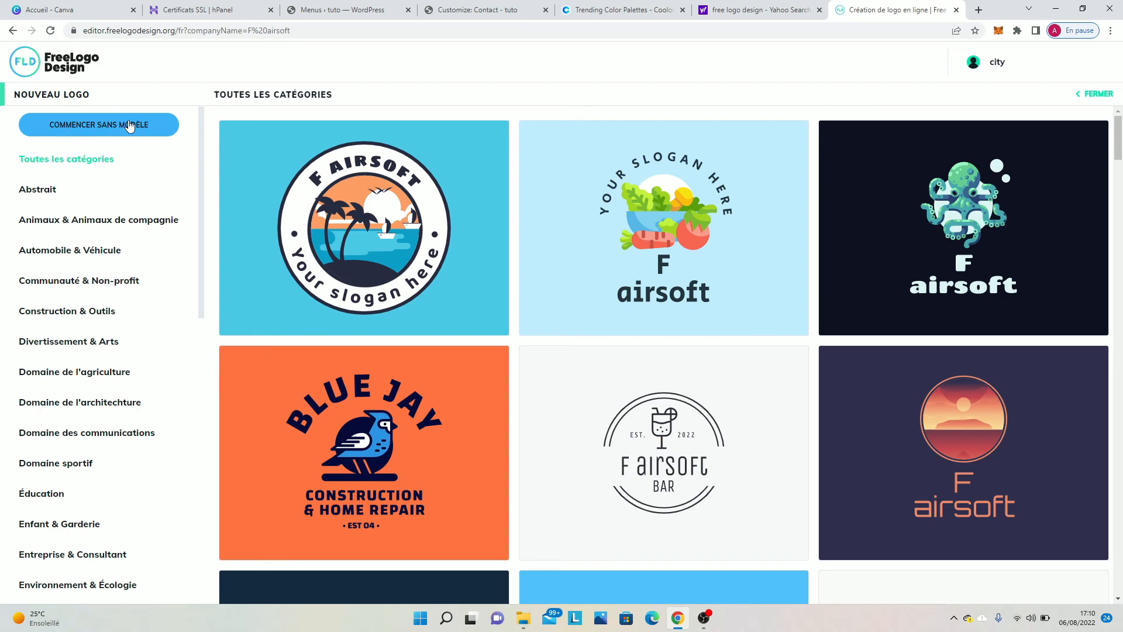
scroll(925, 477, down, 15)
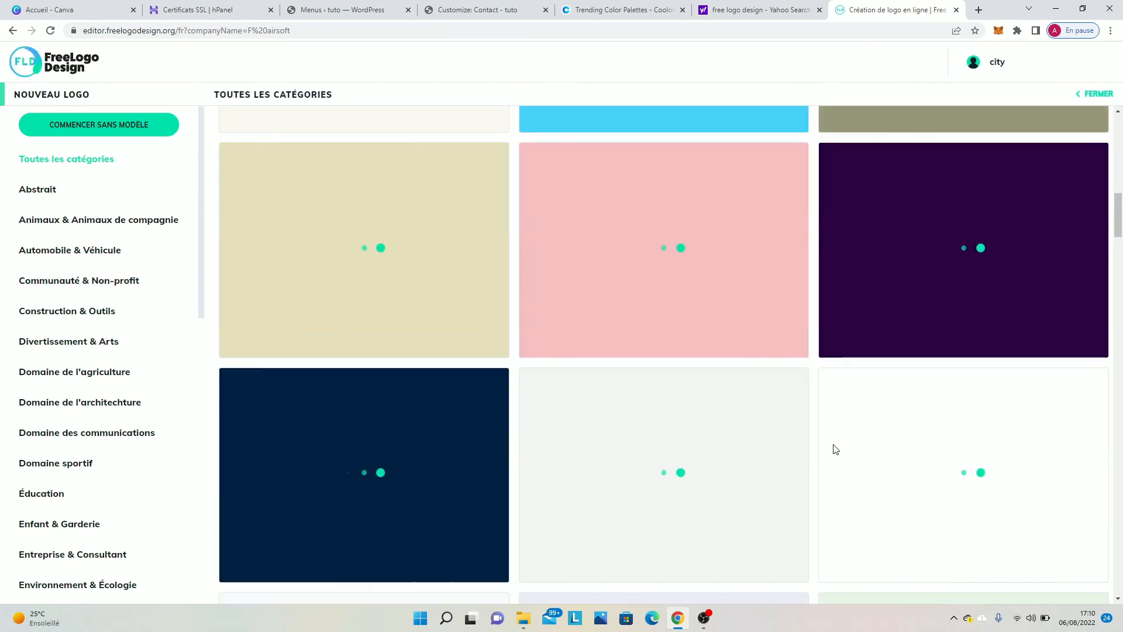
scroll(835, 450, down, 3)
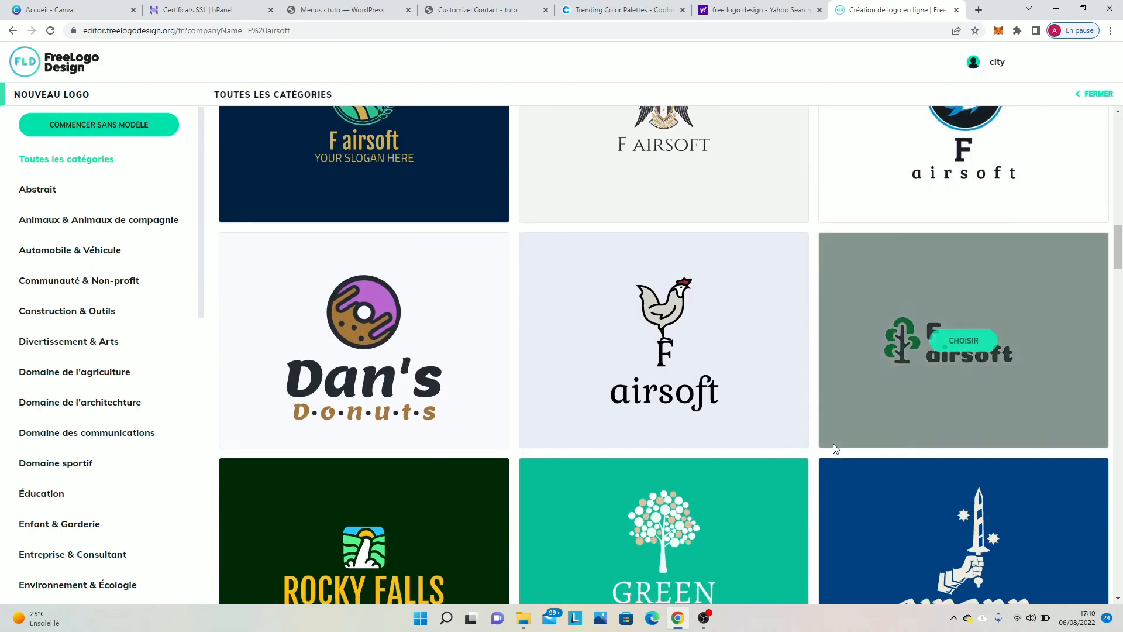
scroll(833, 443, down, 5)
scroll(833, 443, up, 5)
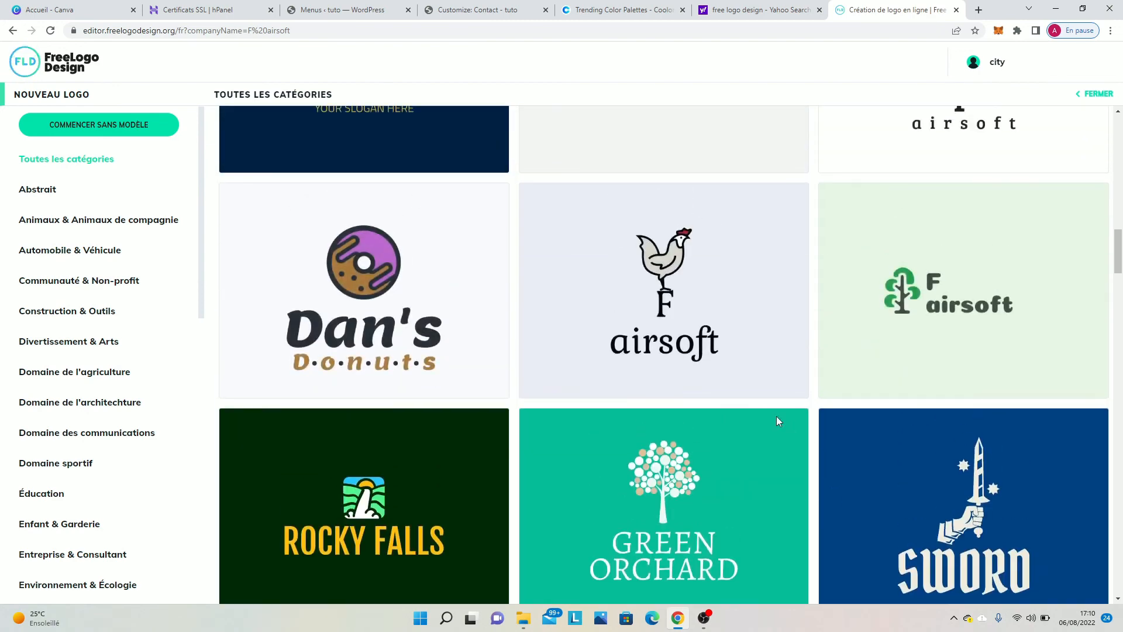
Choose the eagle crest template for the F airsoft logo and inspect its icon, text and item list.
scroll(777, 416, up, 5)
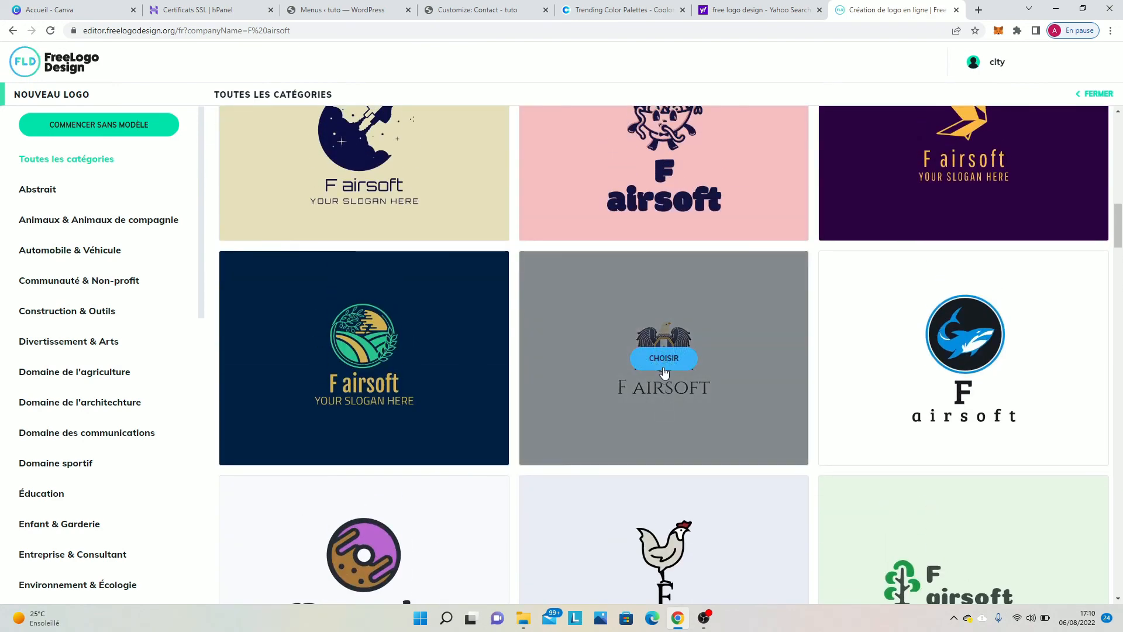
click(665, 371)
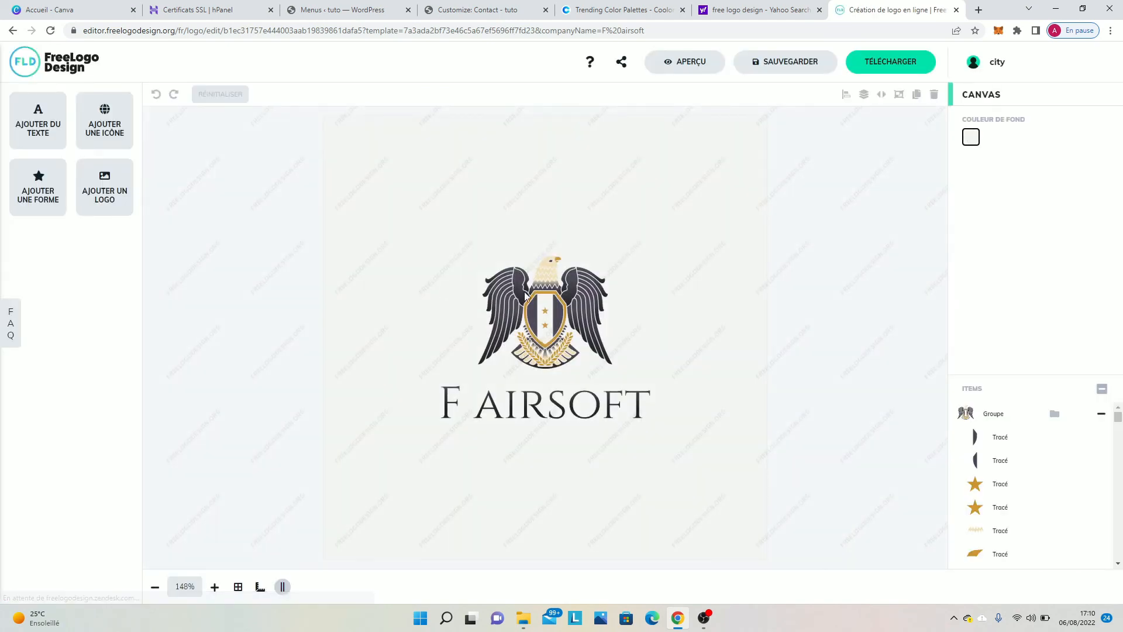
click(566, 318)
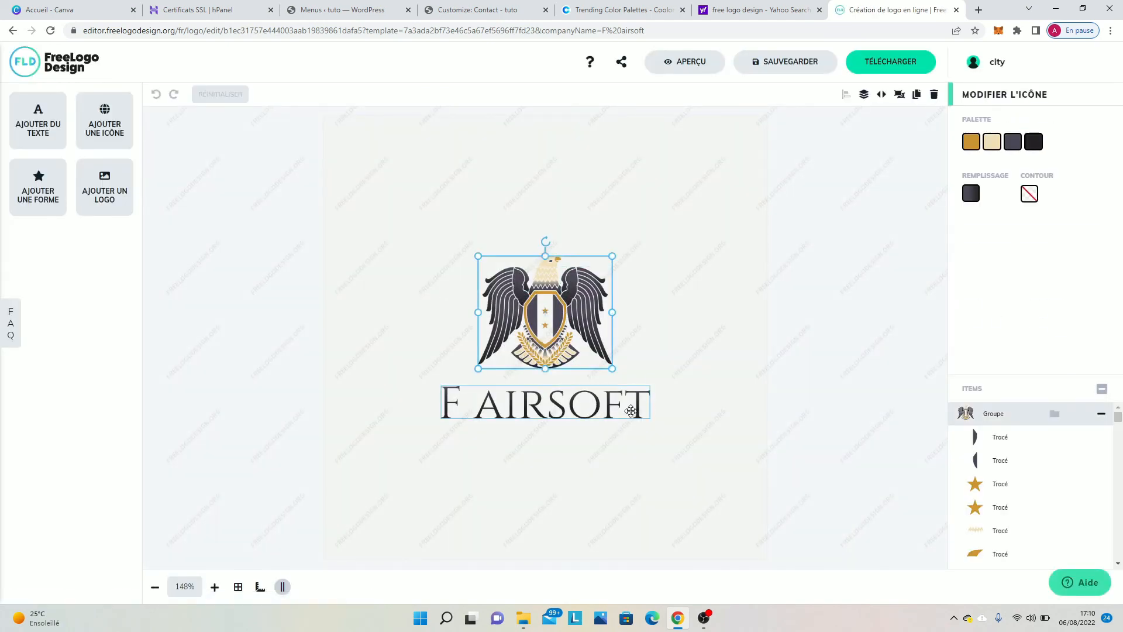
click(626, 407)
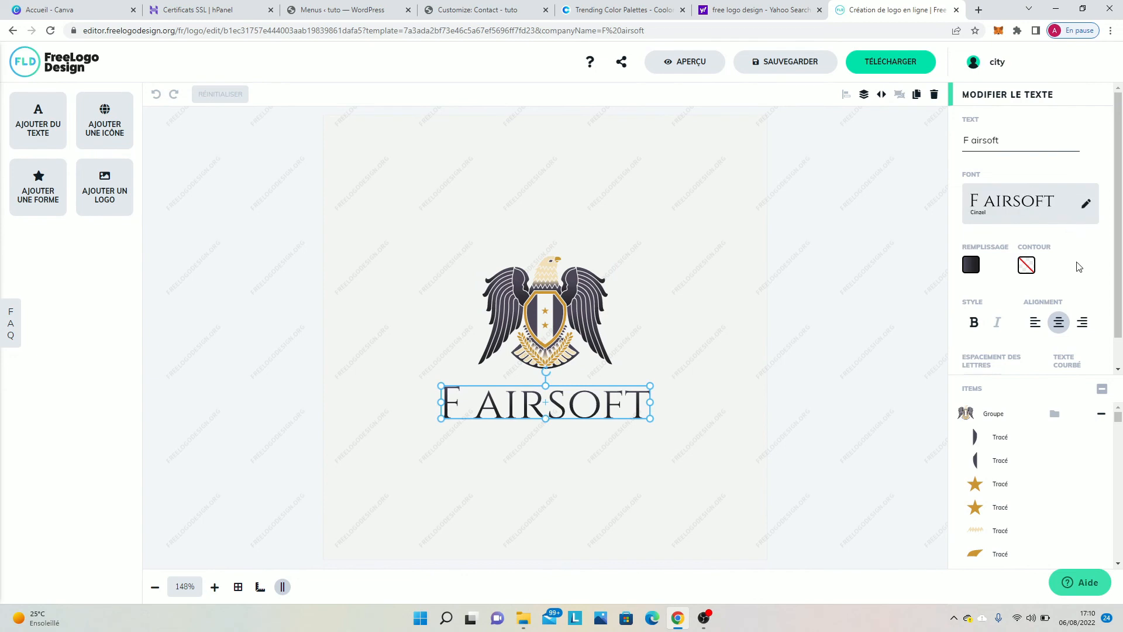
click(397, 221)
scroll(1017, 449, down, 5)
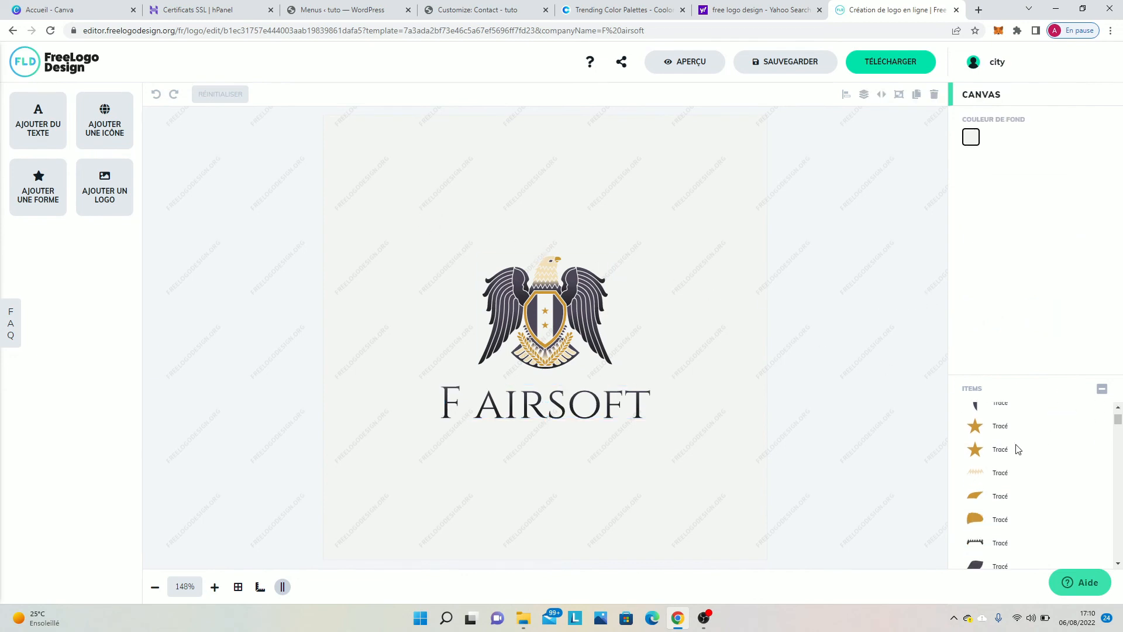
scroll(1017, 448, down, 4)
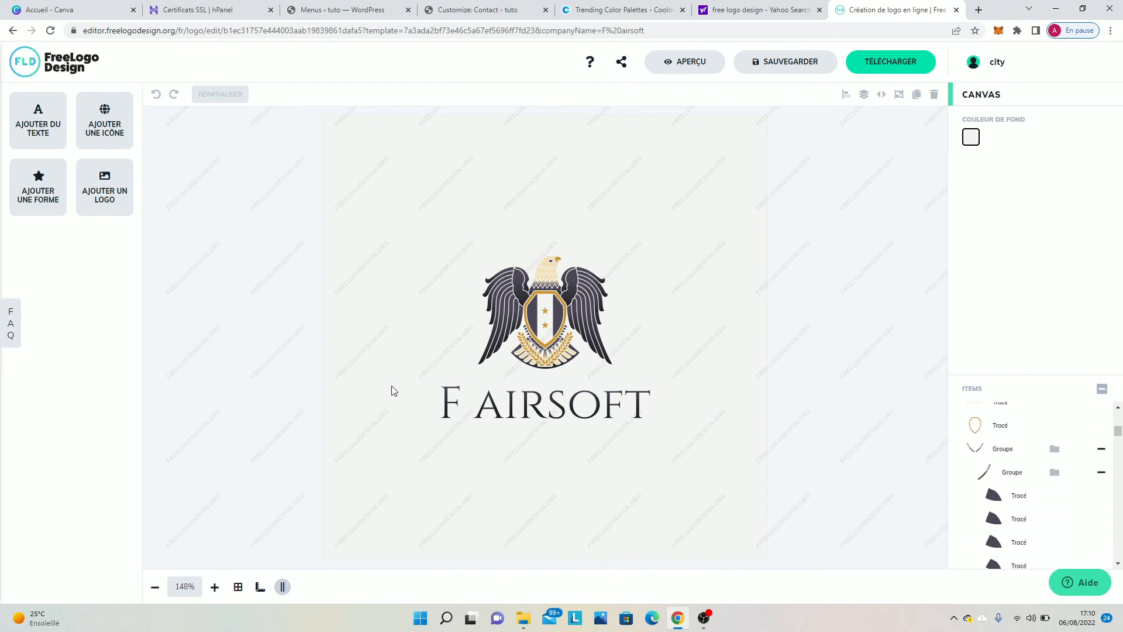
Add a new text element to the logo reading "F" and make it bold.
click(38, 141)
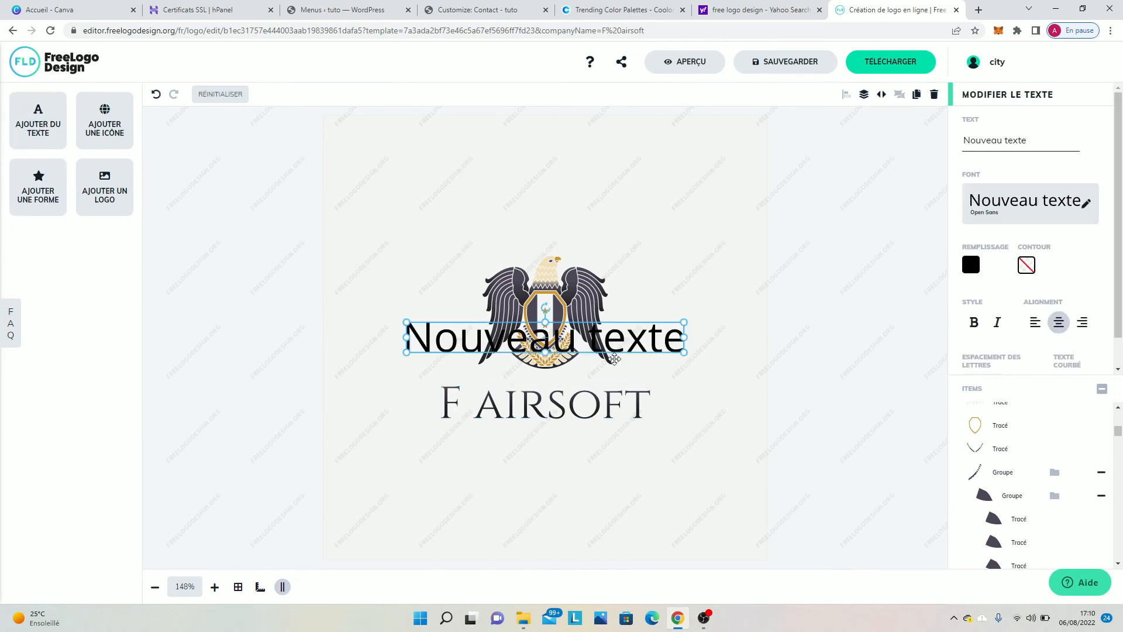
drag(684, 325, 724, 381)
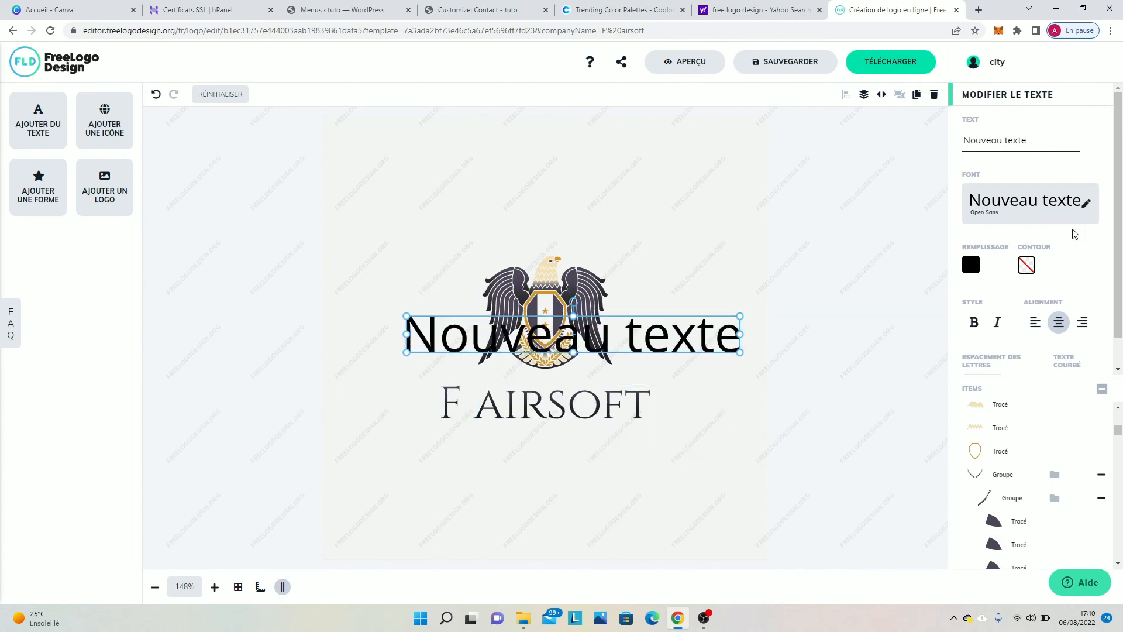
click(1045, 141)
key(BackSpace)
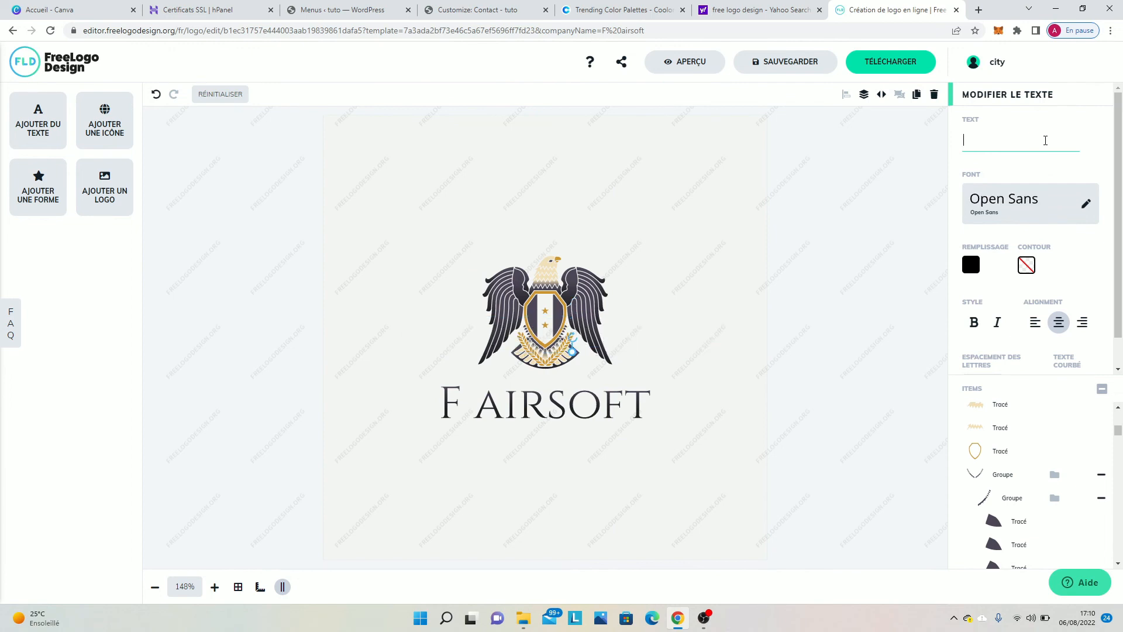
text(F)
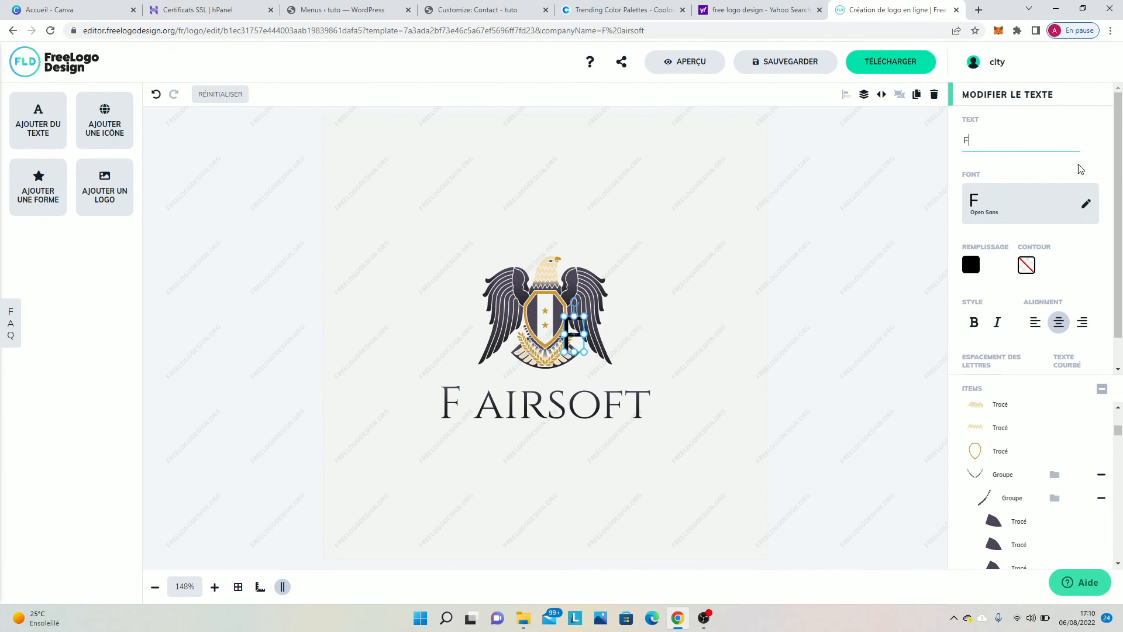
click(974, 322)
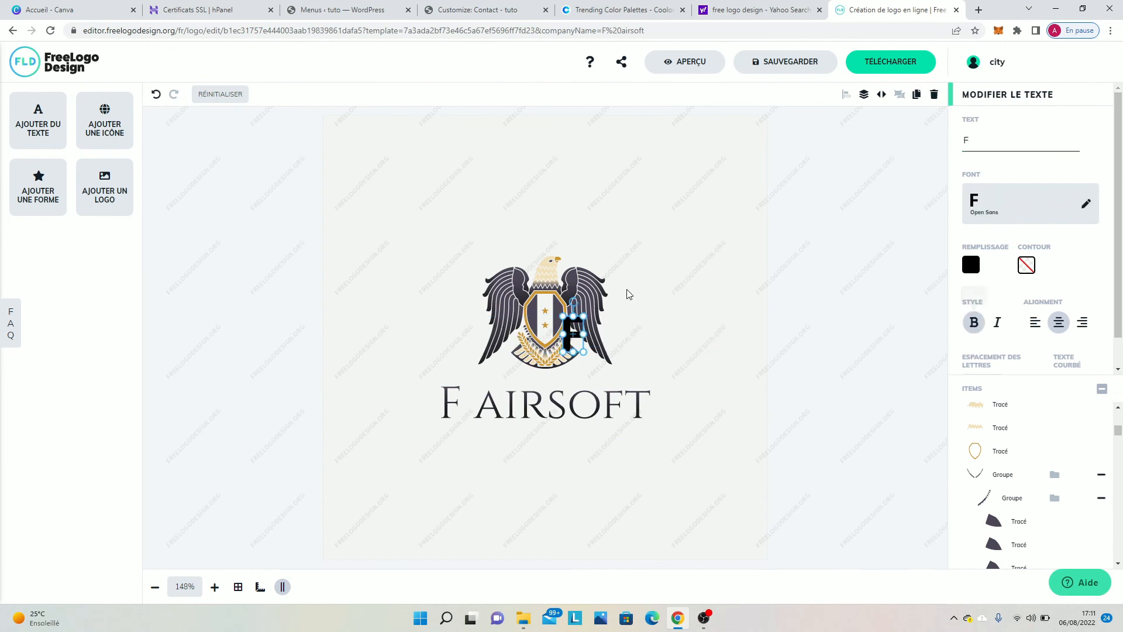
Enlarge the added F to about the eagle's height, narrow it, and set its font to Bangers from the Affiche style.
drag(583, 315, 632, 232)
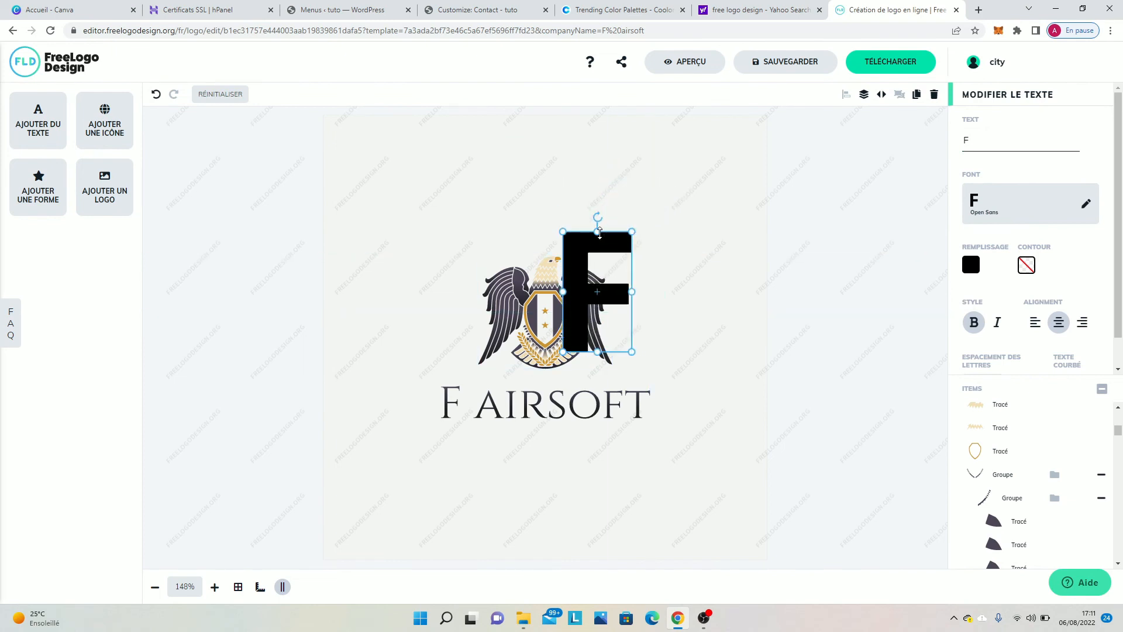
drag(632, 289, 613, 289)
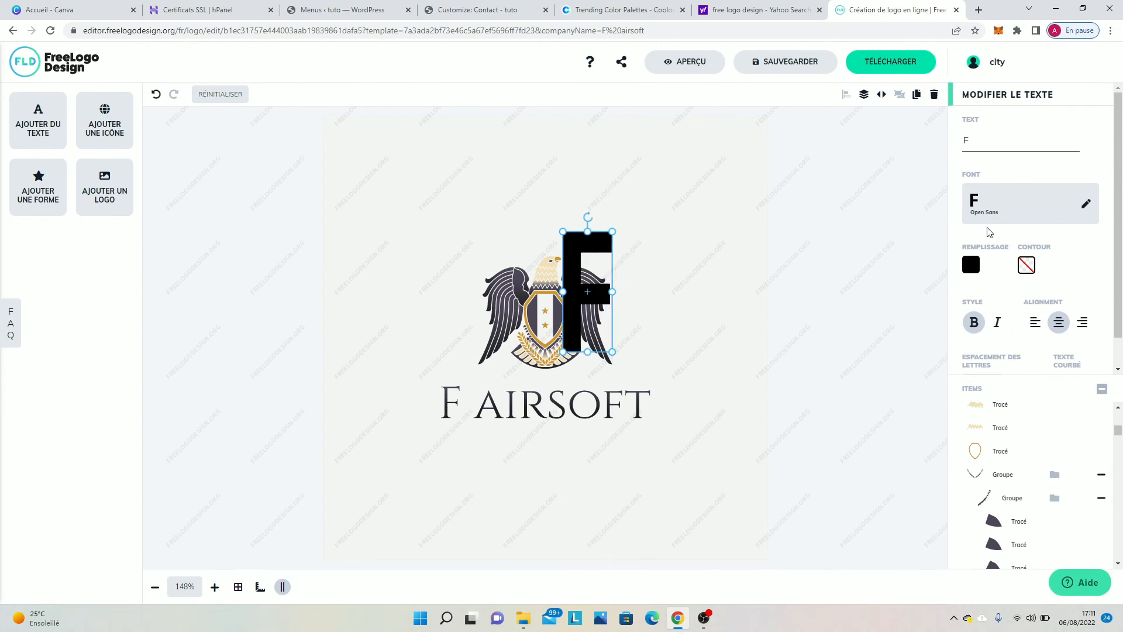
click(1014, 206)
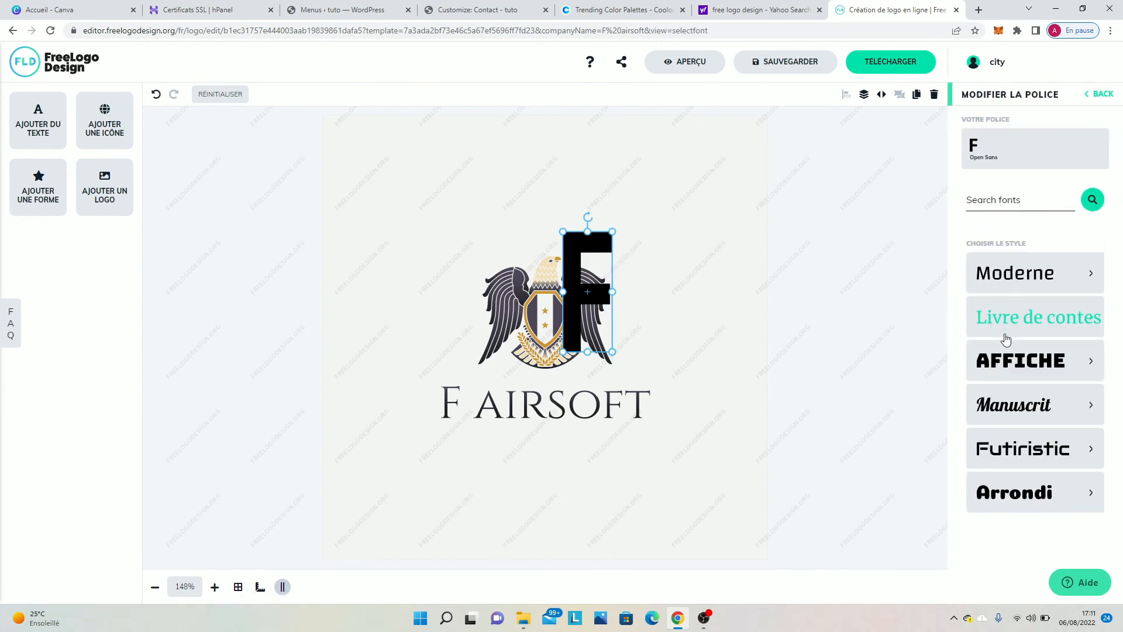
click(1034, 376)
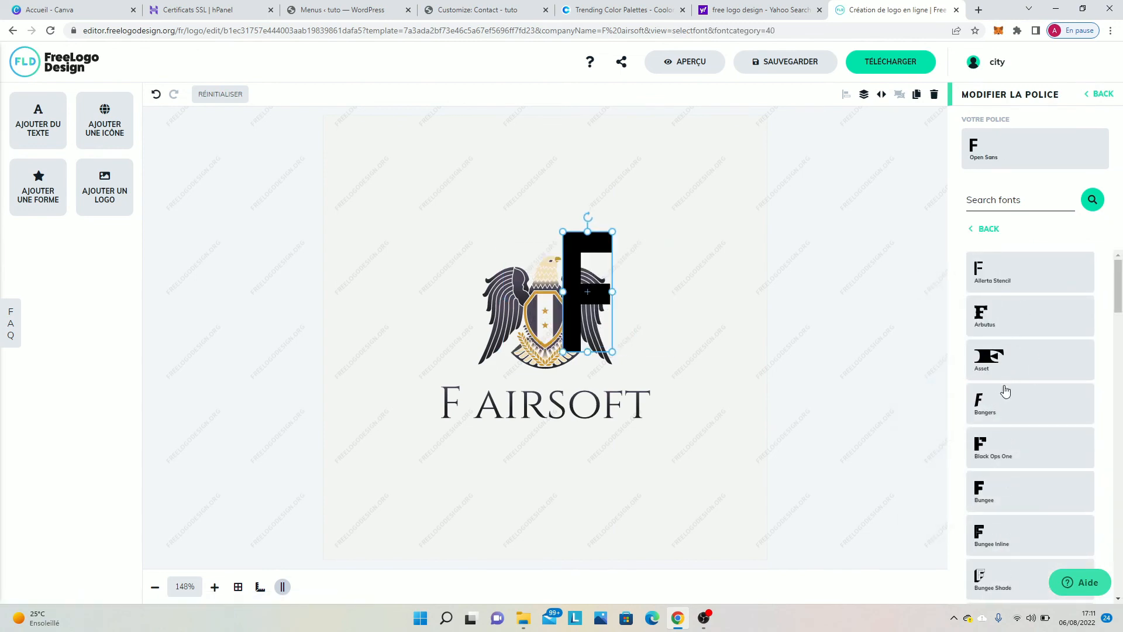
click(1005, 418)
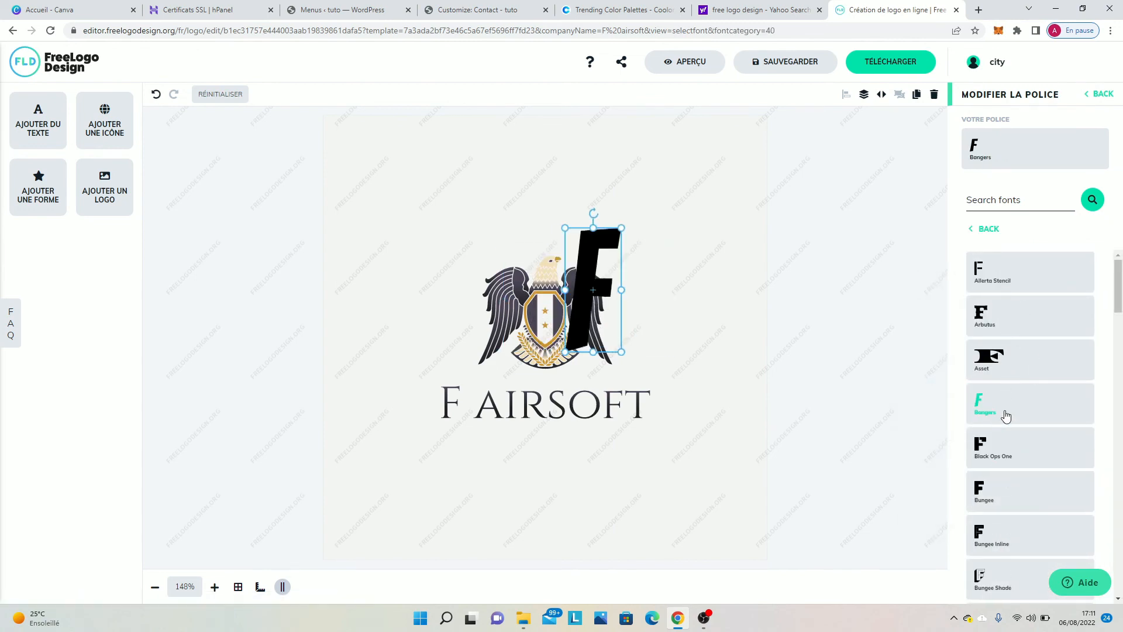
click(719, 284)
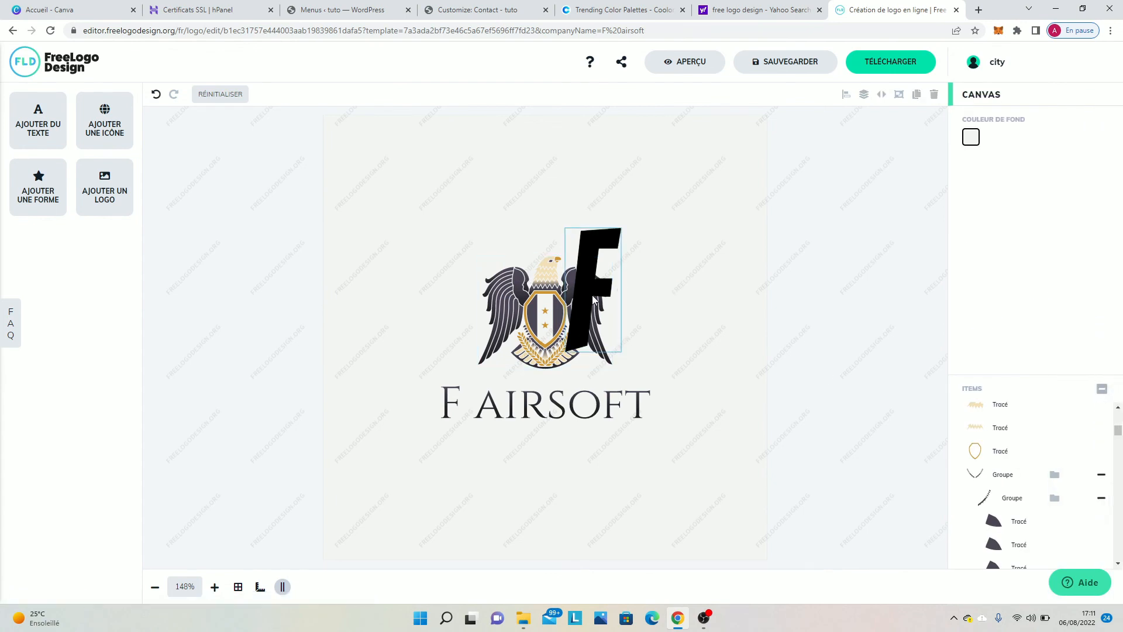
Place the large F just left of the eagle and shift the eagle slightly right and up beside it.
drag(592, 295, 457, 319)
click(683, 280)
click(584, 273)
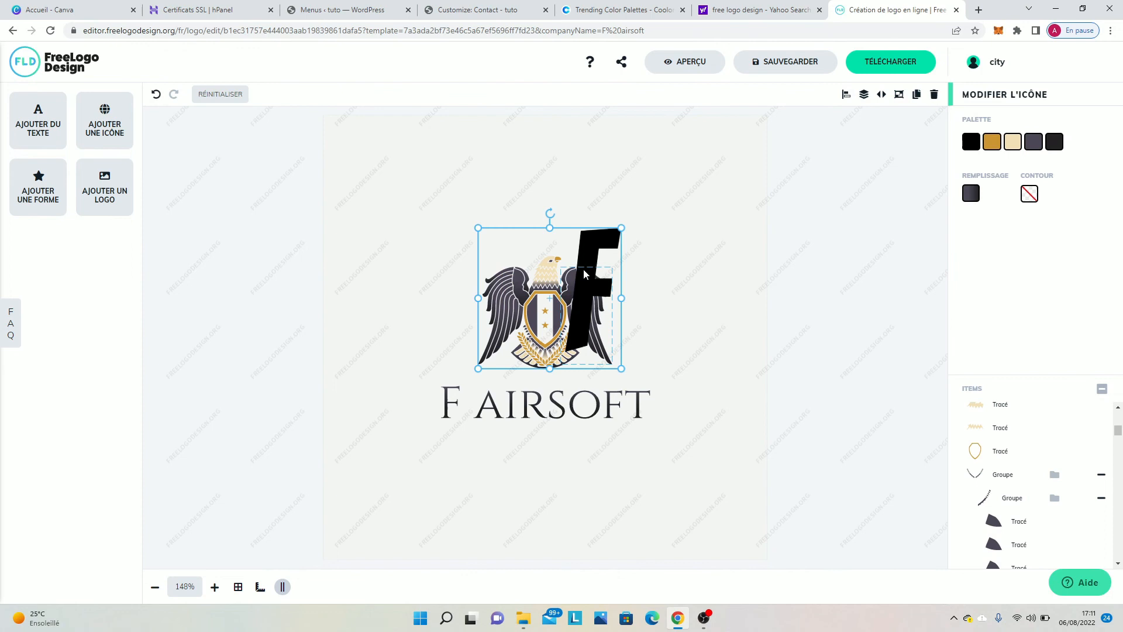
click(691, 265)
drag(584, 248, 452, 265)
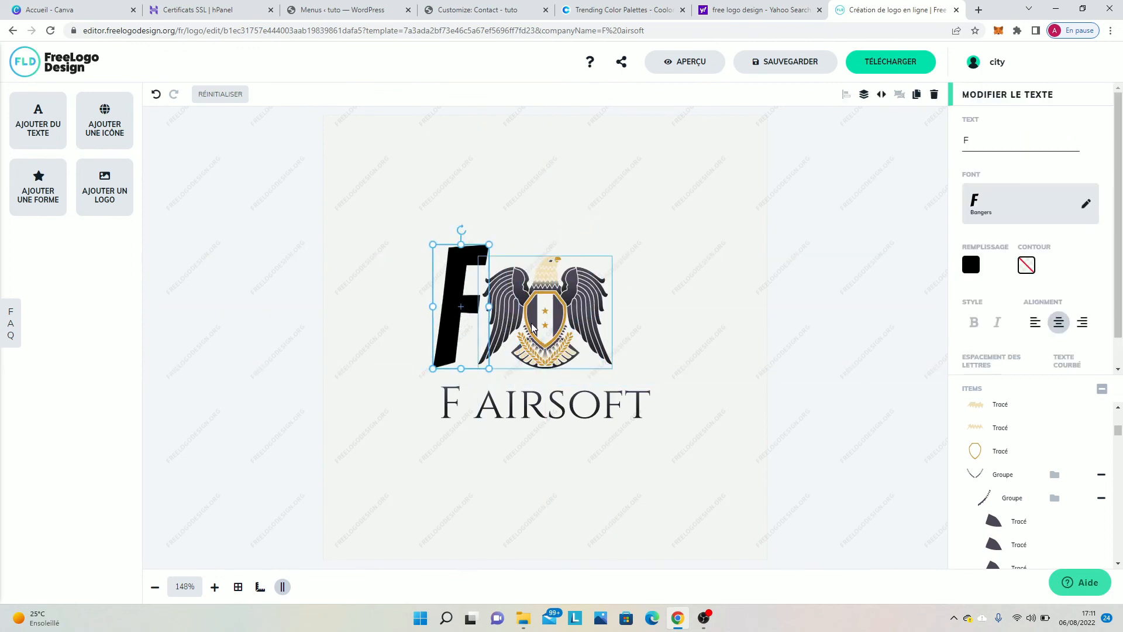
drag(553, 307, 559, 308)
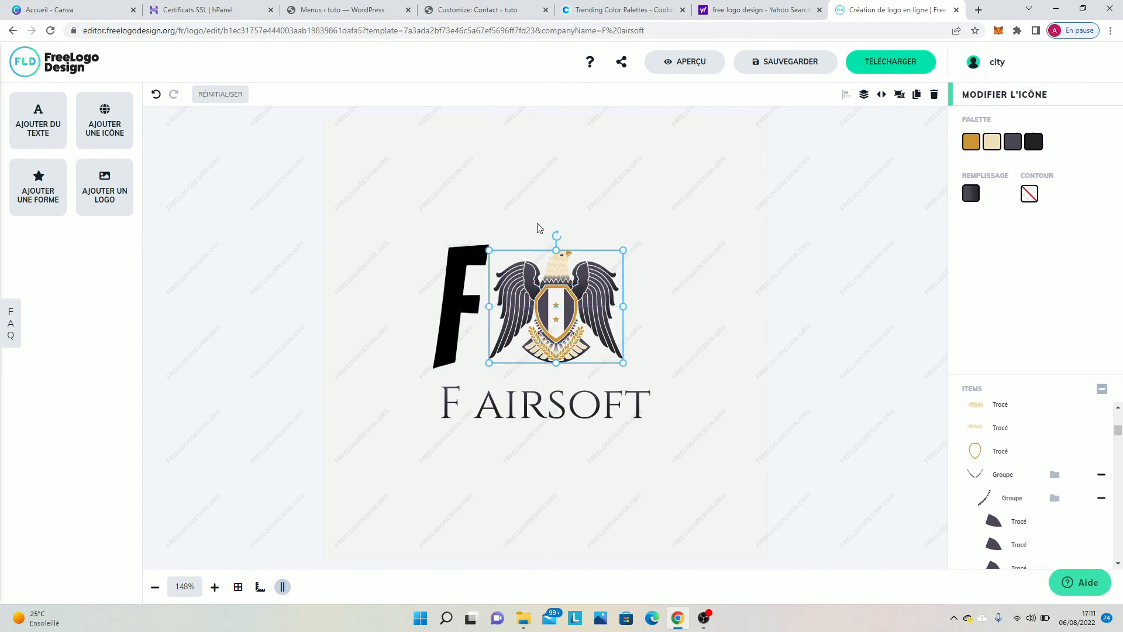
Delete the "F airsoft" text below the eagle.
click(521, 244)
drag(632, 403, 420, 377)
key(Delete)
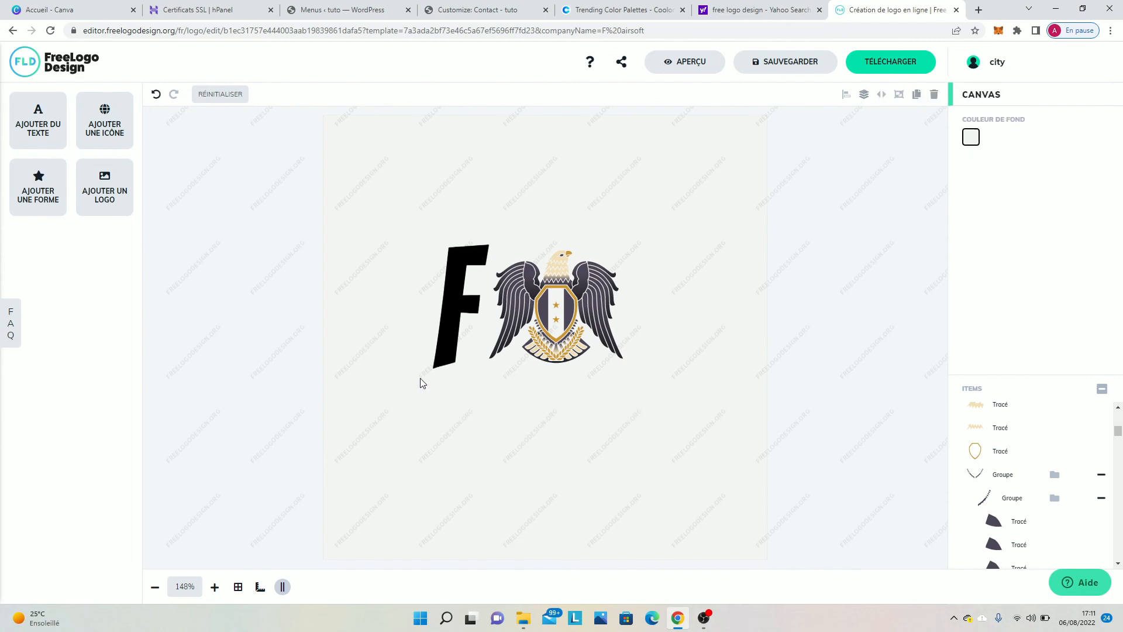
Finish the logo and download its free low-resolution version of 200 x 200 pixels.
click(461, 342)
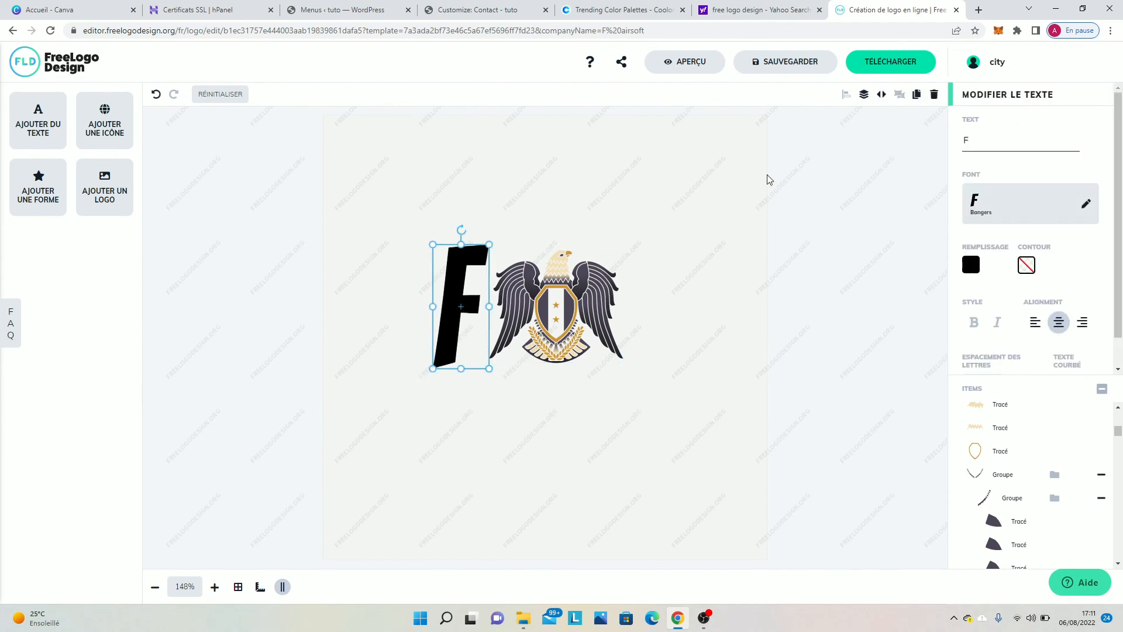
click(886, 65)
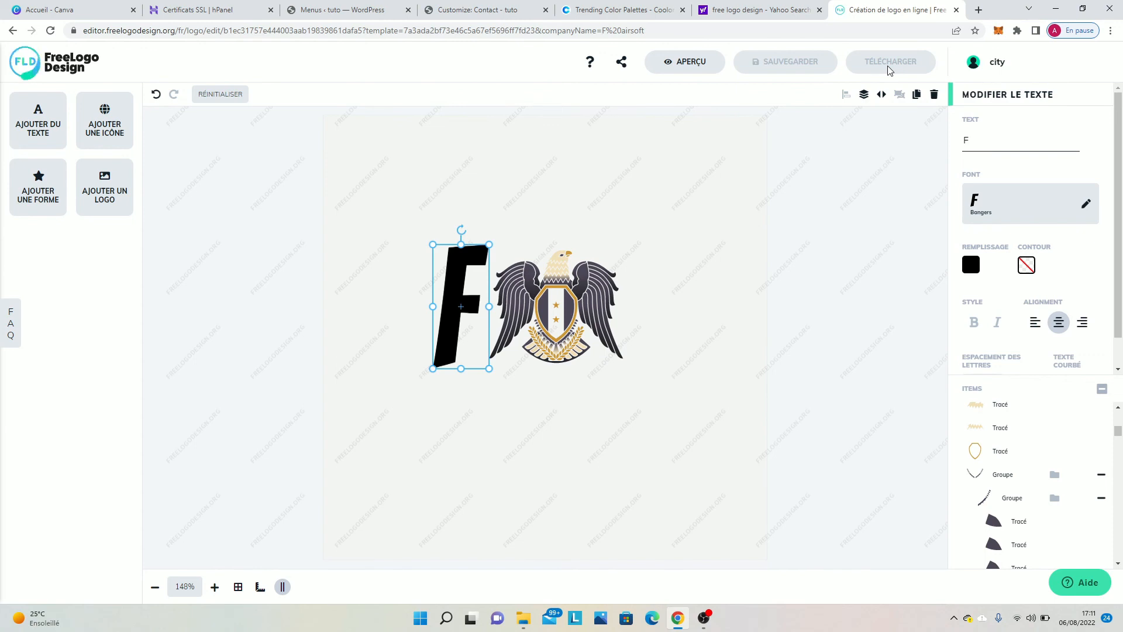
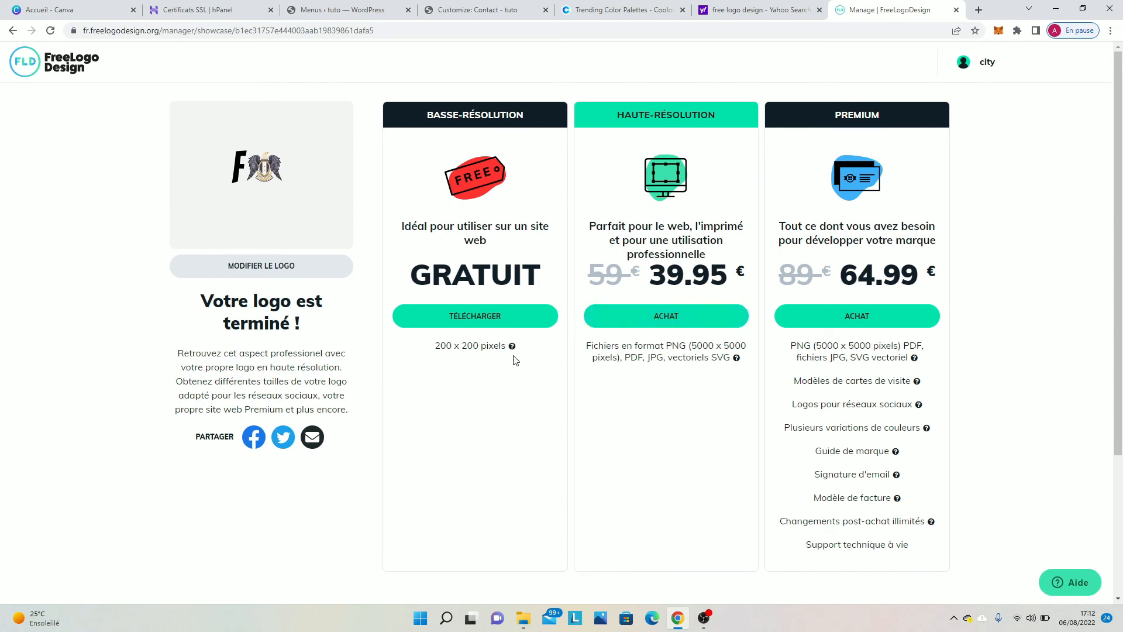
click(479, 324)
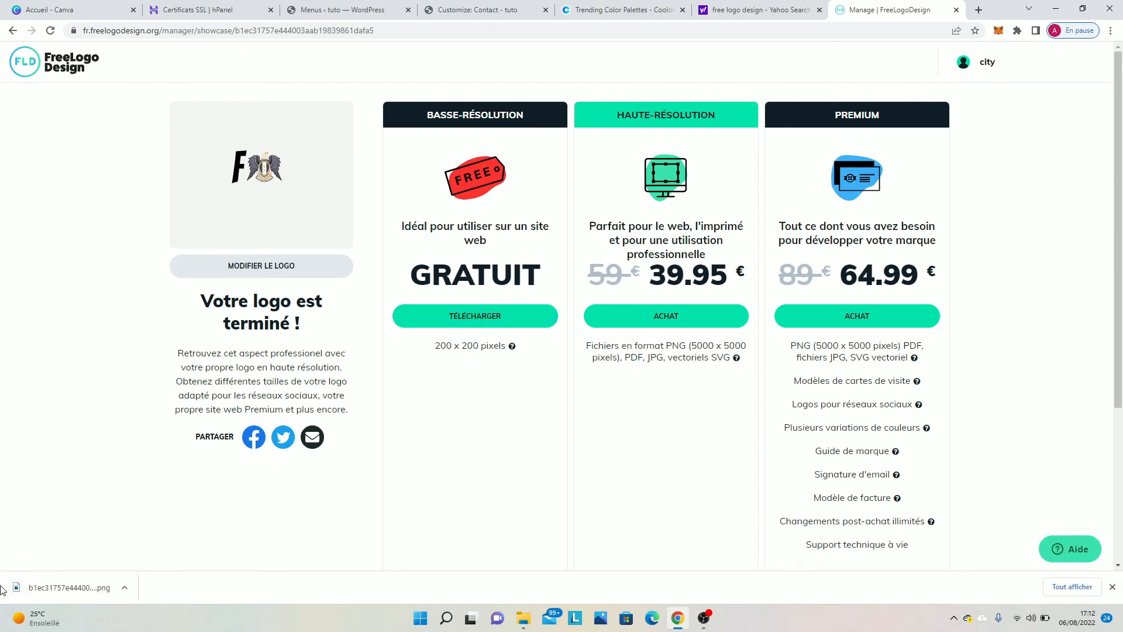
Switch to the WordPress Customizer, upload the downloaded logo PNG and select it as the header logo.
click(497, 10)
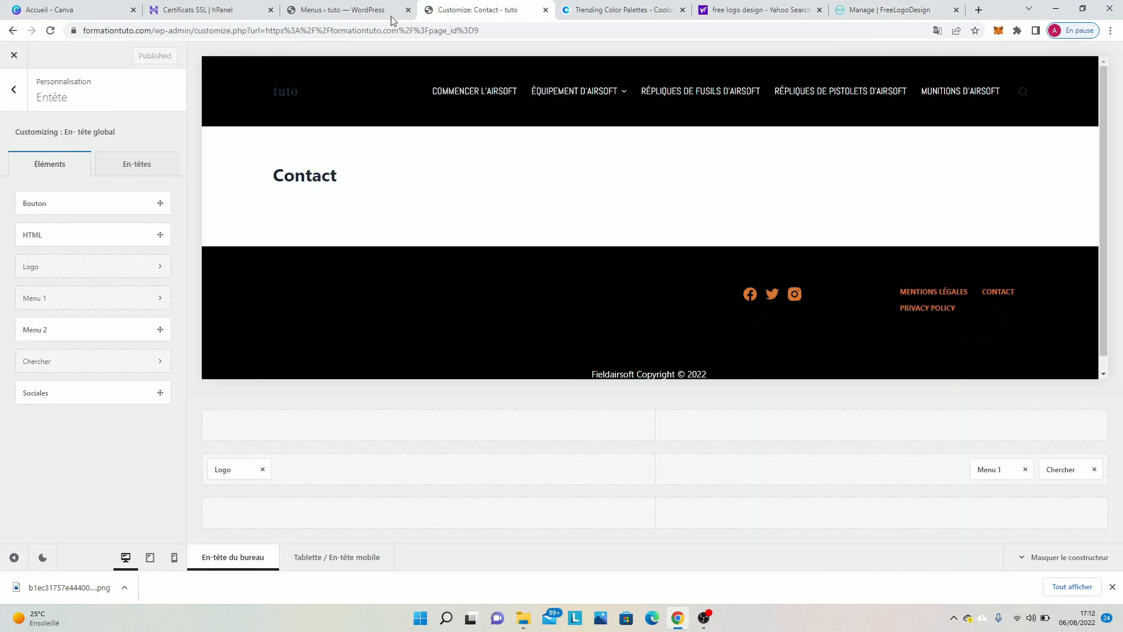
click(312, 93)
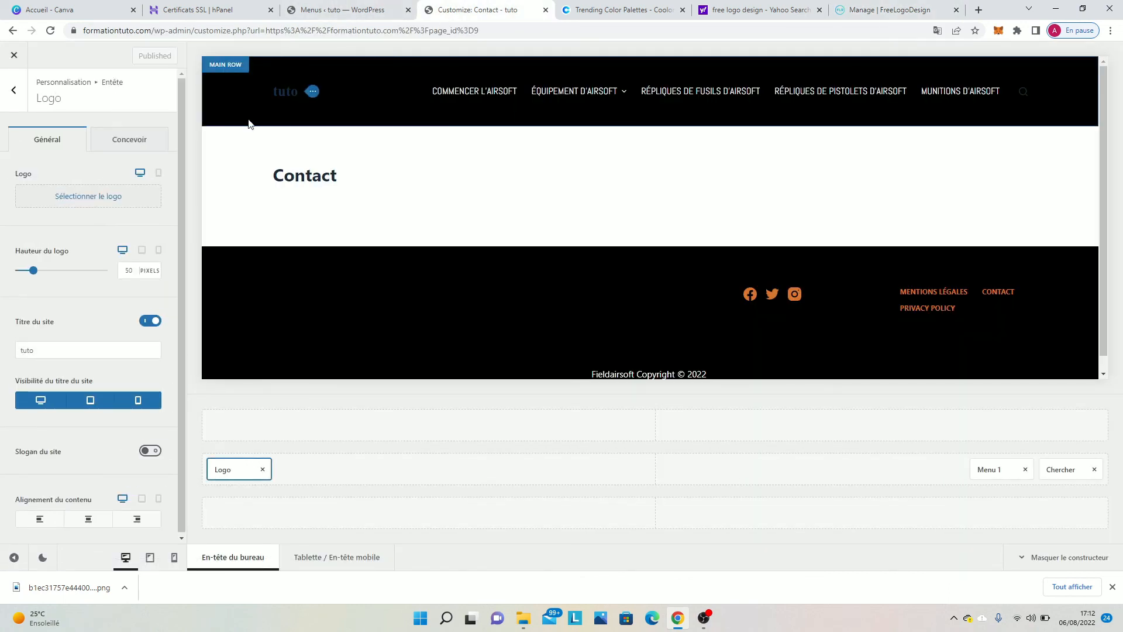
click(70, 208)
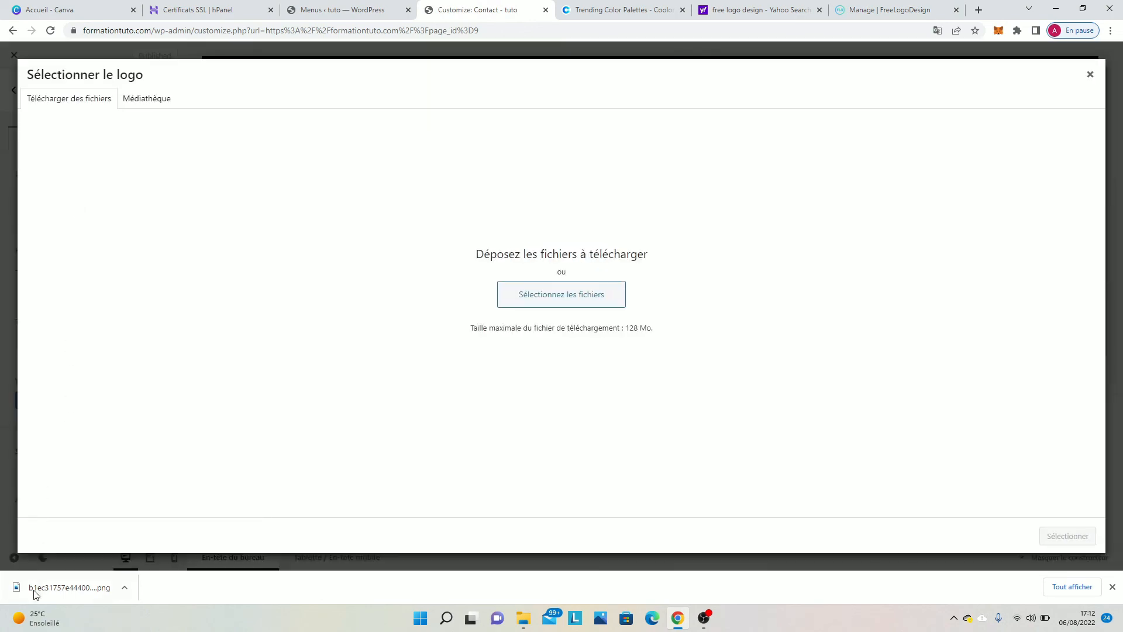
drag(33, 588, 539, 237)
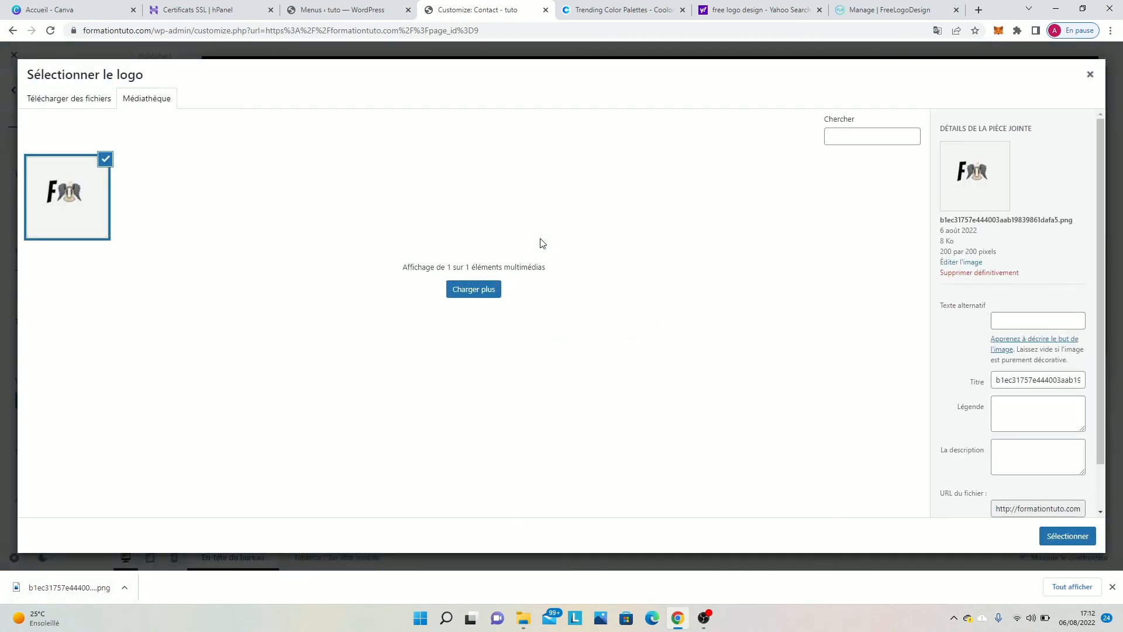
click(1063, 537)
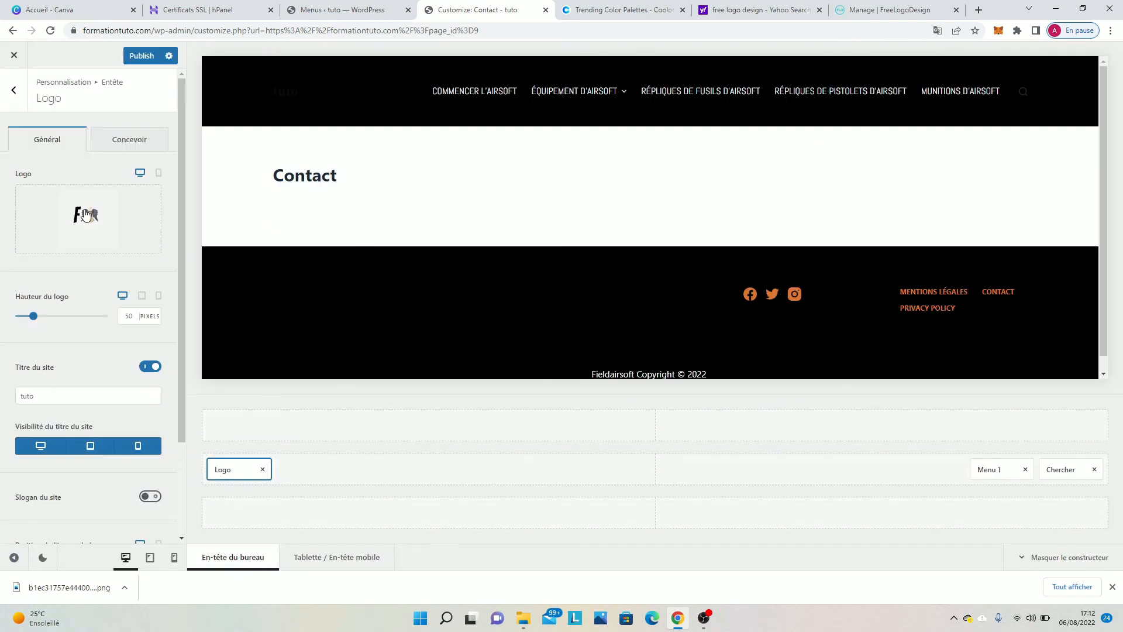
Turn off the site title beneath the header logo and set the logo height to 83 pixels.
click(294, 91)
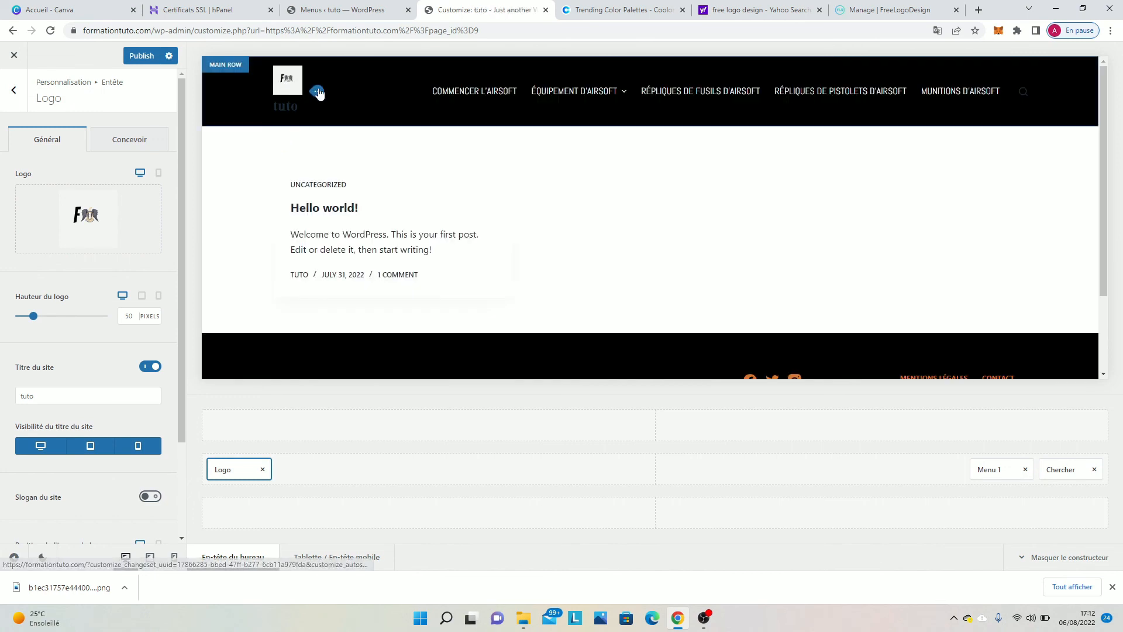
mouse_move(321, 91)
mouse_down()
mouse_move(340, 94)
mouse_move(317, 104)
mouse_up()
click(317, 104)
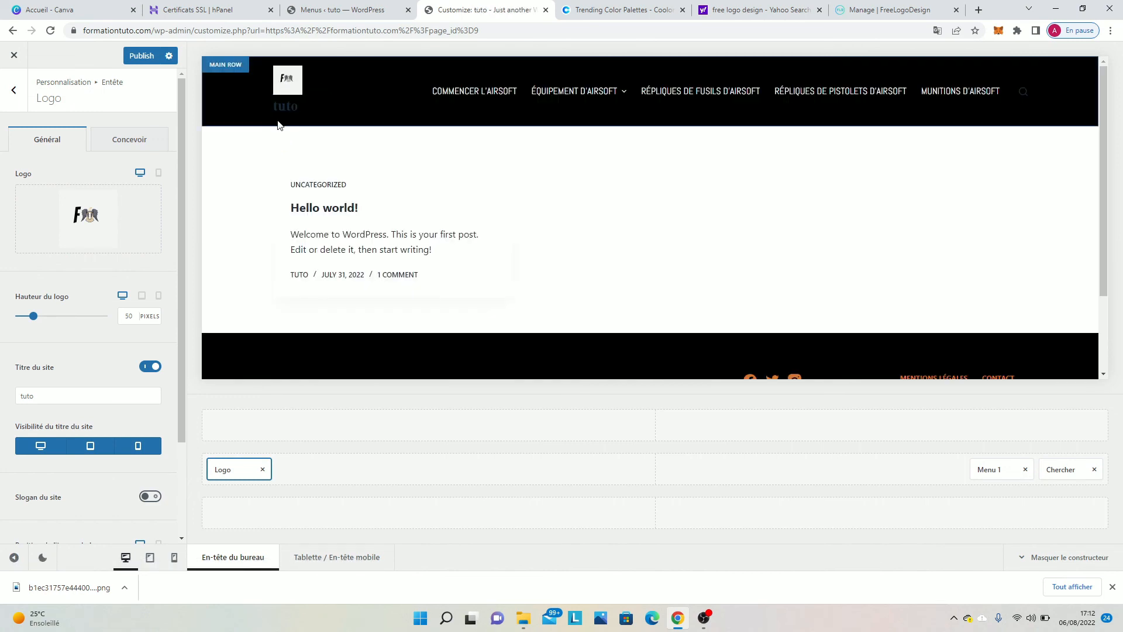
scroll(111, 398, down, 1)
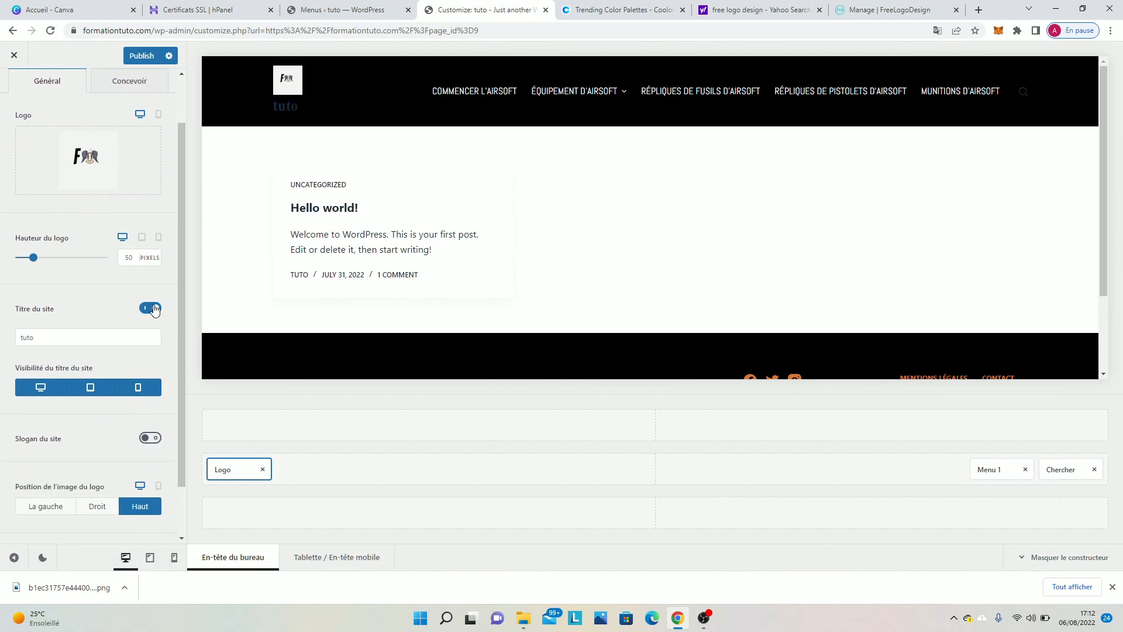
click(155, 309)
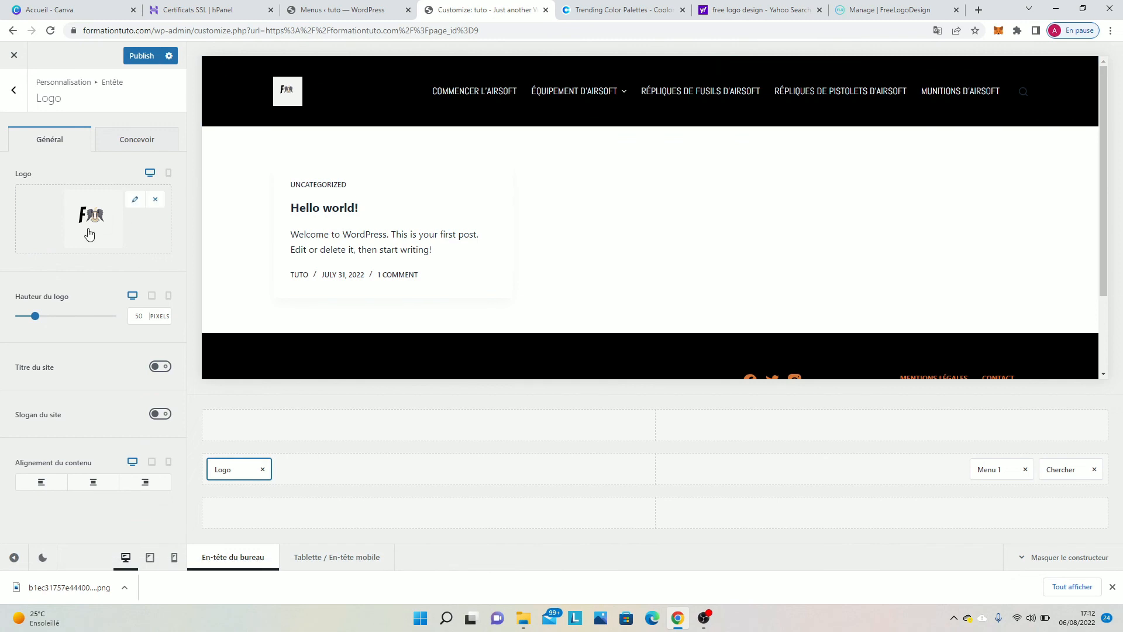
mouse_move(33, 317)
mouse_down()
mouse_move(55, 319)
mouse_move(32, 318)
mouse_move(43, 318)
mouse_up()
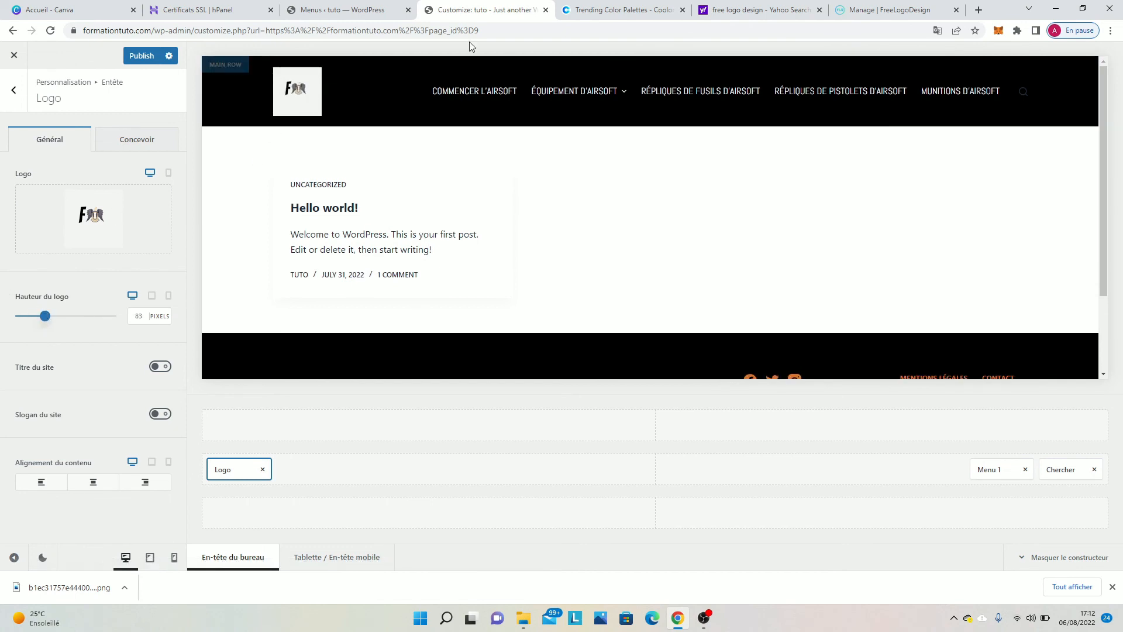
click(885, 5)
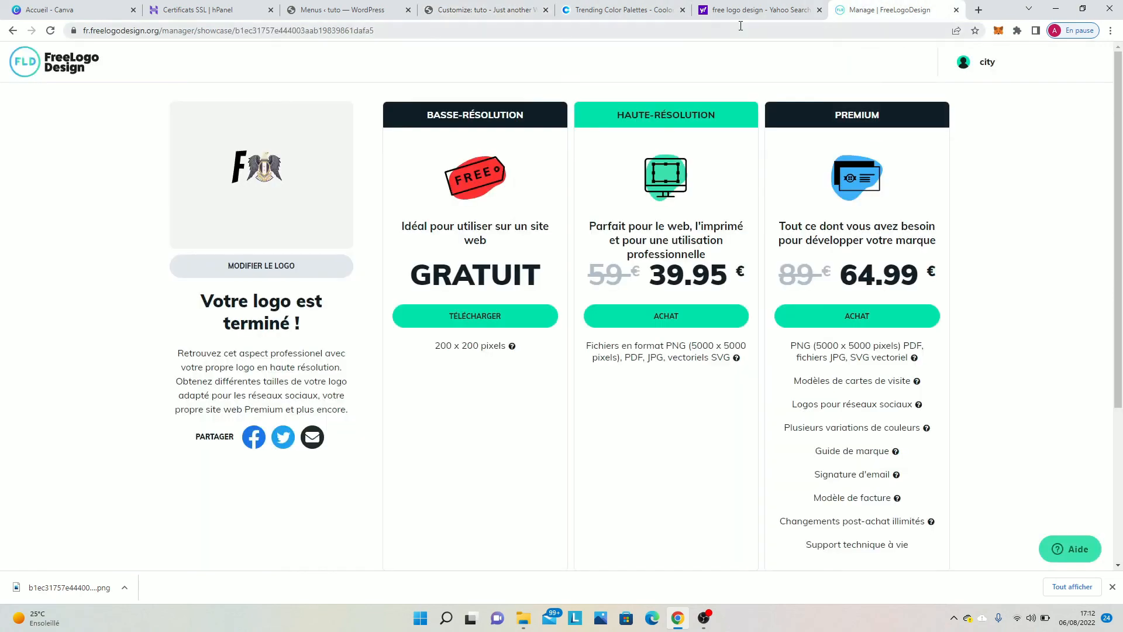
click(457, 7)
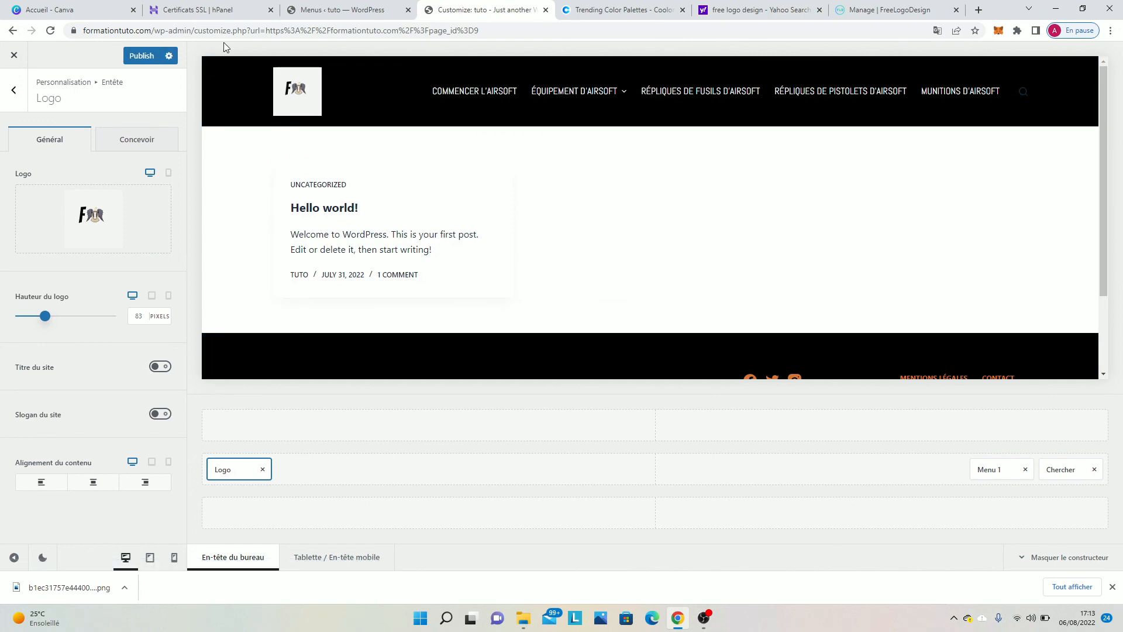
Open the background colour picker of the header's main row for editing.
shift+click(222, 103)
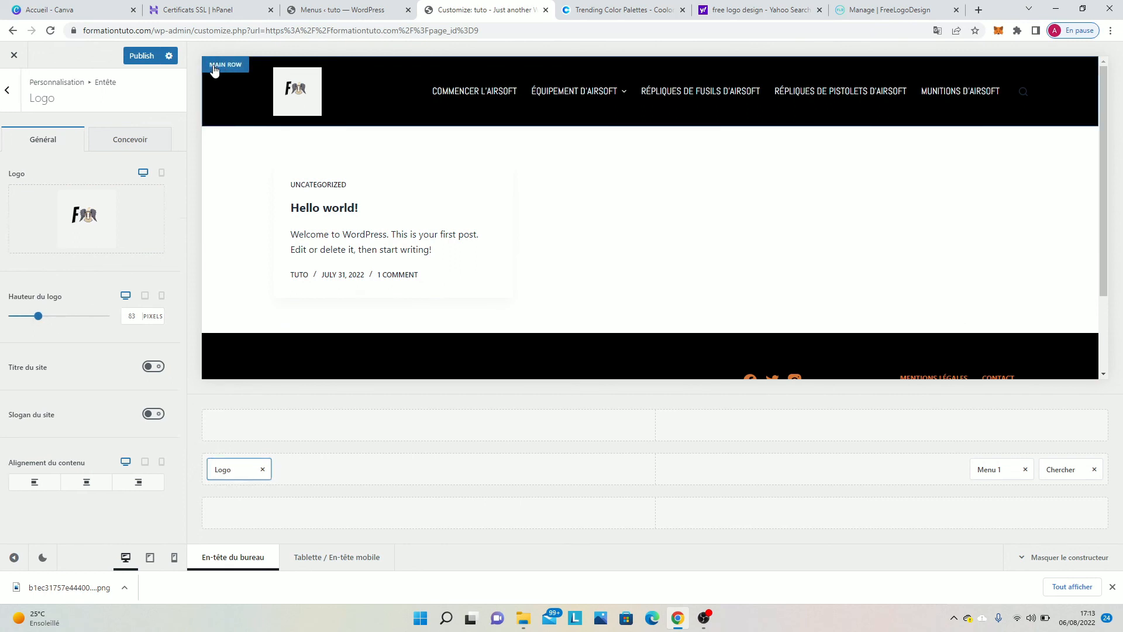
click(146, 149)
click(161, 192)
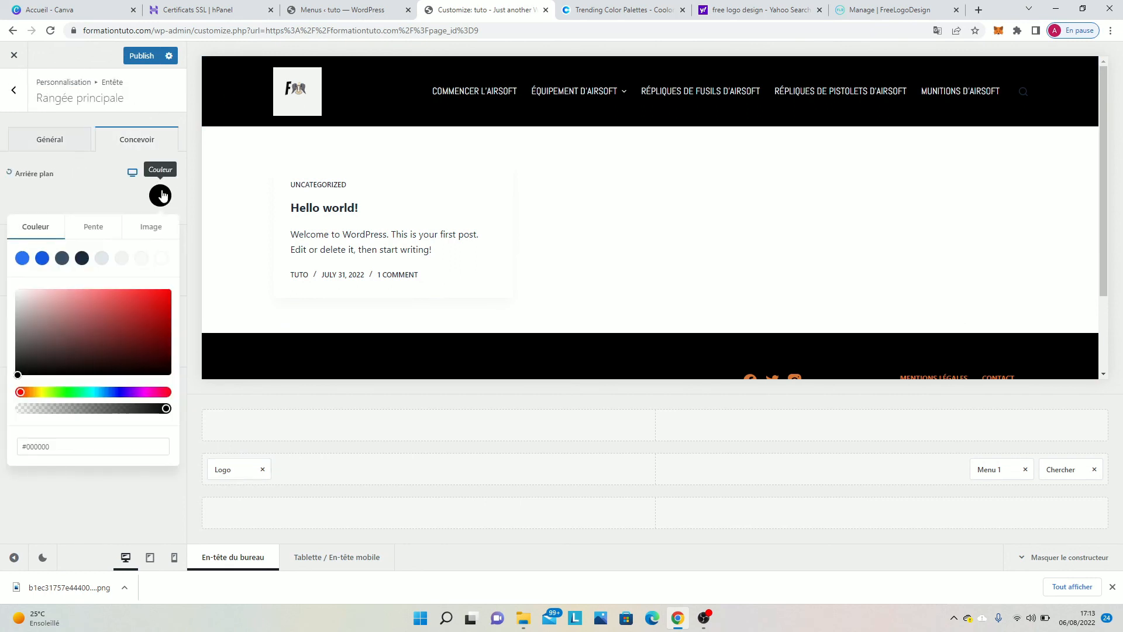
Try the light preset palette colours 8, 7, 6 and 5 as the main row's background, ending on colour 6.
click(162, 264)
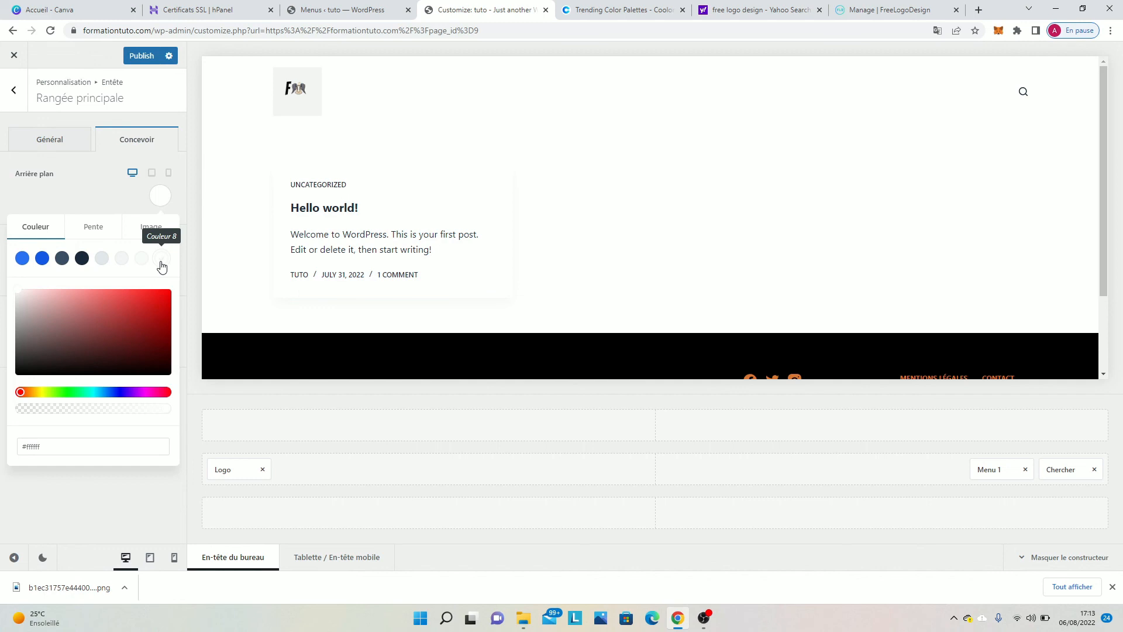
click(141, 258)
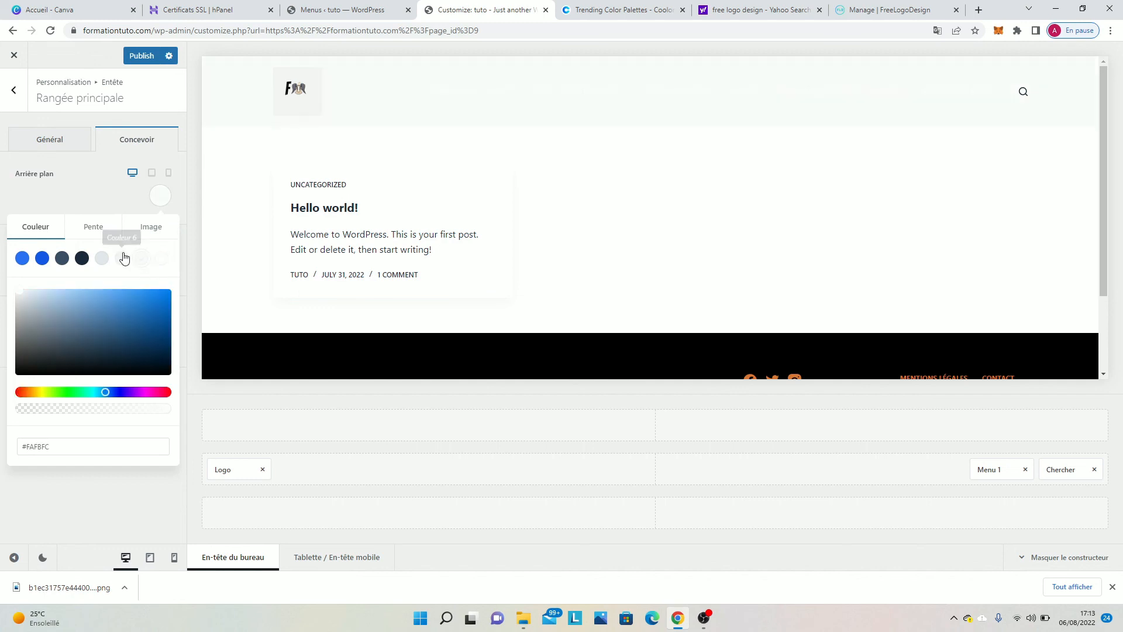
click(121, 258)
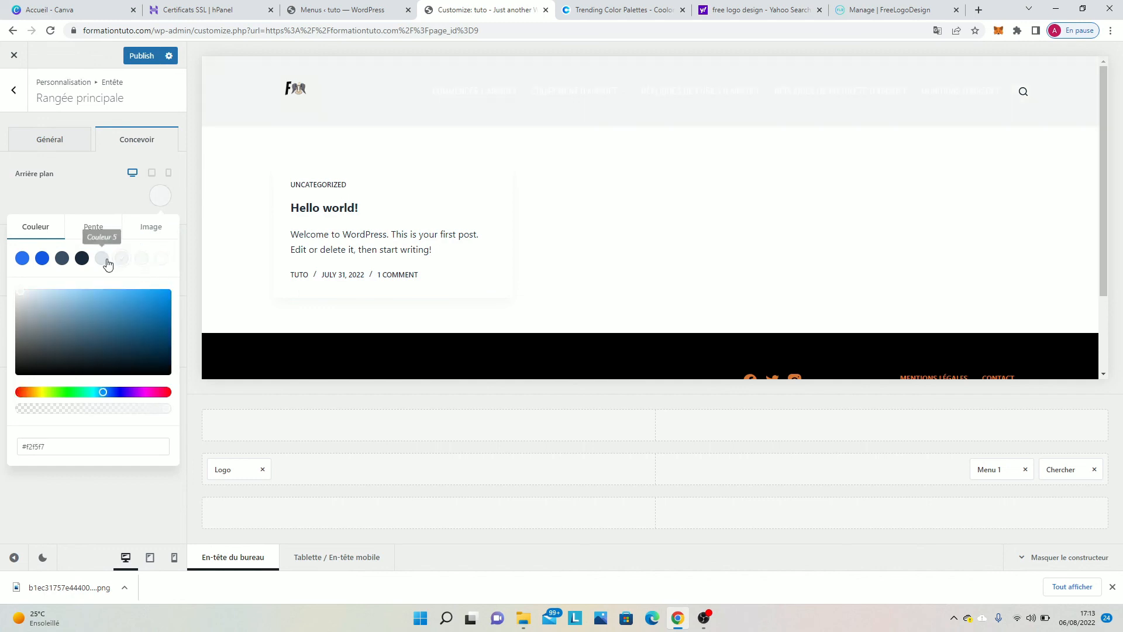
click(104, 260)
click(119, 261)
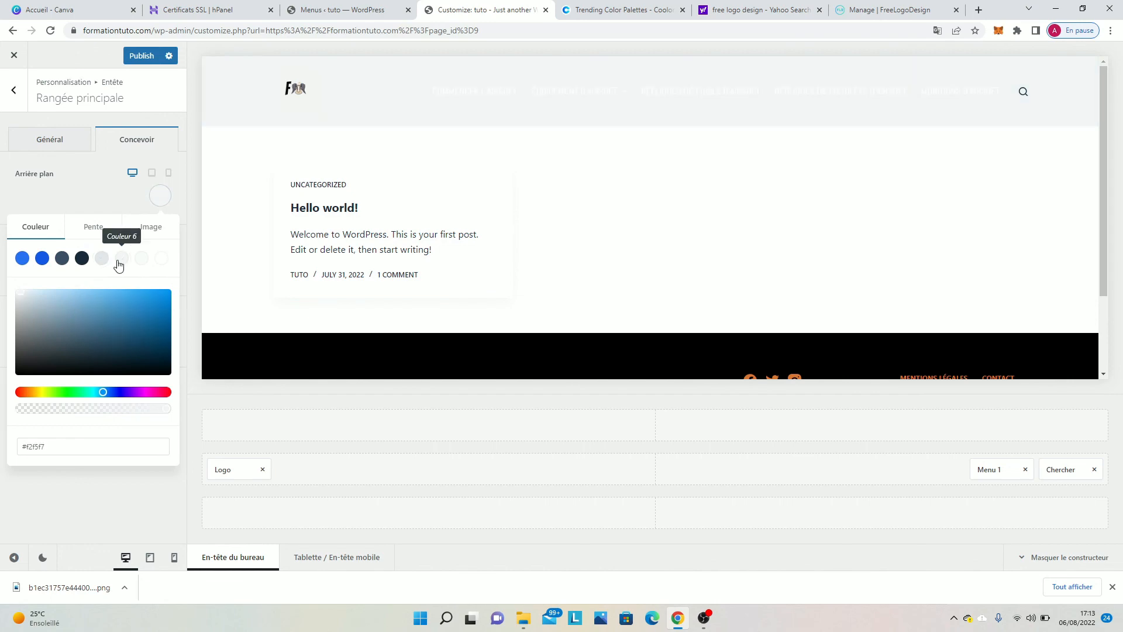
Switch to FreeLogoDesign, reopen the logo for editing and copy the hex code of its canvas background colour.
click(617, 8)
click(850, 8)
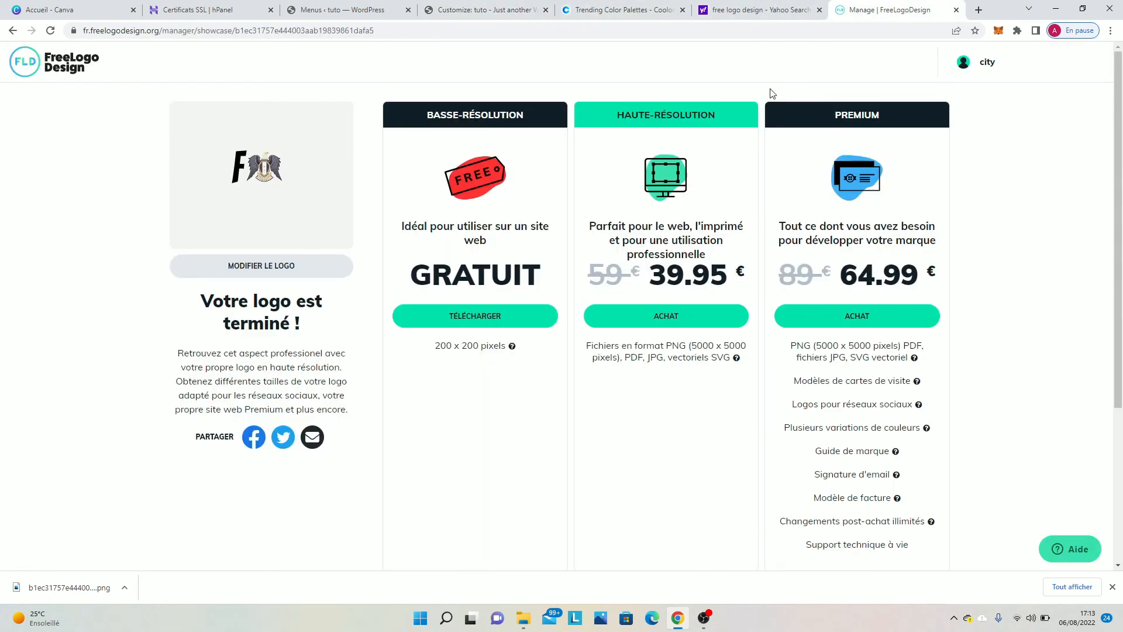
click(221, 274)
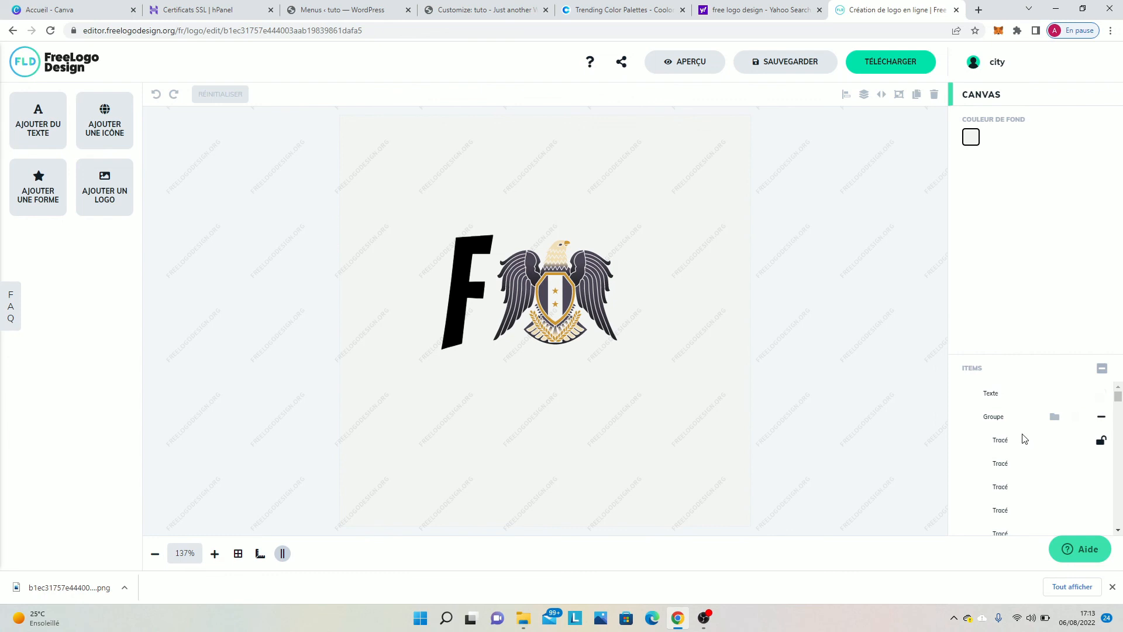
click(969, 138)
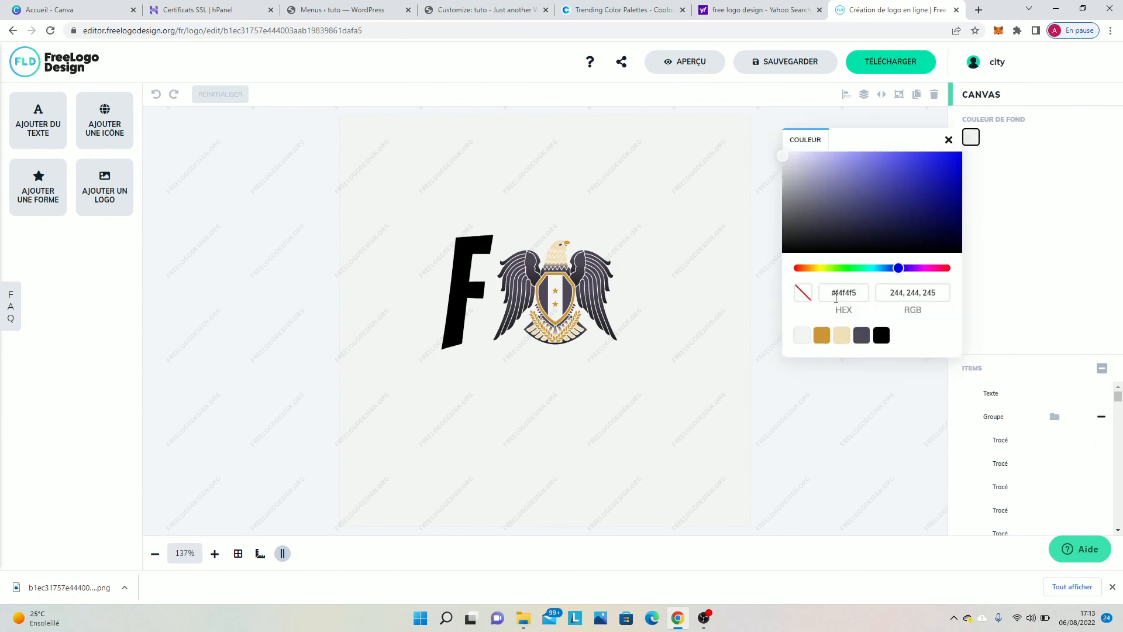
mouse_move(864, 295)
mouse_down()
mouse_move(798, 294)
mouse_move(858, 296)
mouse_up()
key(ctrl+c)
Switch back to the WordPress Customizer and set the header main row's background colour to #f4f4f5.
click(620, 9)
click(491, 9)
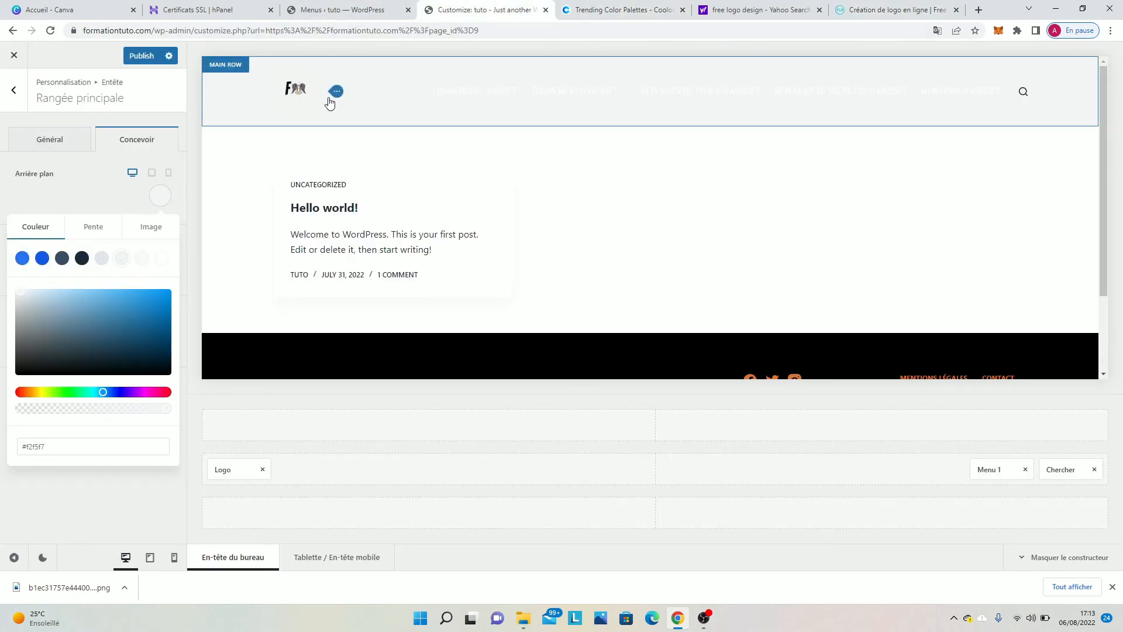
click(87, 447)
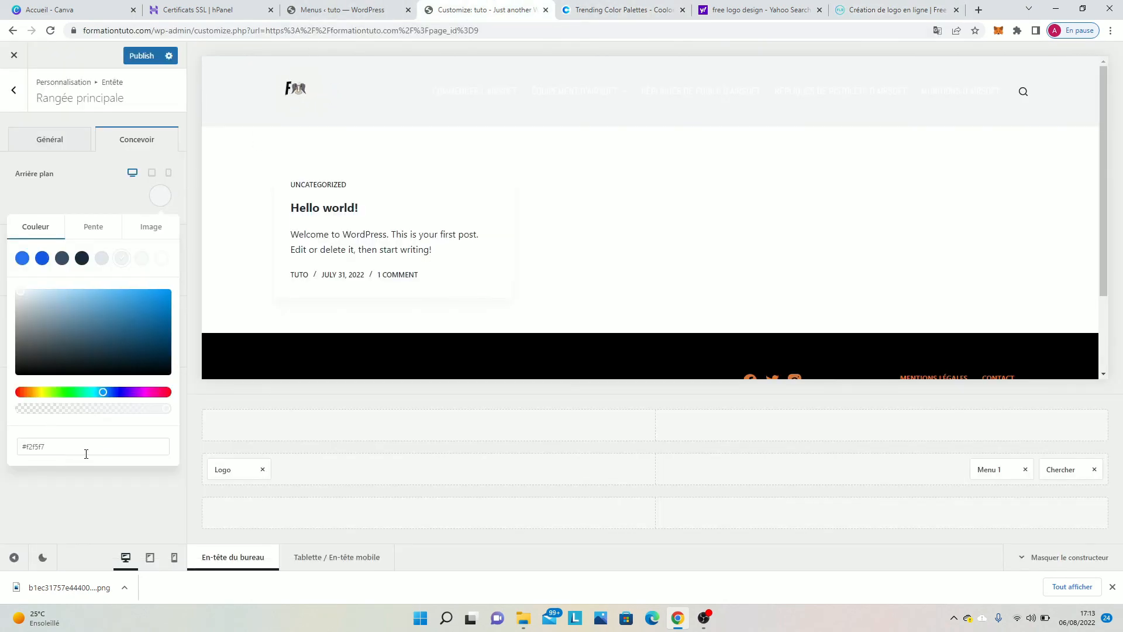
key(ctrl+a)
key(BackSpace)
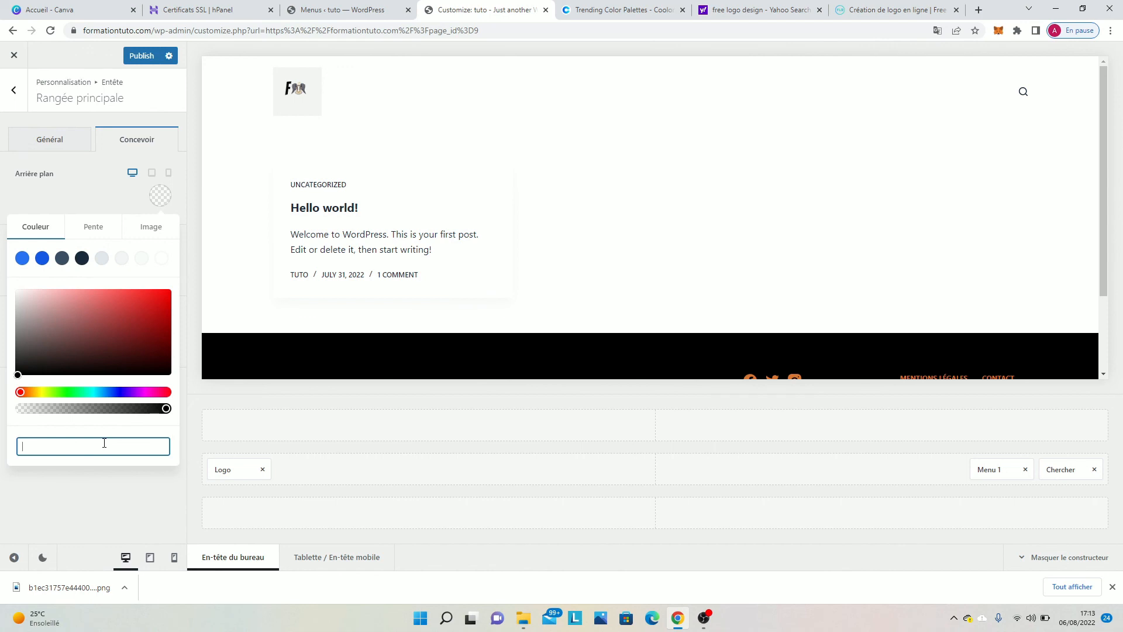
key(ctrl+v)
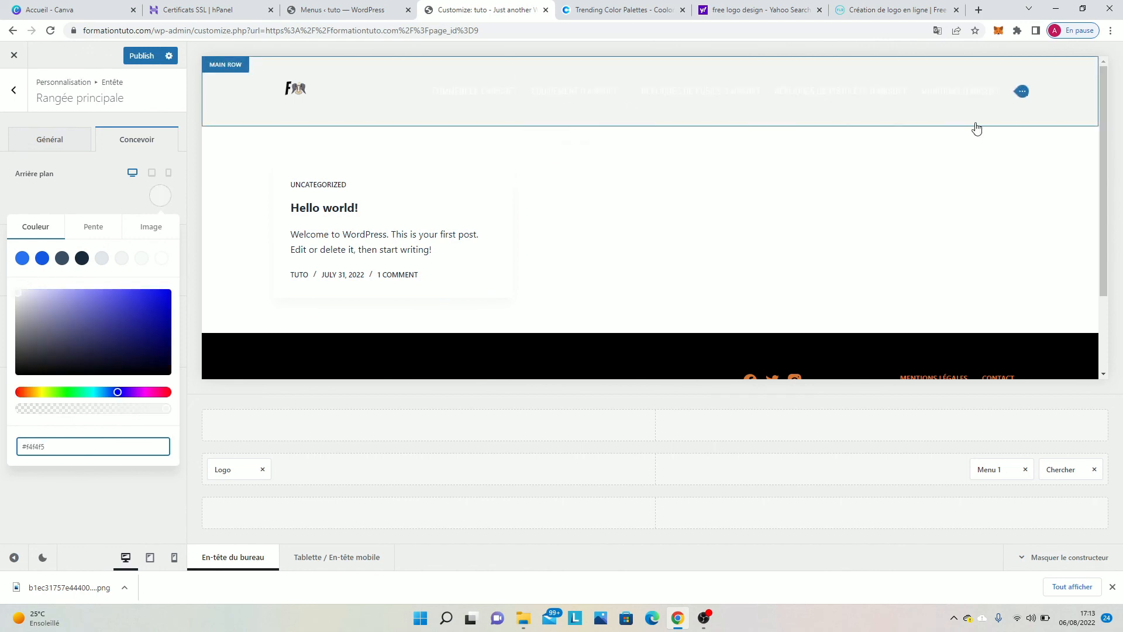
click(1023, 92)
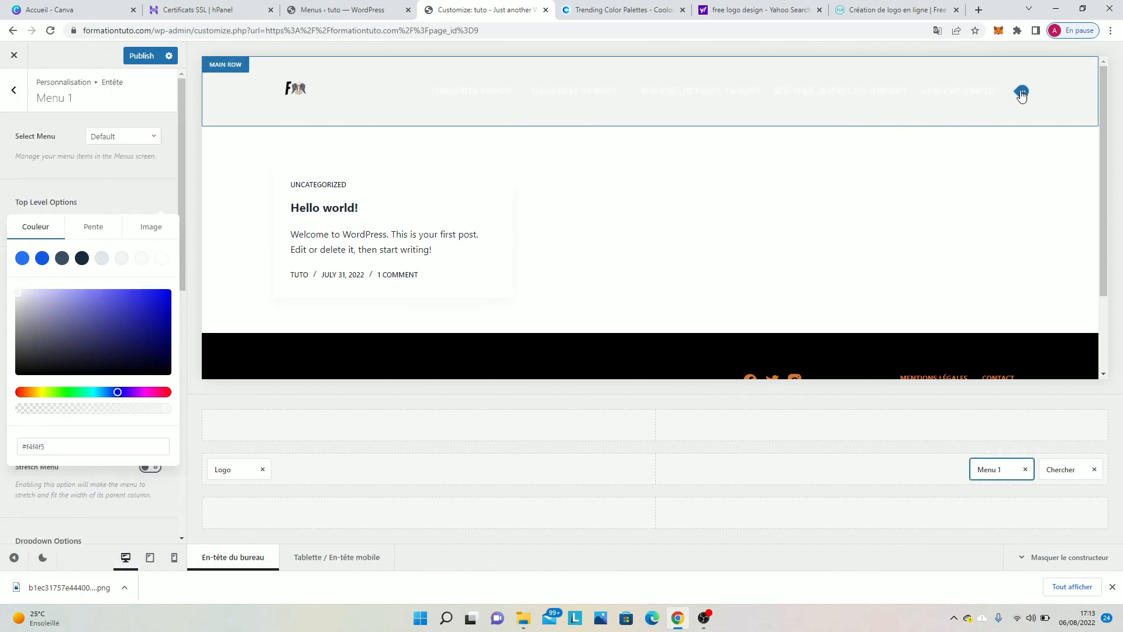
click(128, 250)
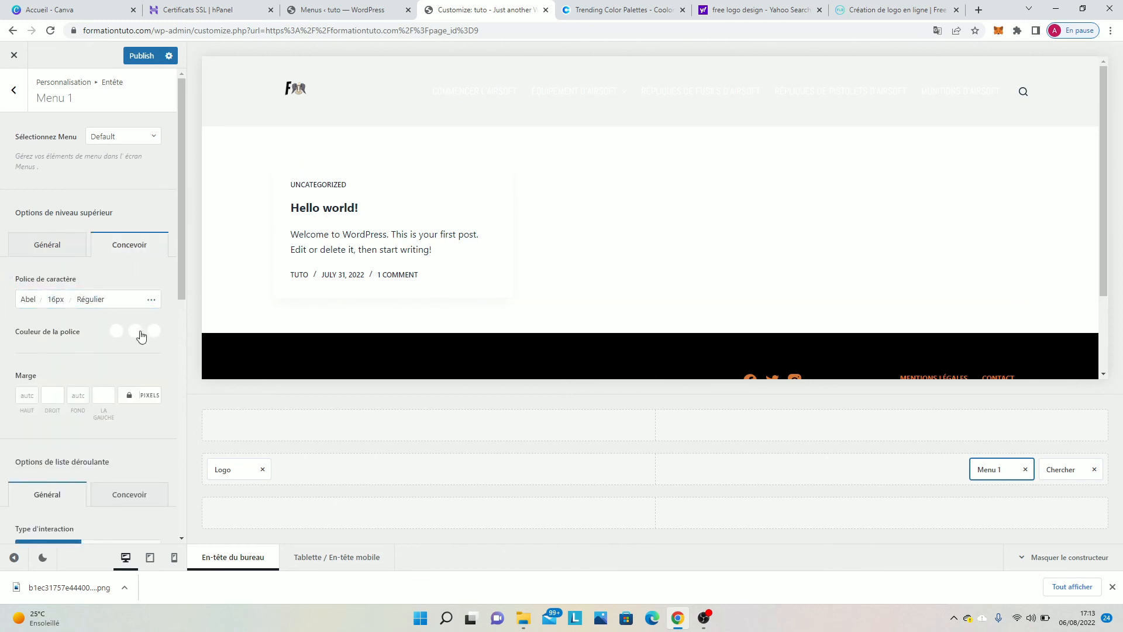
click(116, 331)
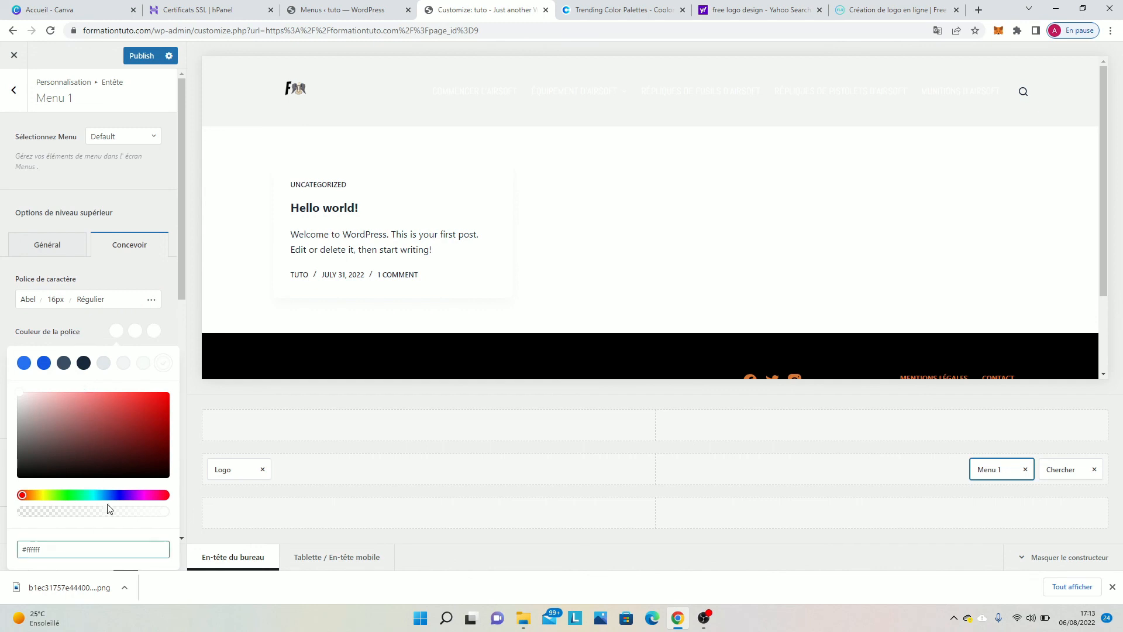
scroll(960, 328, down, 2)
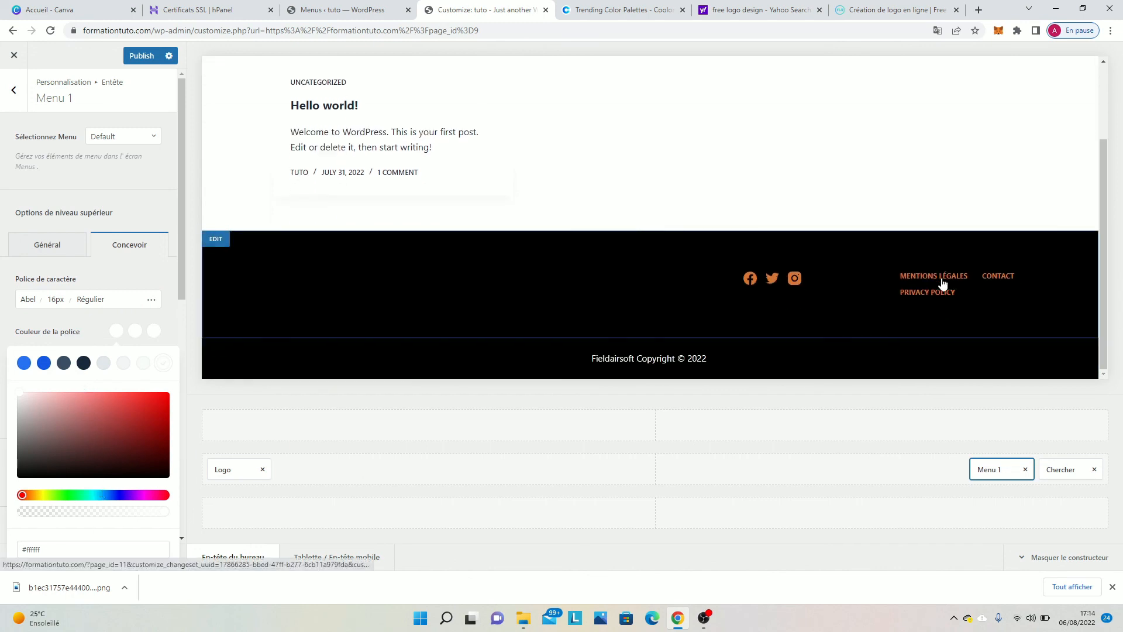
click(941, 278)
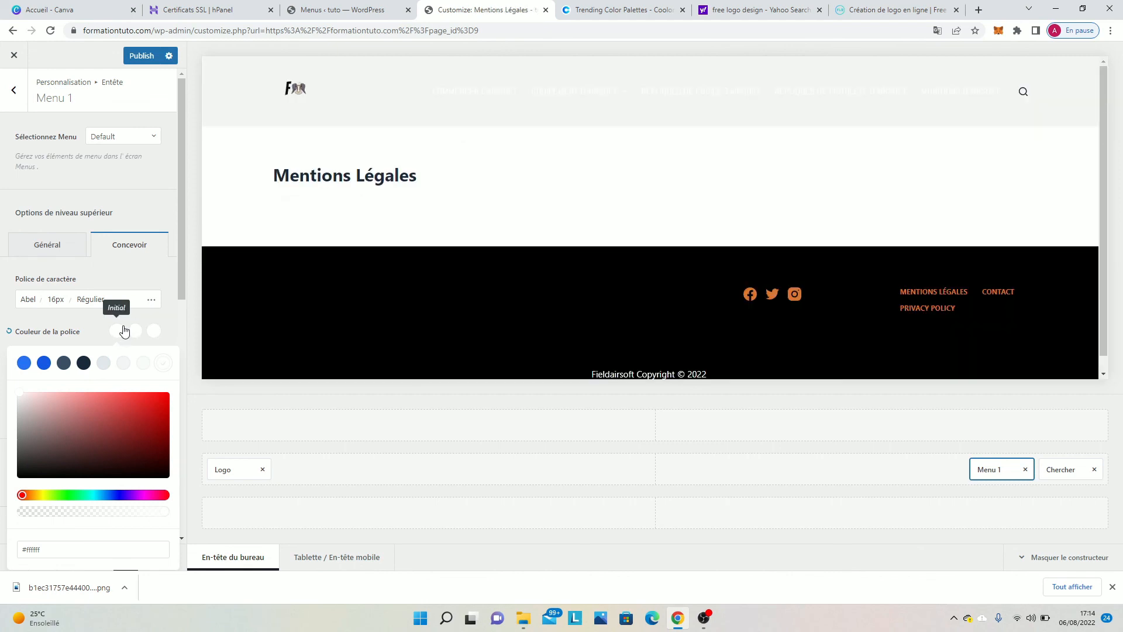
scroll(126, 329, down, 2)
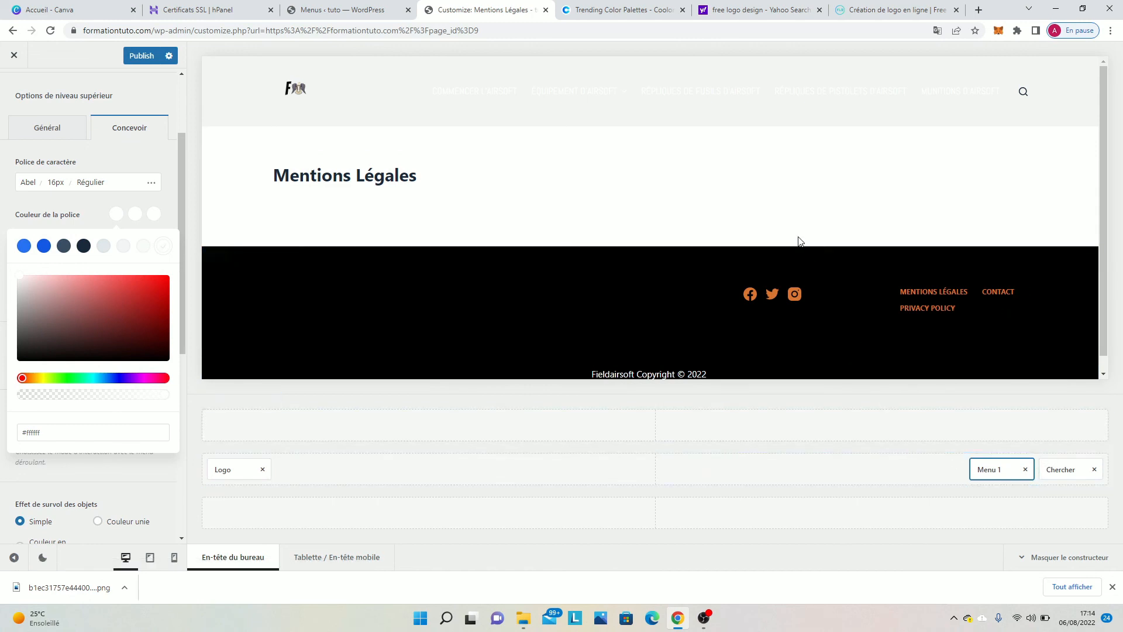
Publish the header changes and copy the orange hex code from the footer social icons' colour setting.
click(132, 51)
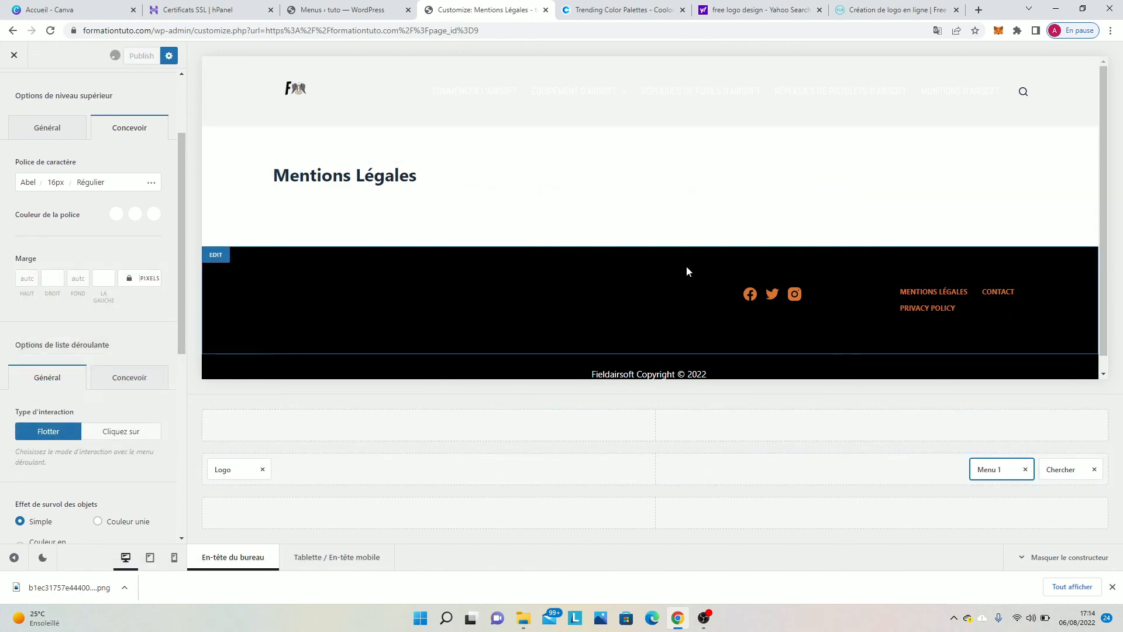
scroll(686, 265, down, 1)
click(885, 280)
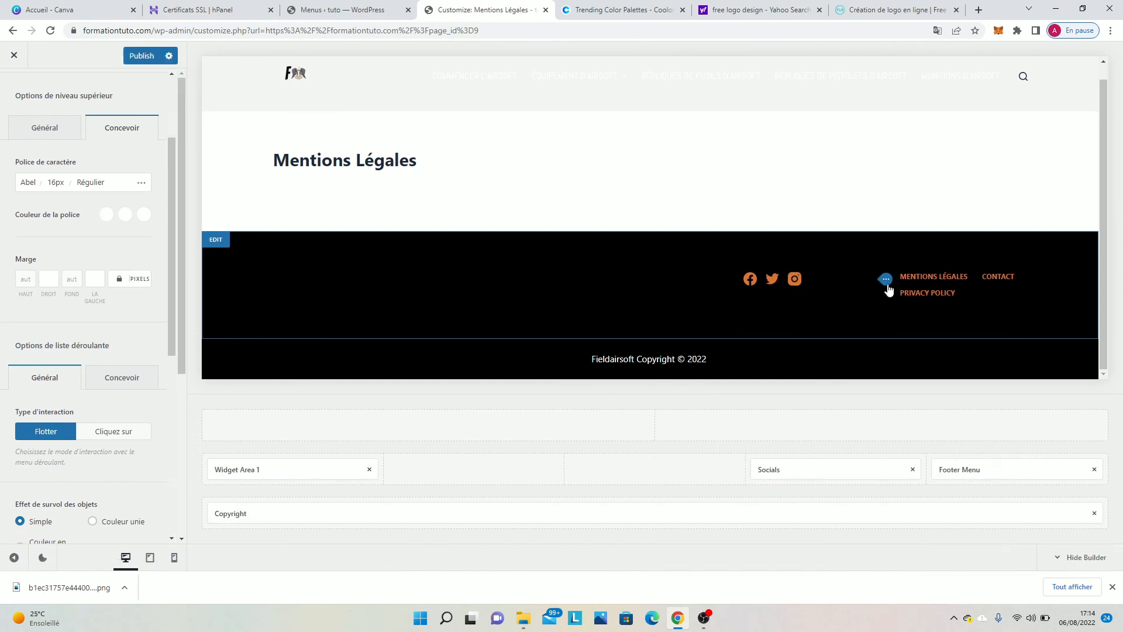
click(885, 279)
click(135, 141)
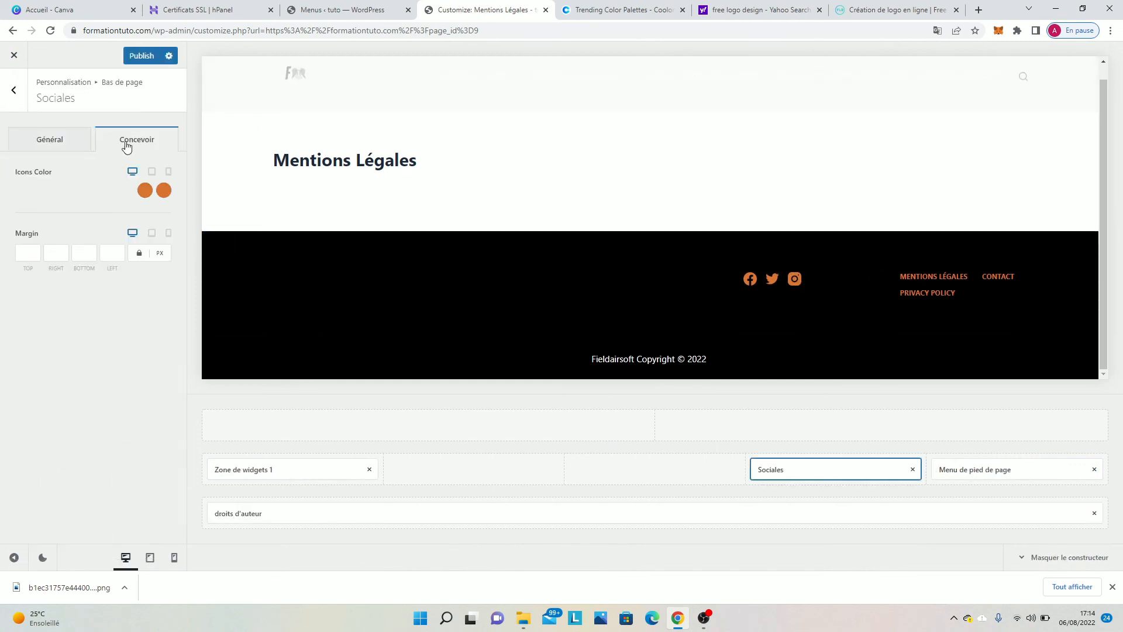
click(145, 192)
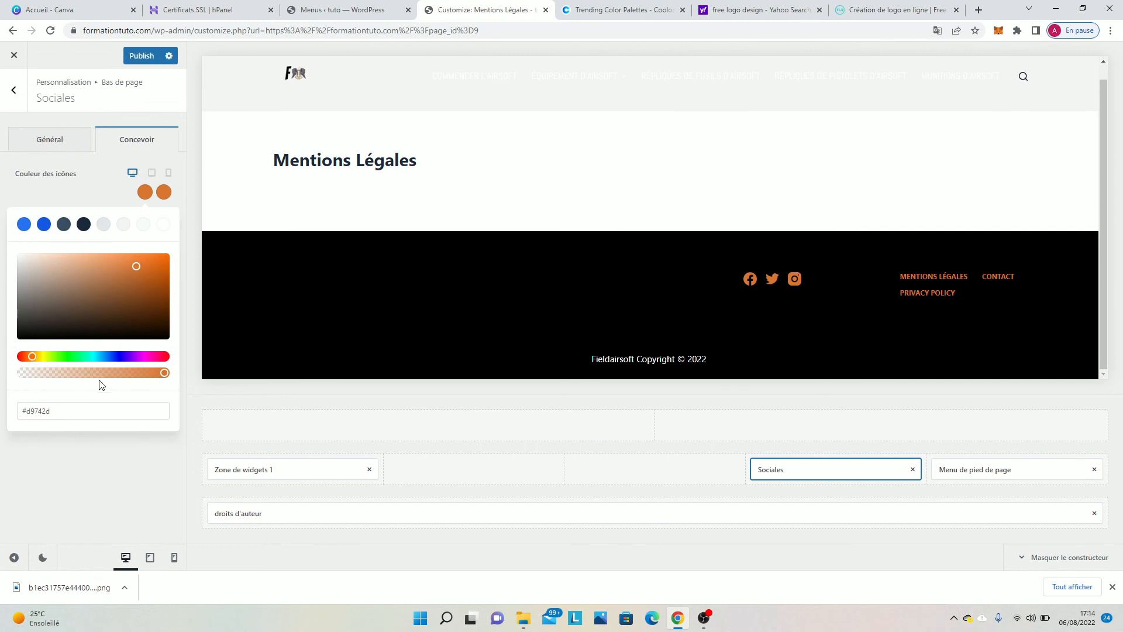
drag(58, 410, 5, 409)
key(ctrl+c)
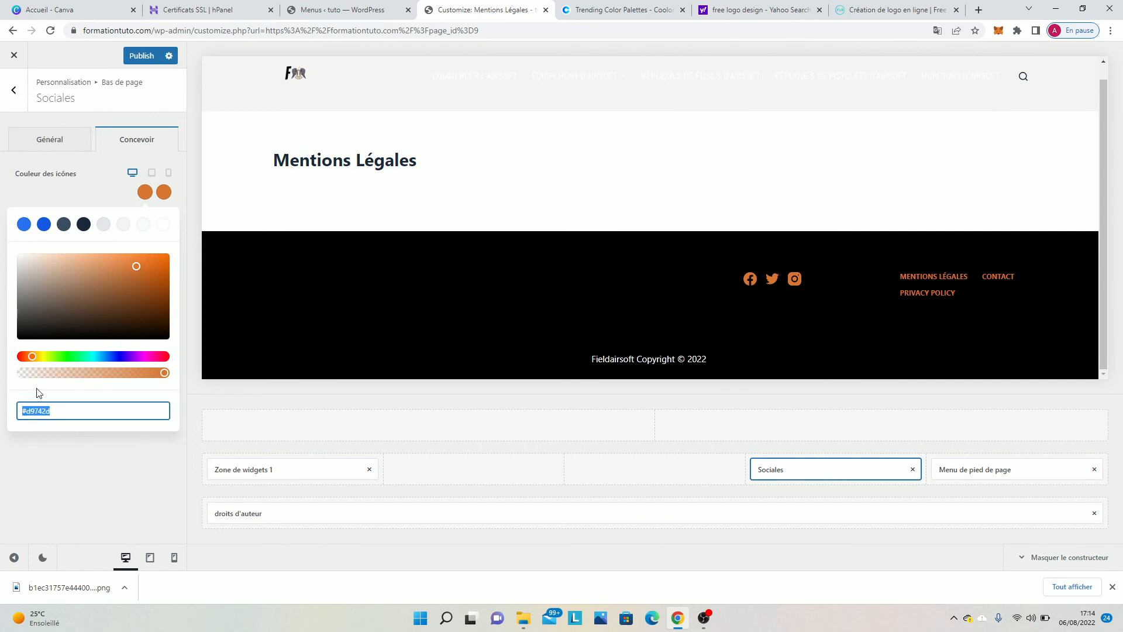
Set the initial font colour of the header's Menu 1 top-level items to #d9742d.
scroll(408, 100, up, 1)
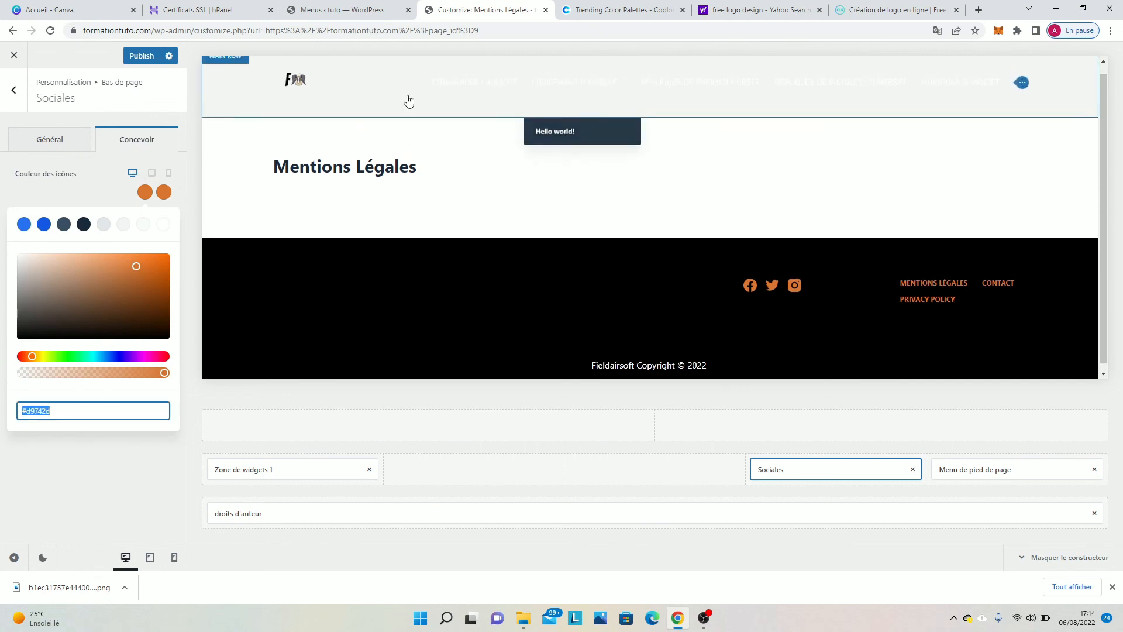
click(142, 56)
click(1022, 91)
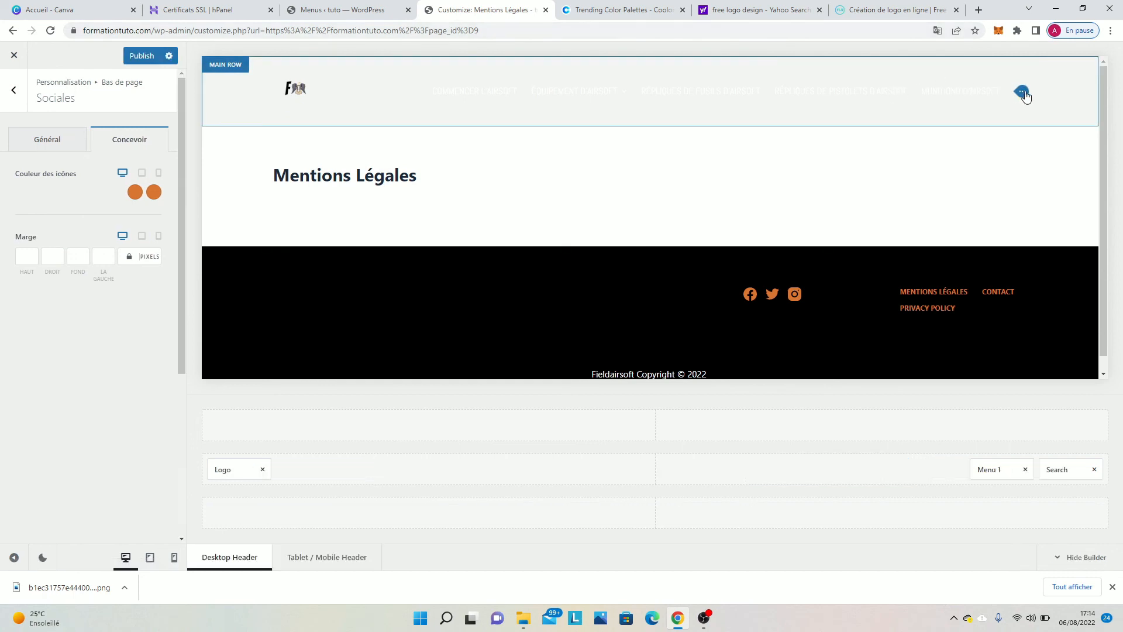
click(164, 245)
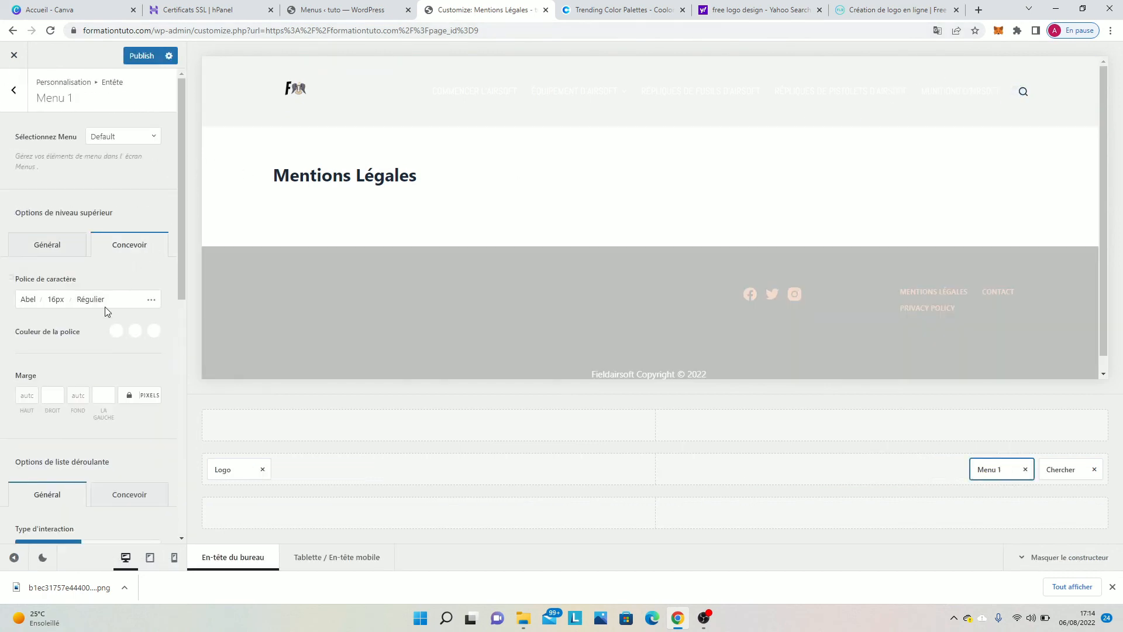
click(117, 331)
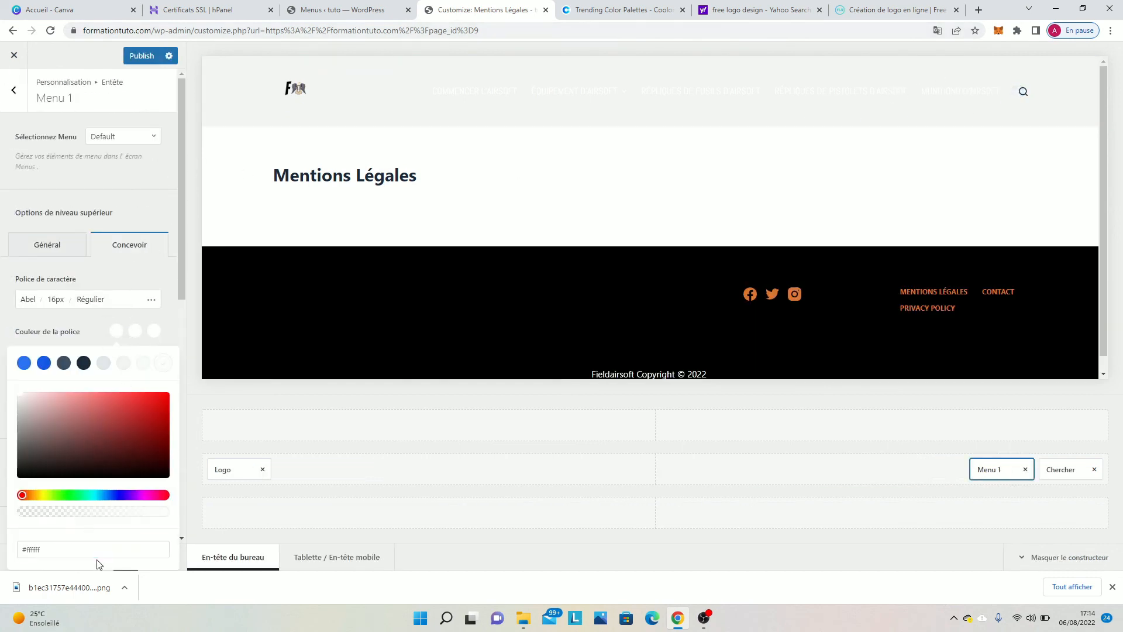
click(108, 548)
key(BackSpace)
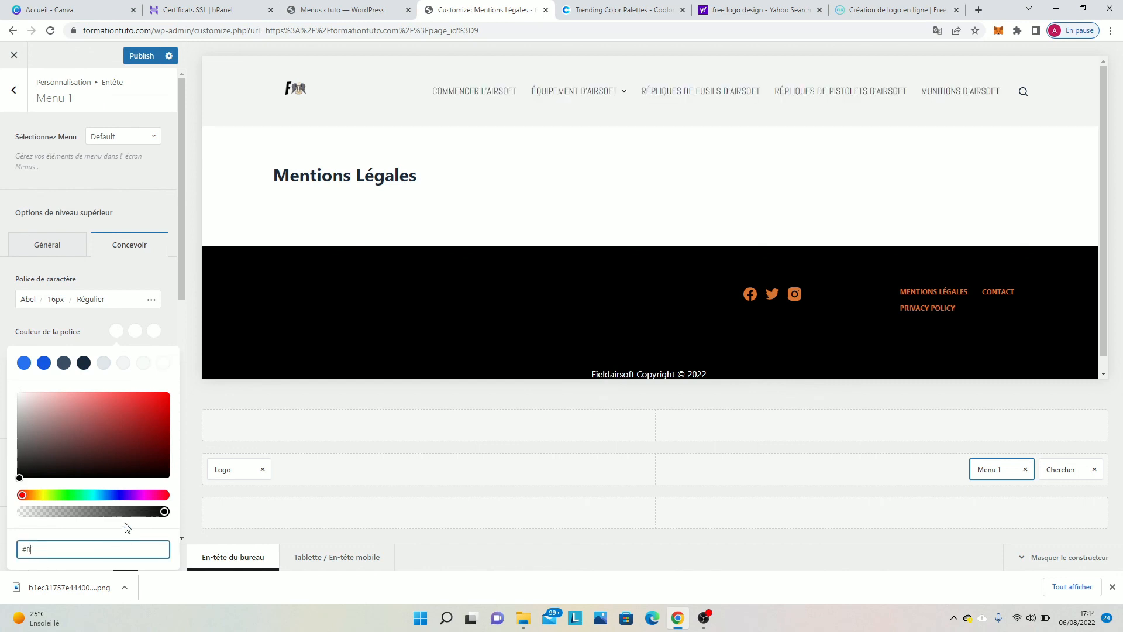
key(BackSpace)
key(BackSpace)
key(BackSpace)
key(ctrl+v)
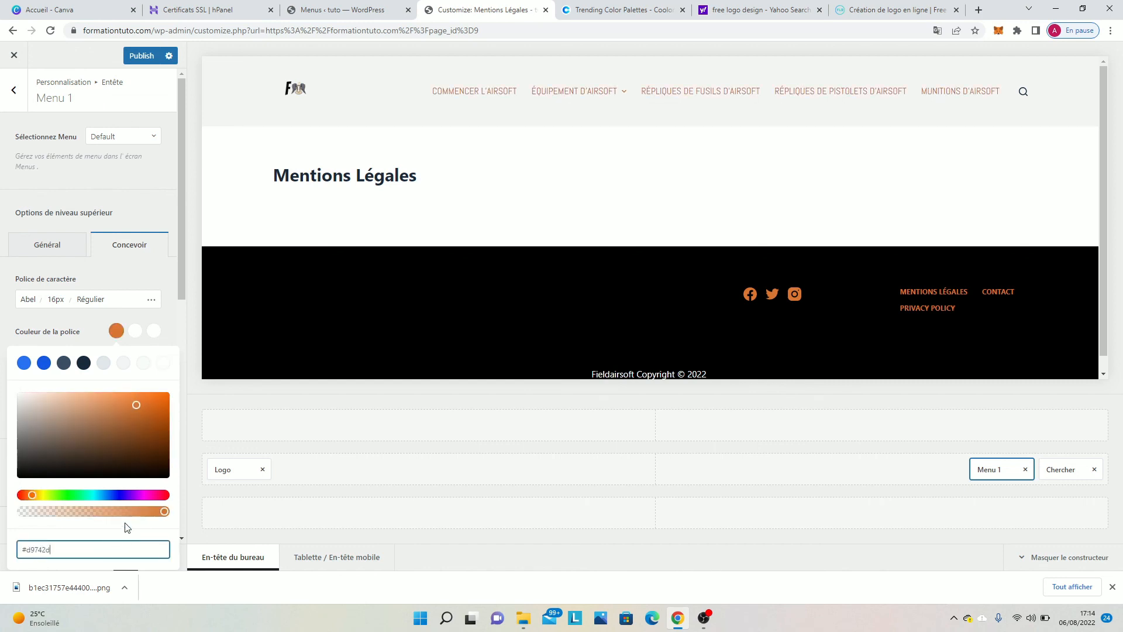
Set the second font colour of the header's Menu 1 top-level items to #d9742d.
click(136, 331)
click(102, 549)
key(BackSpace)
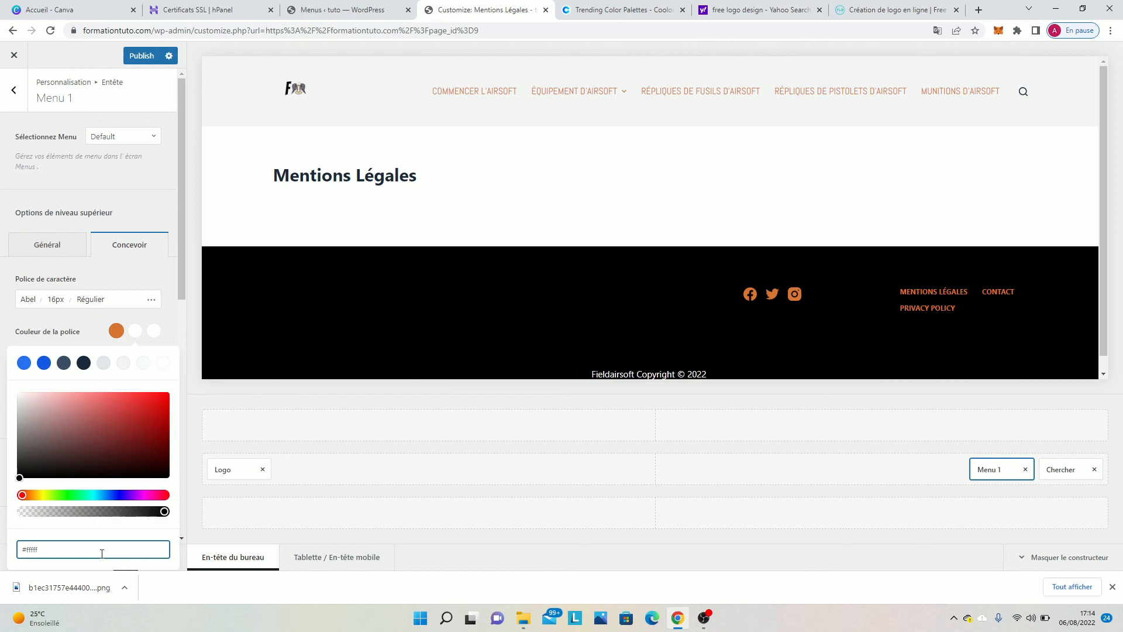
key(BackSpace)
key(BackSpace)
key(BackSpace)
key(BackSpace)
key(BackSpace)
key(BackSpace)
key(ctrl+v)
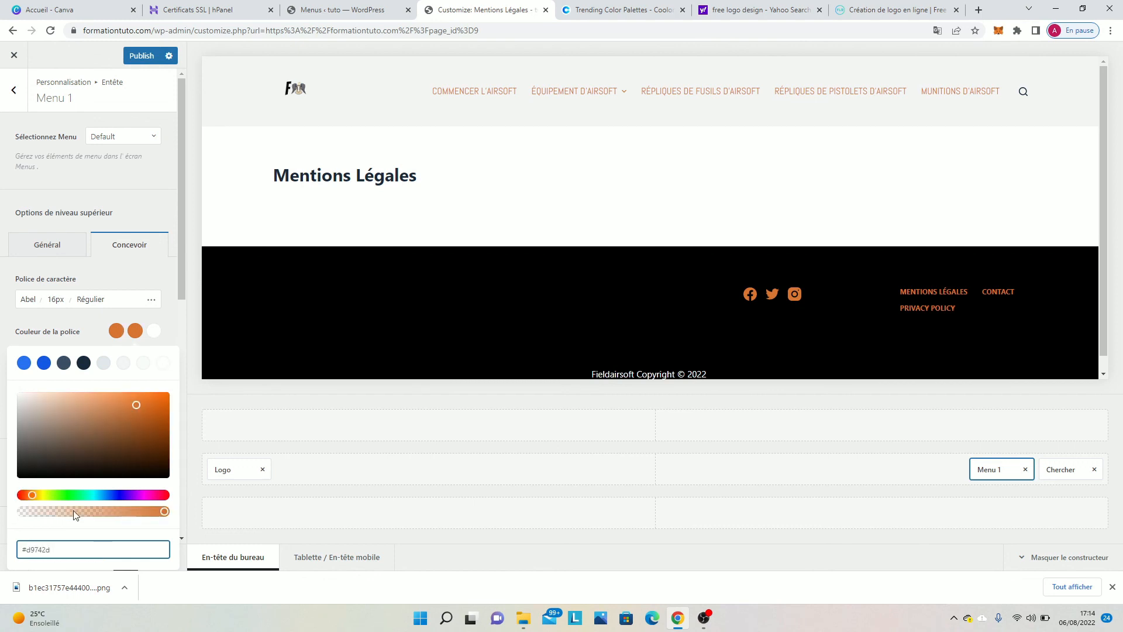
Set the third font colour of the header's Menu 1 top-level items to #d9742d and publish the changes.
click(154, 331)
click(55, 549)
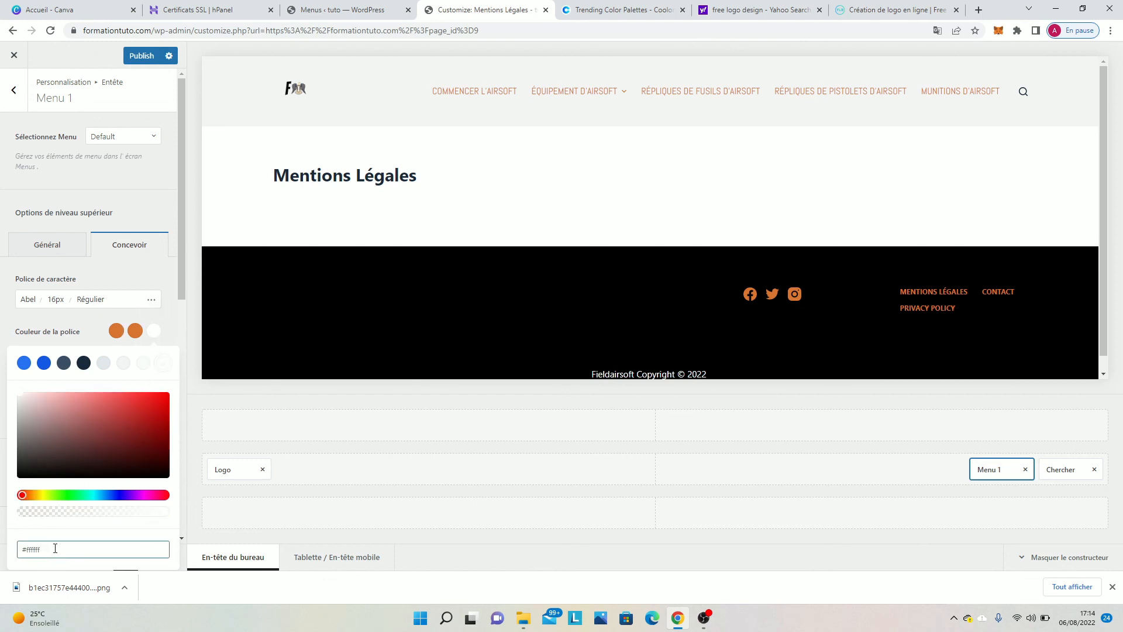
key(BackSpace)
key(BackSpace)
key(BackSpace)
key(BackSpace)
key(BackSpace)
key(BackSpace)
key(BackSpace)
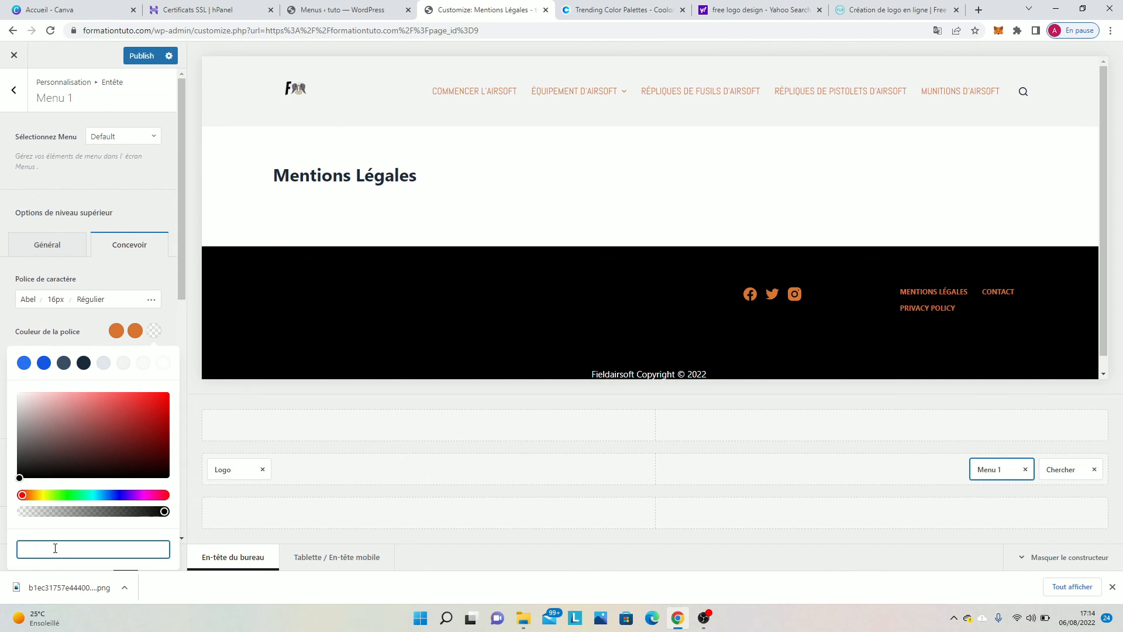
key(ctrl+v)
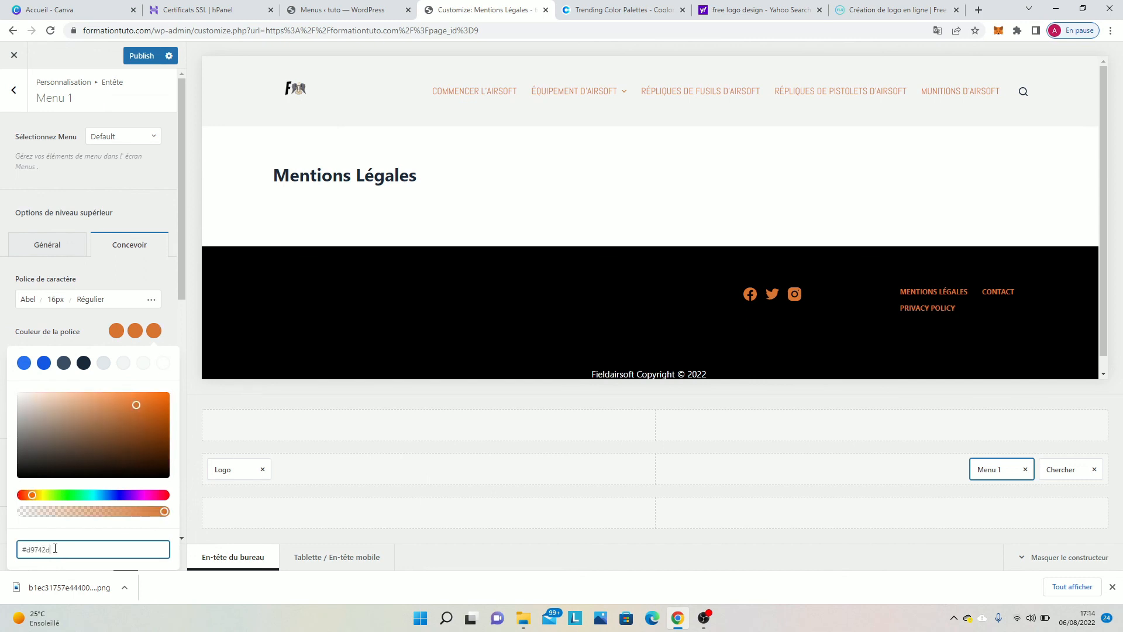
click(14, 310)
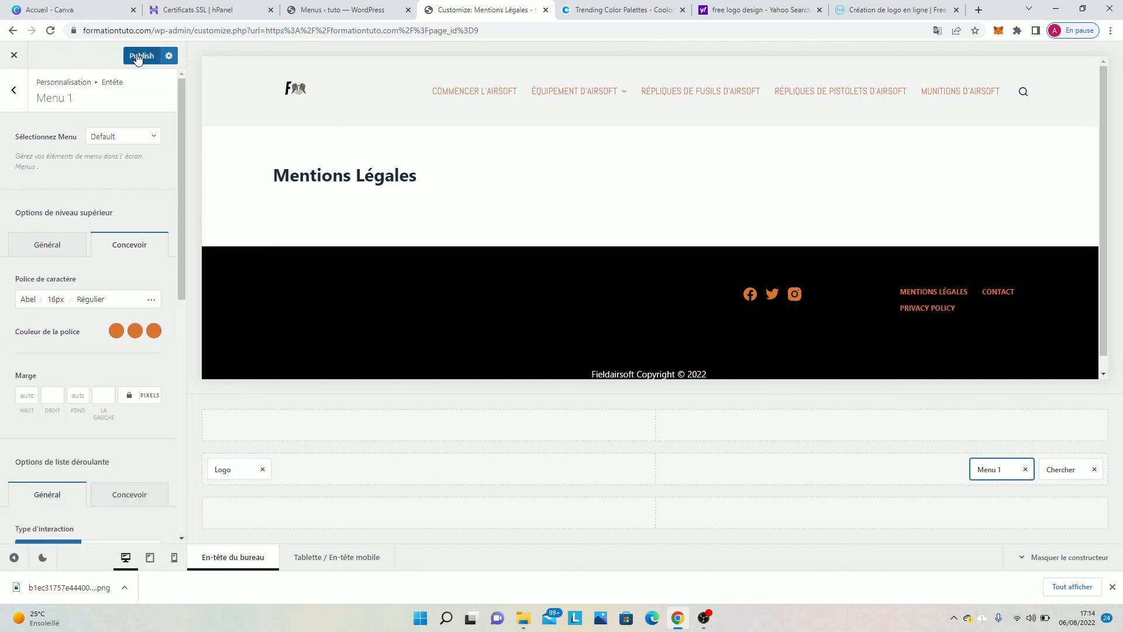
click(141, 56)
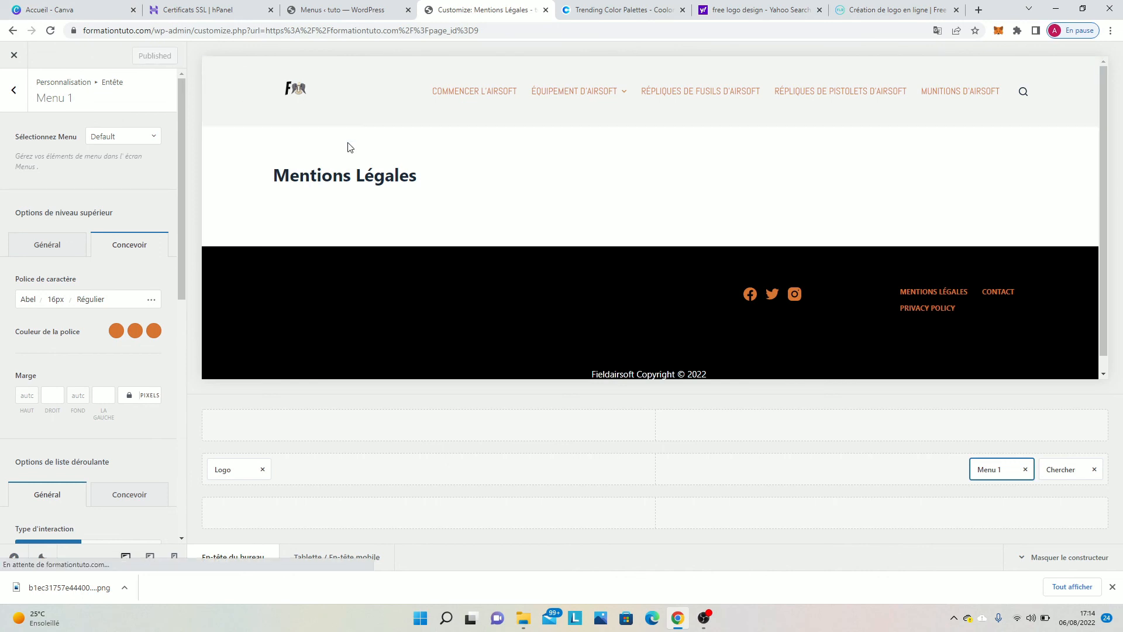
Switch to the tablet/mobile header and preview its slide-out menu, closing it again when done.
click(12, 105)
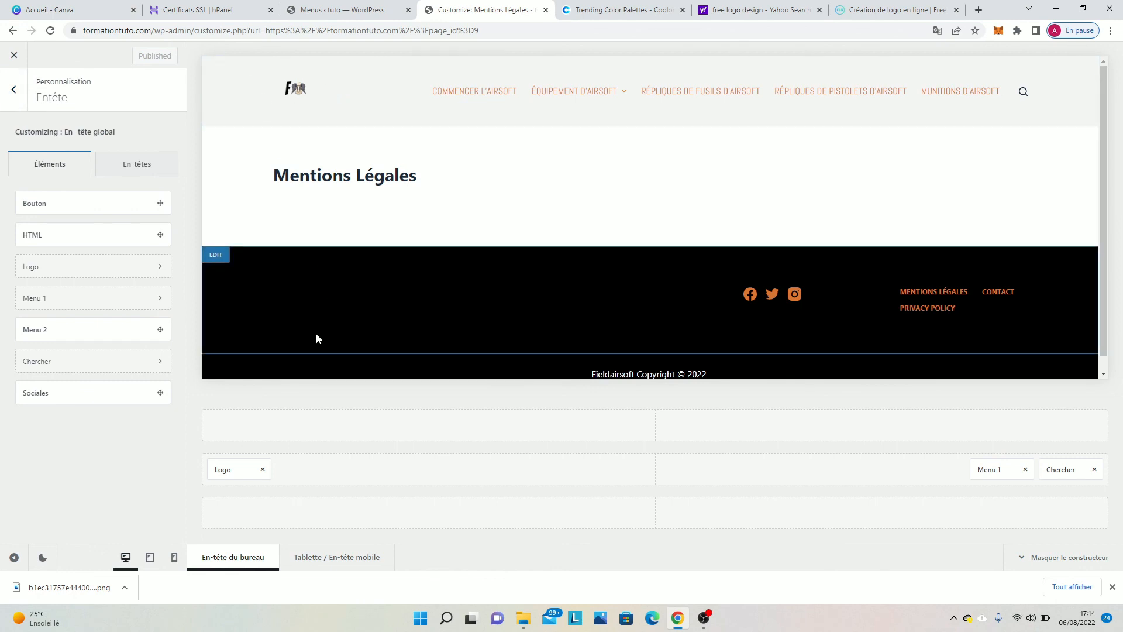
click(321, 562)
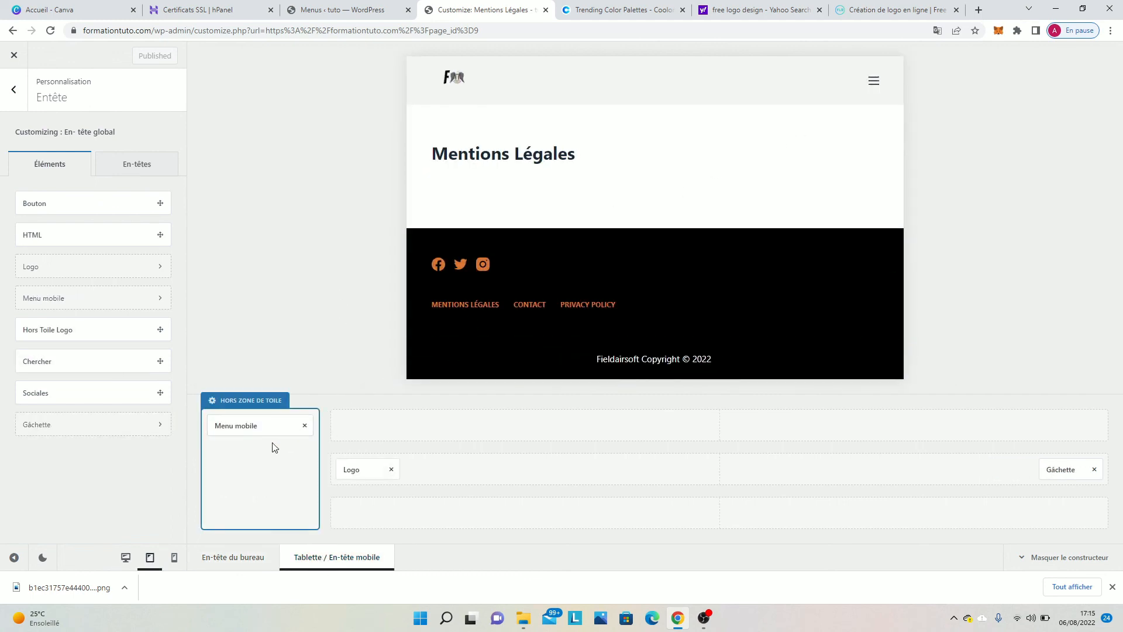
click(873, 82)
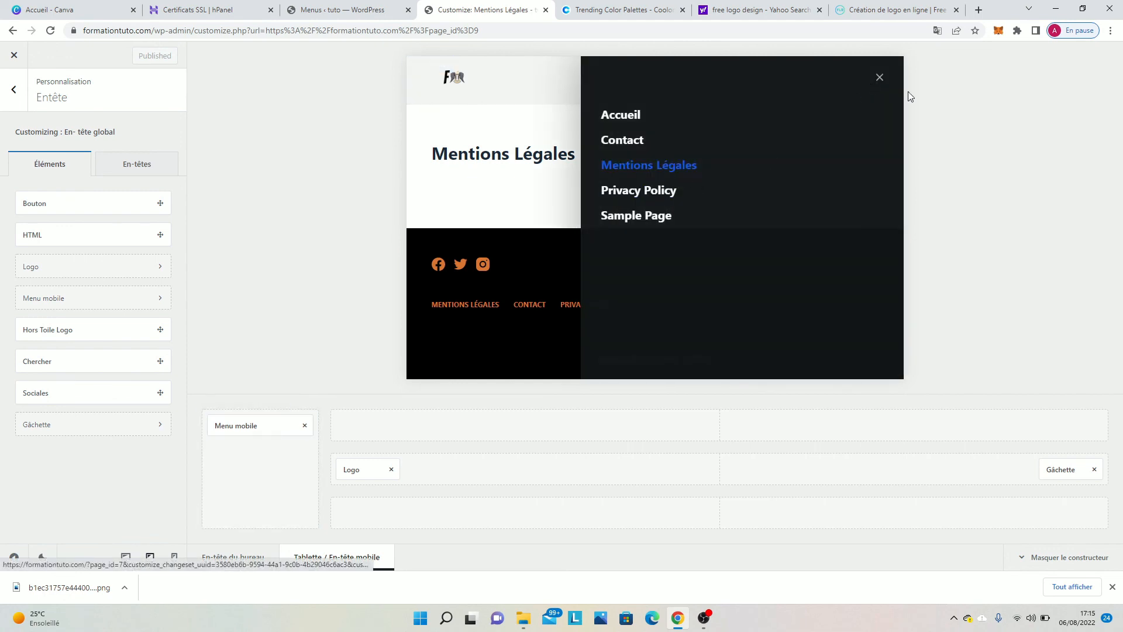
click(880, 79)
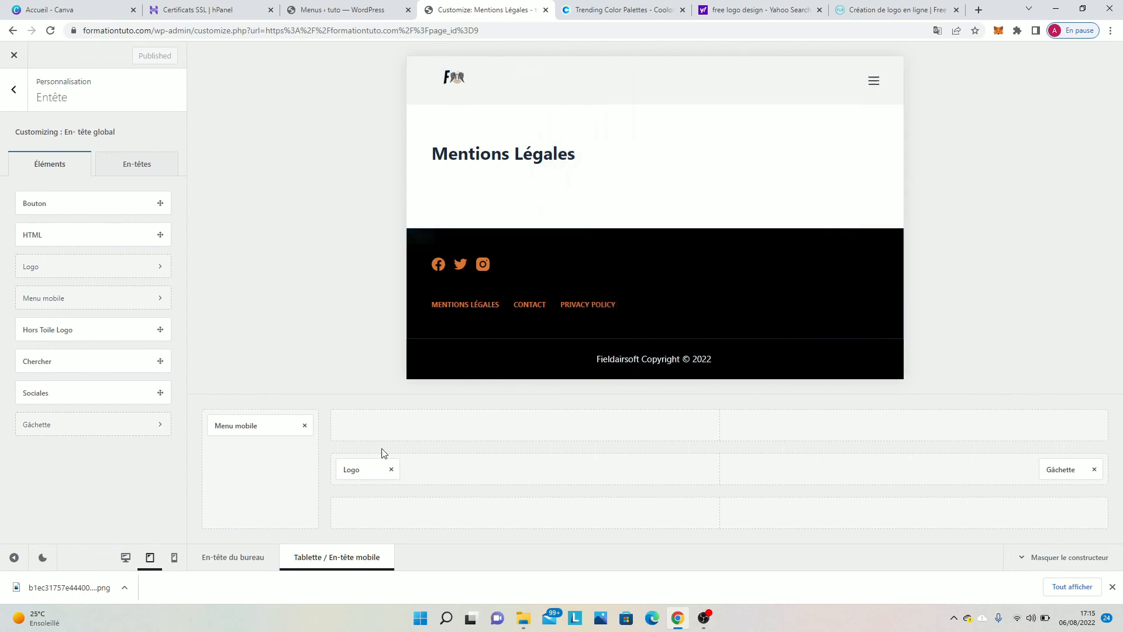
In the phone view, set the header main row's minimum height to 48 pixels and the logo height to 56 pixels.
click(173, 558)
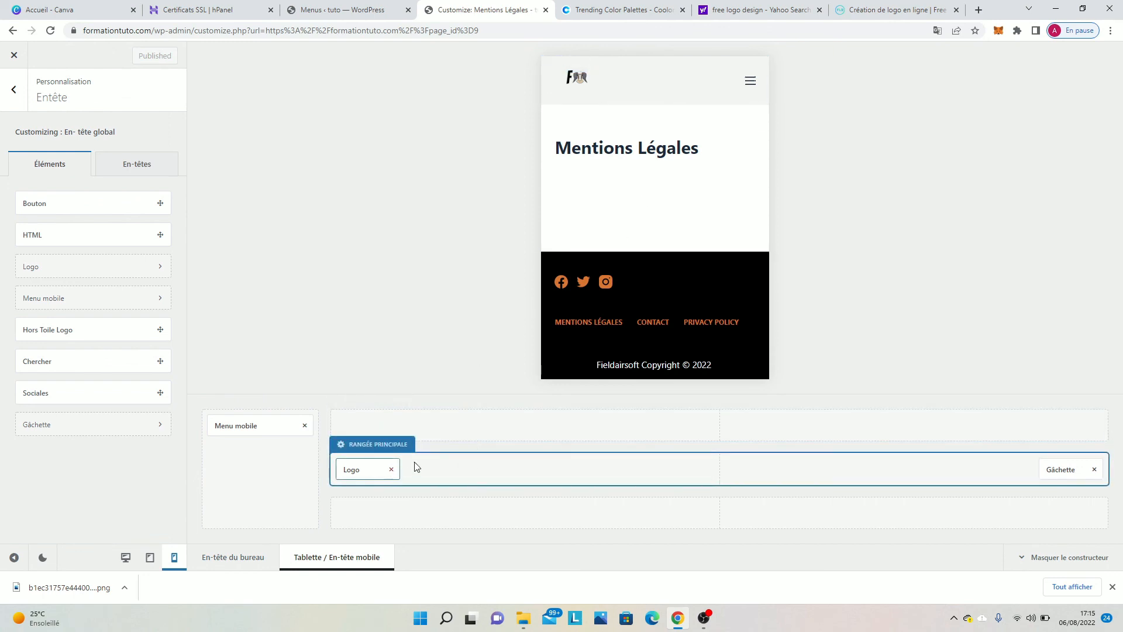
click(395, 445)
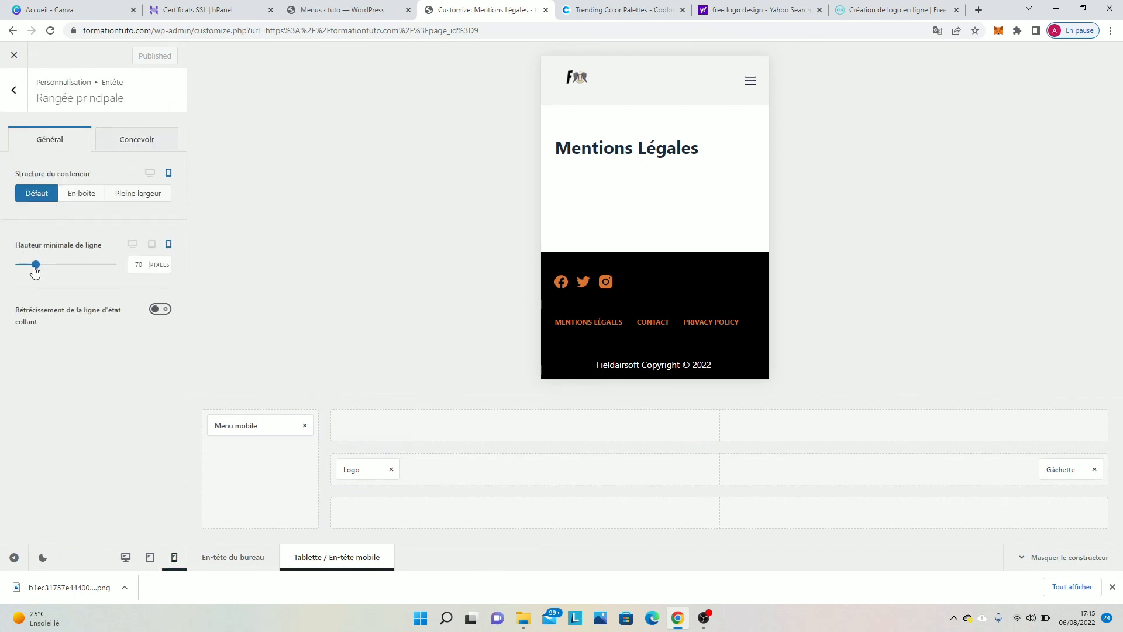
mouse_move(35, 268)
mouse_down()
mouse_move(23, 267)
mouse_move(54, 275)
mouse_move(29, 267)
mouse_up()
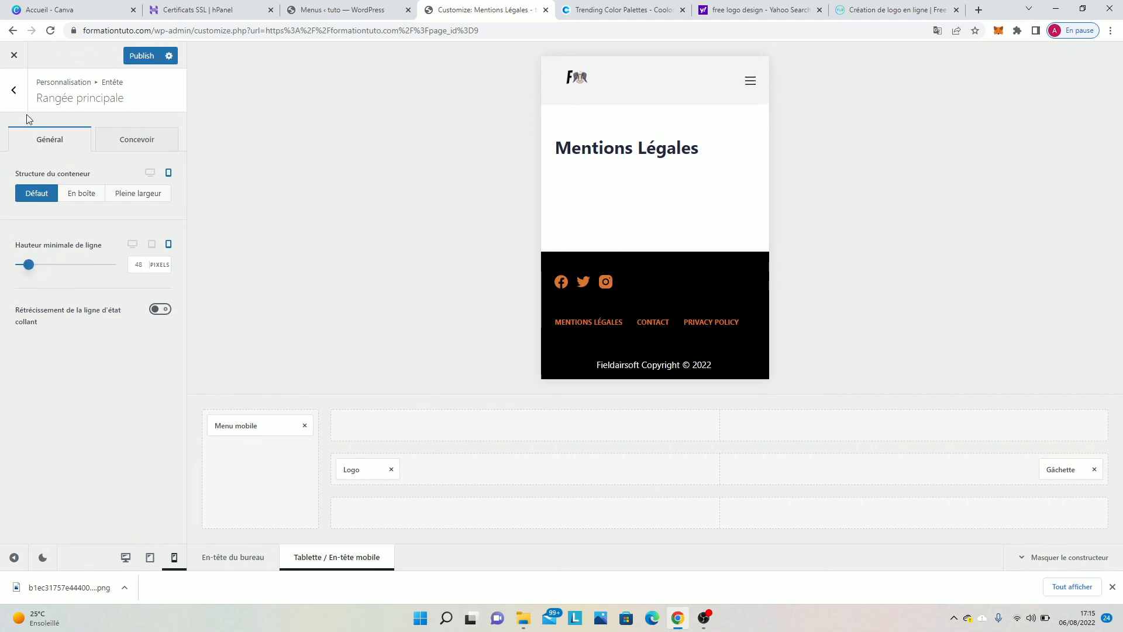
click(351, 469)
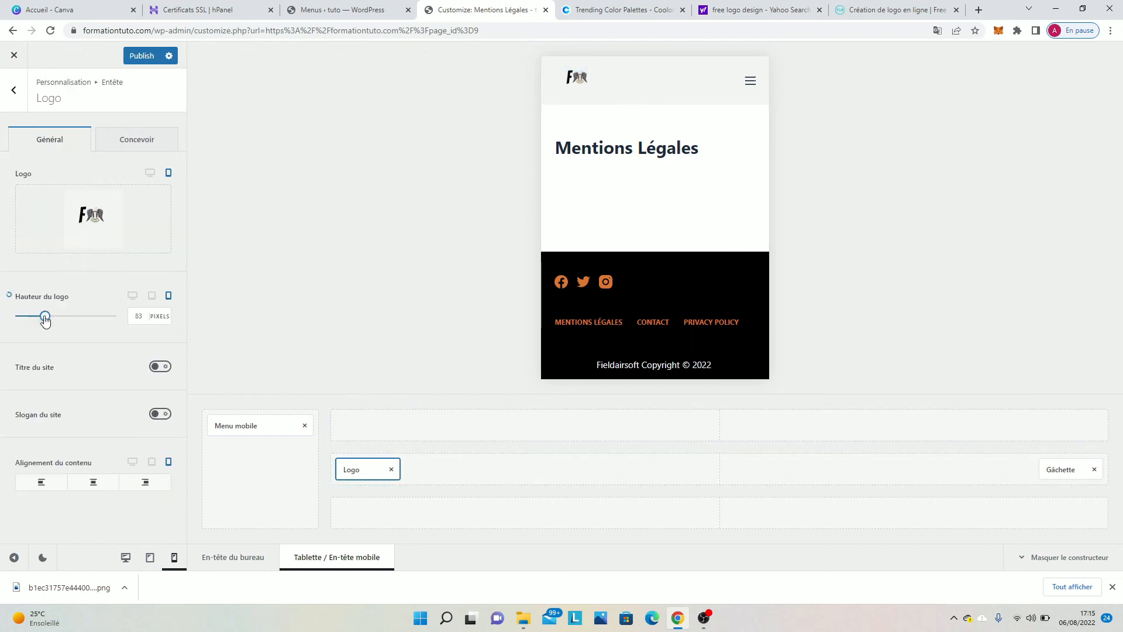
drag(44, 315, 36, 318)
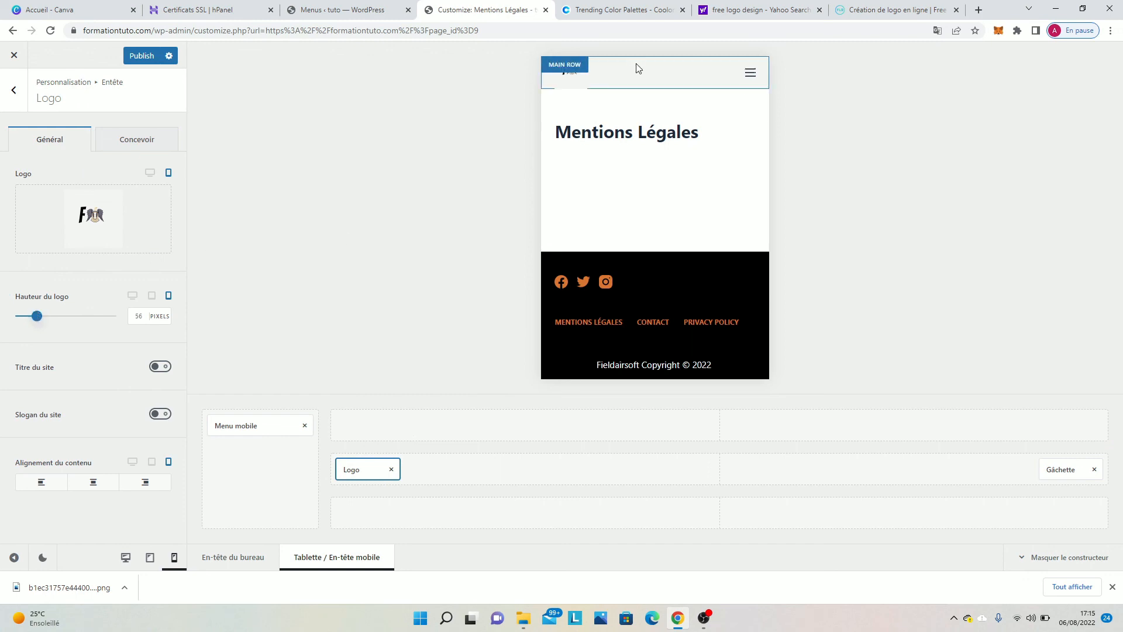
Show the mobile menu in the preview and set its initial font colour to #d9742d.
click(752, 76)
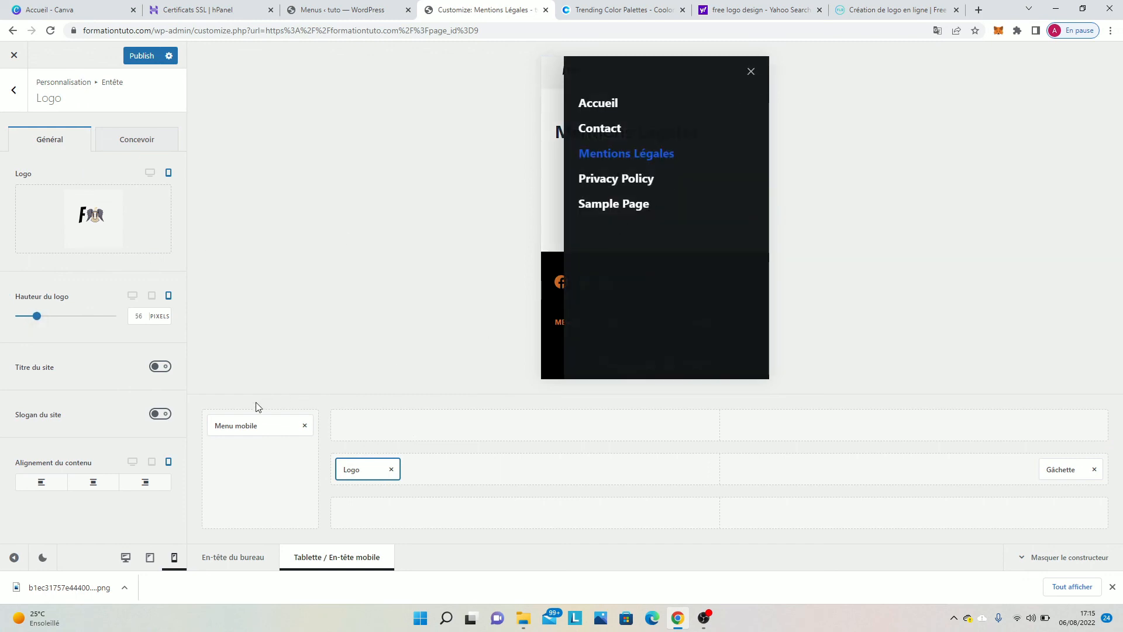
click(250, 427)
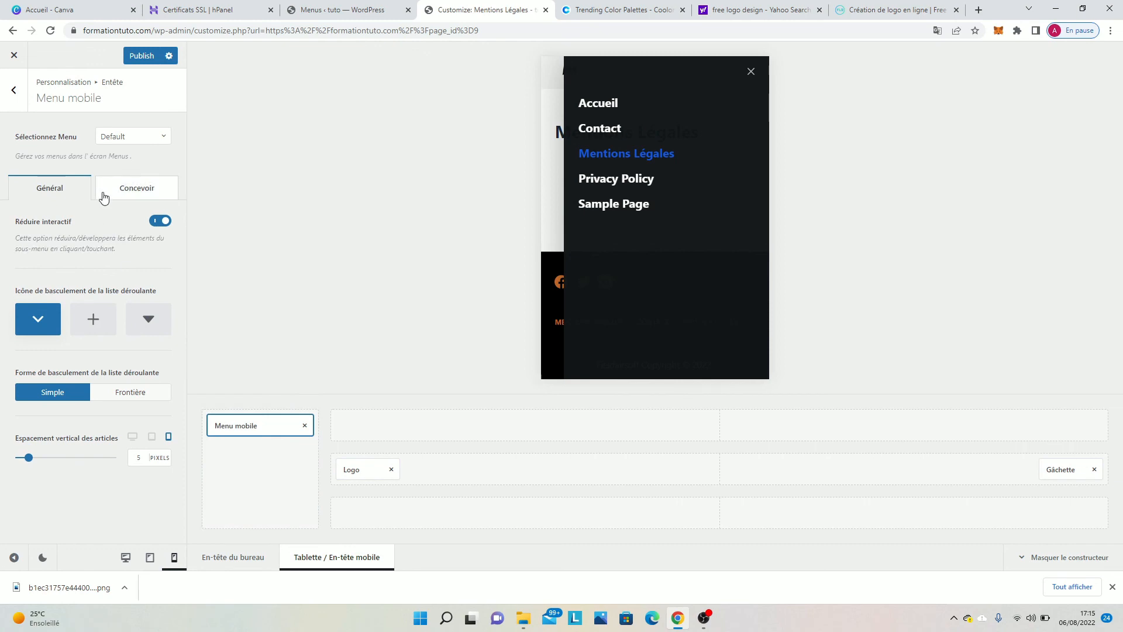
click(130, 193)
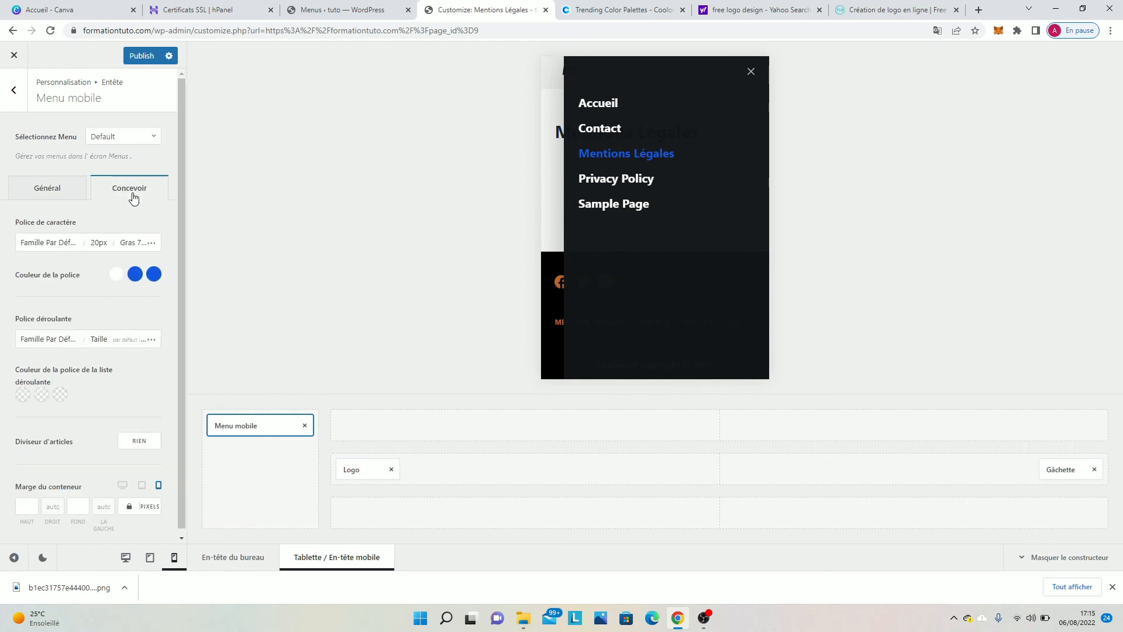
click(116, 274)
click(68, 492)
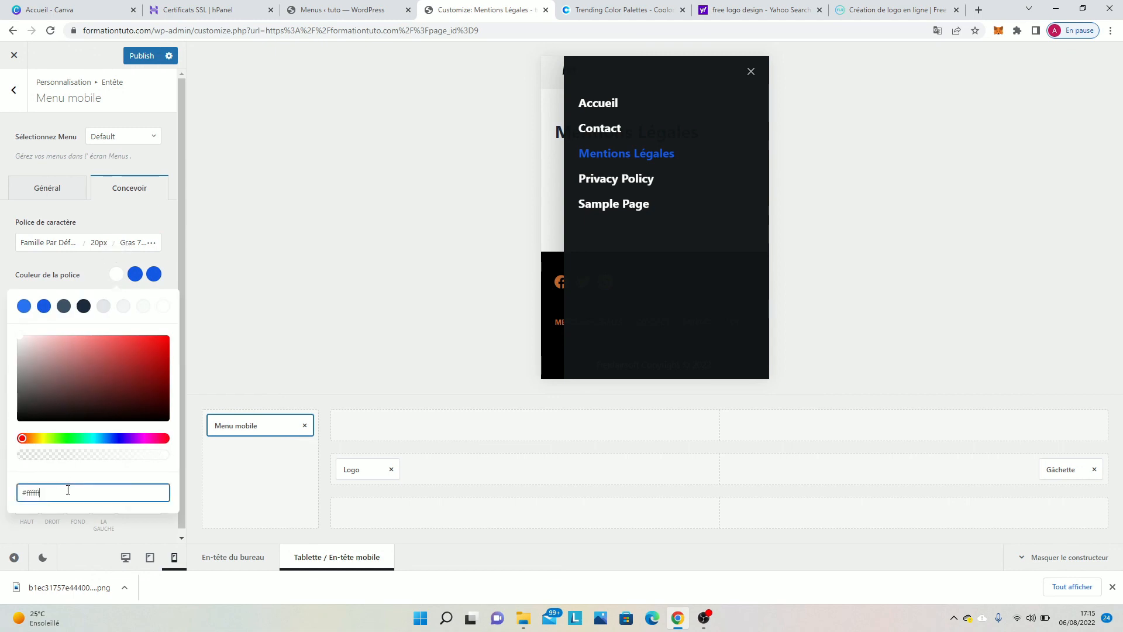
key(BackSpace)
key(BackSpace)
key(BackSpace)
key(BackSpace)
key(BackSpace)
key(BackSpace)
key(BackSpace)
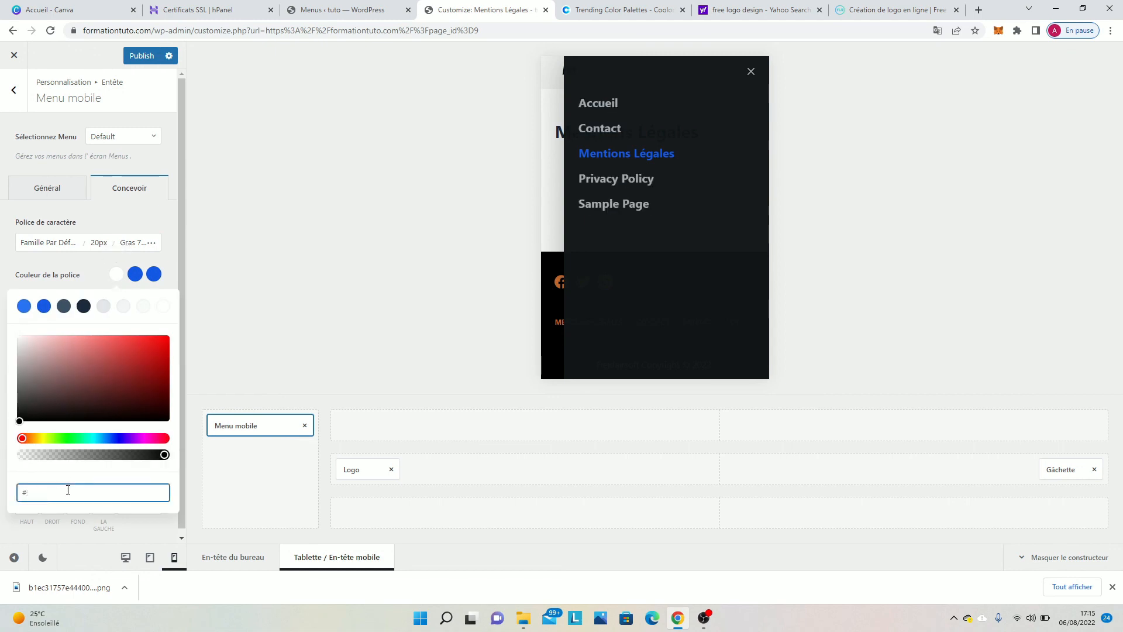
text(#d9742d)
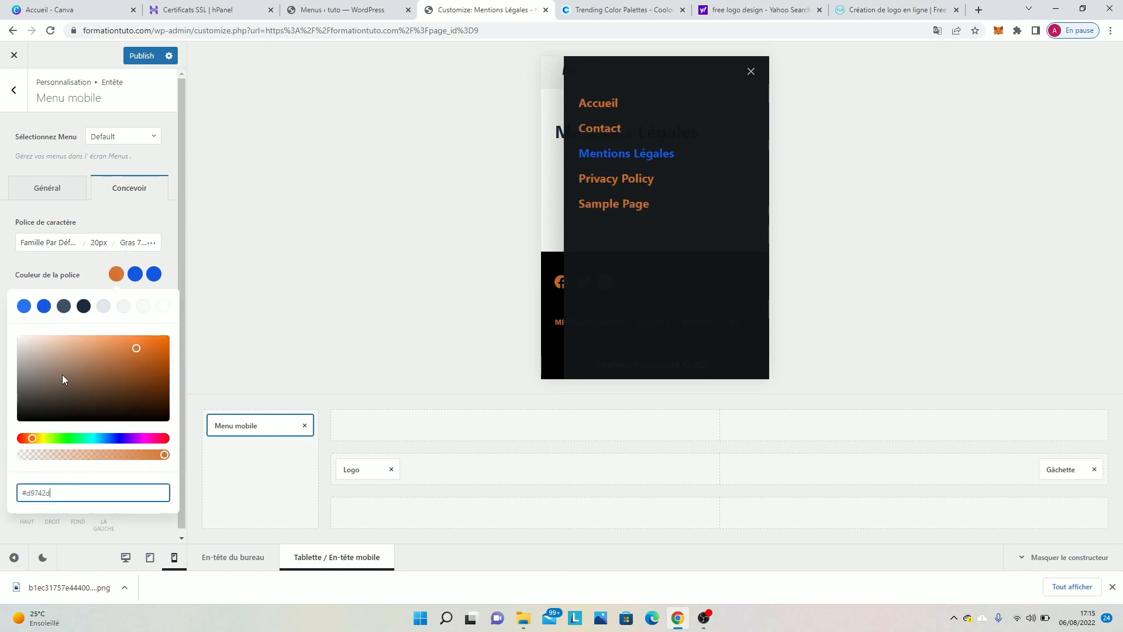
Set the mobile menu's hover and active font colours to #d9742d.
click(135, 274)
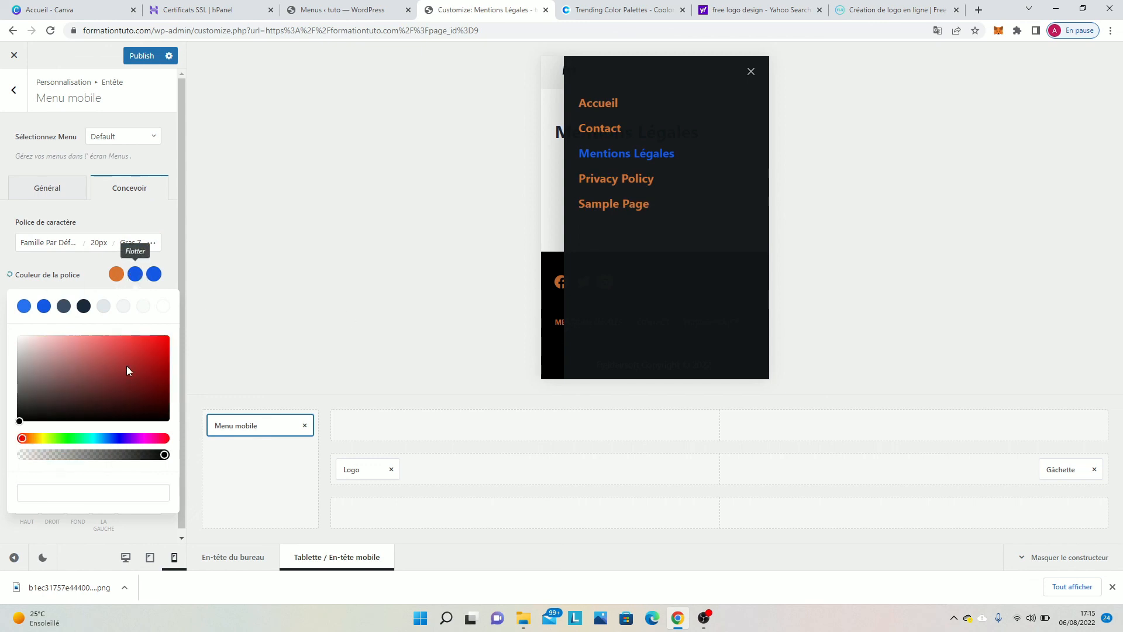
click(77, 494)
text(#d9742d)
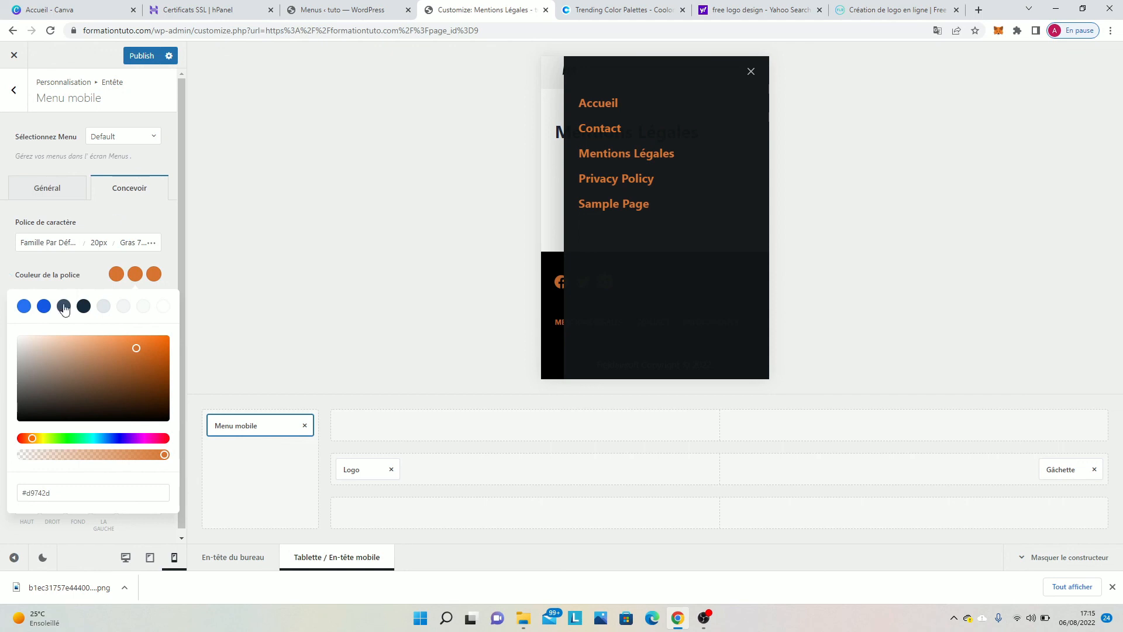
Change the mobile menu's font family to Abel, publish the changes and close the menu preview.
click(75, 286)
click(52, 242)
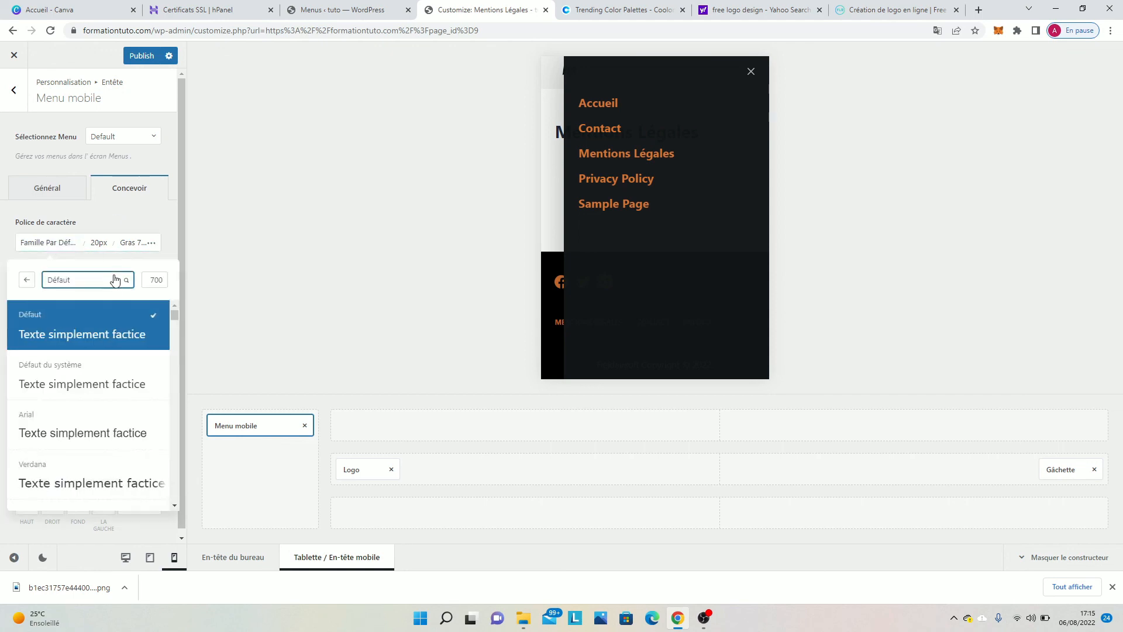
text(abel)
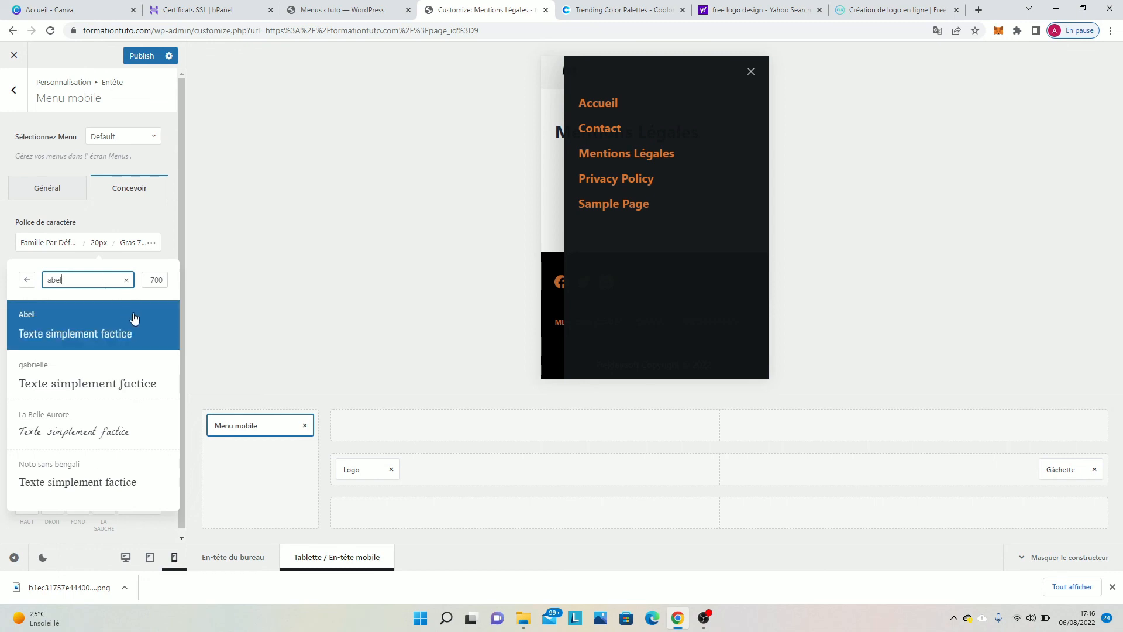
click(134, 318)
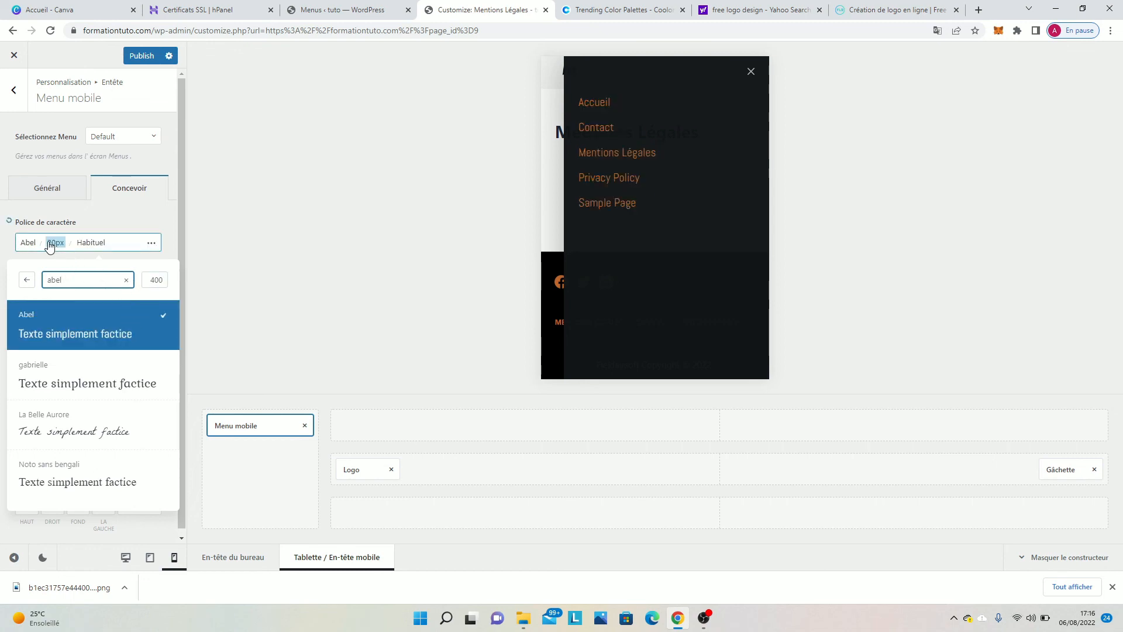
click(59, 214)
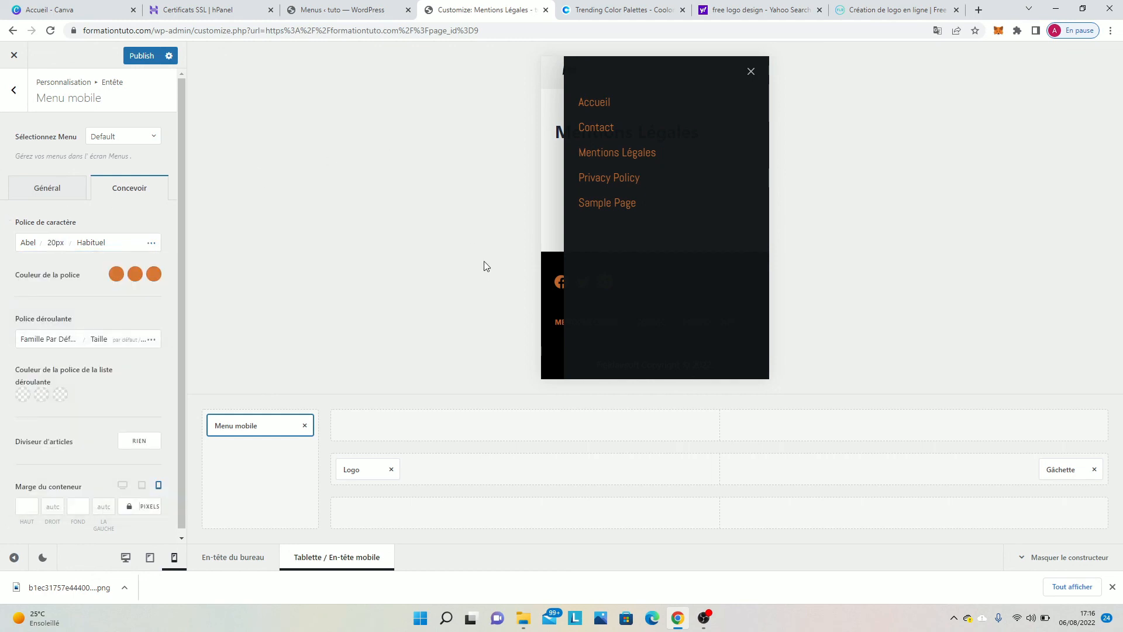
click(141, 57)
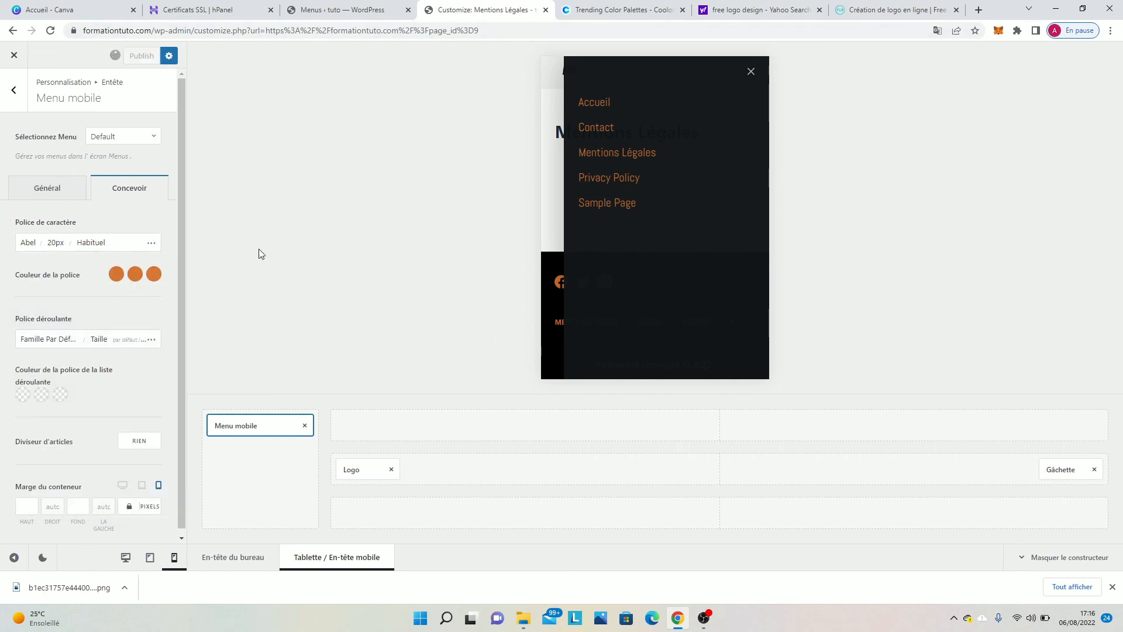
click(752, 72)
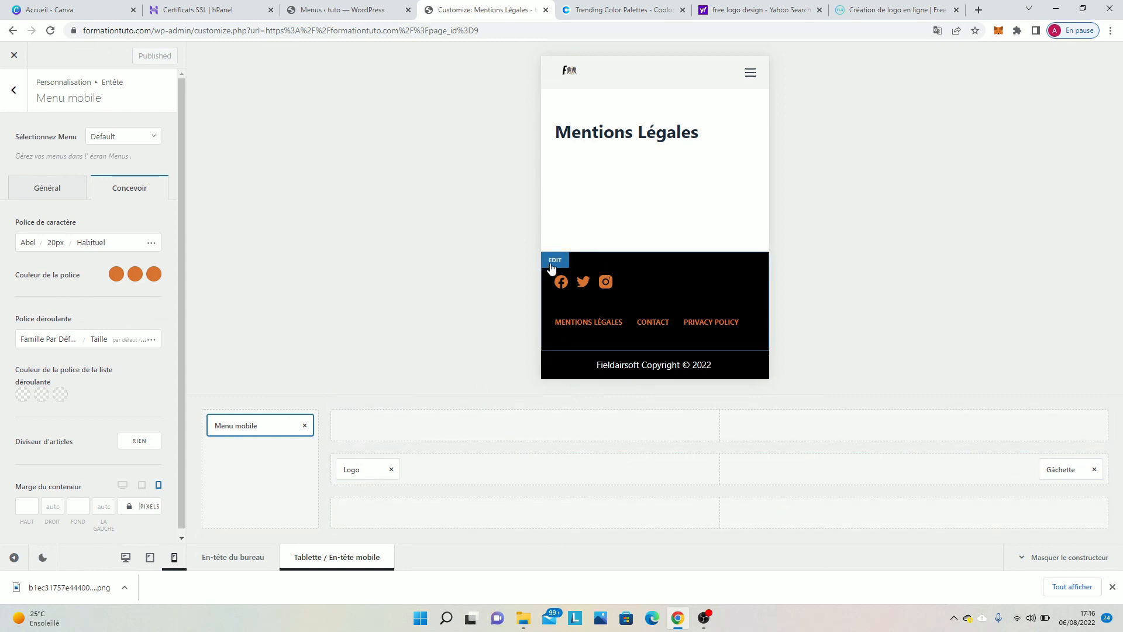
Move the Sociales element to the third column of the footer's middle row and publish the footer.
click(551, 265)
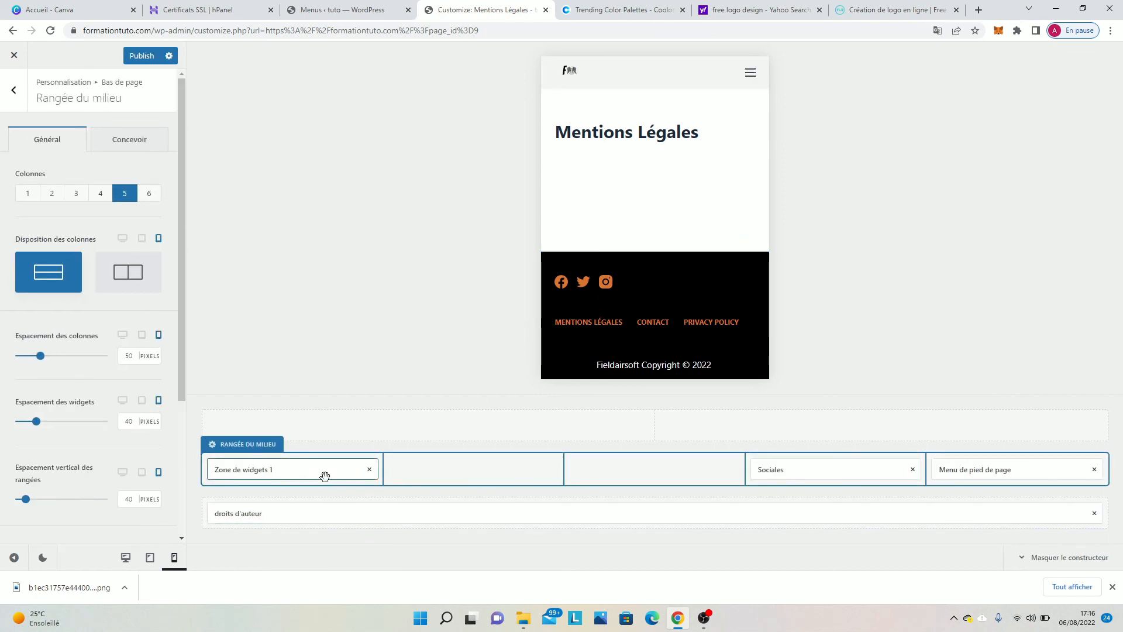
drag(324, 476, 293, 476)
drag(804, 459, 637, 475)
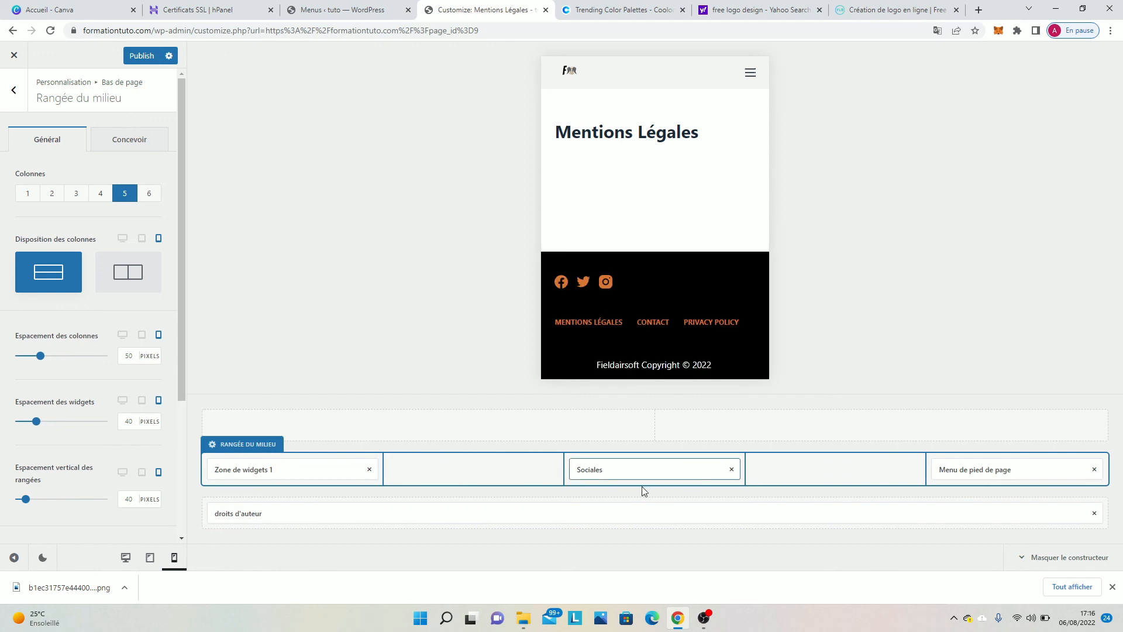
drag(629, 469, 632, 472)
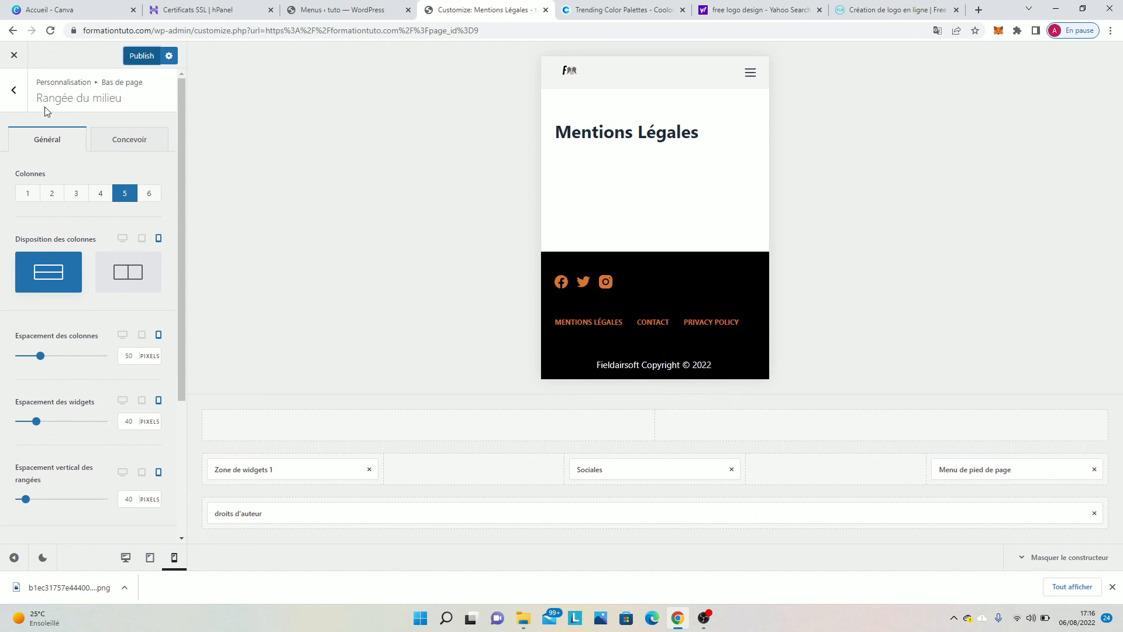
click(142, 55)
Open the live site in a new tab from the WordPress admin and check the header menu and its Équipement d'airsoft dropdown.
click(345, 10)
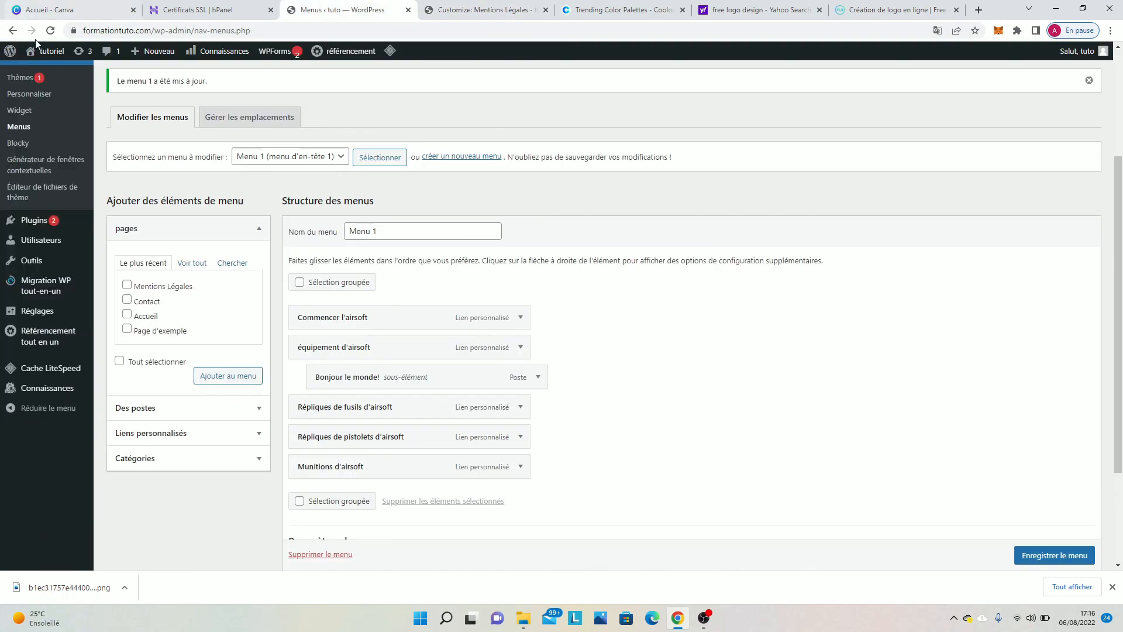
right_click(46, 53)
click(87, 60)
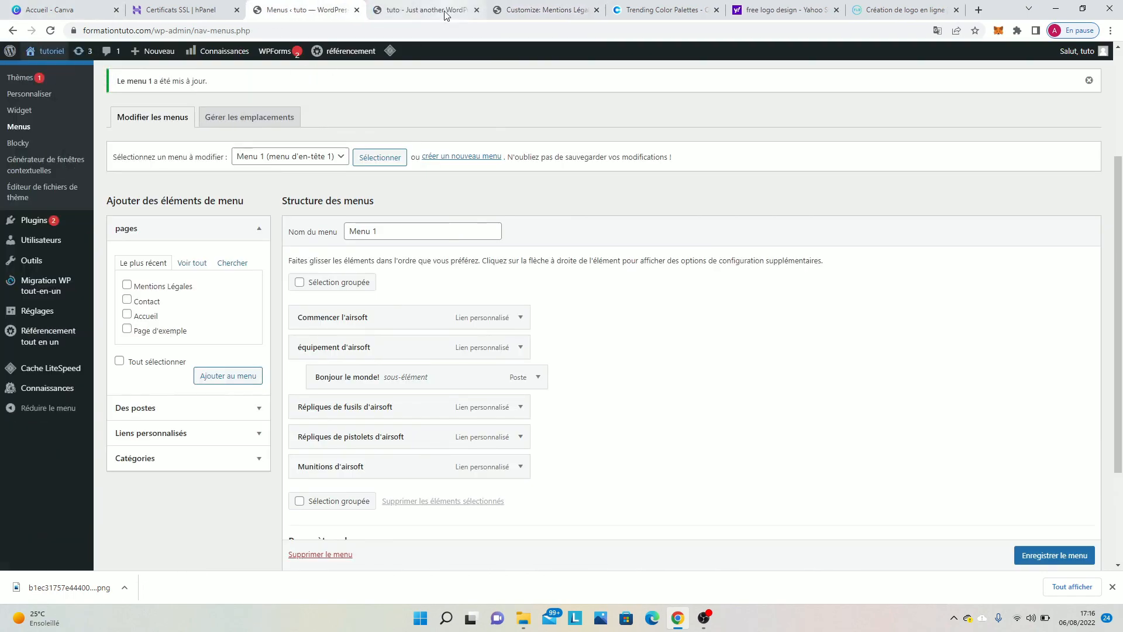
click(446, 14)
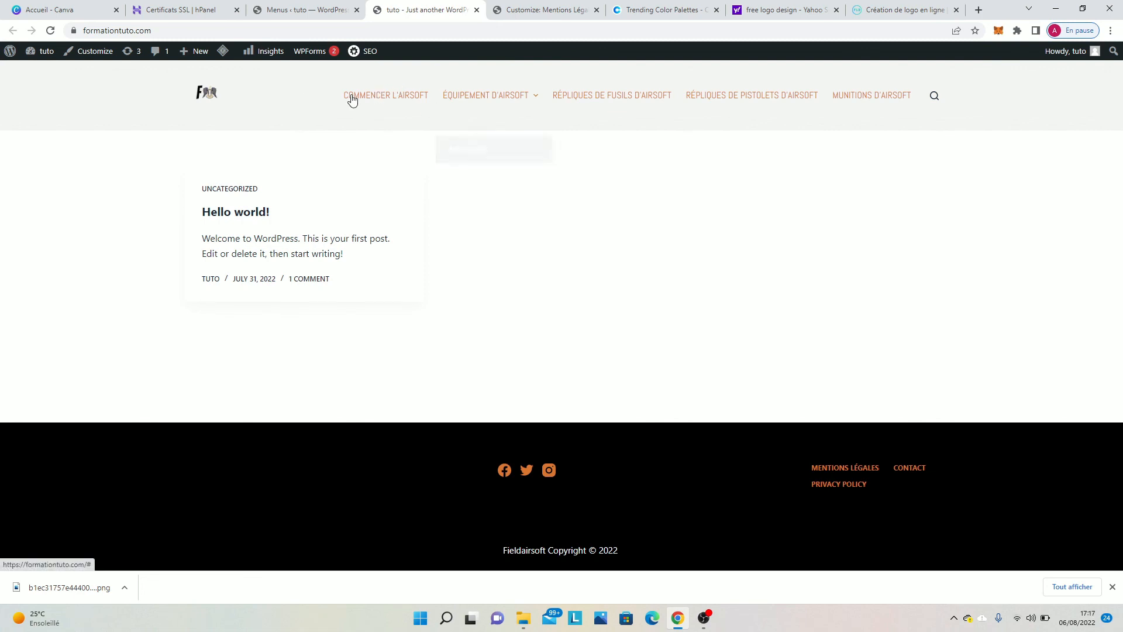
mouse_move(454, 93)
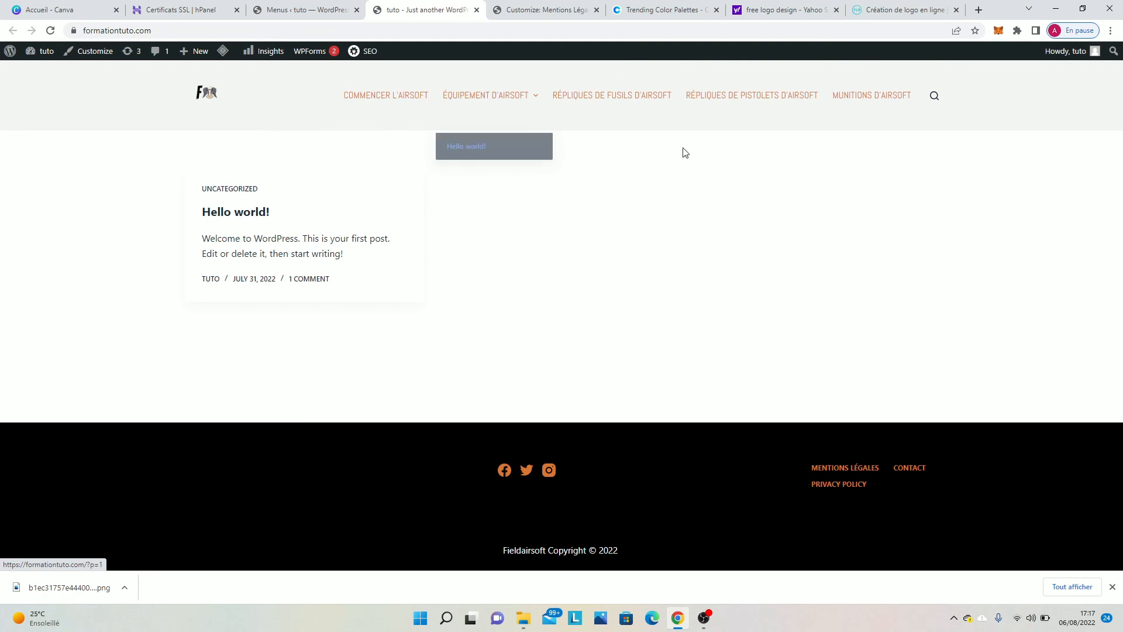
Check the live site's search overlay from the header and close it.
click(934, 97)
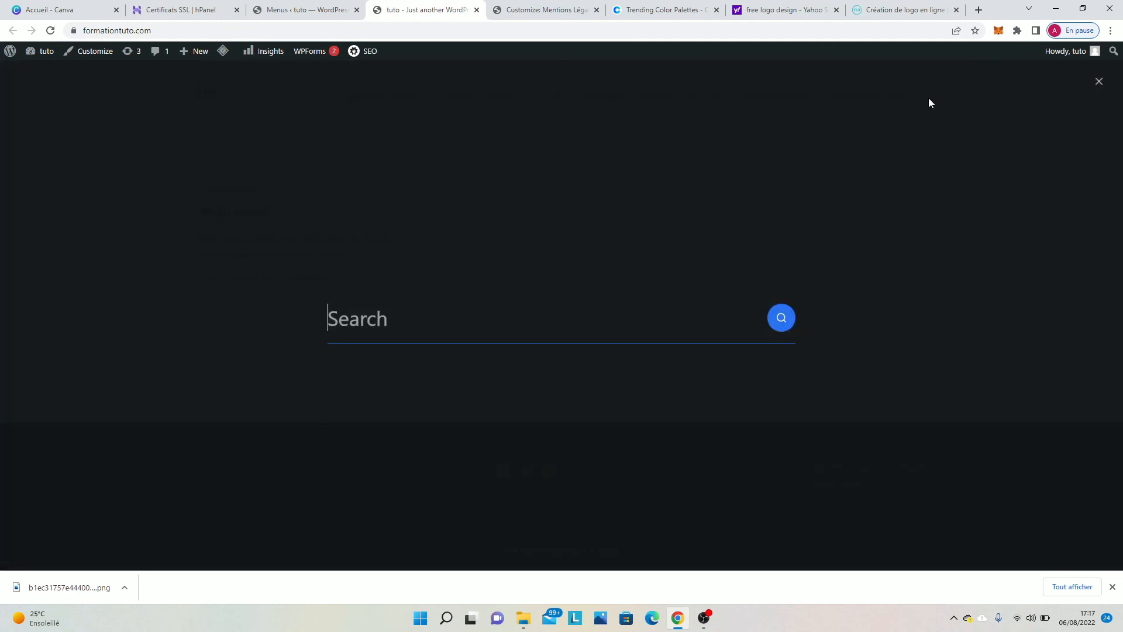
click(1098, 83)
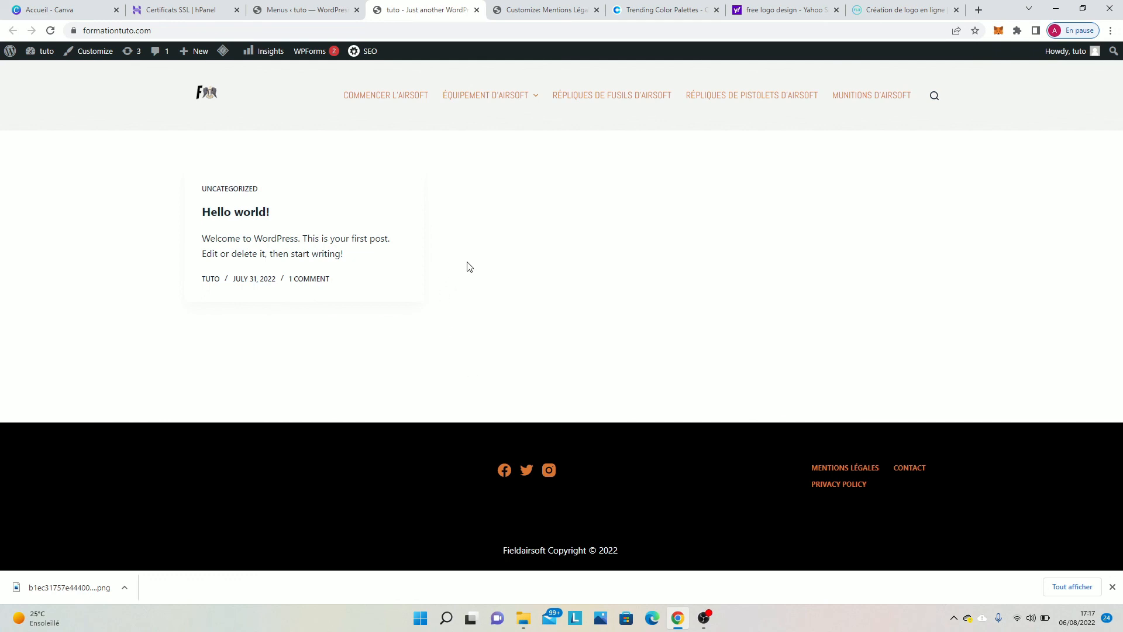
Start a new post from the WordPress admin, leaving the Menus page without saving its changes.
click(330, 5)
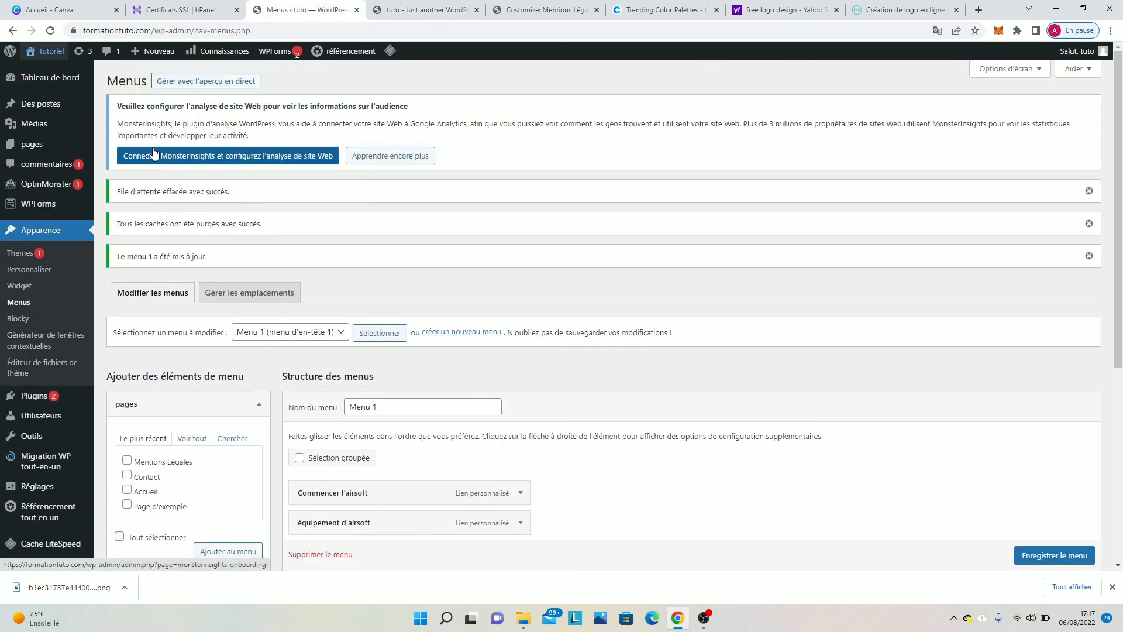
mouse_move(79, 144)
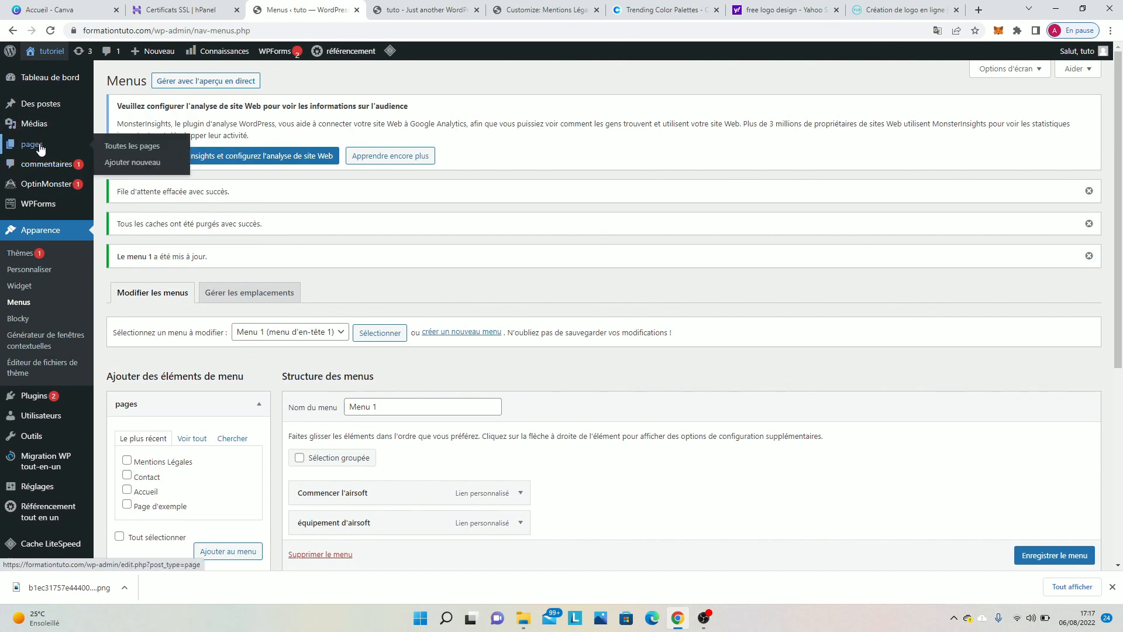
mouse_move(49, 124)
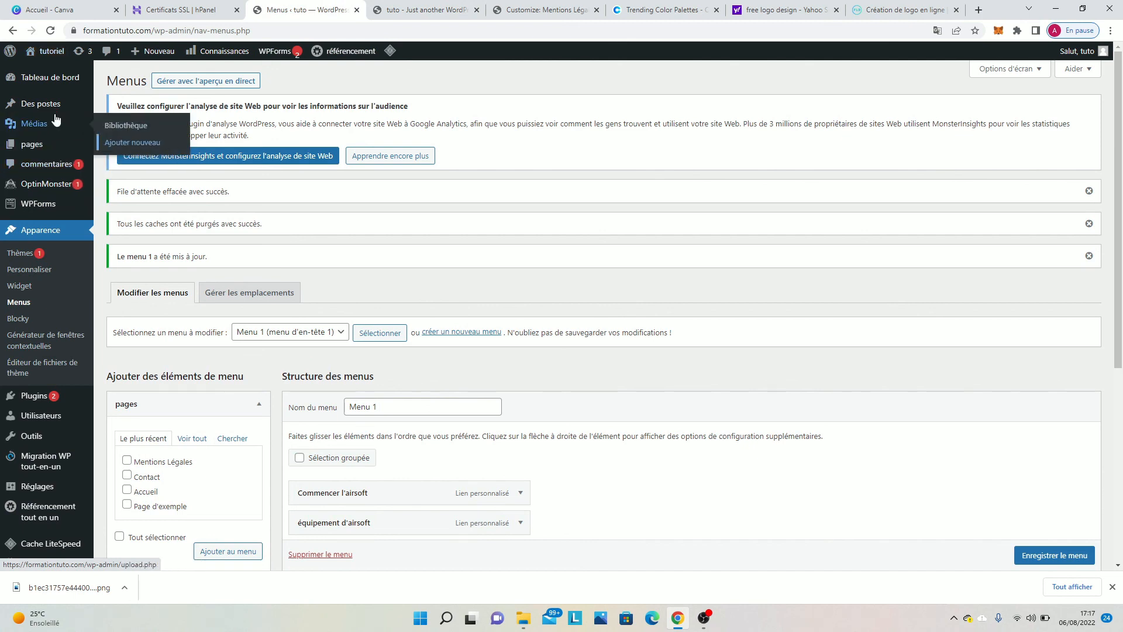
drag(55, 107, 119, 121)
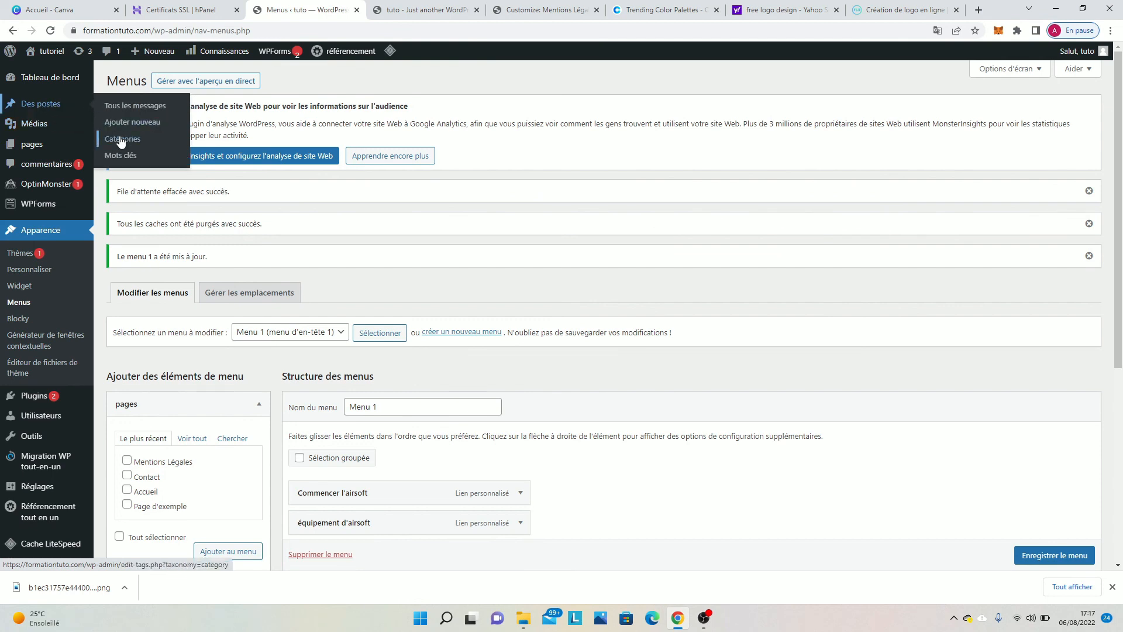
click(121, 122)
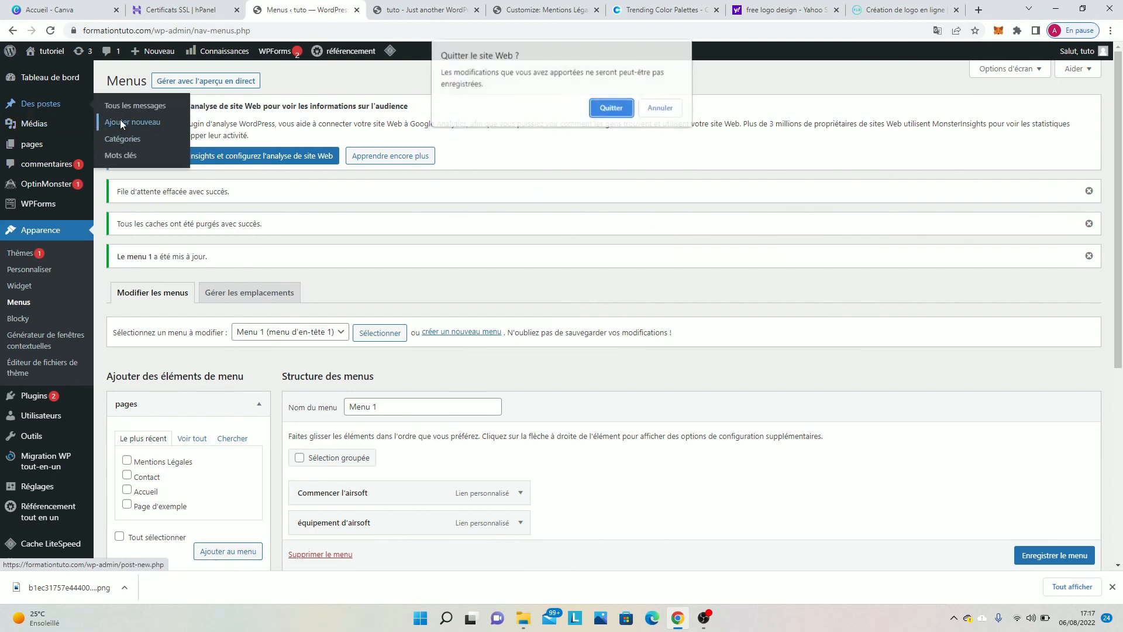
click(609, 108)
Close the live site, Customizer, colour palettes, Yahoo search and logo creation browser tabs.
click(476, 10)
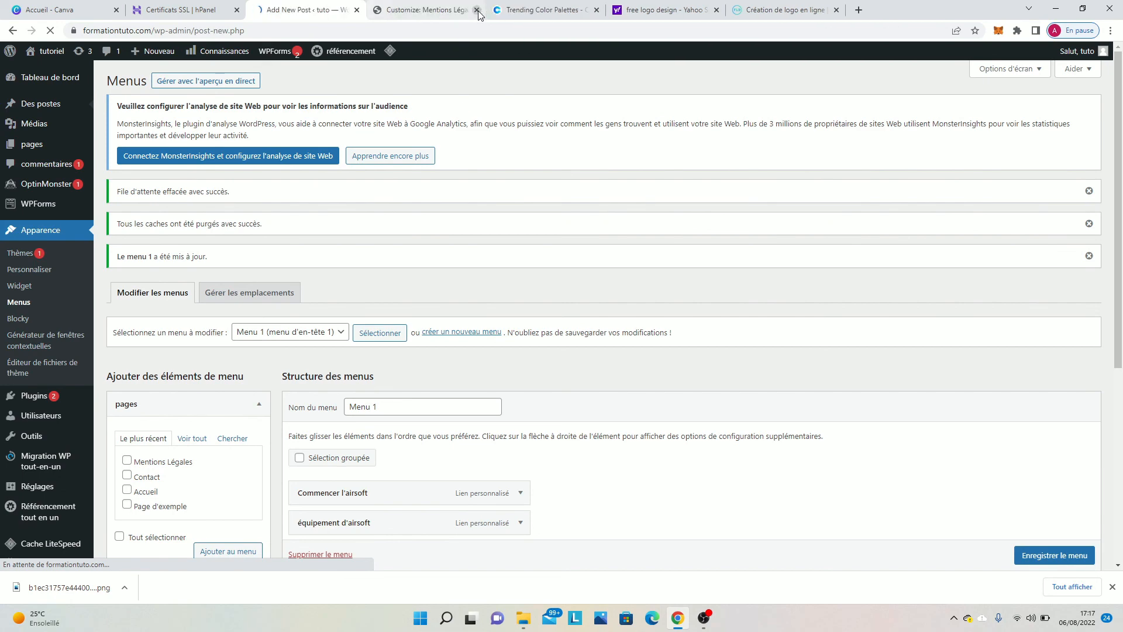
click(476, 11)
click(476, 11)
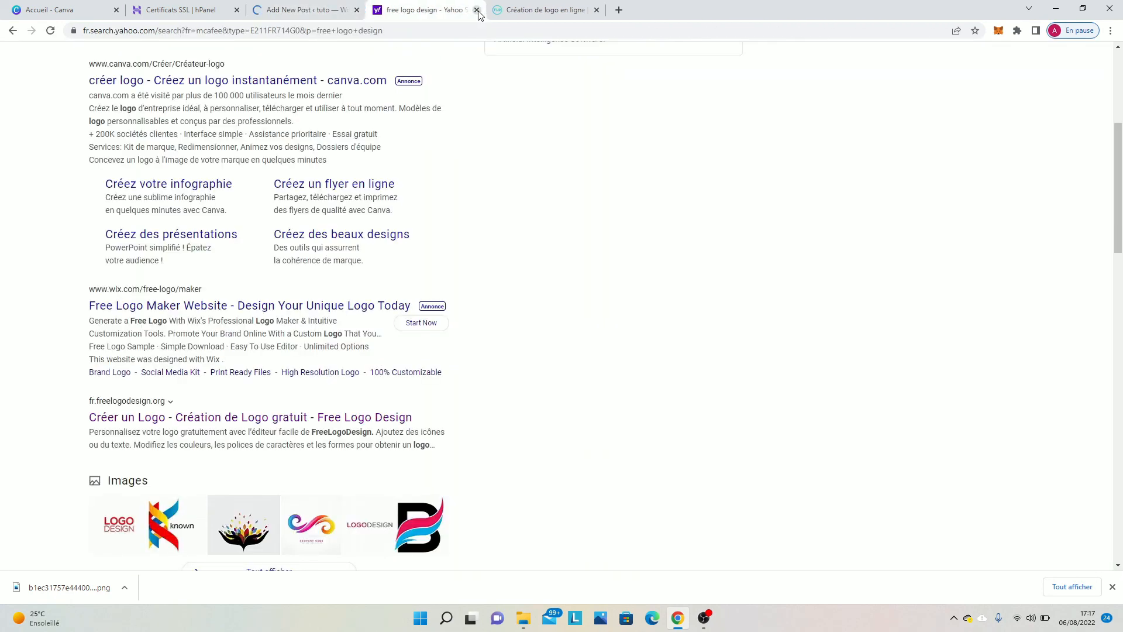
click(477, 11)
click(477, 10)
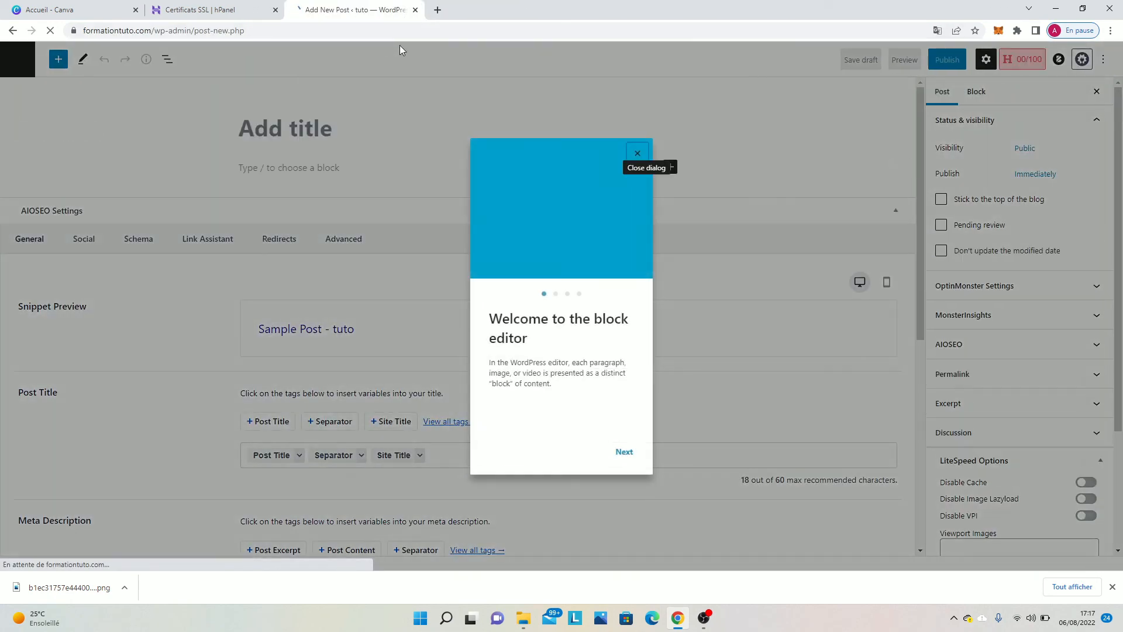
Dismiss the block editor's welcome guide, then title the post "L'airsoft" and try to start its first content block.
click(638, 154)
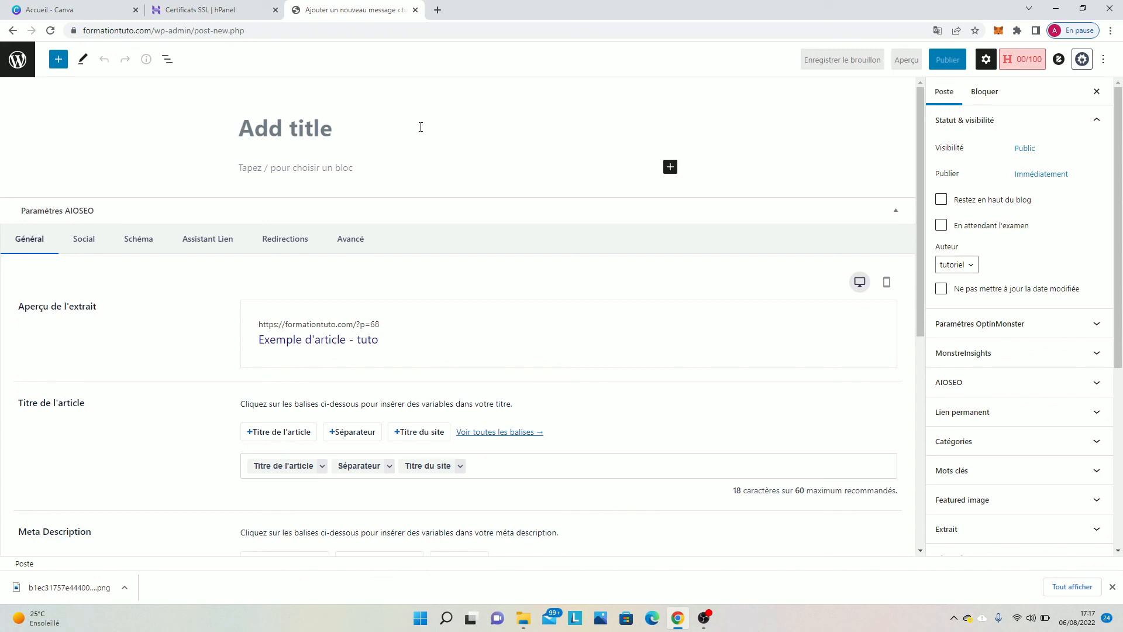
text(L'airsoft)
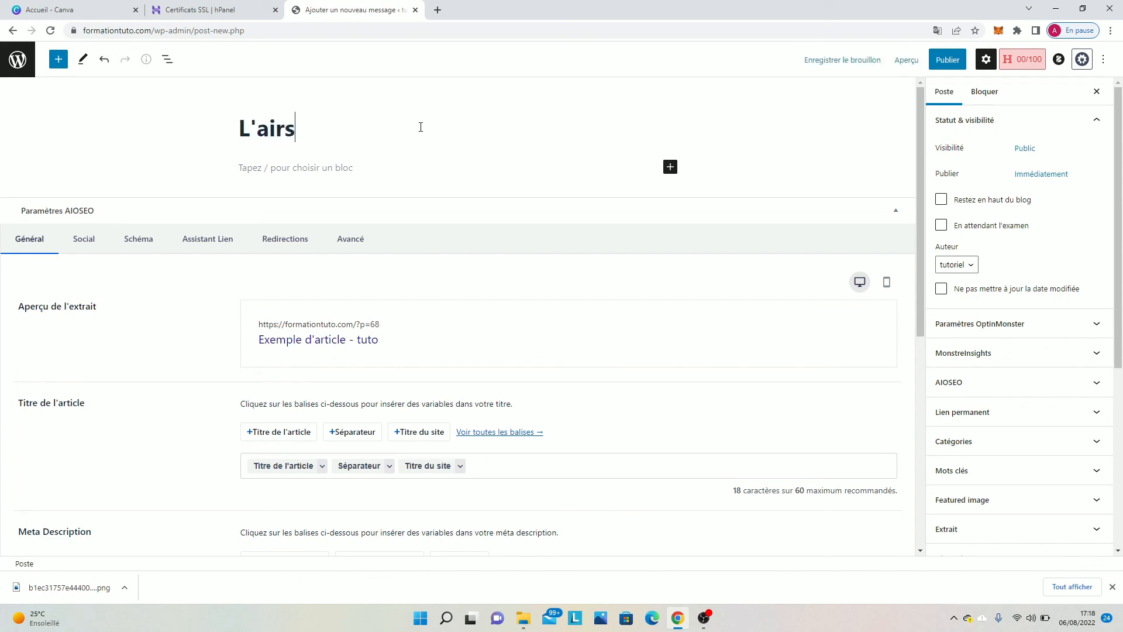
click(670, 167)
click(311, 167)
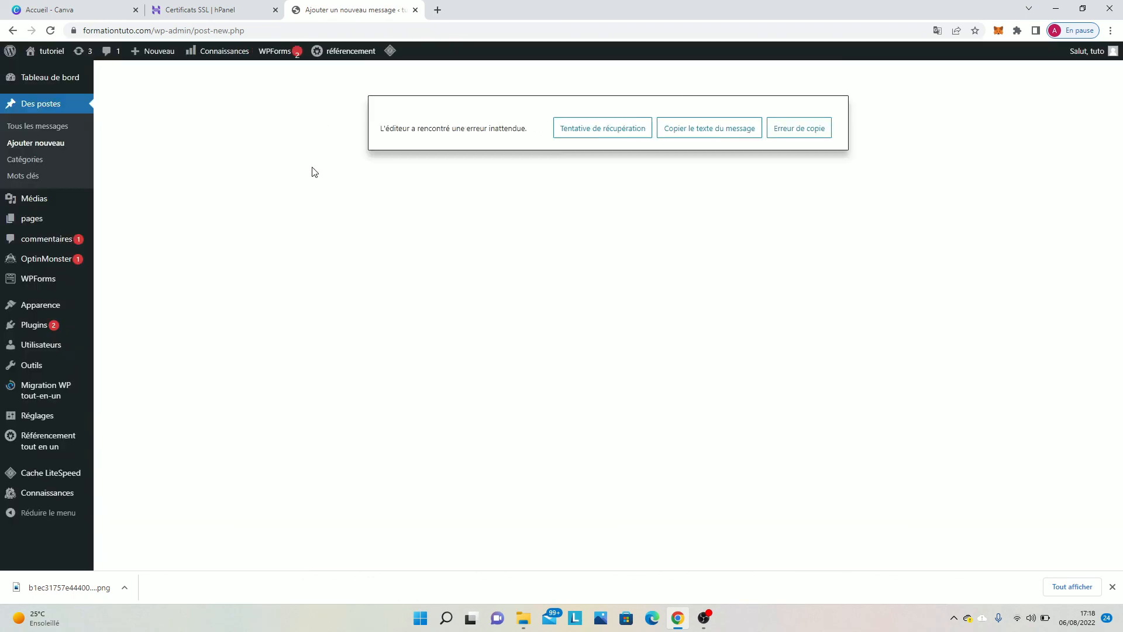